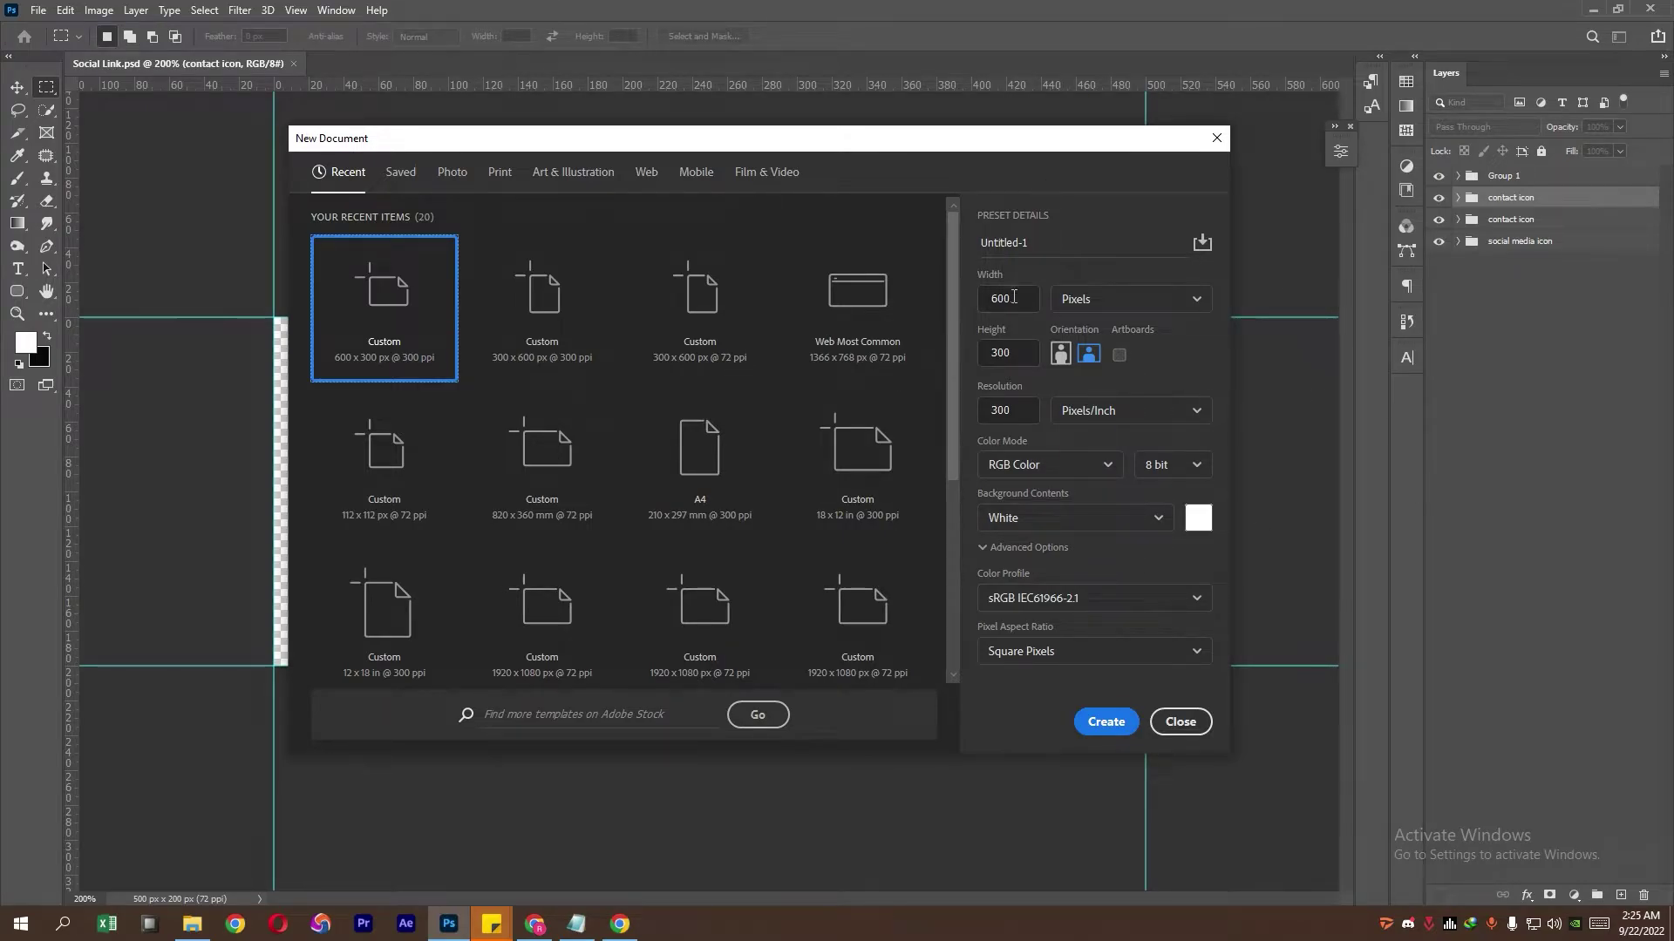
# Step: Create a new 600 × 300 px document
pyautogui.press('Tab')
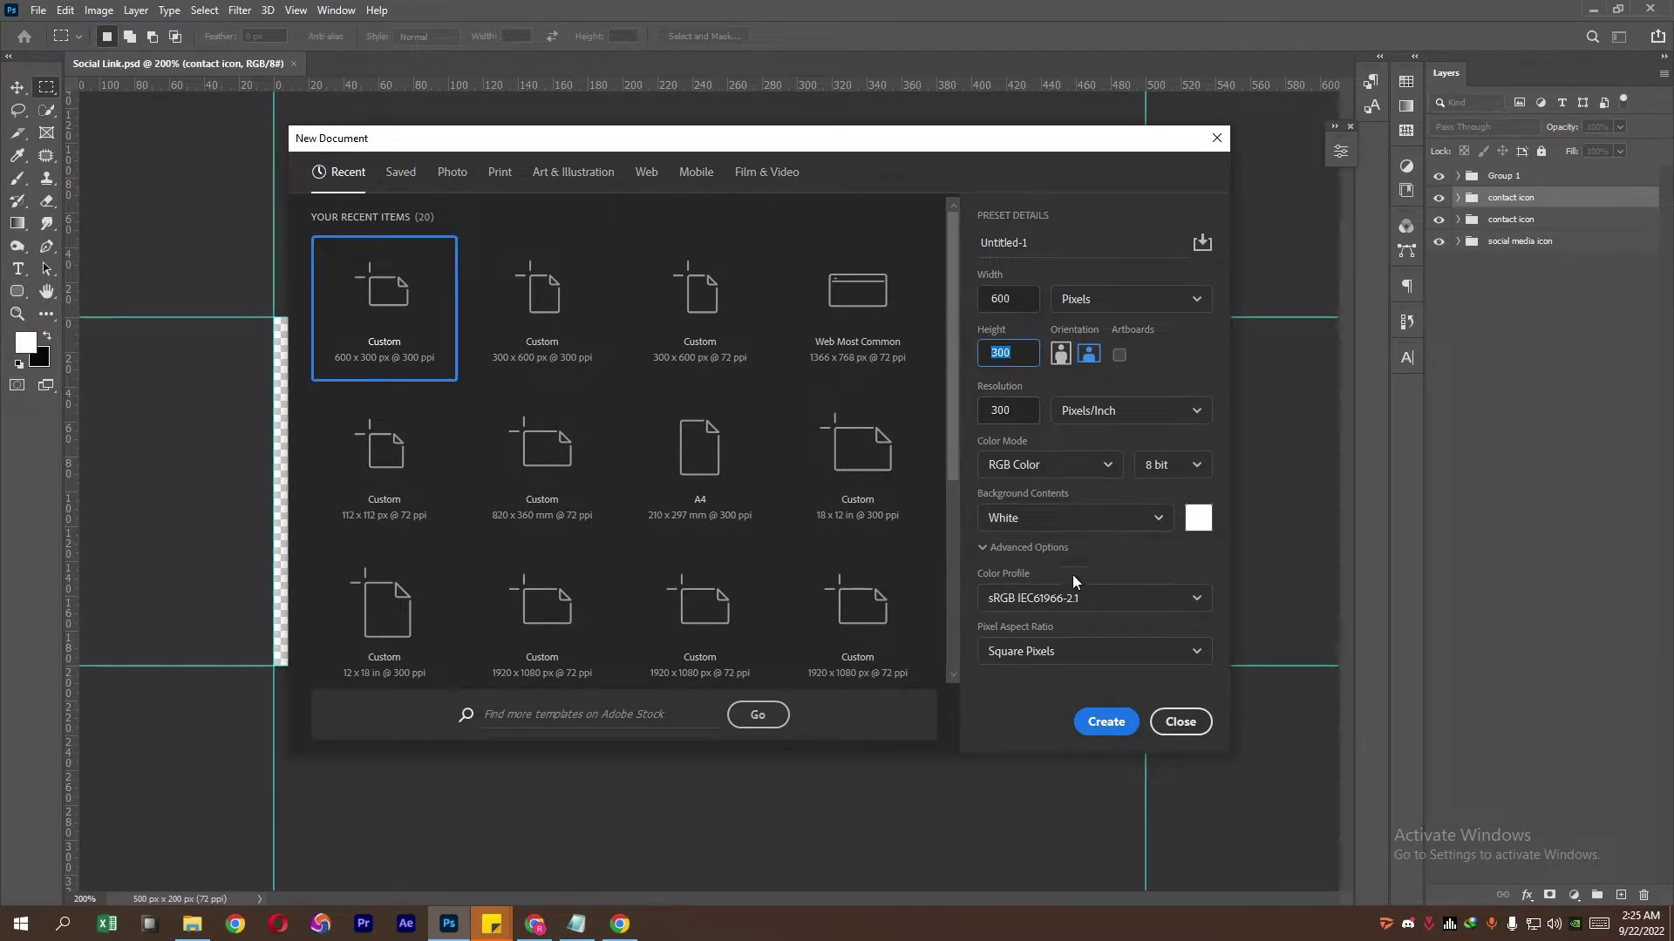
pyautogui.click(1119, 720)
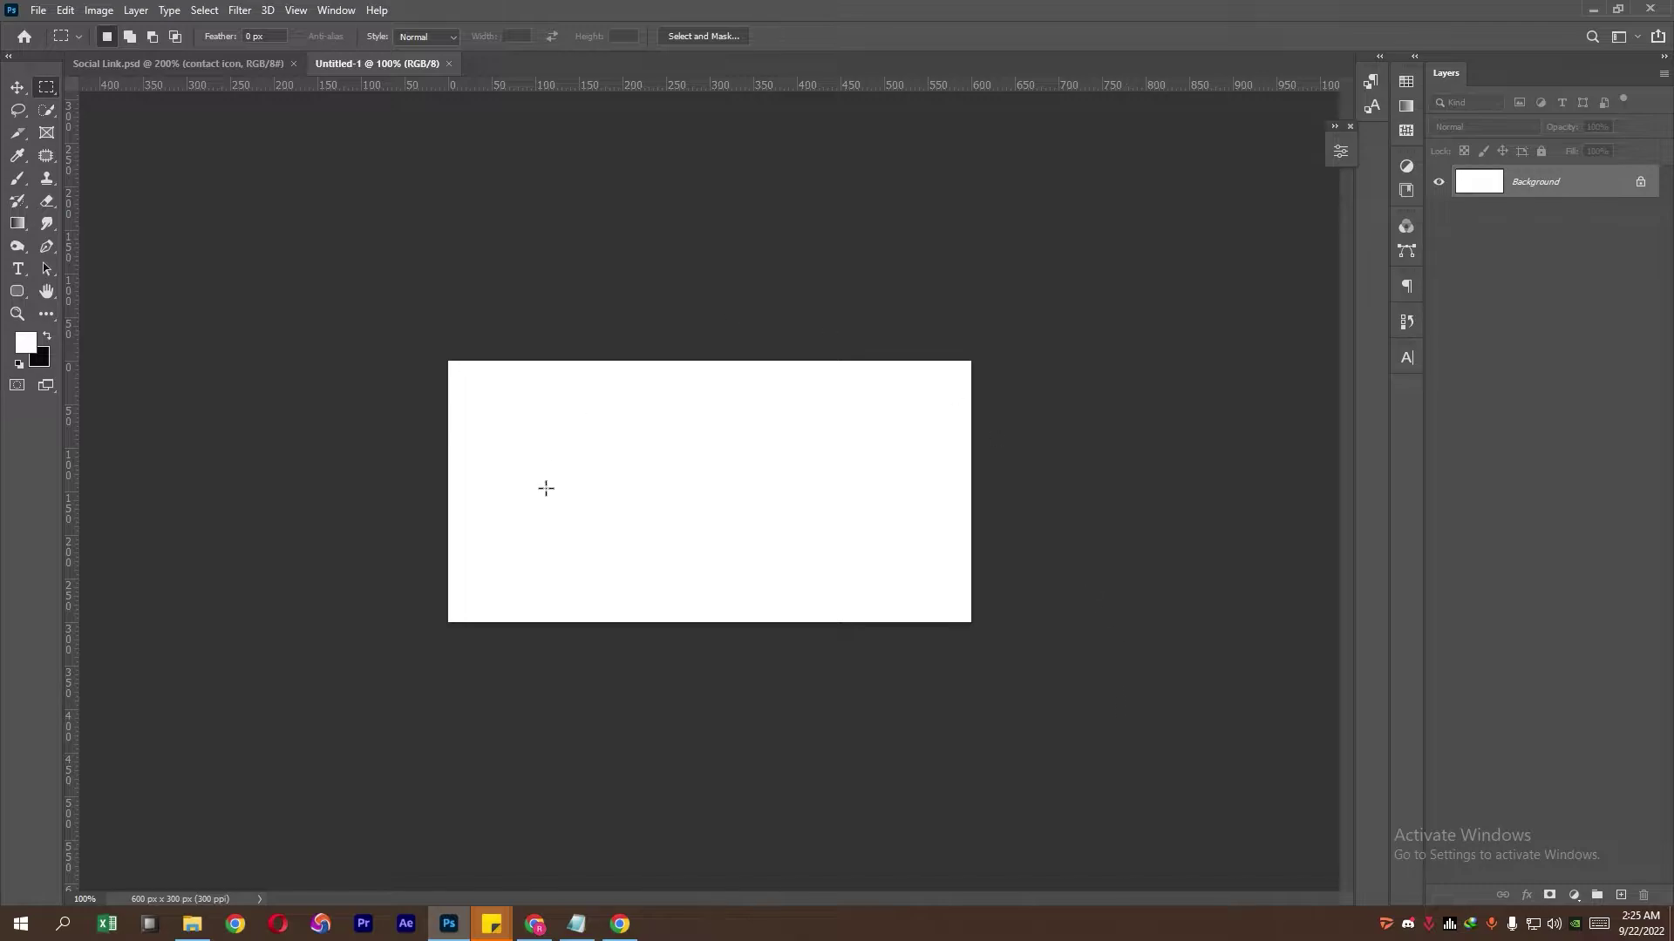
# Step: Draw a circle on the left of the canvas with the Ellipse Tool and no outline
pyautogui.rightClick(25, 296)
pyautogui.click(77, 329)
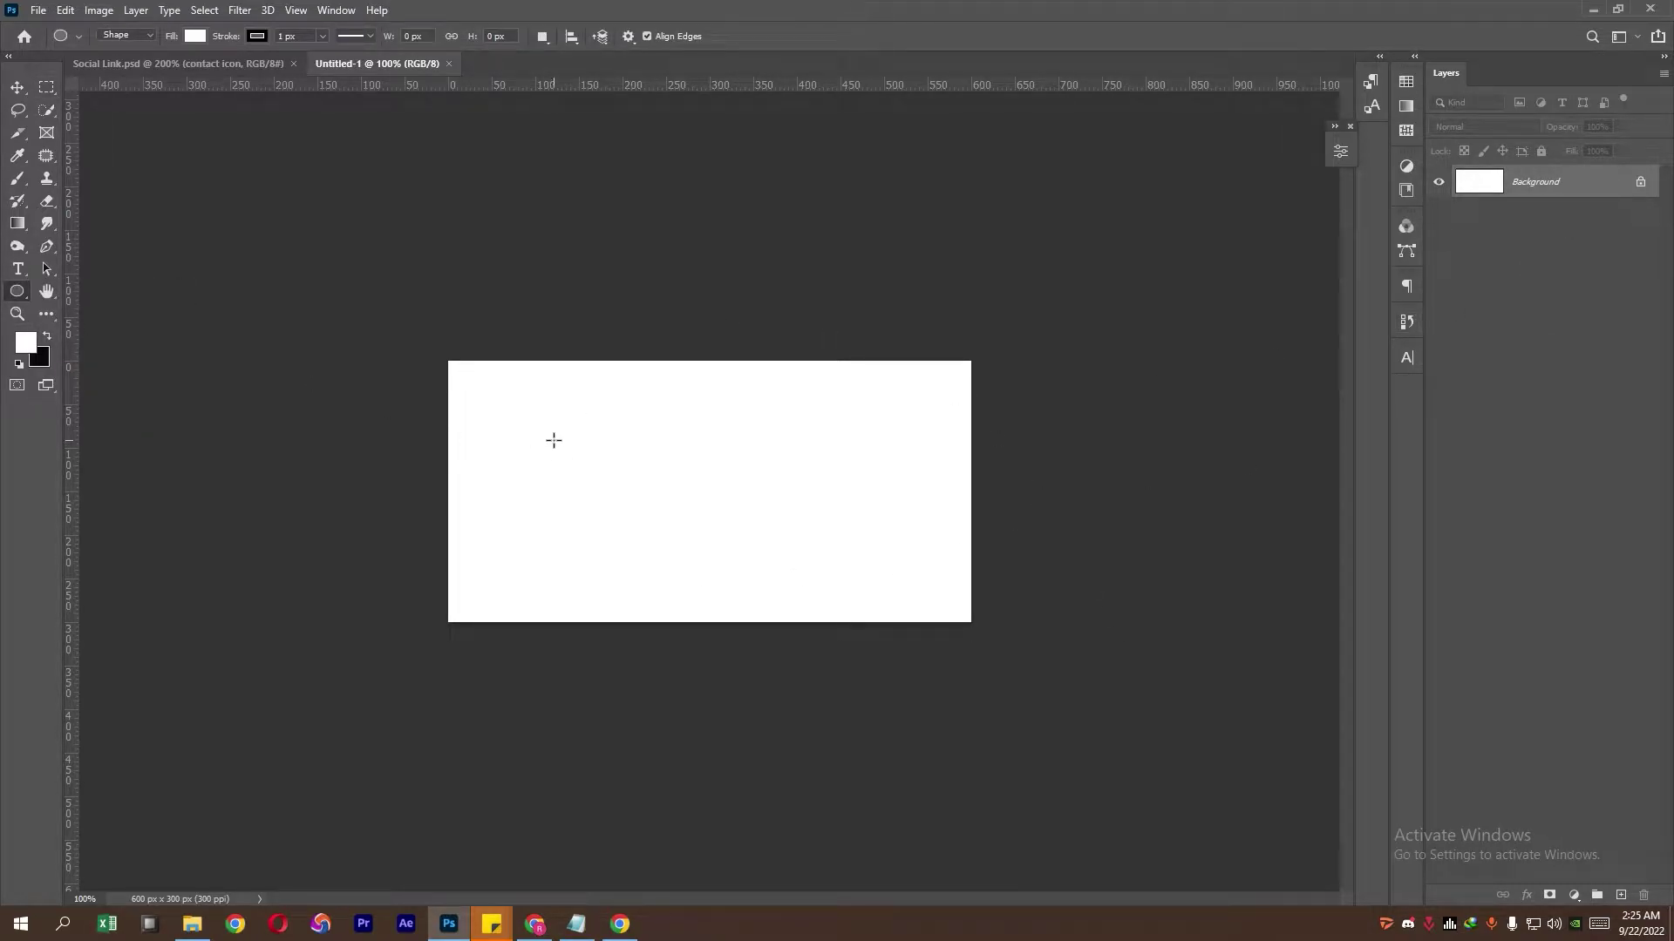
pyautogui.moveTo(554, 440); pyautogui.dragTo(777, 566)
pyautogui.click(1139, 351)
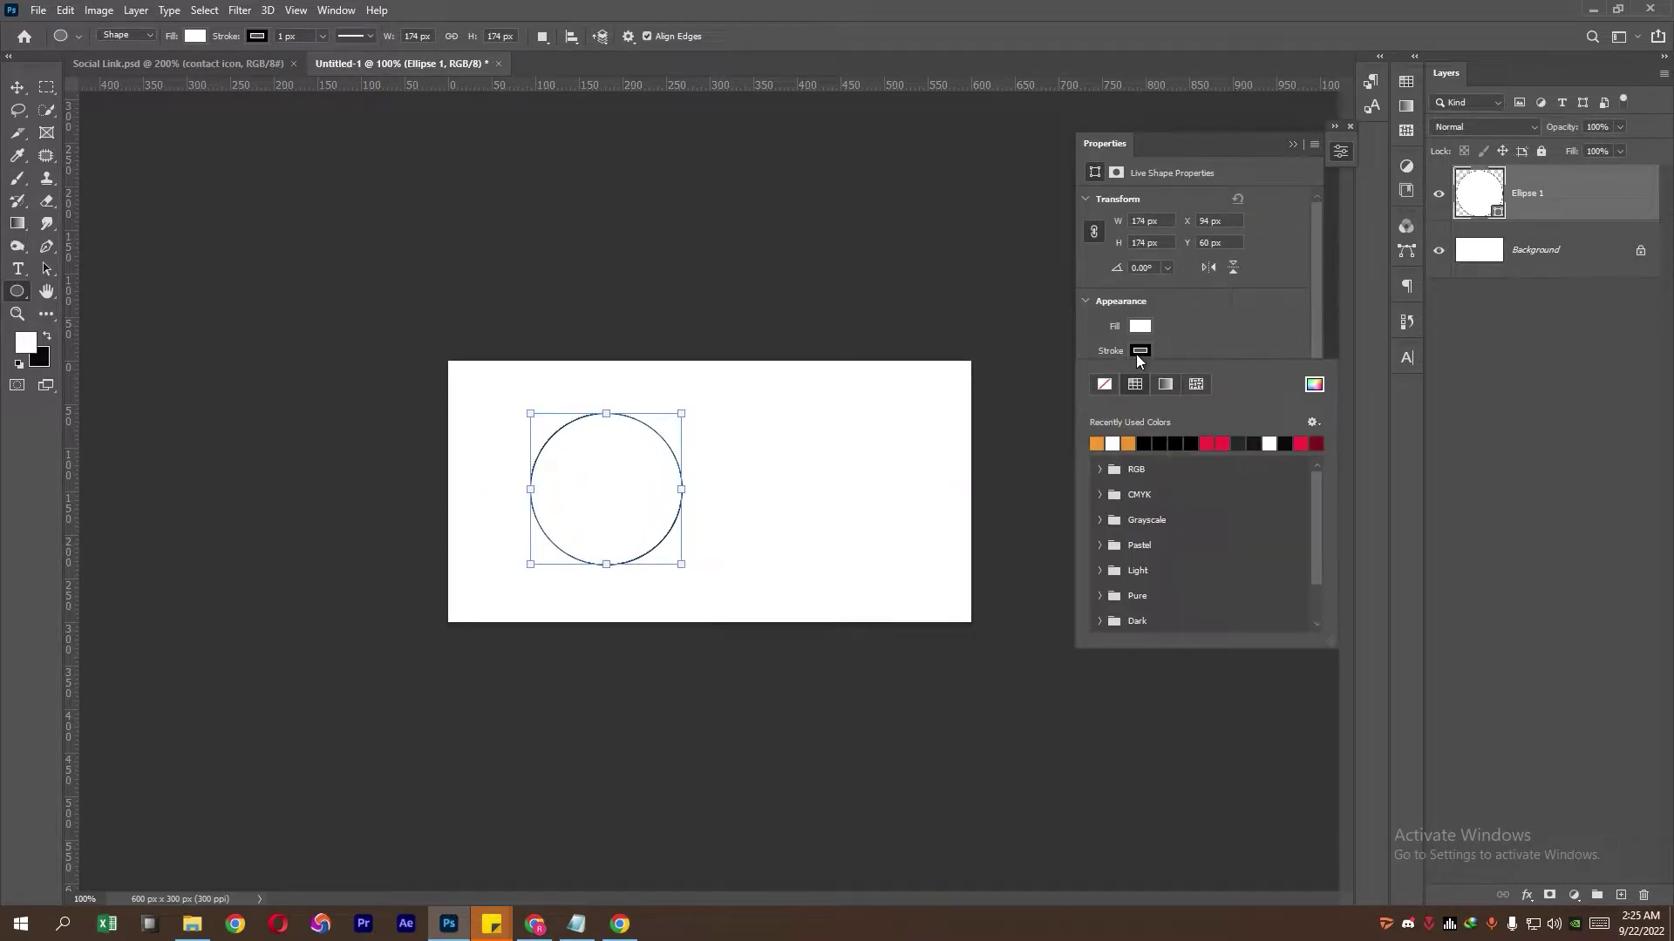
pyautogui.click(1114, 384)
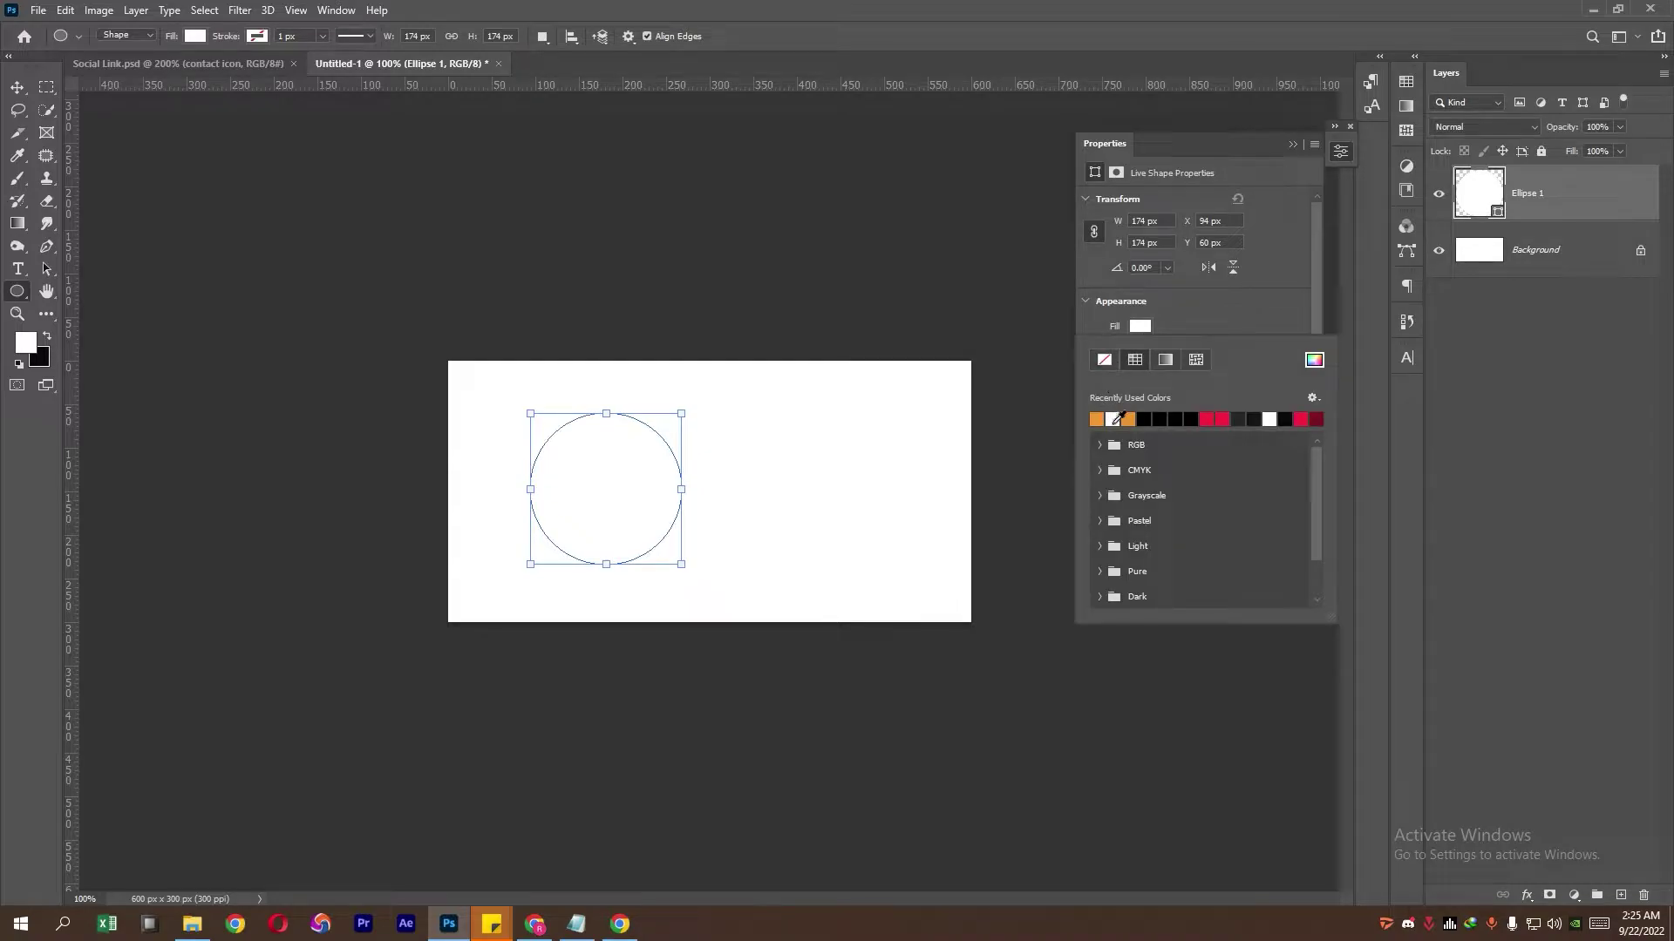
# Step: Fill the circle with orange #ea9500 copied from the Notepad notes
pyautogui.click(1312, 361)
pyautogui.click(576, 924)
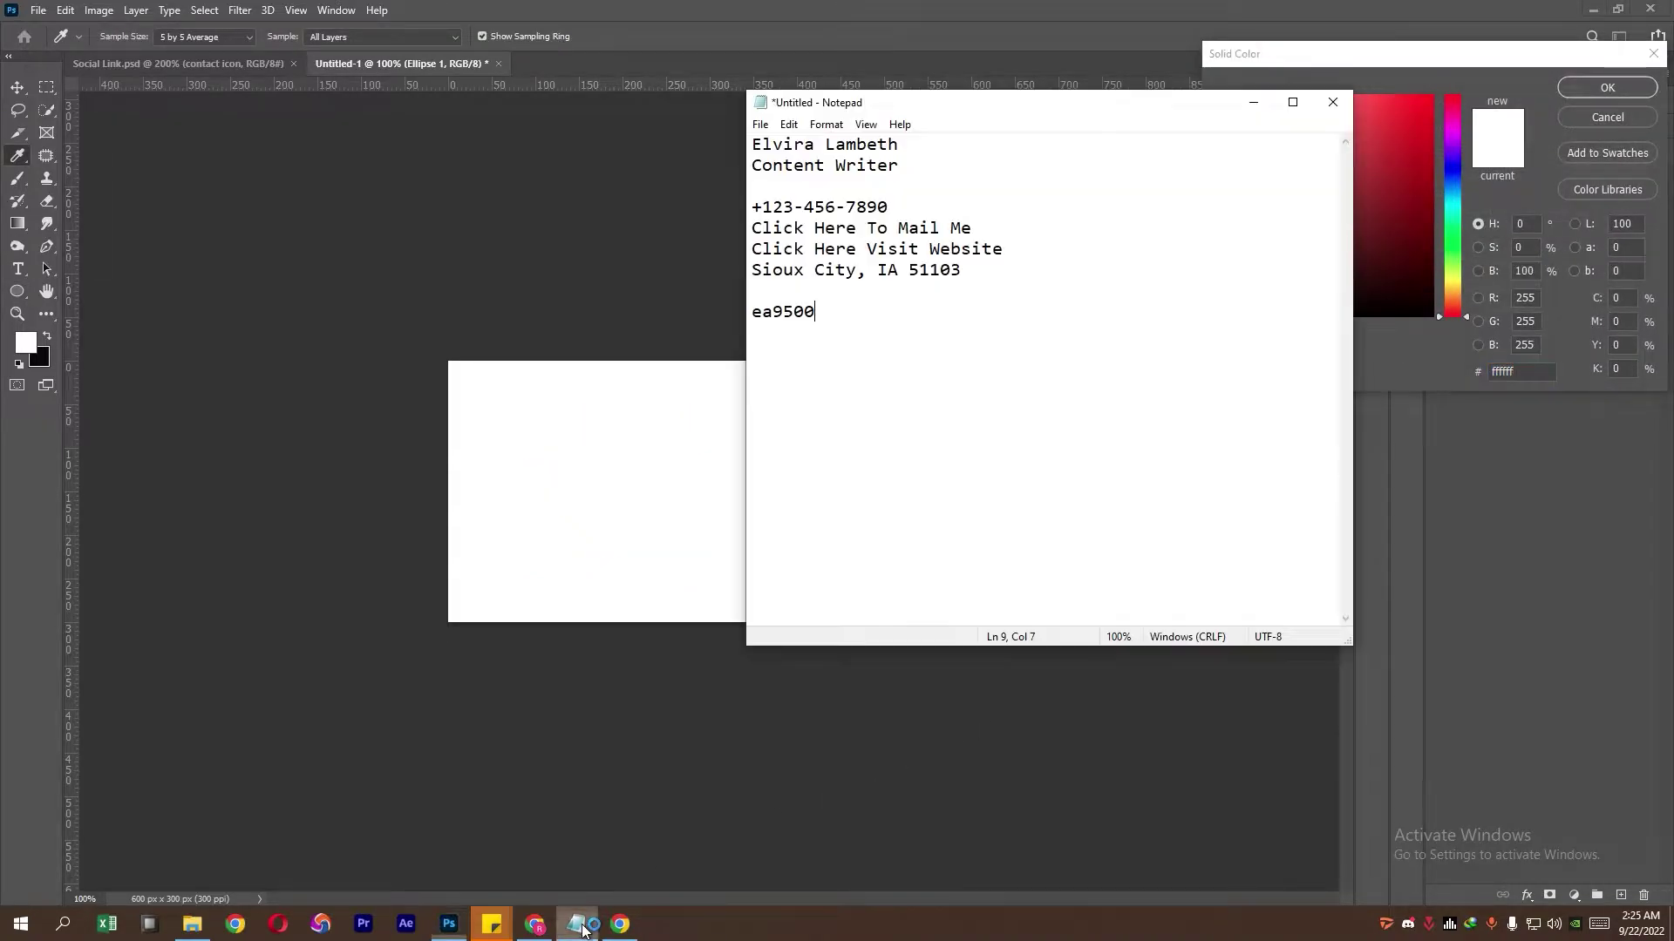
pyautogui.moveTo(815, 312); pyautogui.dragTo(751, 312)
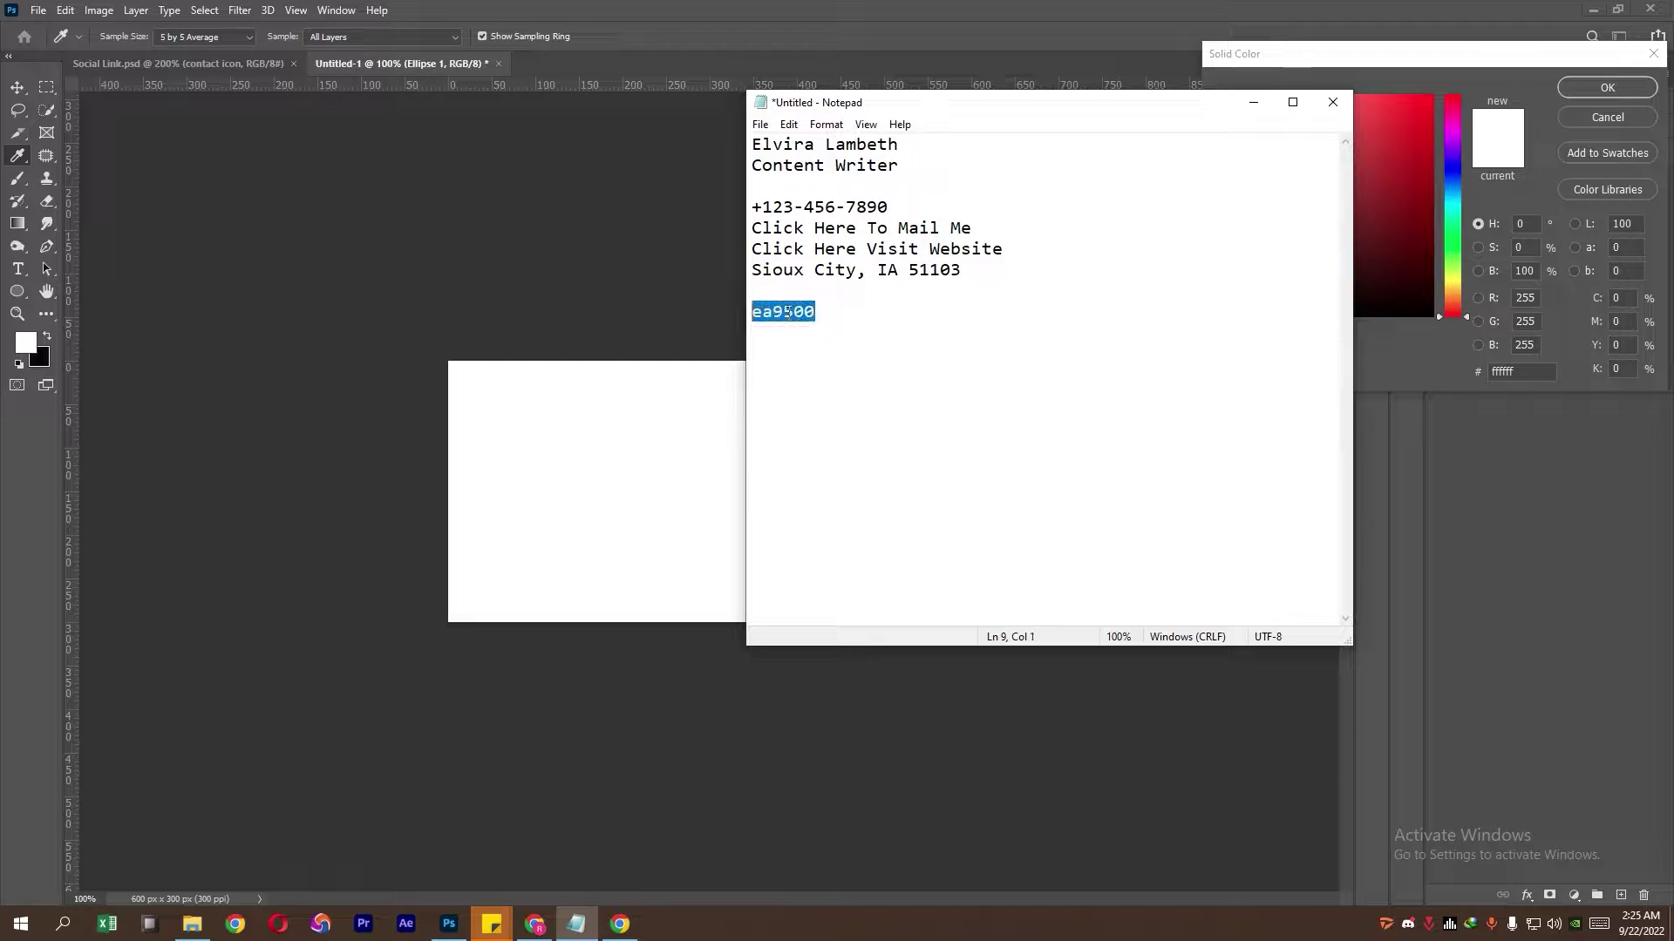
pyautogui.rightClick(795, 310)
pyautogui.click(837, 371)
pyautogui.doubleClick(1521, 371)
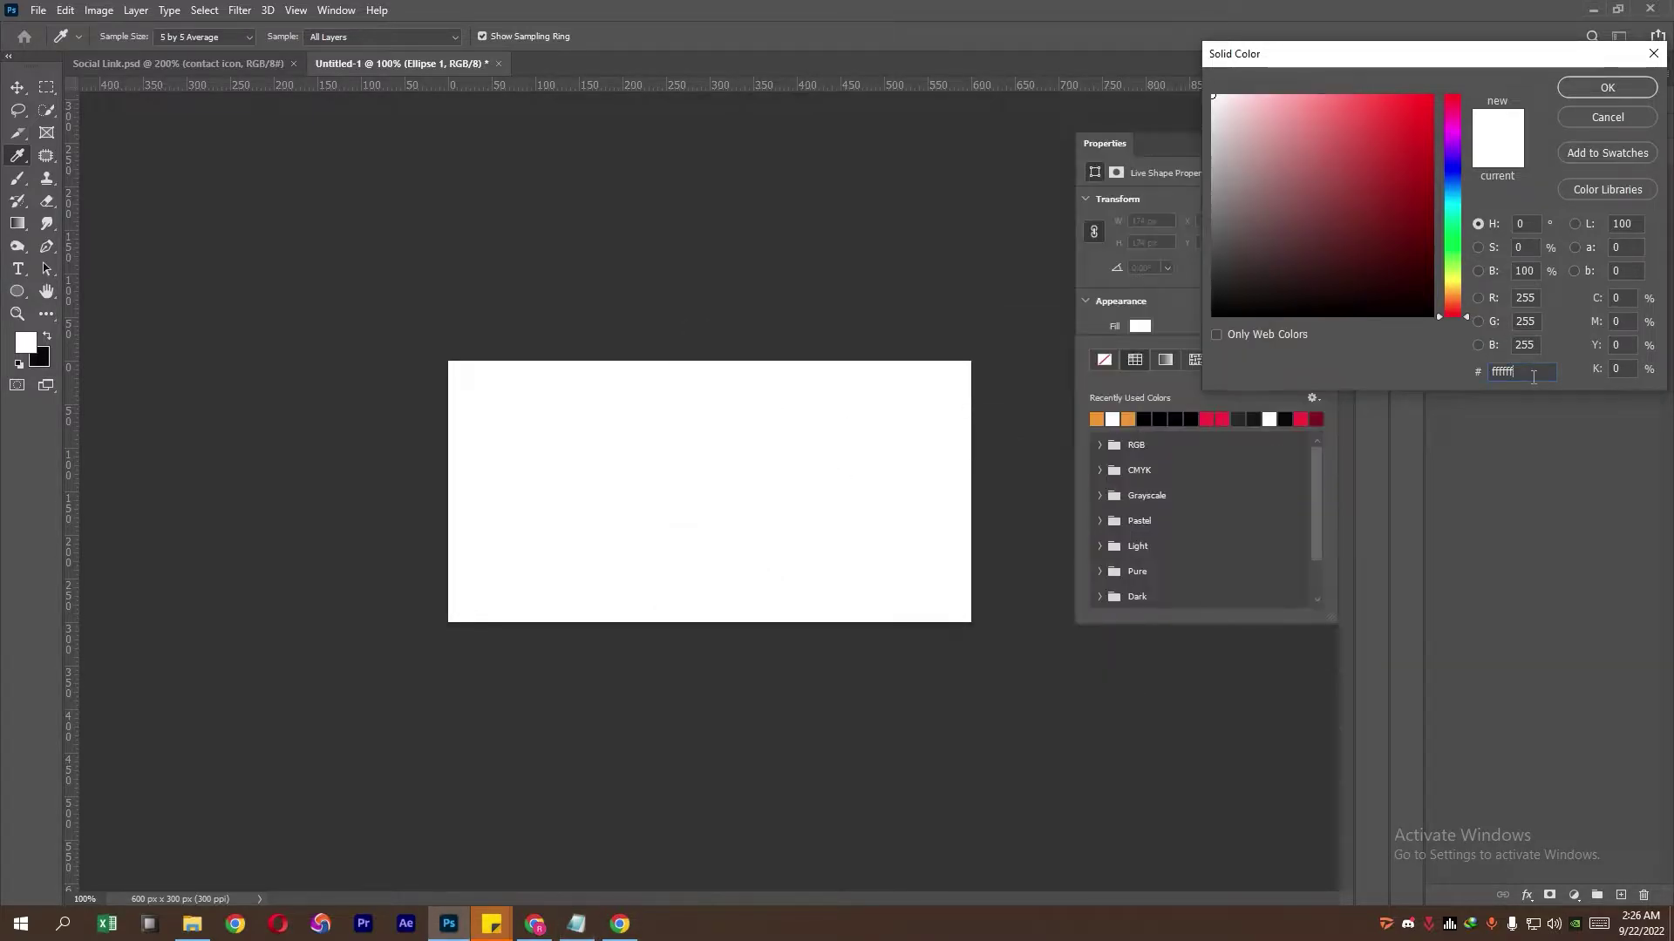
pyautogui.hotkey('ctrl', 'v')
pyautogui.click(1607, 88)
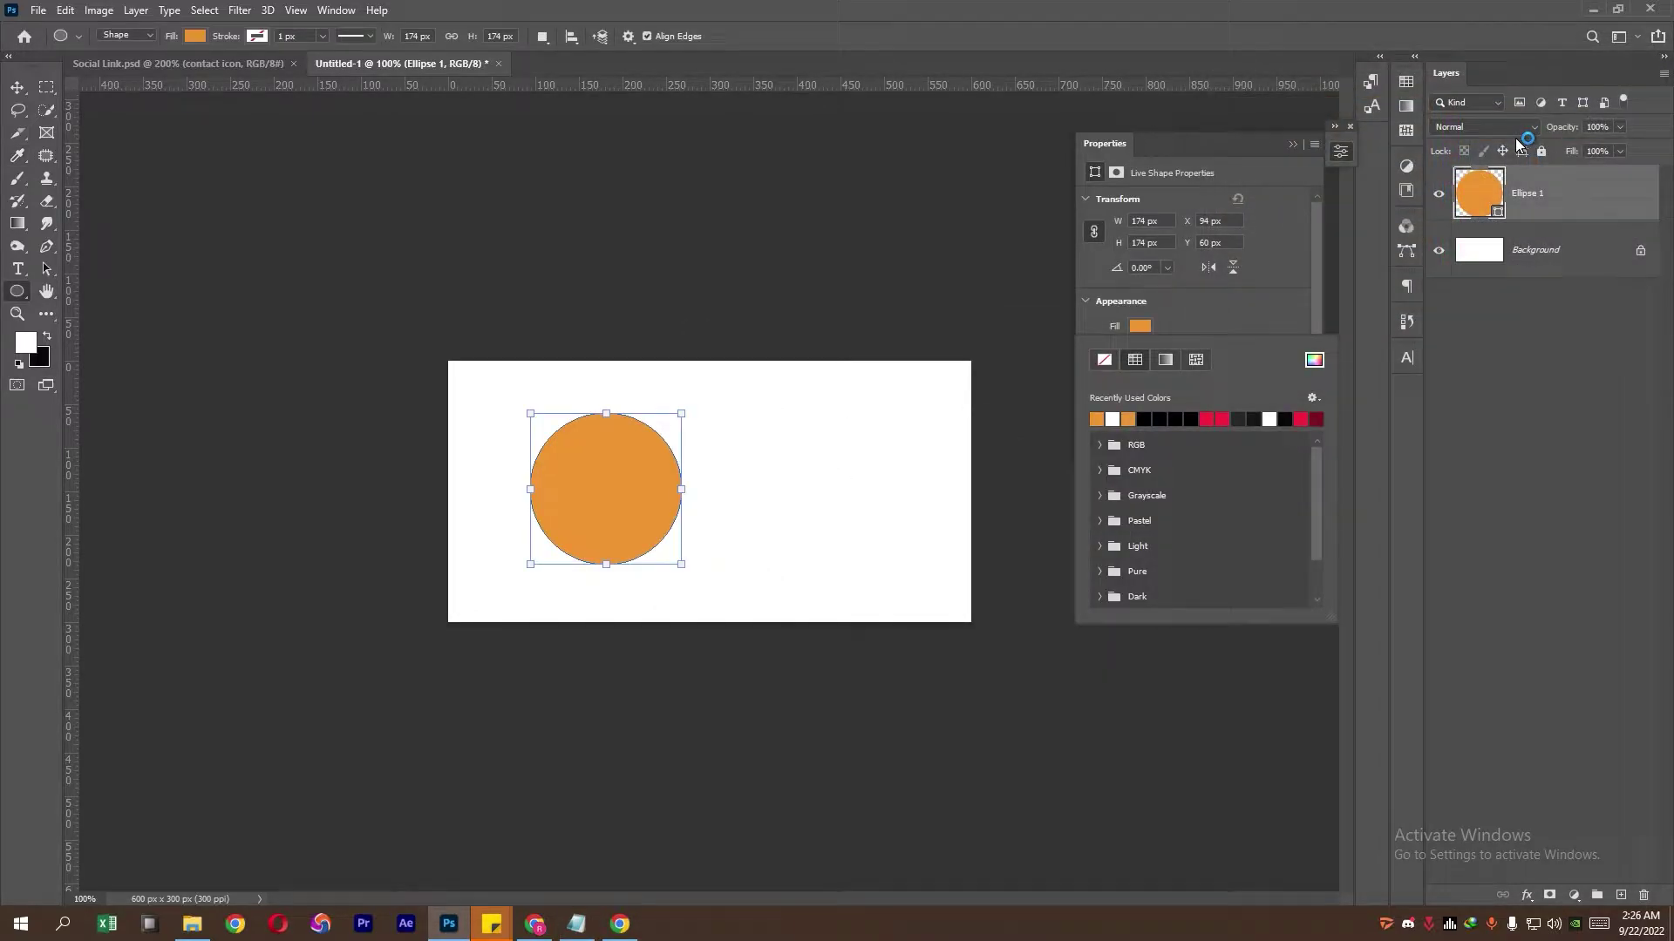
pyautogui.click(1293, 145)
pyautogui.keyDown('ctrl'); pyautogui.click(859, 450); pyautogui.keyUp('ctrl')
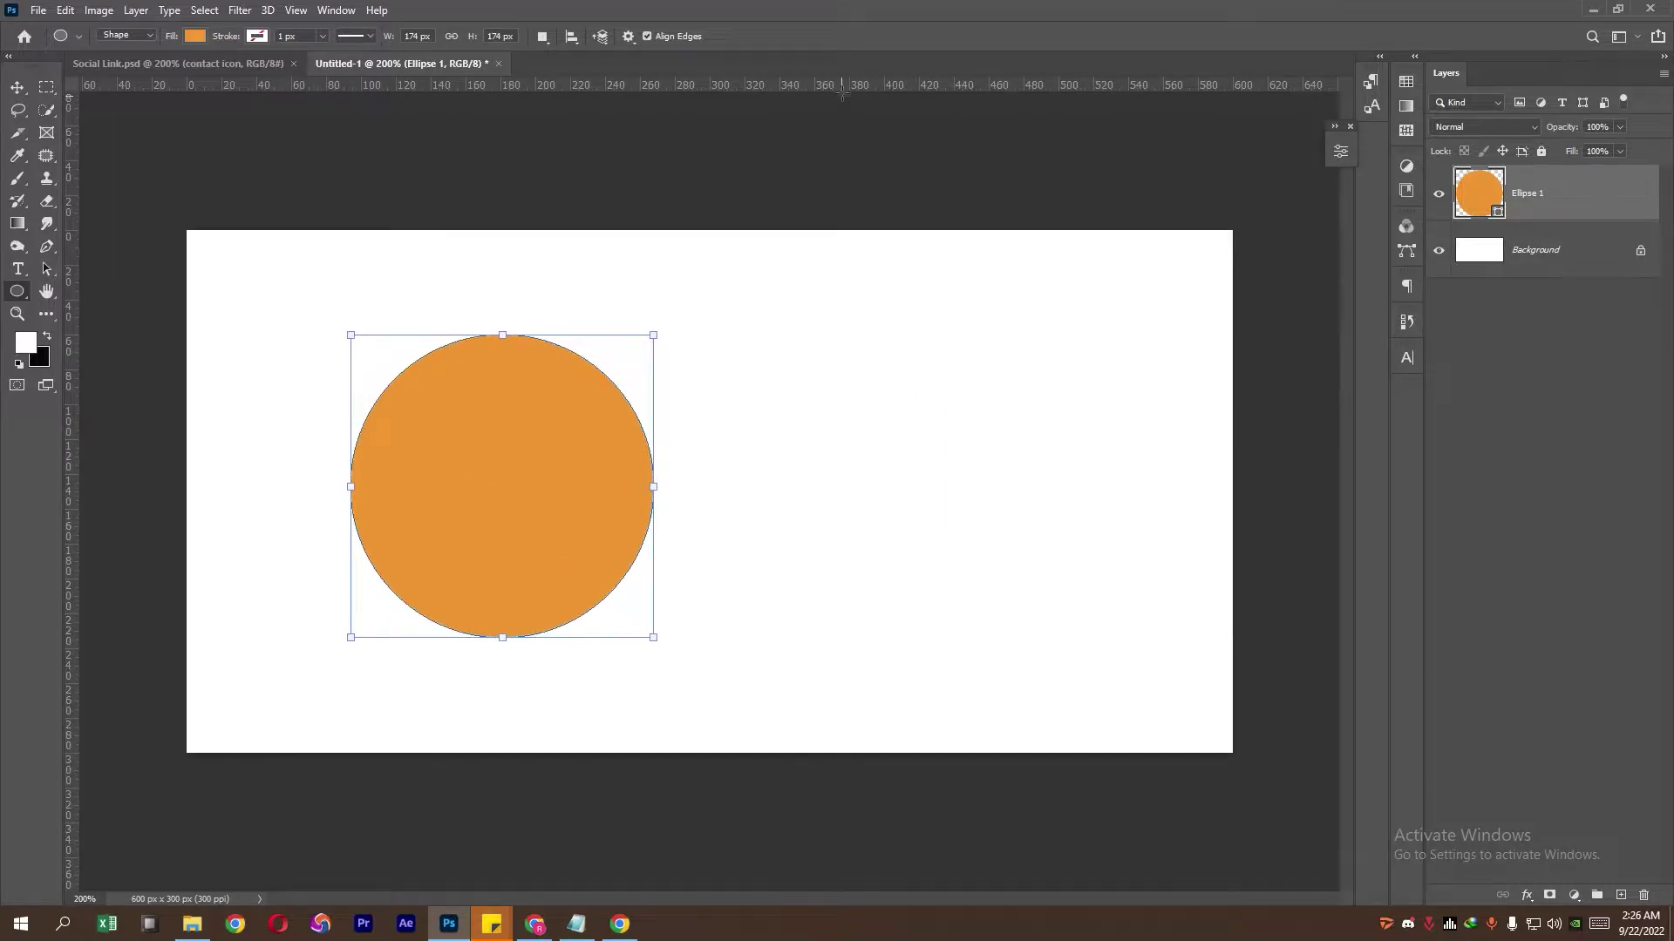
# Step: Place guides along the top, bottom, left and right canvas edges and through the centre
pyautogui.moveTo(843, 91); pyautogui.dragTo(863, 230)
pyautogui.moveTo(881, 89); pyautogui.dragTo(833, 752)
pyautogui.moveTo(70, 592); pyautogui.dragTo(187, 592)
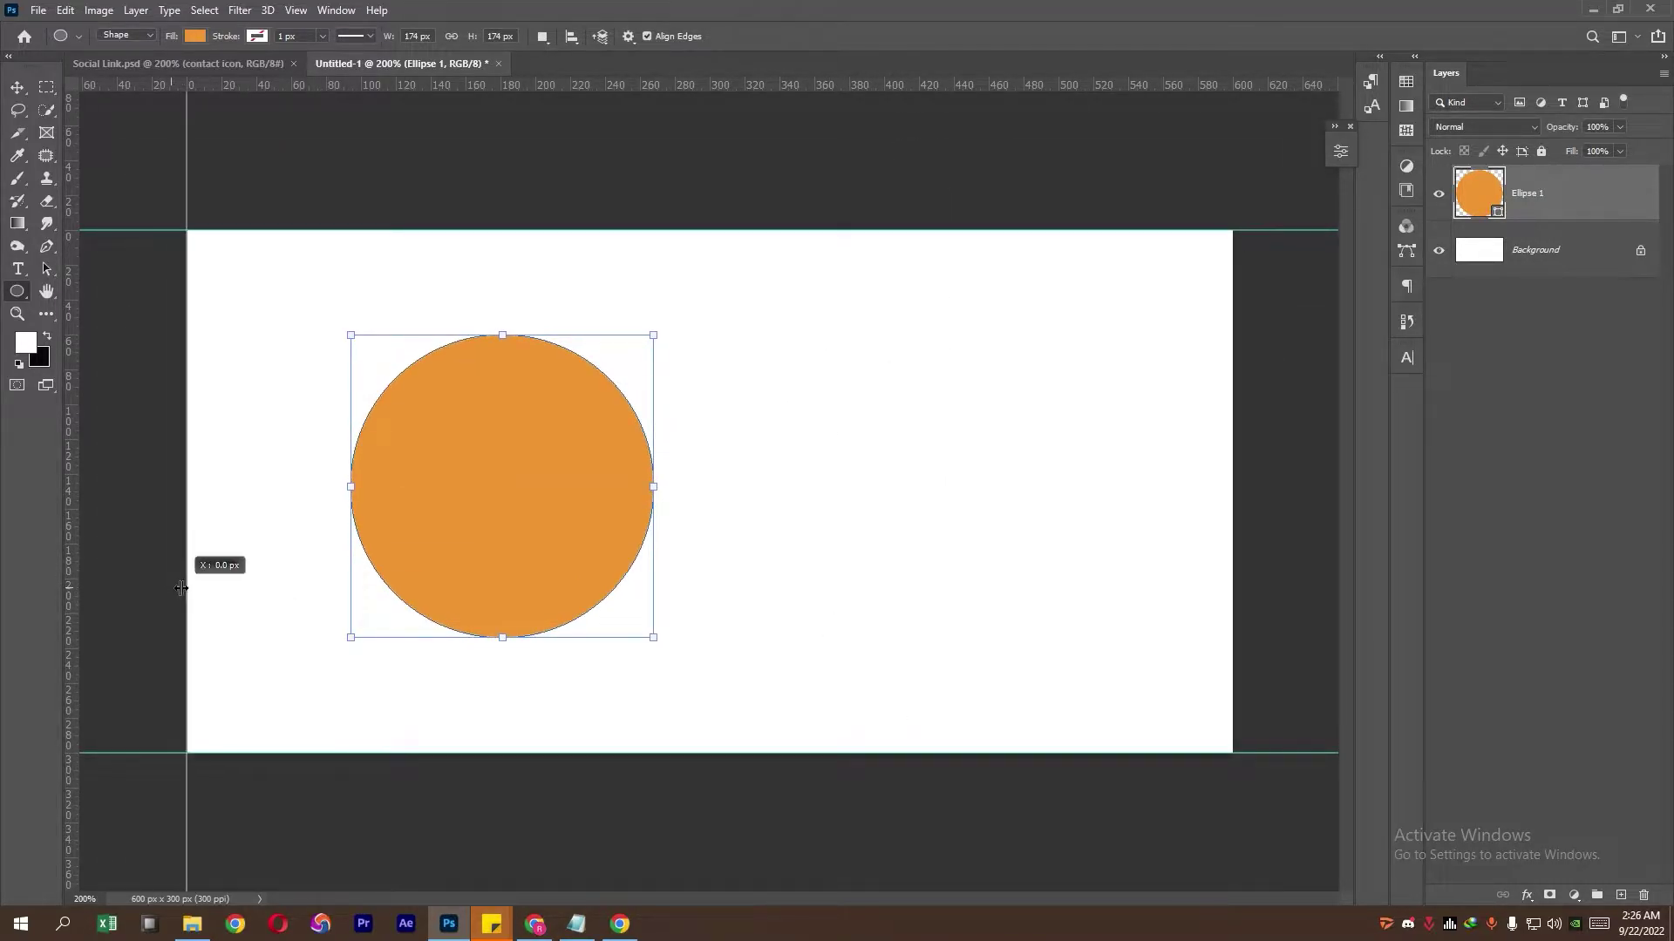
pyautogui.moveTo(70, 589); pyautogui.dragTo(1231, 601)
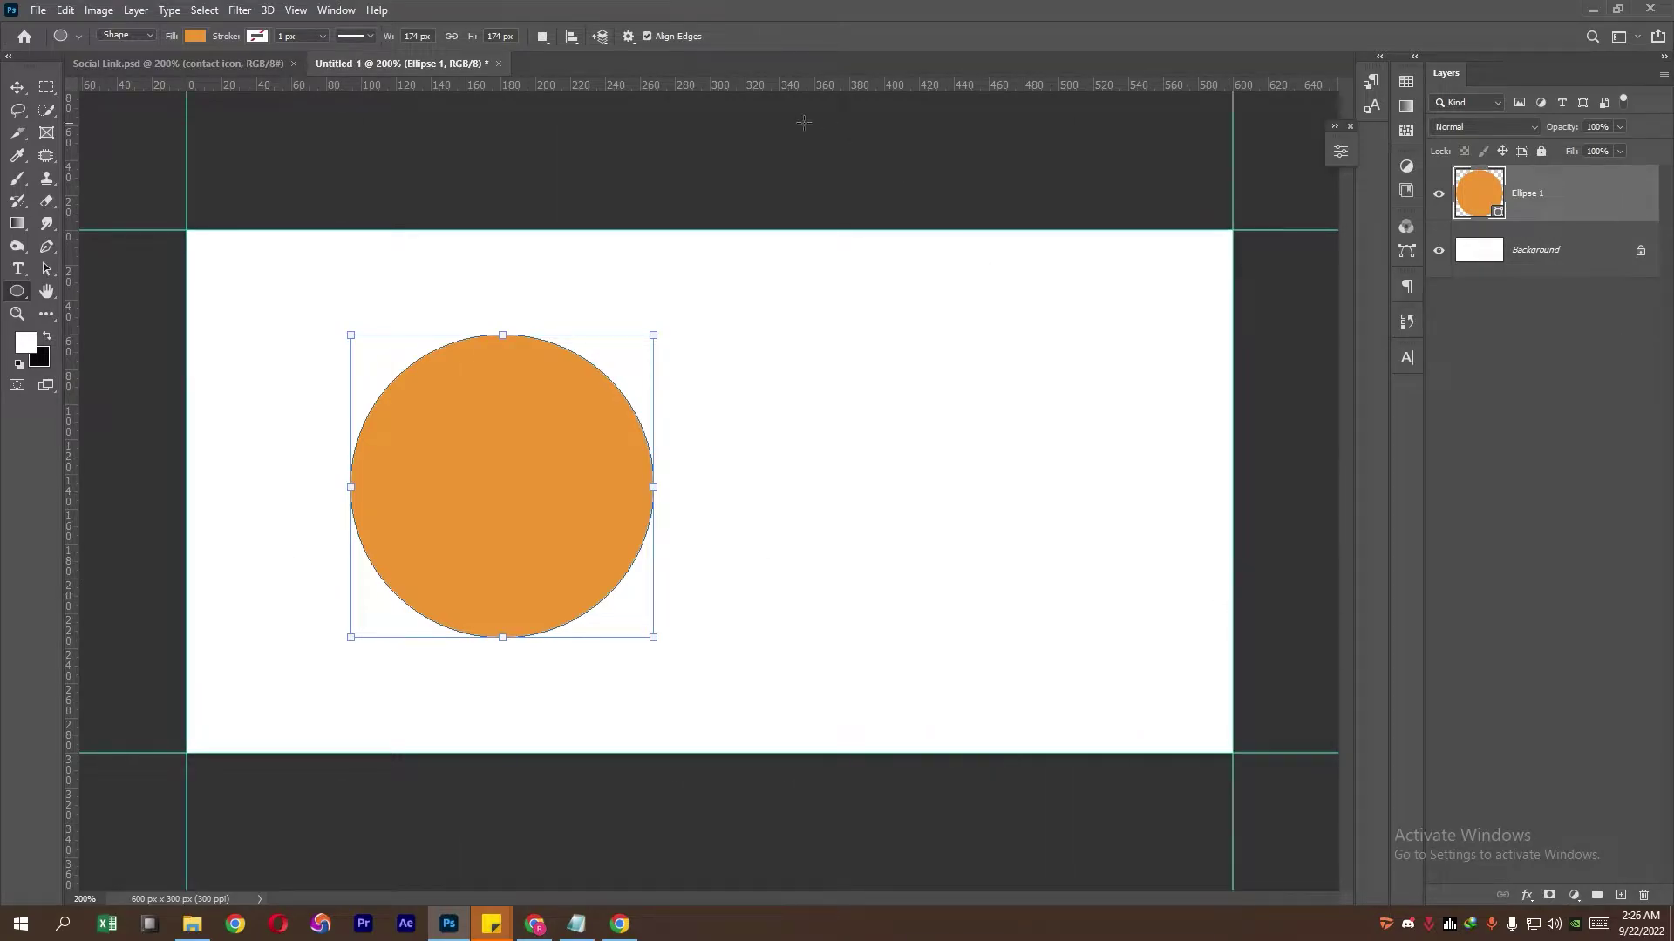
pyautogui.moveTo(75, 392); pyautogui.dragTo(711, 402)
pyautogui.moveTo(773, 88); pyautogui.dragTo(789, 491)
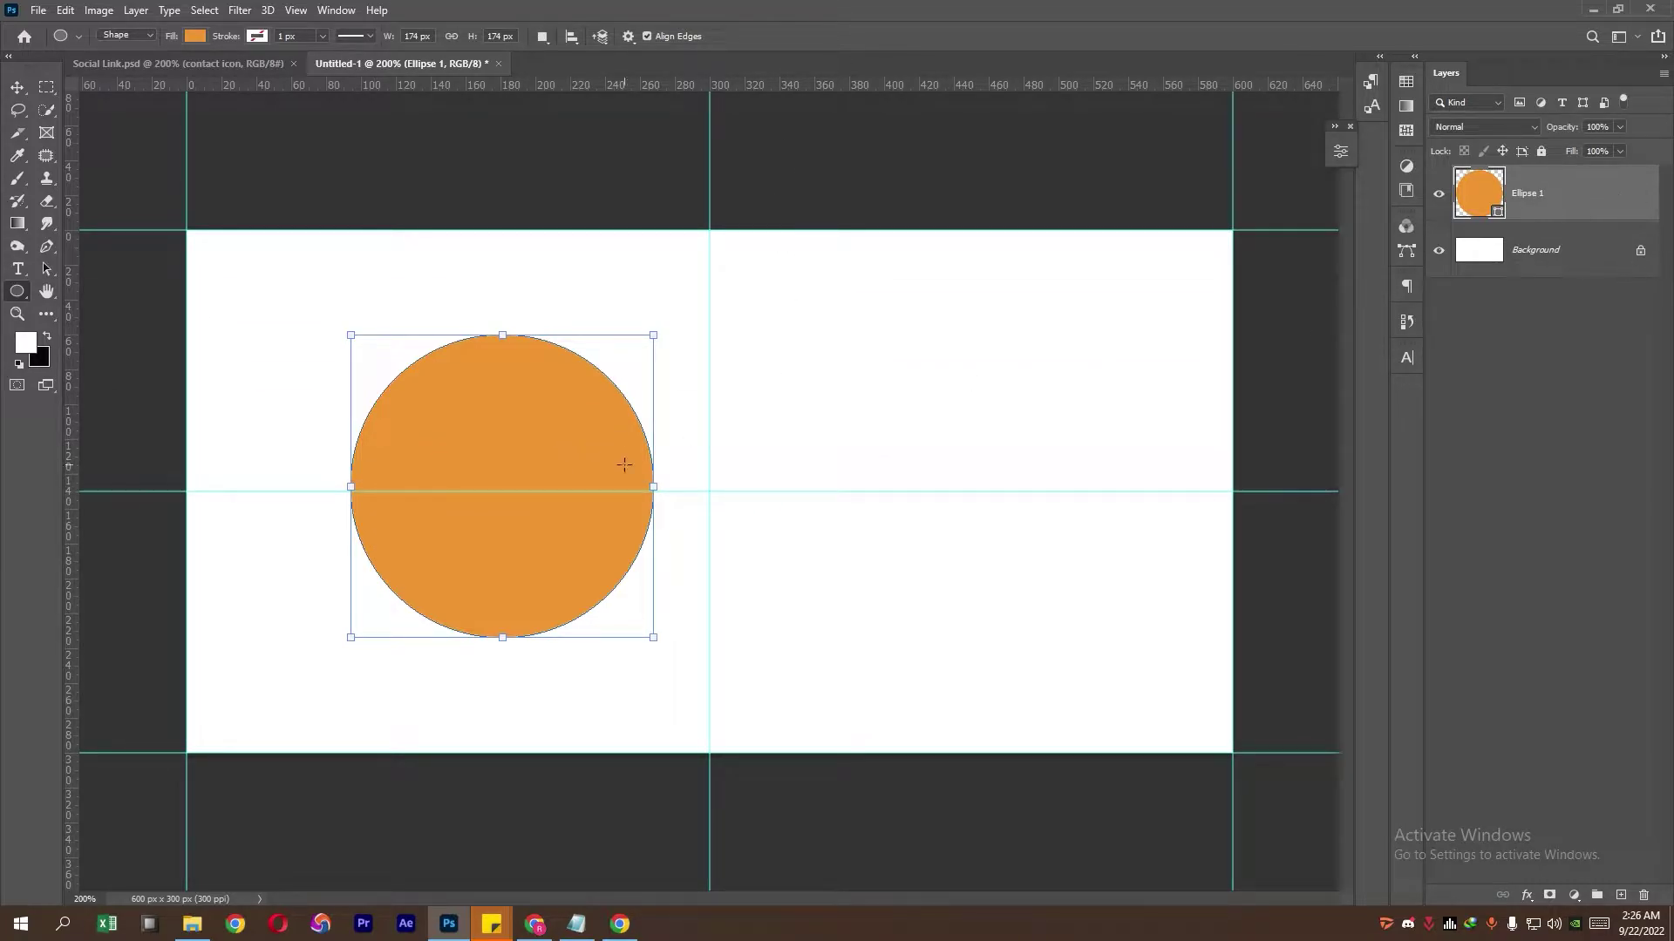
# Step: Free Transform the circle onto the middle guide, then add a new empty layer
pyautogui.moveTo(612, 515)
pyautogui.mouseDown()
pyautogui.moveTo(579, 518)
pyautogui.moveTo(802, 569)
pyautogui.mouseUp()
pyautogui.hotkey('ctrl', 'z')
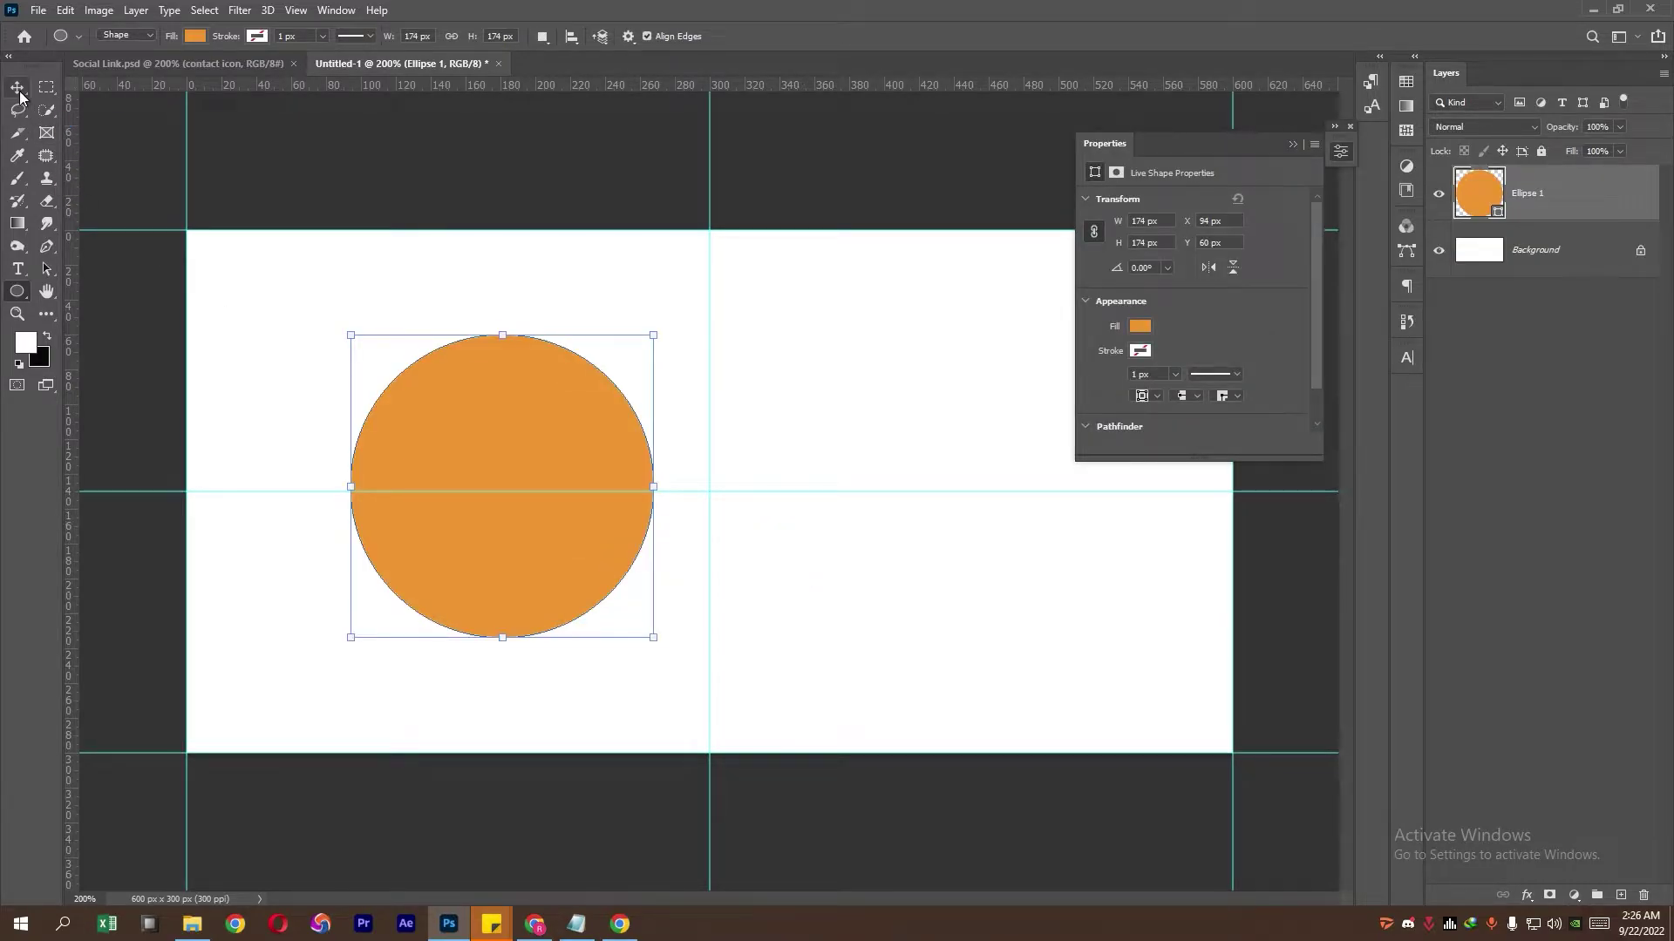
pyautogui.click(17, 87)
pyautogui.hotkey('ctrl', 't')
pyautogui.moveTo(567, 483); pyautogui.dragTo(539, 475)
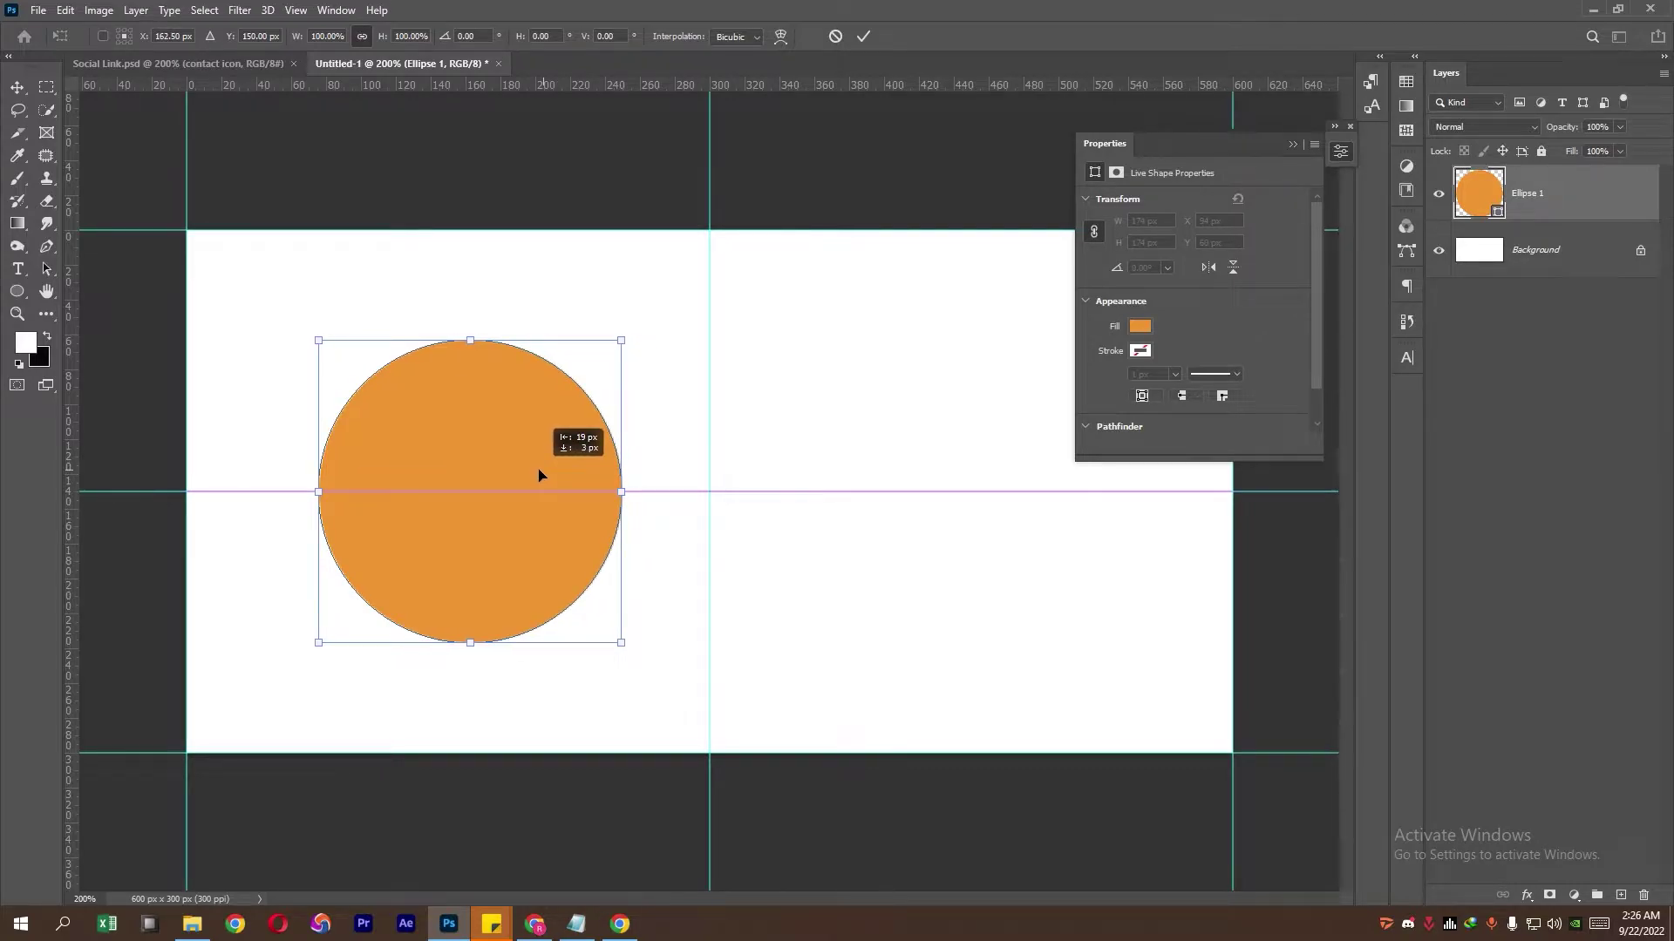
pyautogui.moveTo(539, 475); pyautogui.dragTo(542, 475)
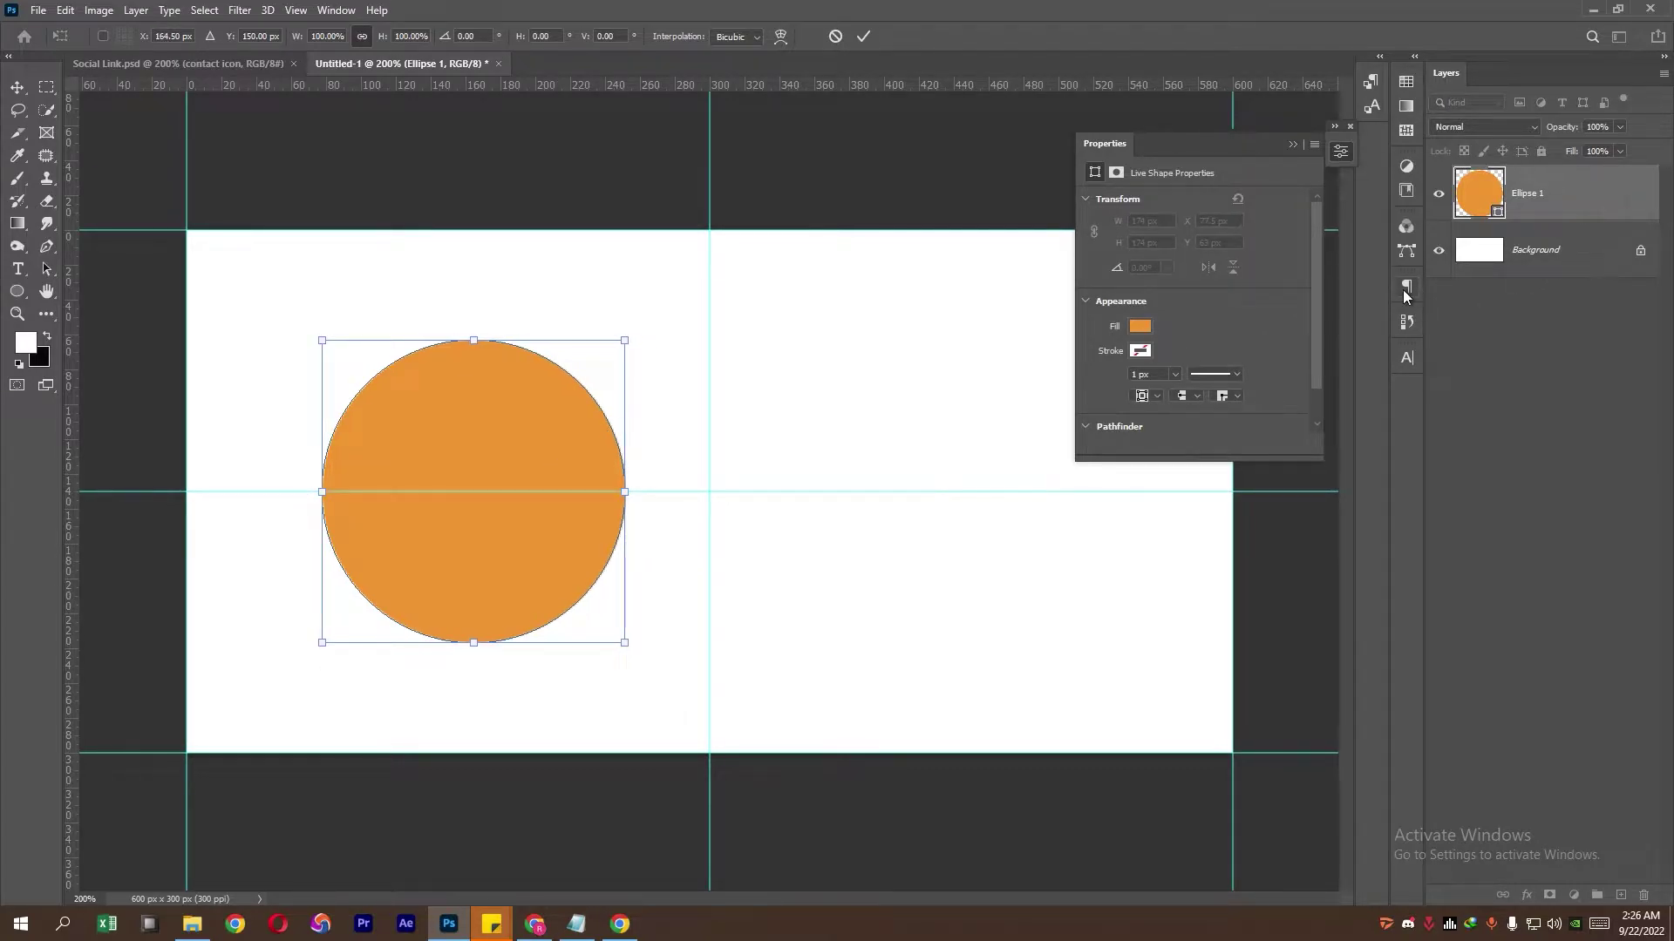
pyautogui.press('Return')
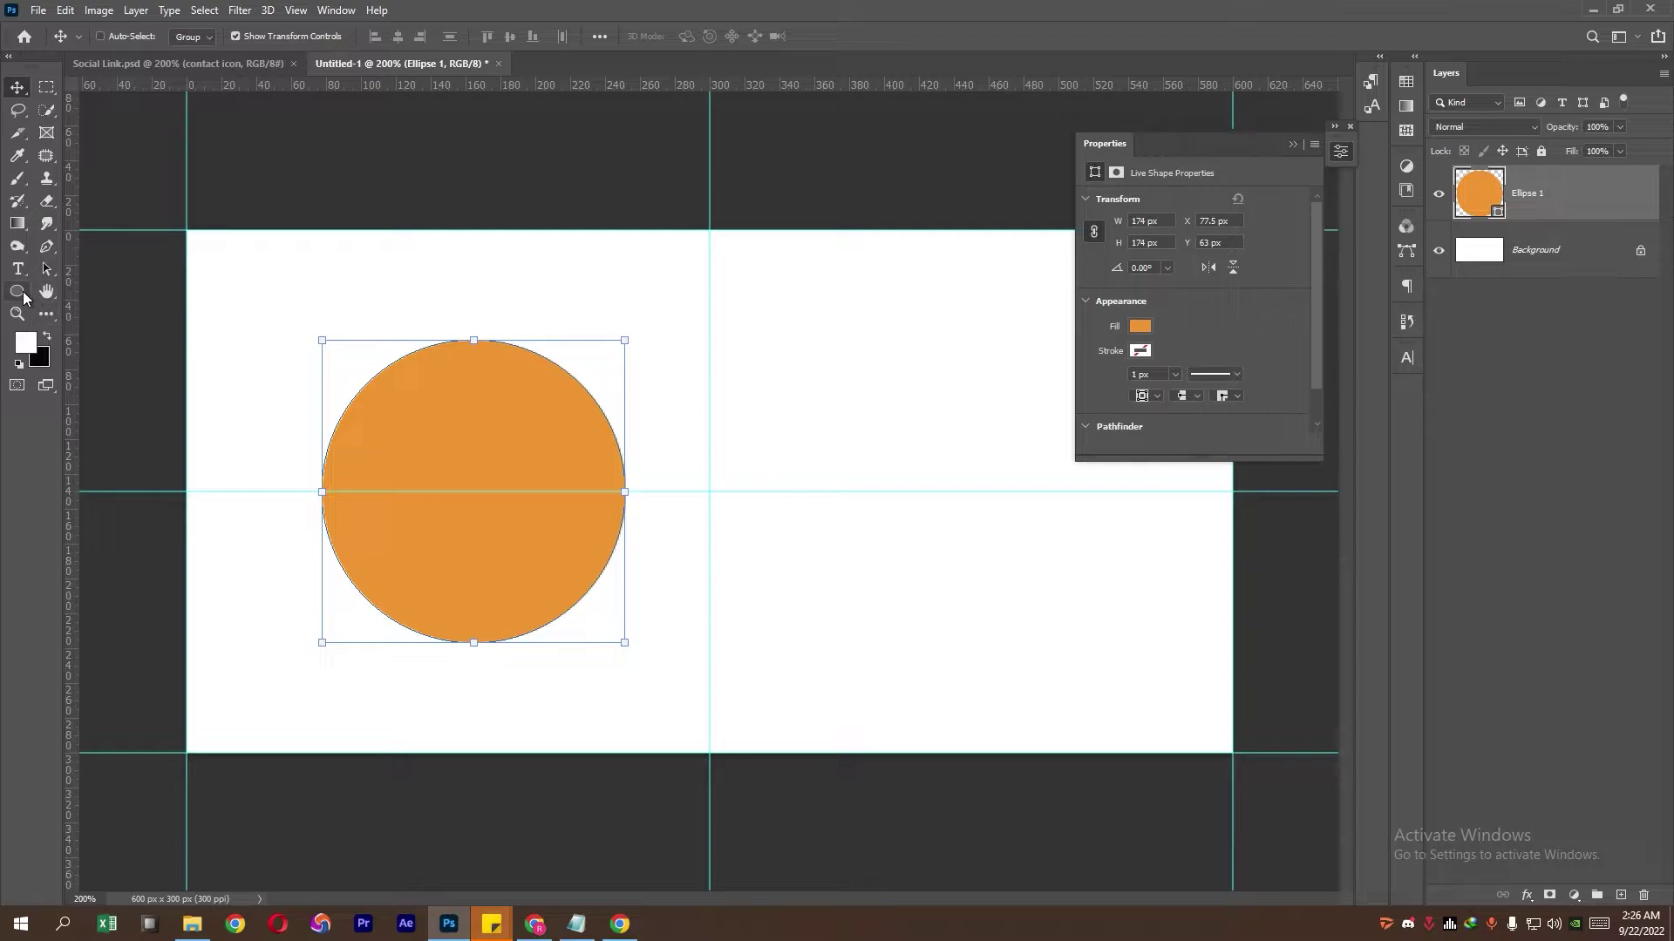
pyautogui.rightClick(18, 291)
pyautogui.click(70, 290)
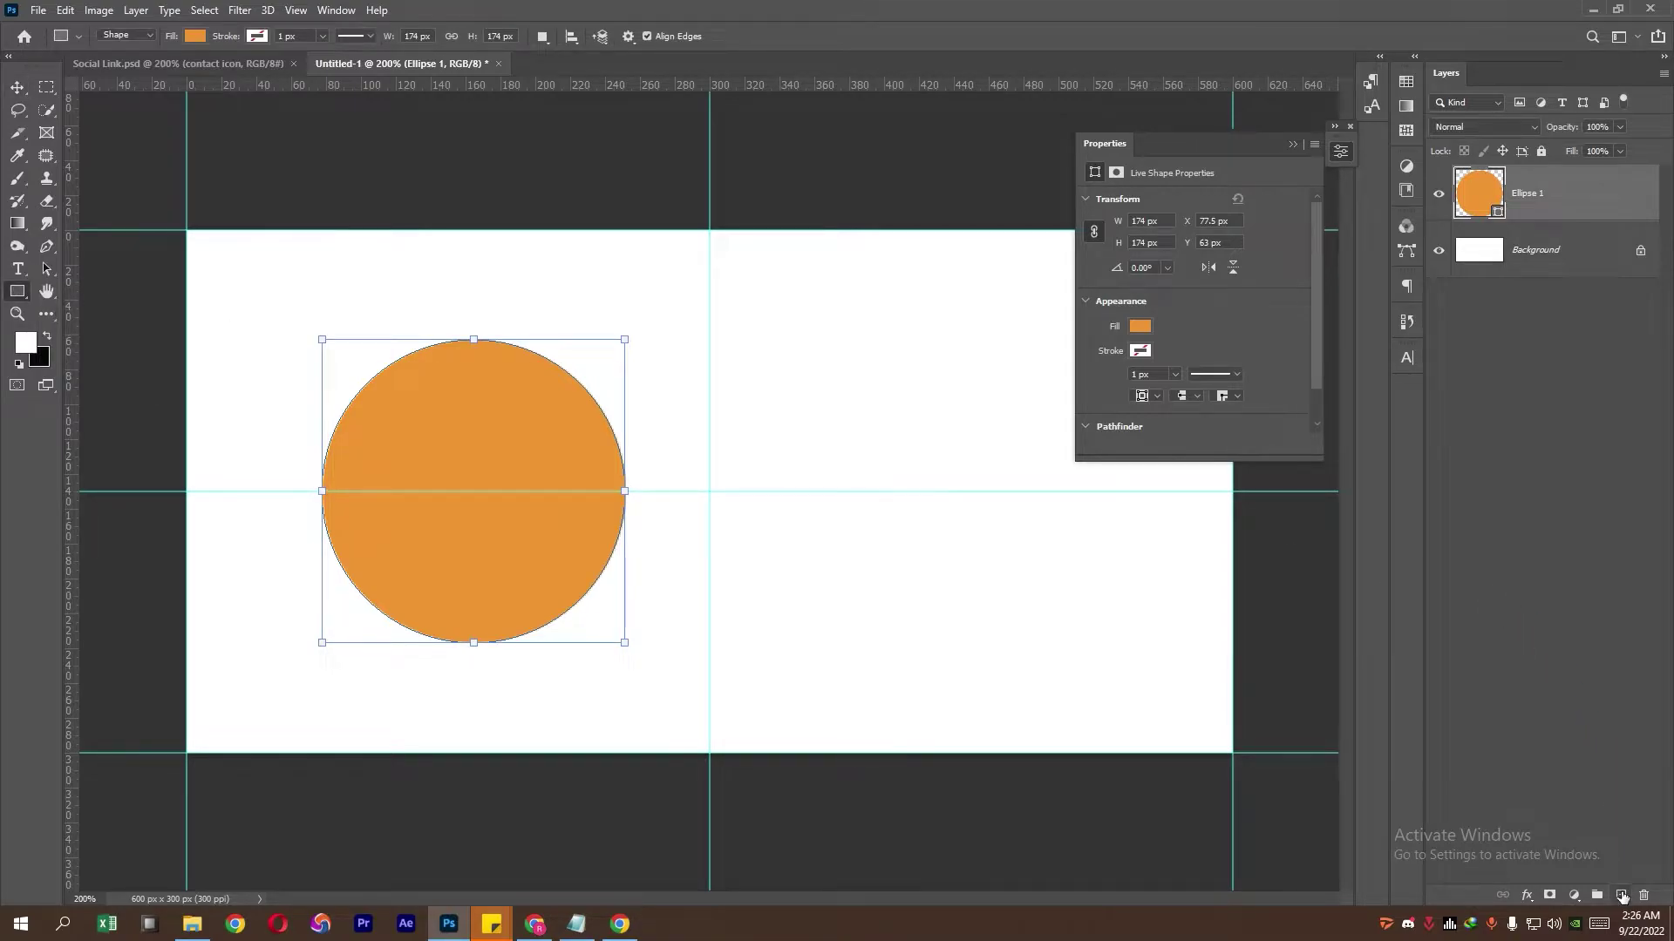
pyautogui.click(1621, 895)
# Step: Draw a 200 × 300 px rectangle from the top-left corner with no outline
pyautogui.click(1292, 144)
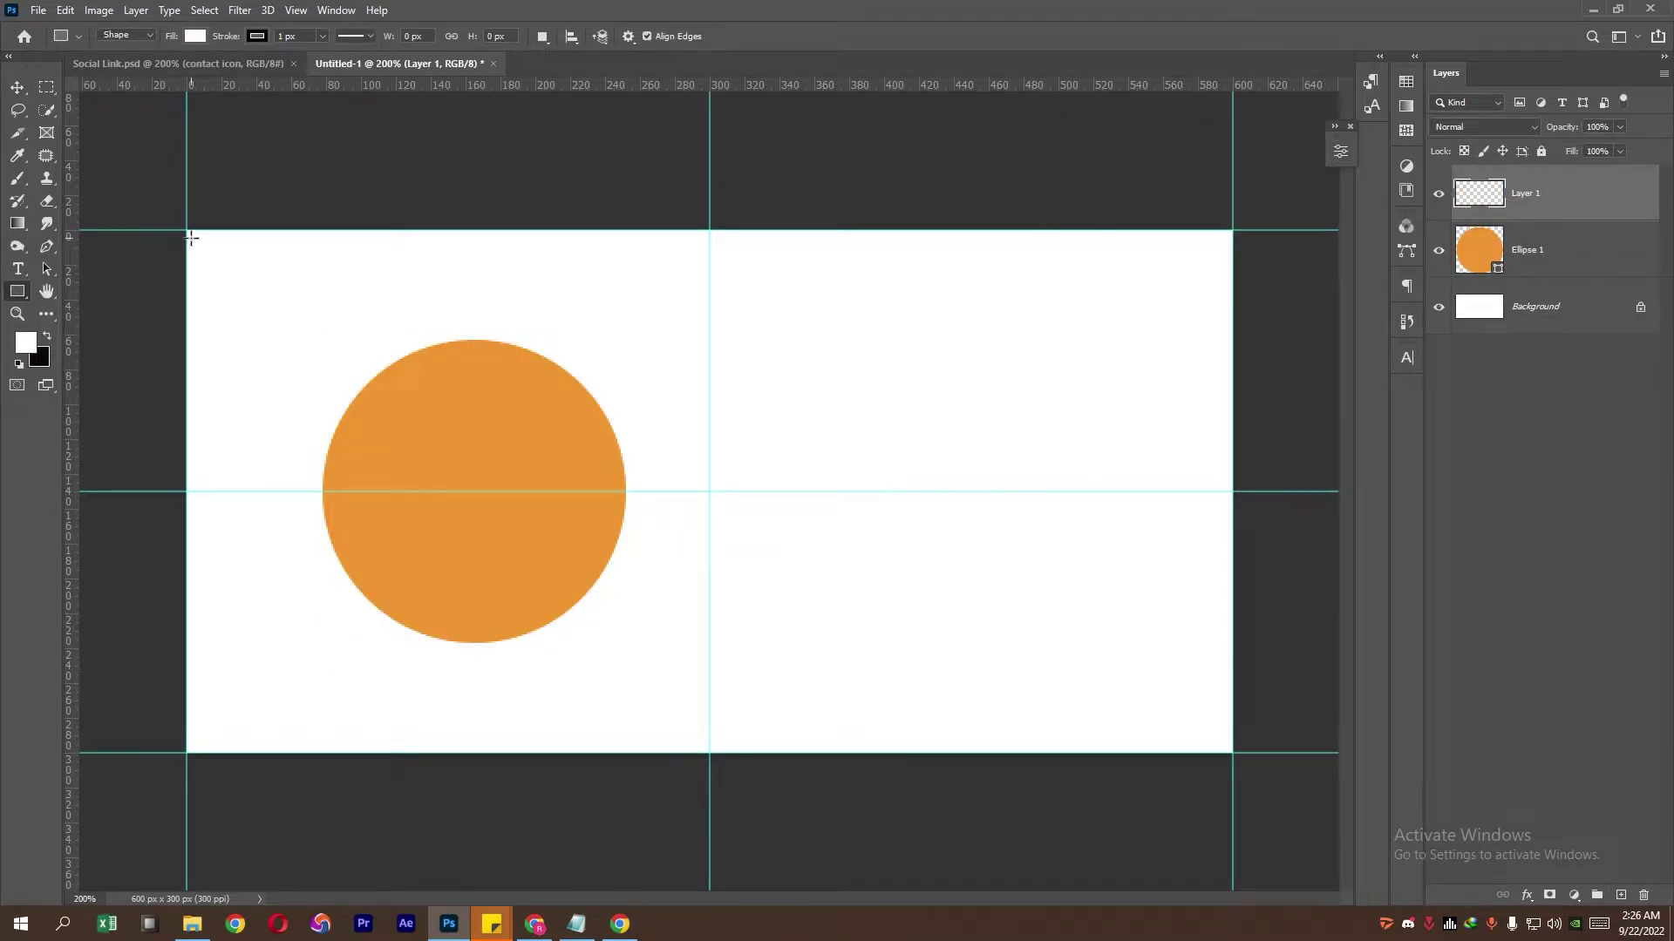
pyautogui.moveTo(190, 237); pyautogui.dragTo(501, 750)
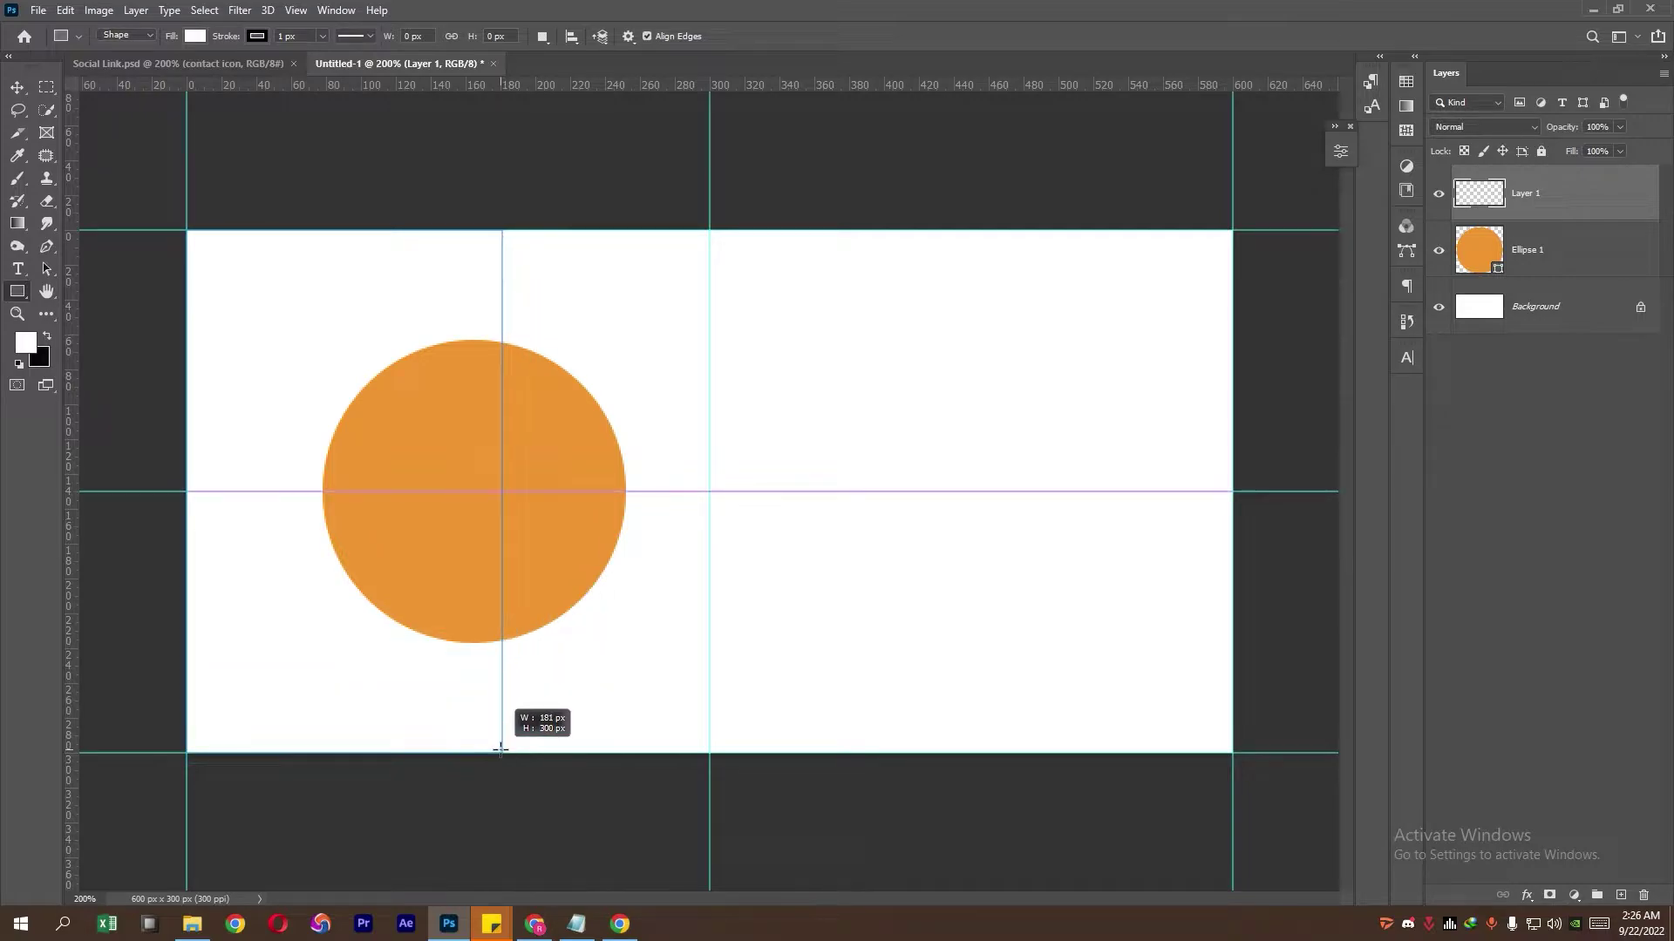
pyautogui.moveTo(501, 750); pyautogui.dragTo(534, 752)
pyautogui.click(1140, 351)
pyautogui.click(1104, 384)
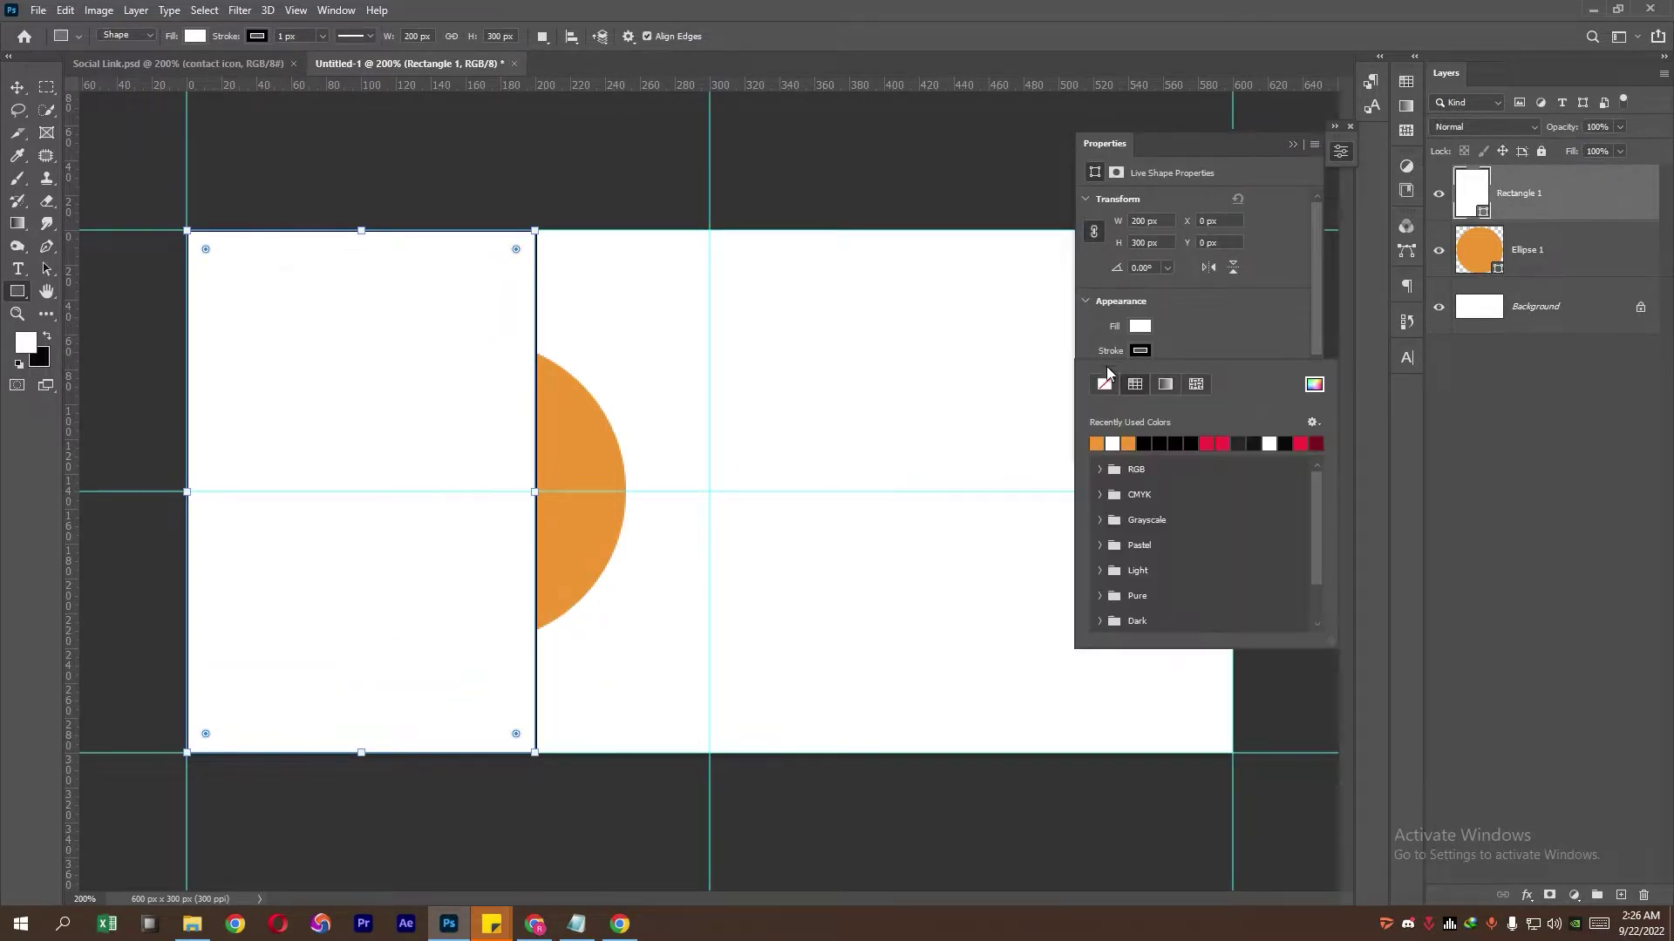
pyautogui.click(1293, 146)
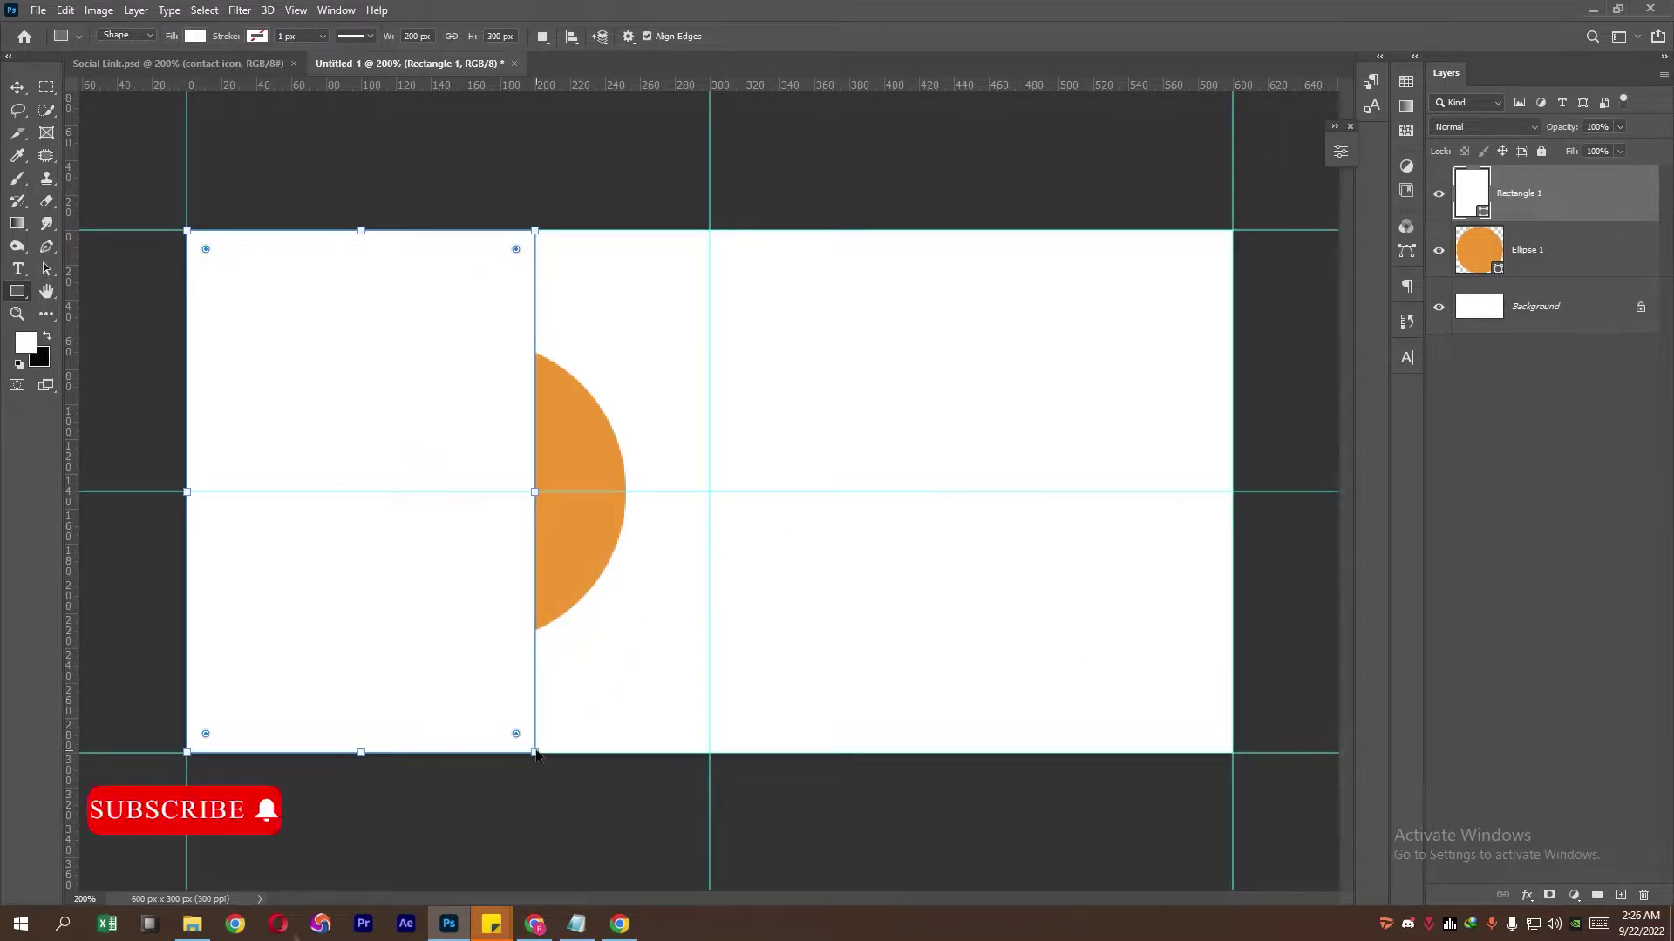
# Step: Slant the rectangle's right edge and move its layer below the circle
pyautogui.moveTo(535, 755); pyautogui.dragTo(440, 759)
pyautogui.click(19, 89)
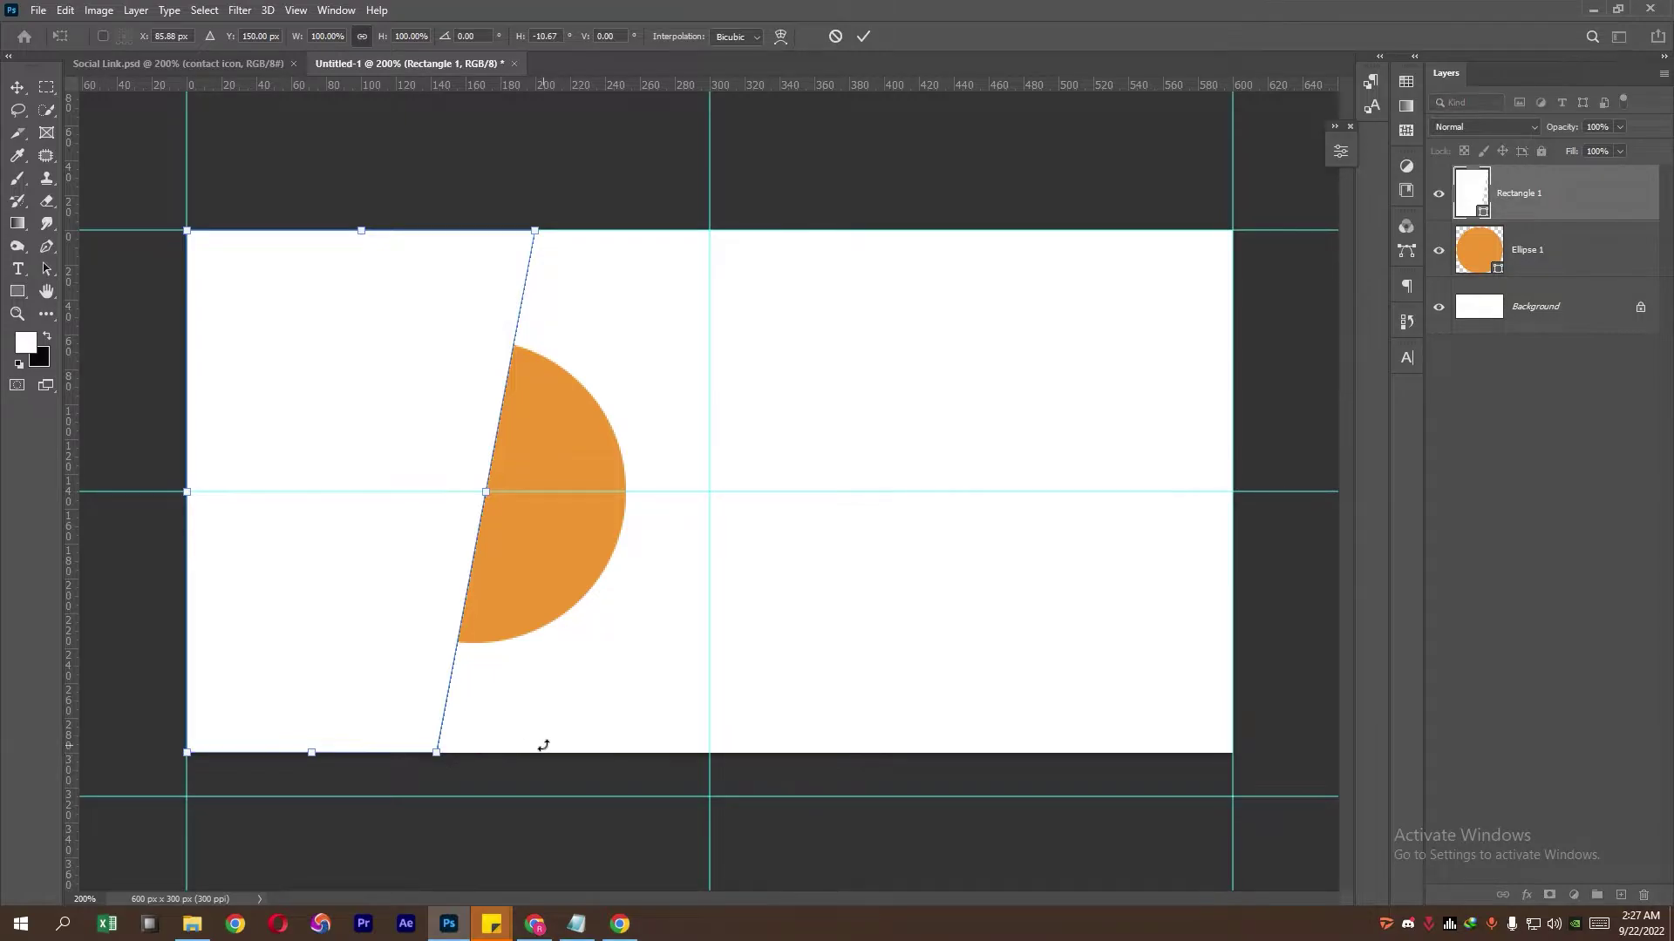
pyautogui.press('Return')
pyautogui.moveTo(567, 797); pyautogui.dragTo(575, 752)
pyautogui.click(47, 86)
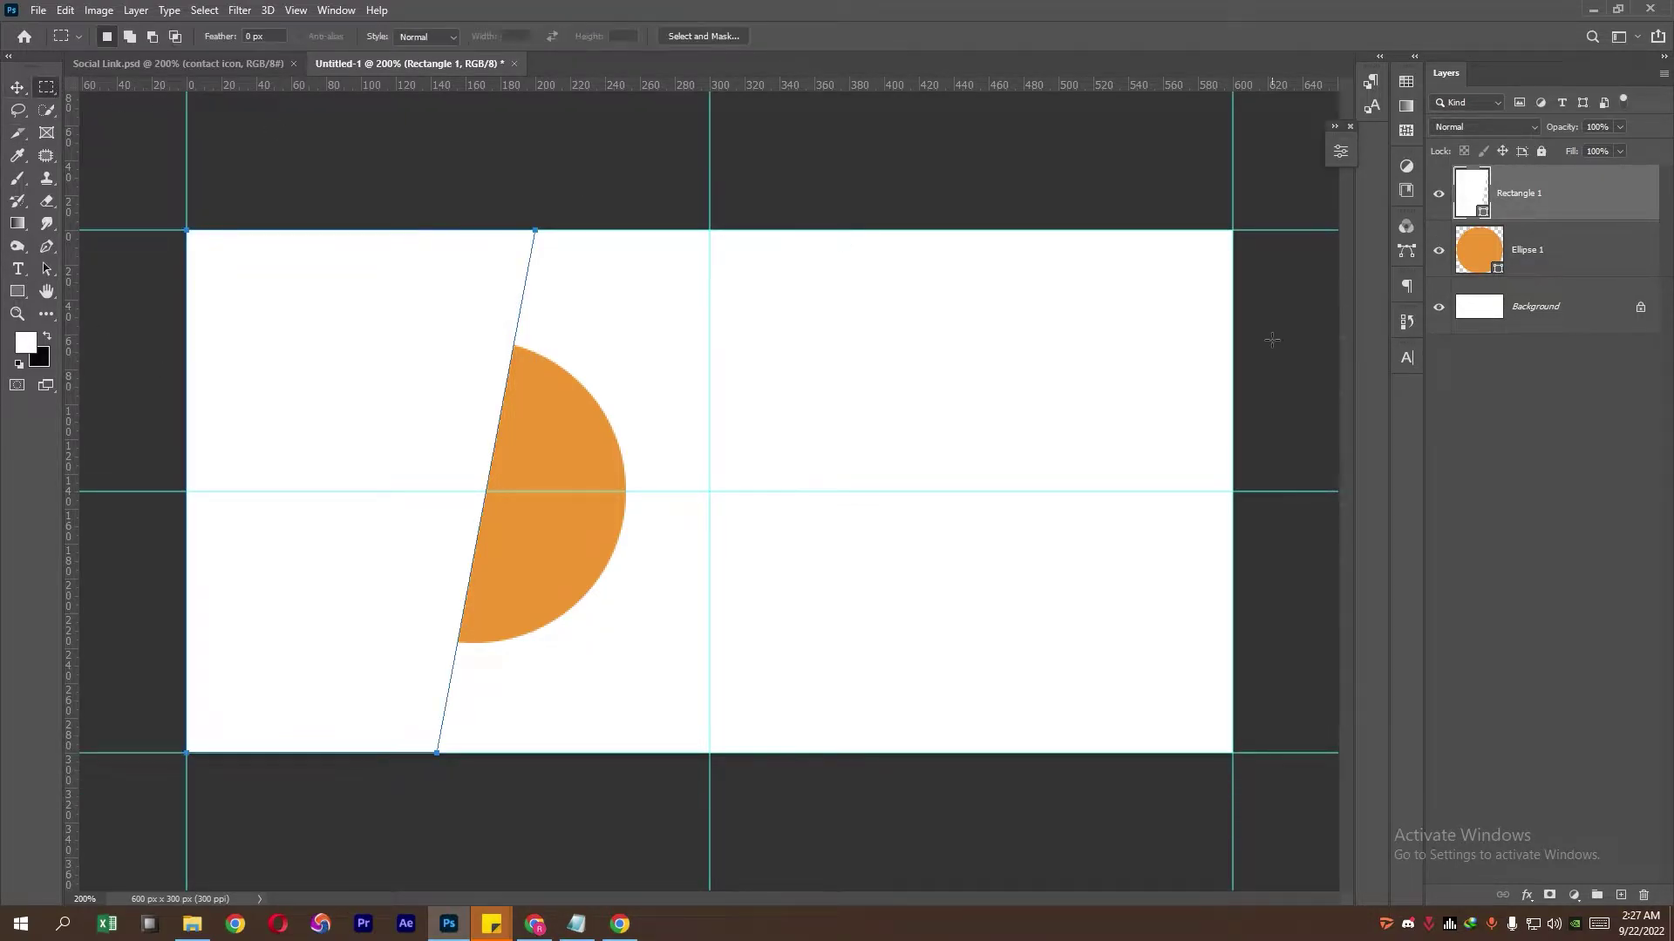
pyautogui.moveTo(1566, 206); pyautogui.dragTo(1580, 272)
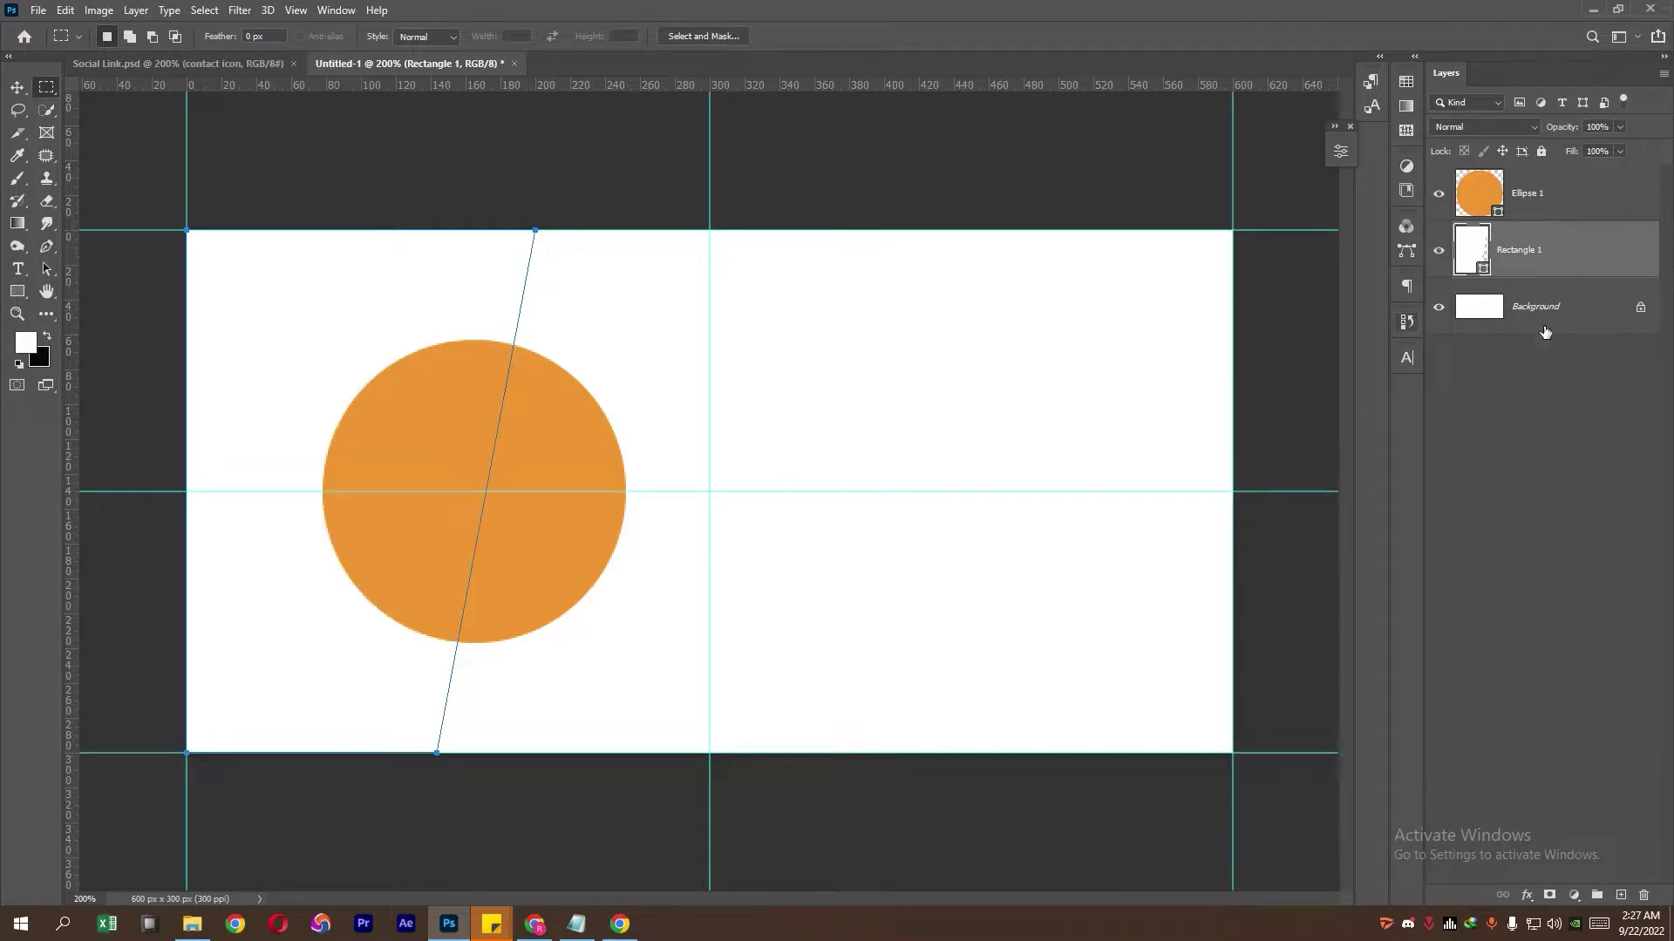
# Step: Fill the slanted panel with the circle's orange, sampled from the canvas
pyautogui.doubleClick(1481, 269)
pyautogui.click(568, 462)
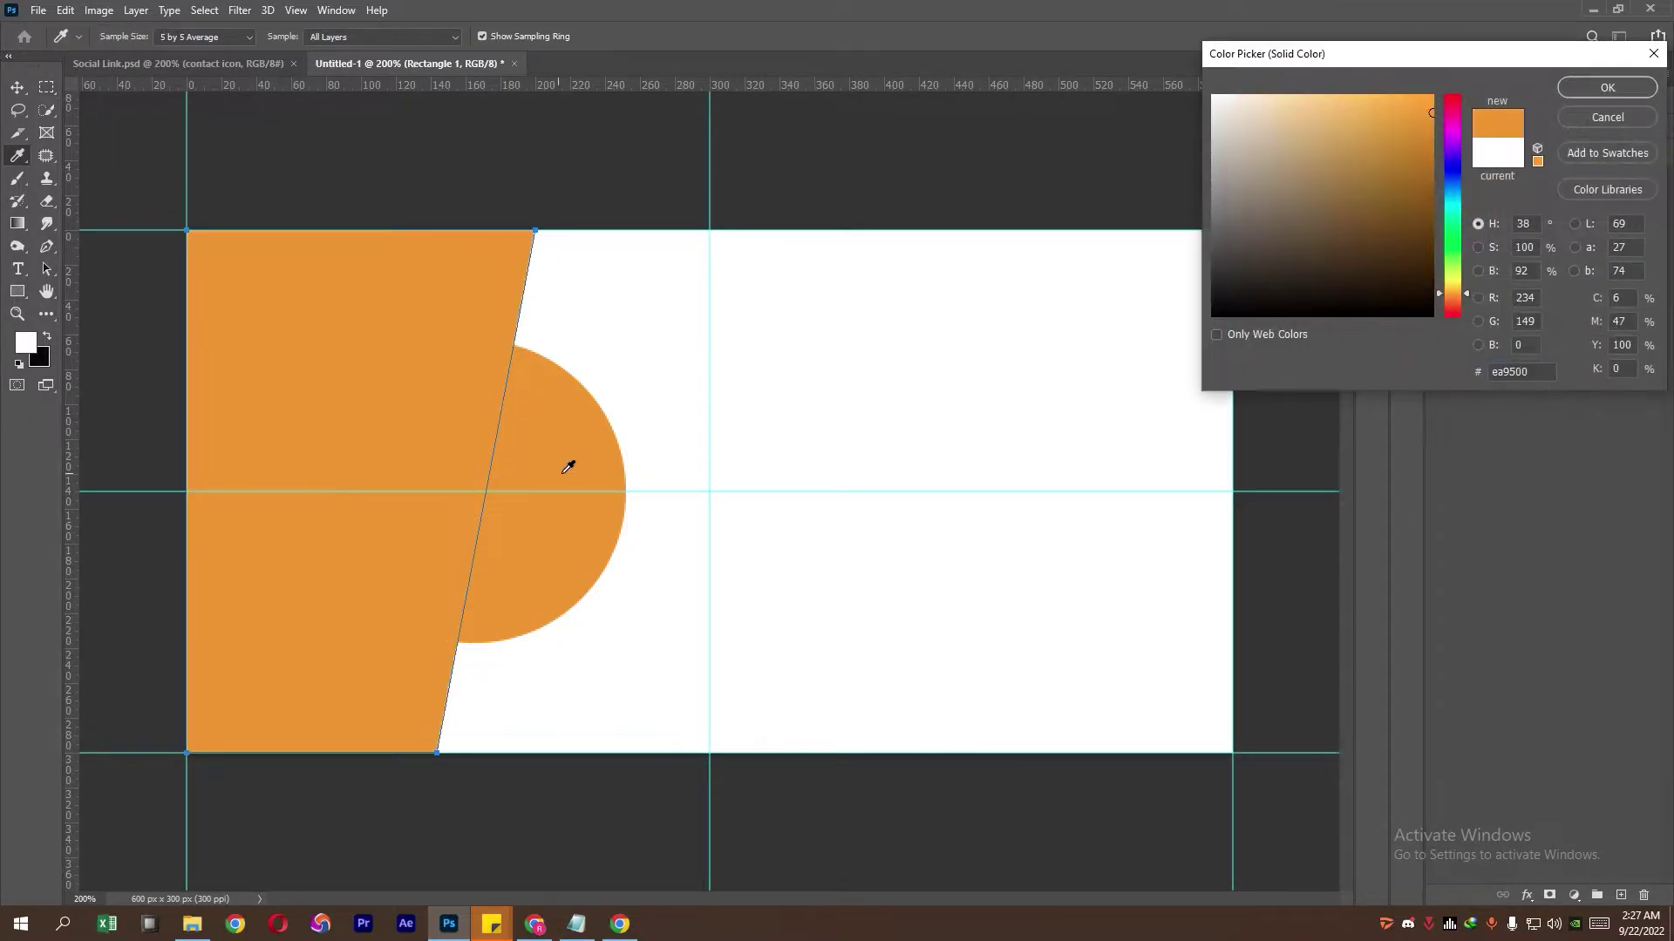
pyautogui.click(1608, 88)
# Step: Add a white outside Stroke layer style to the circle
pyautogui.moveTo(1570, 251); pyautogui.dragTo(1592, 204)
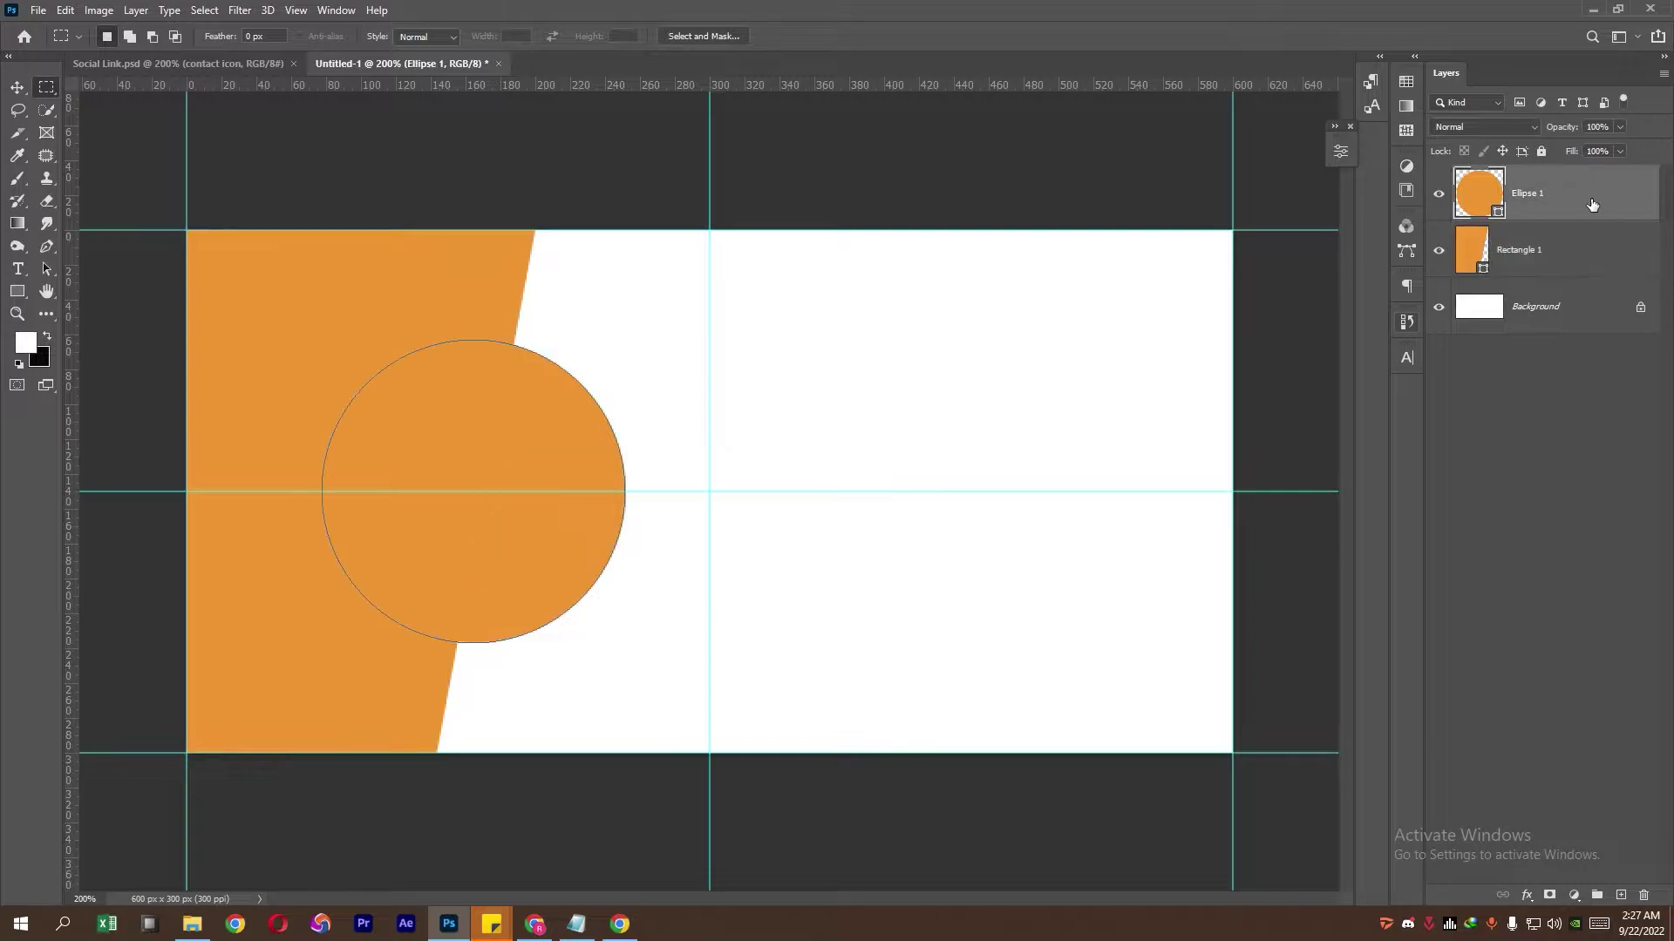
pyautogui.doubleClick(1611, 204)
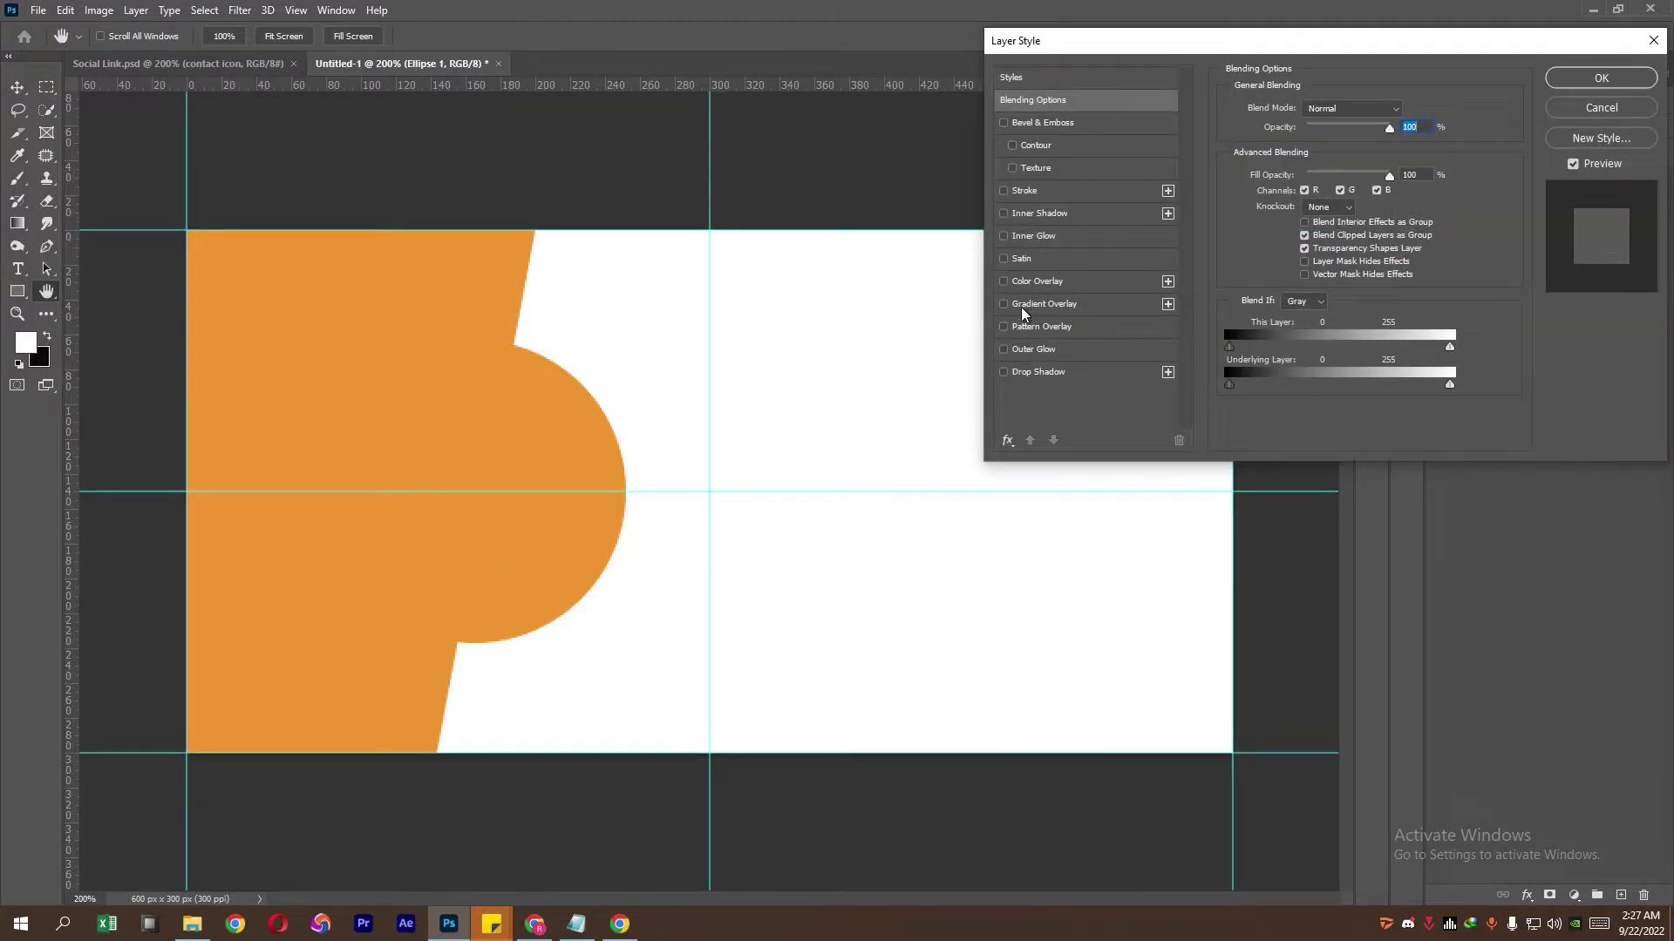
pyautogui.click(1004, 190)
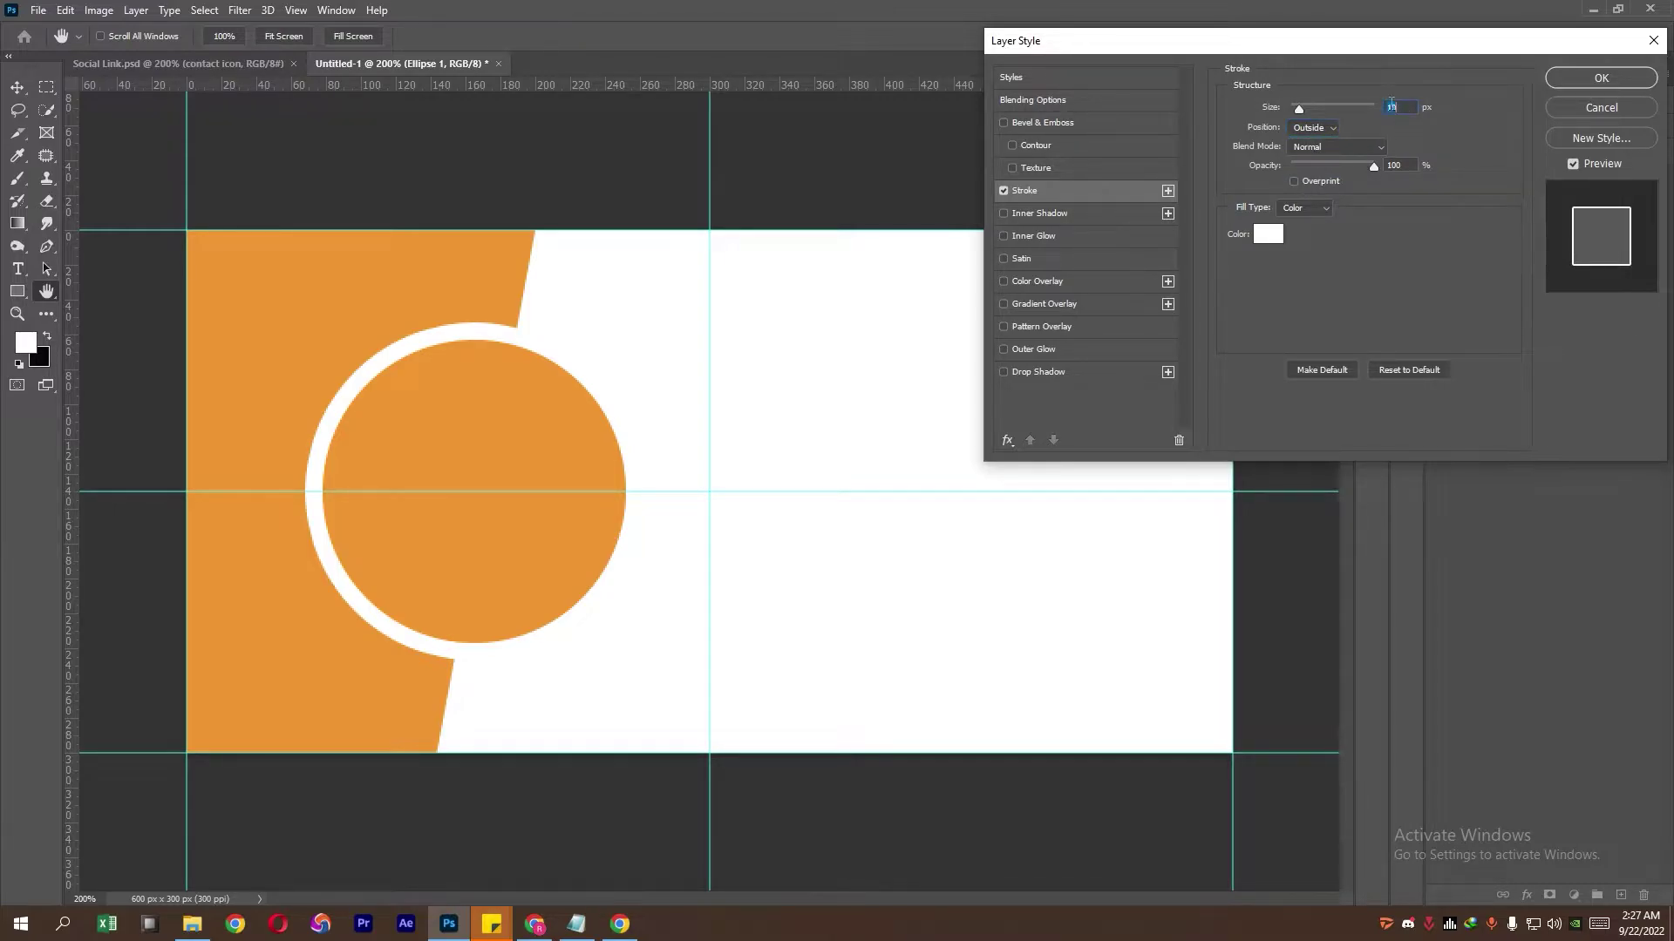
pyautogui.click(1590, 80)
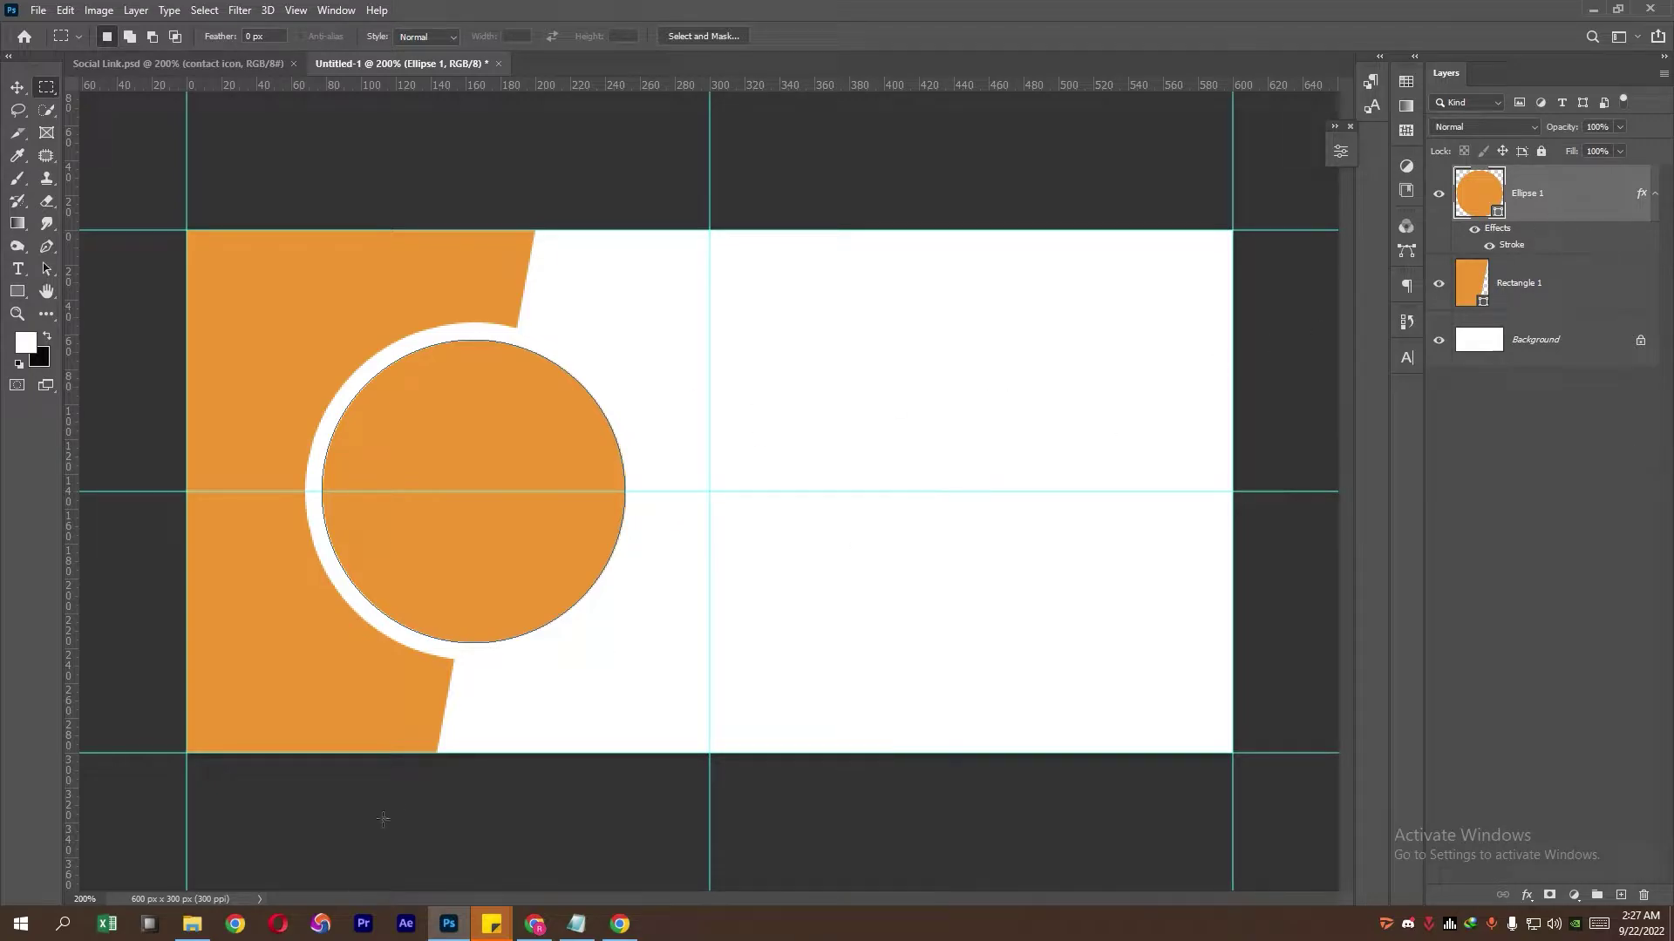
# Step: Place the portrait photo file into the design near the circle
pyautogui.click(192, 924)
pyautogui.moveTo(197, 209)
pyautogui.mouseDown()
pyautogui.moveTo(516, 840)
pyautogui.moveTo(628, 449)
pyautogui.mouseUp()
pyautogui.moveTo(824, 491); pyautogui.dragTo(628, 472)
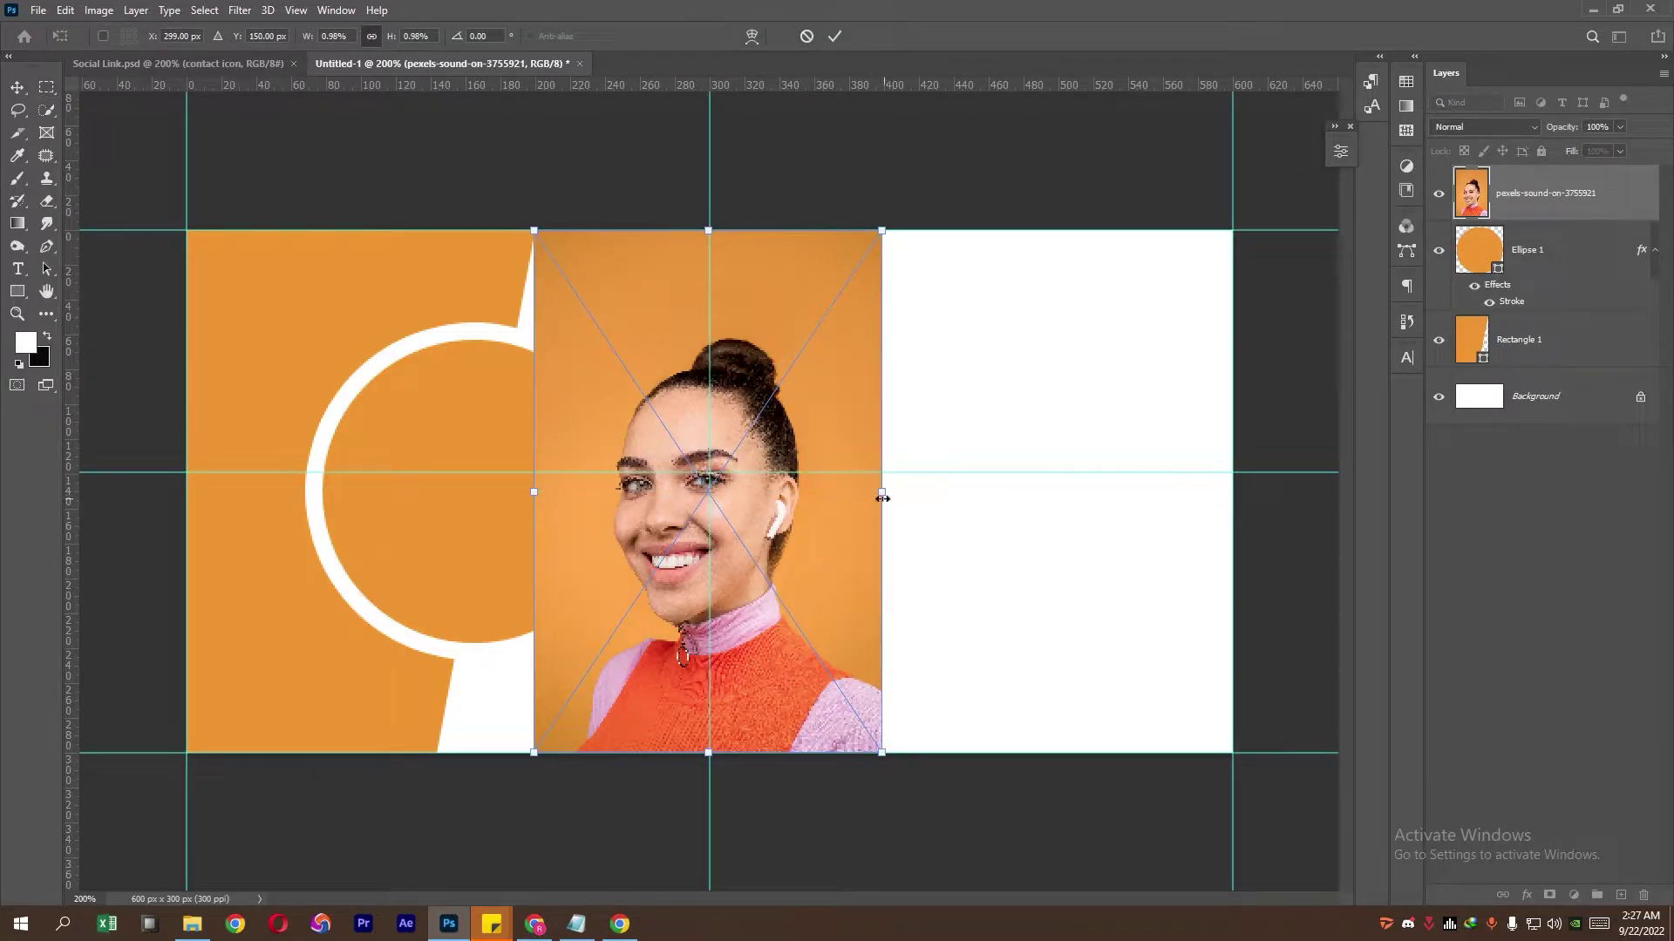
pyautogui.moveTo(833, 540); pyautogui.dragTo(591, 542)
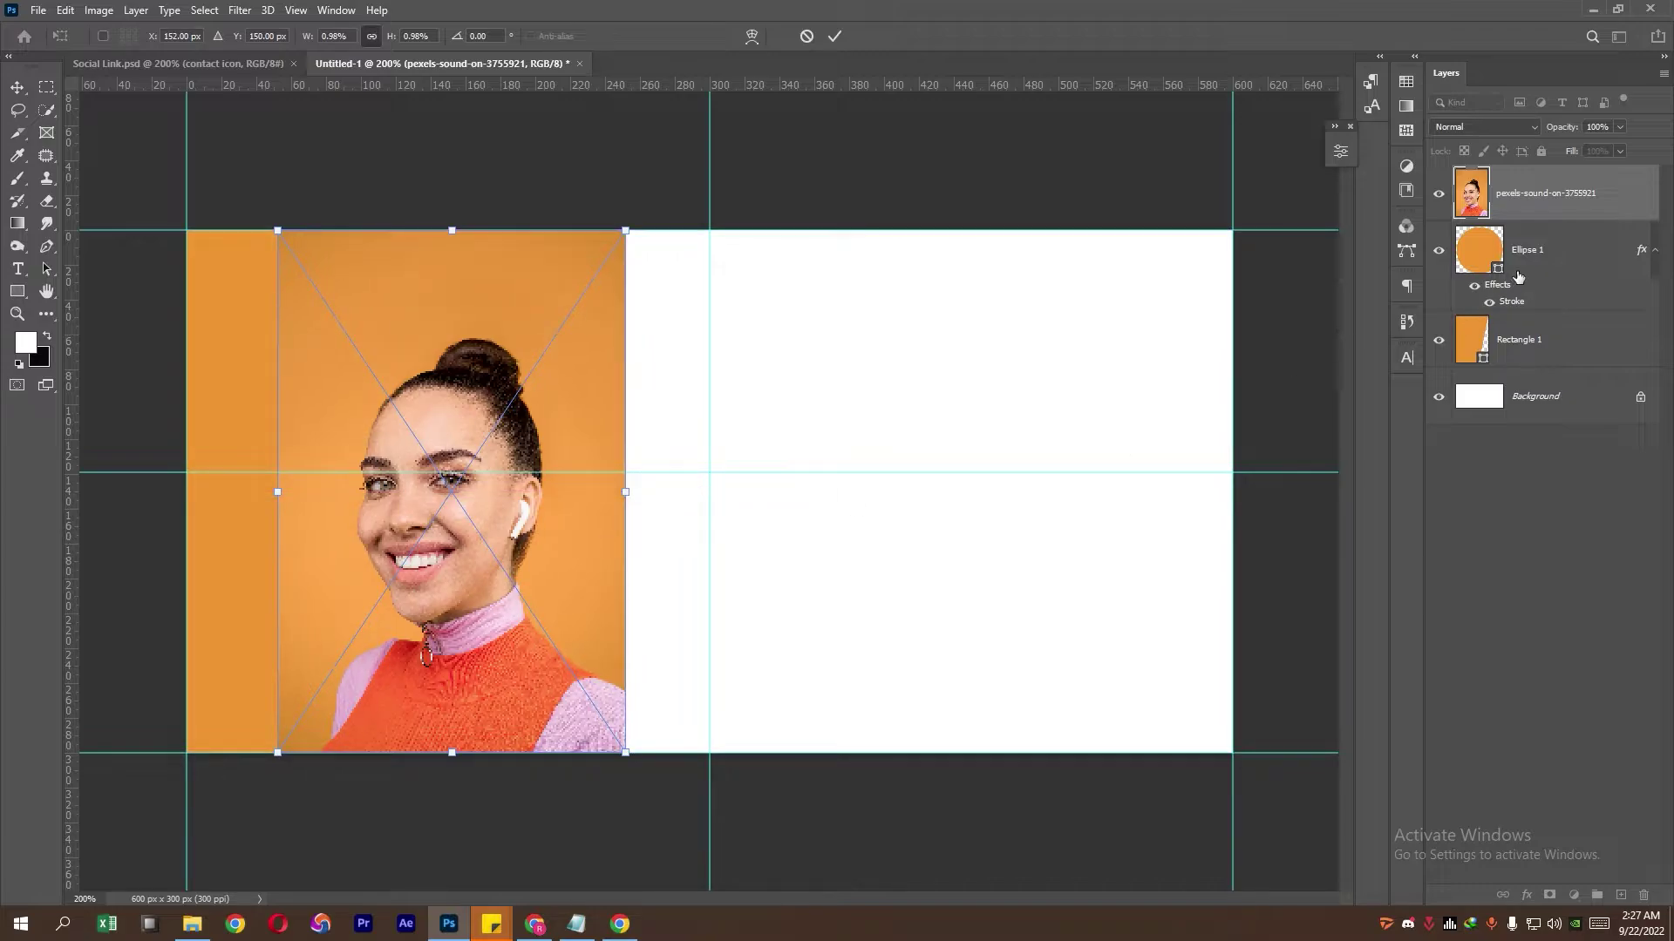
pyautogui.press('Return')
# Step: Clip the photo to the circle and scale and nudge it so the face fits
pyautogui.keyDown('alt'); pyautogui.click(1538, 217); pyautogui.keyUp('alt')
pyautogui.press('m')
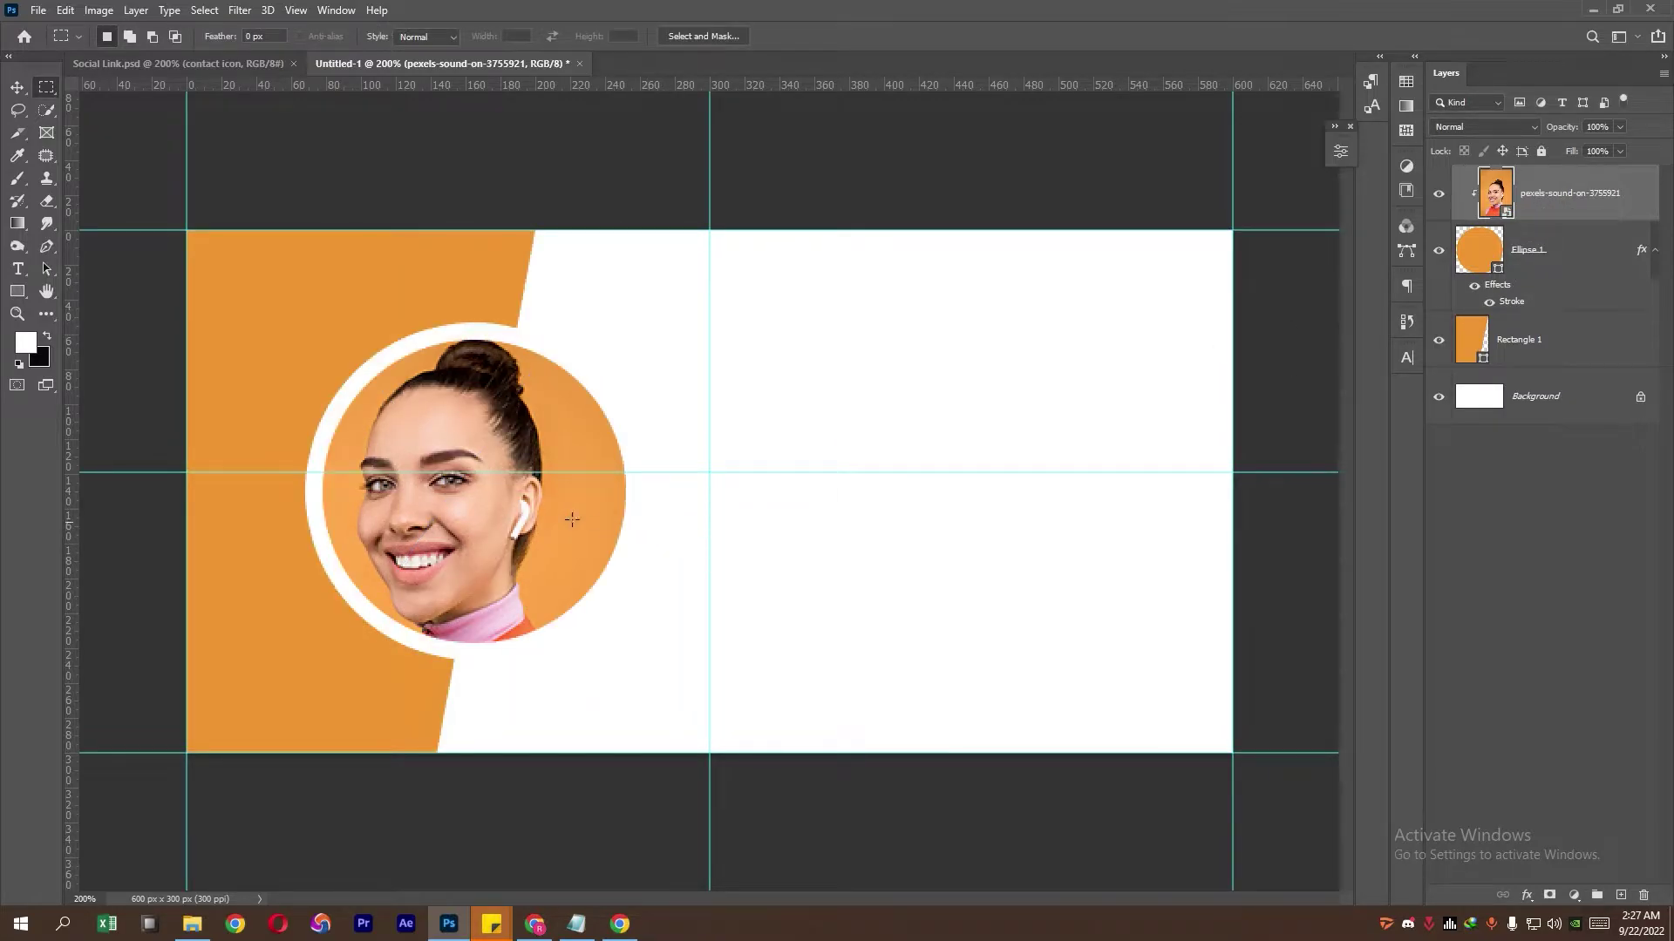
pyautogui.press('v')
pyautogui.moveTo(633, 496); pyautogui.dragTo(614, 475)
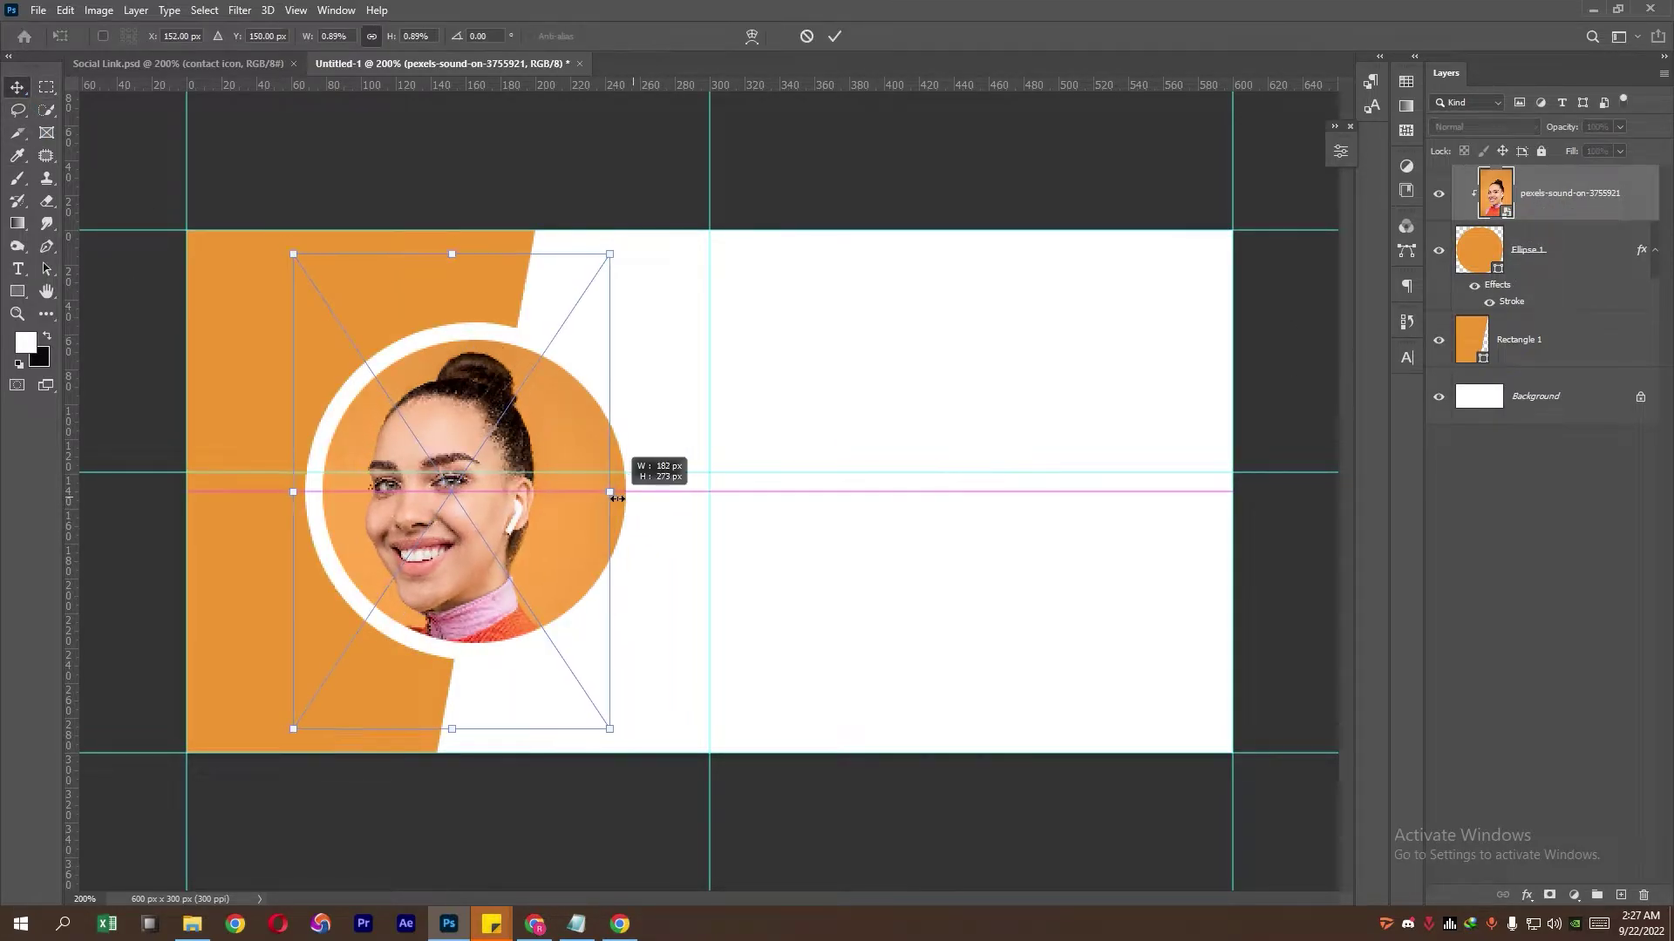
pyautogui.moveTo(541, 526); pyautogui.dragTo(567, 527)
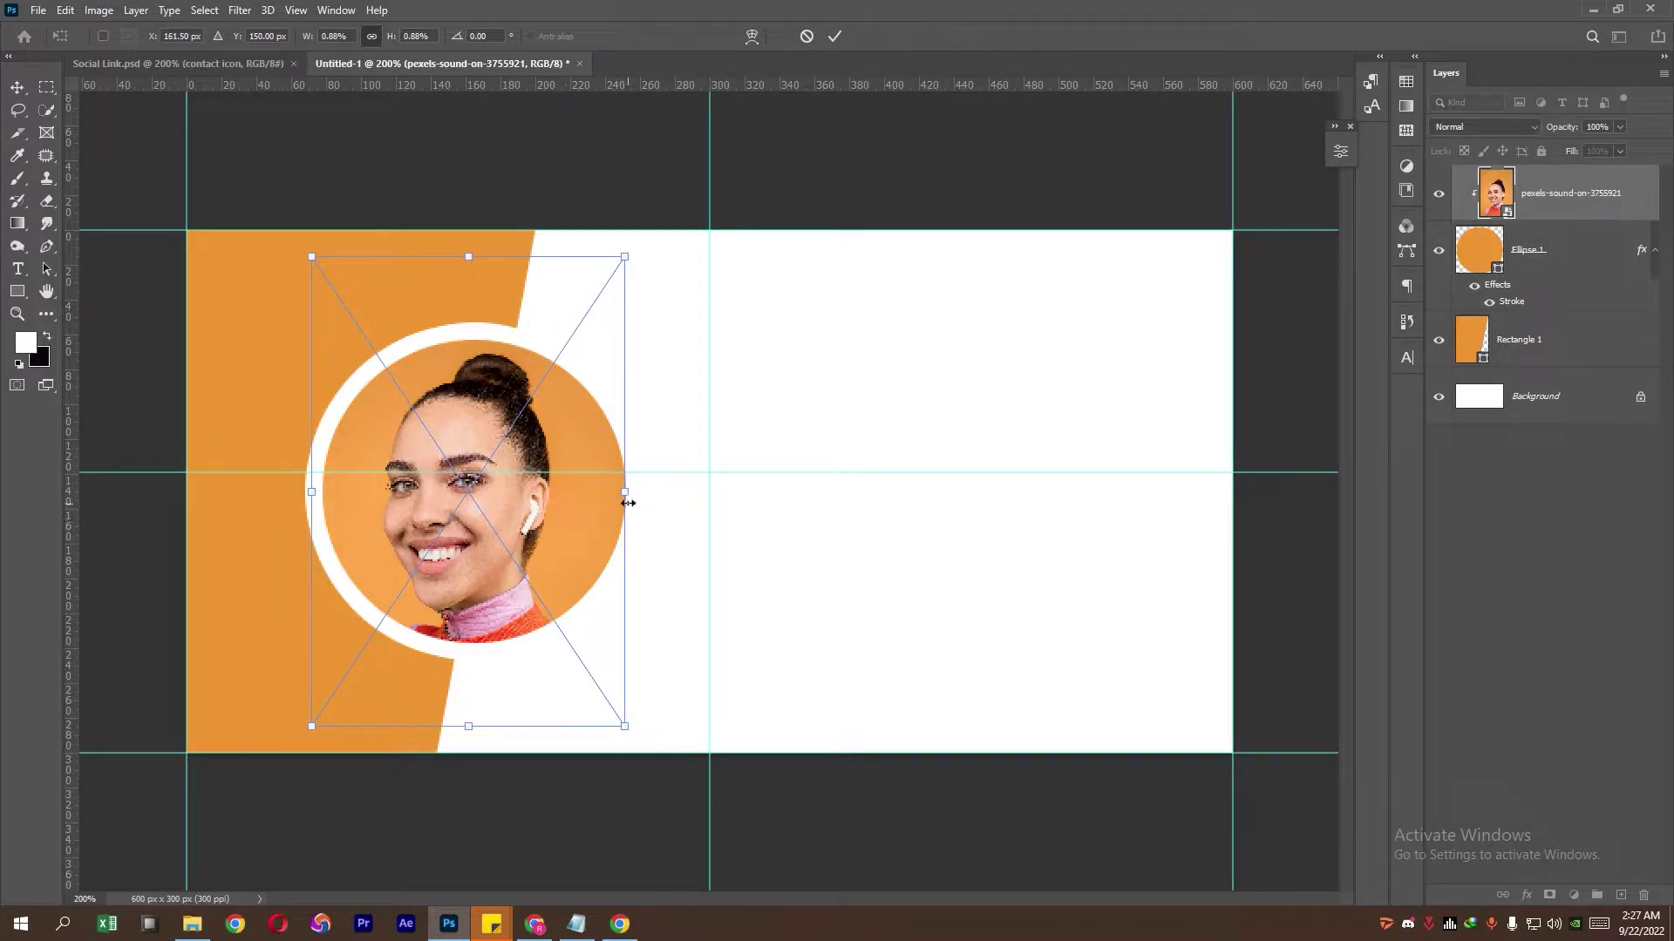
pyautogui.press('Right')
pyautogui.press('Right')
pyautogui.press('Right')
pyautogui.press('Right')
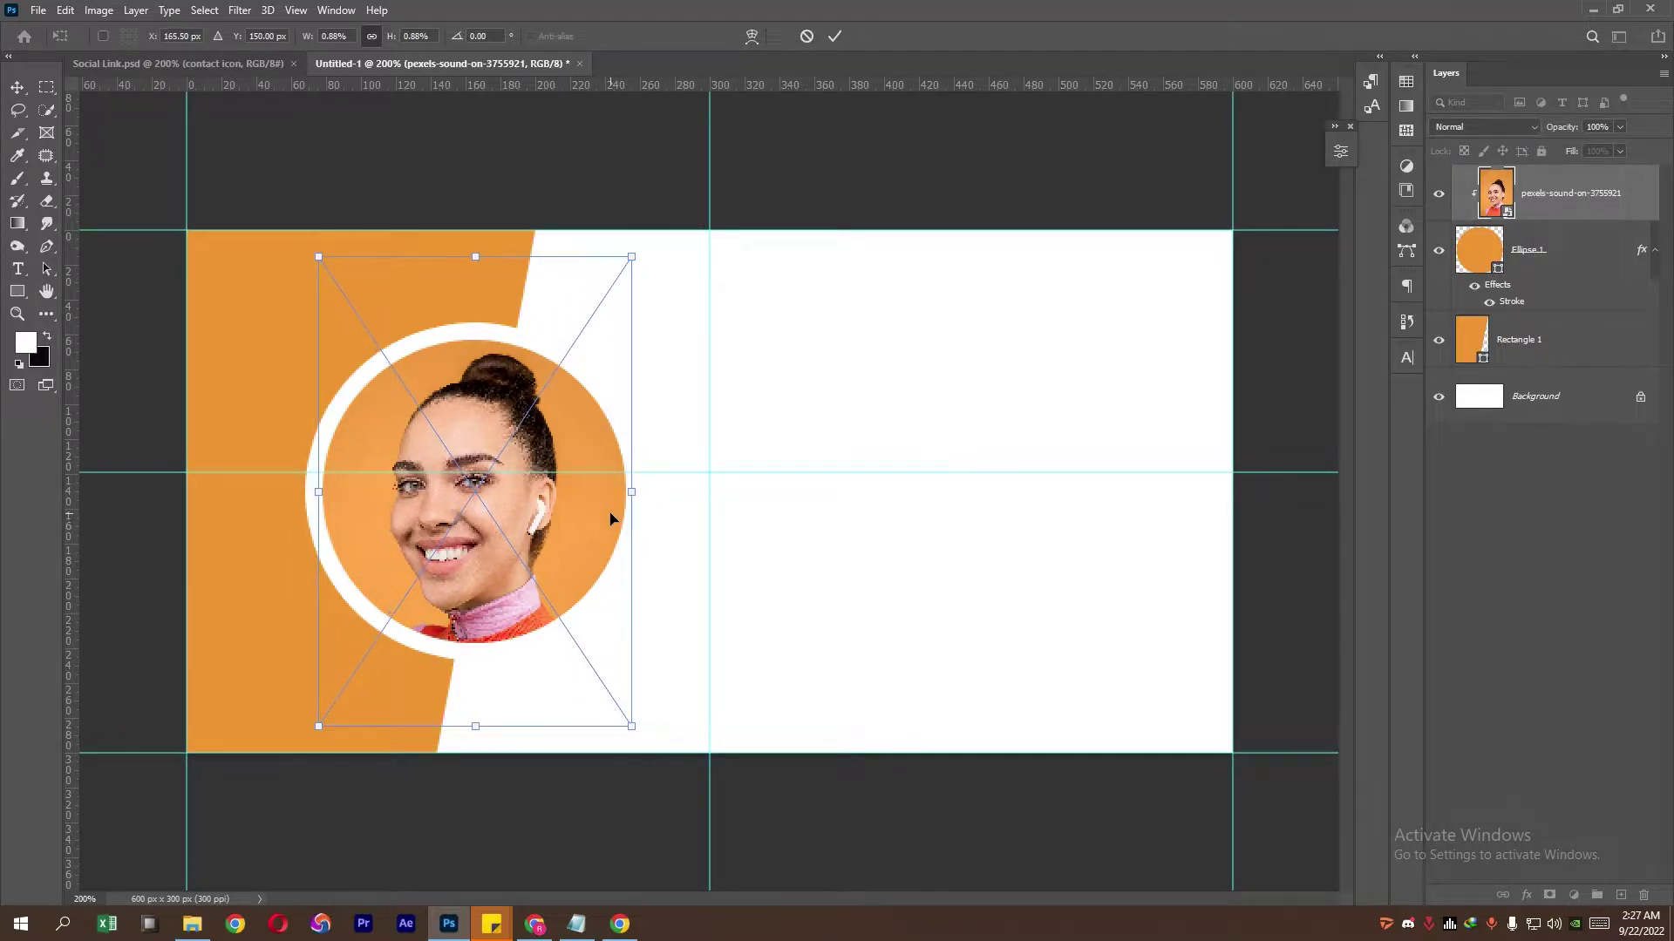
pyautogui.press('Up')
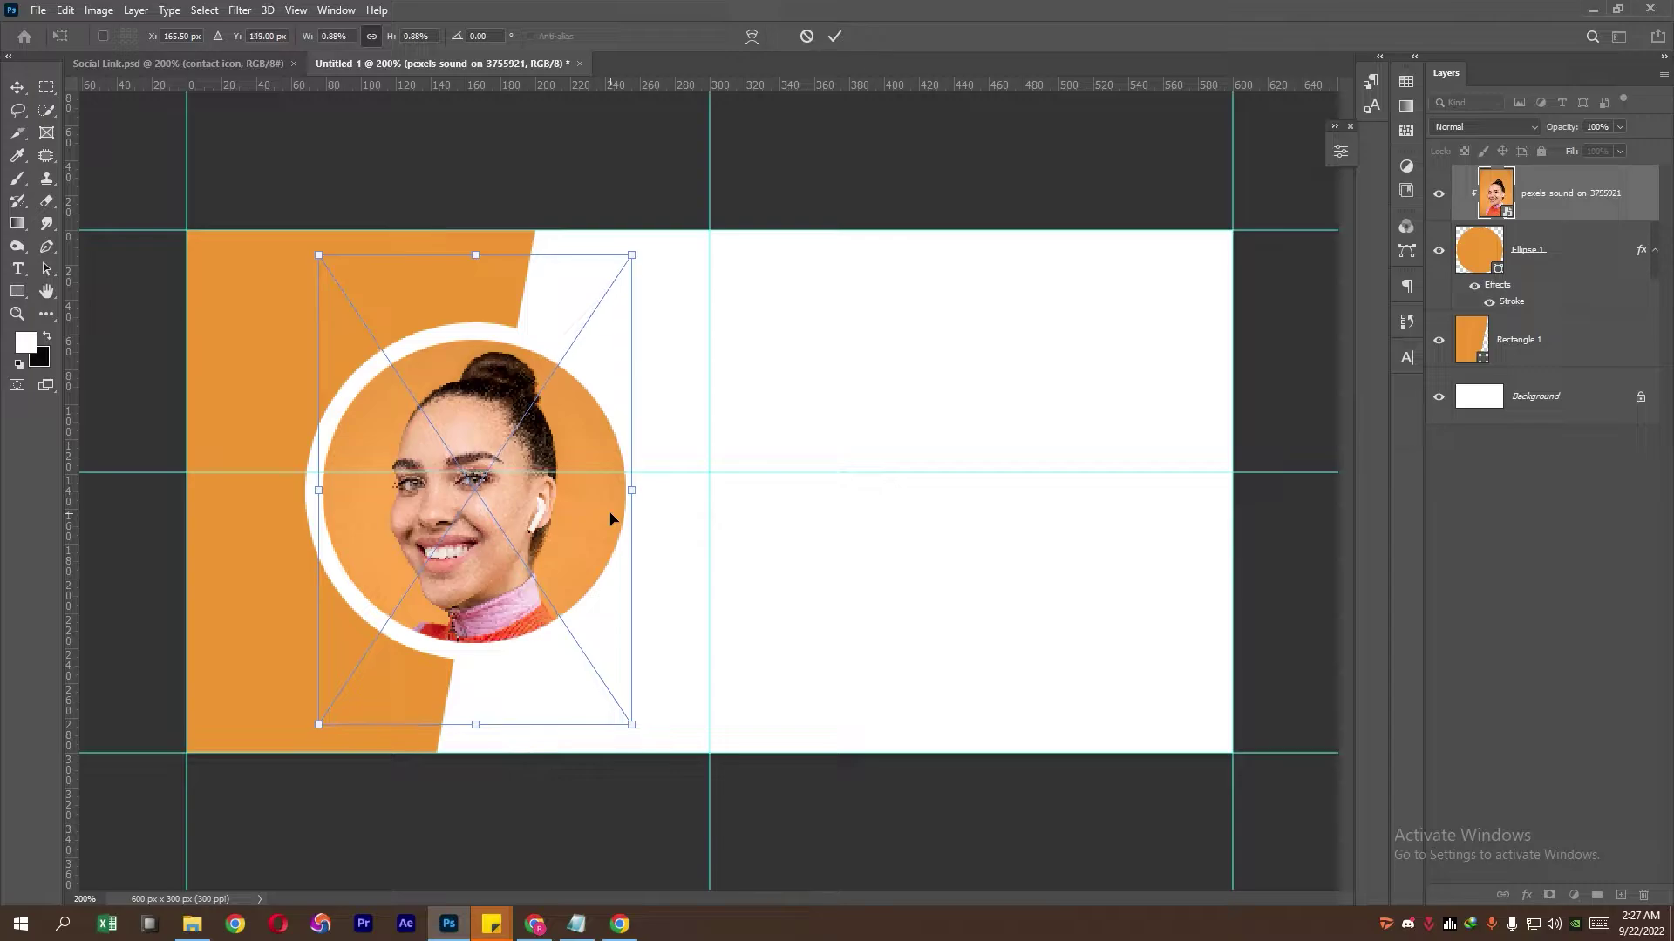
pyautogui.press('Up')
pyautogui.press('Up')
pyautogui.press('Up')
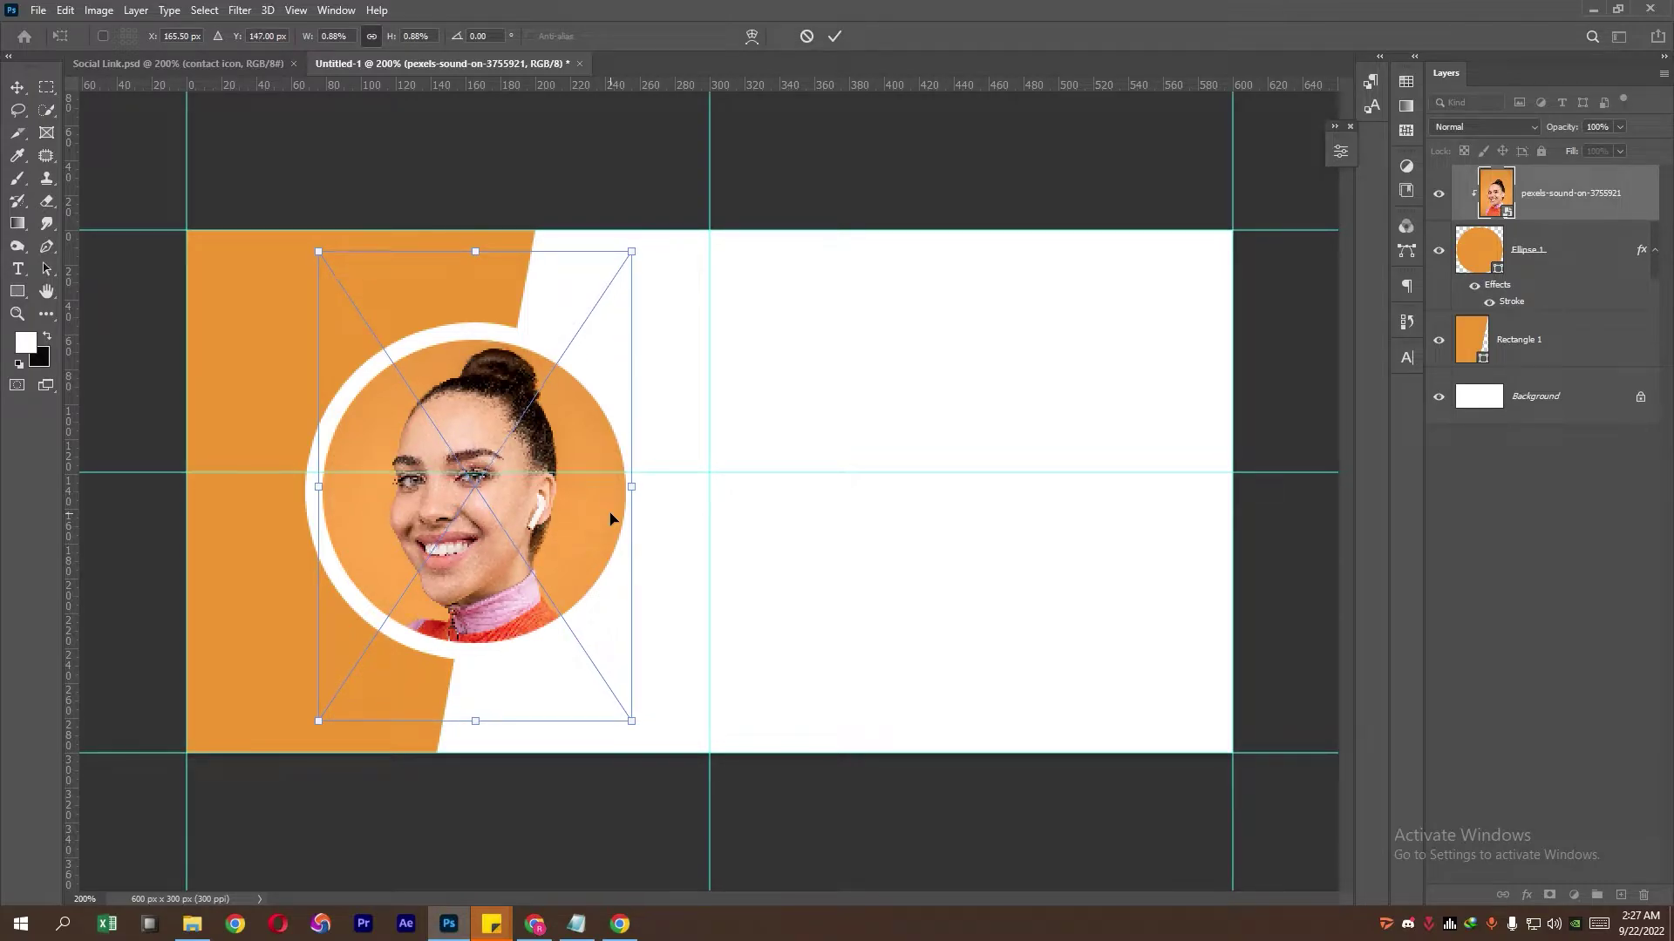
pyautogui.press('Return')
pyautogui.click(46, 87)
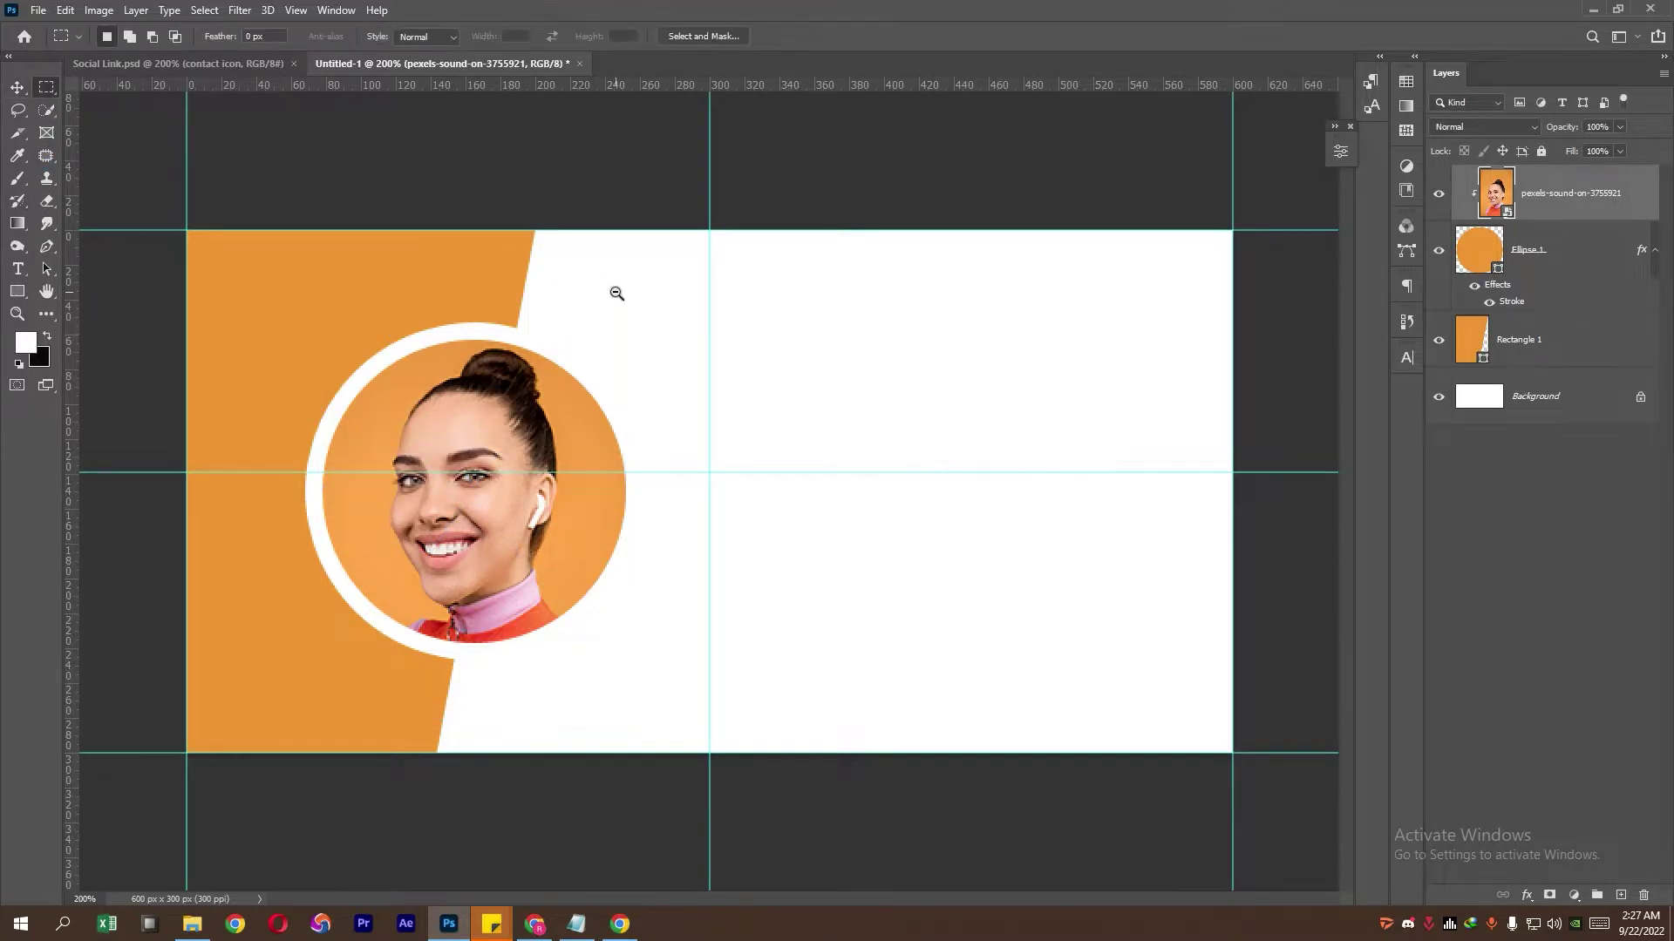
pyautogui.hotkey('ctrl', '-')
# Step: Delete the middle horizontal guide and scale the photo and circle together to about 111%
pyautogui.moveTo(838, 483); pyautogui.dragTo(867, 85)
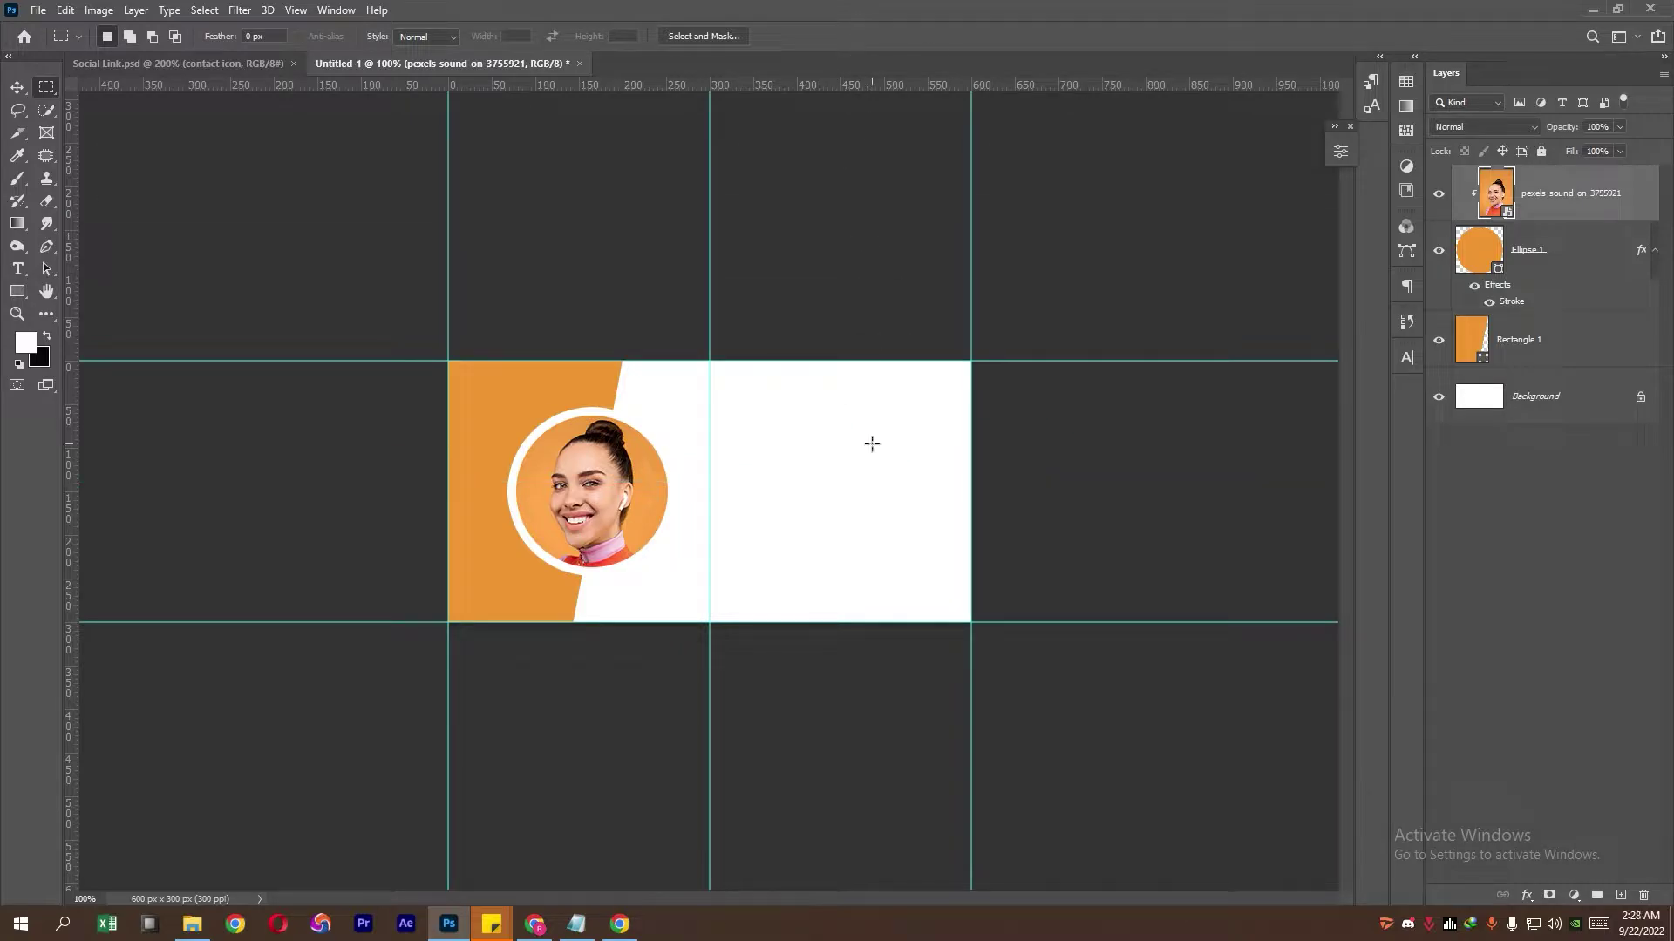
pyautogui.hotkey('ctrl', '+')
pyautogui.moveTo(1552, 259); pyautogui.dragTo(1482, 275)
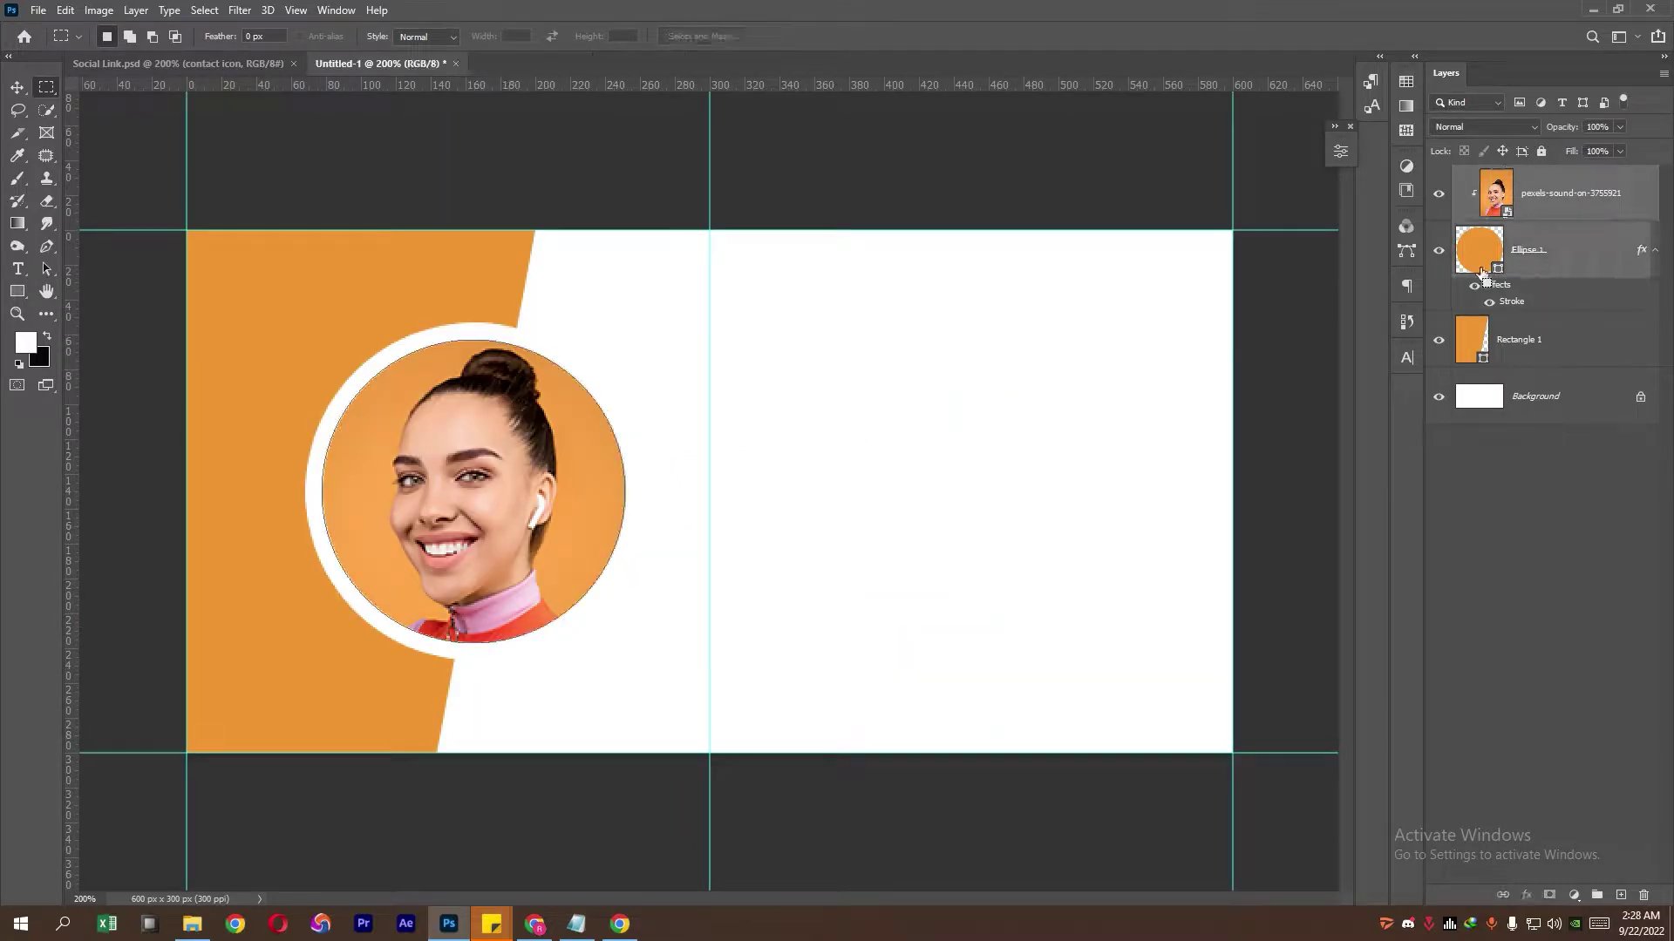
pyautogui.click(16, 87)
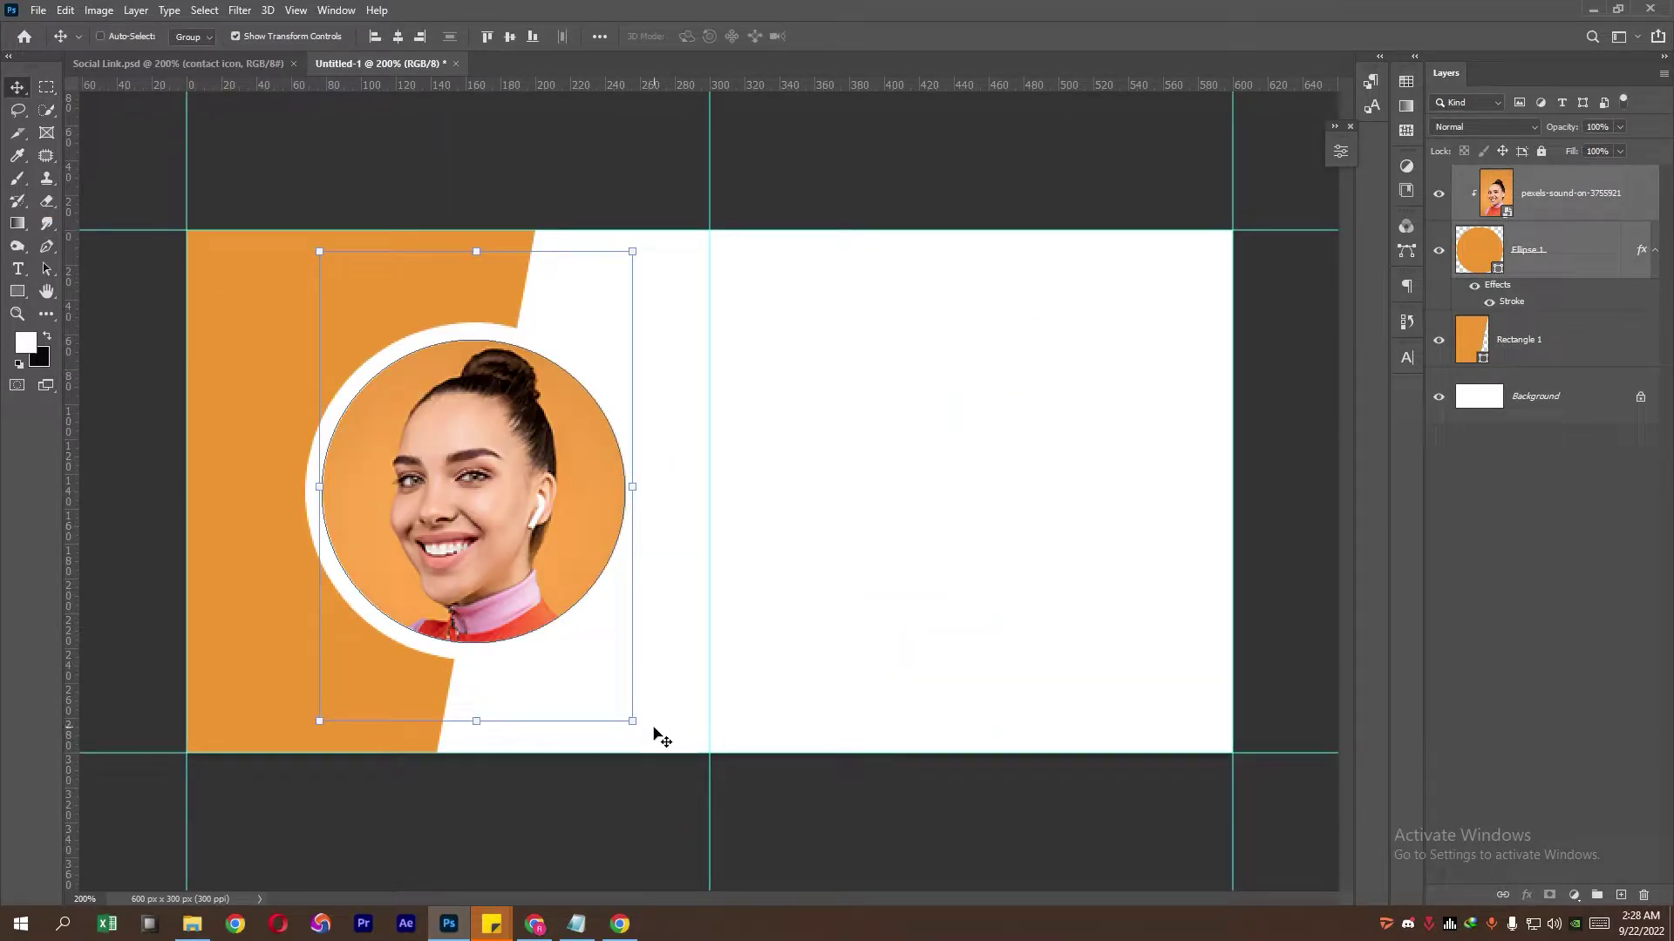
pyautogui.moveTo(639, 719); pyautogui.dragTo(669, 737)
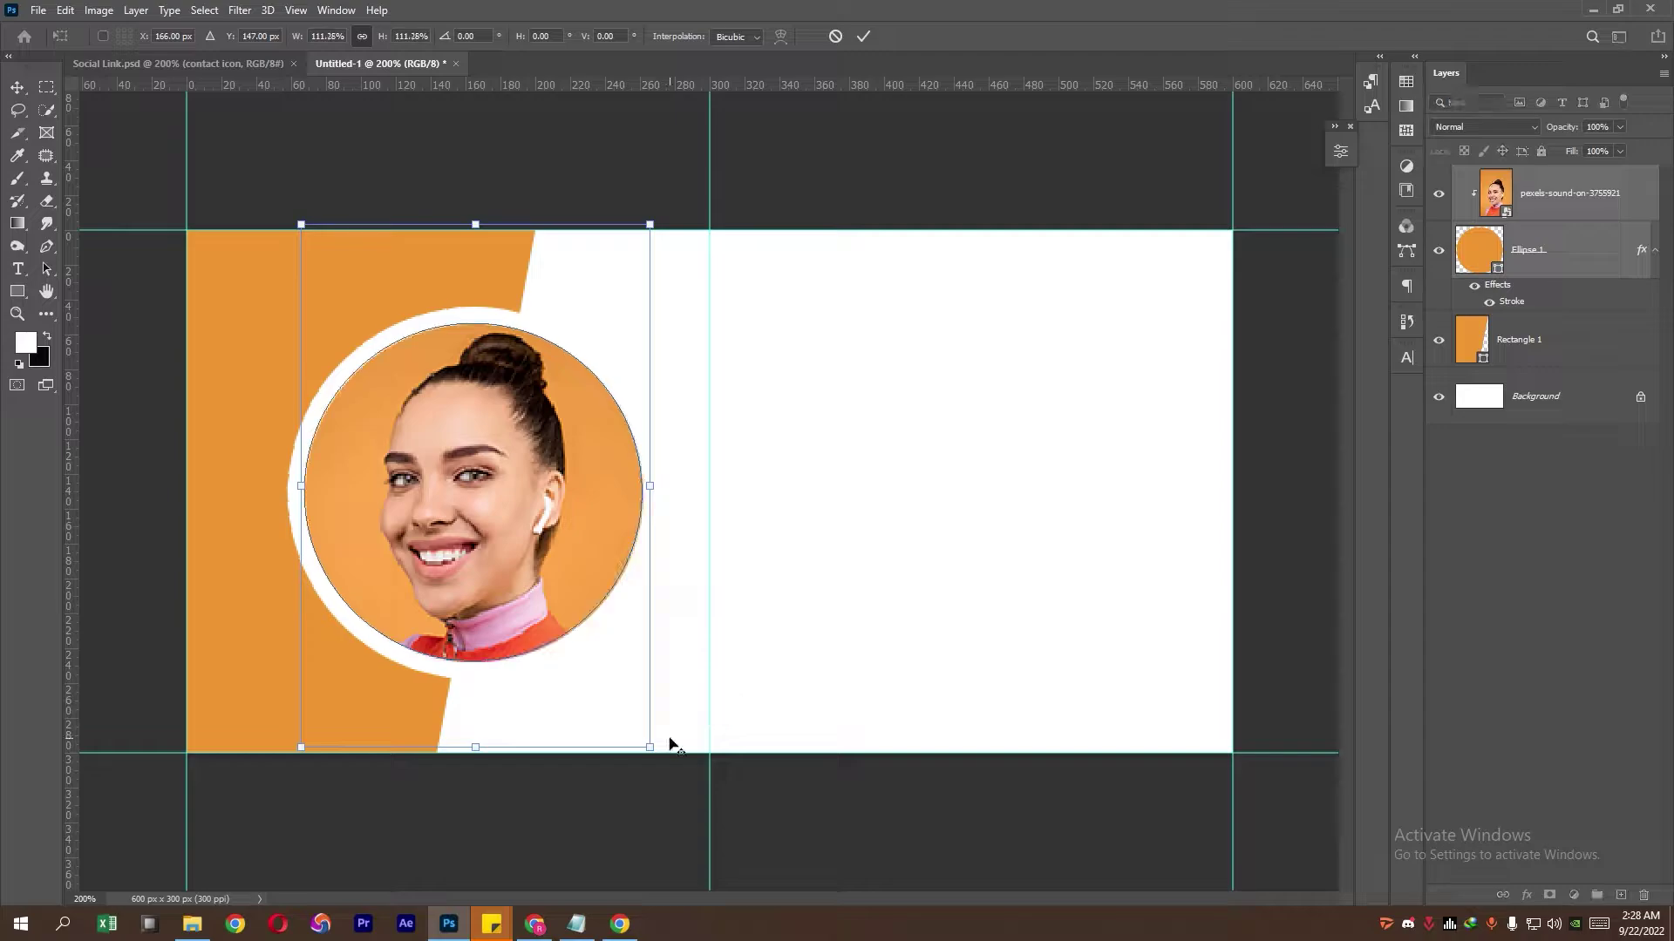
pyautogui.press('Return')
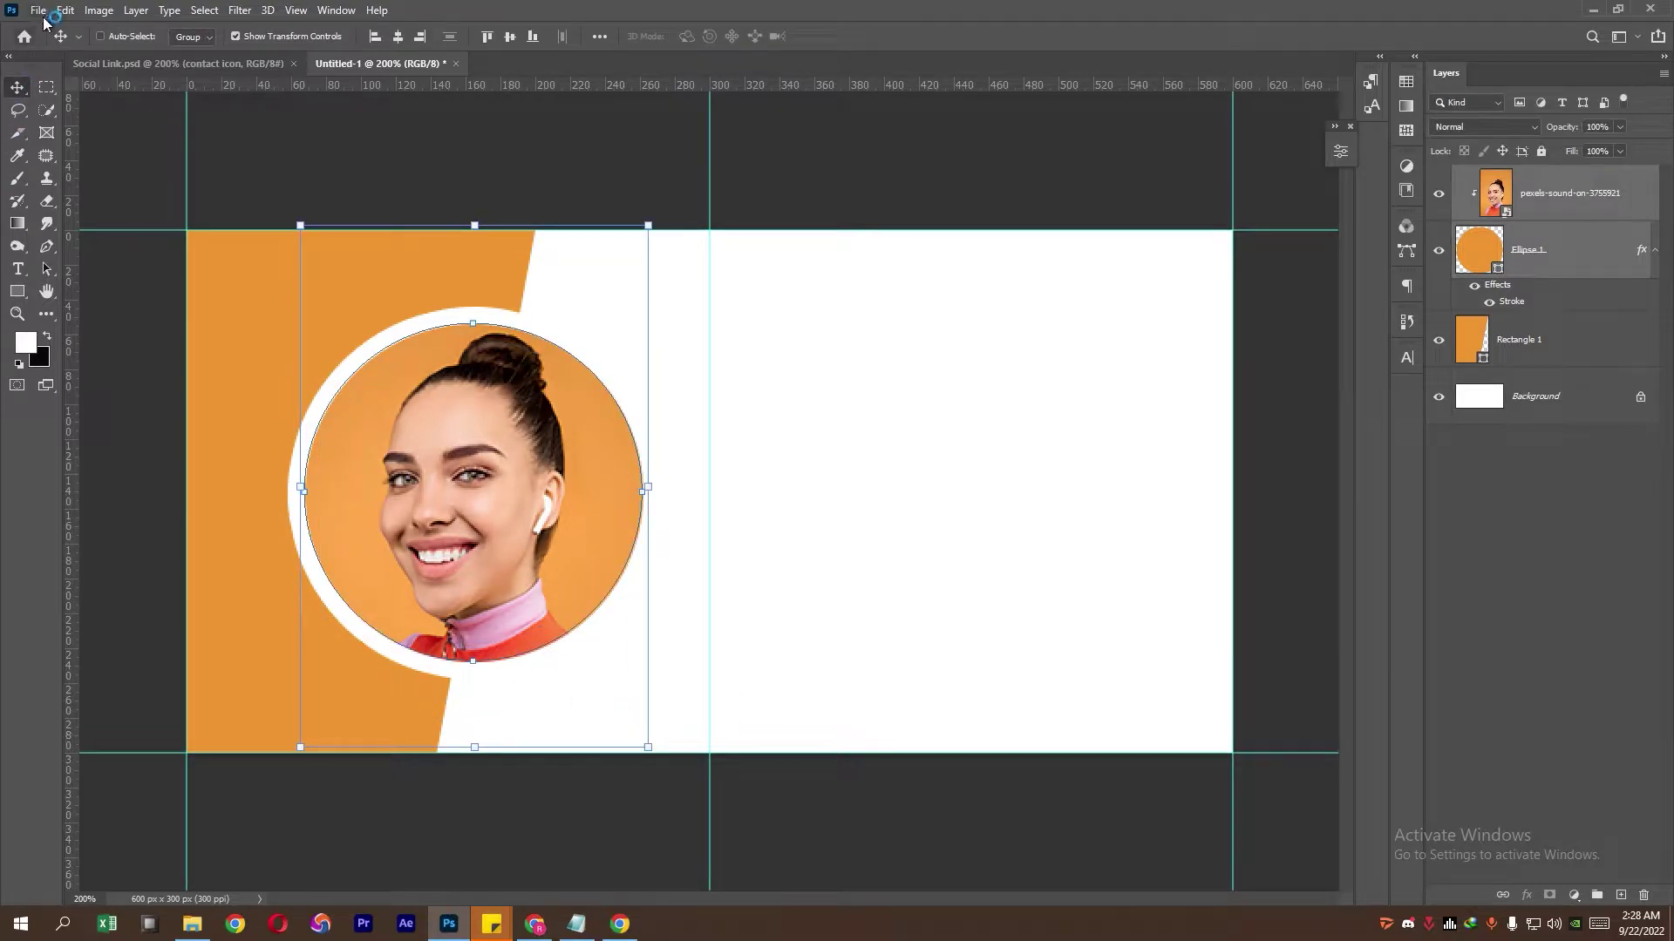
pyautogui.click(48, 90)
pyautogui.keyDown('alt'); pyautogui.click(580, 500); pyautogui.keyUp('alt')
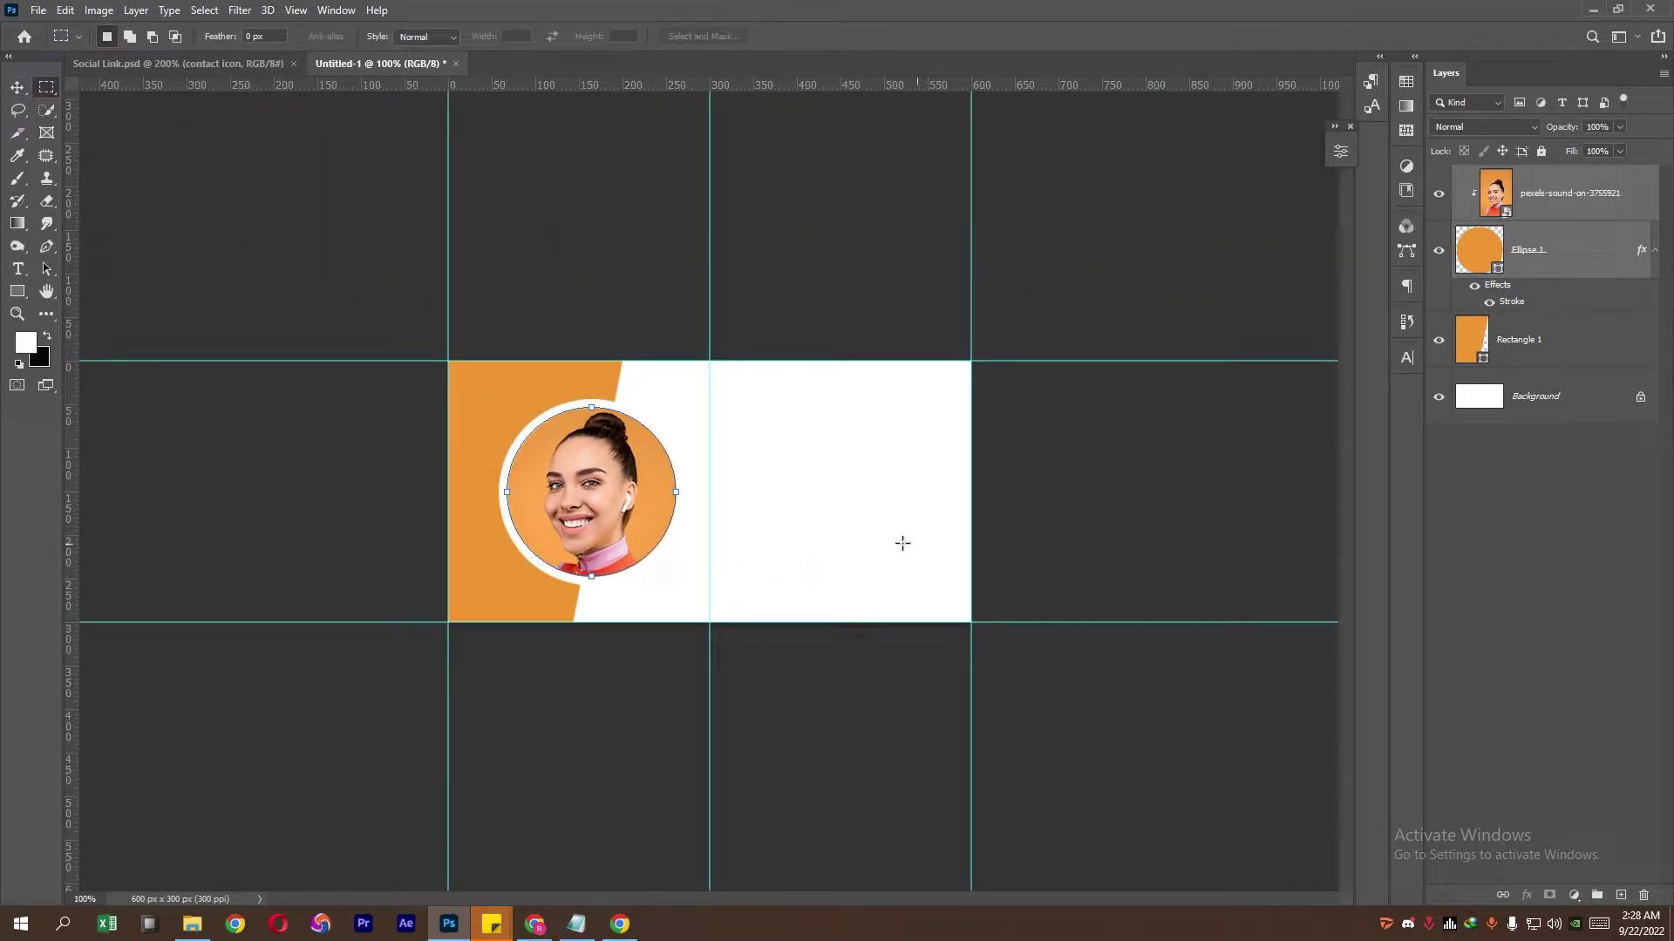
pyautogui.hotkey('ctrl', '+')
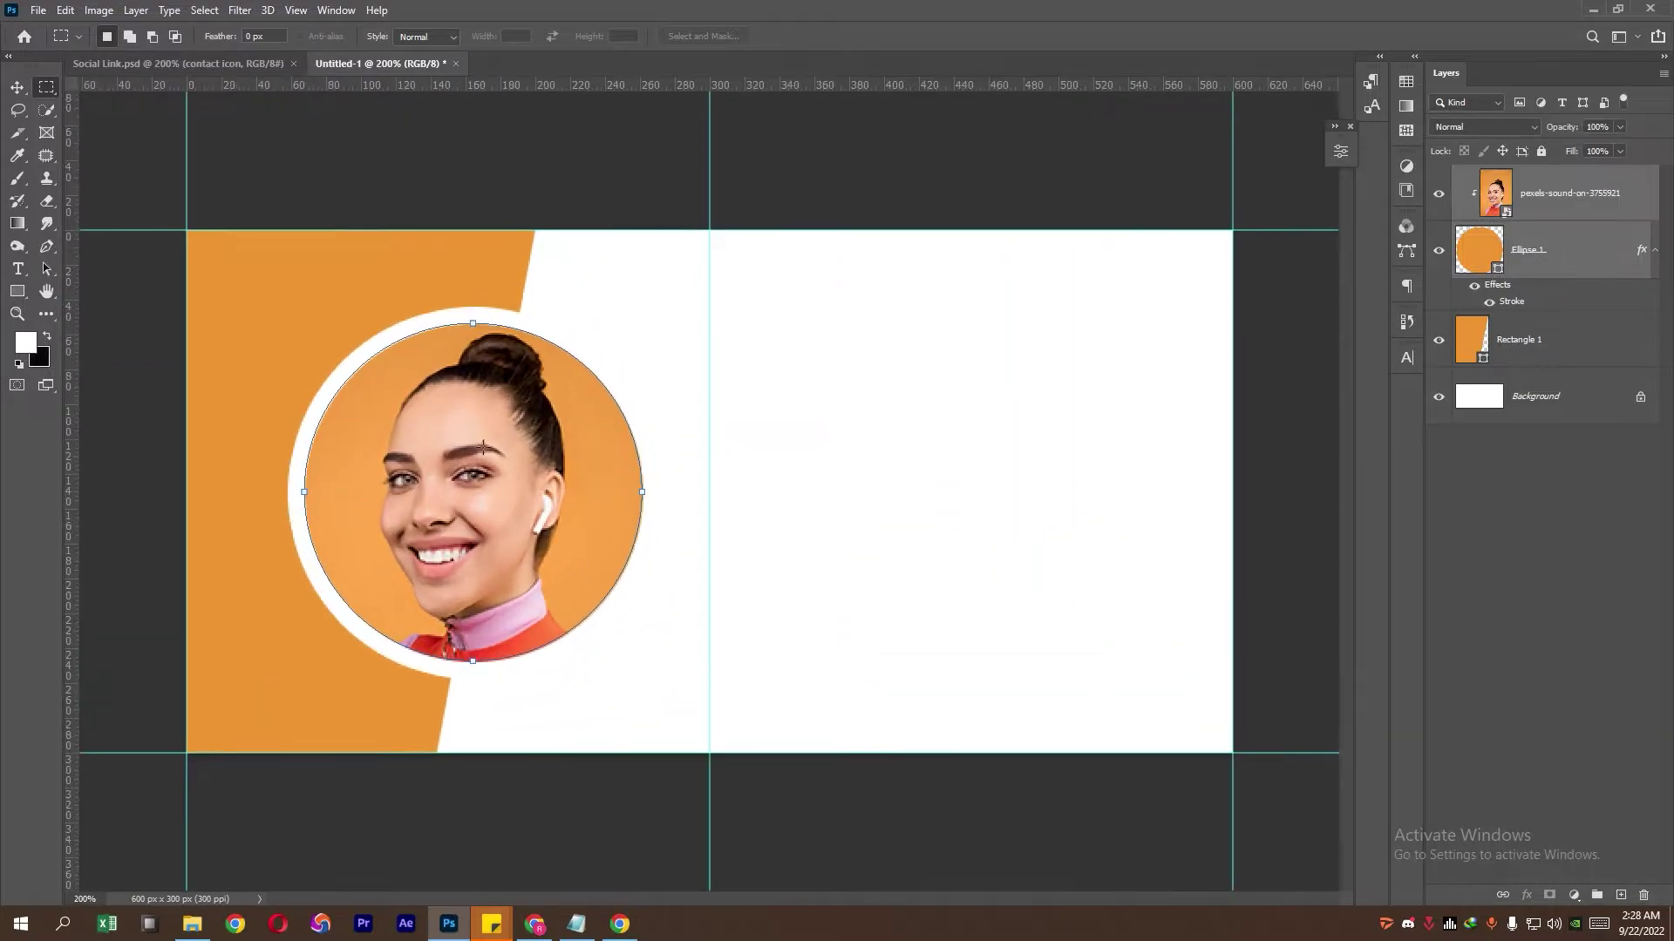
# Step: Group the photo, circle and orange rectangle layers
pyautogui.press('t')
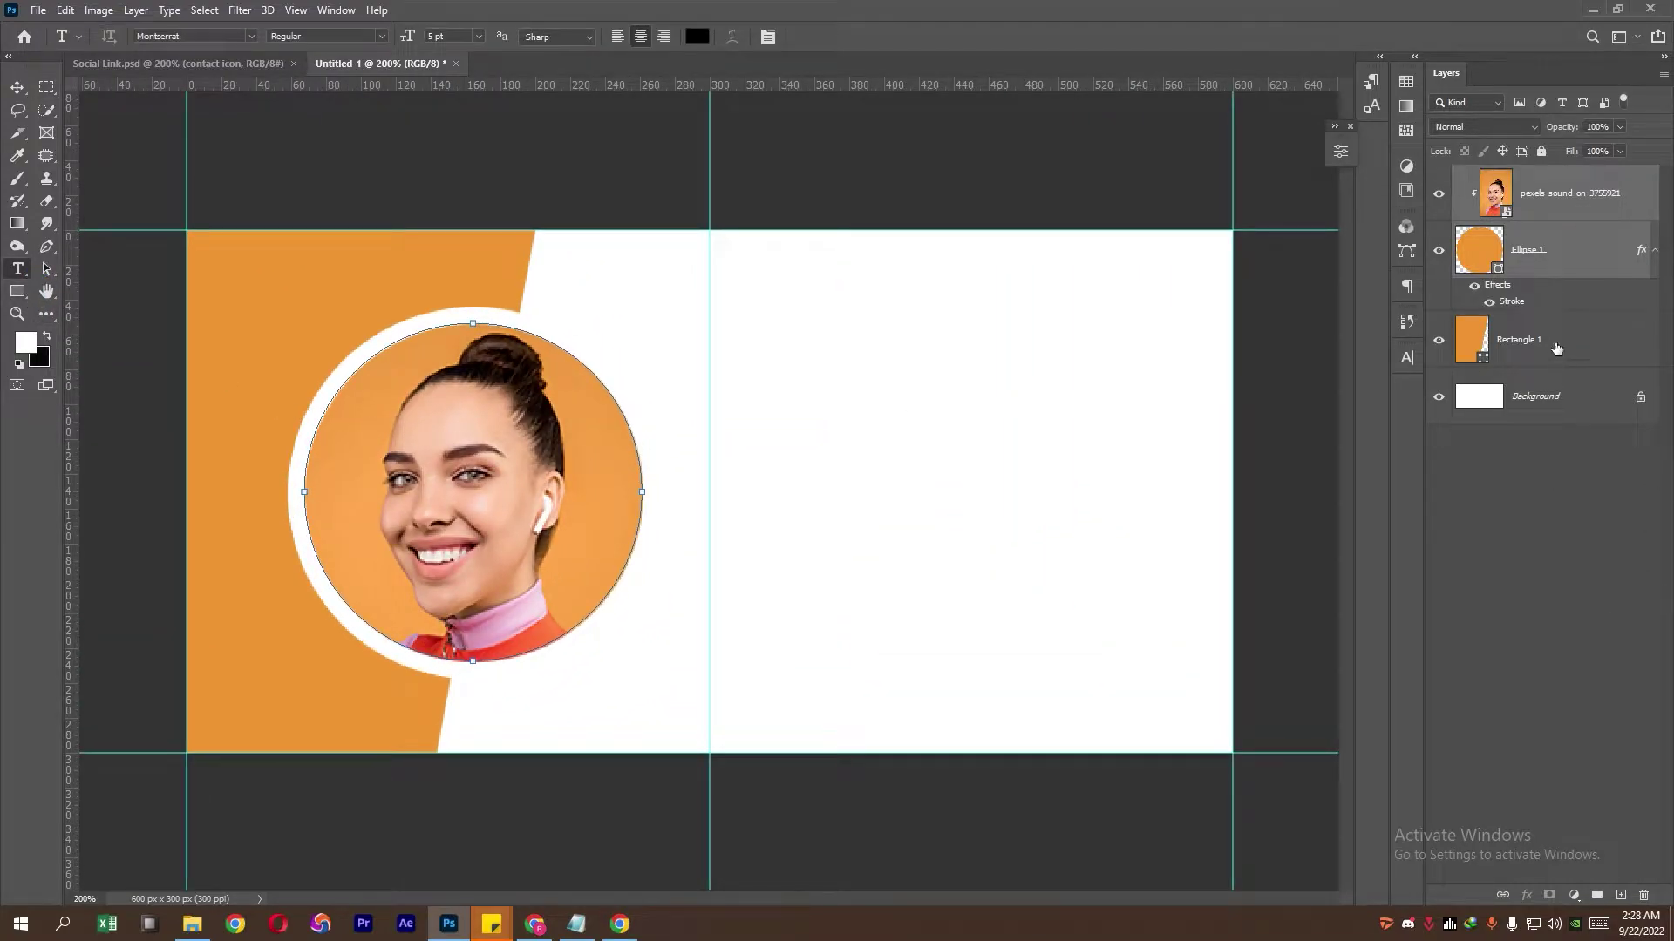
pyautogui.click(1556, 347)
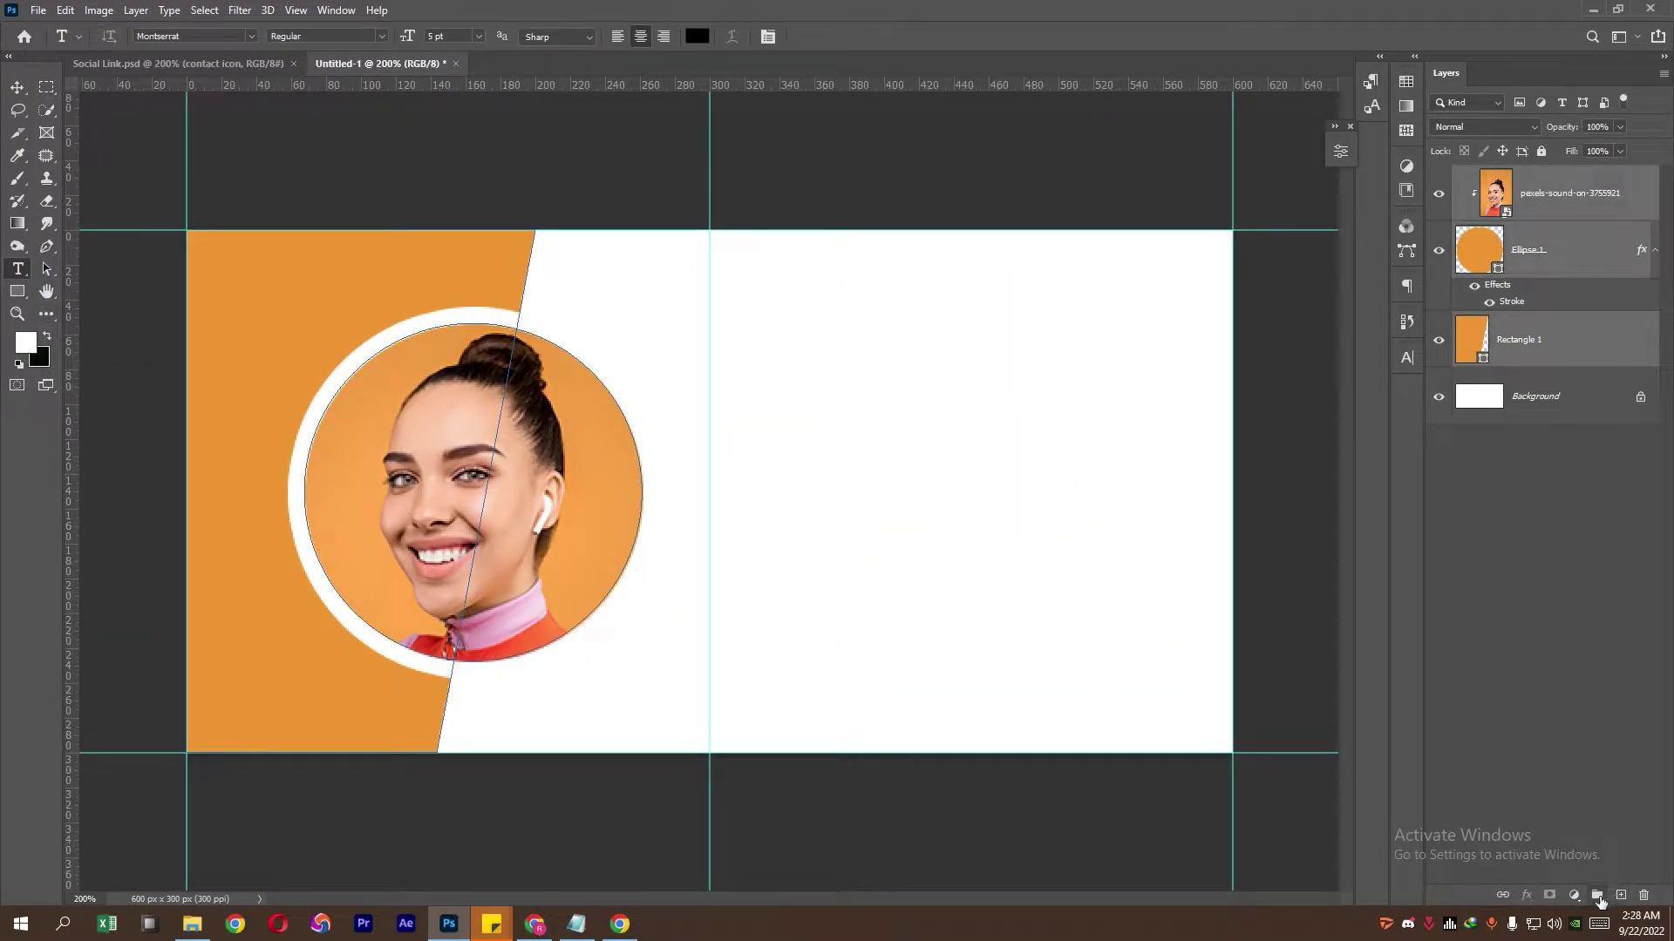
pyautogui.moveTo(1621, 891); pyautogui.dragTo(1596, 895)
pyautogui.click(1619, 898)
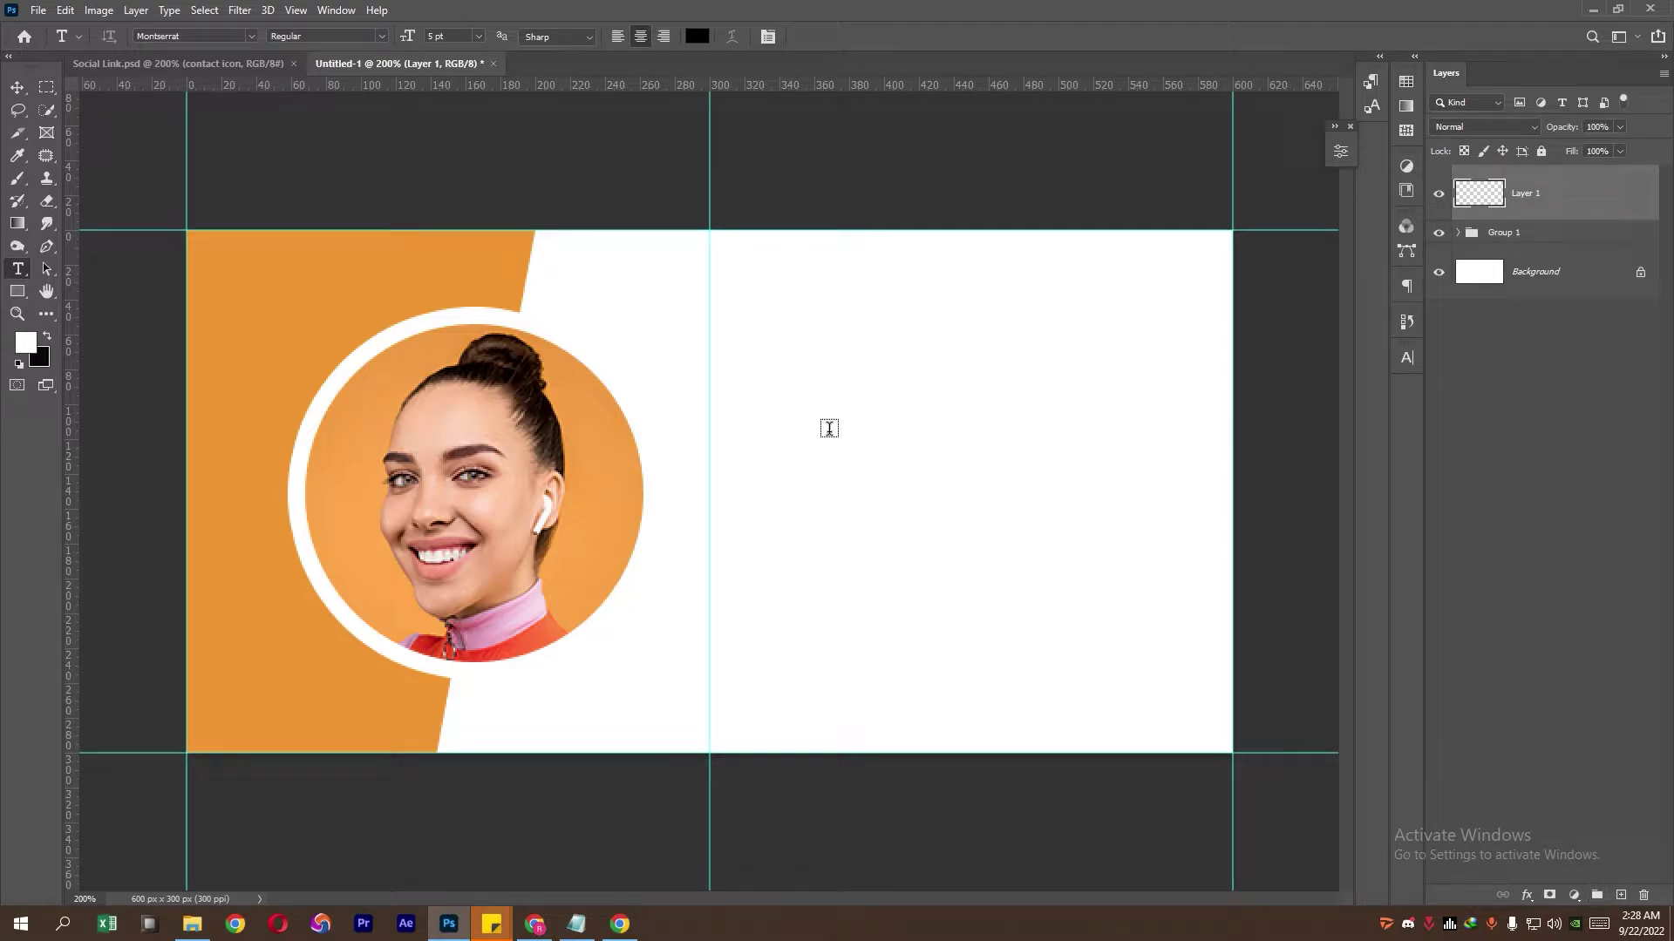
# Step: Add the contact's name from the notes as text on the centre guide
pyautogui.click(740, 381)
pyautogui.click(576, 923)
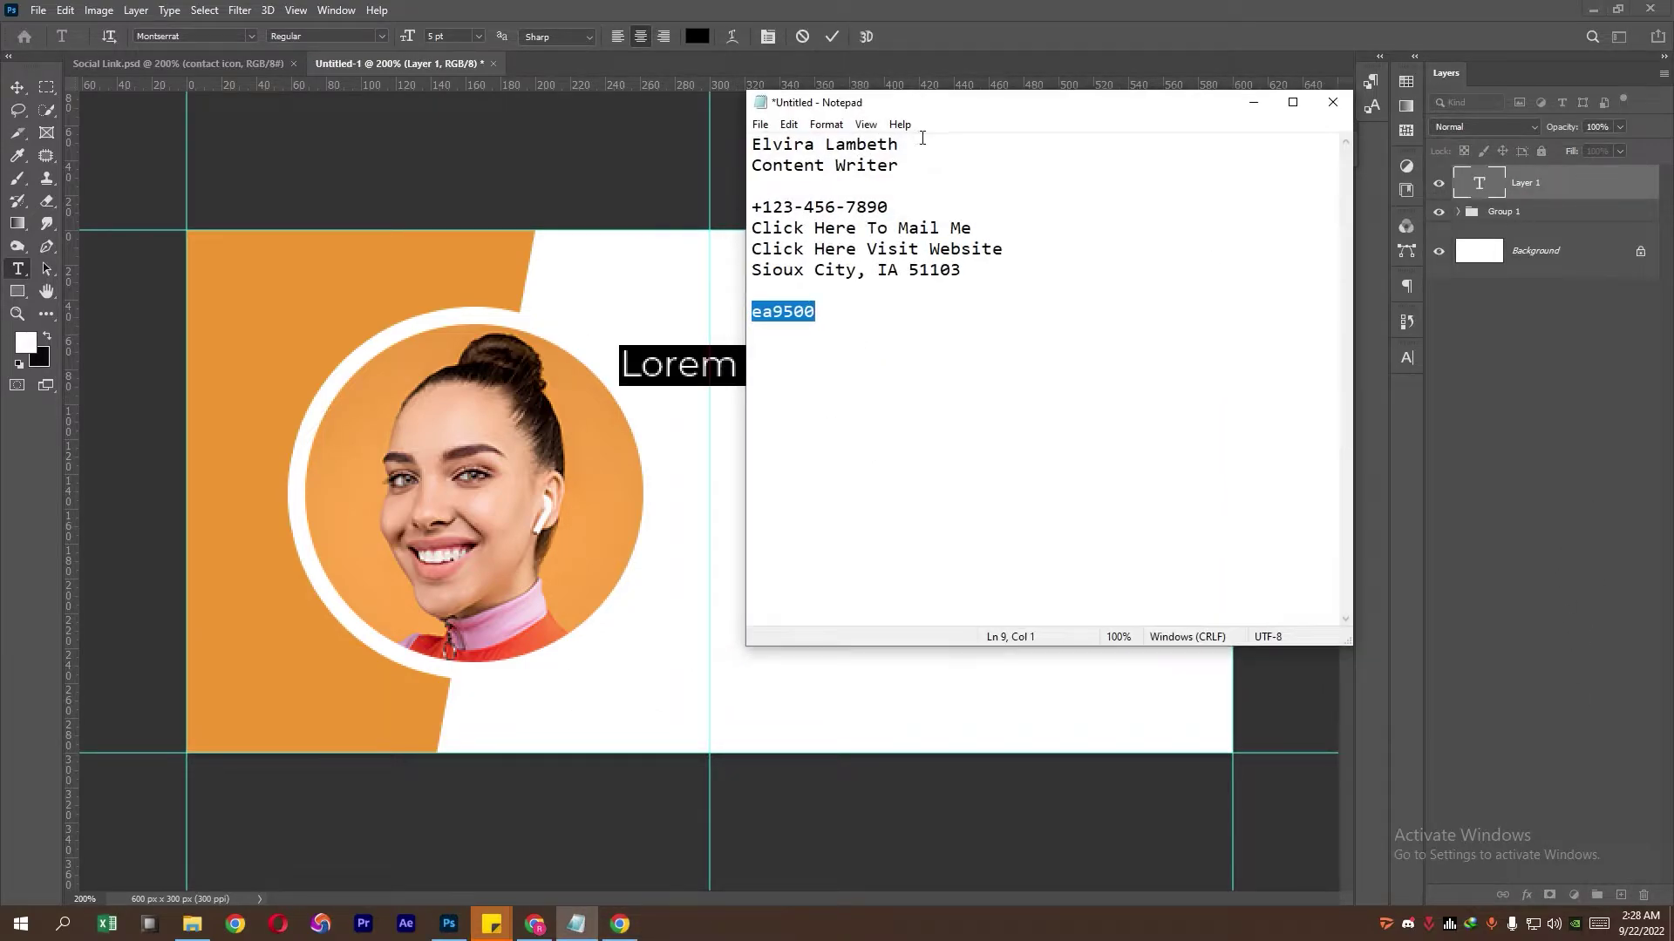
pyautogui.moveTo(899, 144); pyautogui.dragTo(666, 148)
pyautogui.hotkey('ctrl', 'c')
pyautogui.click(926, 8)
pyautogui.hotkey('ctrl', 'v')
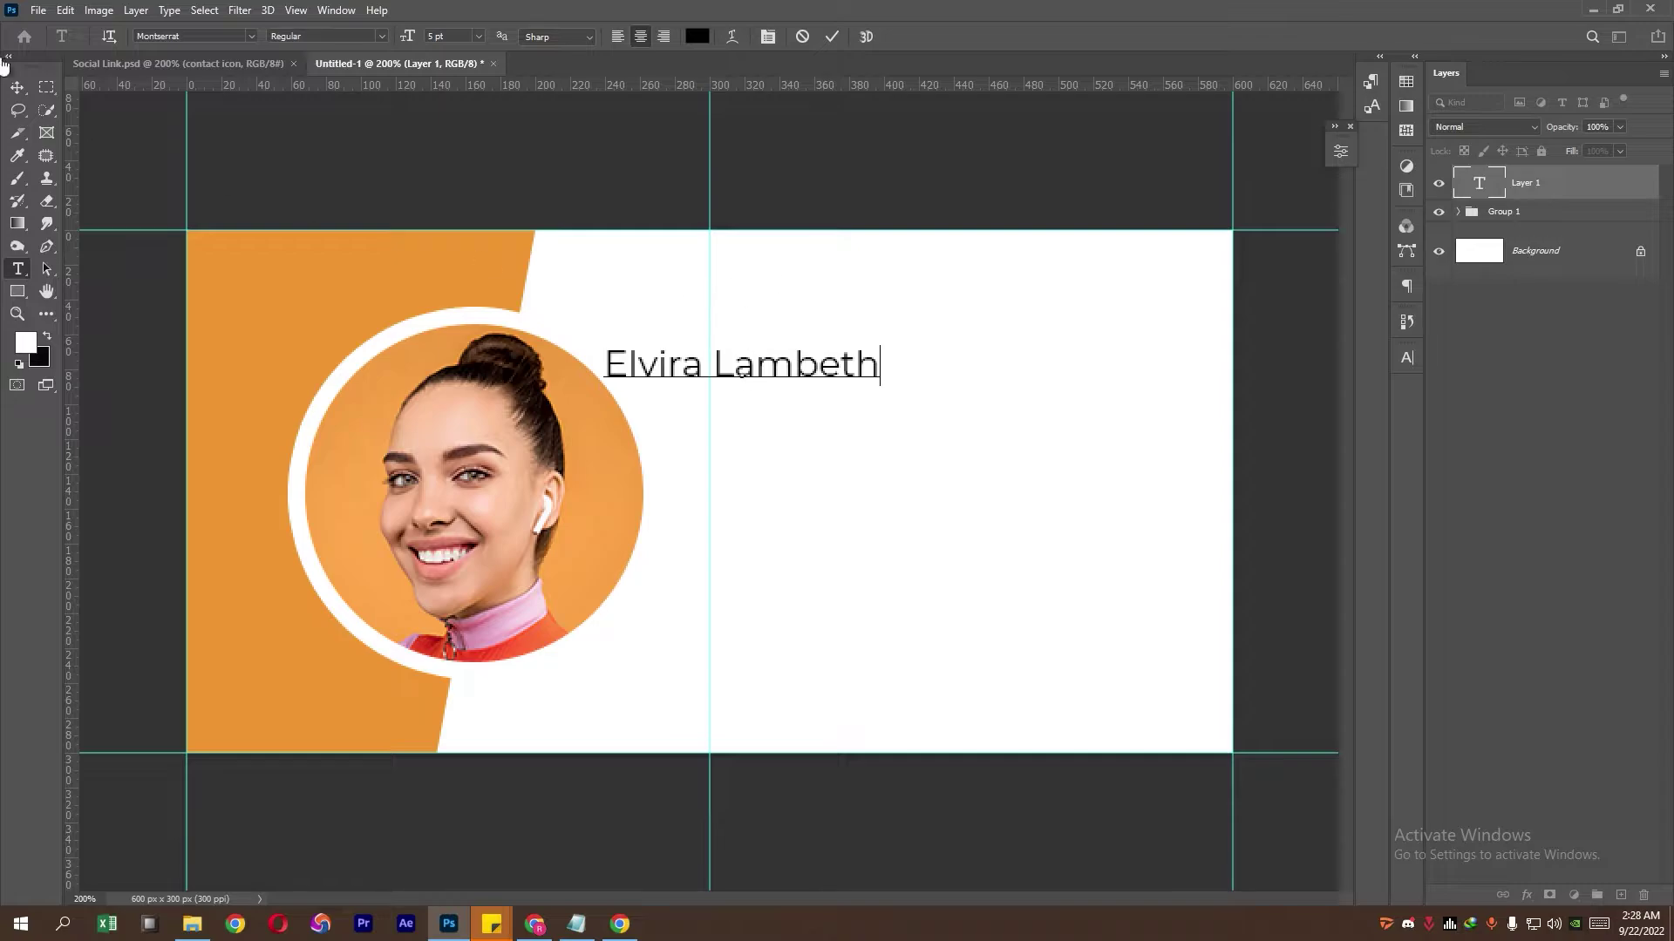
pyautogui.hotkey('ctrl', 'Return')
pyautogui.press('v')
pyautogui.moveTo(802, 375); pyautogui.dragTo(902, 368)
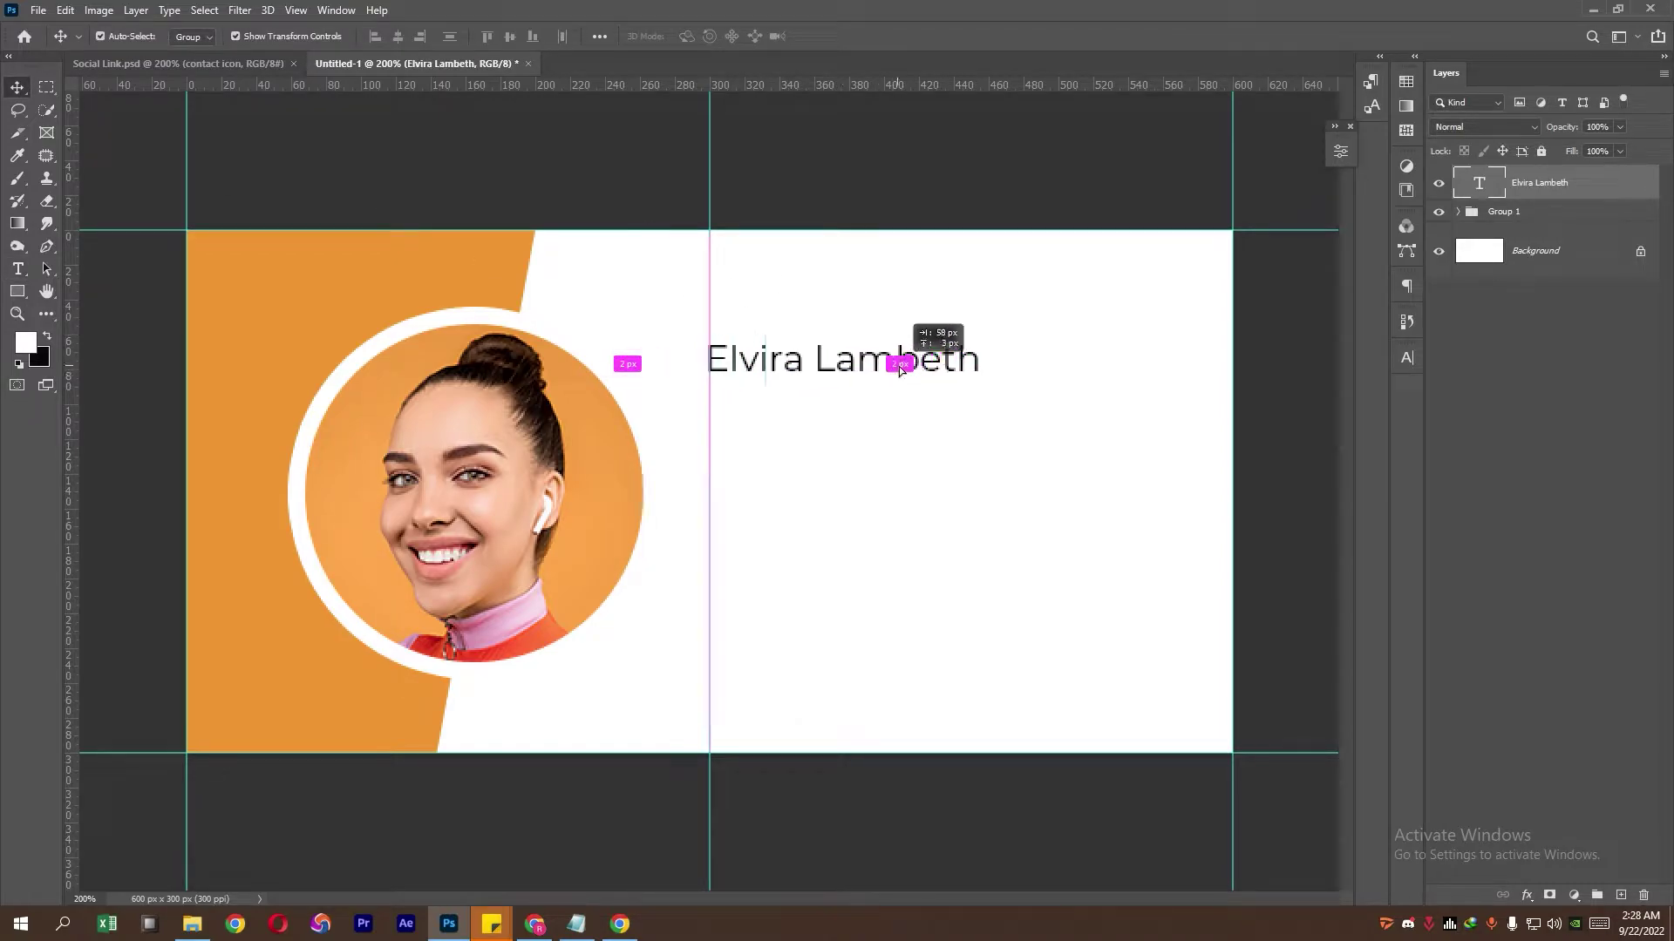
# Step: Make the name Montserrat Bold at 8 pt and shift it right
pyautogui.click(1406, 356)
pyautogui.click(1364, 394)
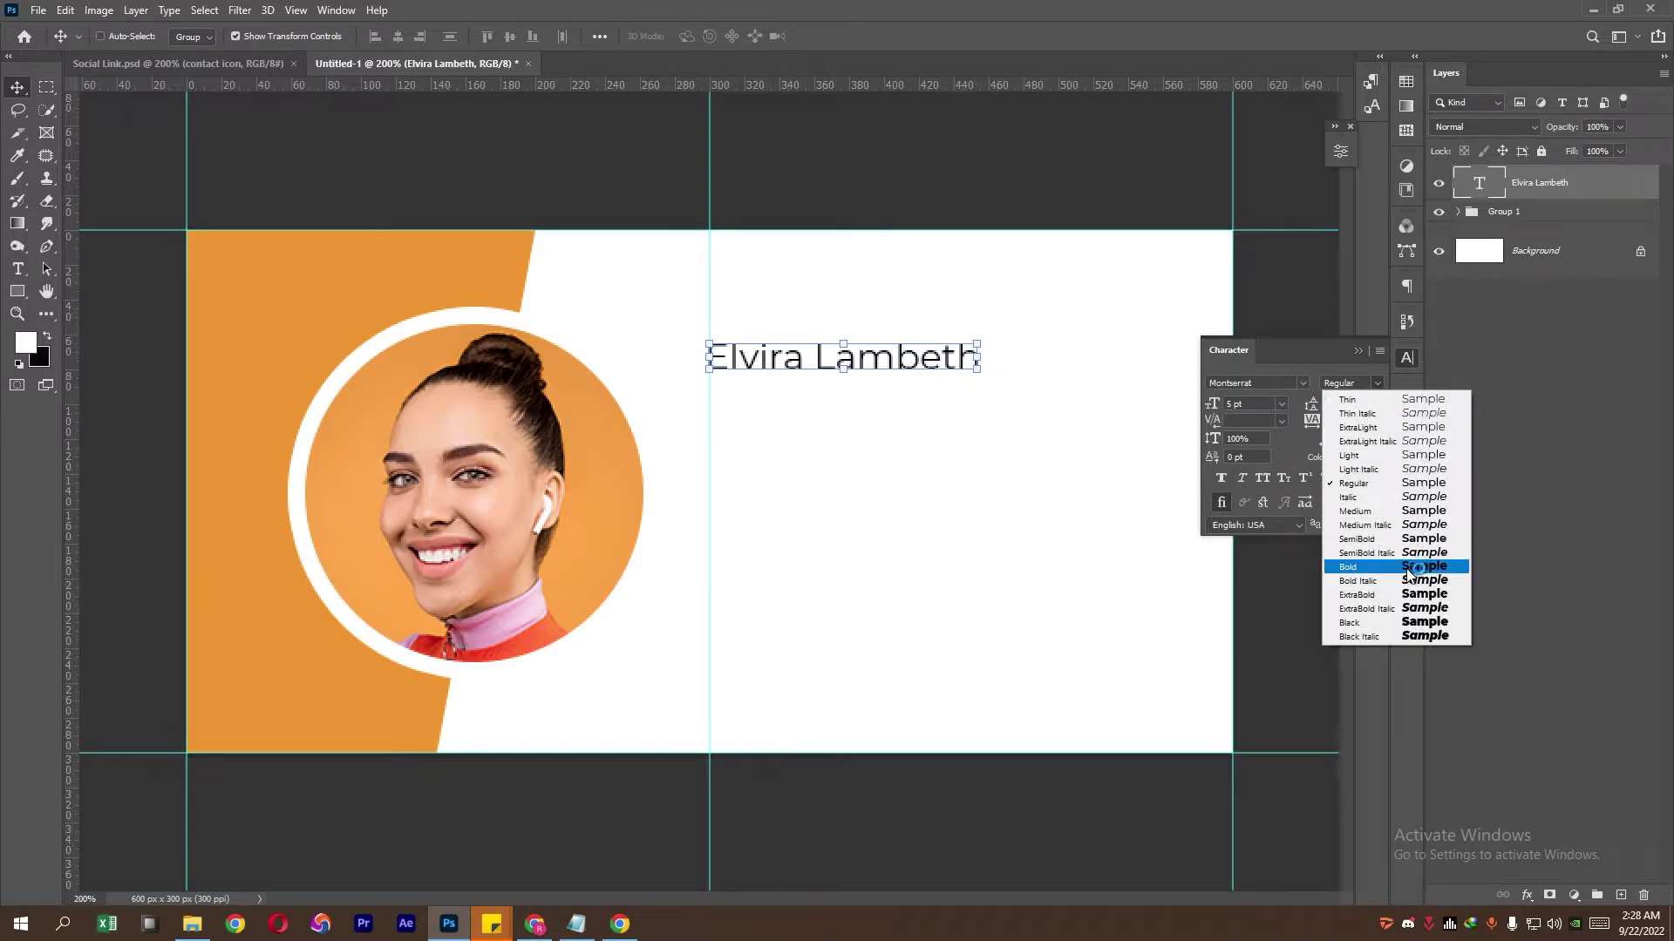
pyautogui.click(1360, 565)
pyautogui.click(1268, 404)
pyautogui.press('Up')
pyautogui.press('Up')
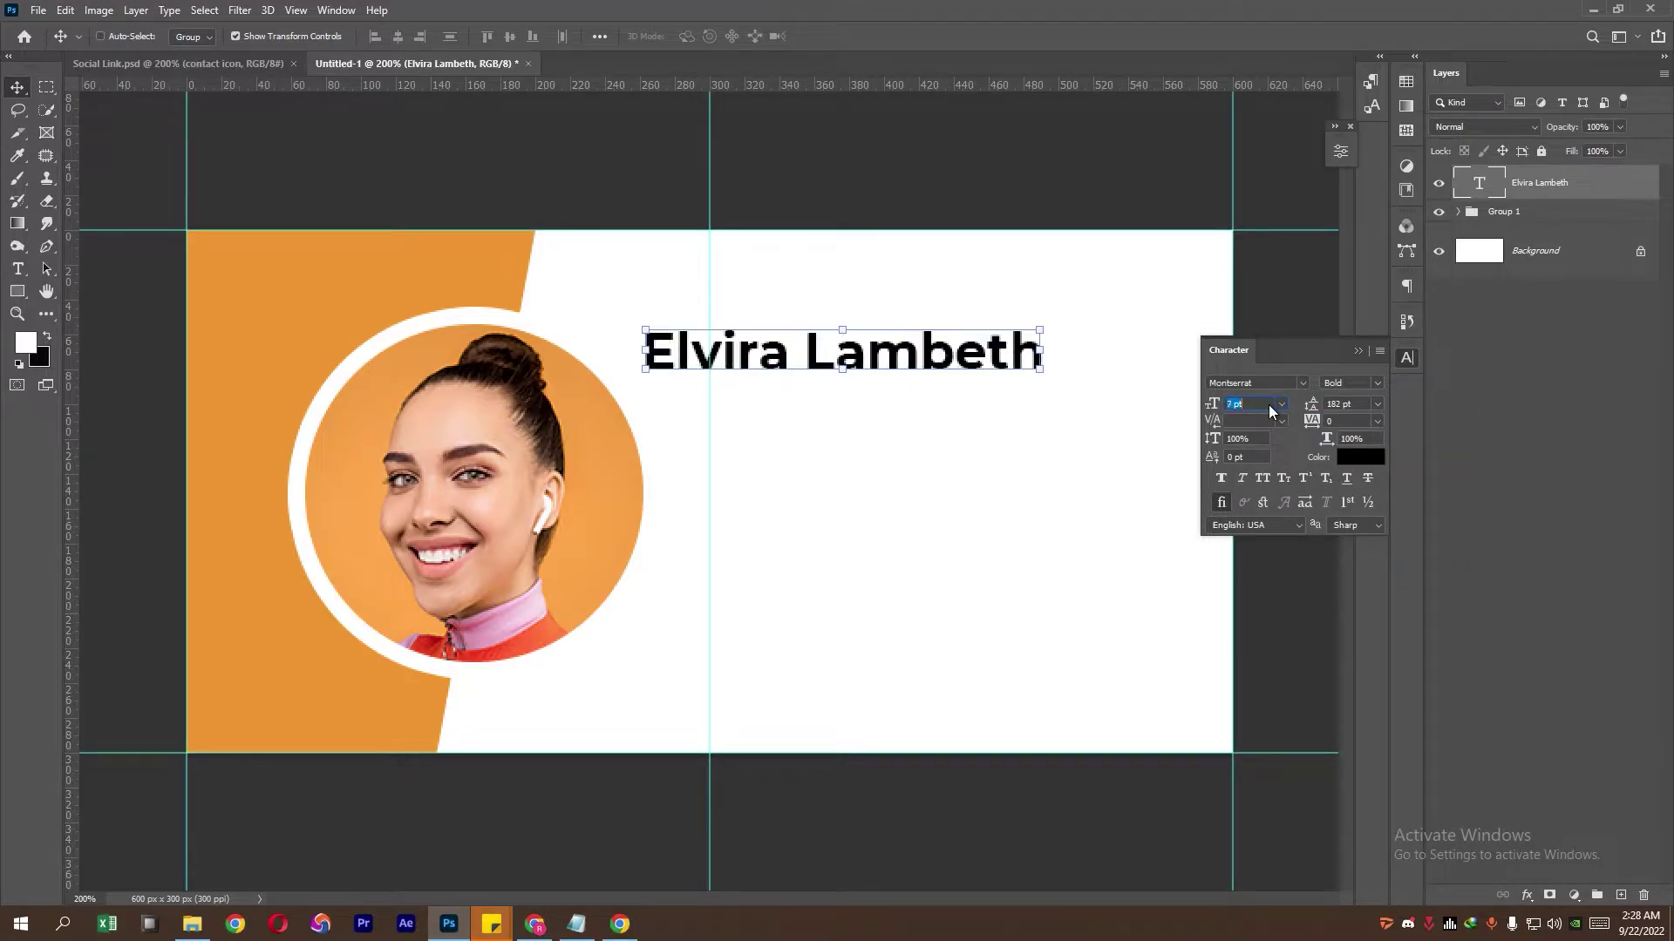
pyautogui.press('Up')
pyautogui.click(1362, 350)
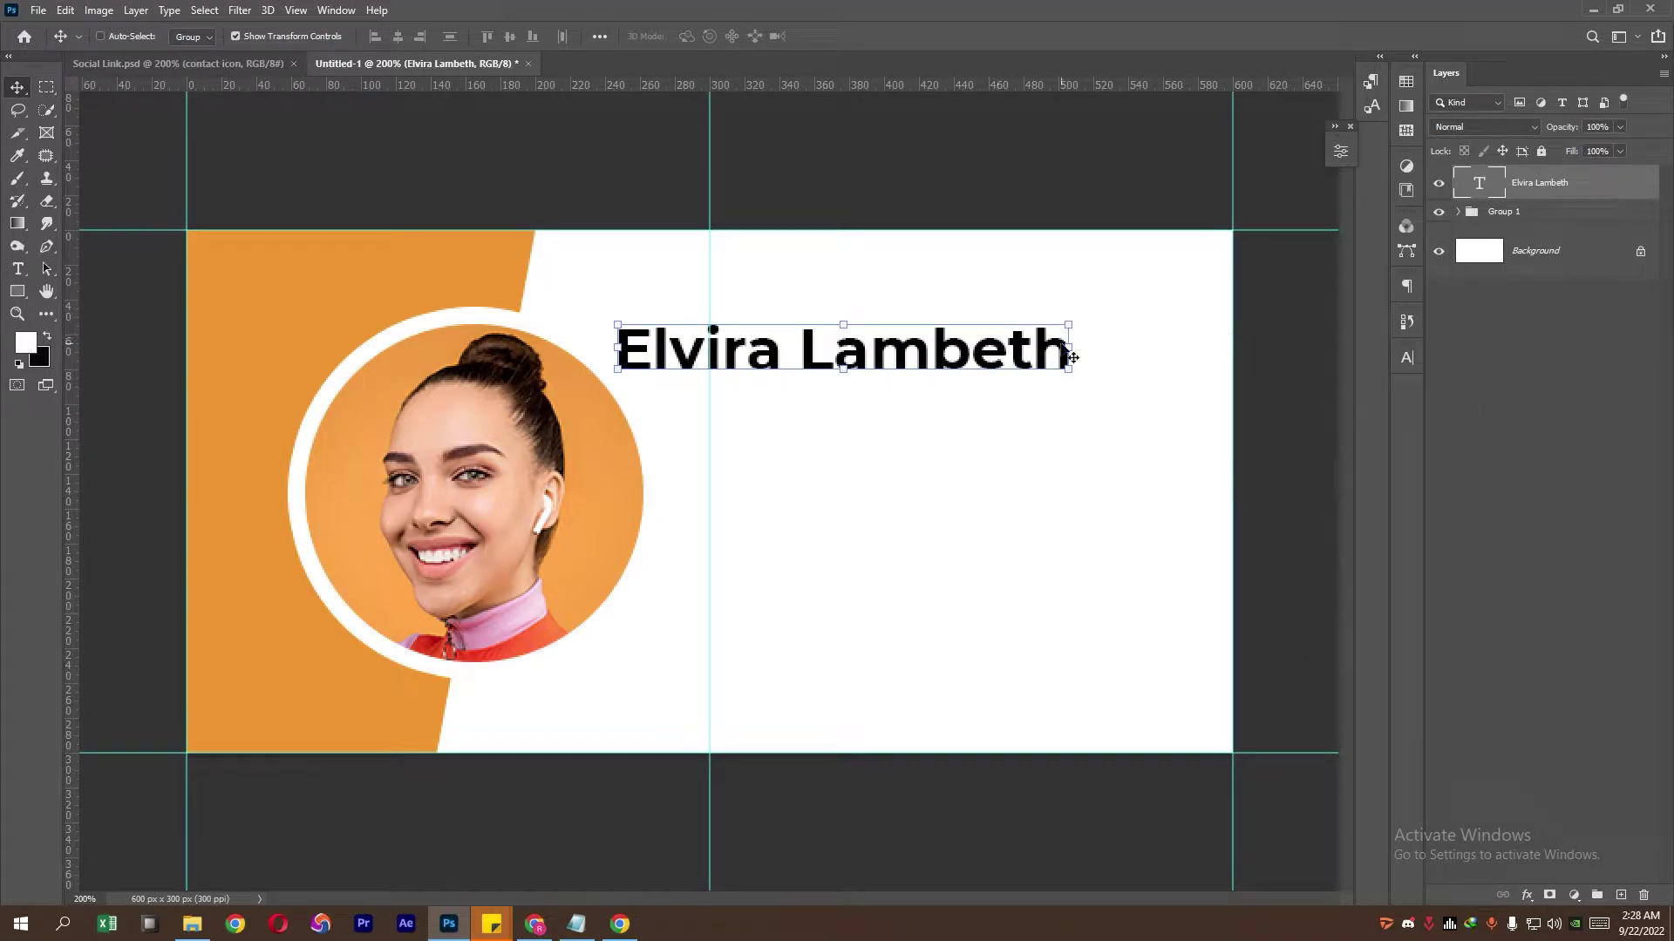
pyautogui.moveTo(857, 349)
pyautogui.mouseDown()
pyautogui.moveTo(950, 353)
pyautogui.moveTo(939, 366)
pyautogui.mouseUp()
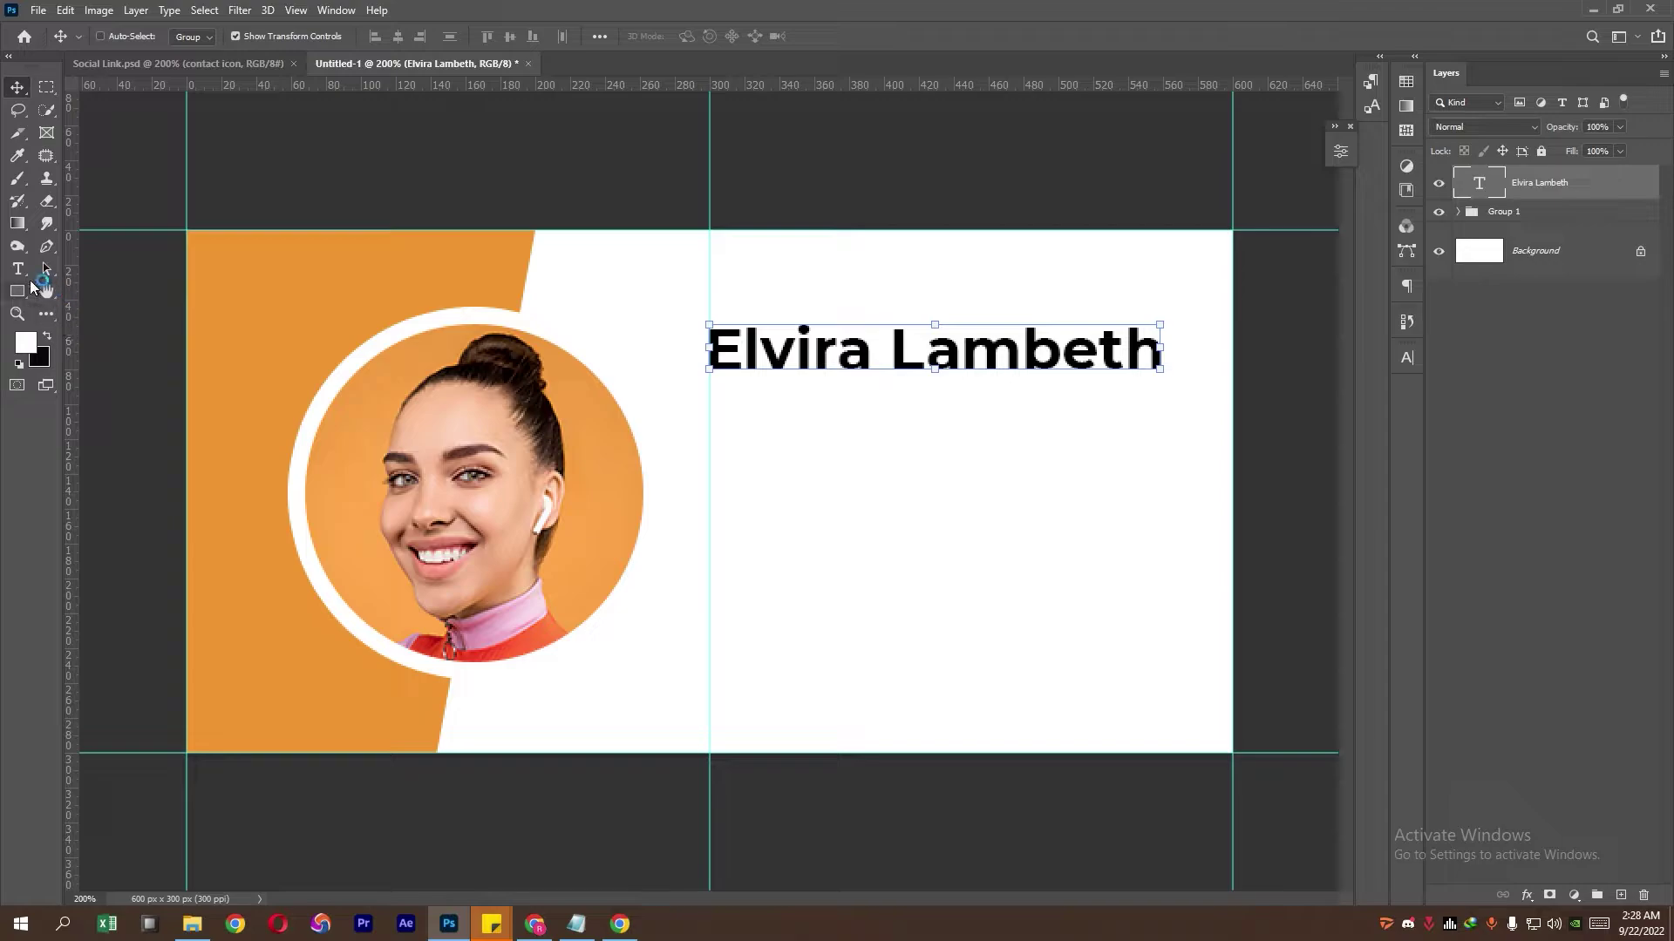
# Step: Add a 'Content Writer' text line below the name, pasted from the notes
pyautogui.click(18, 268)
pyautogui.click(792, 422)
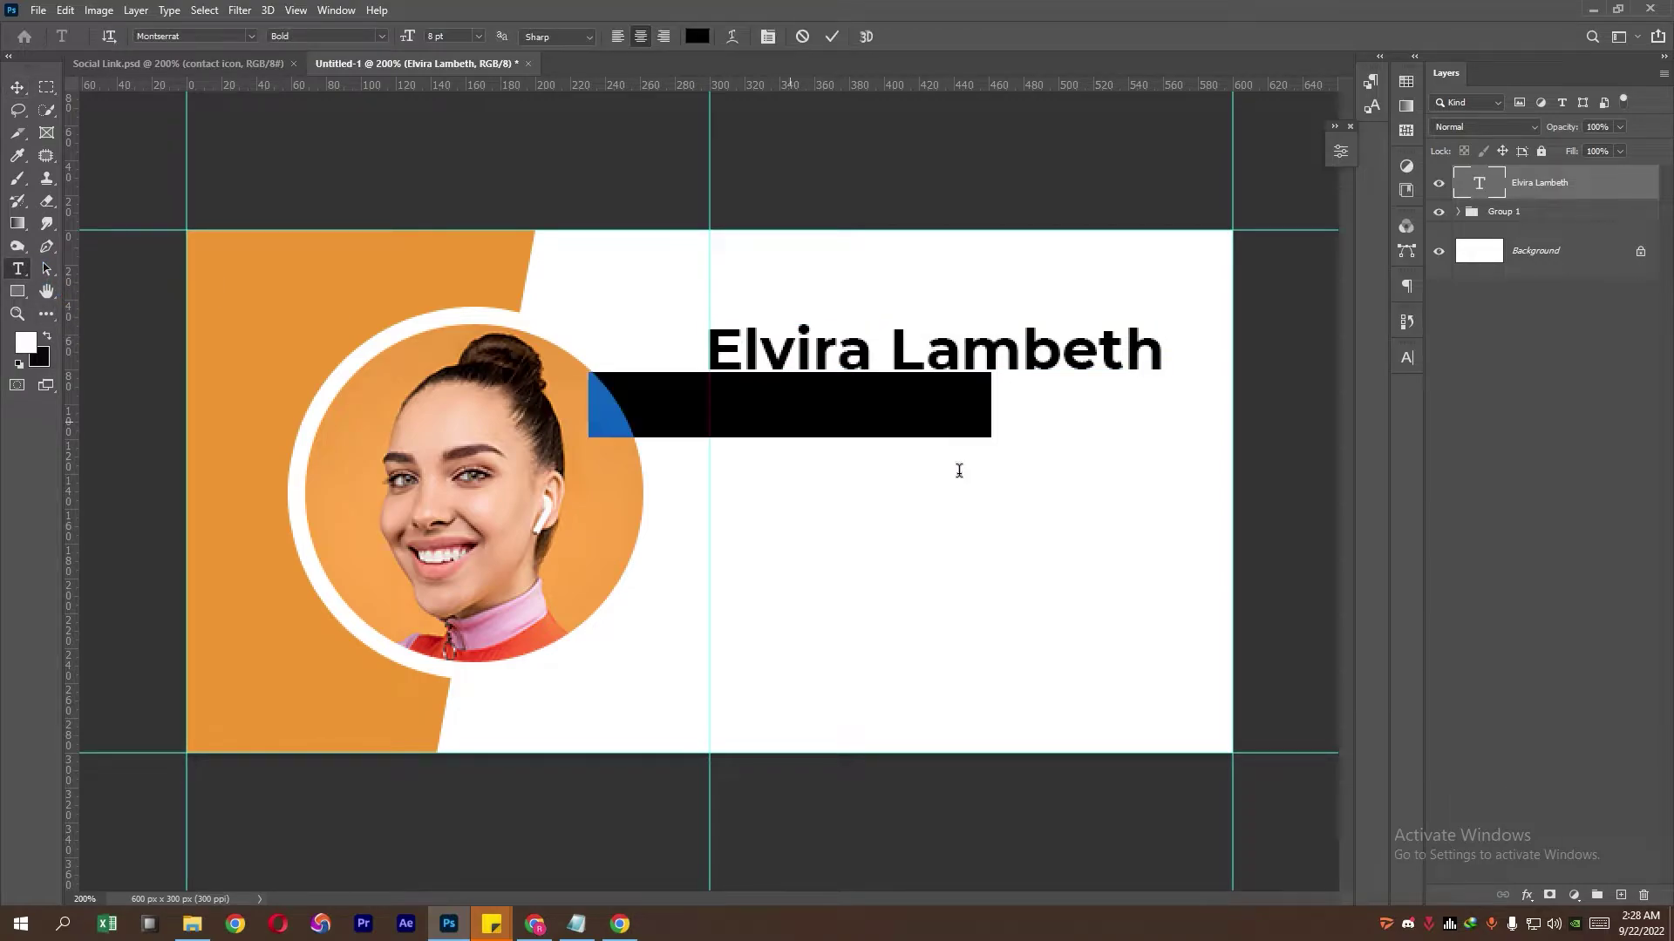
pyautogui.click(576, 924)
pyautogui.moveTo(911, 170); pyautogui.dragTo(658, 169)
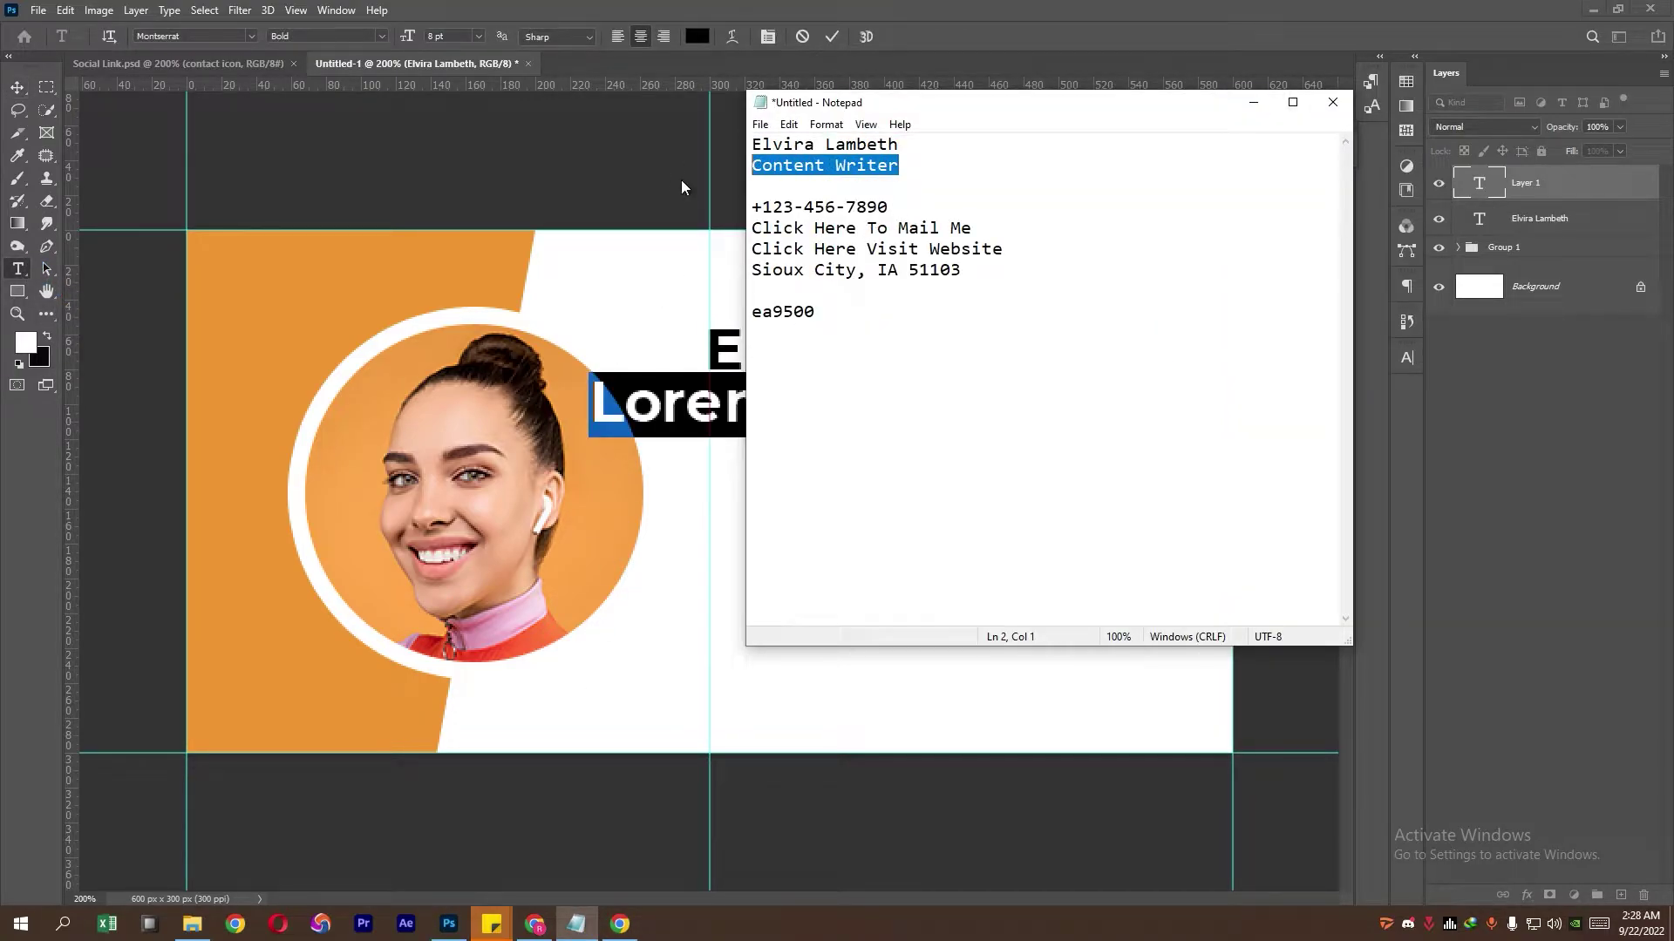
pyautogui.hotkey('alt', 'Tab')
pyautogui.doubleClick(1497, 178)
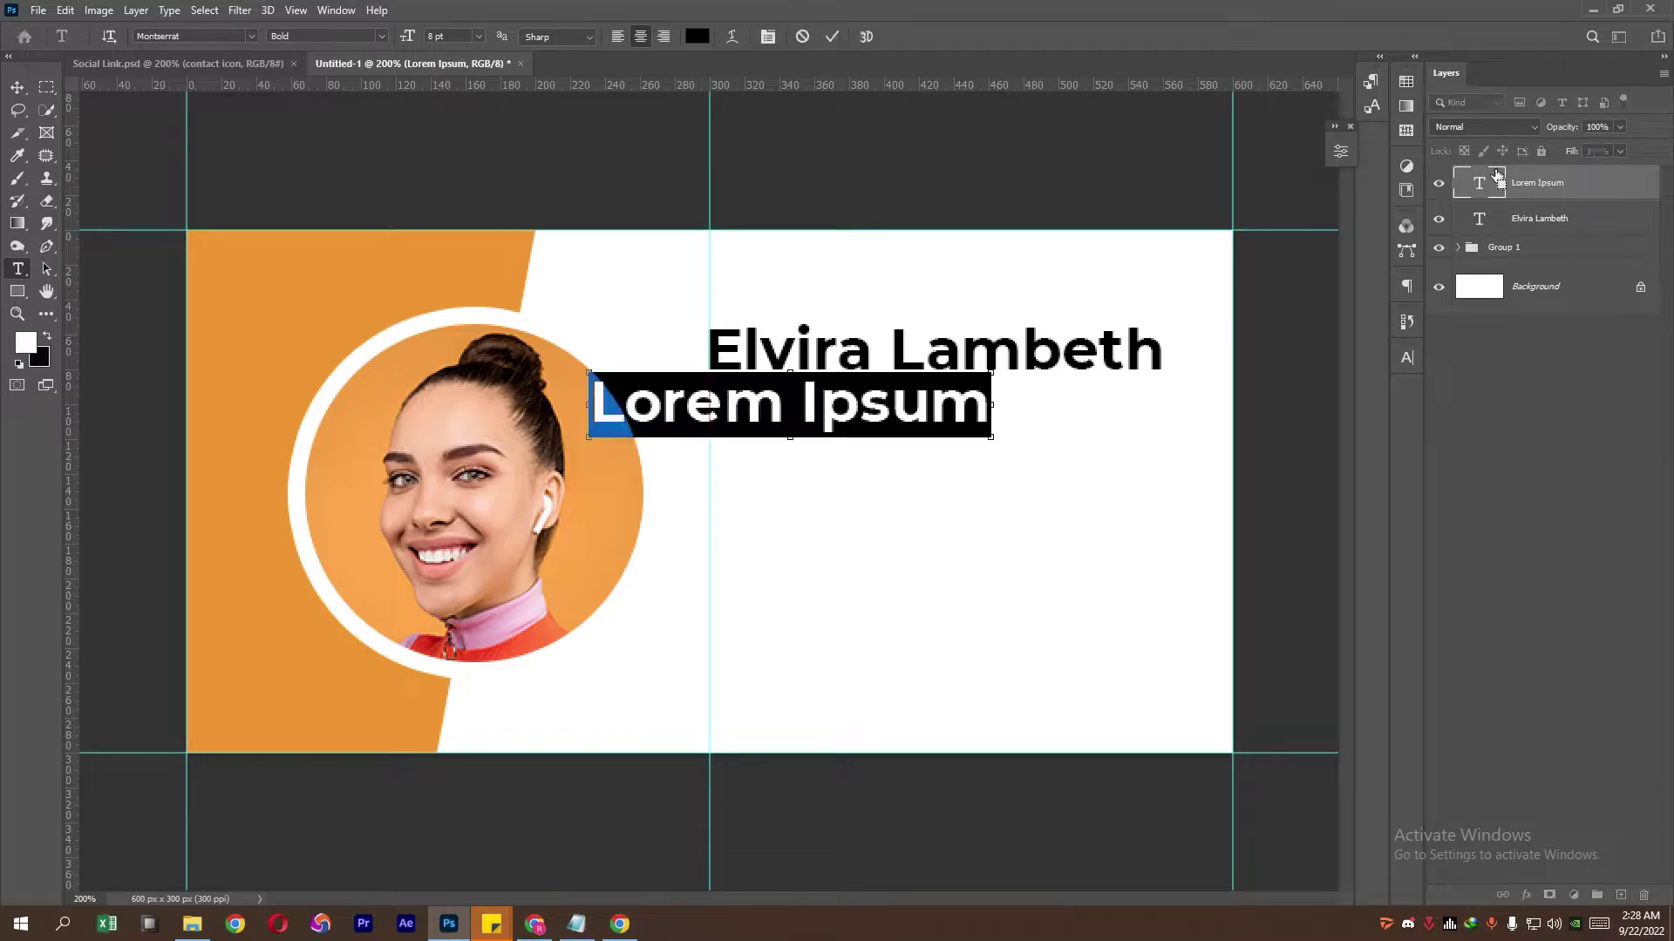
pyautogui.write('Content Writer')
# Step: Make 'Content Writer' smaller and Regular, align it under the name, and group both text layers
pyautogui.click(1405, 358)
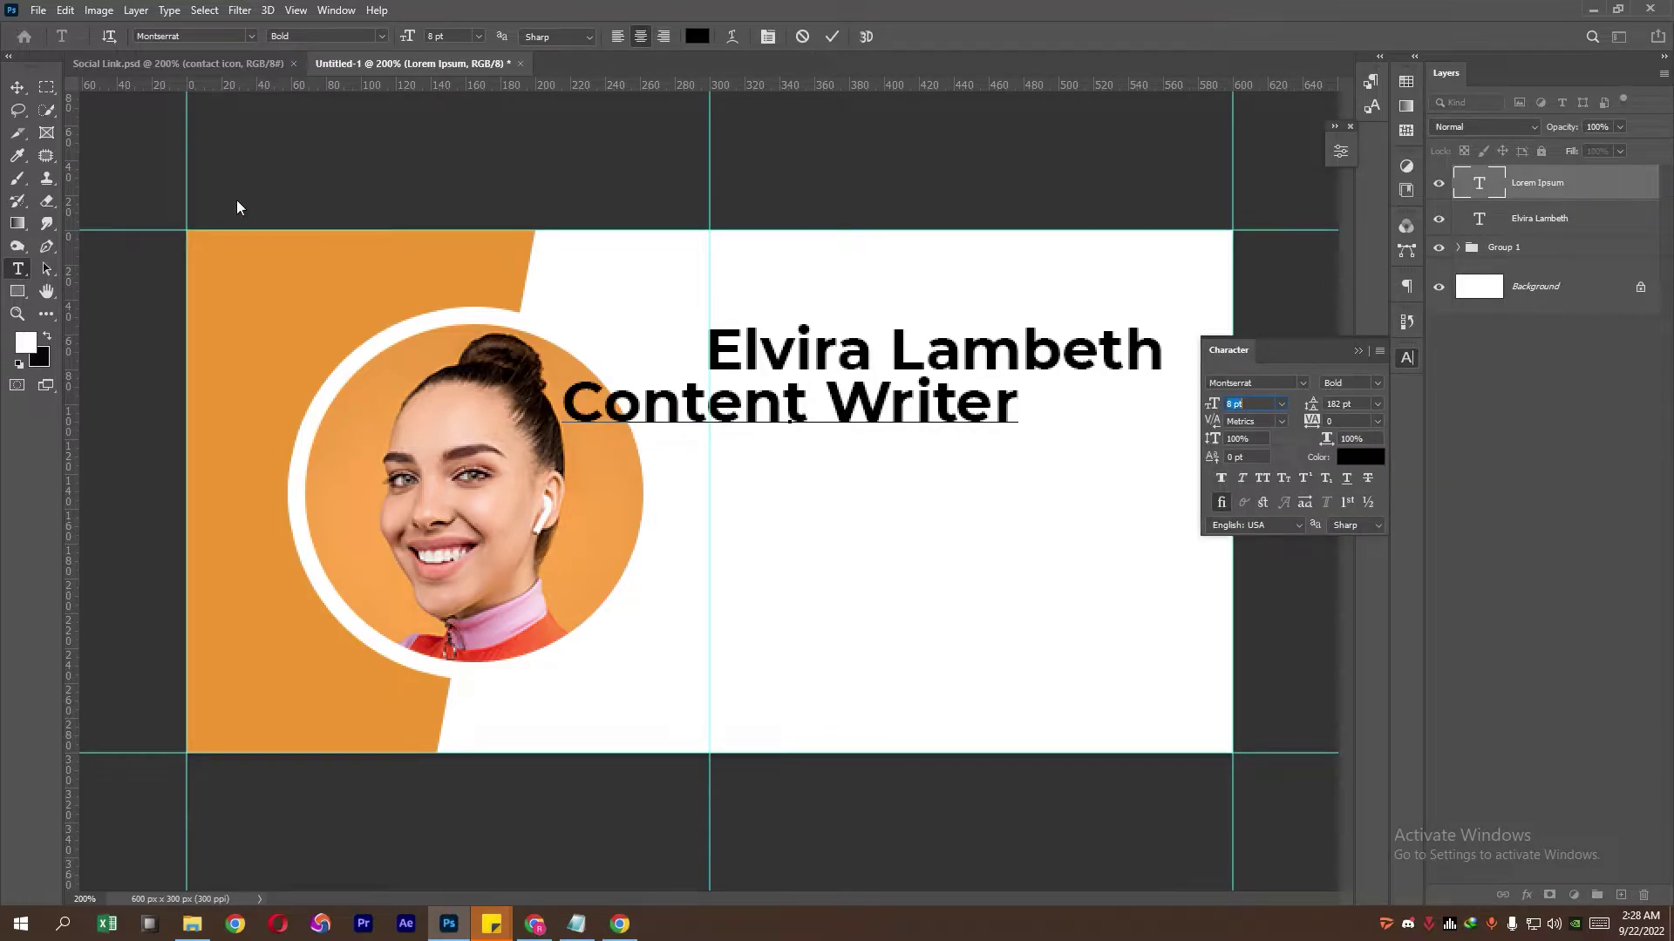
pyautogui.click(1256, 406)
pyautogui.press('Down')
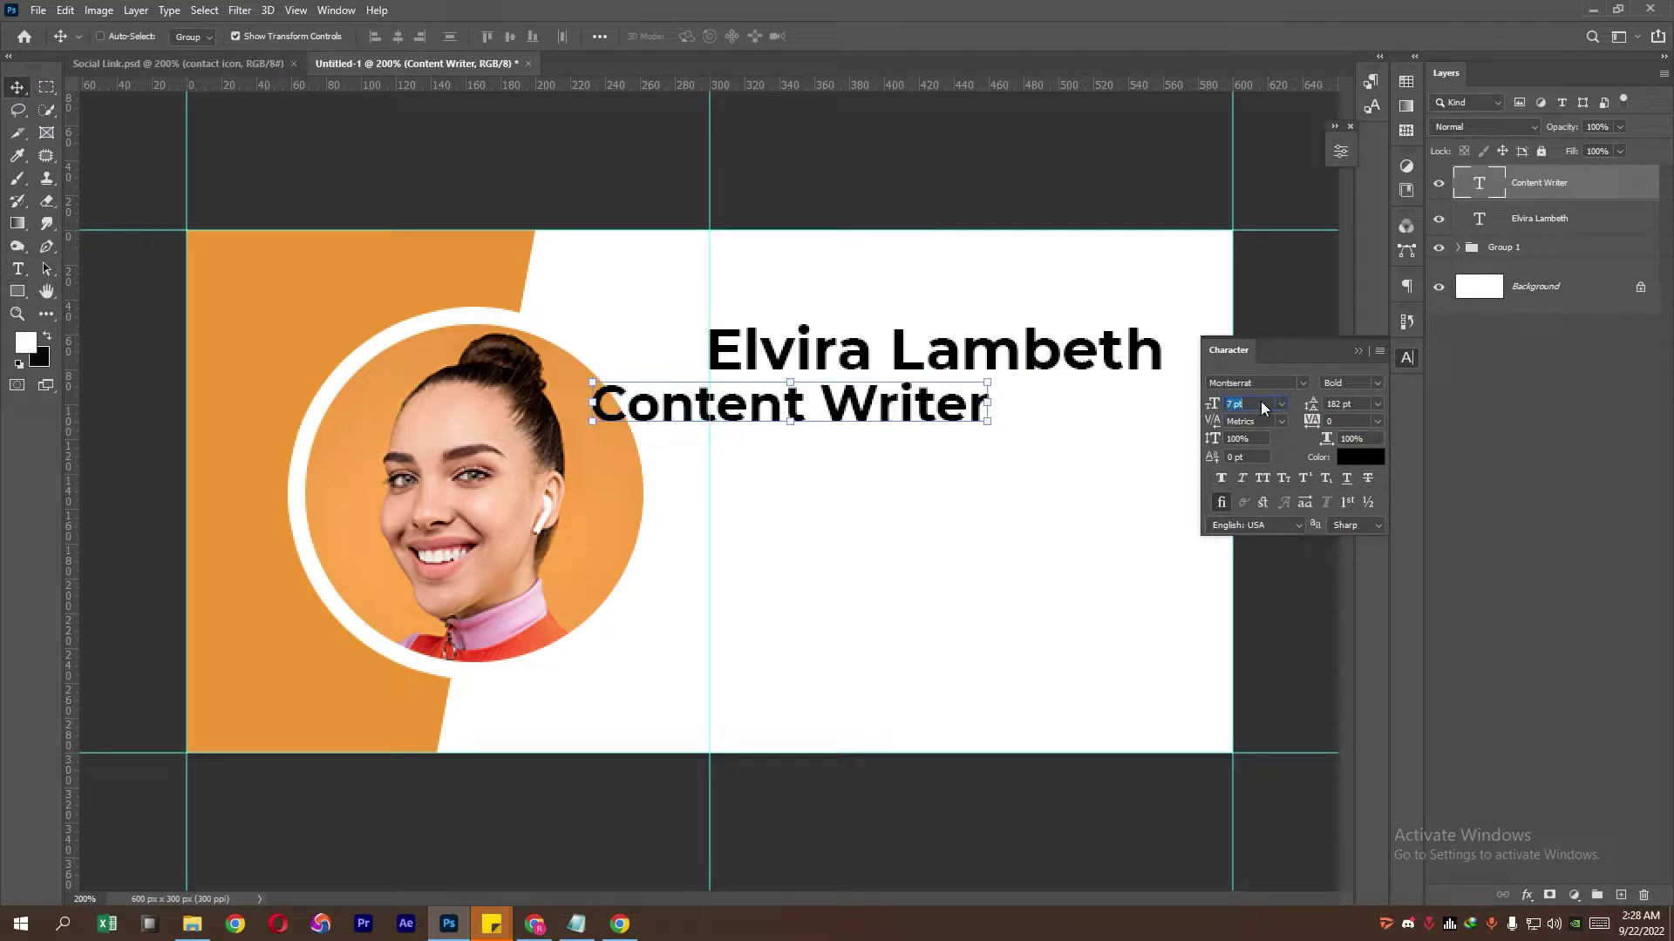
pyautogui.press('Down')
pyautogui.press('Down')
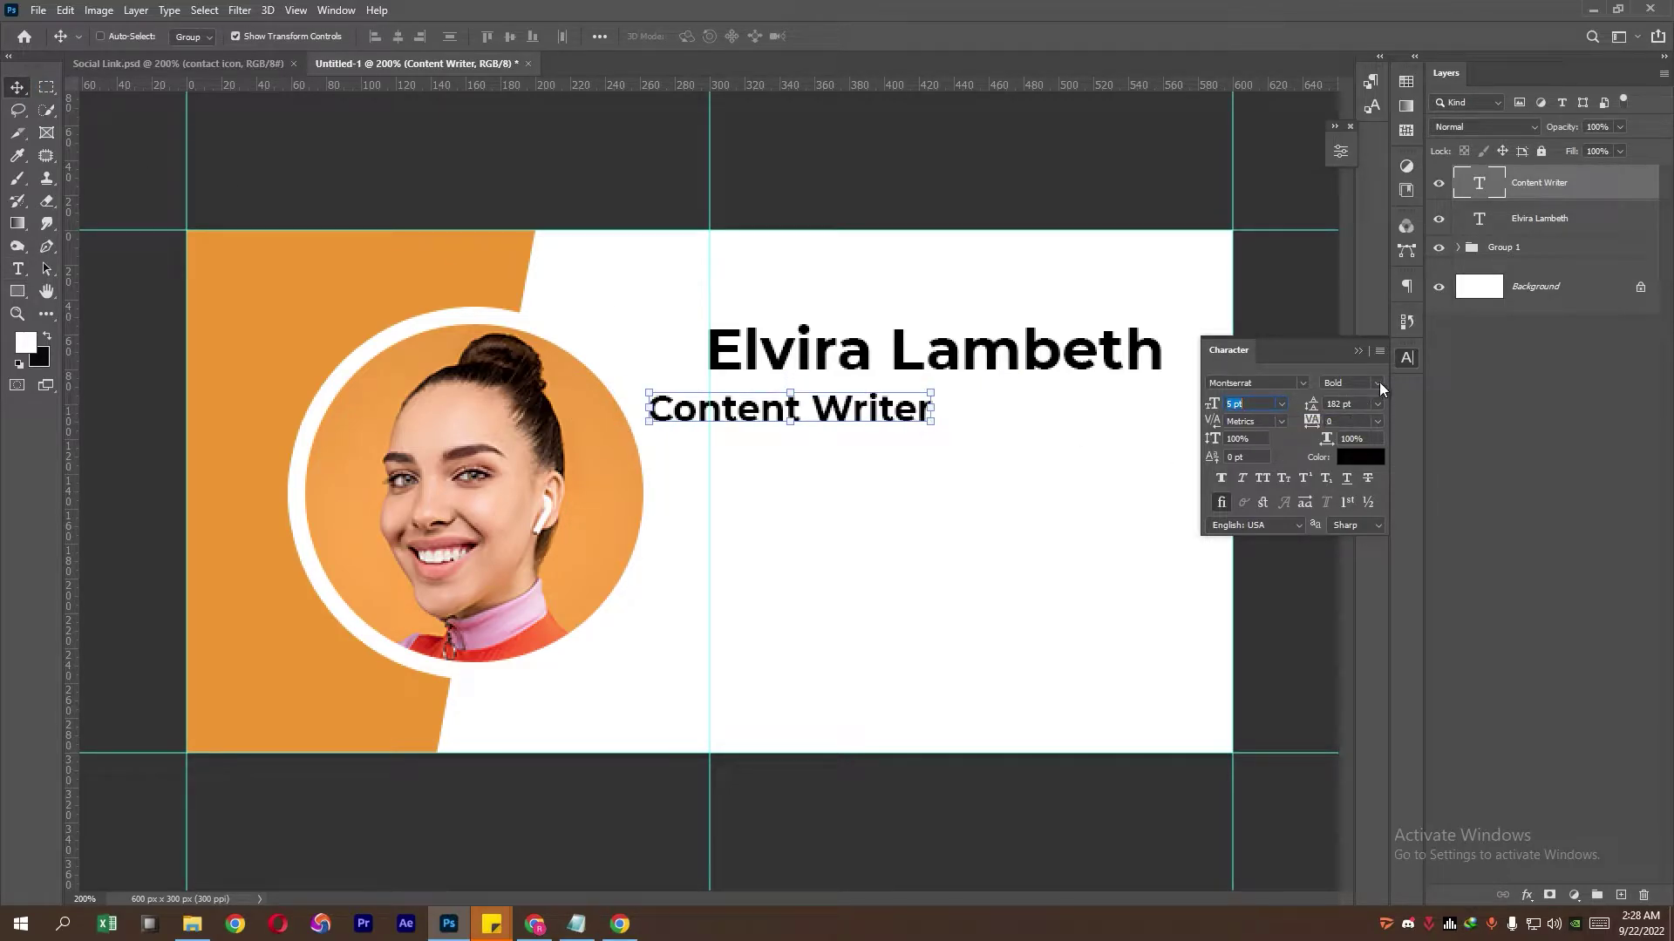
pyautogui.click(1377, 383)
pyautogui.click(1390, 488)
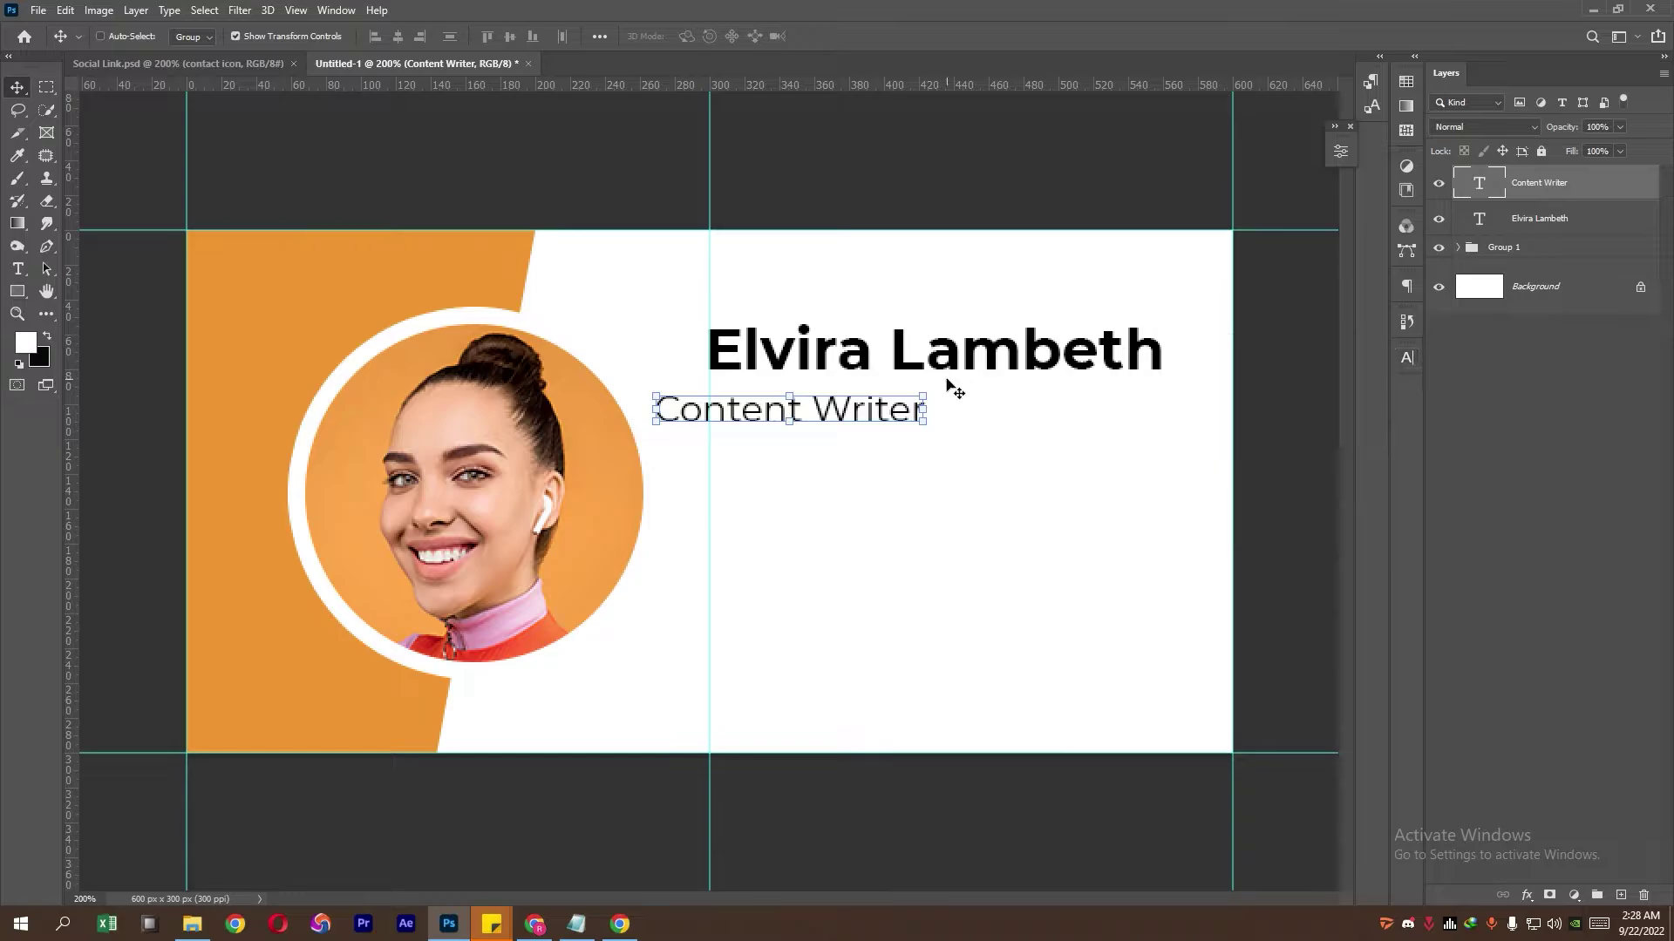
pyautogui.hotkey('ctrl', 't')
pyautogui.moveTo(868, 412); pyautogui.dragTo(926, 406)
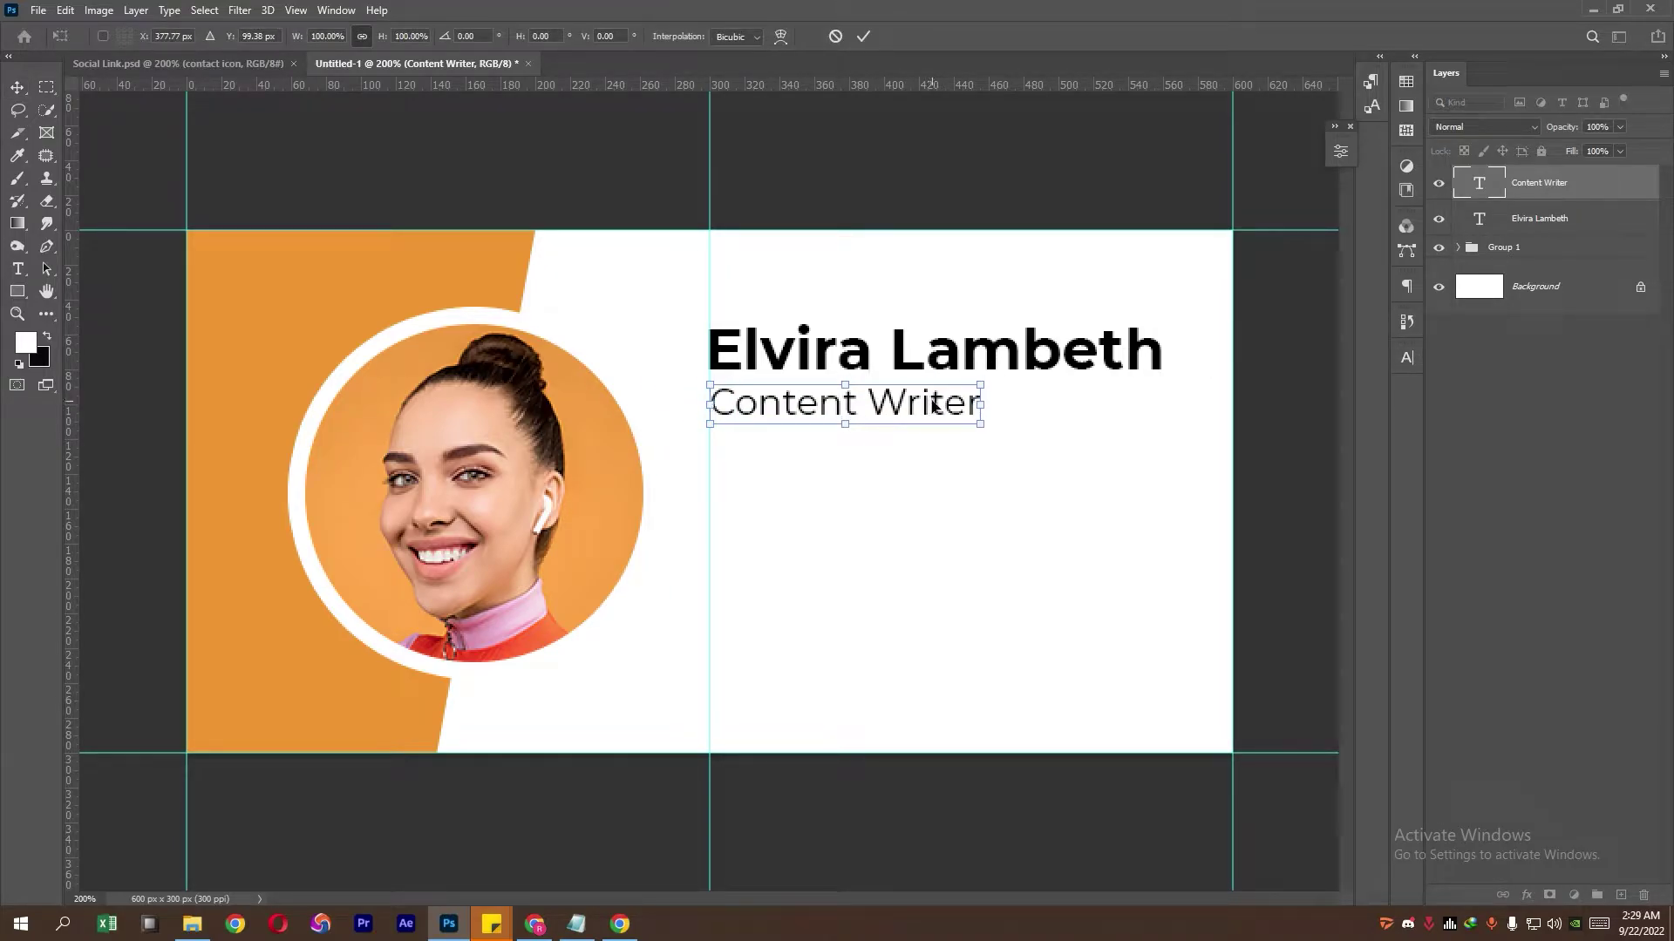
pyautogui.press('Return')
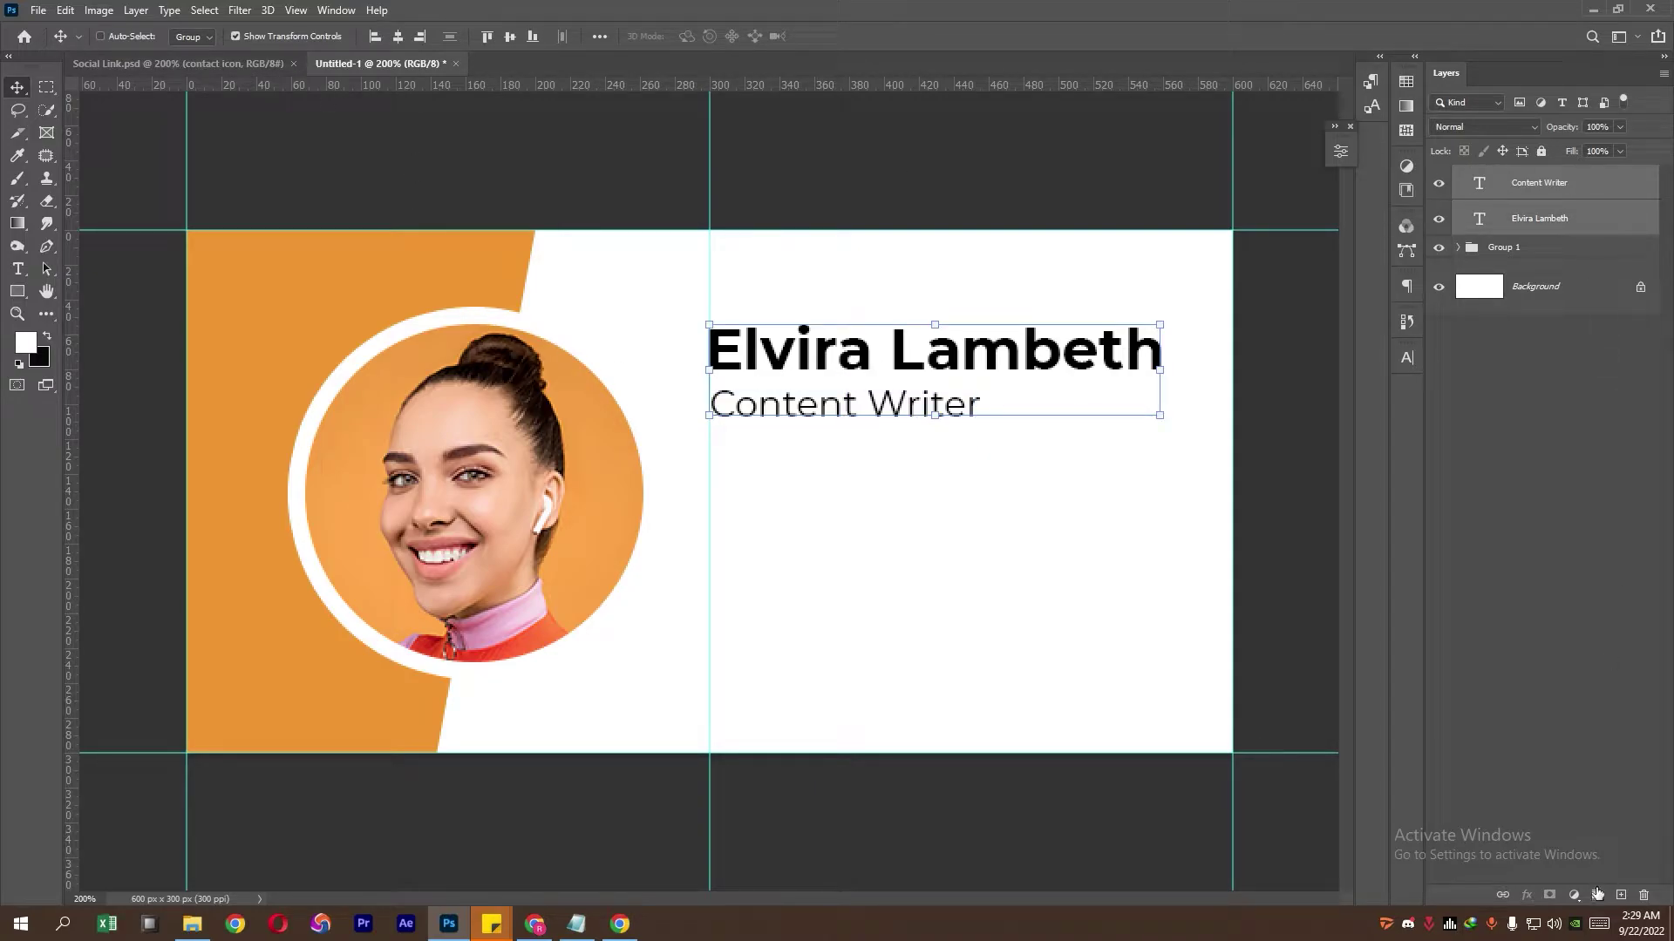
pyautogui.click(1597, 895)
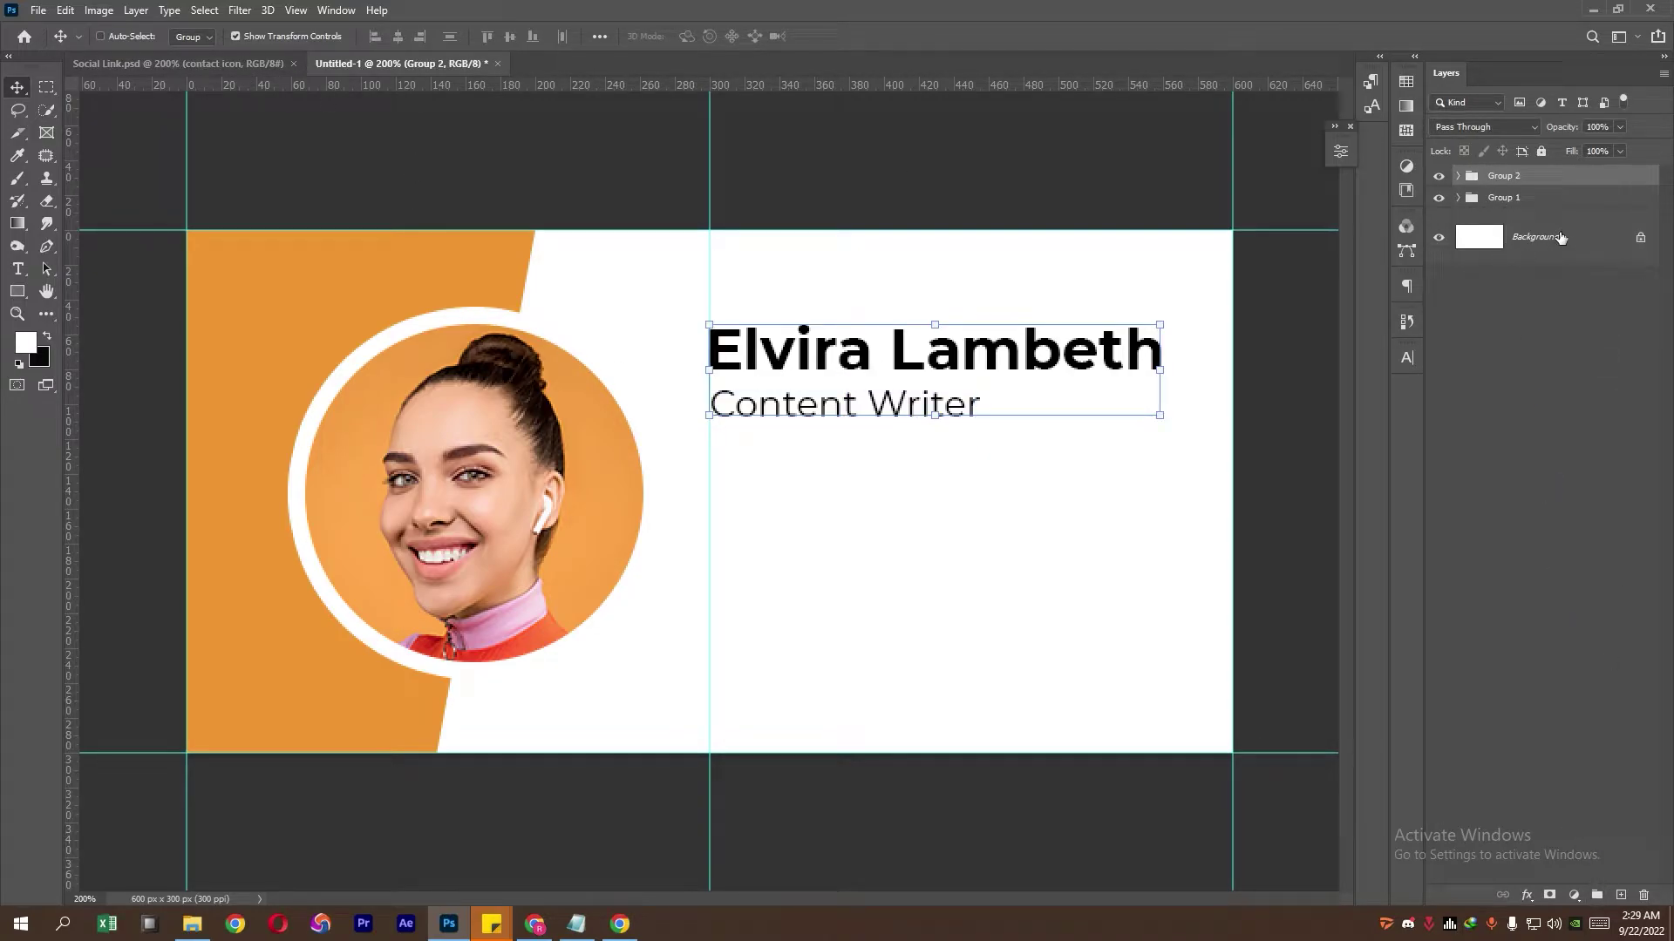
# Step: Bring the phone, mail, globe and location icon column from Social Link.psd beneath 'Content Writer'
pyautogui.hotkey('alt', '[')
pyautogui.click(1620, 895)
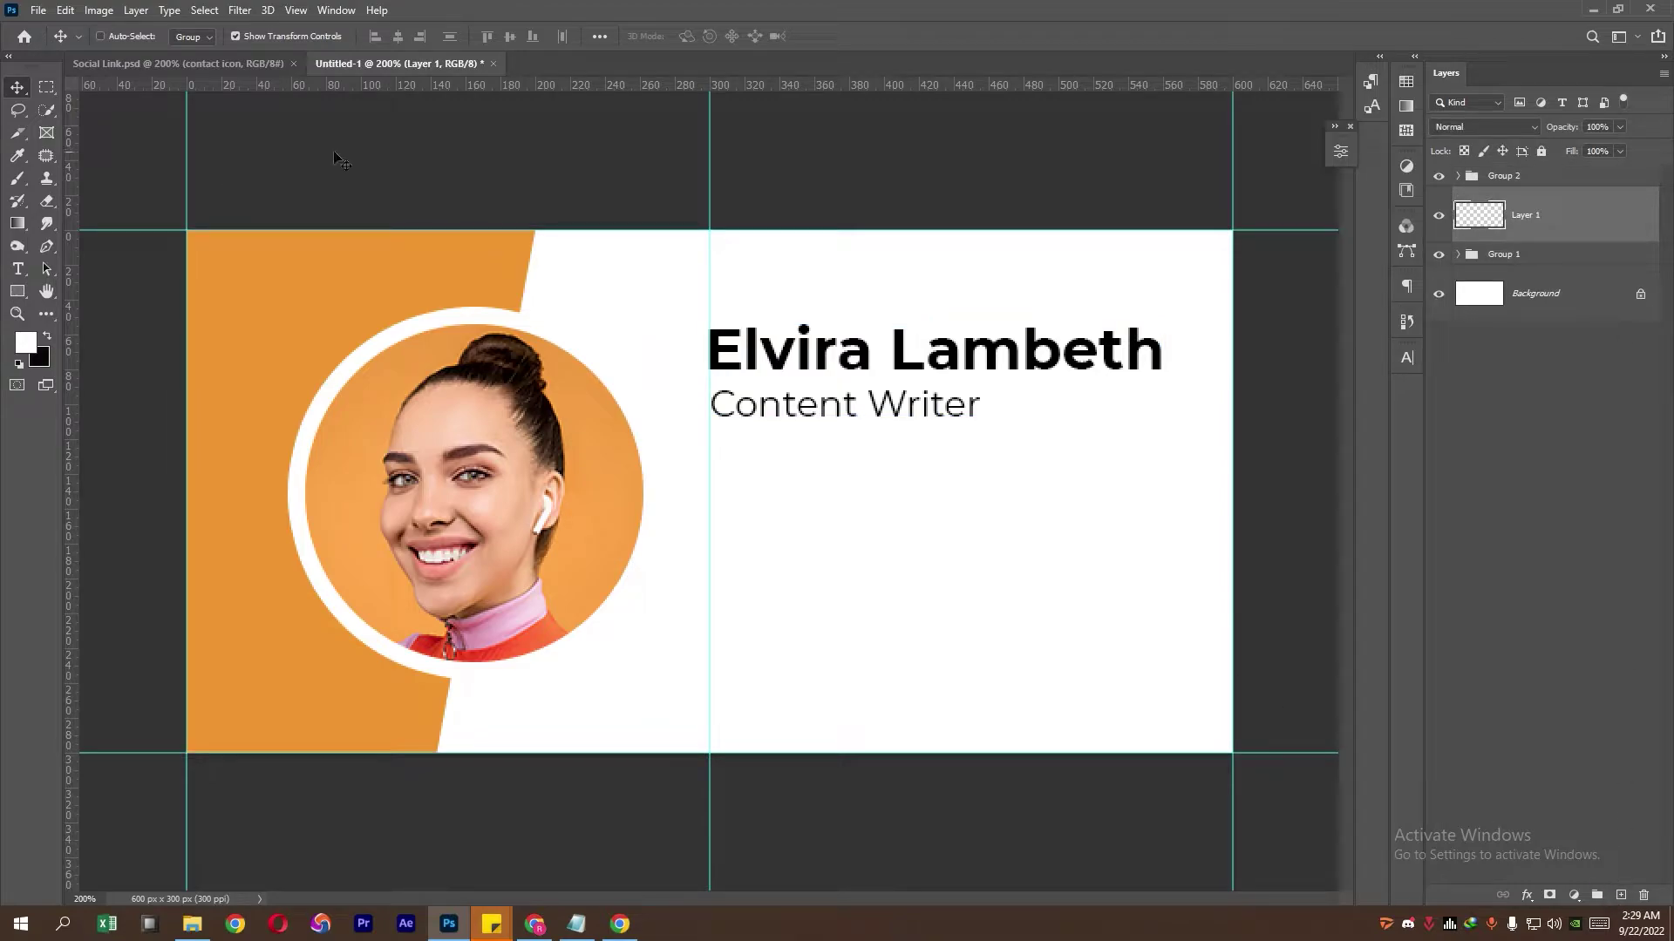
pyautogui.click(201, 64)
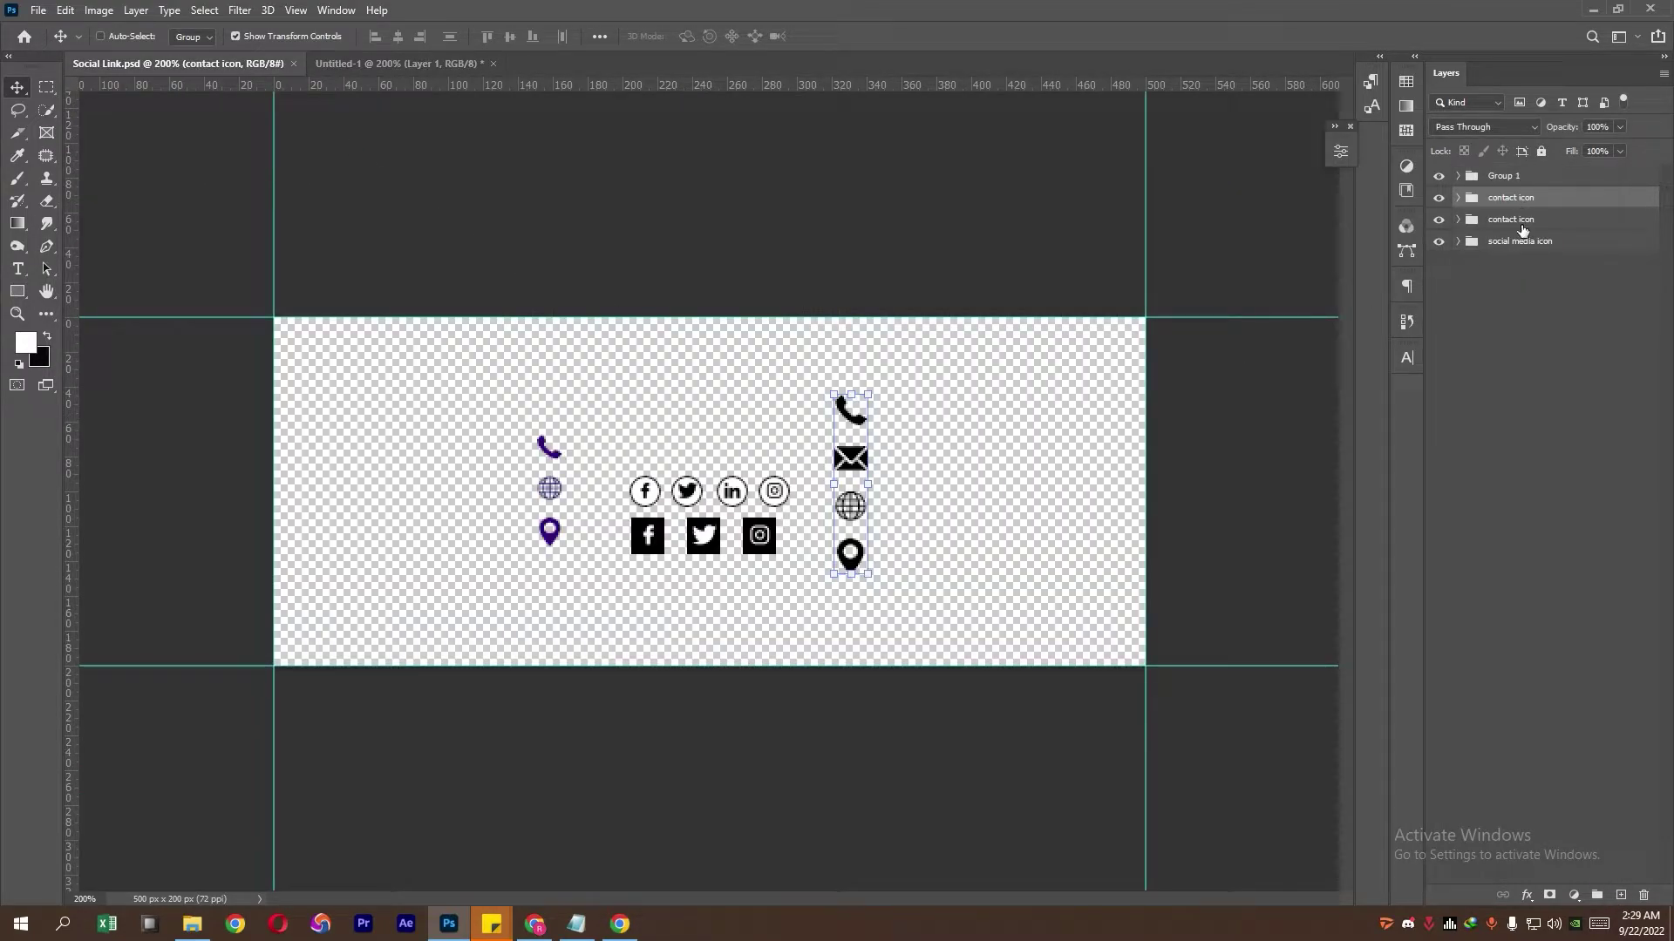
pyautogui.press('ctrl')
pyautogui.moveTo(860, 468)
pyautogui.mouseDown()
pyautogui.moveTo(343, 106)
pyautogui.moveTo(784, 393)
pyautogui.mouseUp()
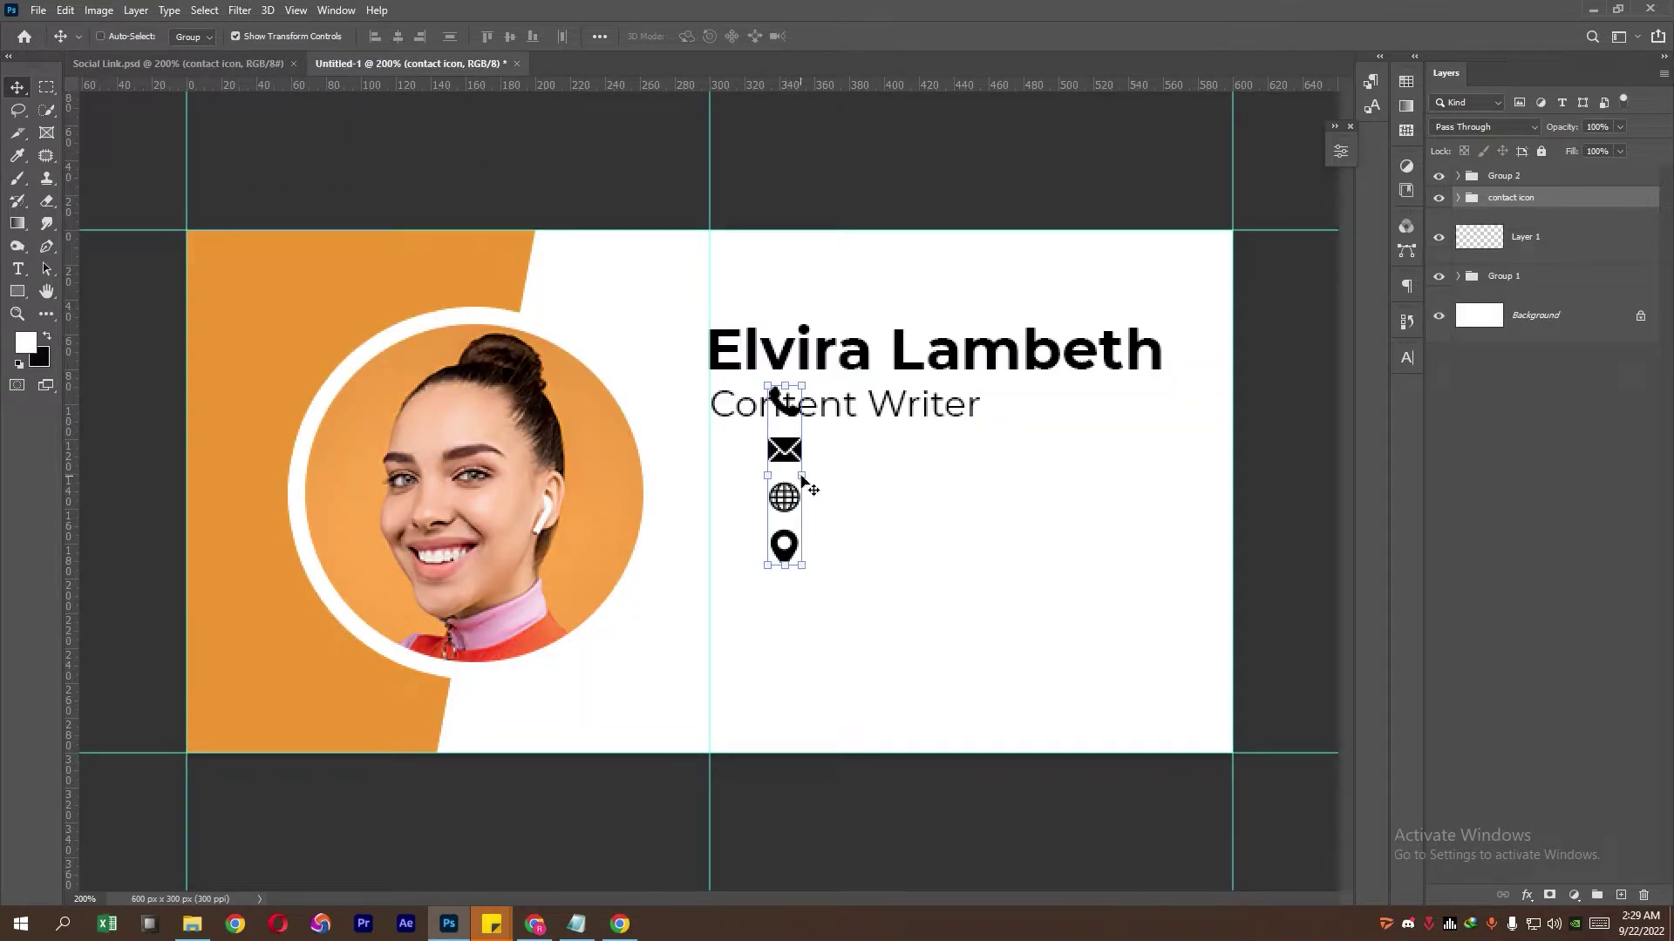
pyautogui.hotkey('ctrl', 't')
pyautogui.moveTo(789, 449); pyautogui.dragTo(733, 517)
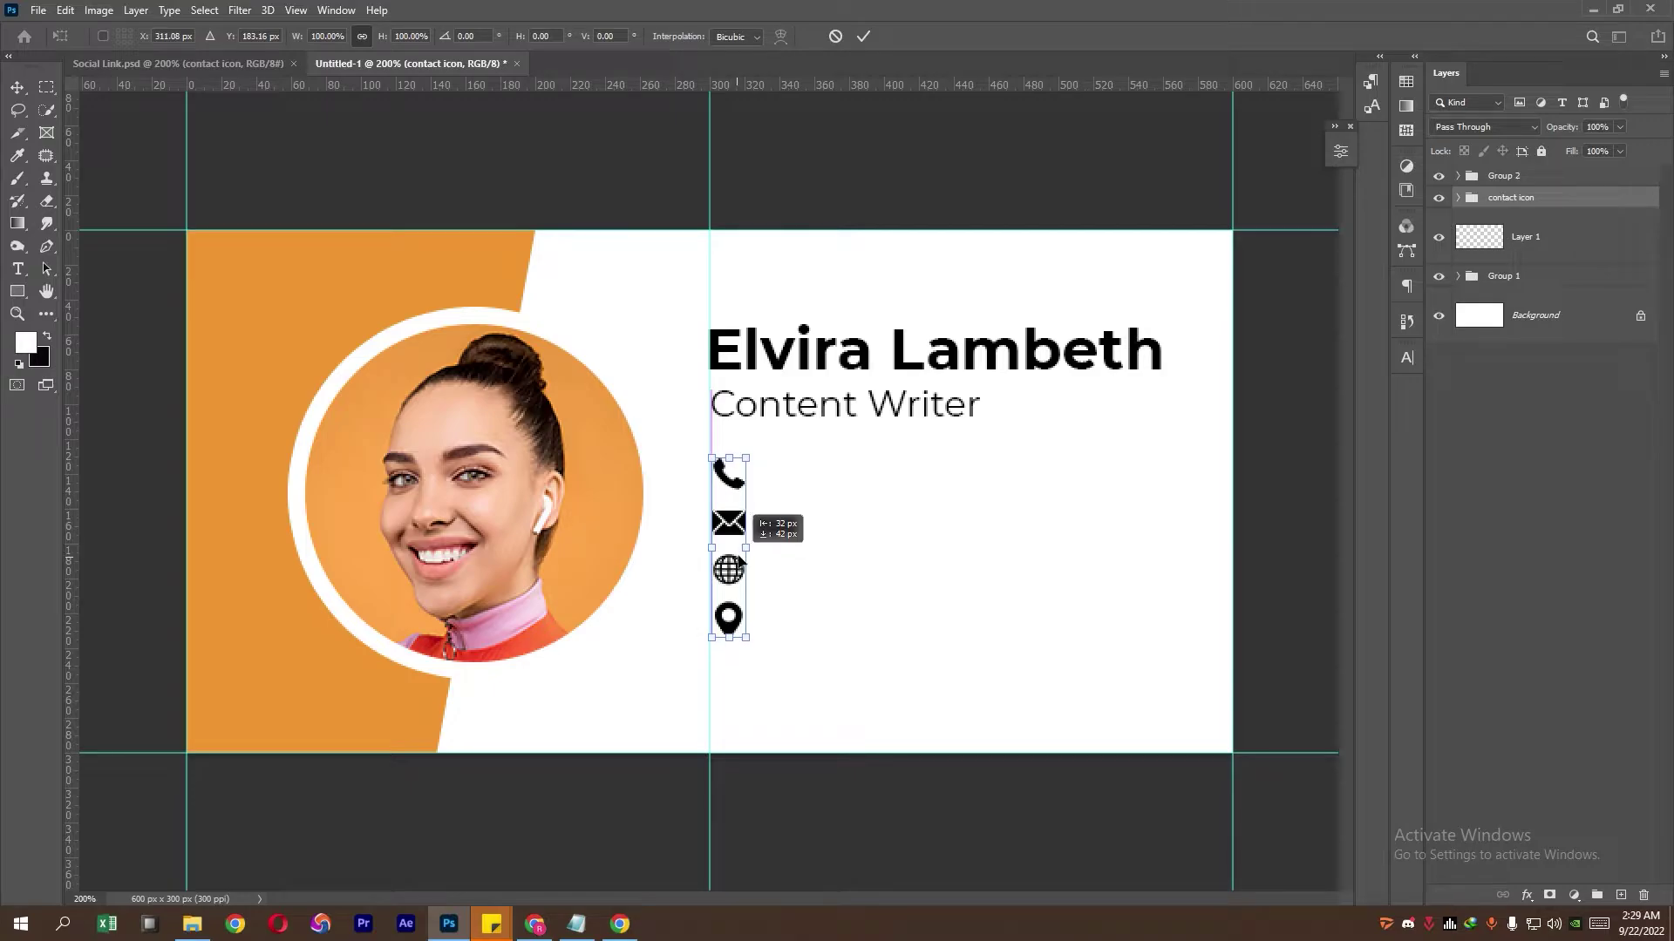
pyautogui.moveTo(735, 555); pyautogui.dragTo(740, 553)
pyautogui.press('Return')
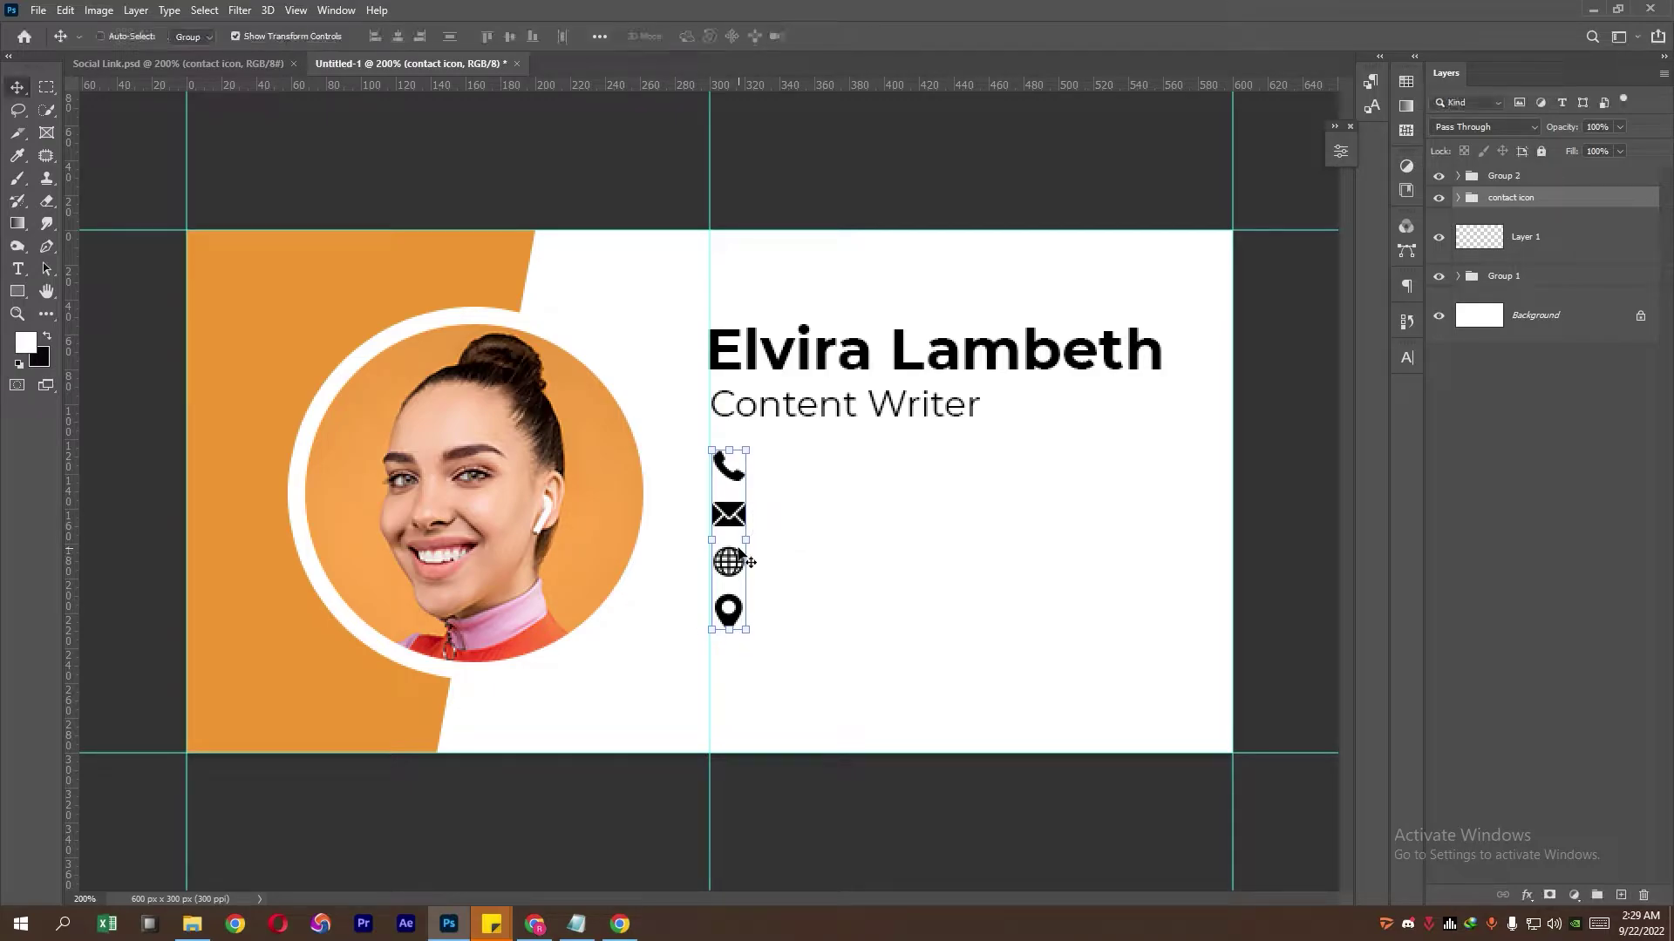
# Step: Paste the phone number from the notes as a new text line by the phone icon
pyautogui.click(21, 269)
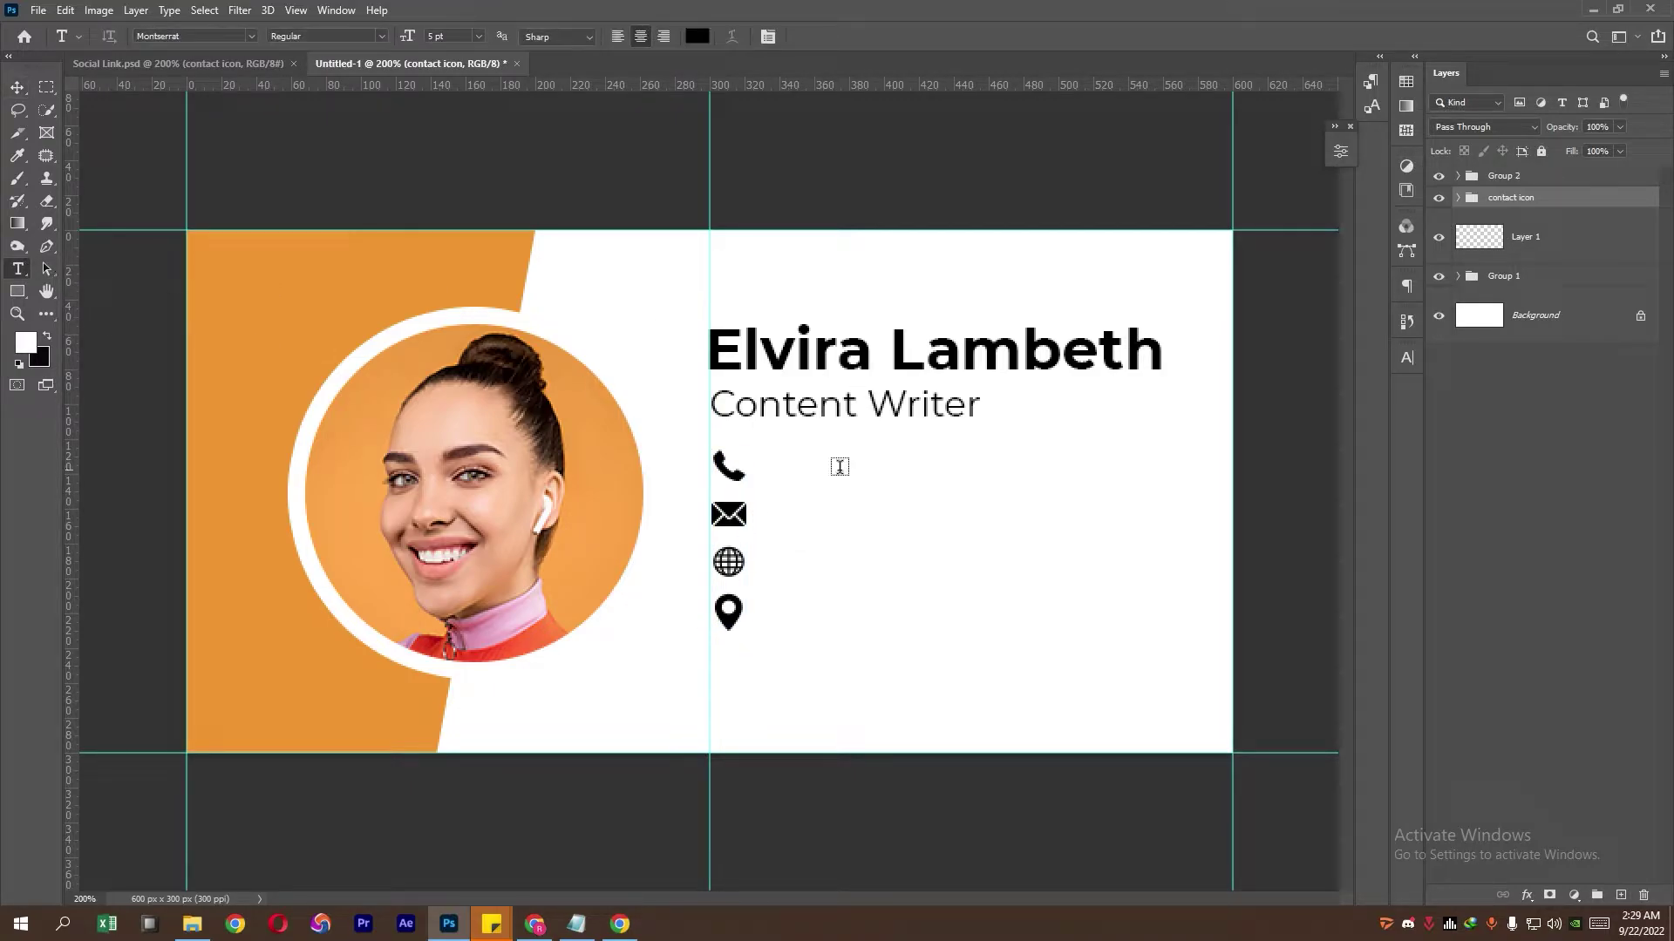
pyautogui.click(782, 471)
pyautogui.click(576, 923)
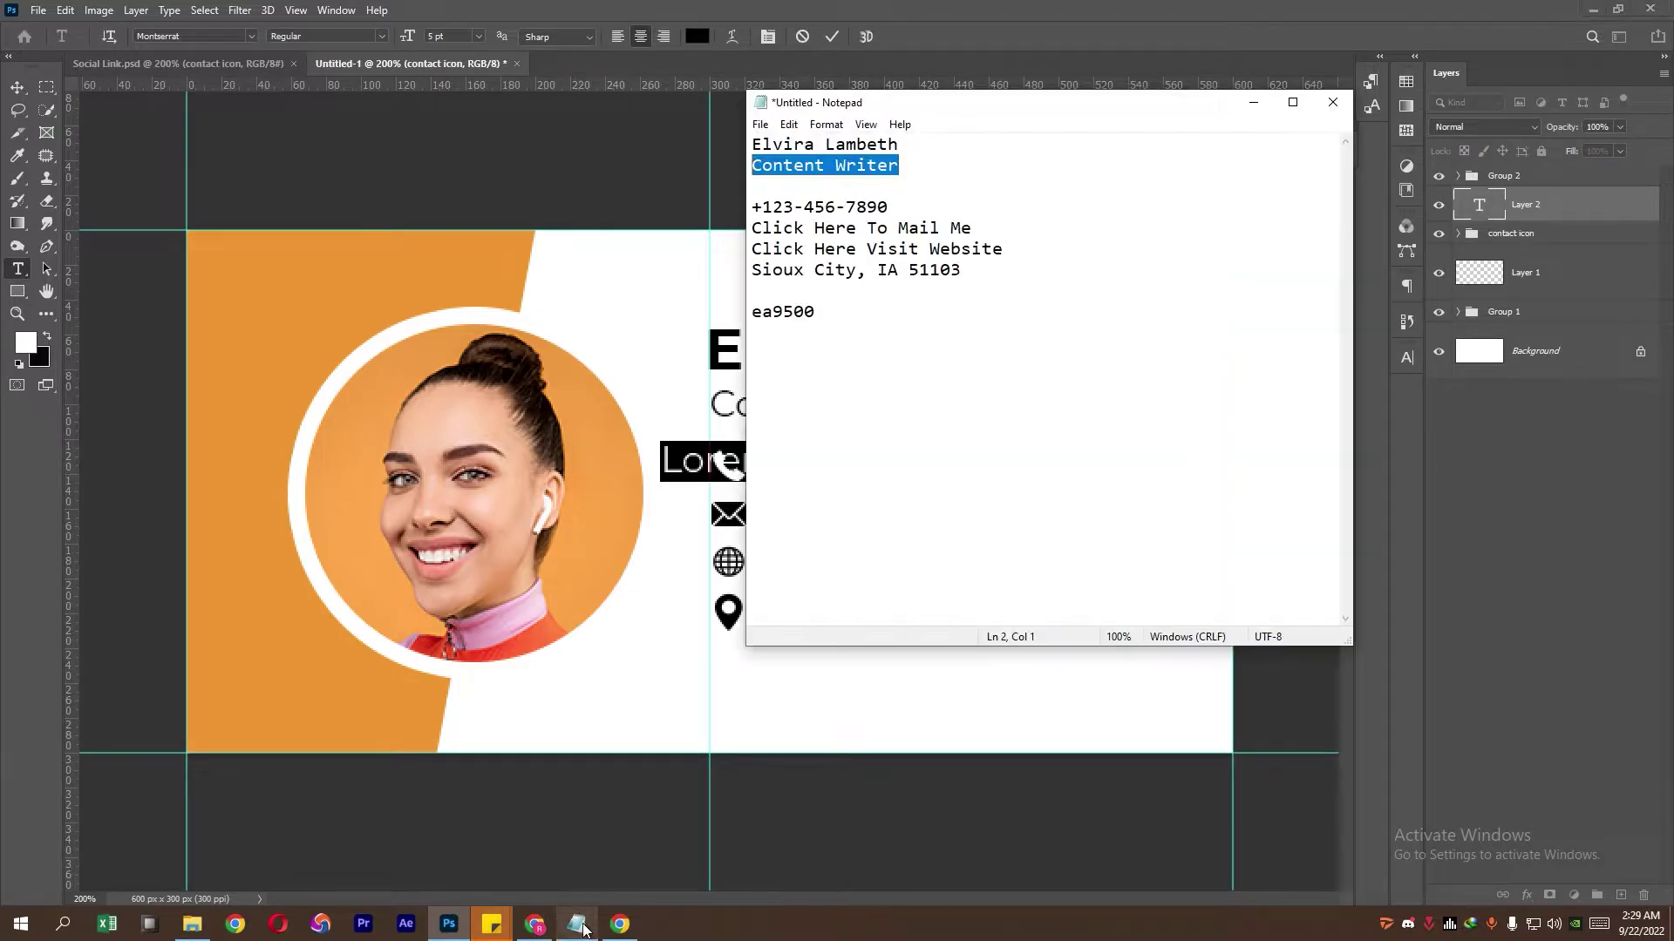
pyautogui.moveTo(889, 207); pyautogui.dragTo(610, 213)
pyautogui.hotkey('ctrl', 'c')
pyautogui.hotkey('alt', 'Tab')
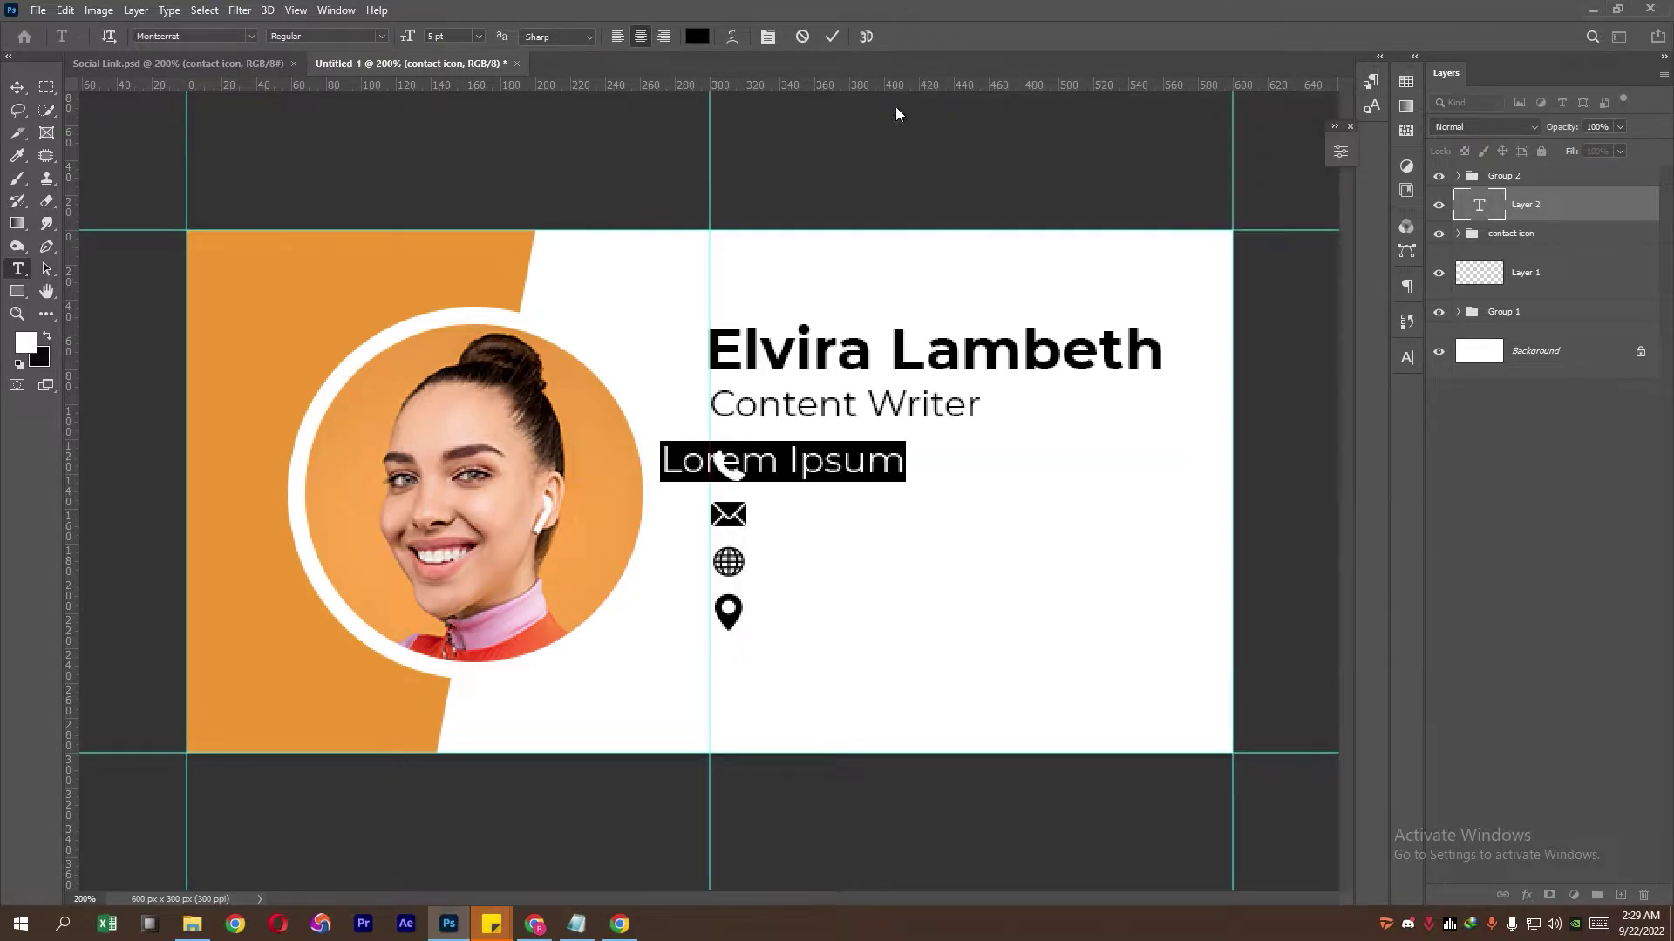
pyautogui.hotkey('ctrl', 'v')
pyautogui.click(17, 88)
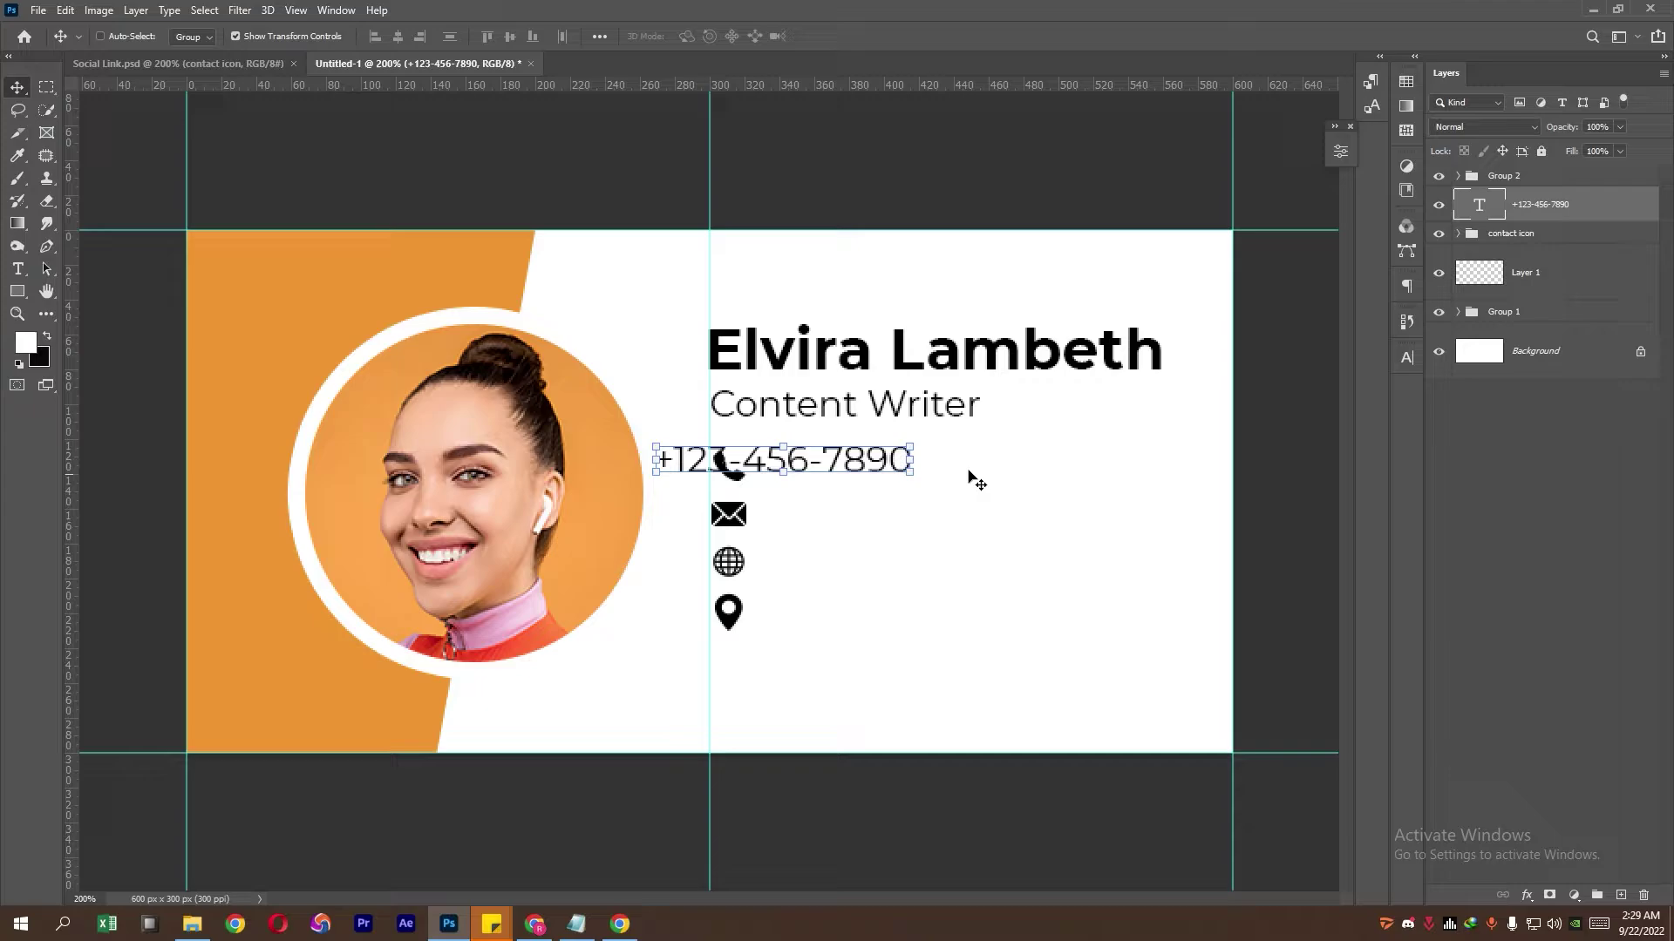
# Step: Set the phone number to Roboto Regular 4 pt and place it beside the phone icon
pyautogui.click(1407, 357)
pyautogui.click(1303, 383)
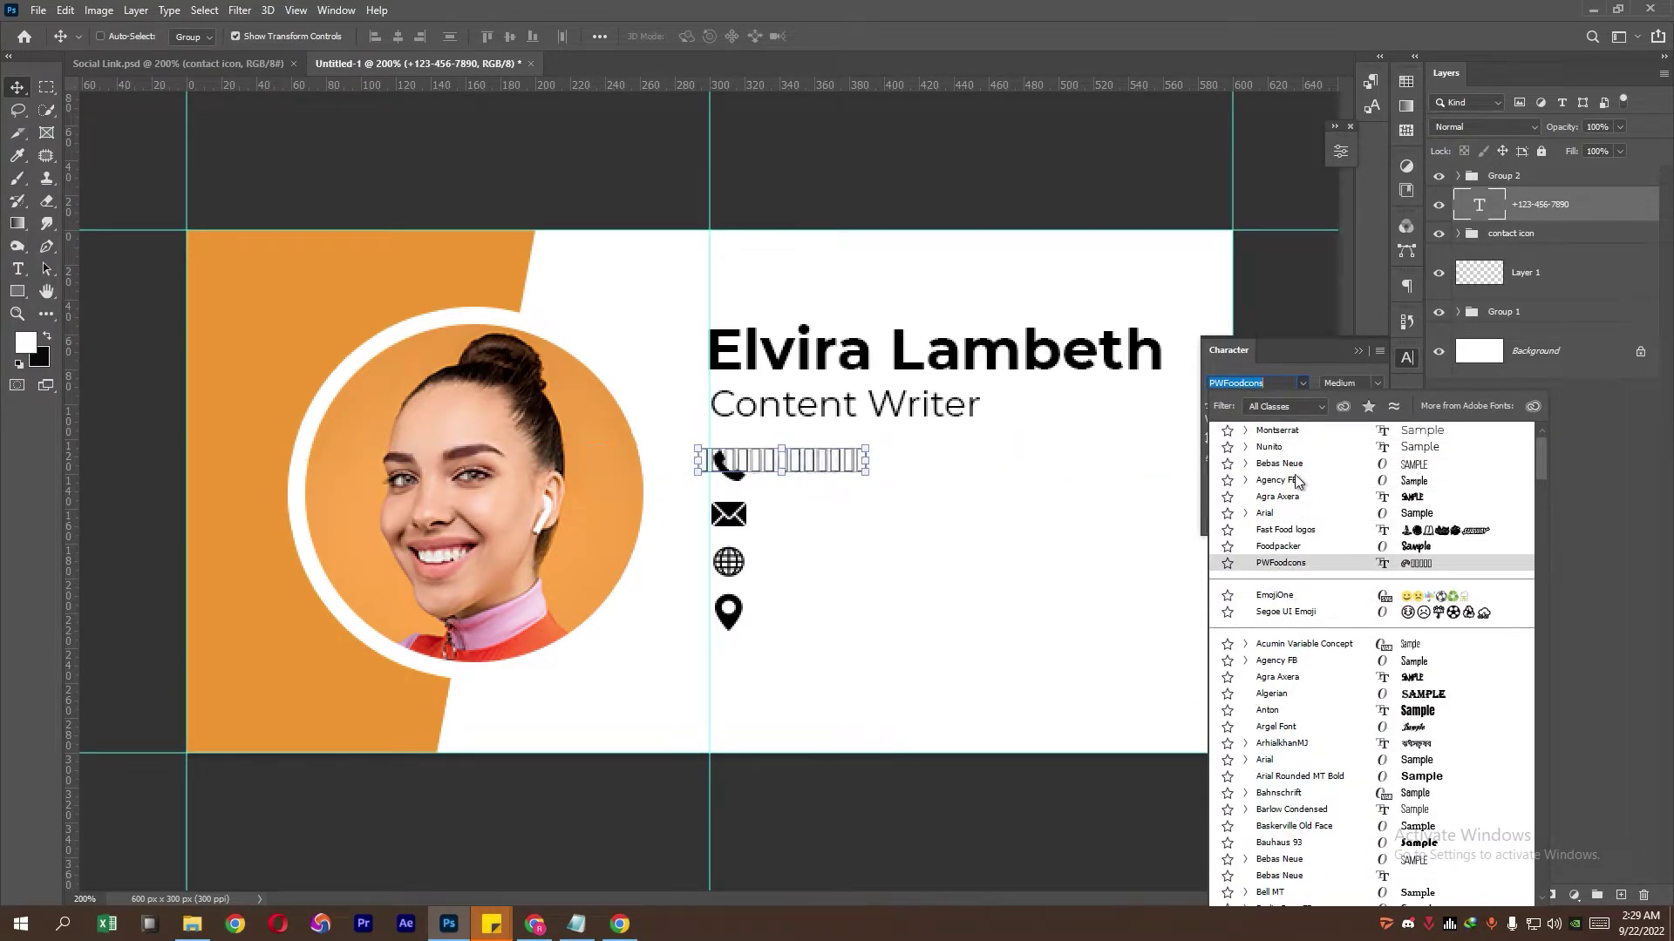
pyautogui.write('Roboto')
pyautogui.press('Return')
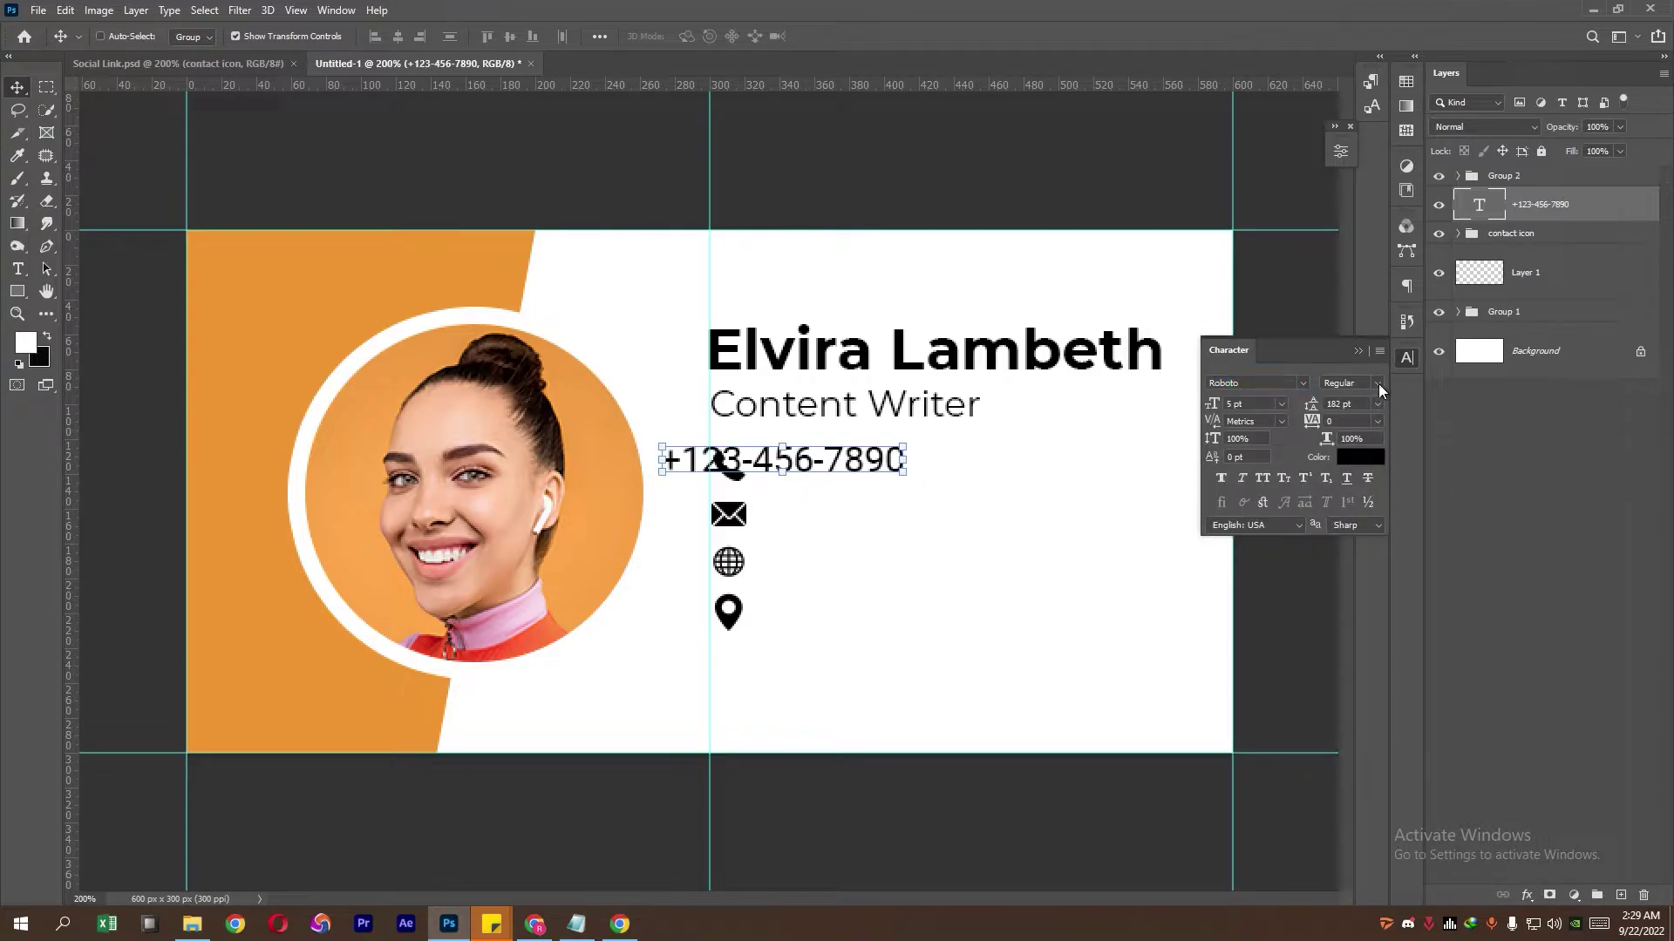
pyautogui.click(1379, 385)
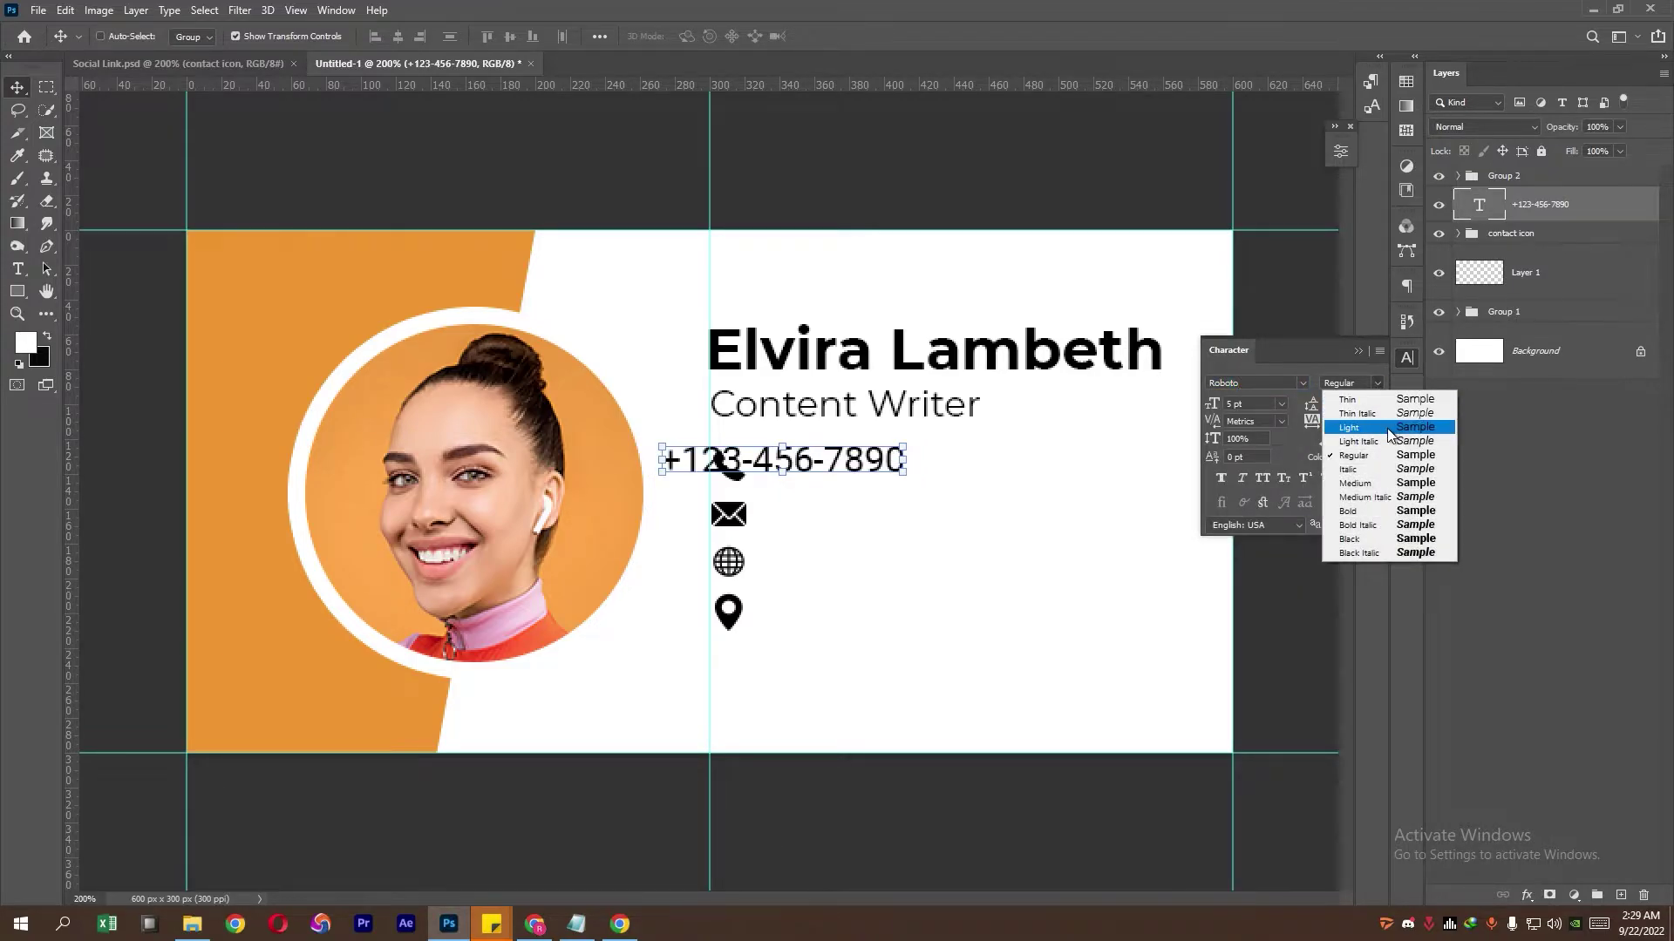
pyautogui.click(1393, 455)
pyautogui.click(1273, 407)
pyautogui.scroll(-1, 1273, 407)
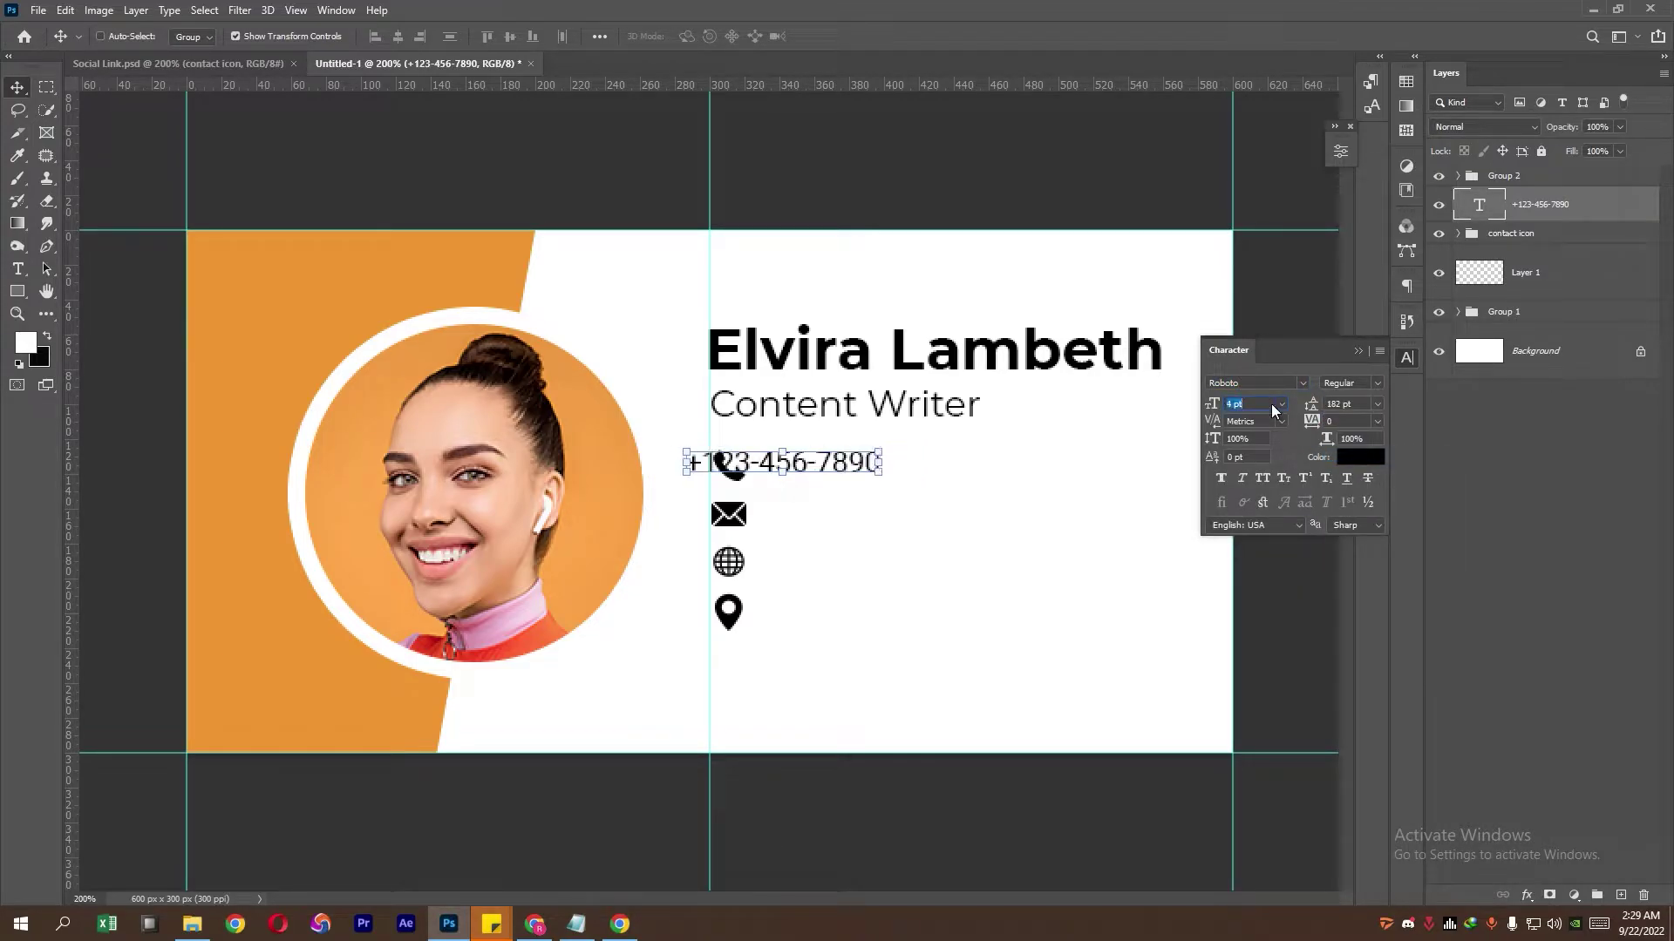
pyautogui.moveTo(850, 471); pyautogui.dragTo(930, 474)
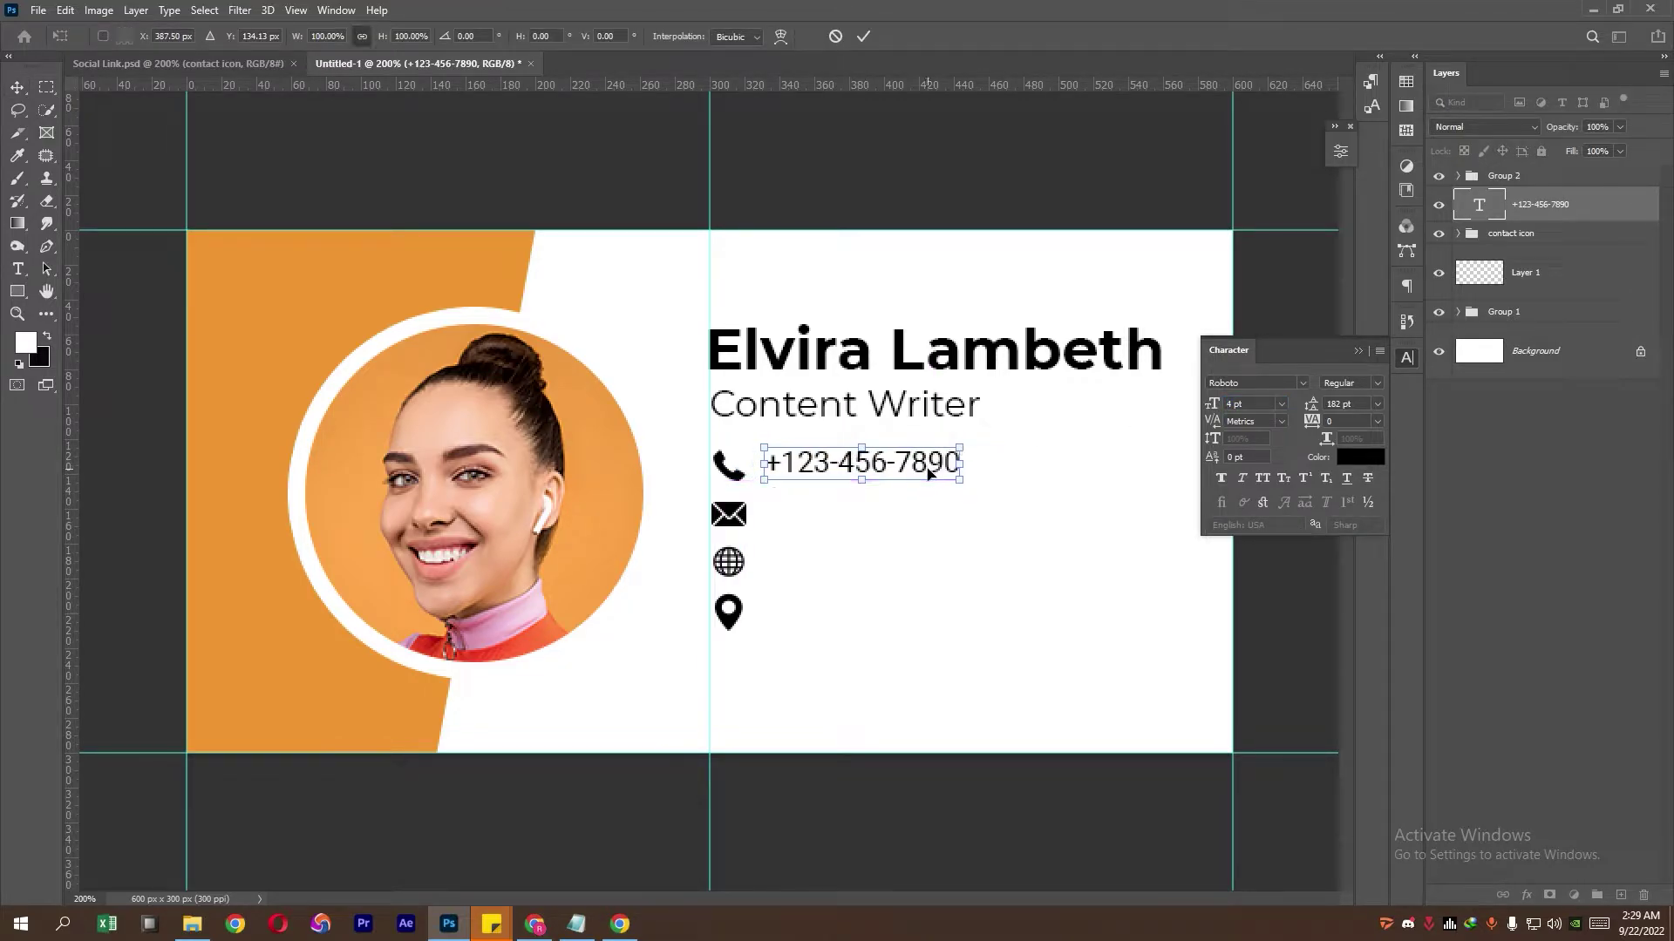
pyautogui.press('Return')
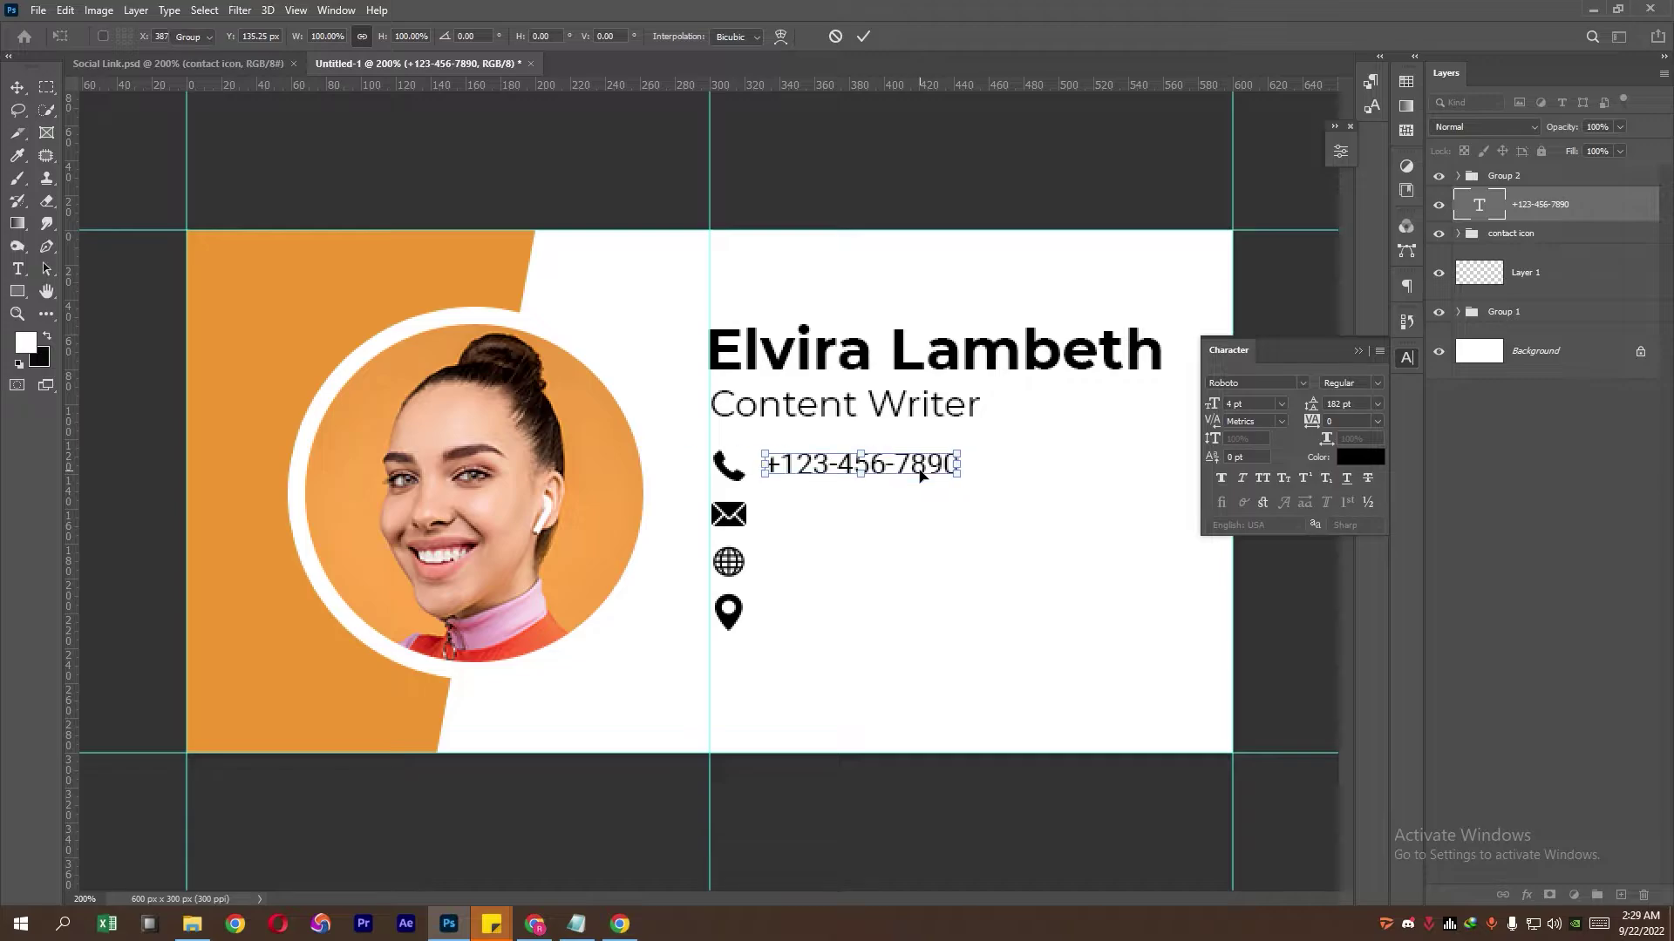
pyautogui.click(1358, 352)
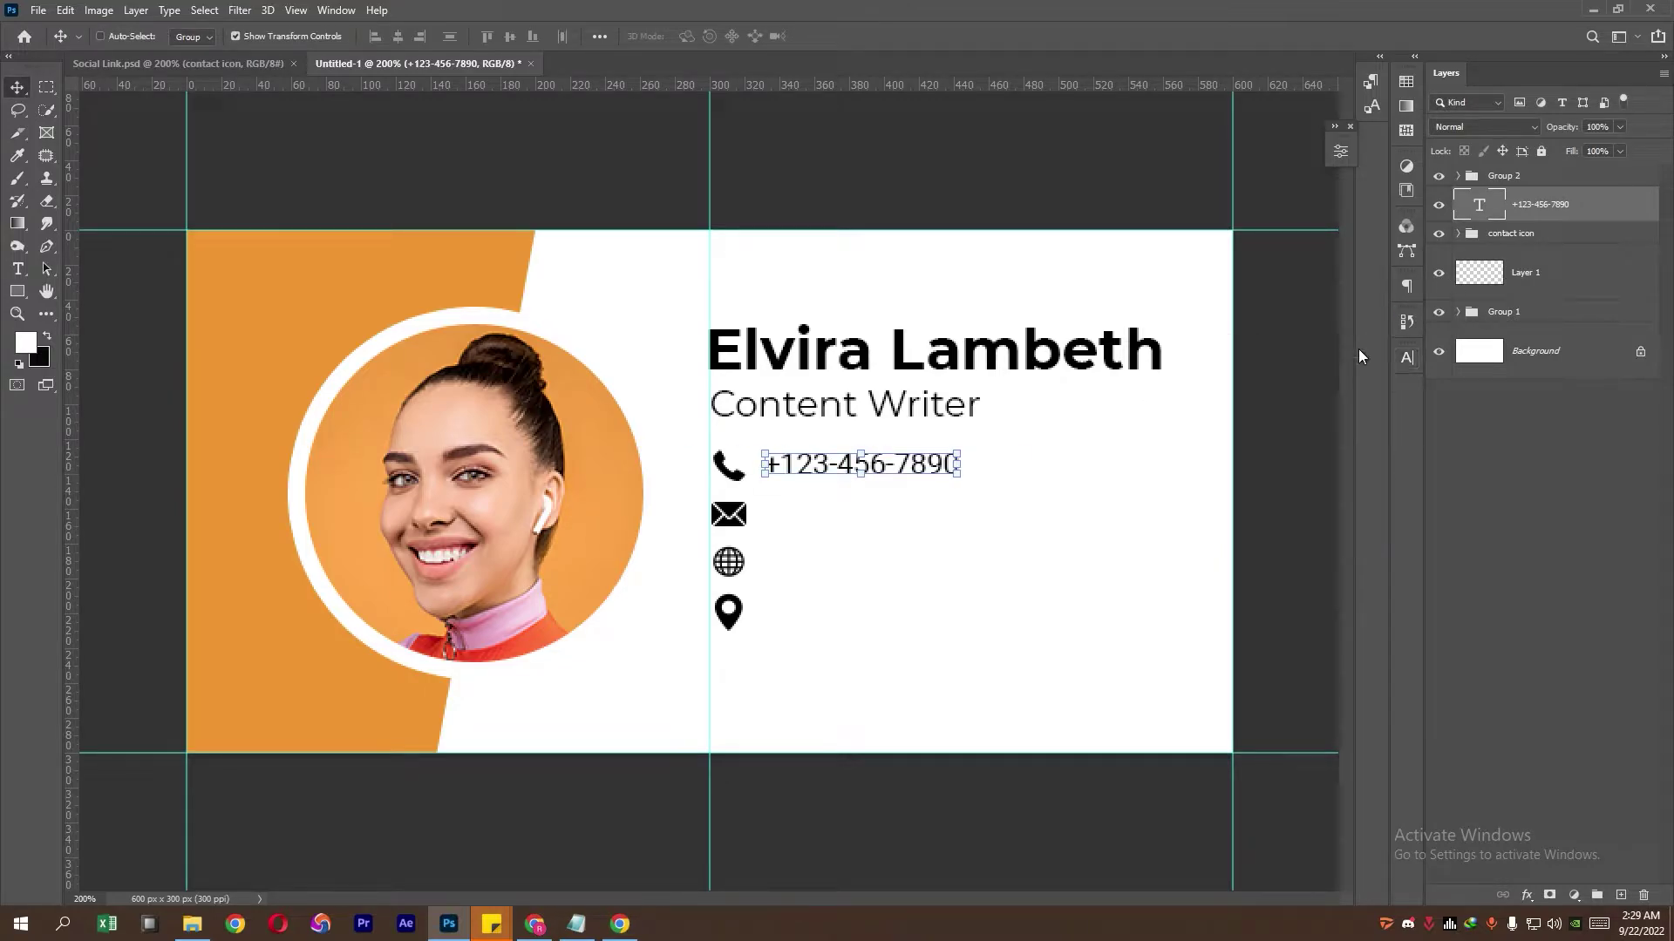
# Step: Add the 'Click Here To Mail Me' text line beside the envelope icon
pyautogui.click(17, 269)
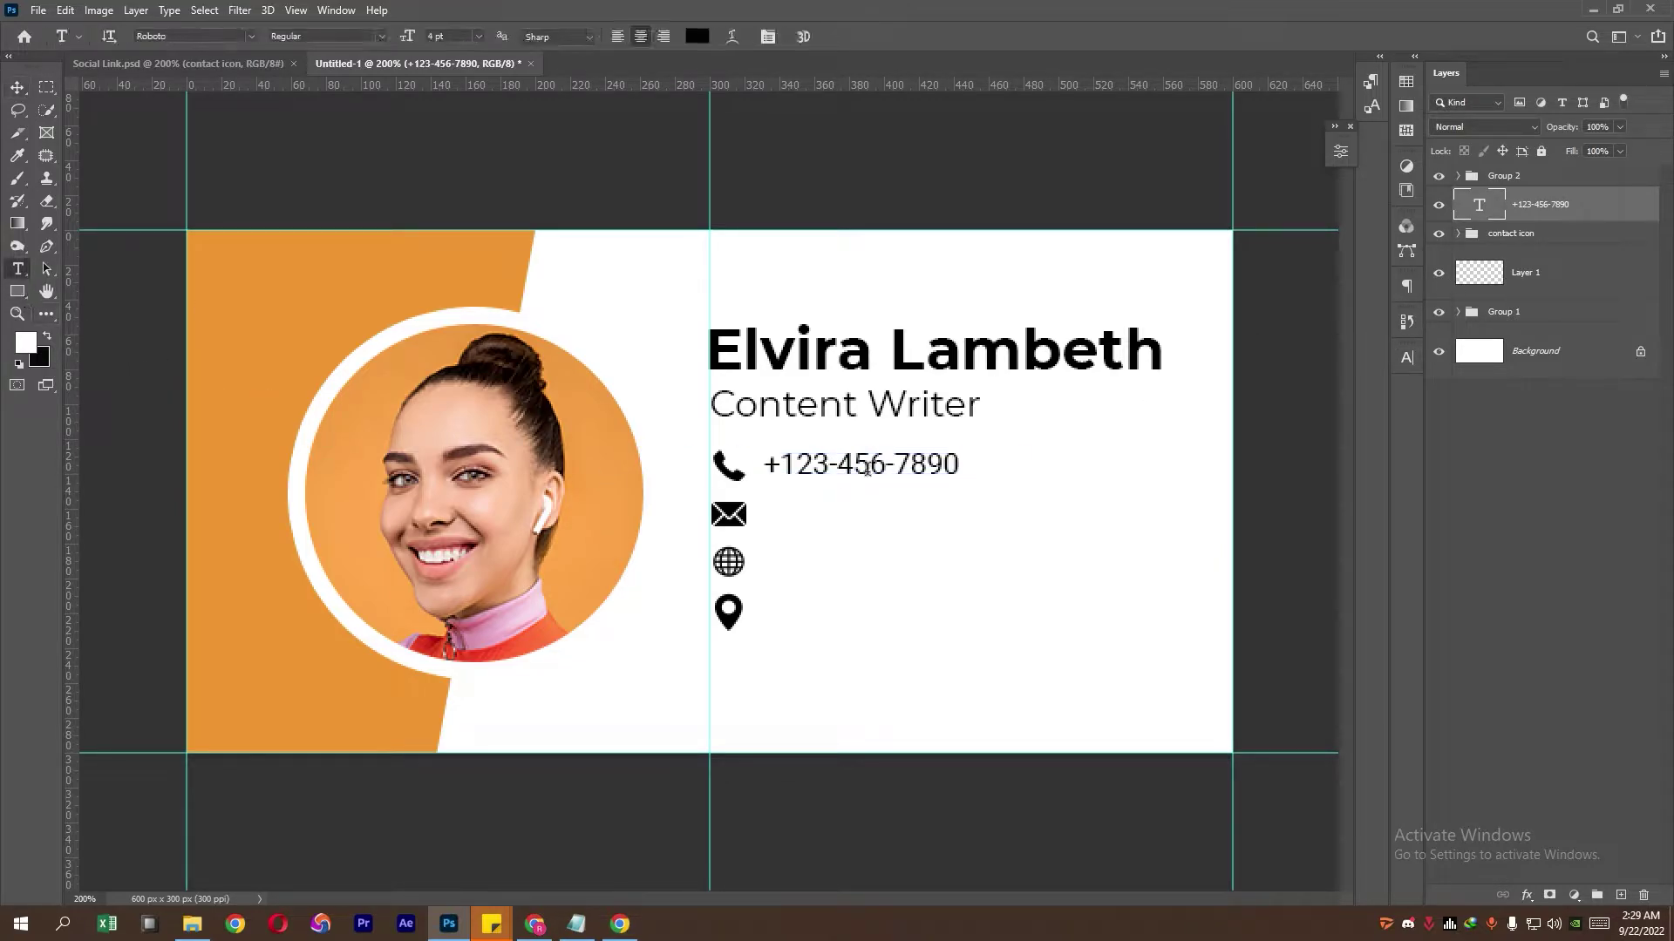
pyautogui.click(769, 523)
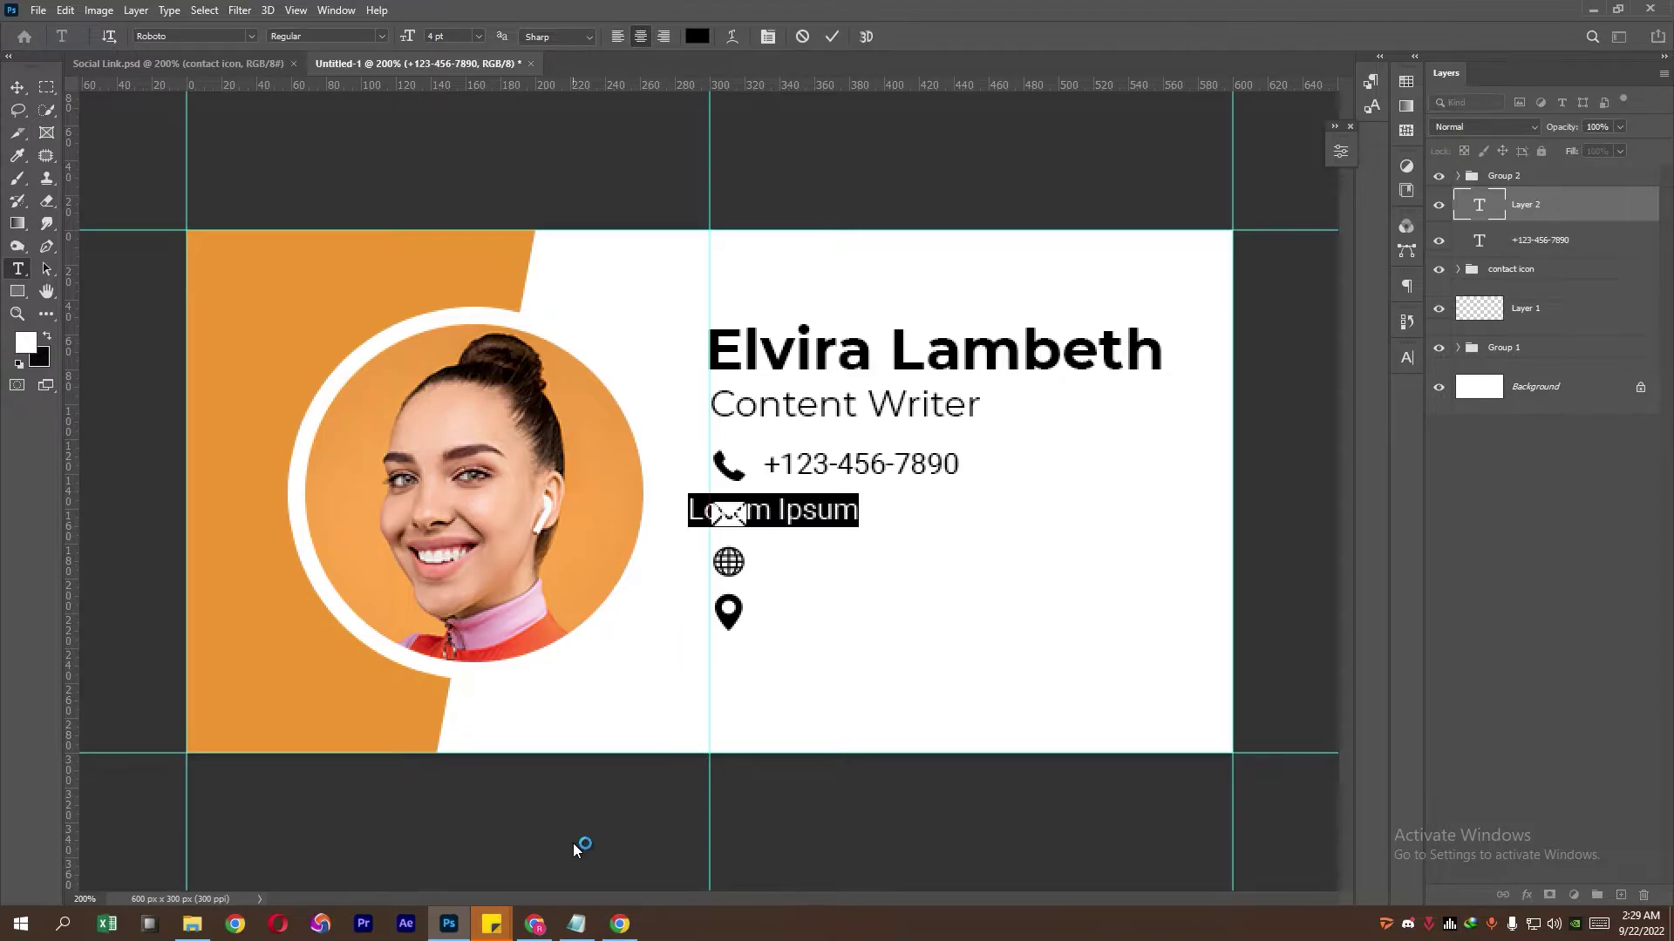
pyautogui.click(576, 924)
pyautogui.moveTo(973, 229); pyautogui.dragTo(627, 234)
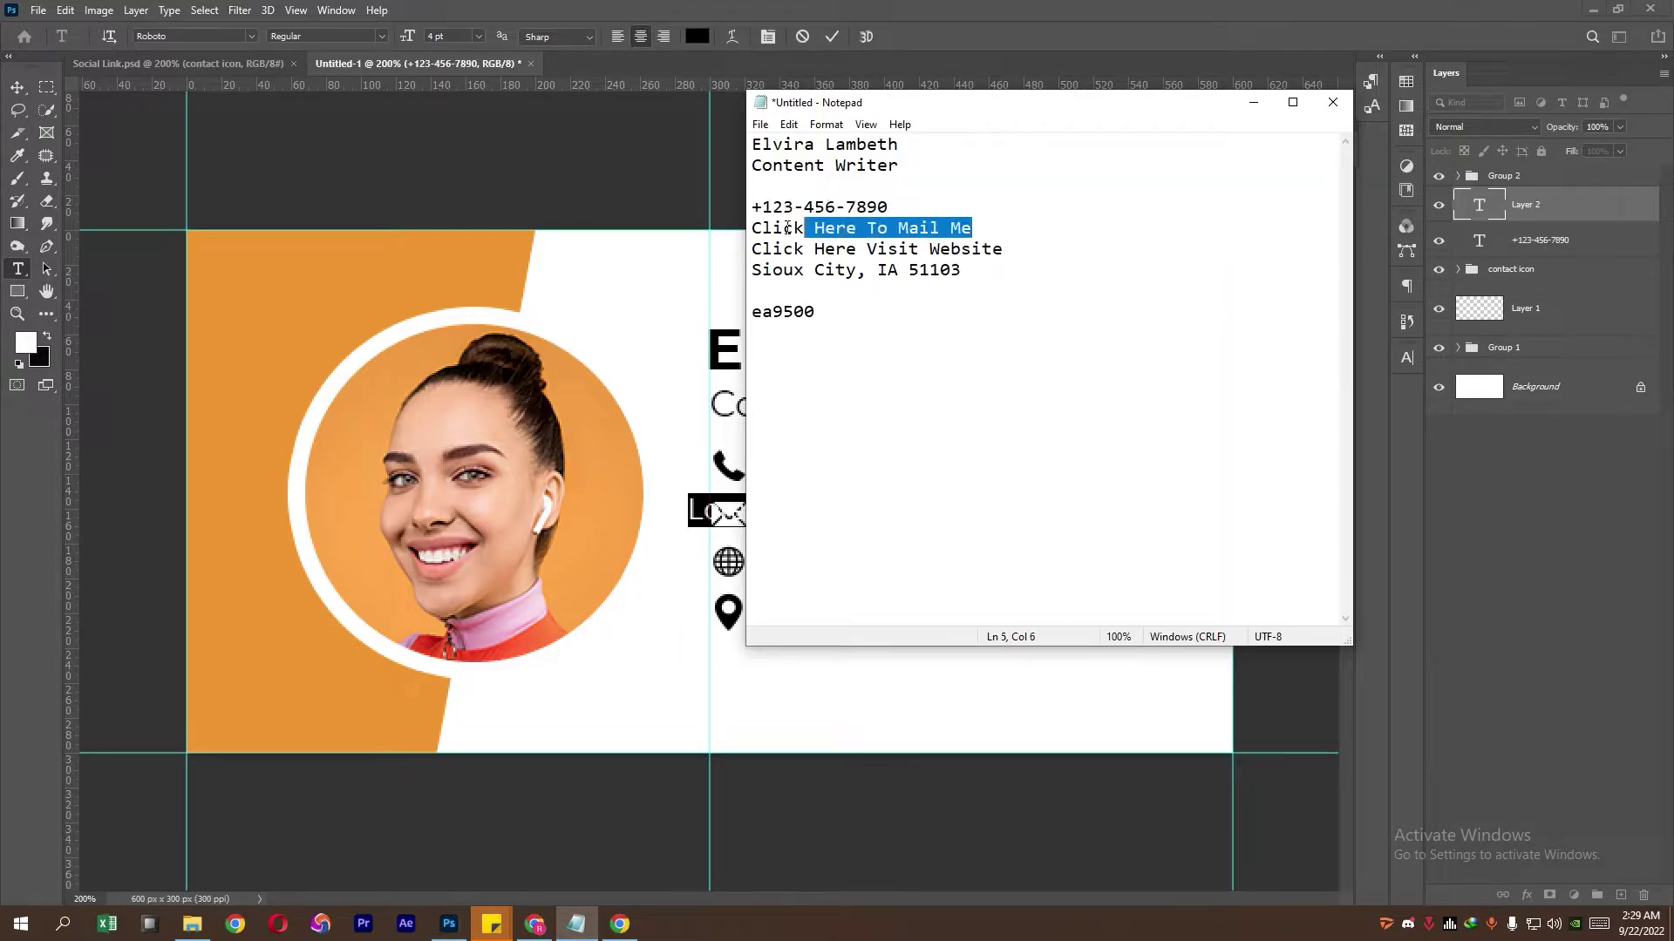
pyautogui.click(1000, 7)
pyautogui.write('Click Here To Mail Me')
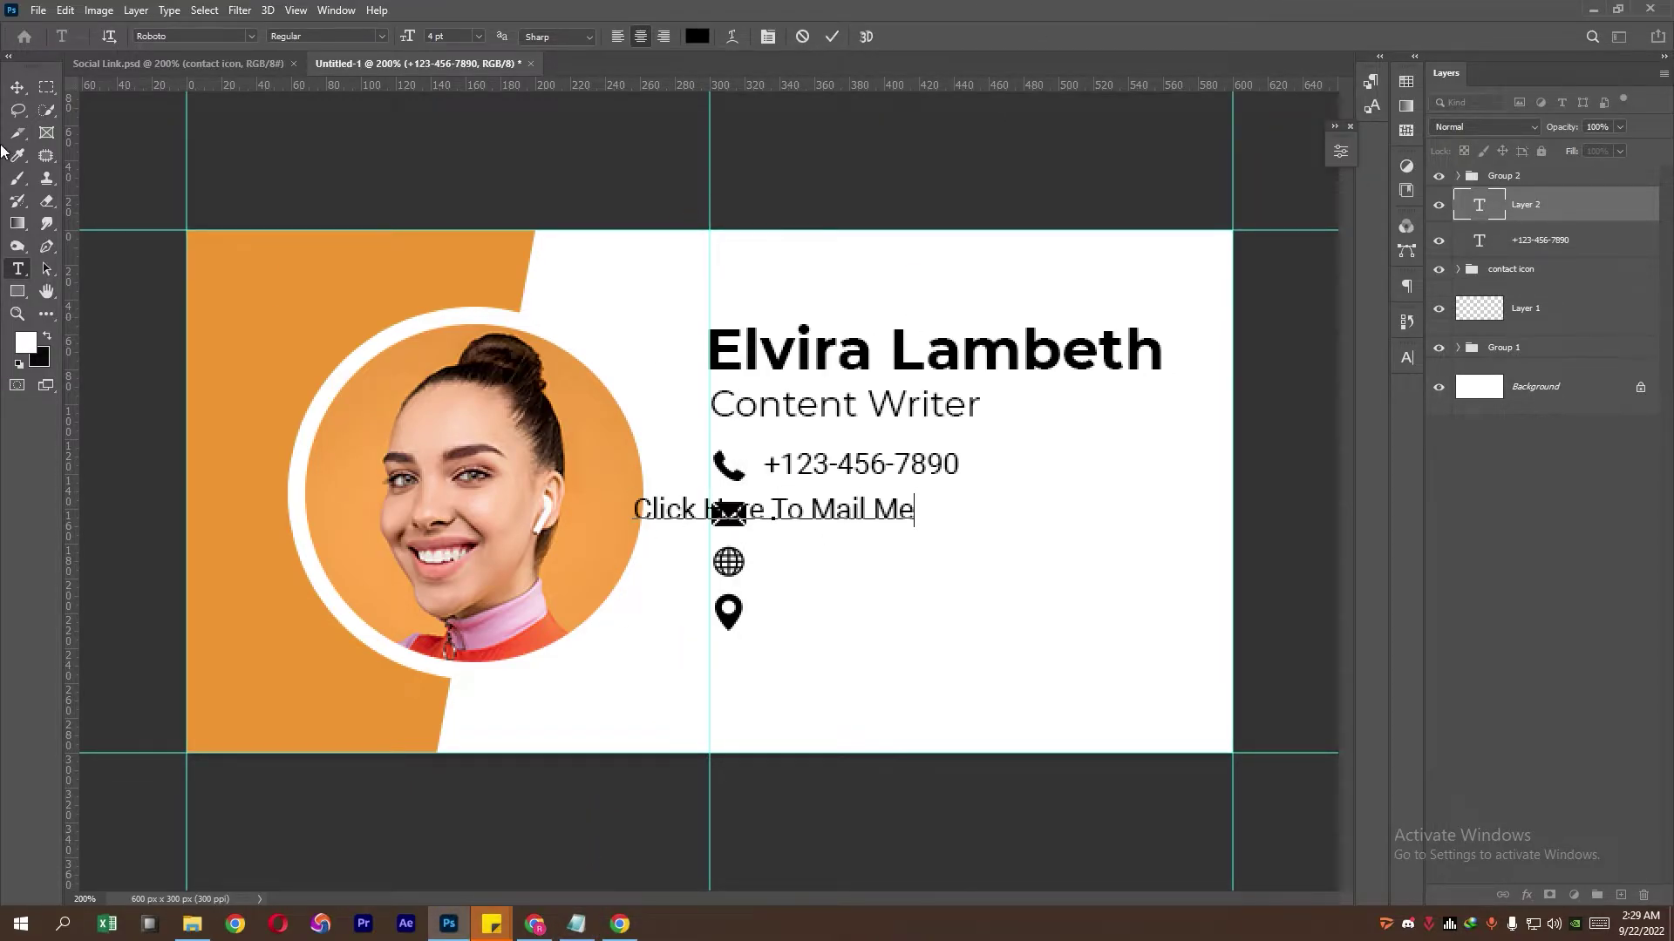
pyautogui.click(18, 87)
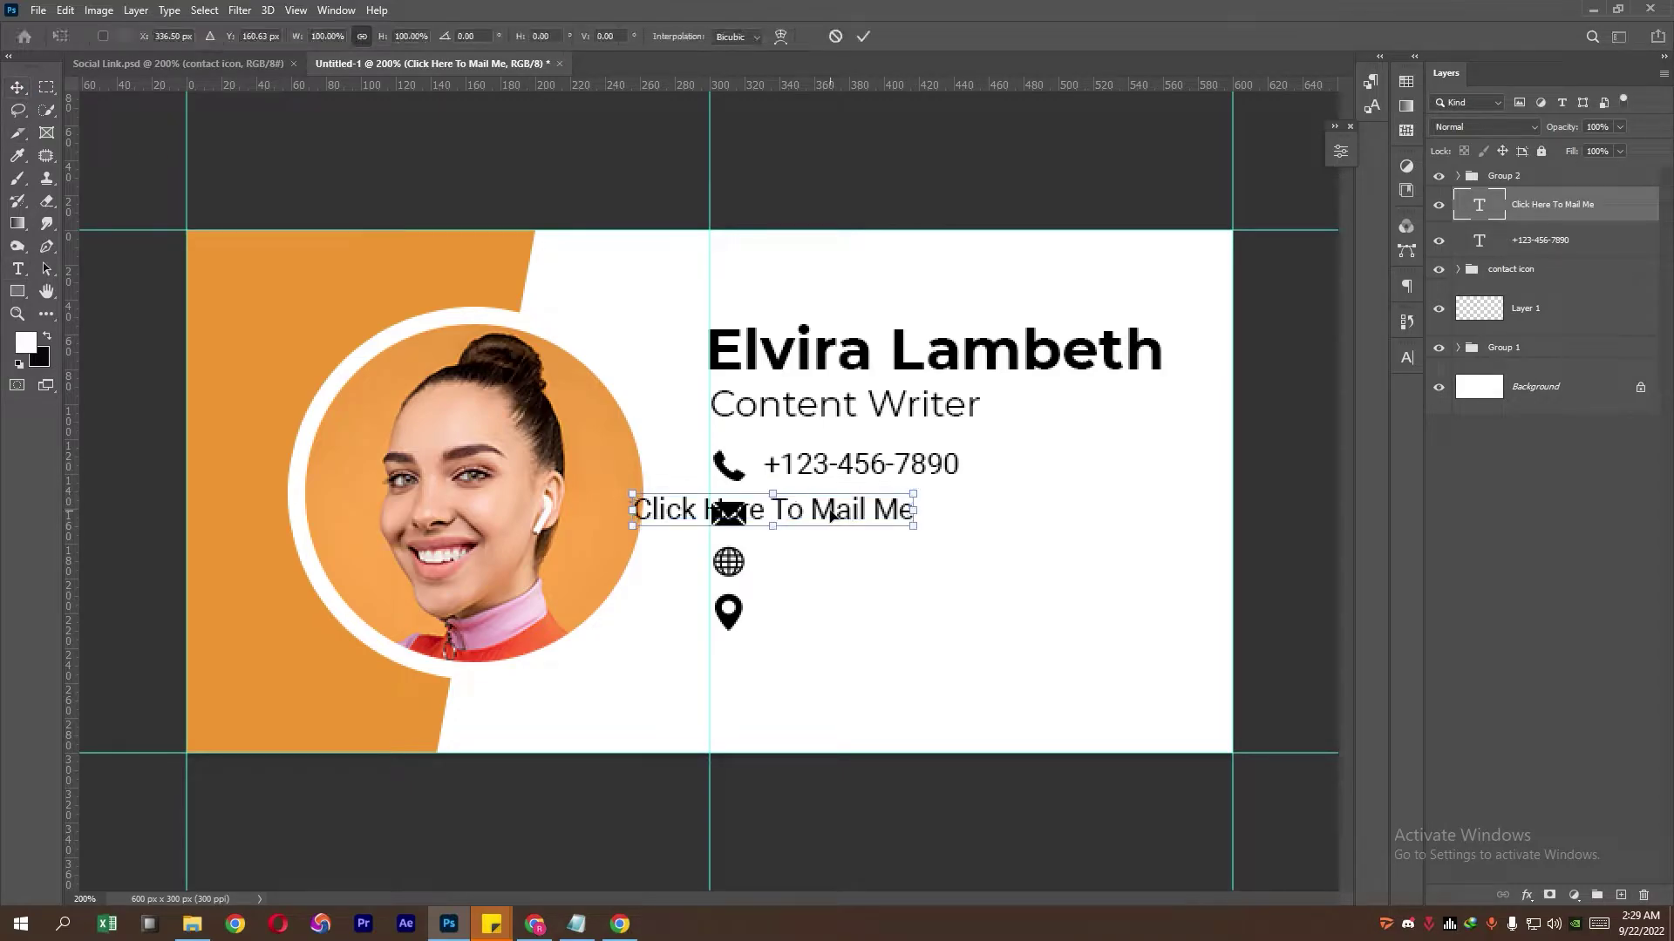
pyautogui.moveTo(834, 517); pyautogui.dragTo(966, 521)
pyautogui.press('Return')
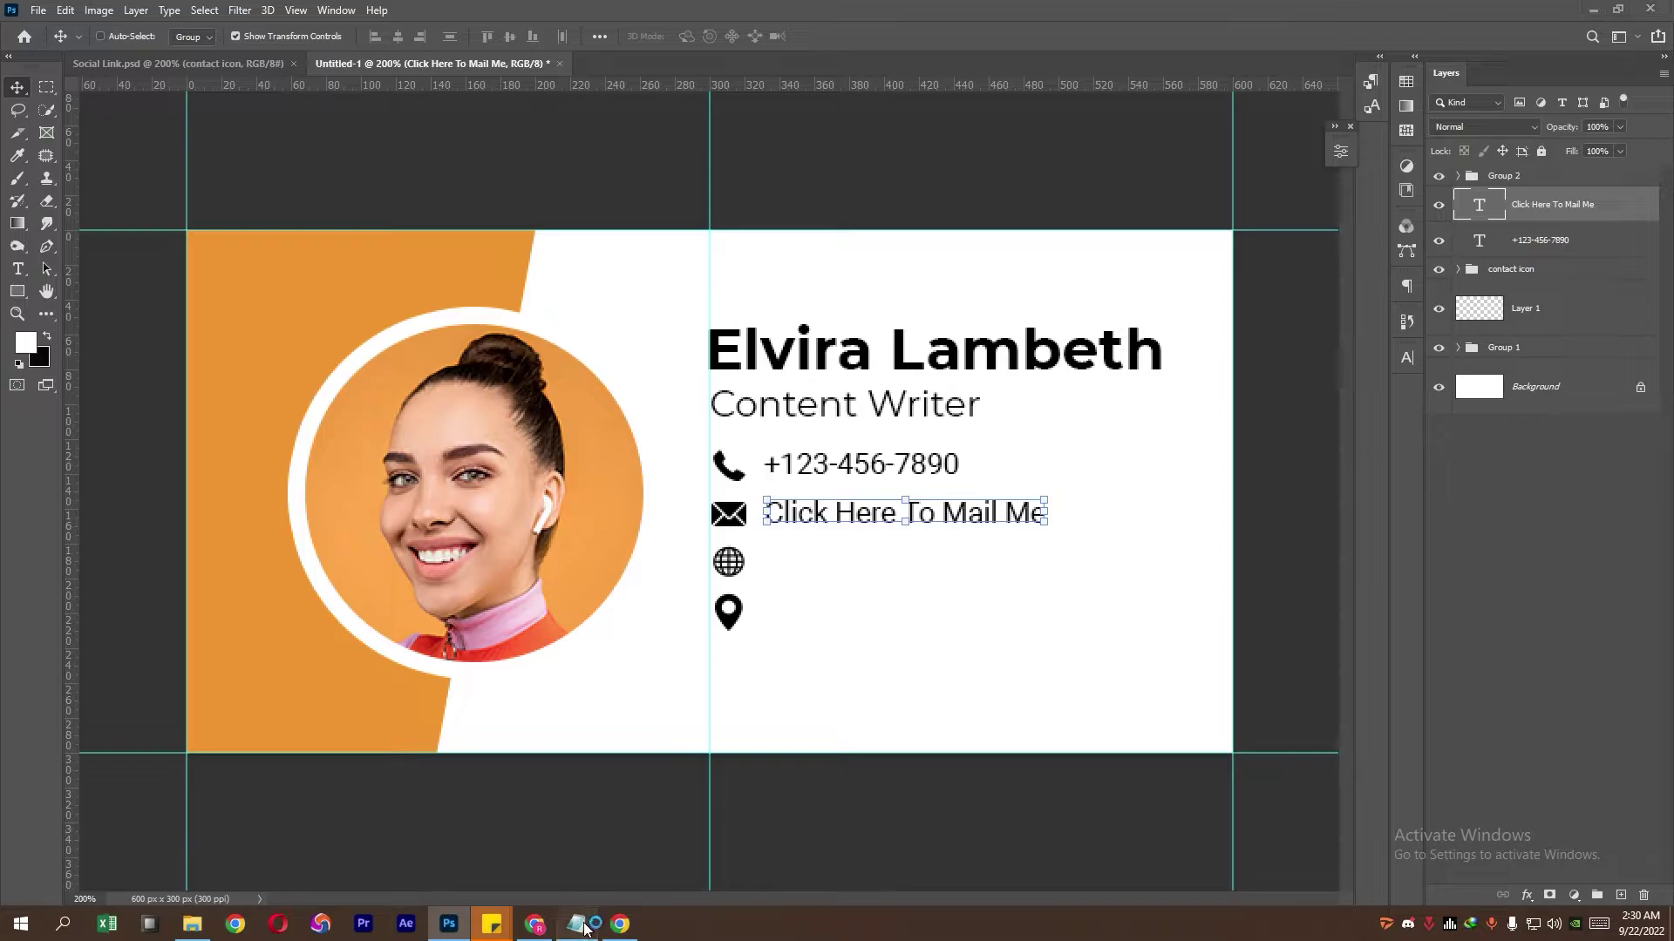
# Step: Add the 'Click Here Visit Website' text line beside the globe icon
pyautogui.click(576, 924)
pyautogui.click(1009, 251)
pyautogui.moveTo(1009, 251); pyautogui.dragTo(752, 249)
pyautogui.rightClick(831, 257)
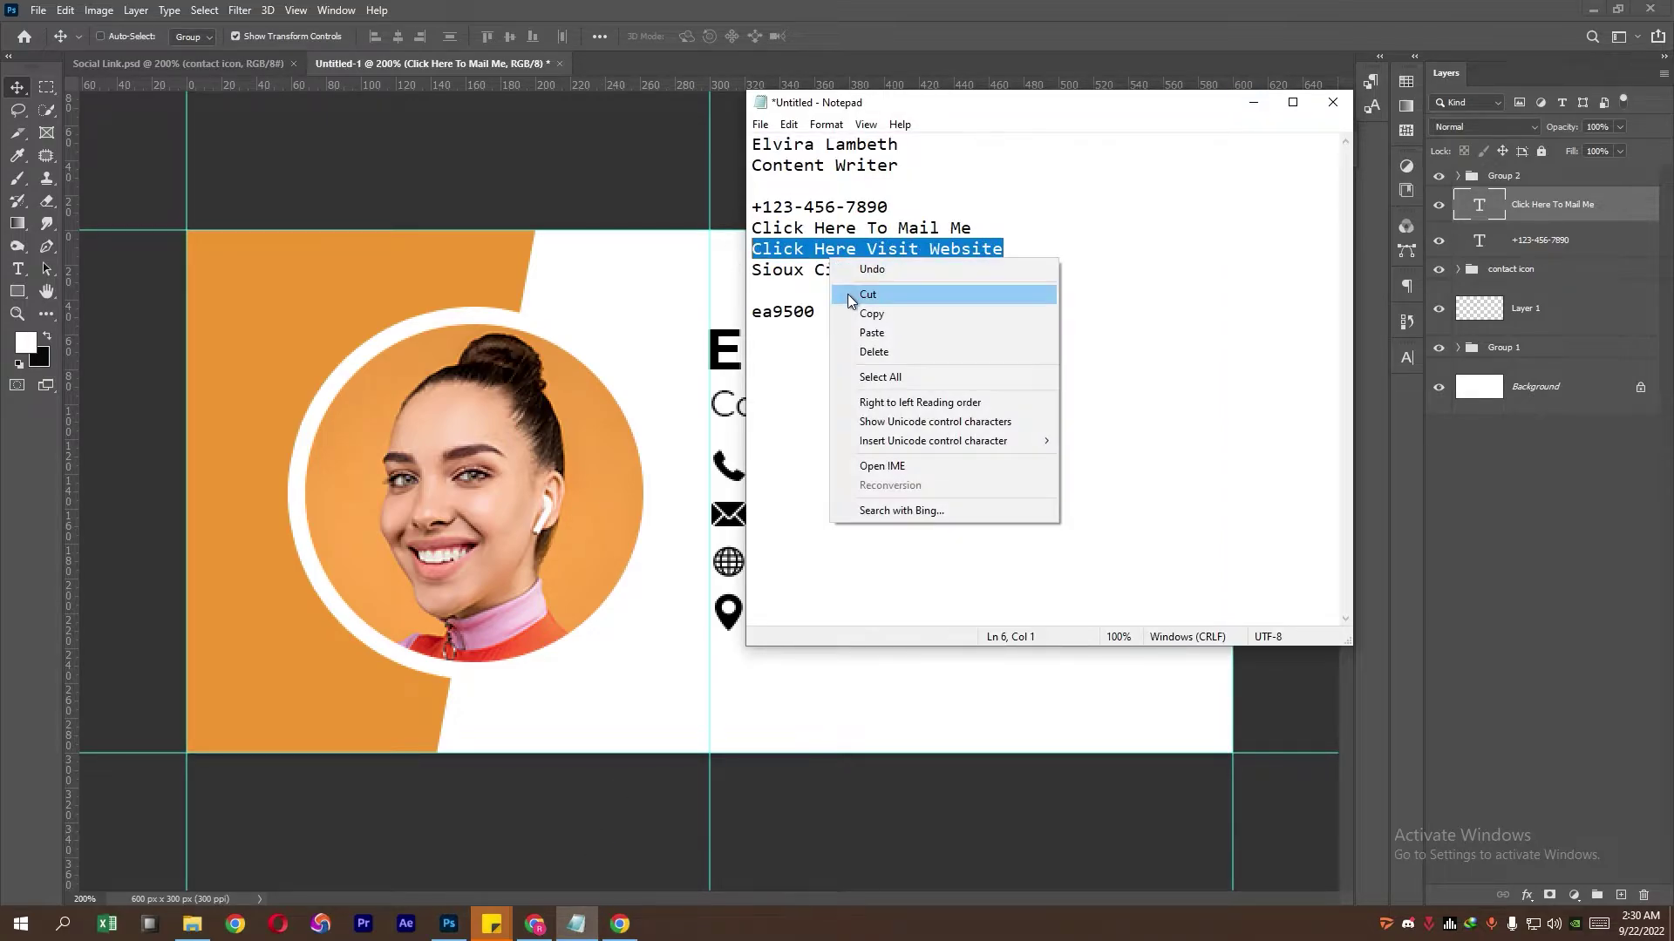
pyautogui.click(850, 310)
pyautogui.click(3, 155)
pyautogui.click(17, 269)
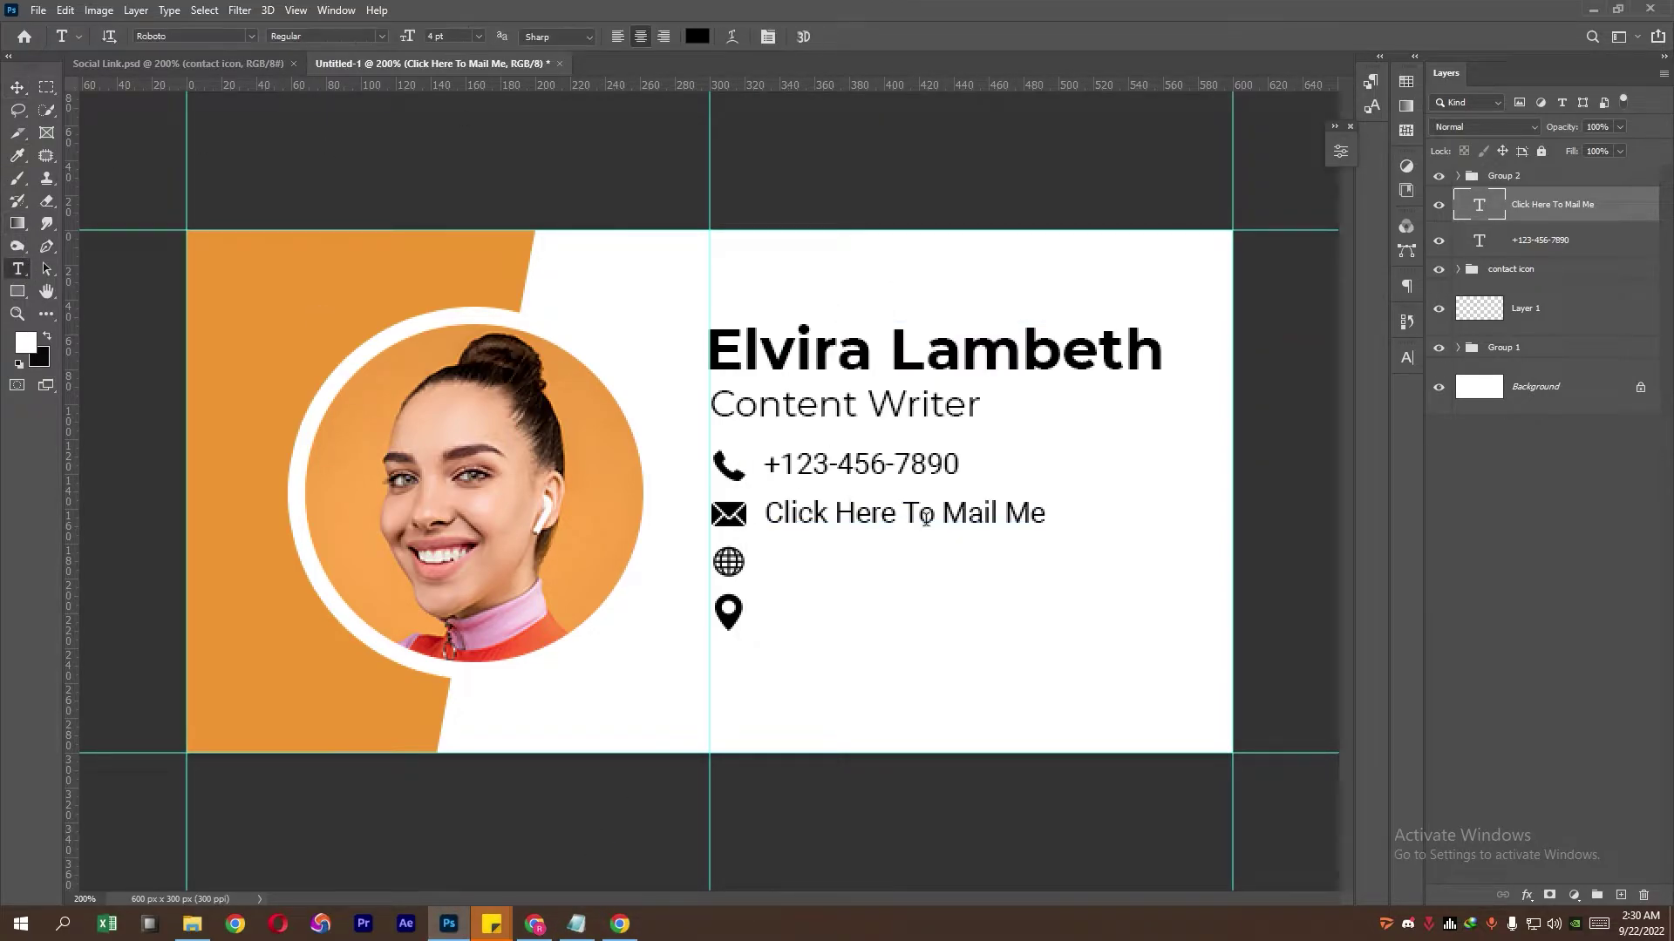
pyautogui.click(772, 563)
pyautogui.hotkey('ctrl', 'v')
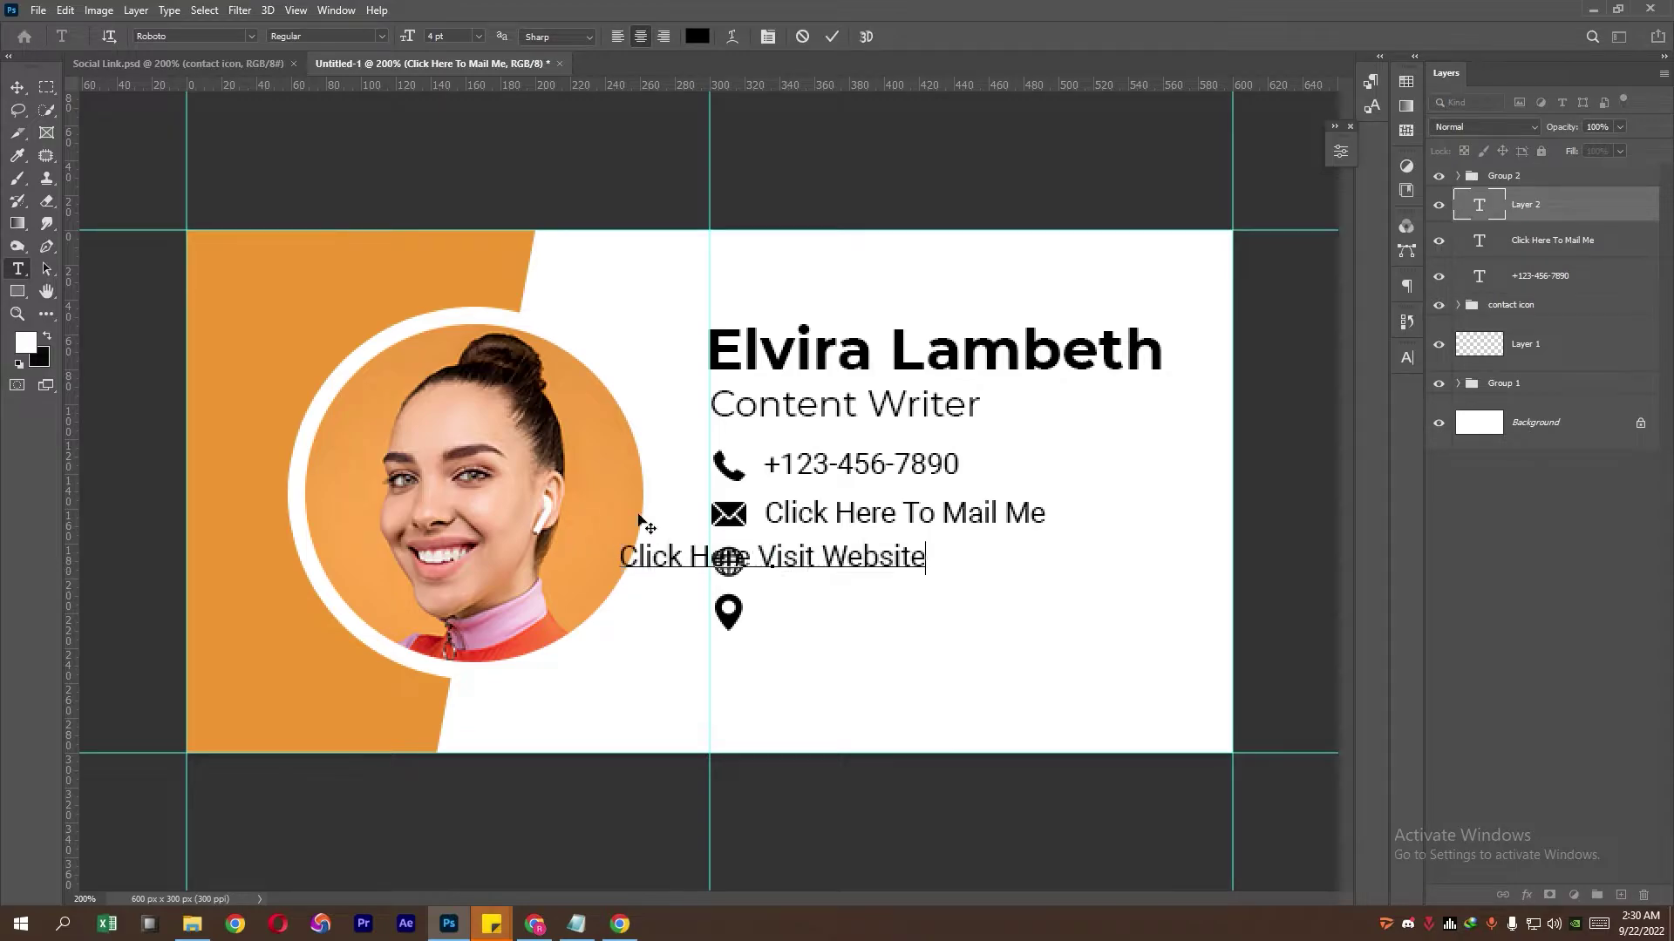
pyautogui.click(17, 87)
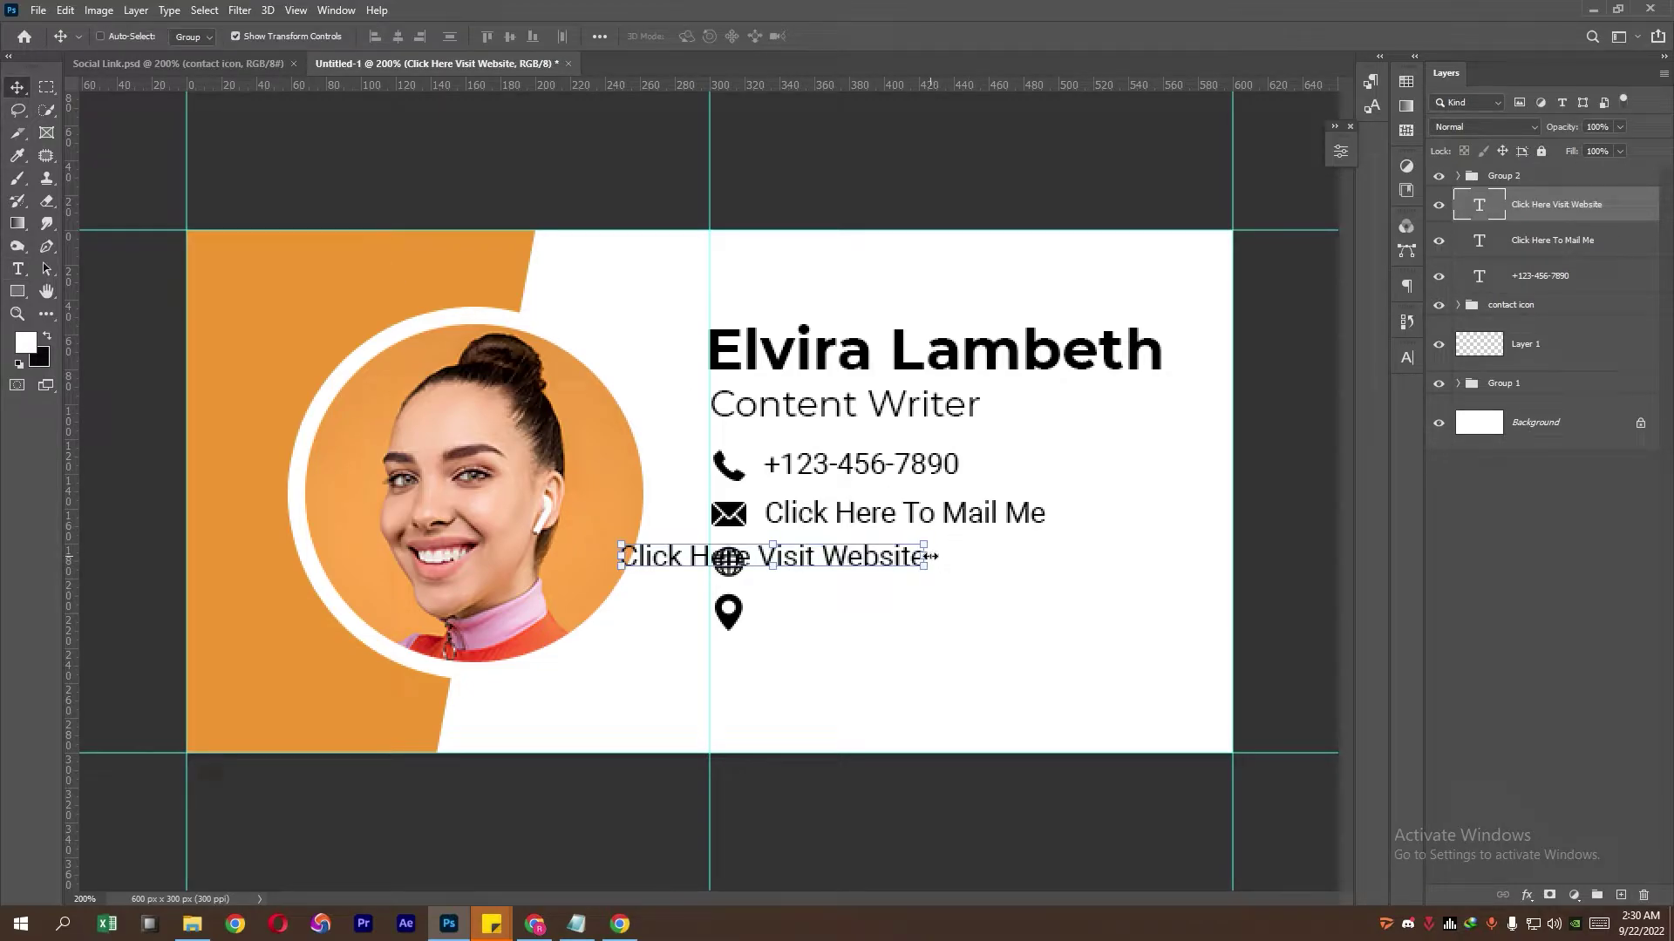
pyautogui.moveTo(816, 570); pyautogui.dragTo(963, 575)
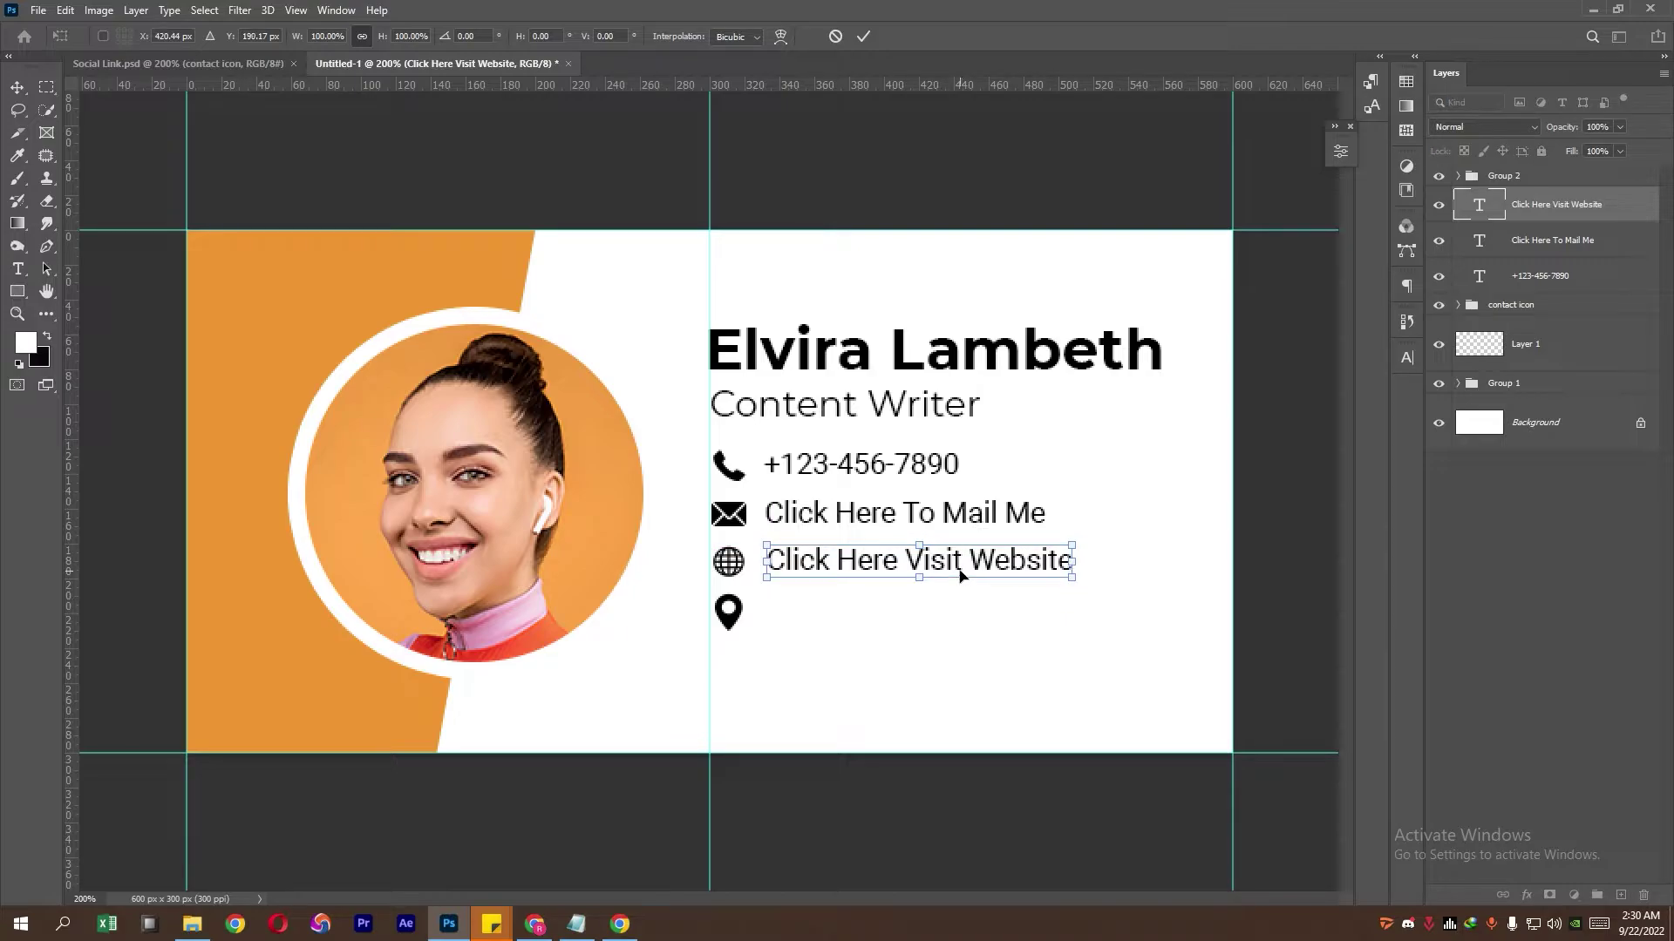
pyautogui.moveTo(963, 576); pyautogui.dragTo(963, 573)
# Step: Paste the city-and-ZIP address line from the notes beside the location pin icon
pyautogui.click(577, 924)
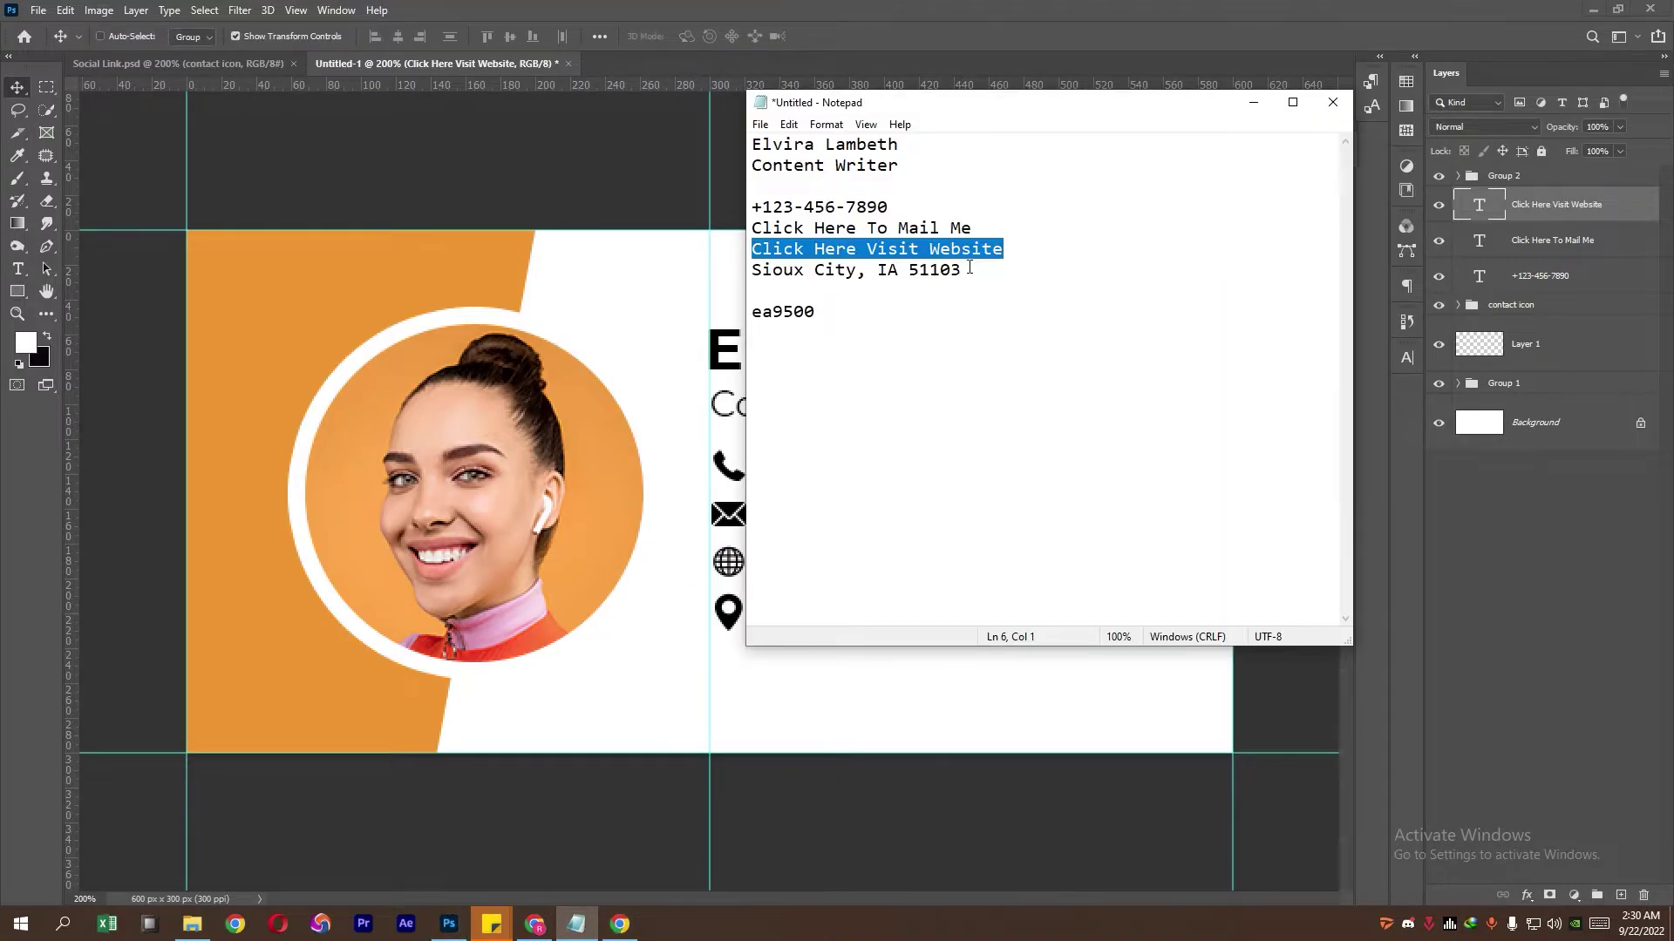
pyautogui.moveTo(969, 268); pyautogui.dragTo(669, 279)
pyautogui.hotkey('ctrl', 'c')
pyautogui.click(448, 924)
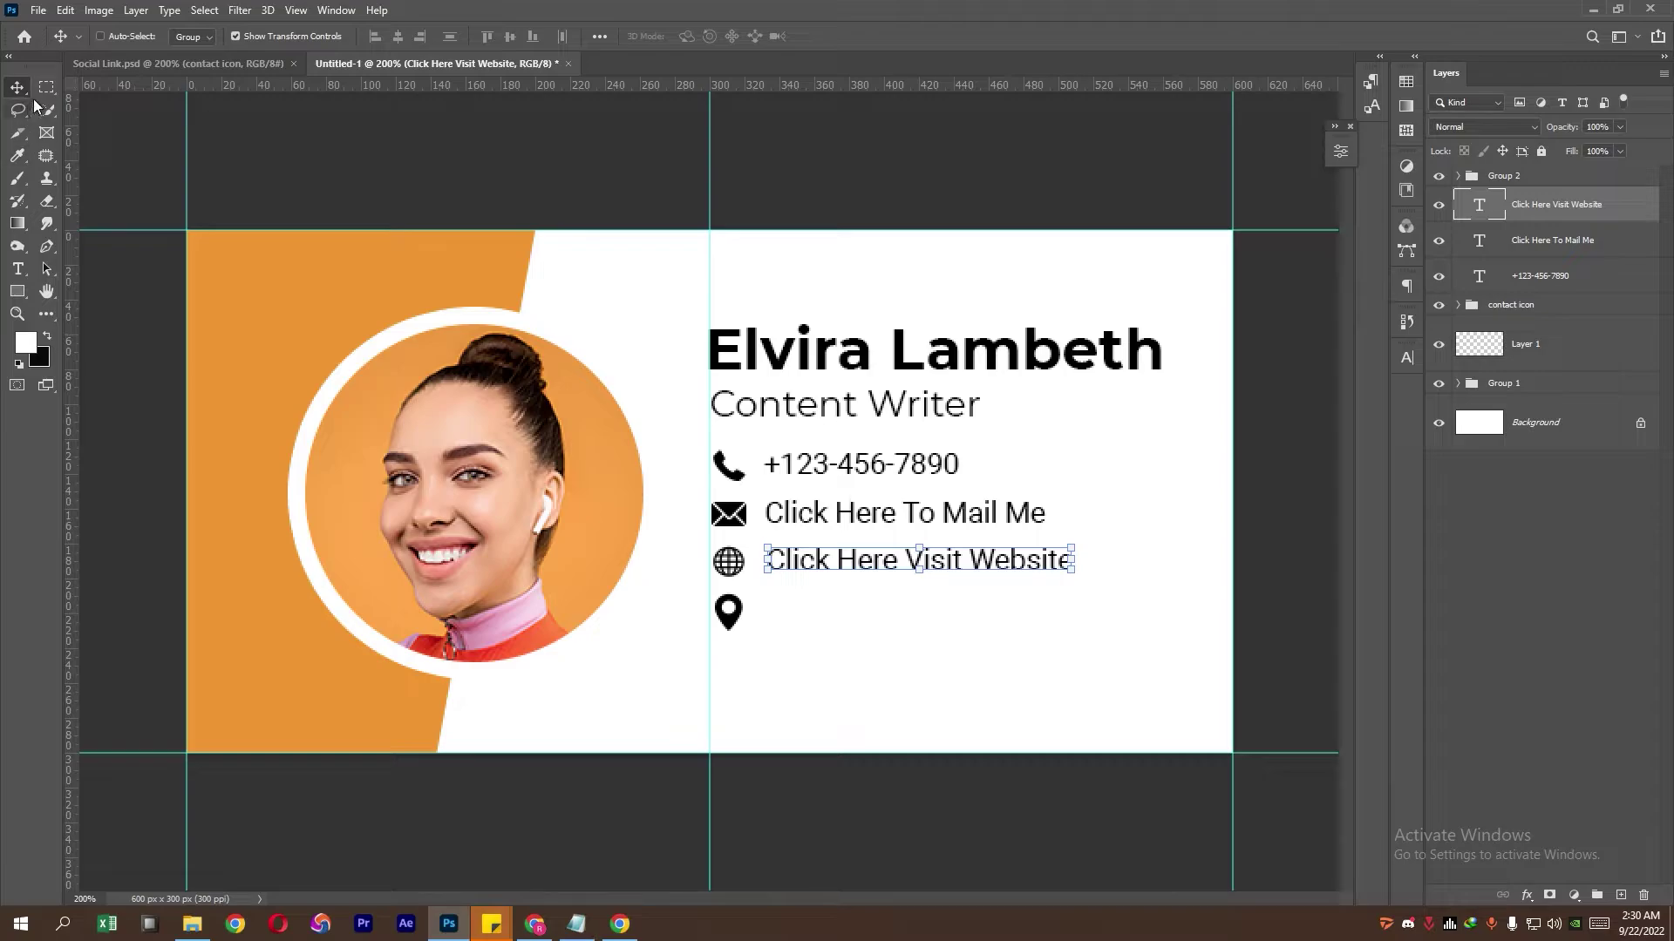
pyautogui.click(17, 272)
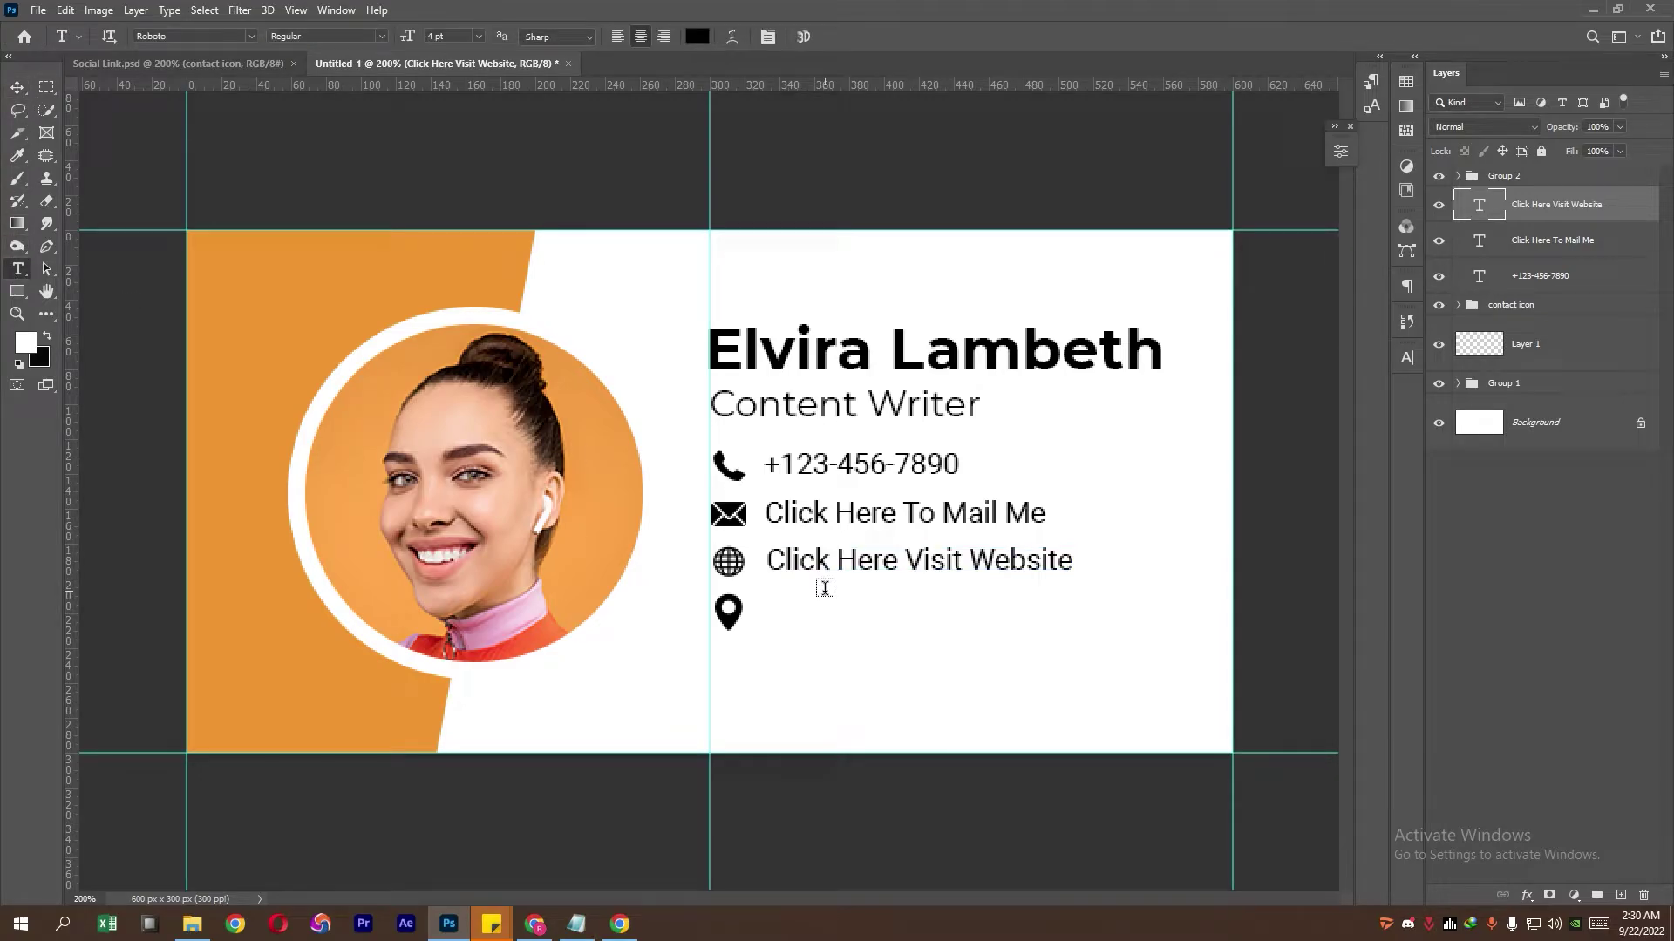
pyautogui.click(788, 625)
pyautogui.hotkey('ctrl', 'v')
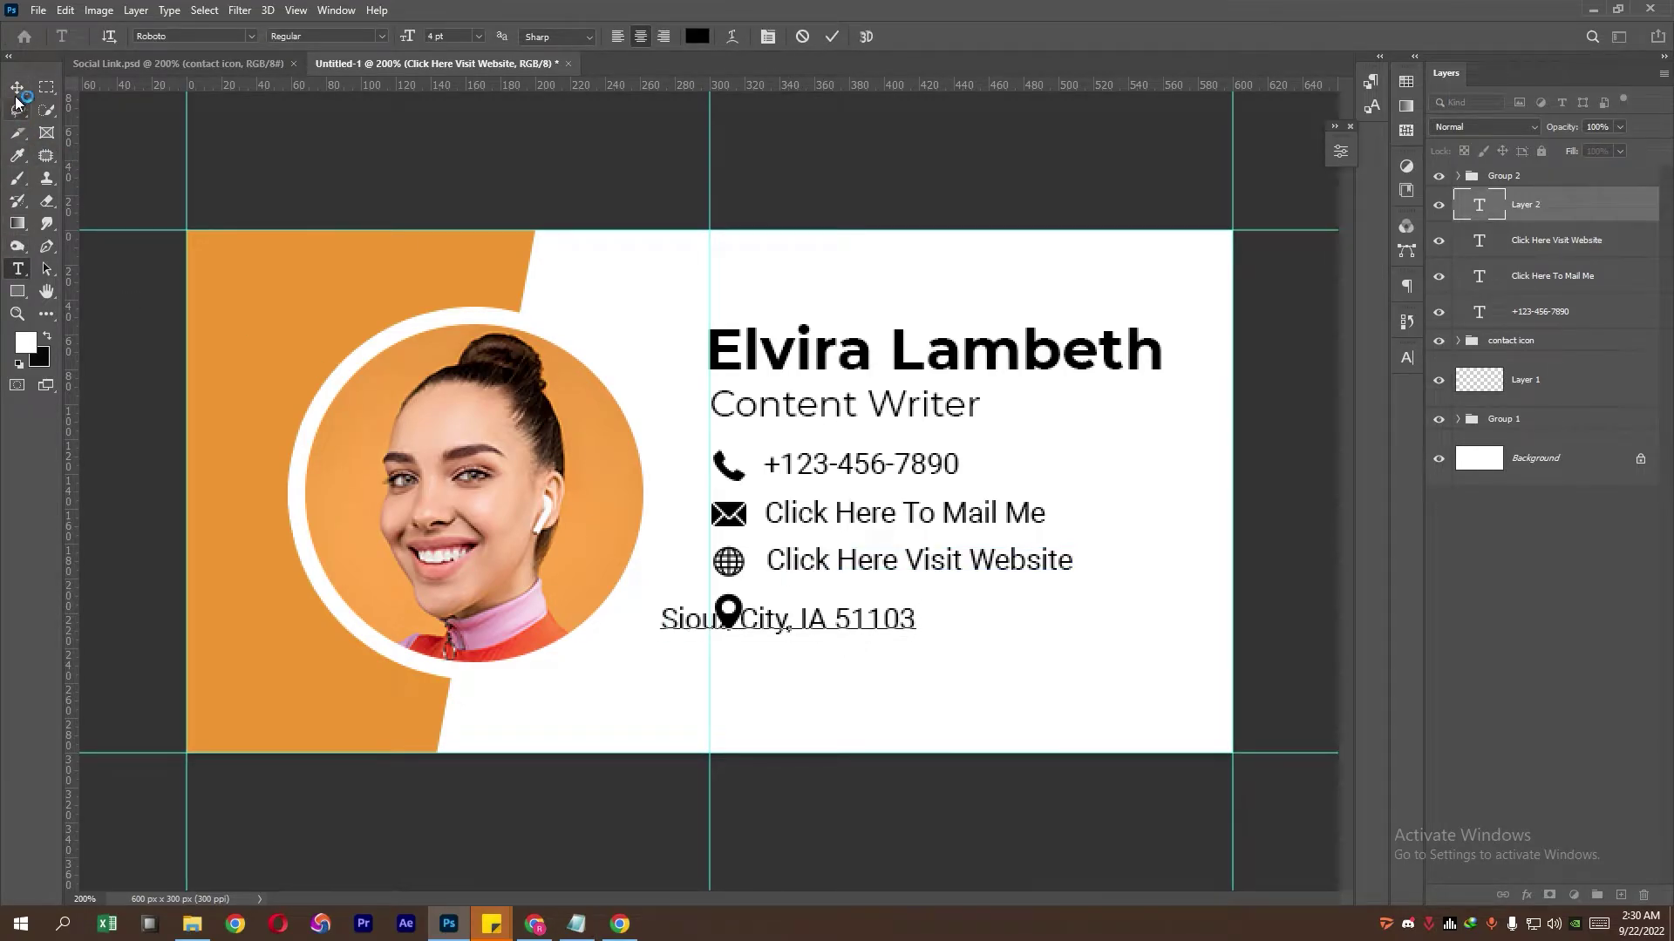
pyautogui.click(18, 87)
pyautogui.moveTo(806, 624); pyautogui.dragTo(914, 616)
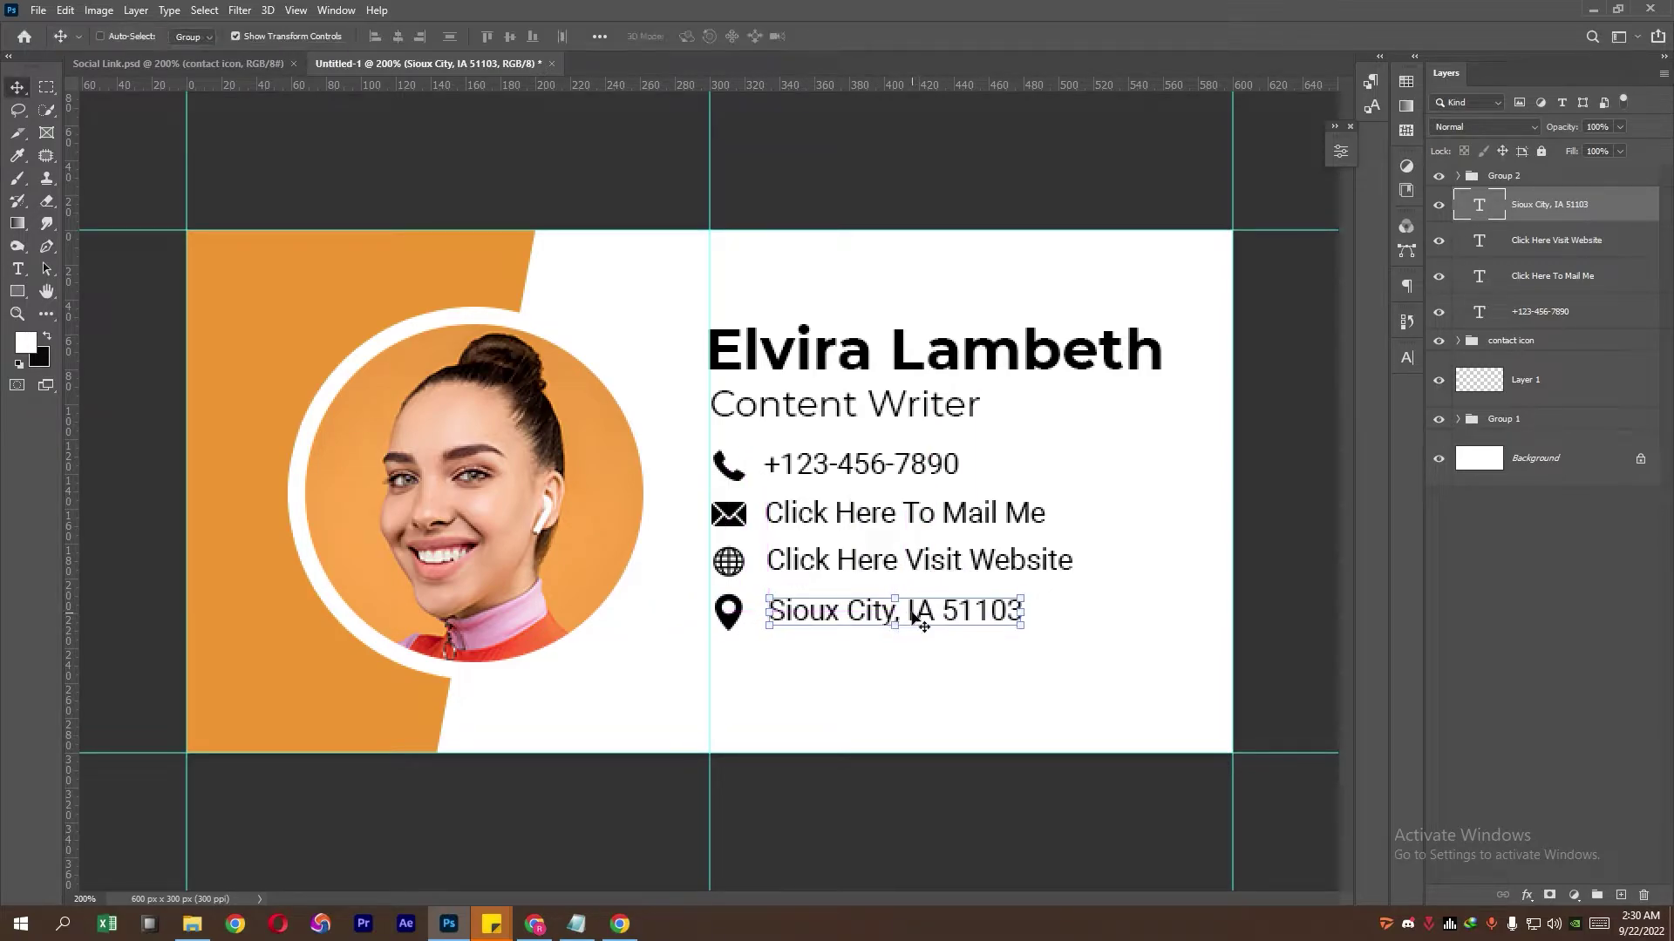
pyautogui.keyDown('shift'); pyautogui.click(1525, 307); pyautogui.keyUp('shift')
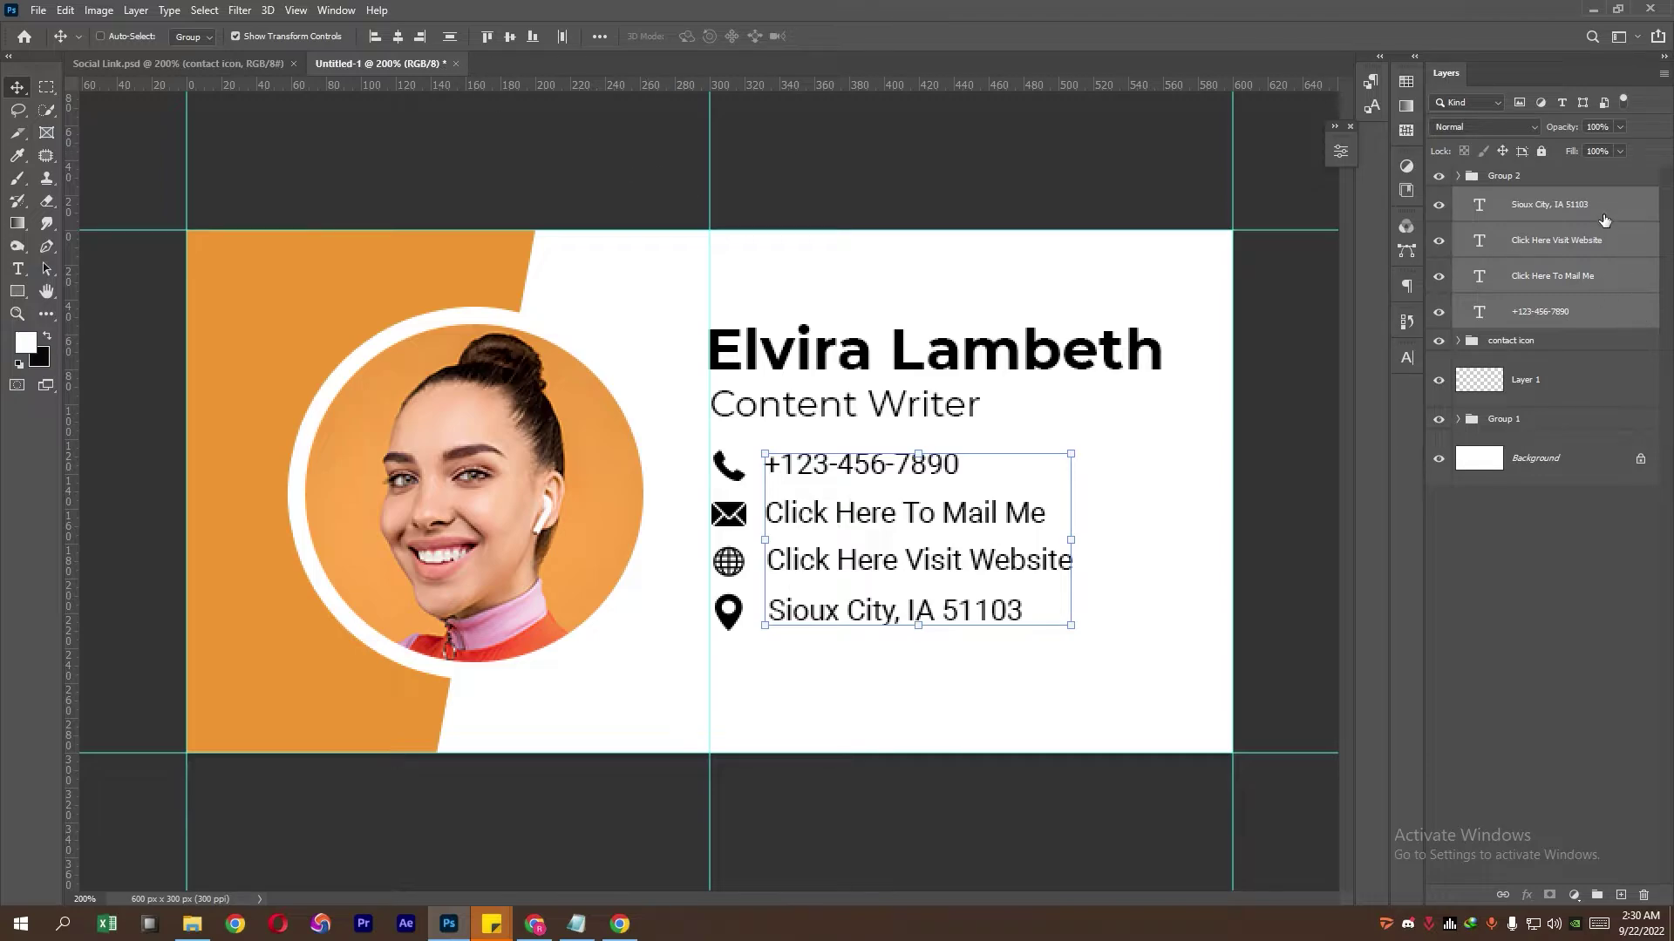
# Step: Space the four contact lines evenly and move the address text into the contact icon group
pyautogui.click(1604, 219)
pyautogui.keyDown('shift'); pyautogui.click(1548, 312); pyautogui.keyUp('shift')
pyautogui.click(450, 37)
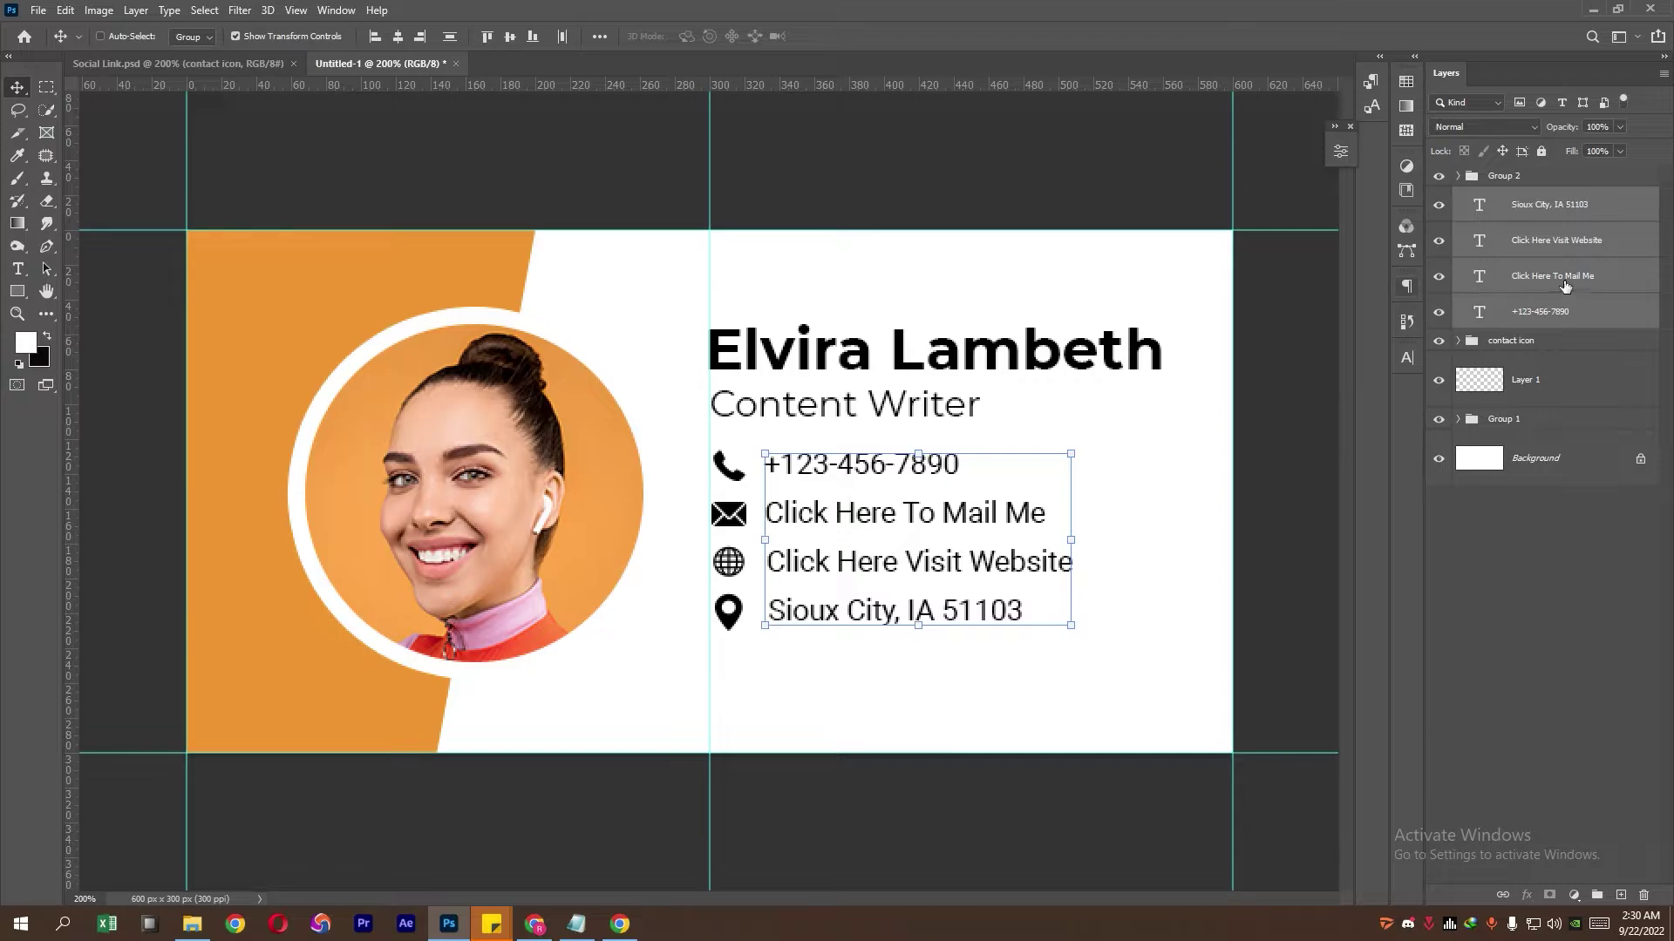
pyautogui.click(1573, 207)
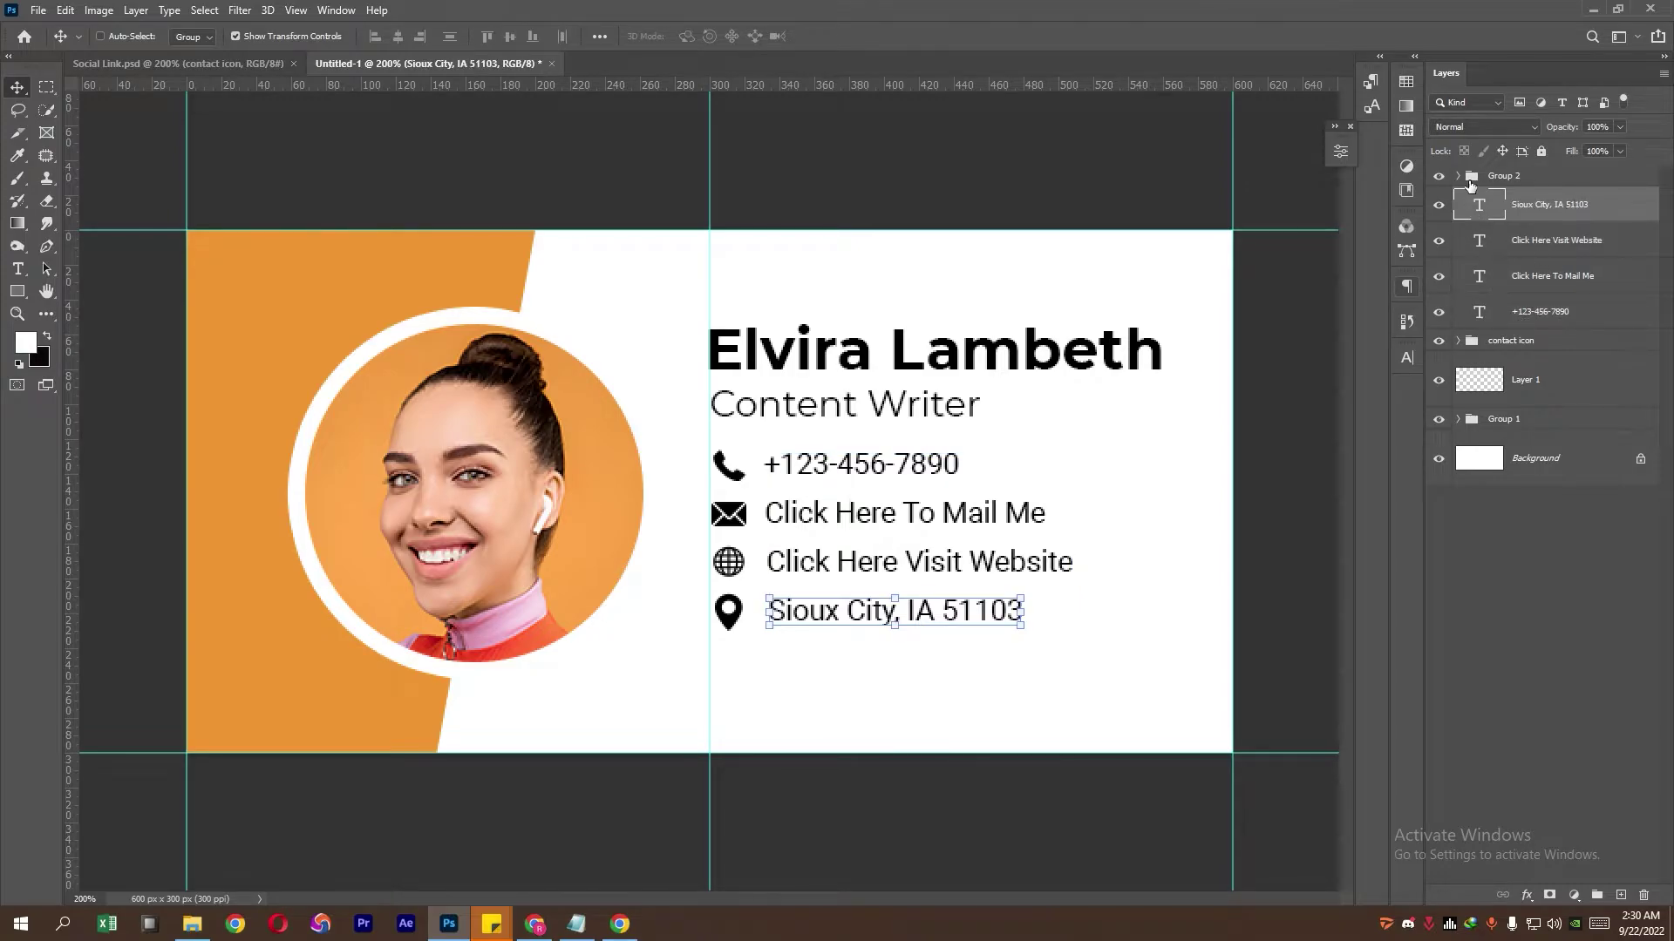
pyautogui.click(1459, 343)
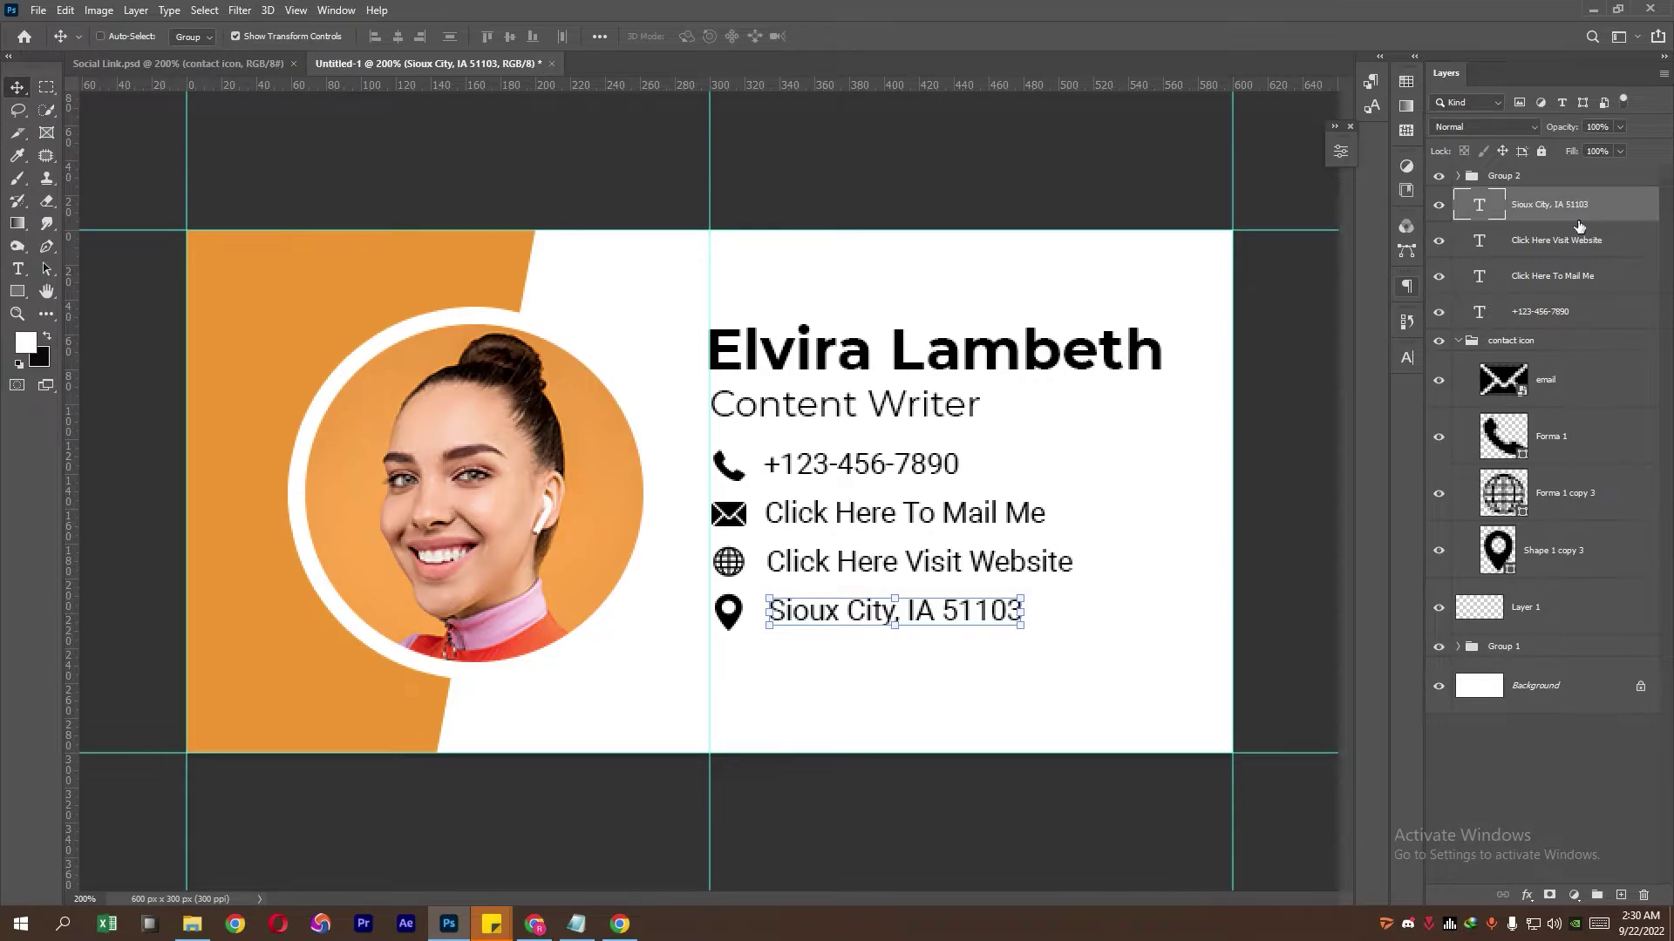
pyautogui.moveTo(1576, 209); pyautogui.dragTo(1648, 571)
pyautogui.keyDown('shift'); pyautogui.click(1591, 533); pyautogui.keyUp('shift')
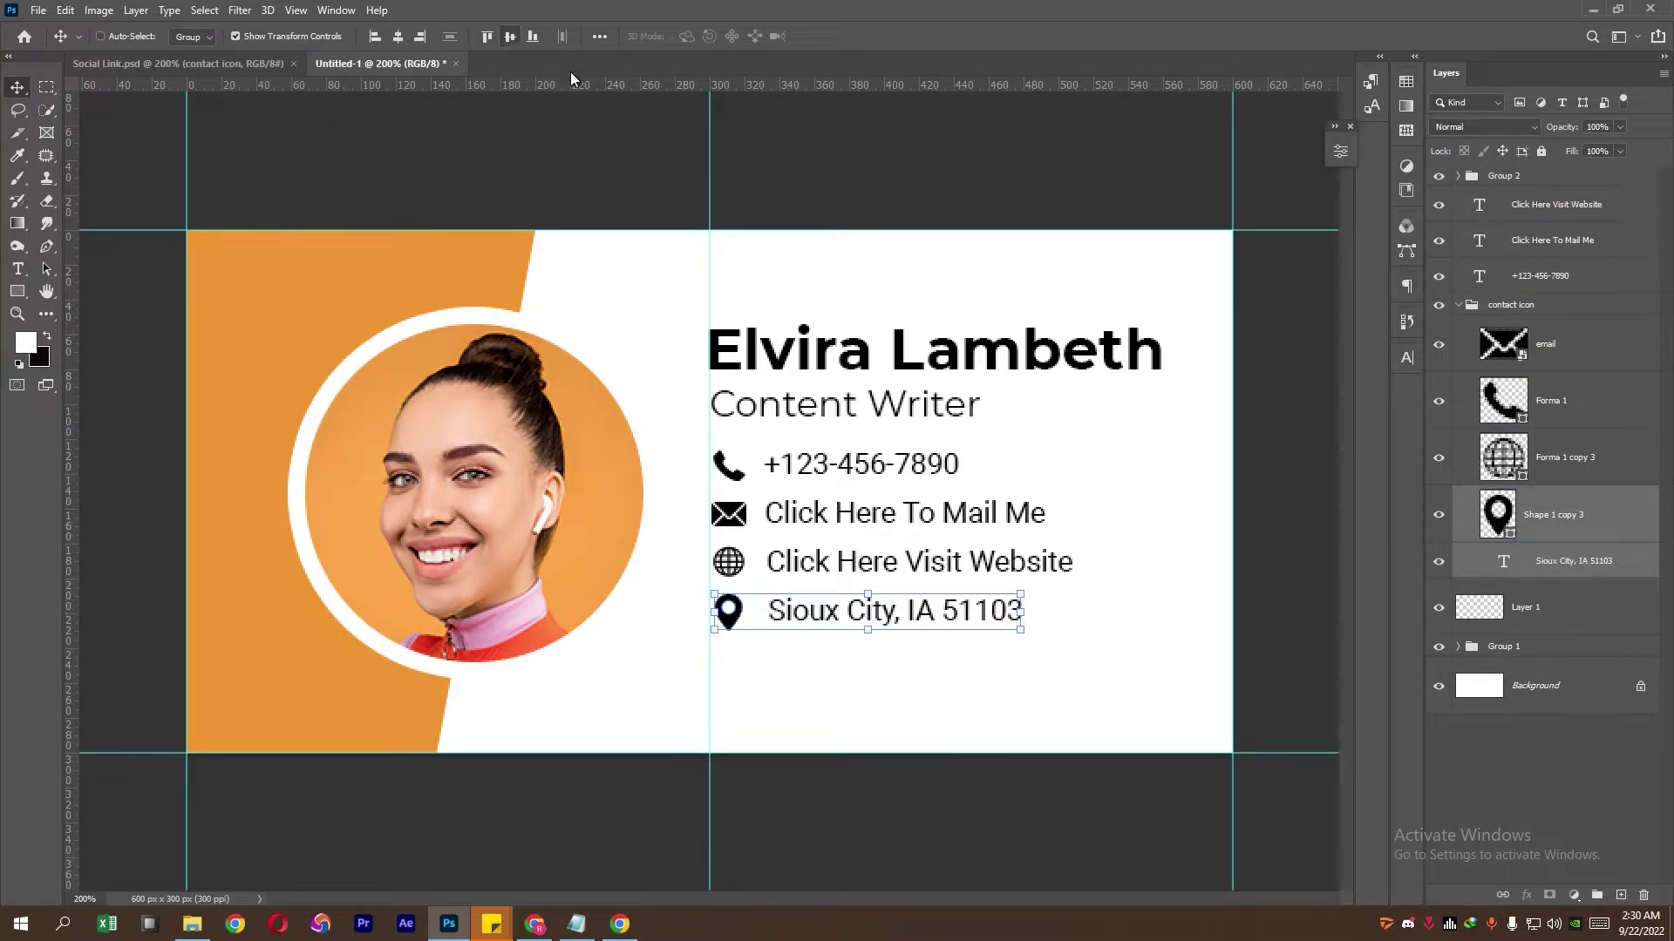
# Step: Group the website and phone texts and centre them vertically on the globe and phone icons
pyautogui.click(1567, 204)
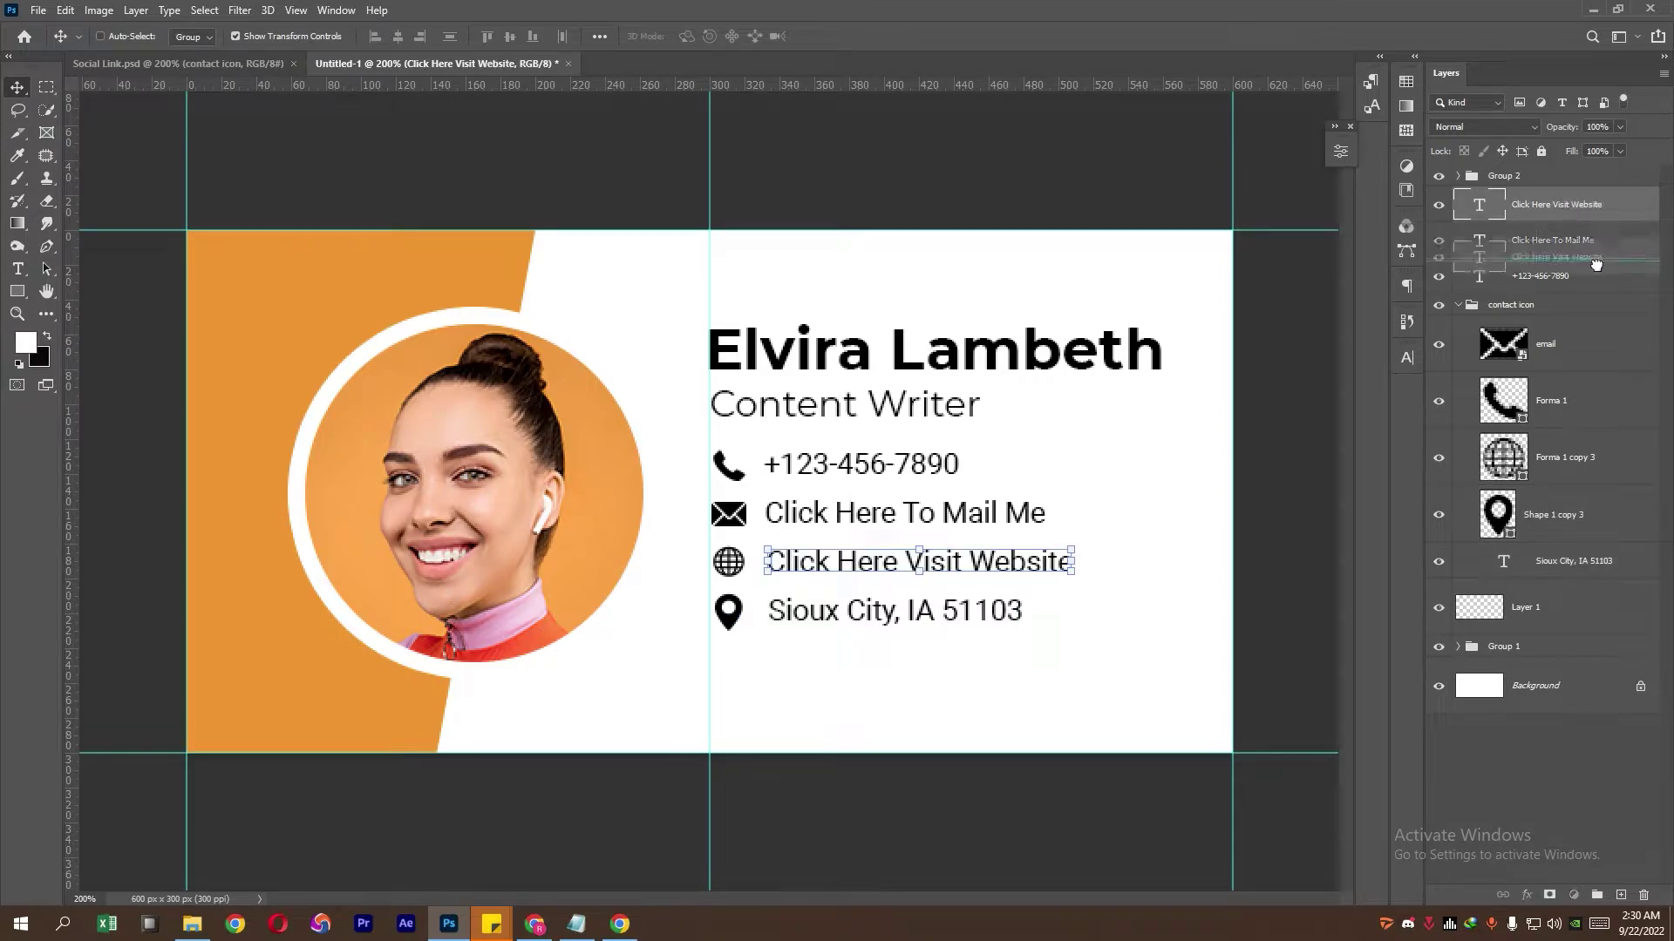
pyautogui.moveTo(1566, 203); pyautogui.dragTo(1569, 433)
pyautogui.keyDown('shift'); pyautogui.click(1573, 475); pyautogui.keyUp('shift')
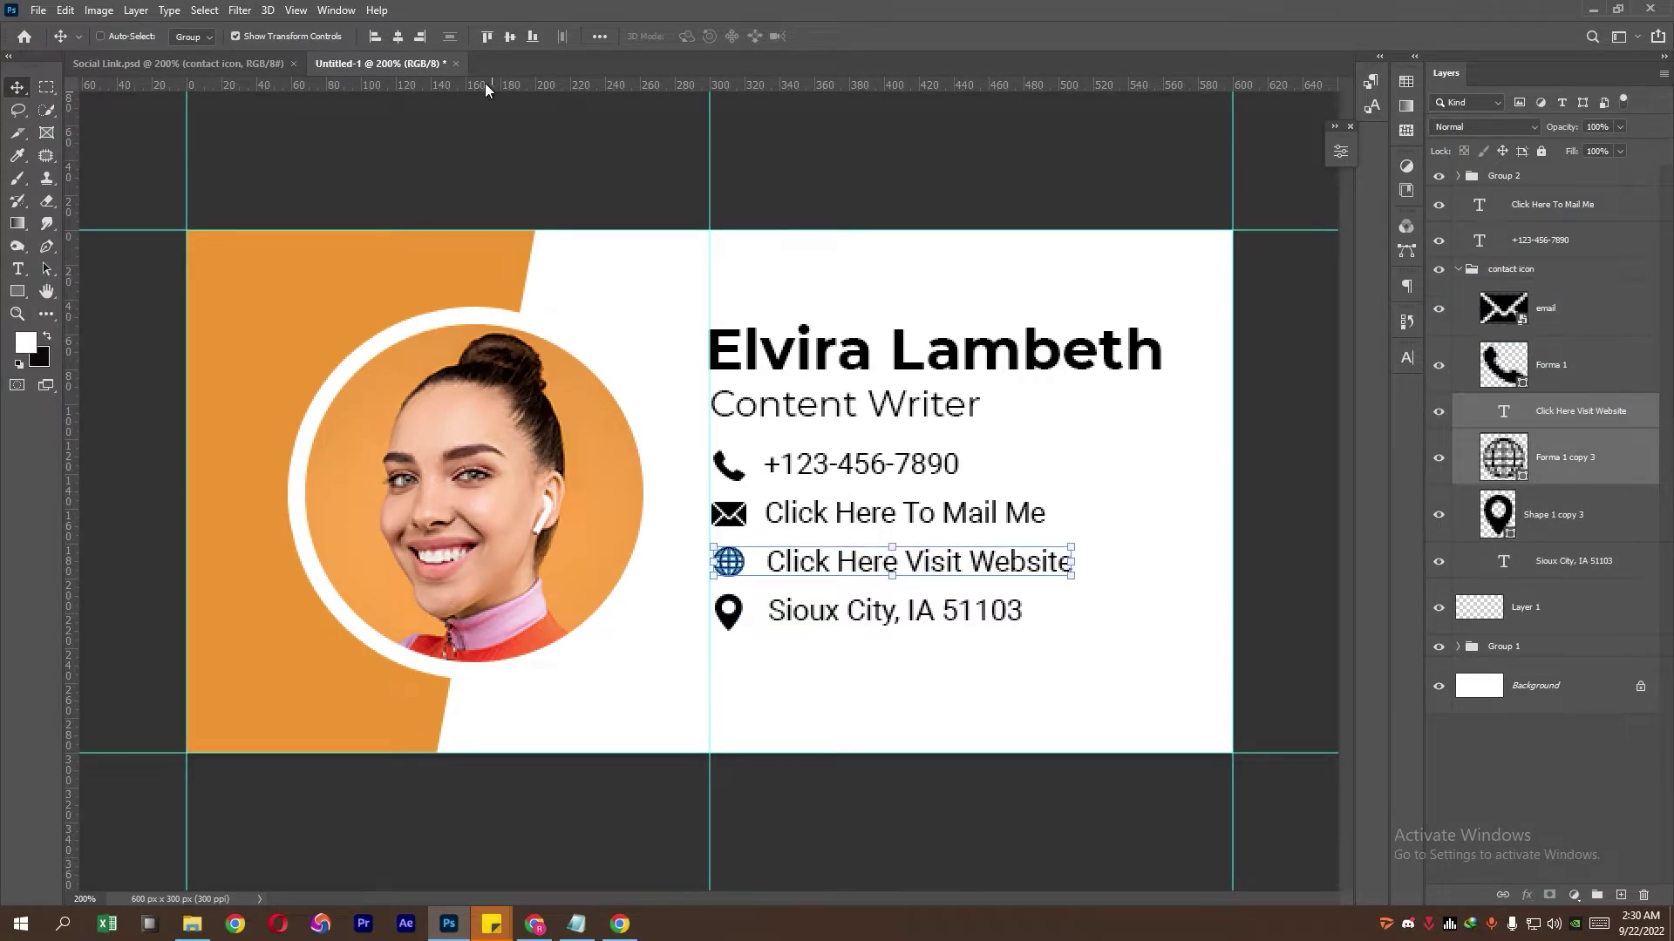
pyautogui.click(510, 38)
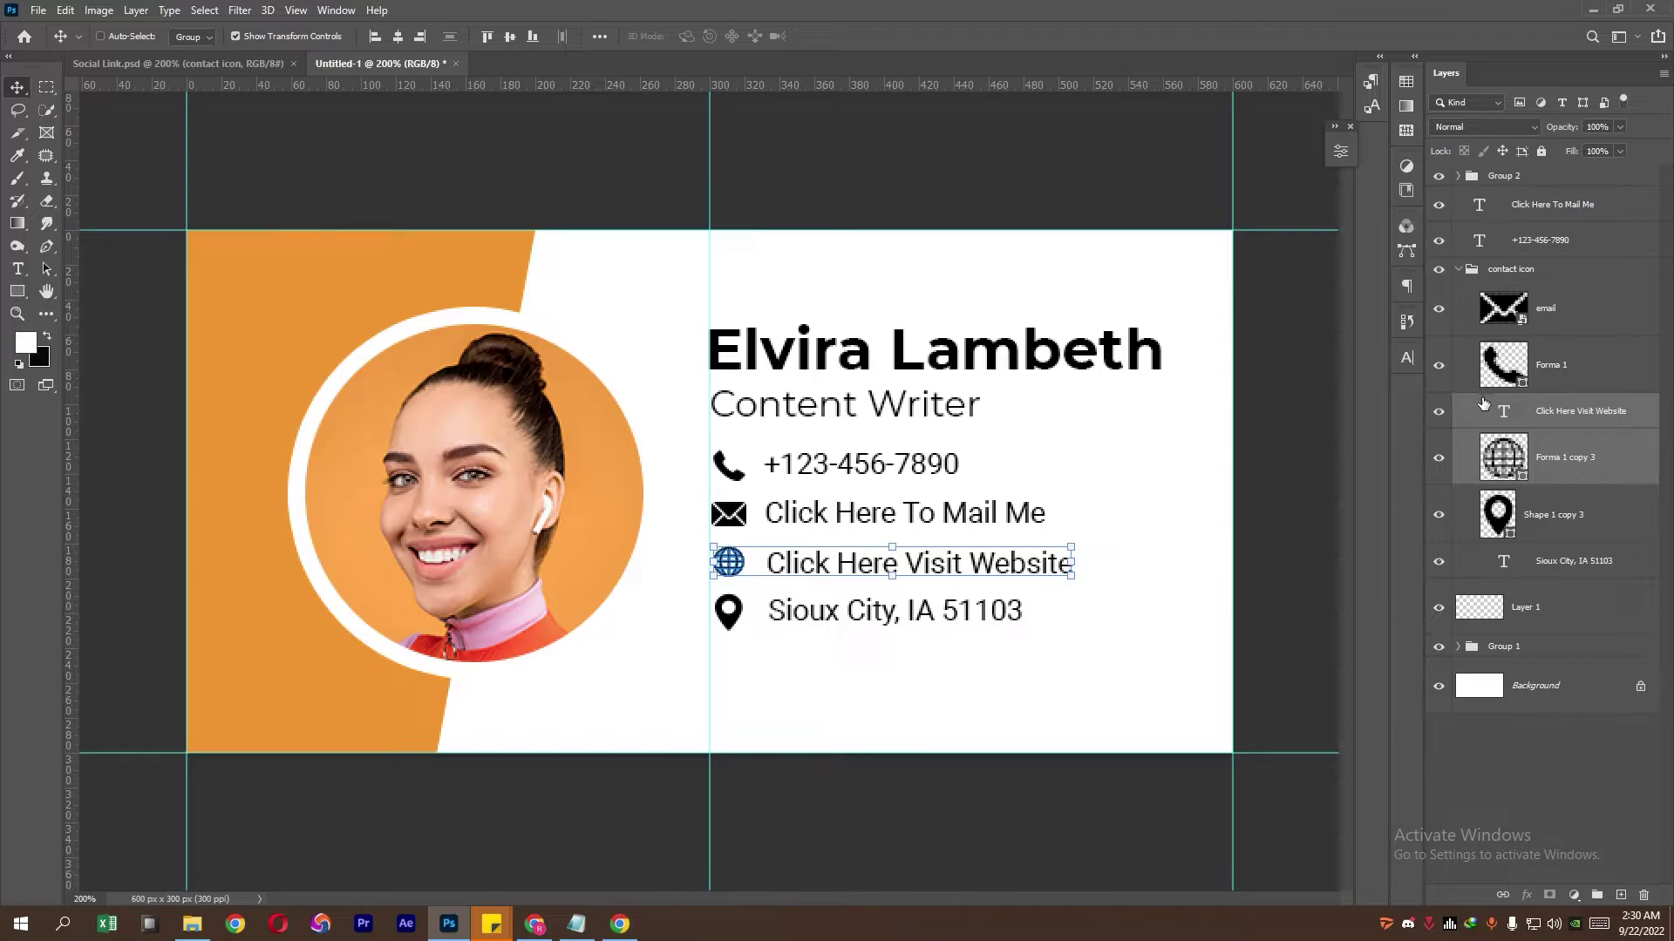
pyautogui.moveTo(1541, 240); pyautogui.dragTo(1588, 362)
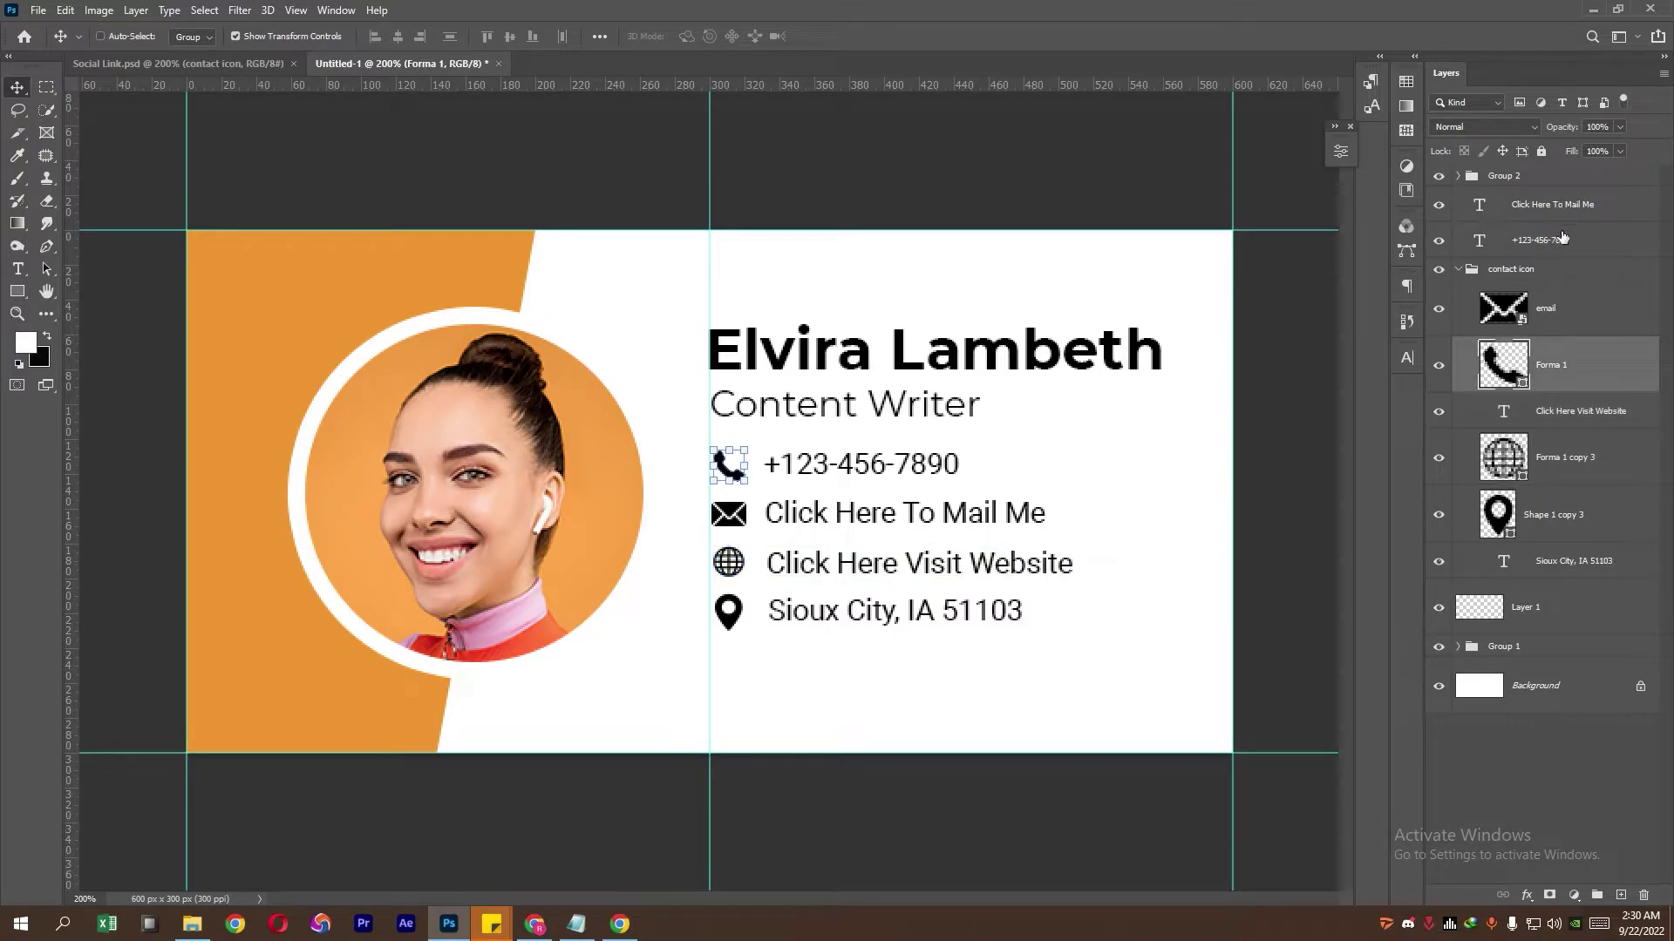
pyautogui.keyDown('shift'); pyautogui.click(1588, 362); pyautogui.keyUp('shift')
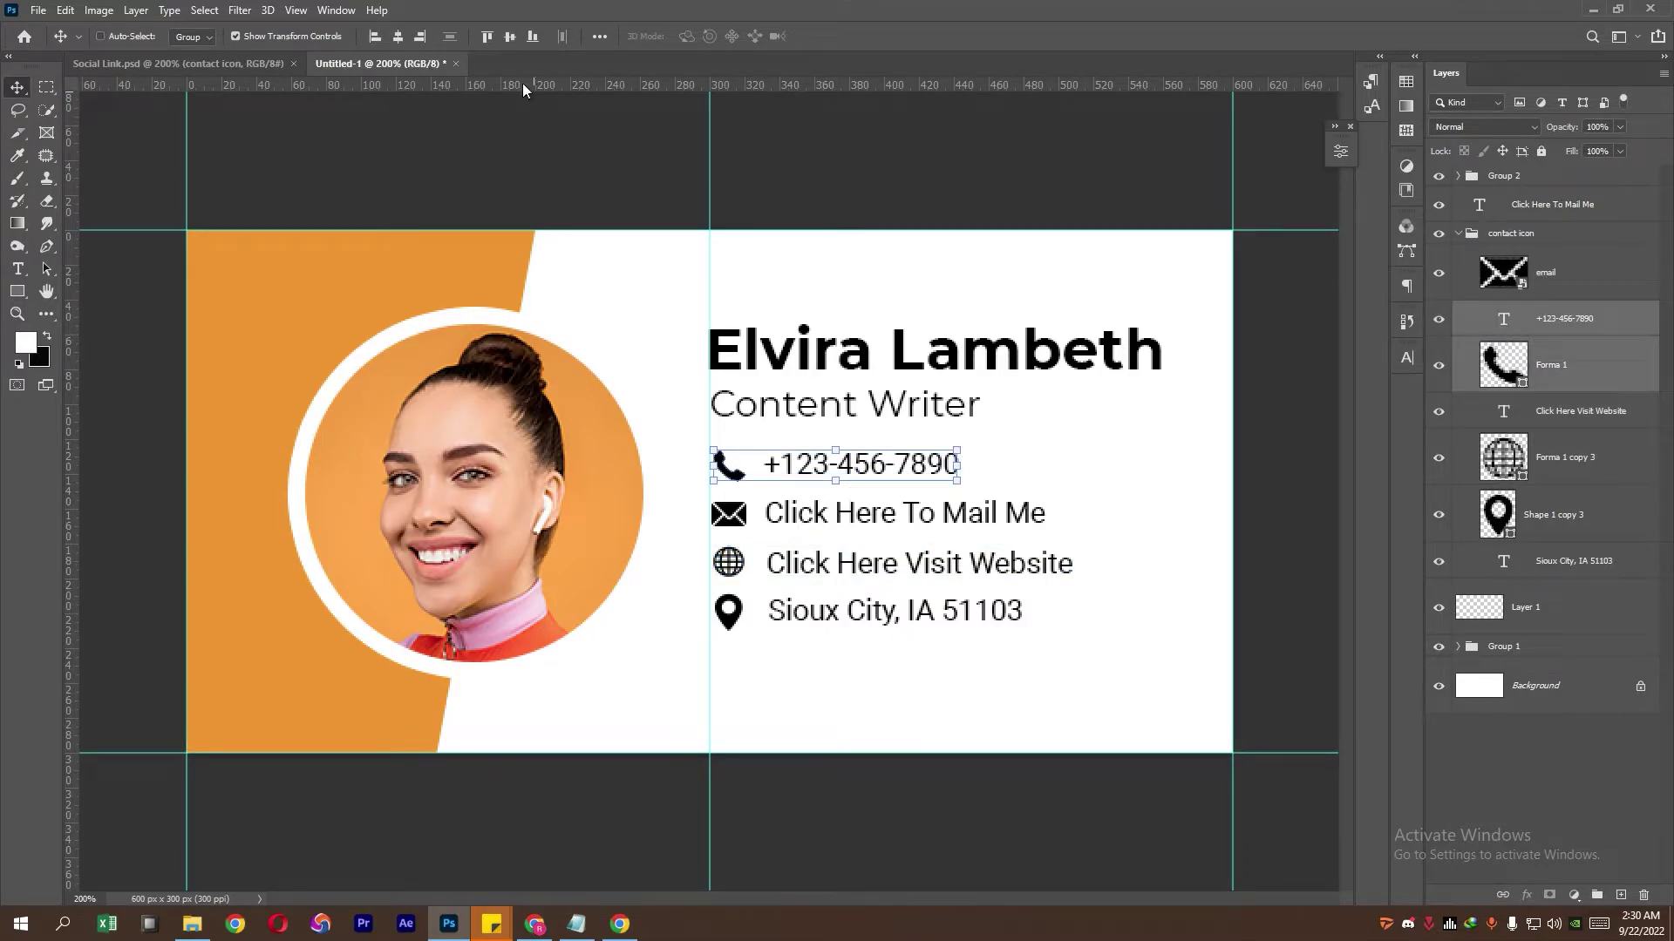
pyautogui.click(519, 43)
# Step: Centre the mail text vertically on the envelope icon and move it into the group
pyautogui.click(1554, 281)
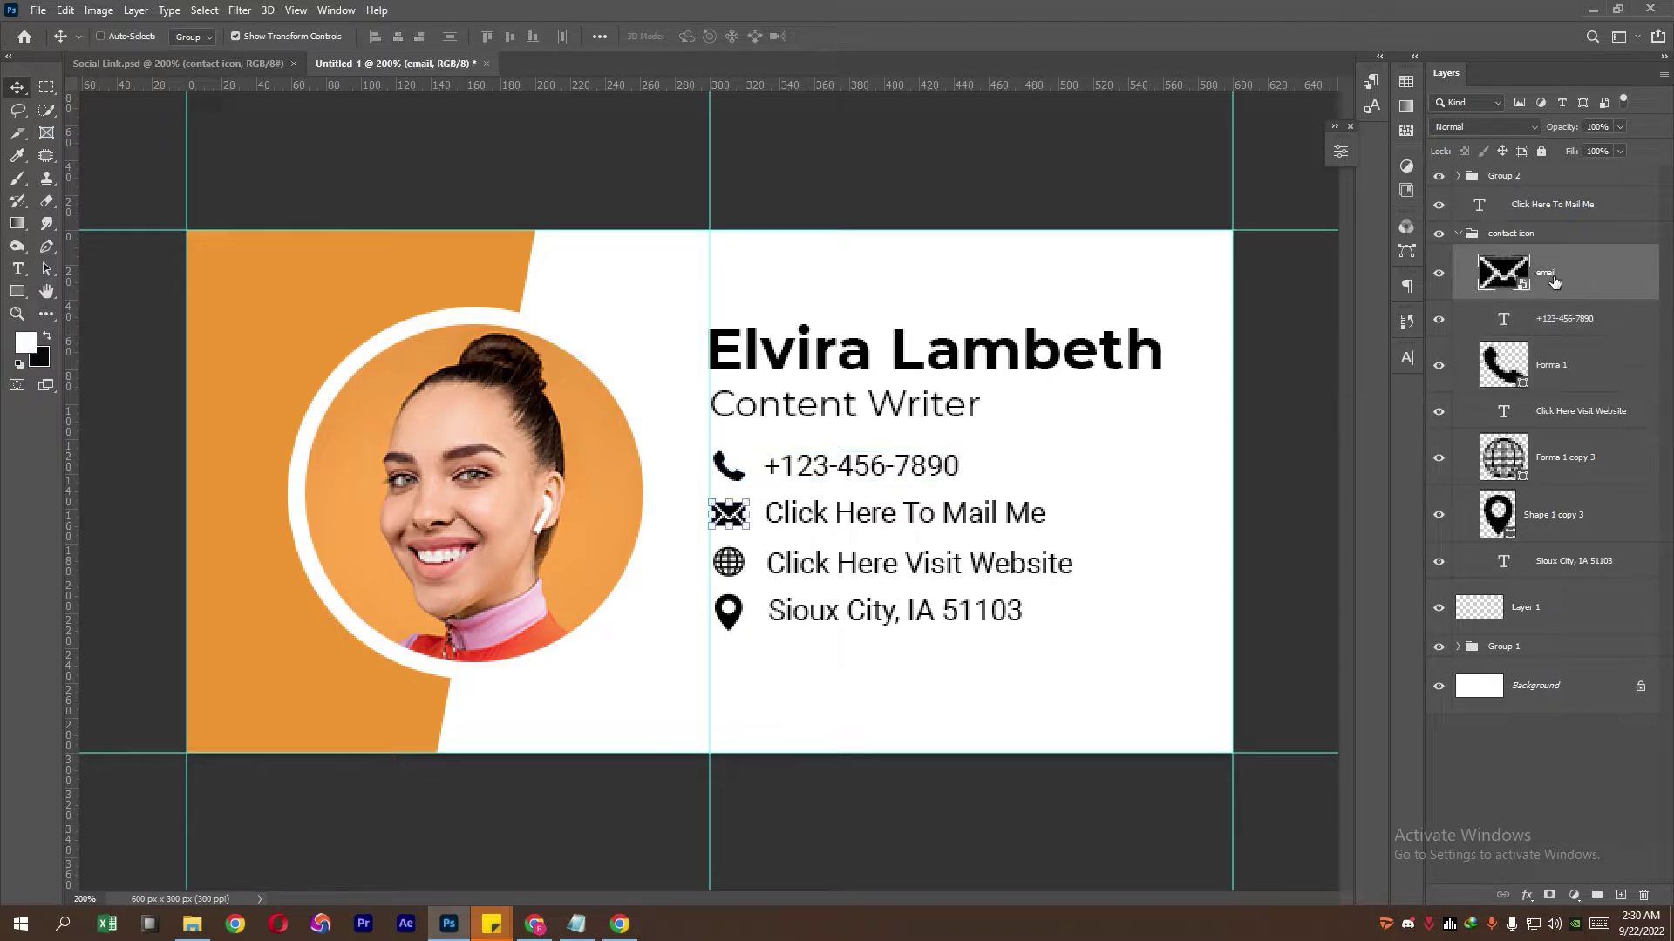
pyautogui.keyDown('shift'); pyautogui.click(1558, 206); pyautogui.keyUp('shift')
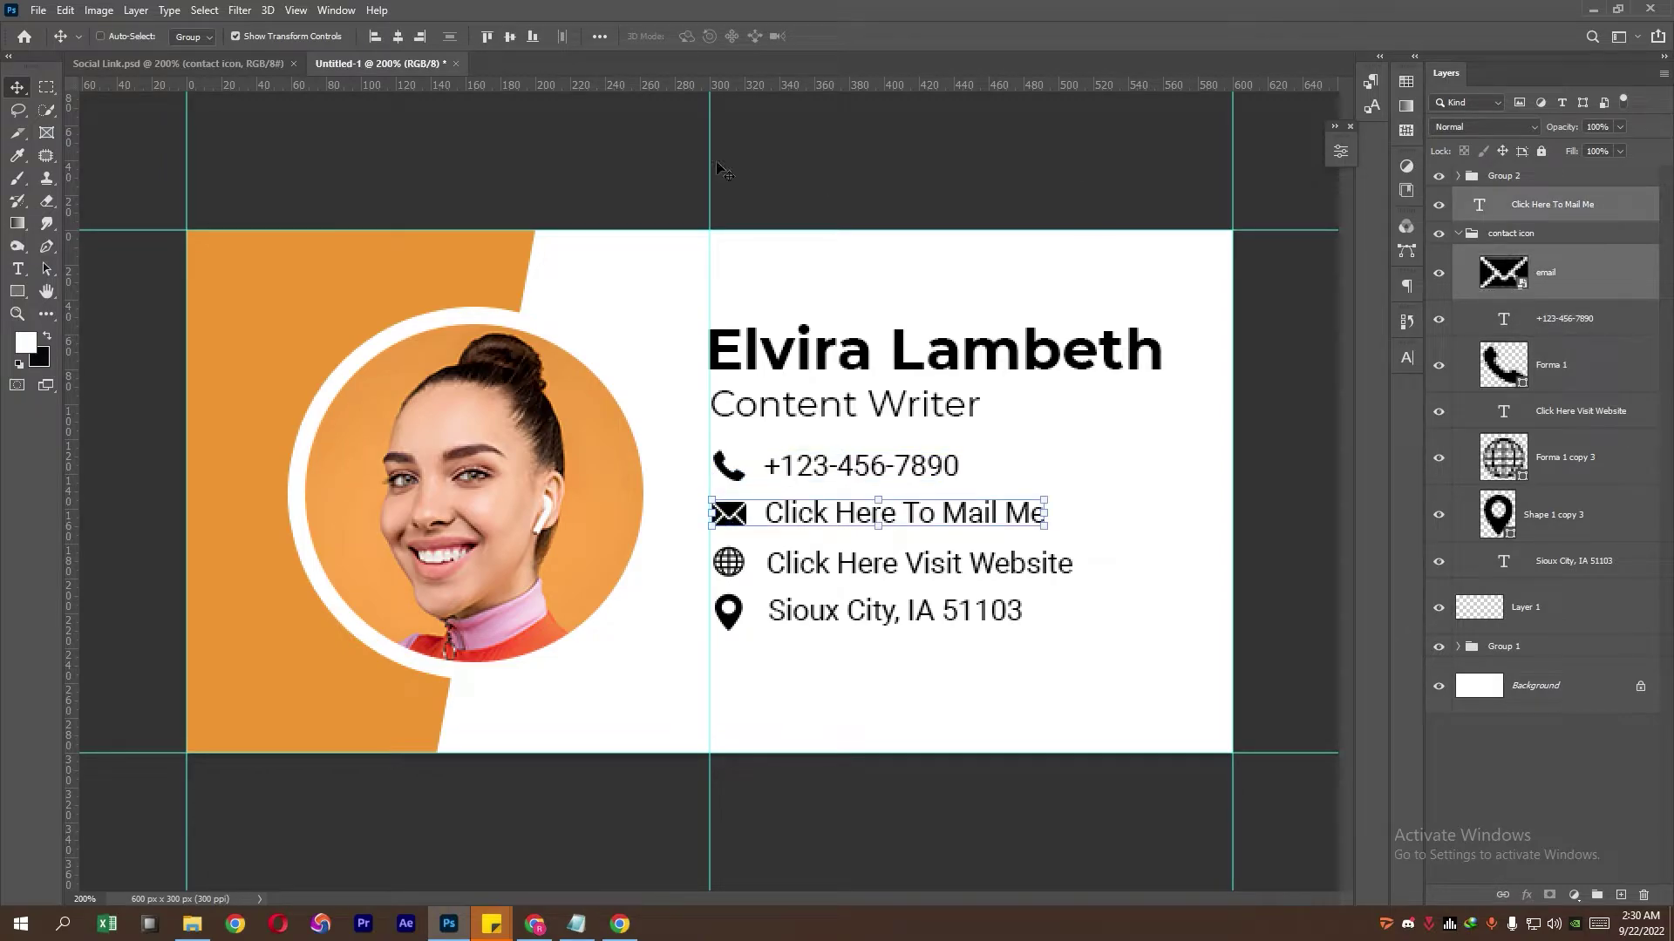
pyautogui.click(510, 38)
pyautogui.click(1550, 275)
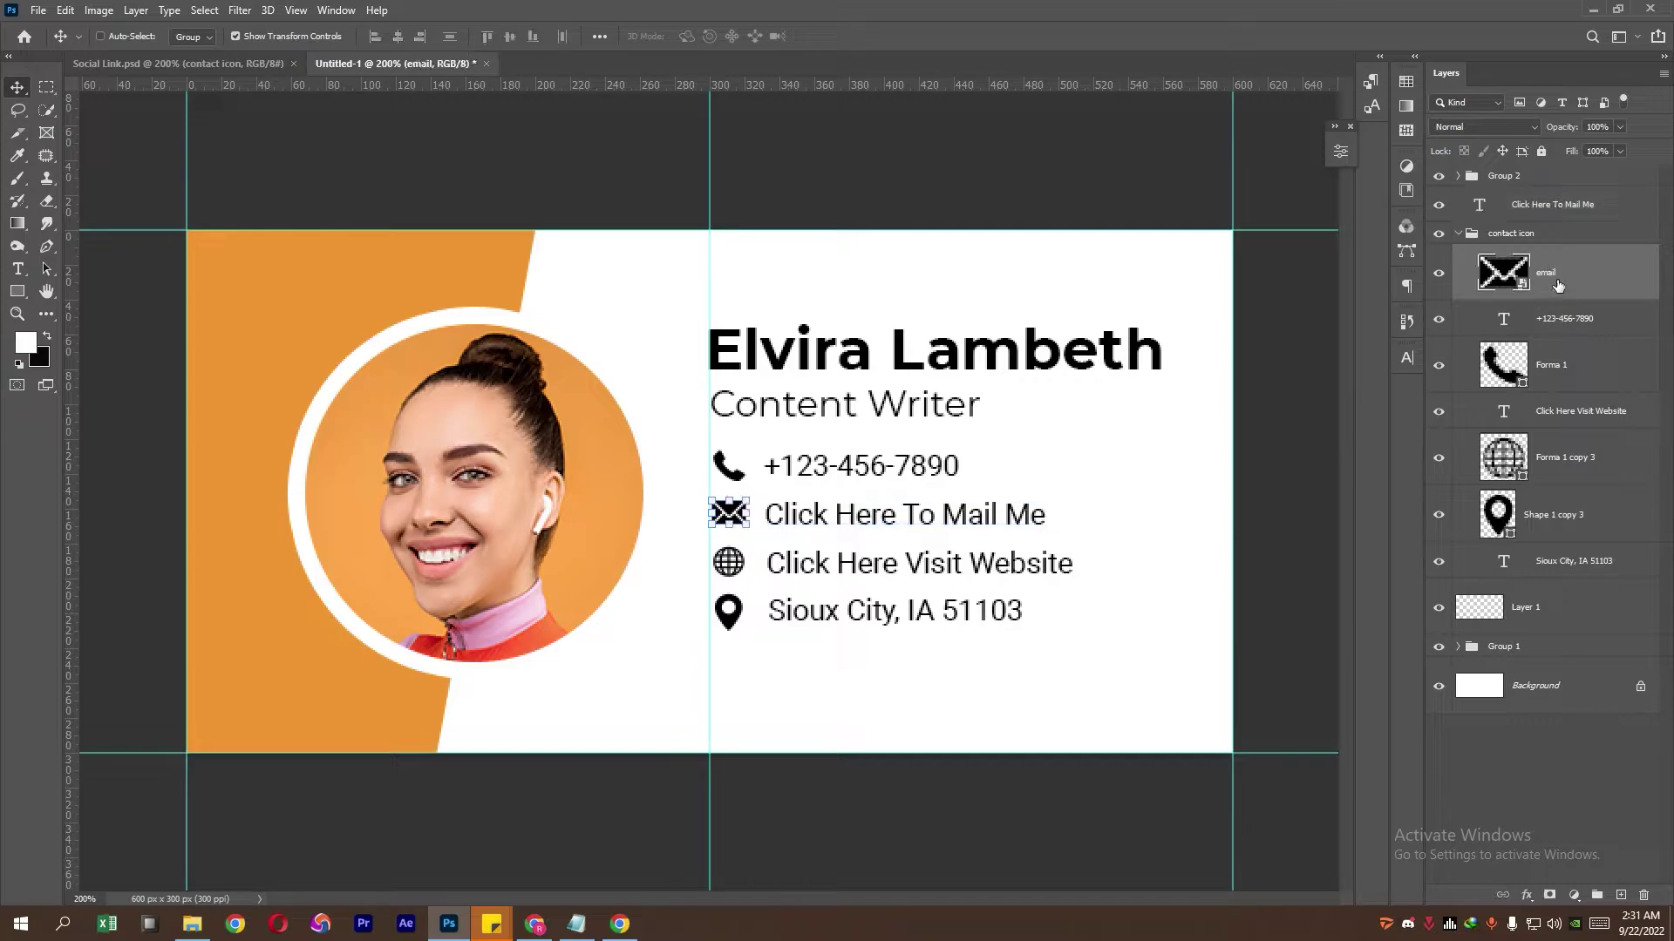
pyautogui.moveTo(1560, 214); pyautogui.dragTo(1569, 237)
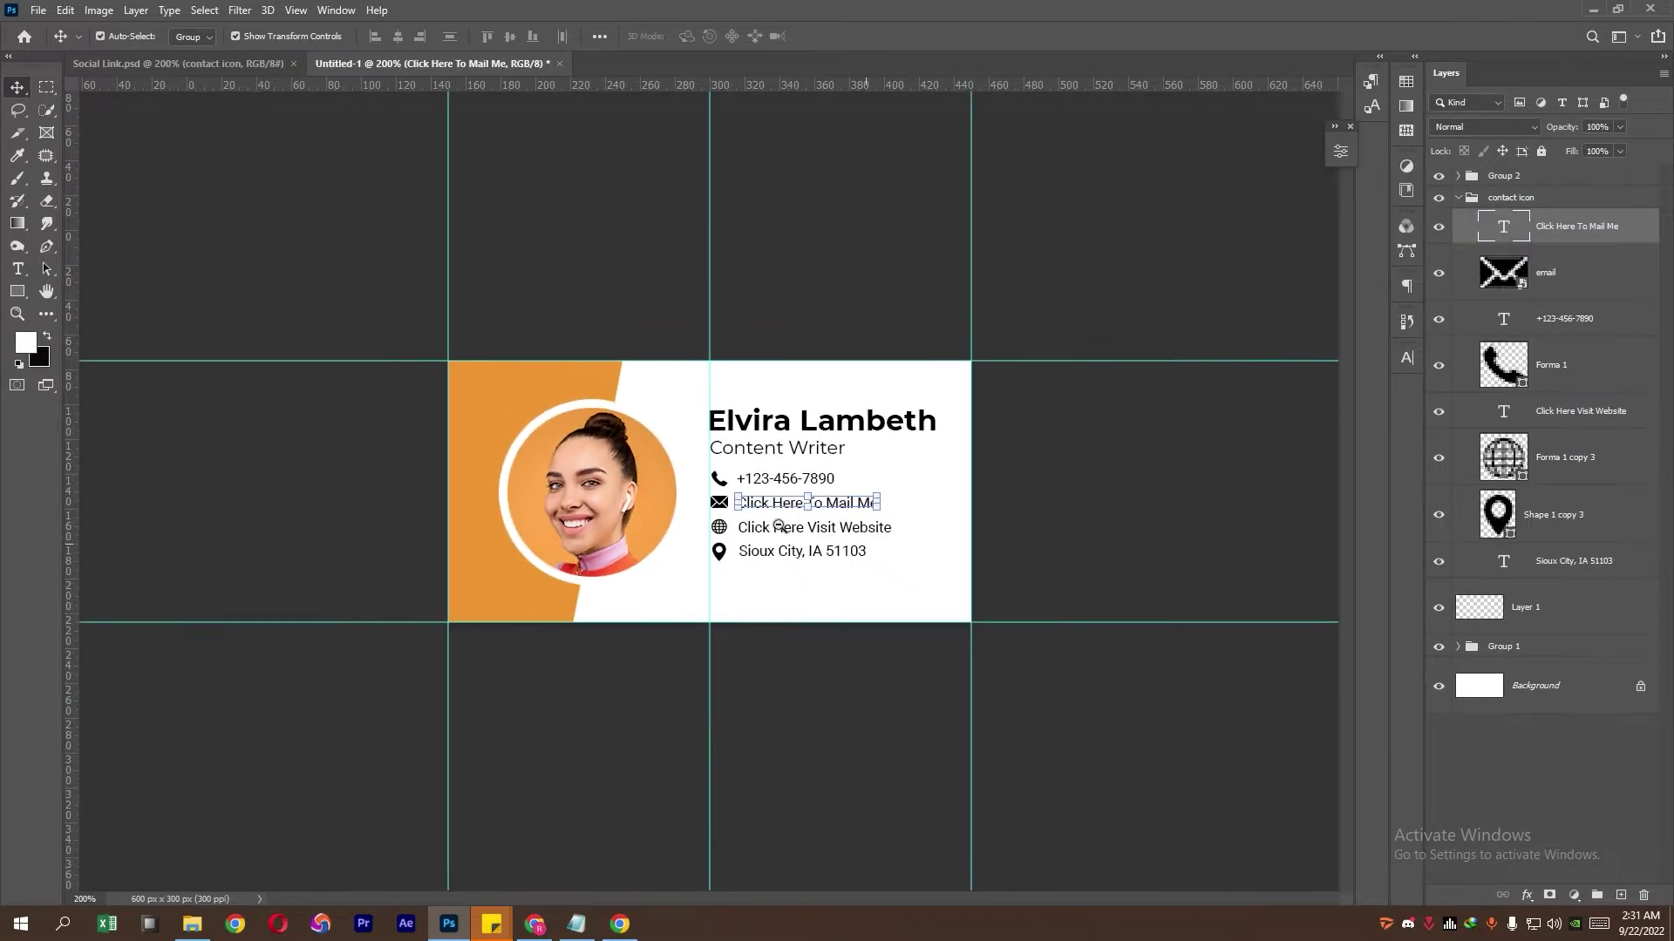
pyautogui.hotkey('ctrl', '-')
pyautogui.click(47, 86)
# Step: Move the name, title and contact groups down together as one block
pyautogui.hotkey('ctrl', ';')
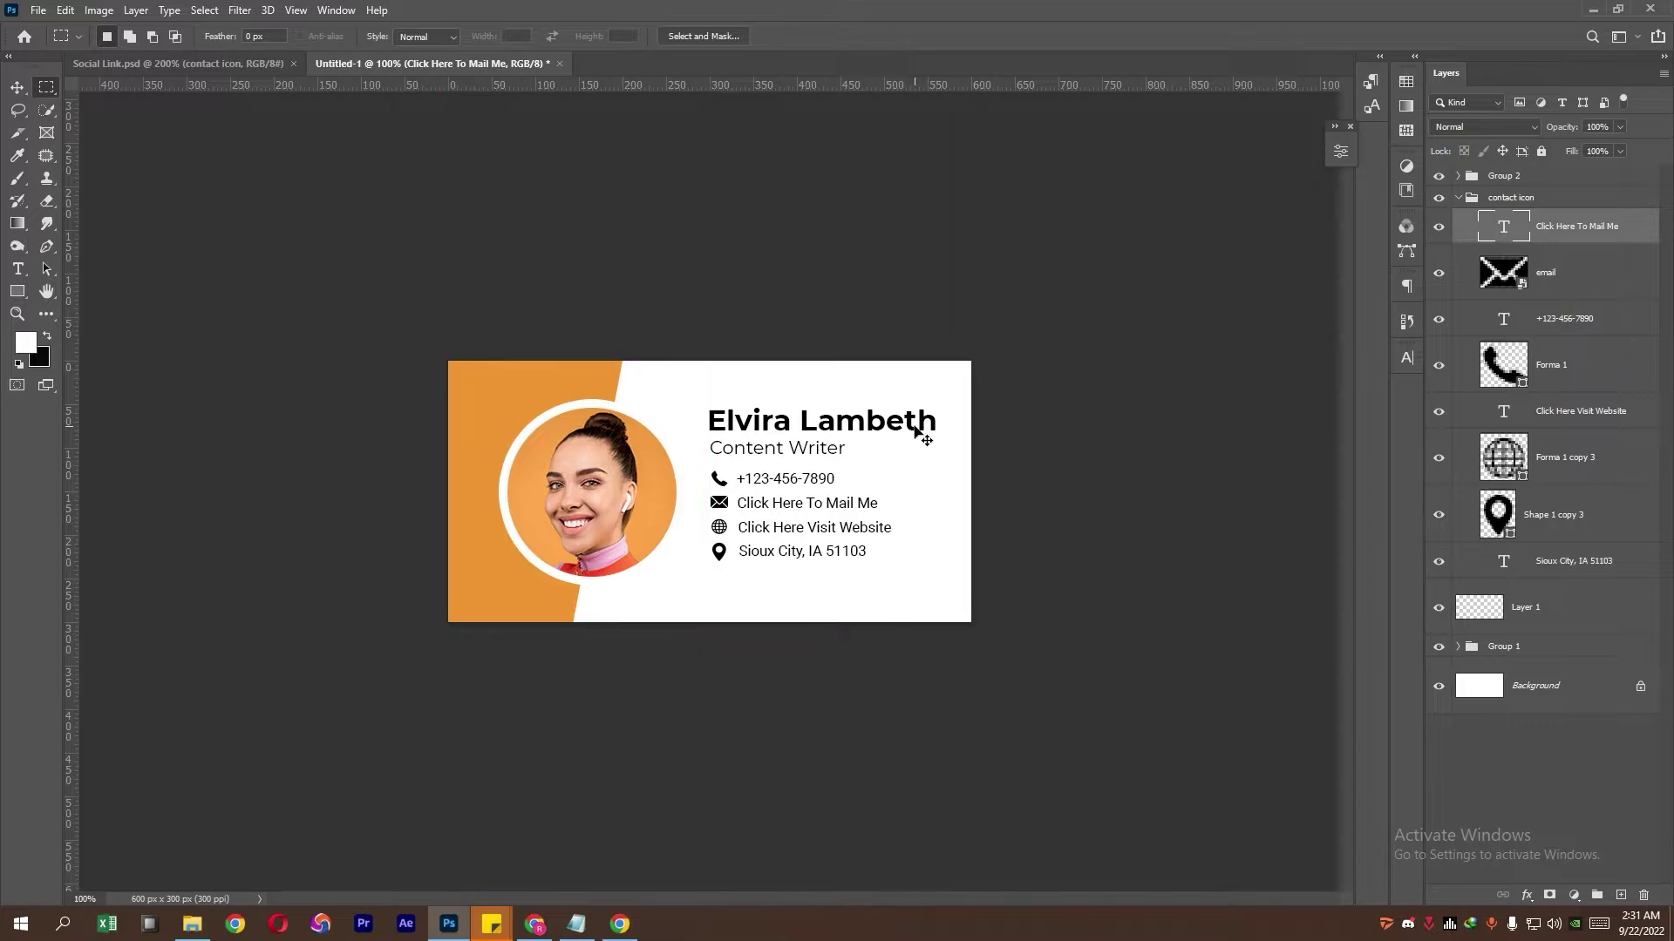
pyautogui.hotkey('ctrl', ';')
pyautogui.hotkey('ctrl', '+')
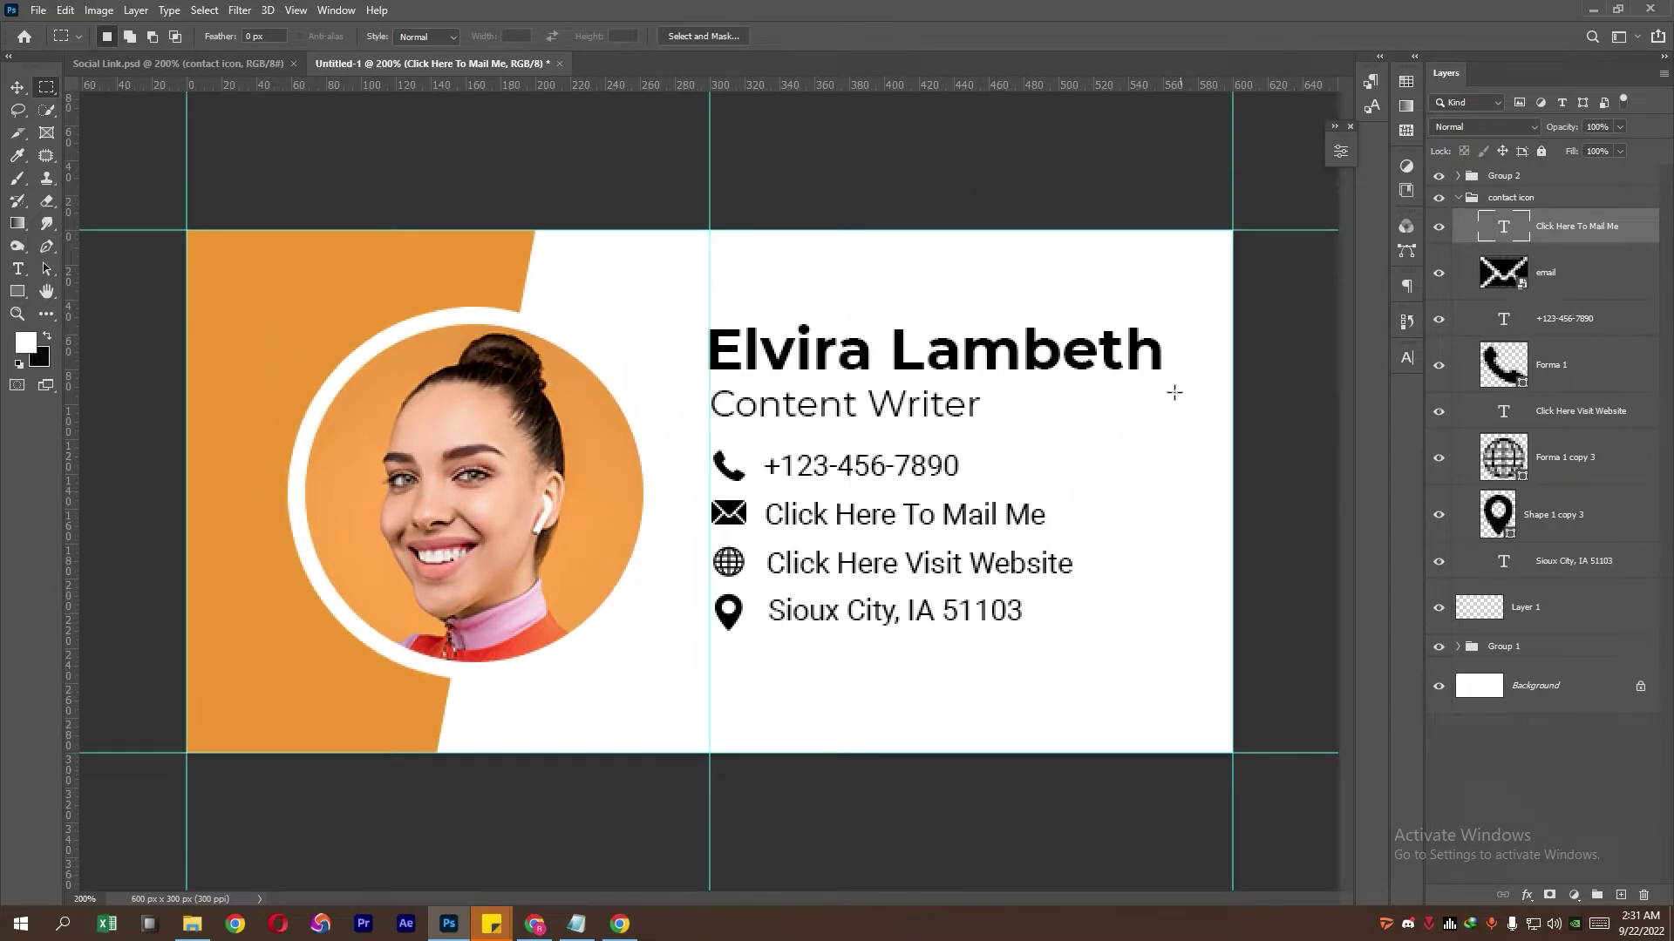
pyautogui.click(1487, 200)
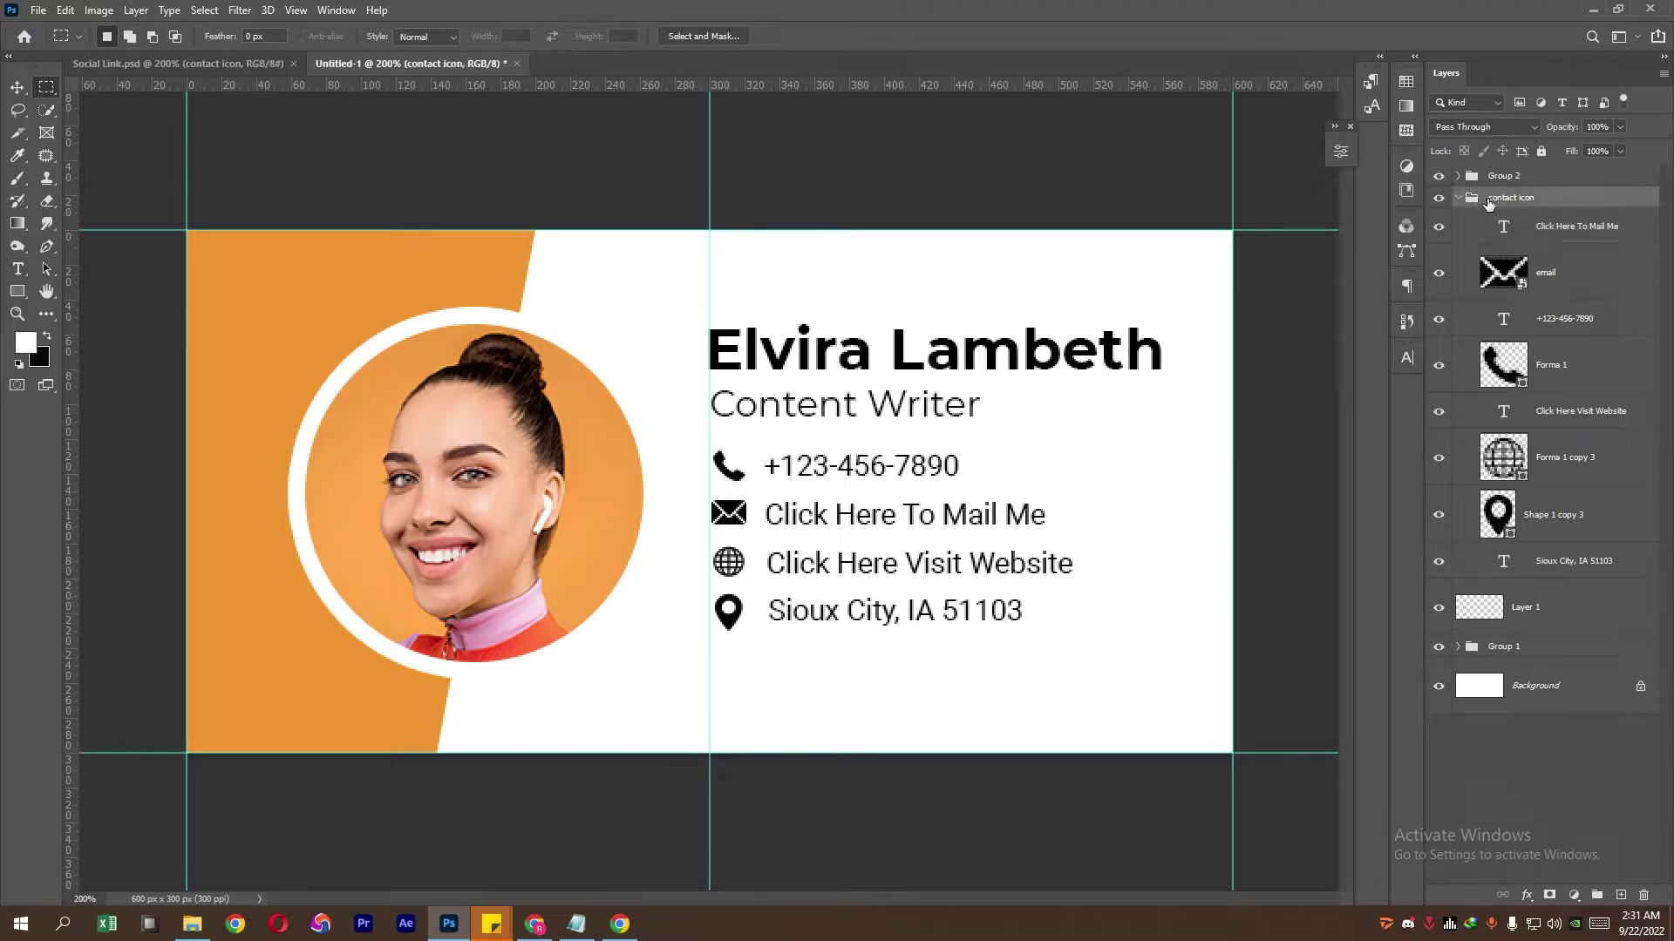
pyautogui.click(1460, 200)
pyautogui.press('v')
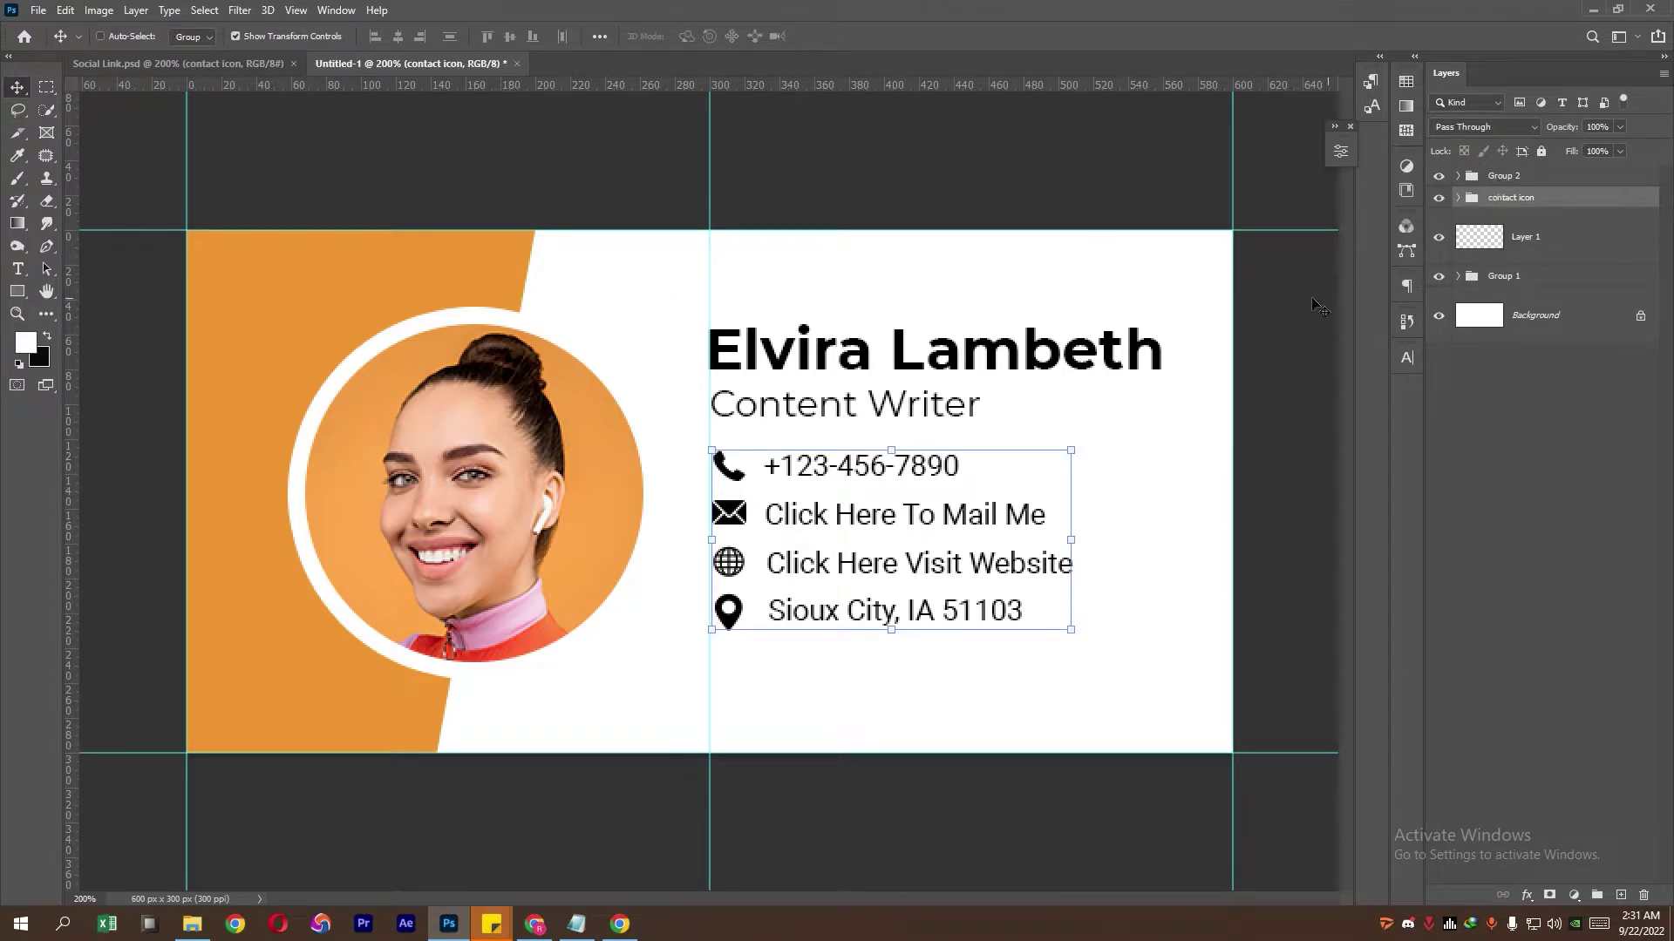
pyautogui.keyDown('ctrl'); pyautogui.click(1492, 177); pyautogui.keyUp('ctrl')
pyautogui.moveTo(957, 338); pyautogui.dragTo(934, 400)
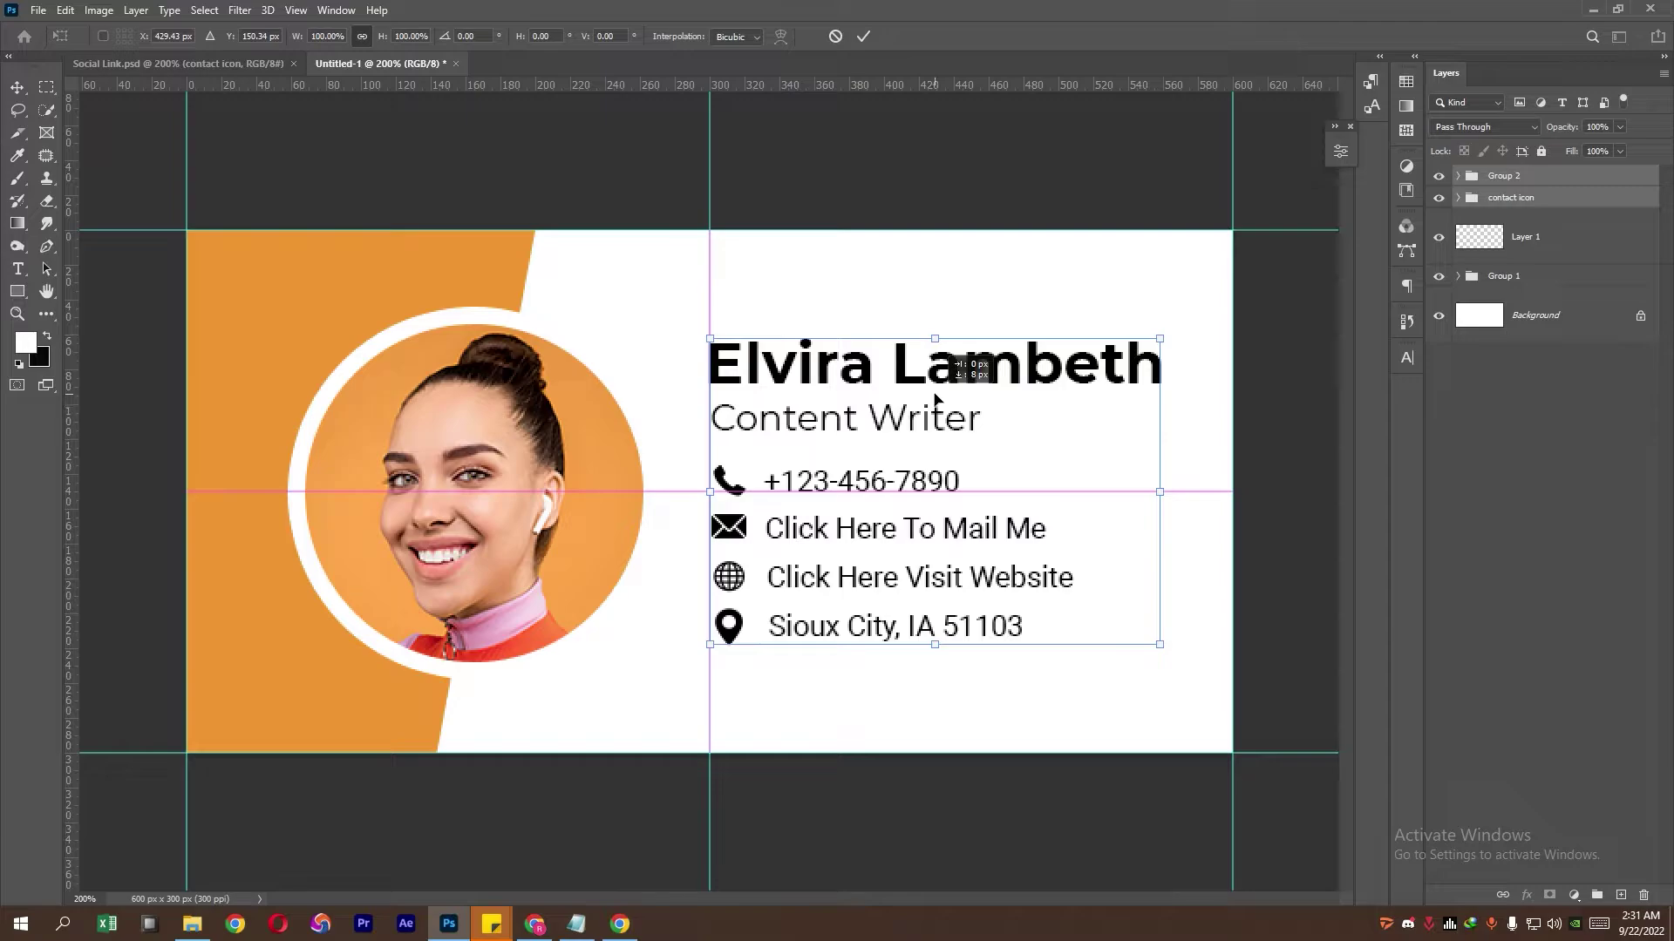
pyautogui.press('Return')
# Step: Nudge the name and title group up, then the contact lines group up by one step
pyautogui.click(1454, 180)
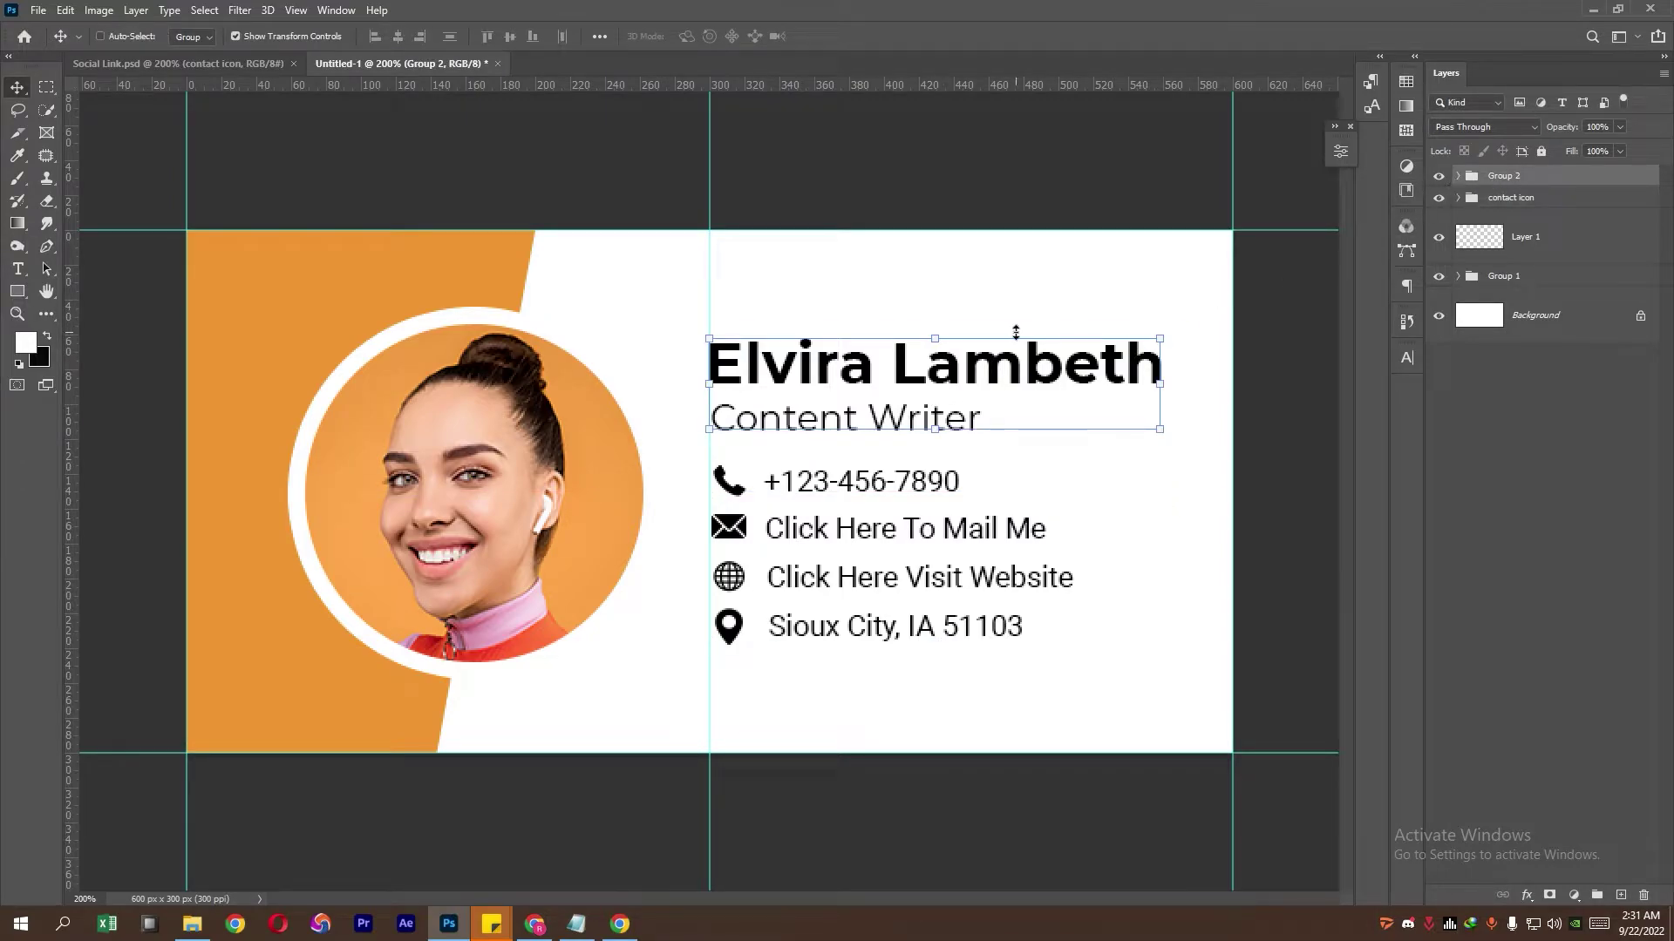
pyautogui.moveTo(942, 346); pyautogui.dragTo(939, 334)
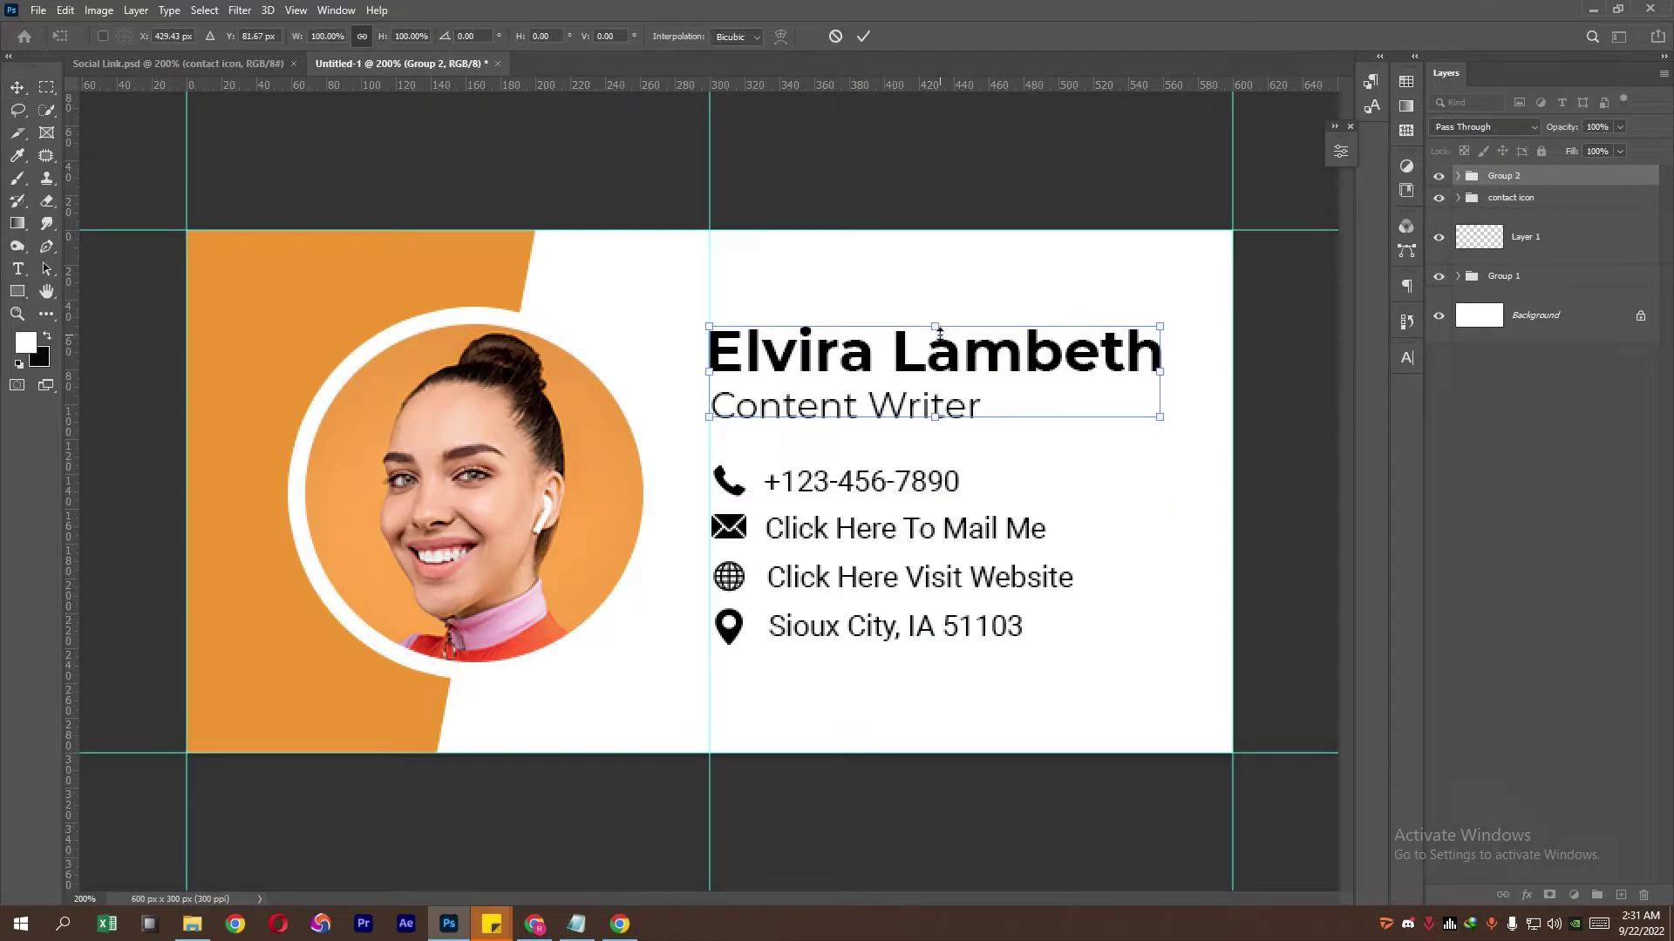
pyautogui.press('Return')
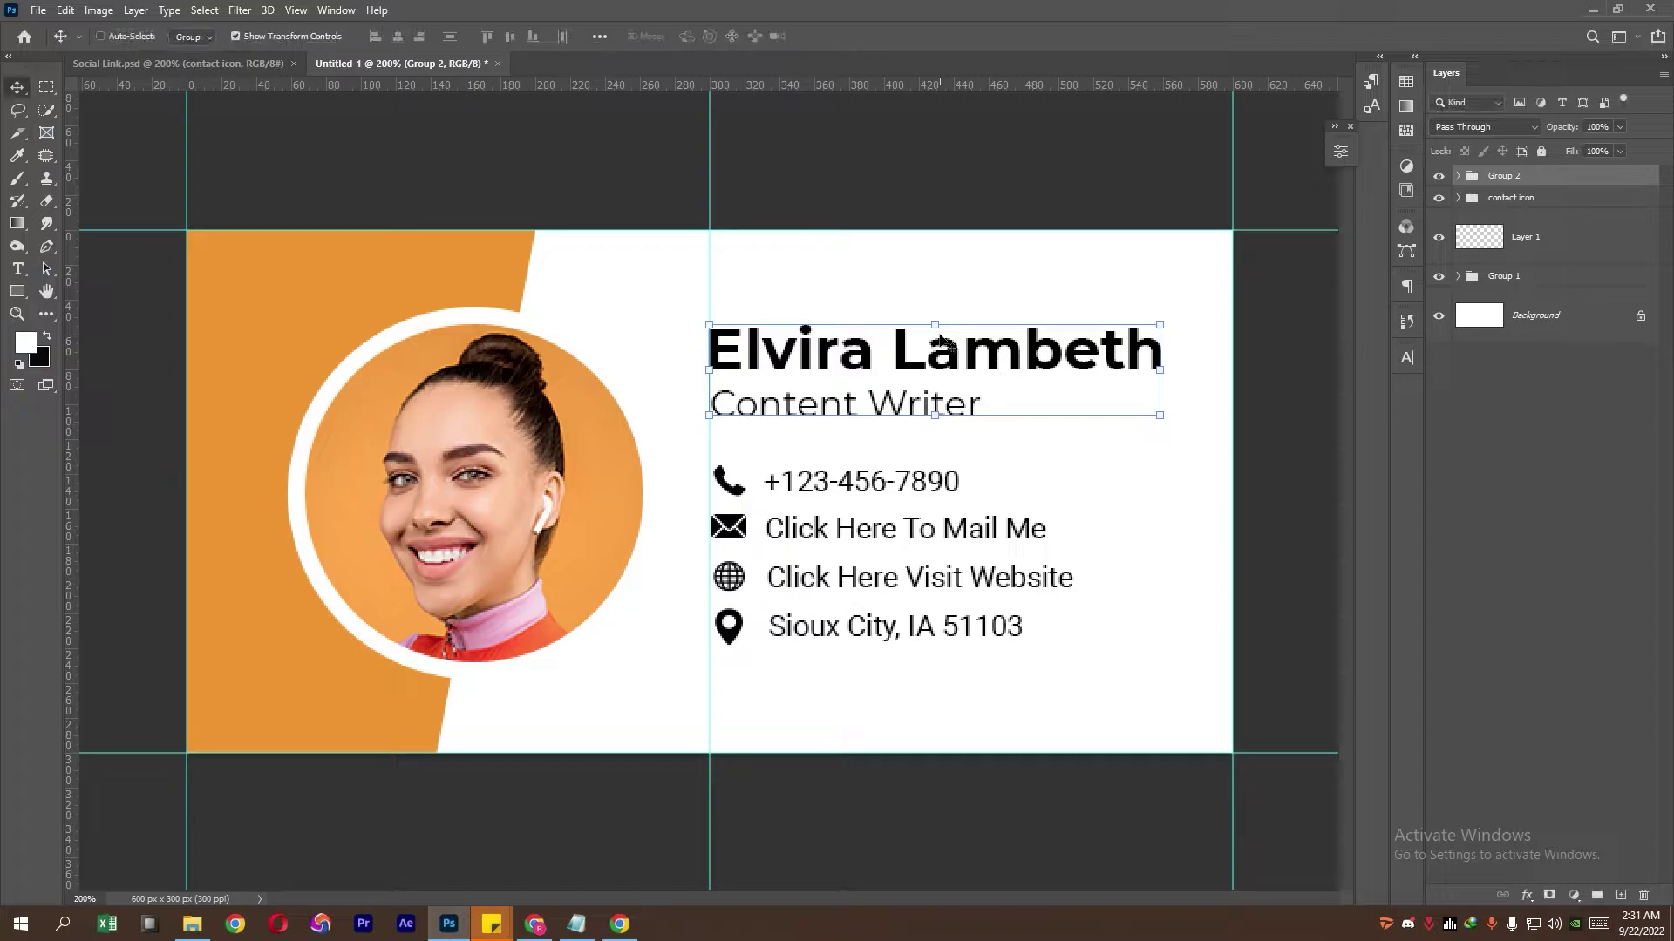
pyautogui.click(1521, 197)
pyautogui.press('Up')
pyautogui.press('Up')
pyautogui.press('Up')
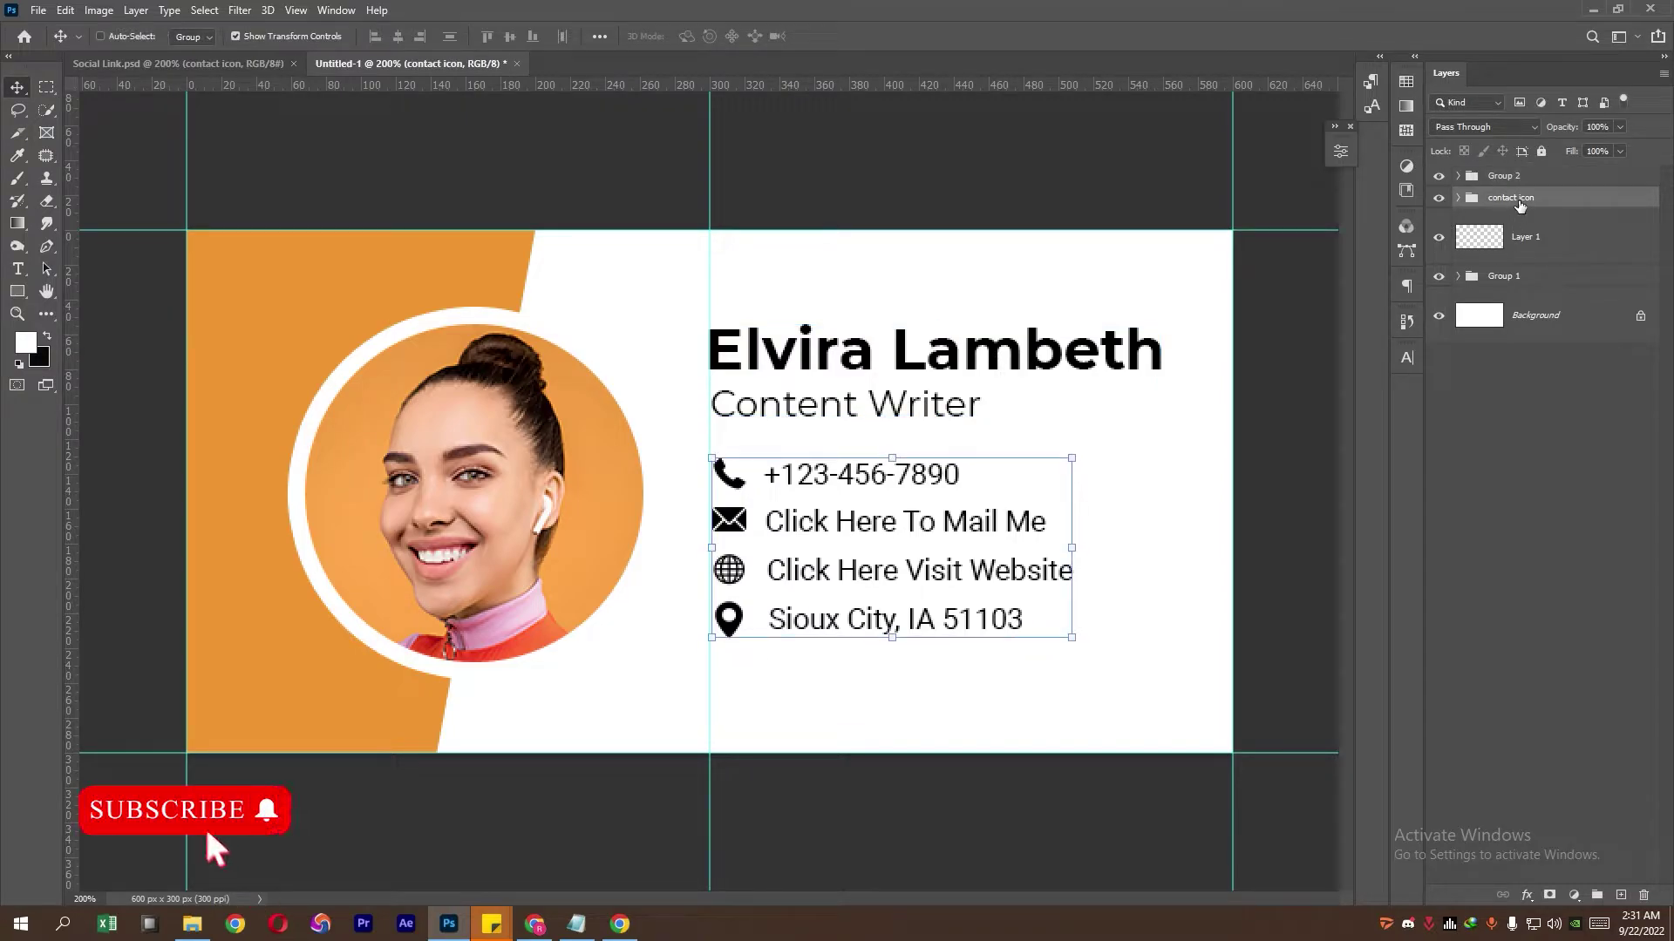
# Step: Drop the whole text block lower, shift it three nudges left, and move the vertical guide left
pyautogui.keyDown('ctrl'); pyautogui.click(1503, 175); pyautogui.keyUp('ctrl')
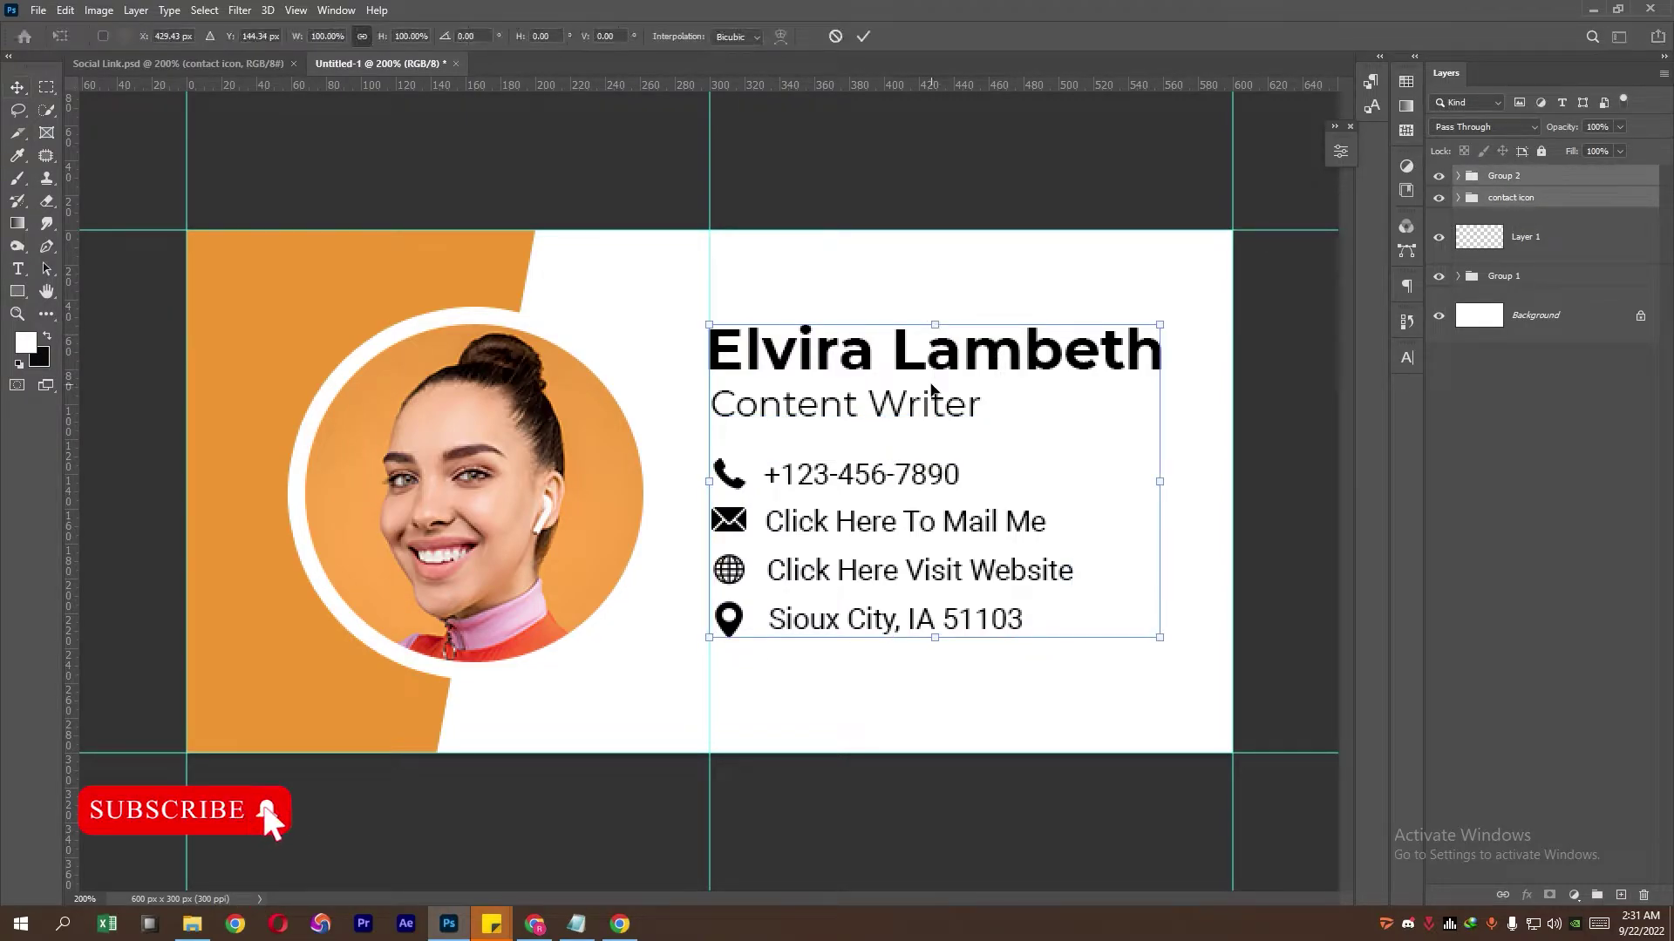
pyautogui.moveTo(935, 342); pyautogui.dragTo(931, 401)
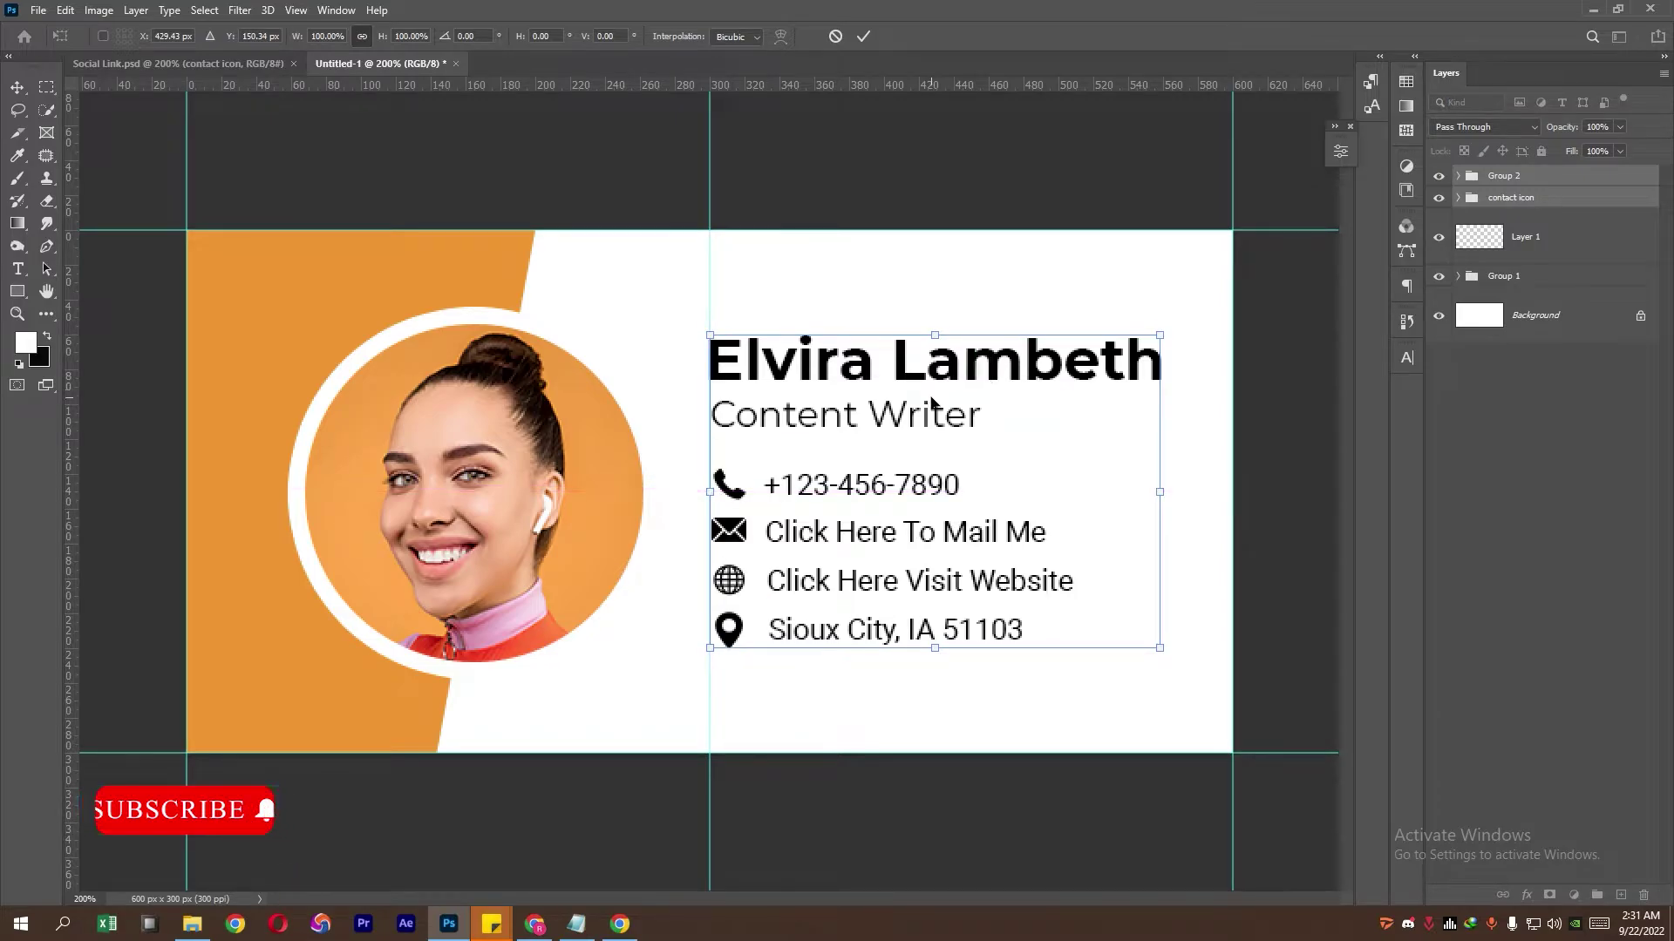
pyautogui.press('Left')
pyautogui.press('Left')
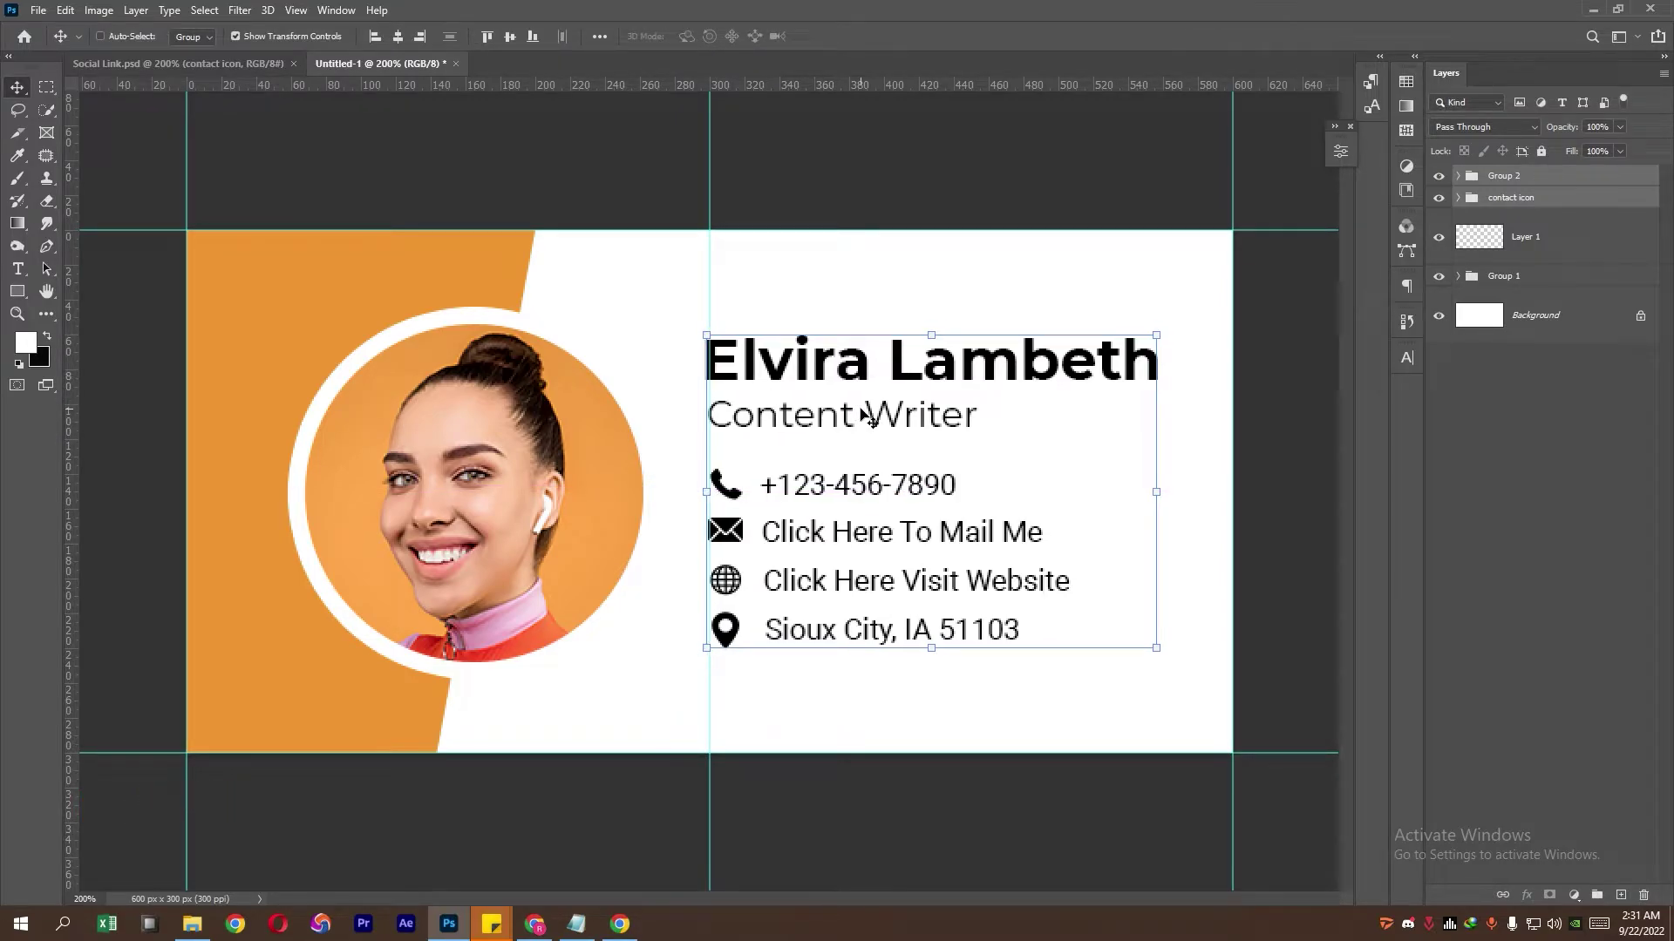
pyautogui.press('Left')
pyautogui.press('Left')
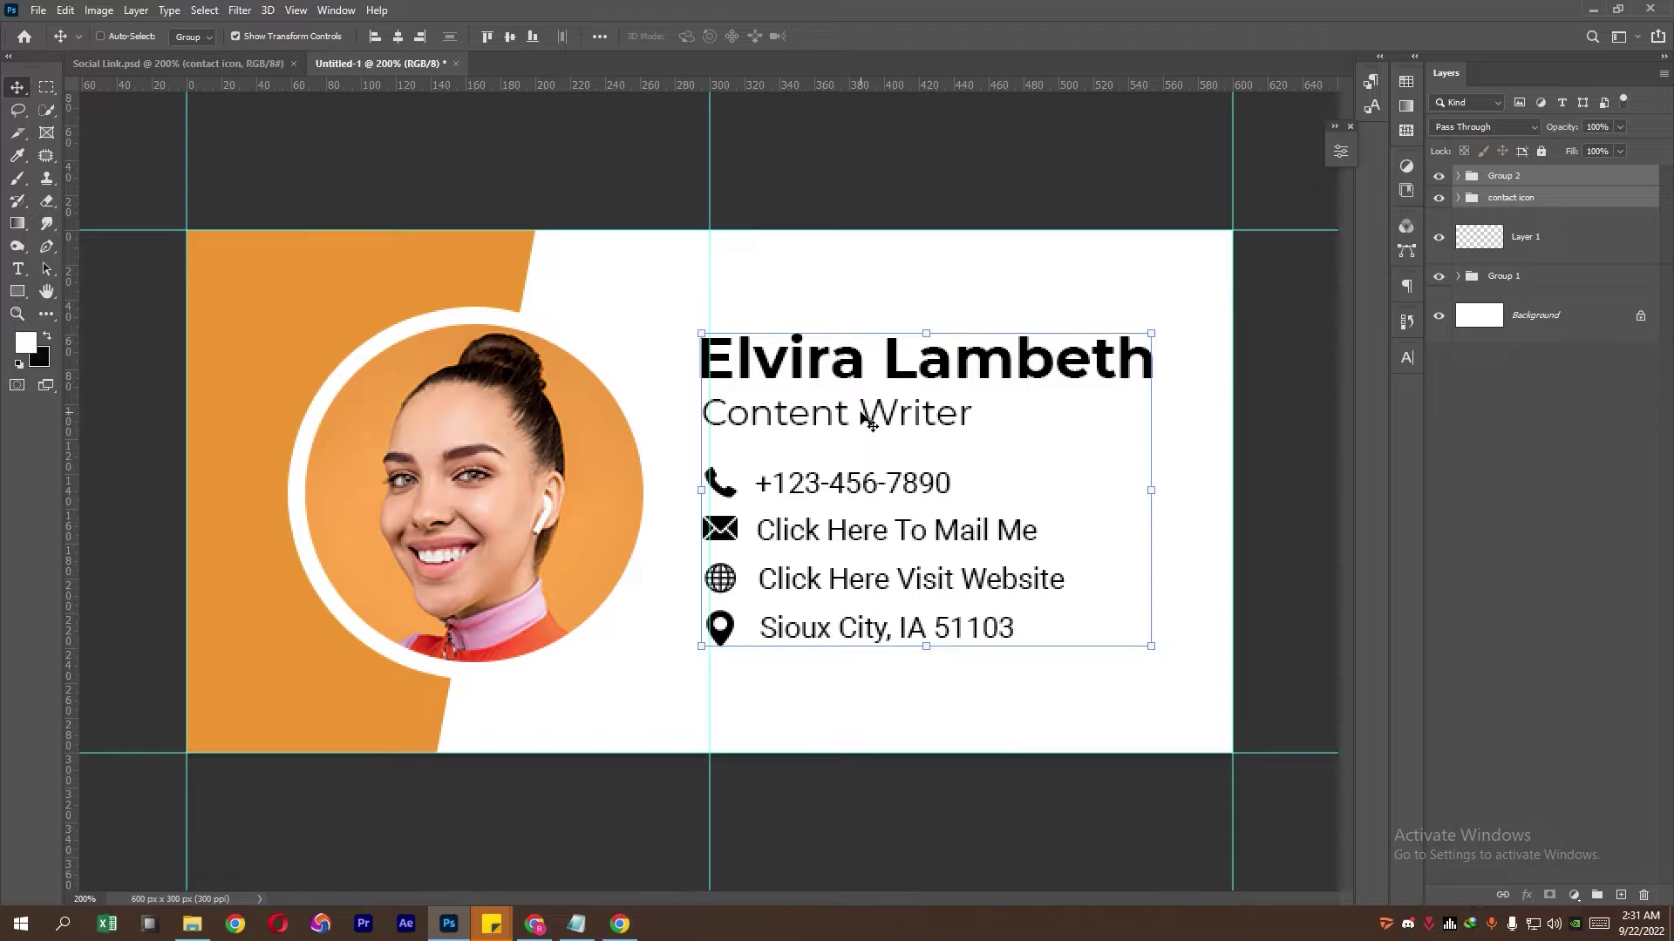
pyautogui.press('Left')
pyautogui.press('Left')
pyautogui.press('Left')
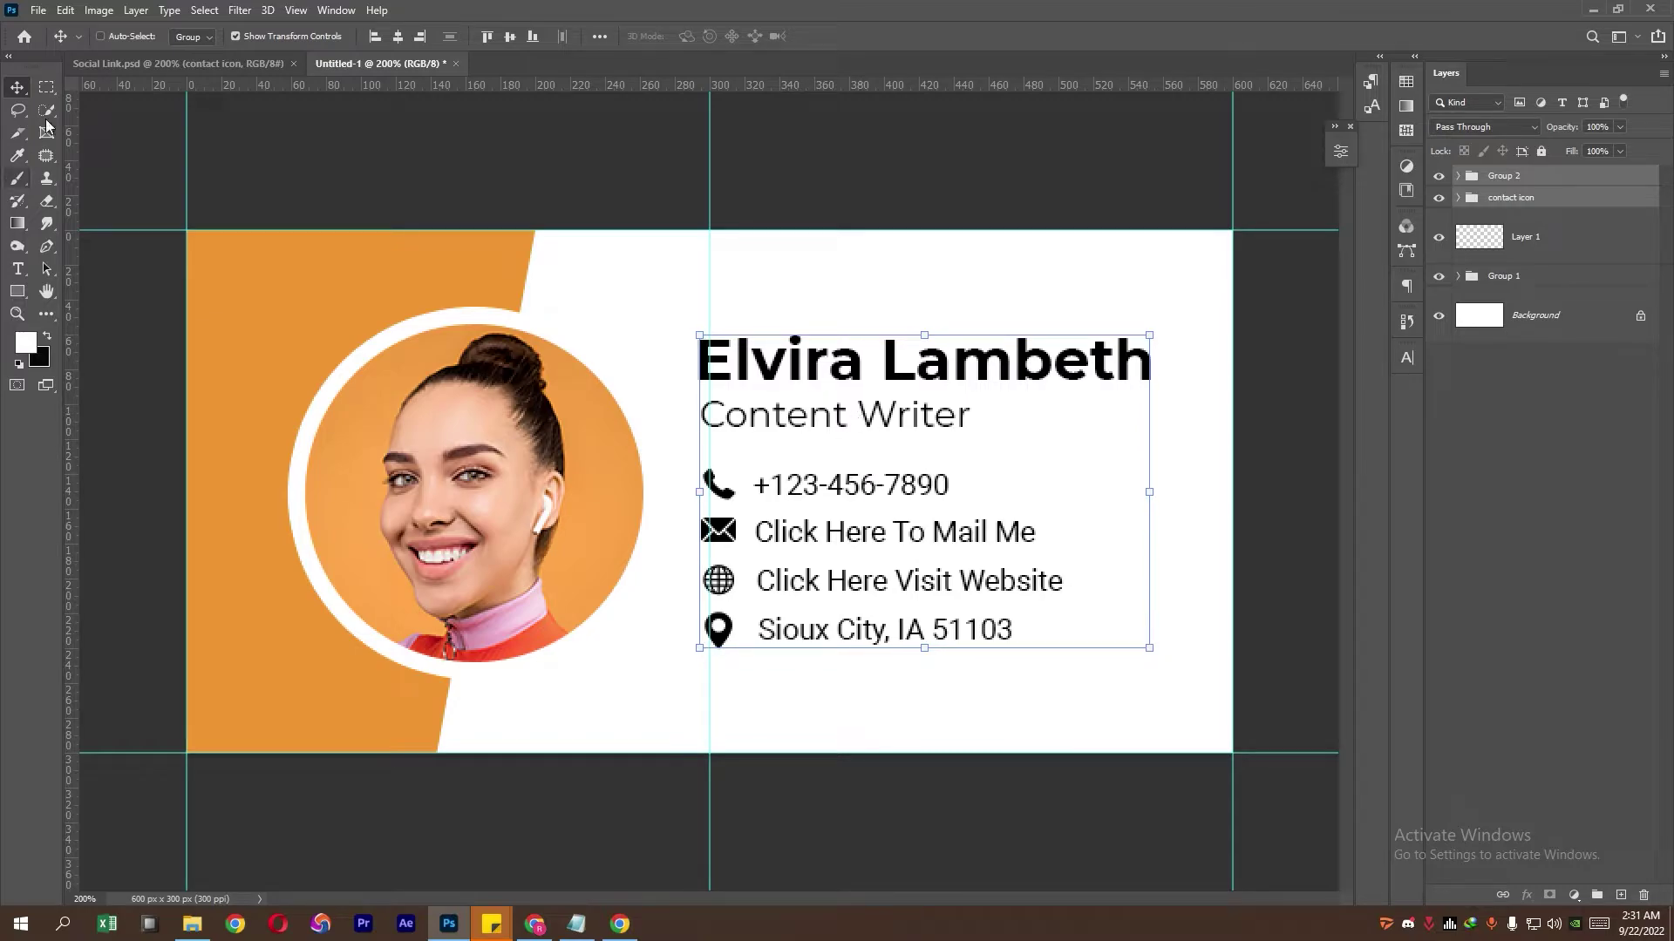
pyautogui.click(46, 86)
pyautogui.moveTo(709, 192); pyautogui.dragTo(692, 192)
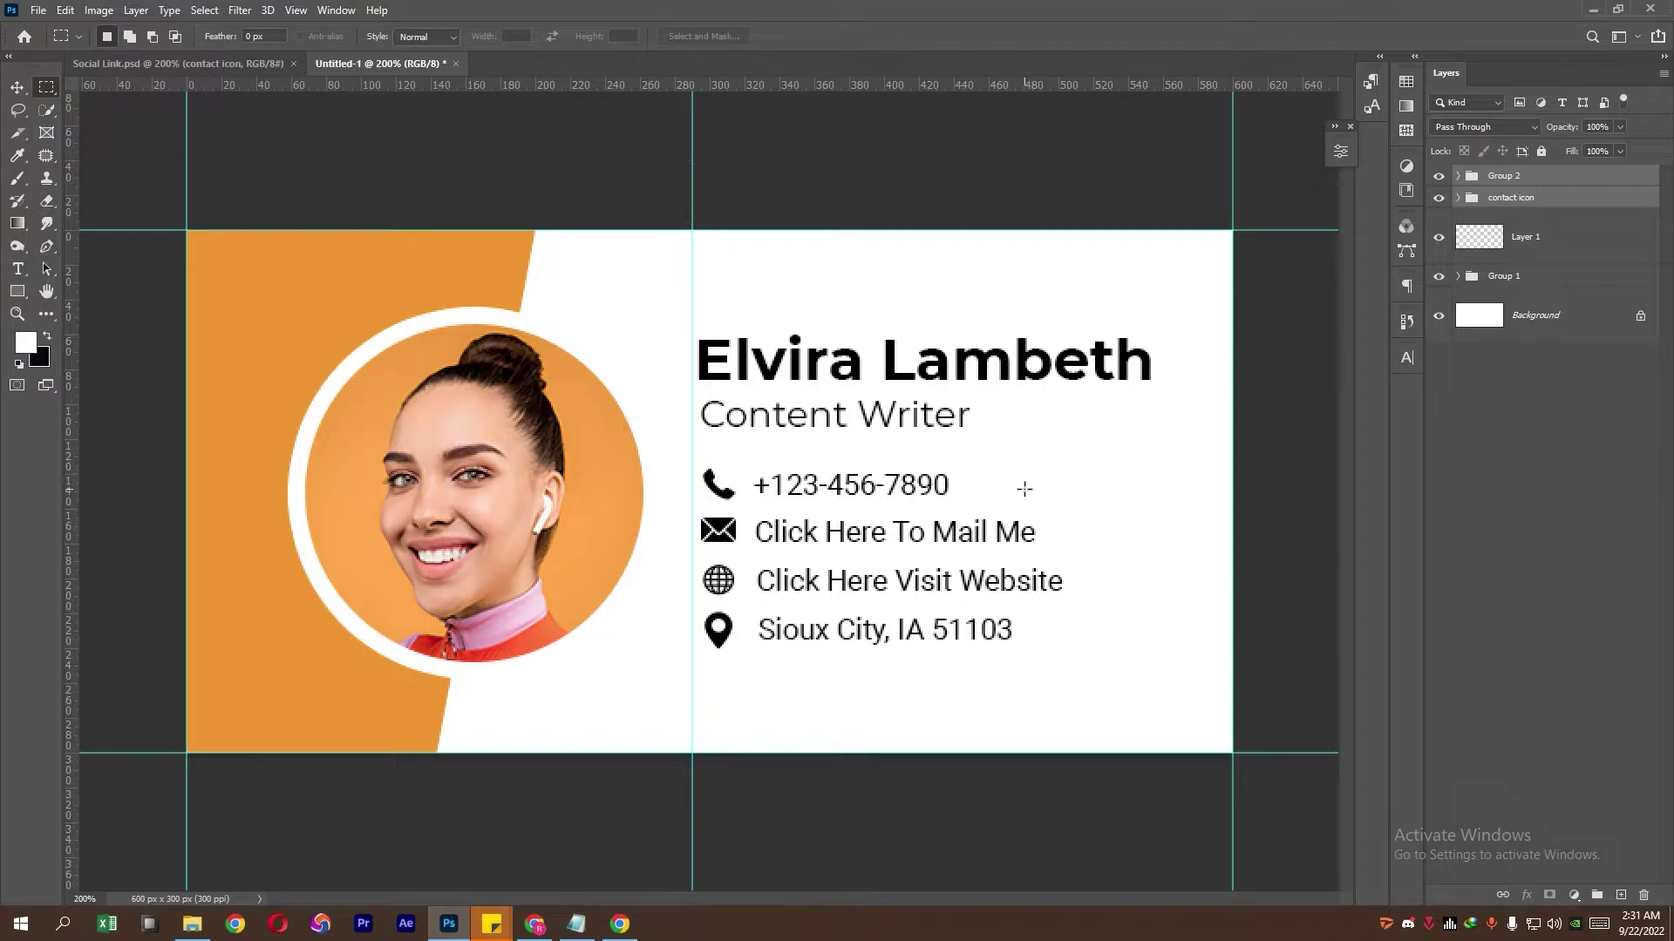
# Step: Draw a tall narrow rounded rectangle on a new layer near the card's bottom-right corner
pyautogui.click(1547, 303)
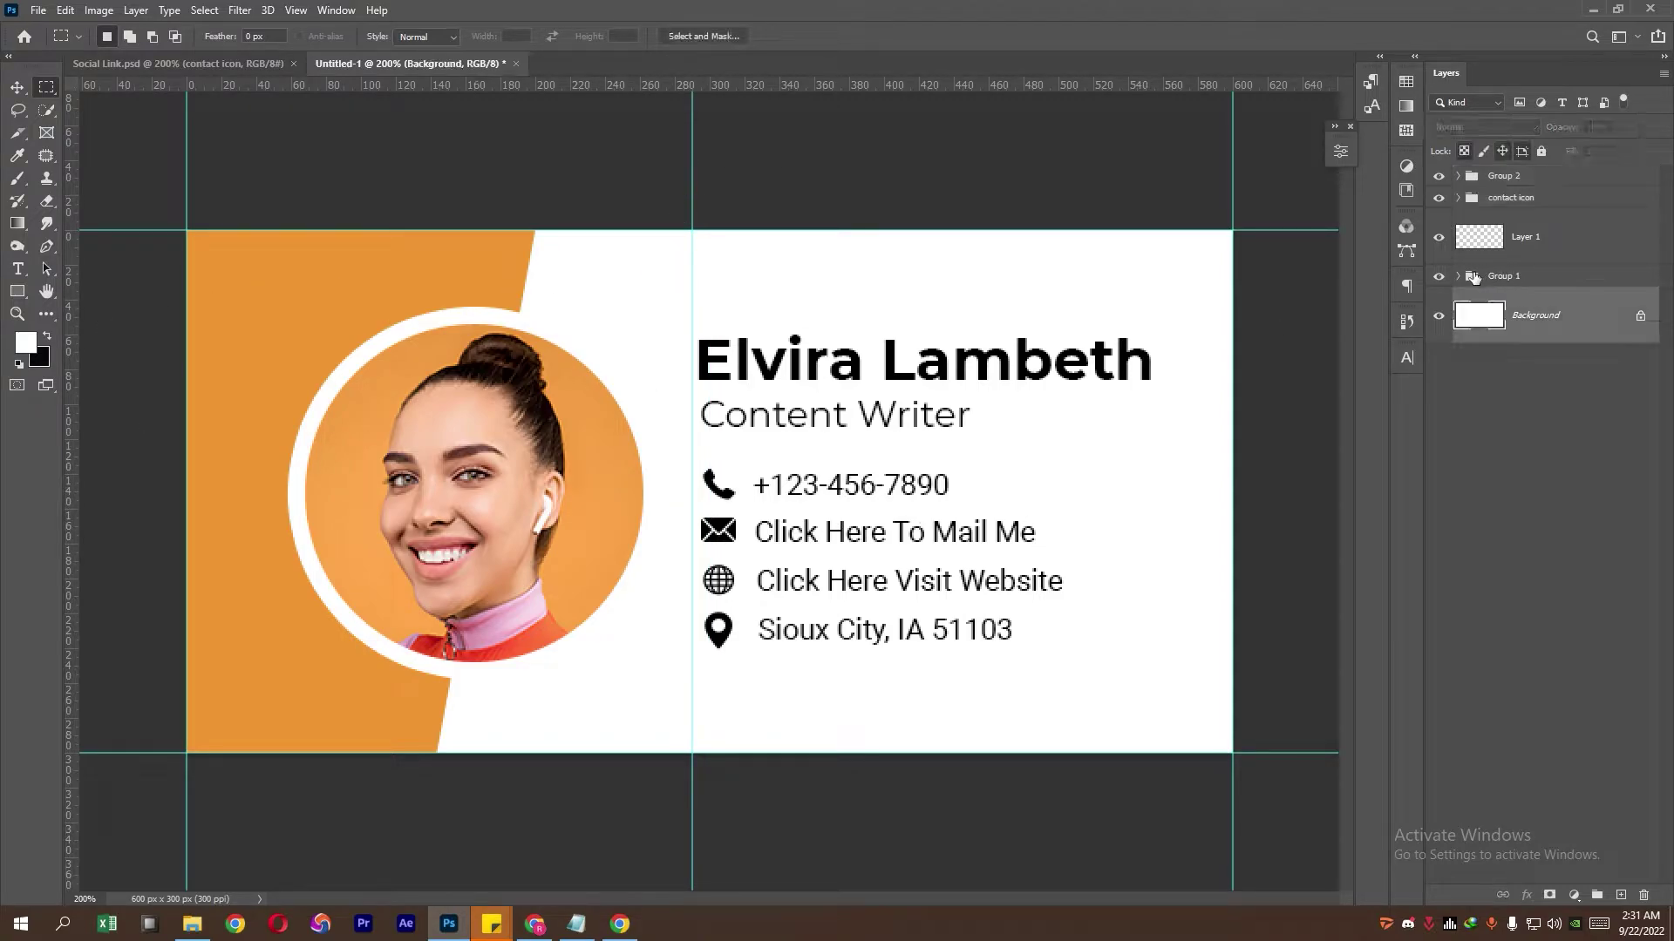
pyautogui.click(1458, 276)
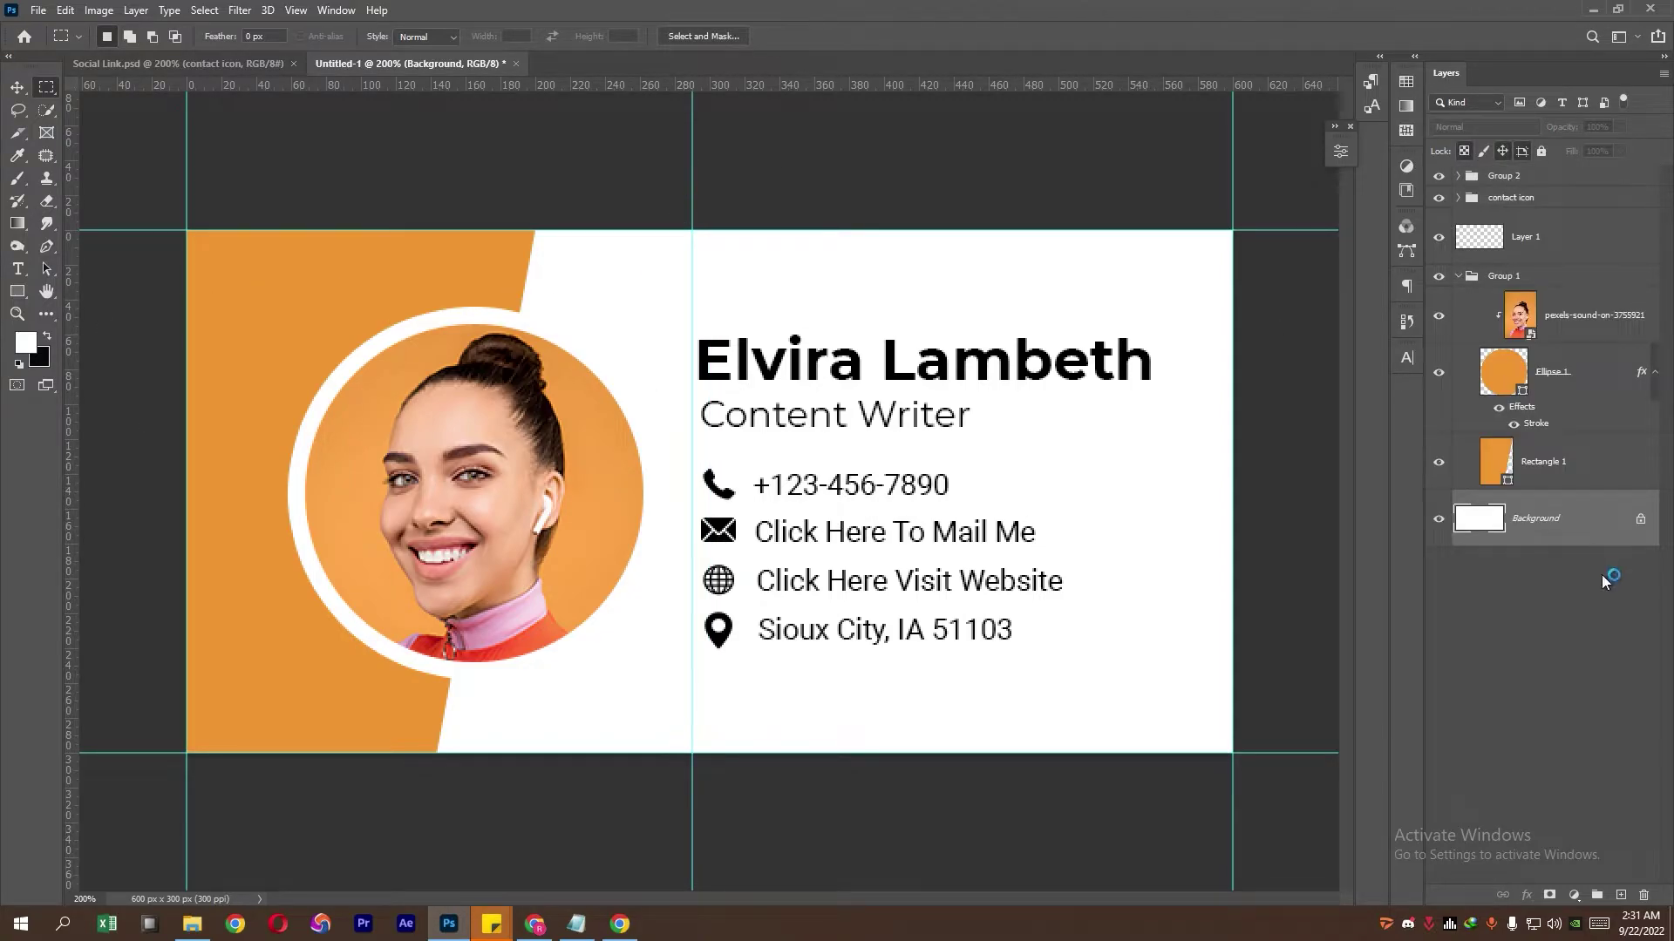
pyautogui.click(1627, 896)
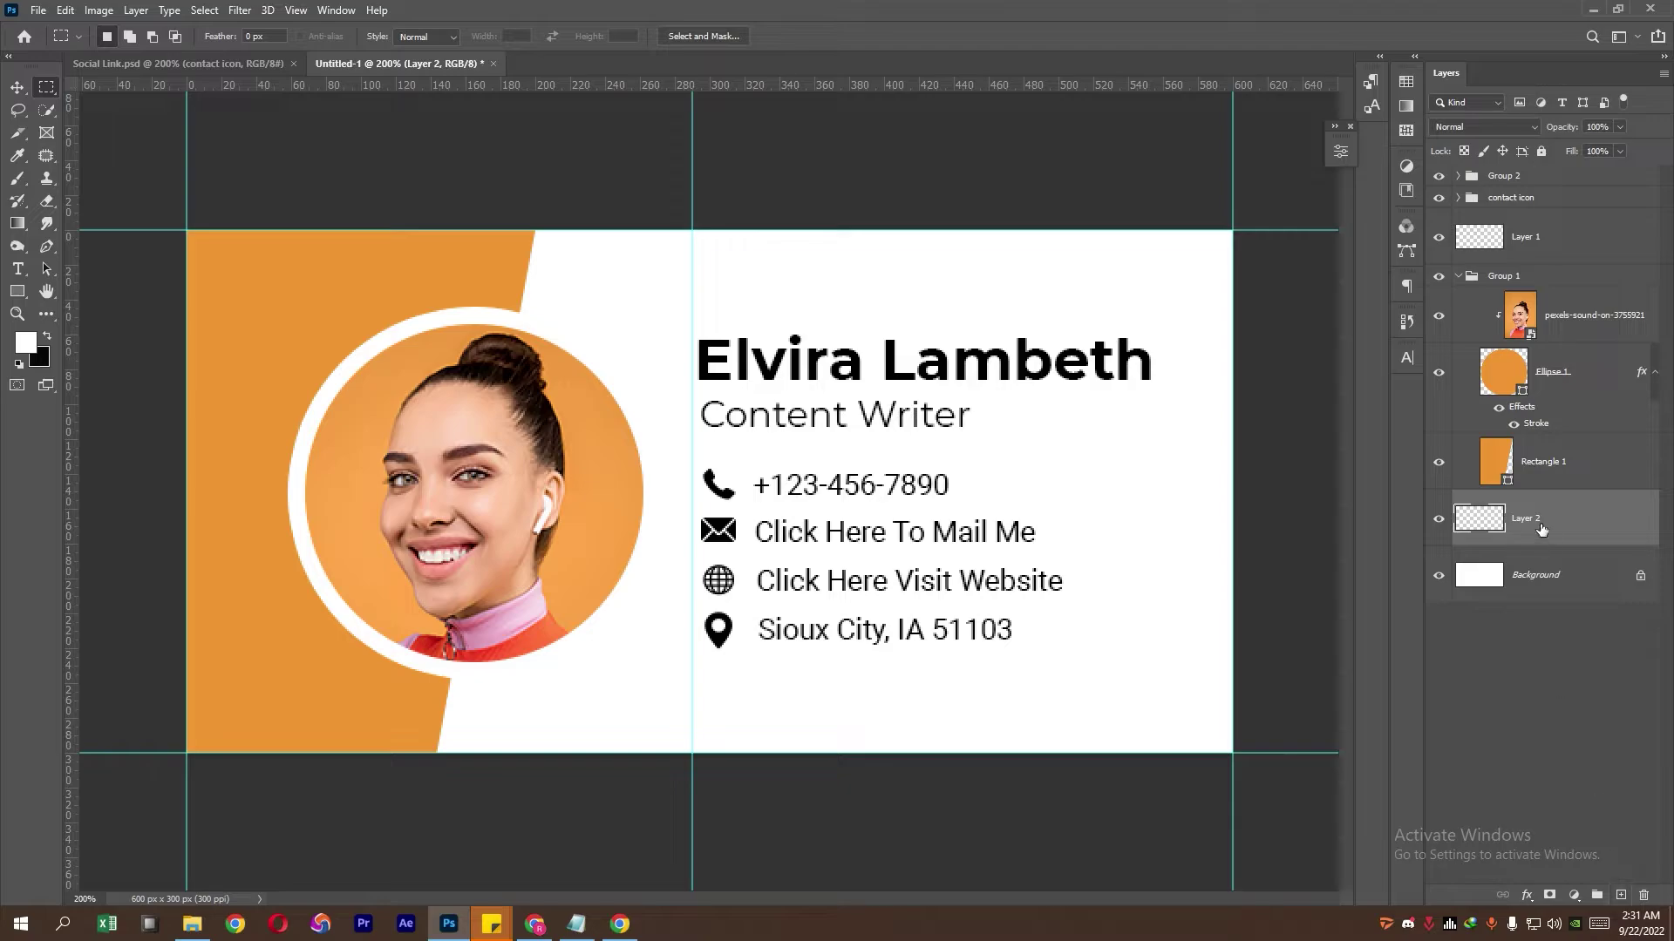
pyautogui.click(21, 290)
pyautogui.click(87, 325)
pyautogui.click(29, 296)
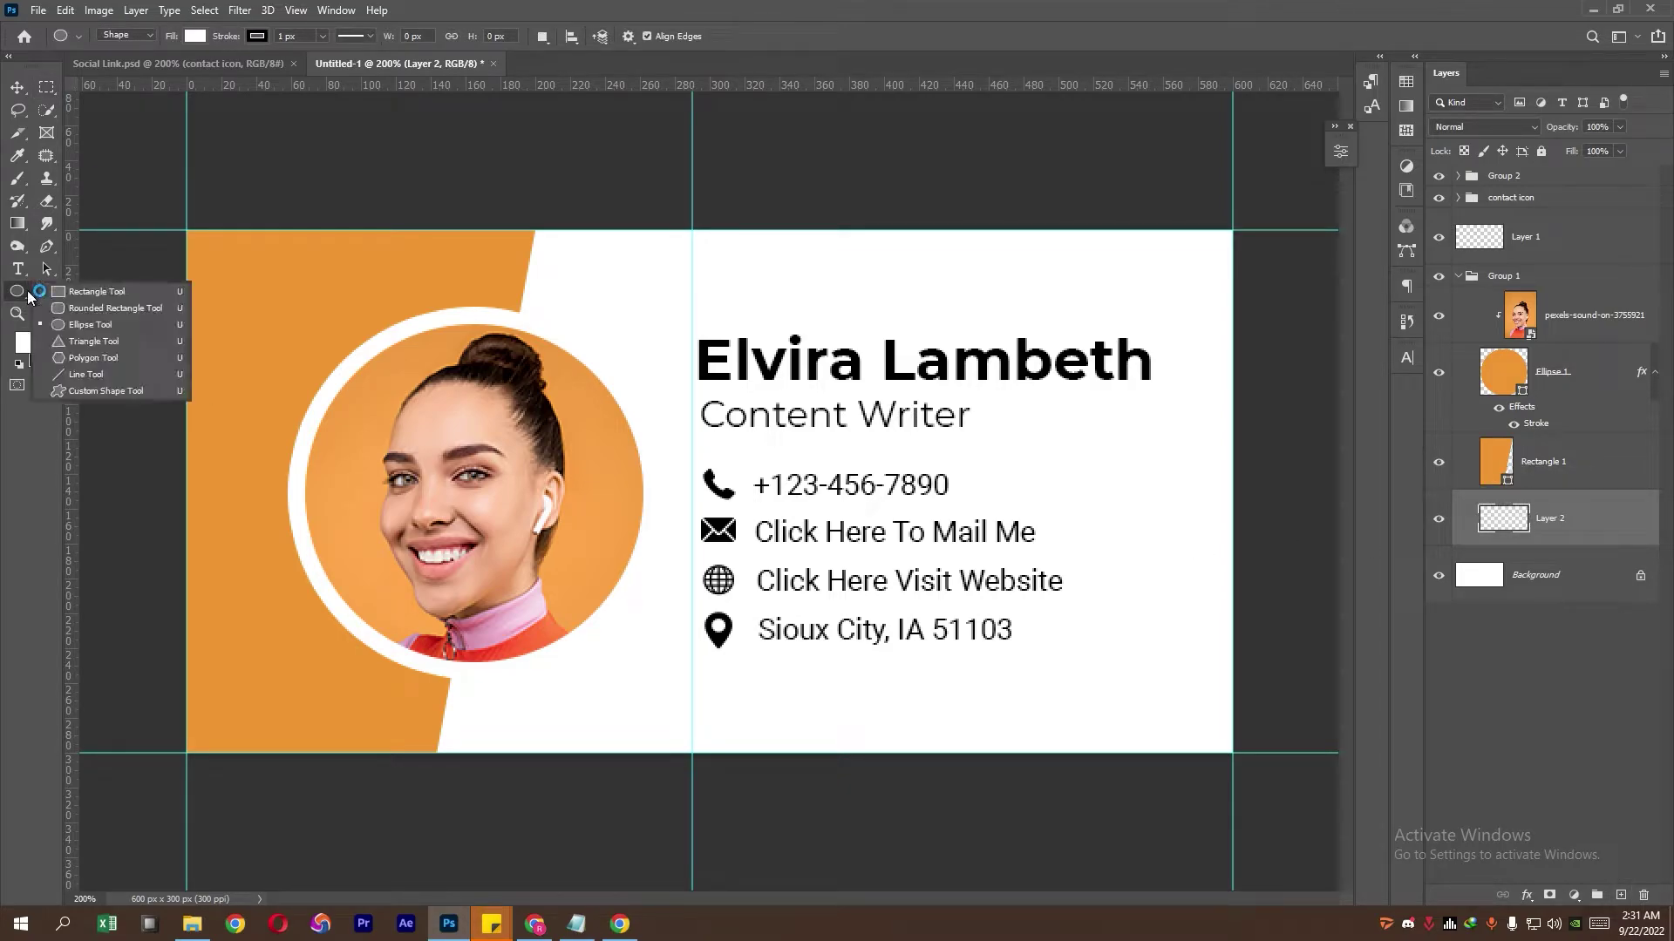
pyautogui.click(115, 308)
pyautogui.moveTo(1097, 663); pyautogui.dragTo(1115, 784)
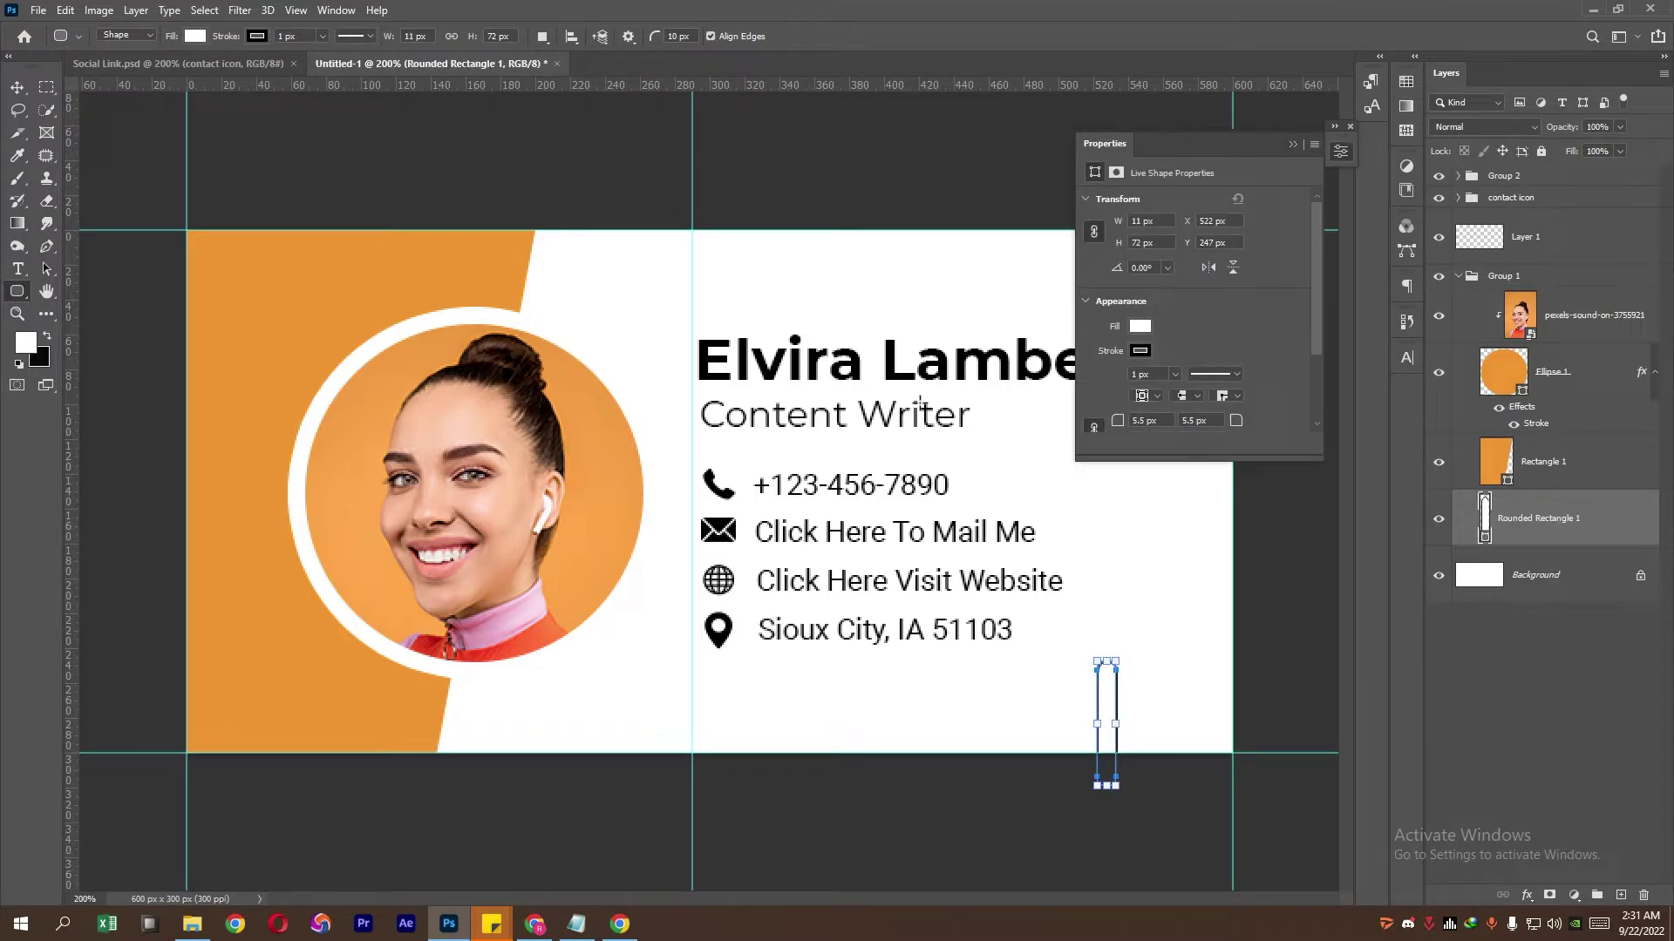
# Step: Give the bar no stroke and the card's orange fill
pyautogui.click(1140, 351)
pyautogui.click(1104, 359)
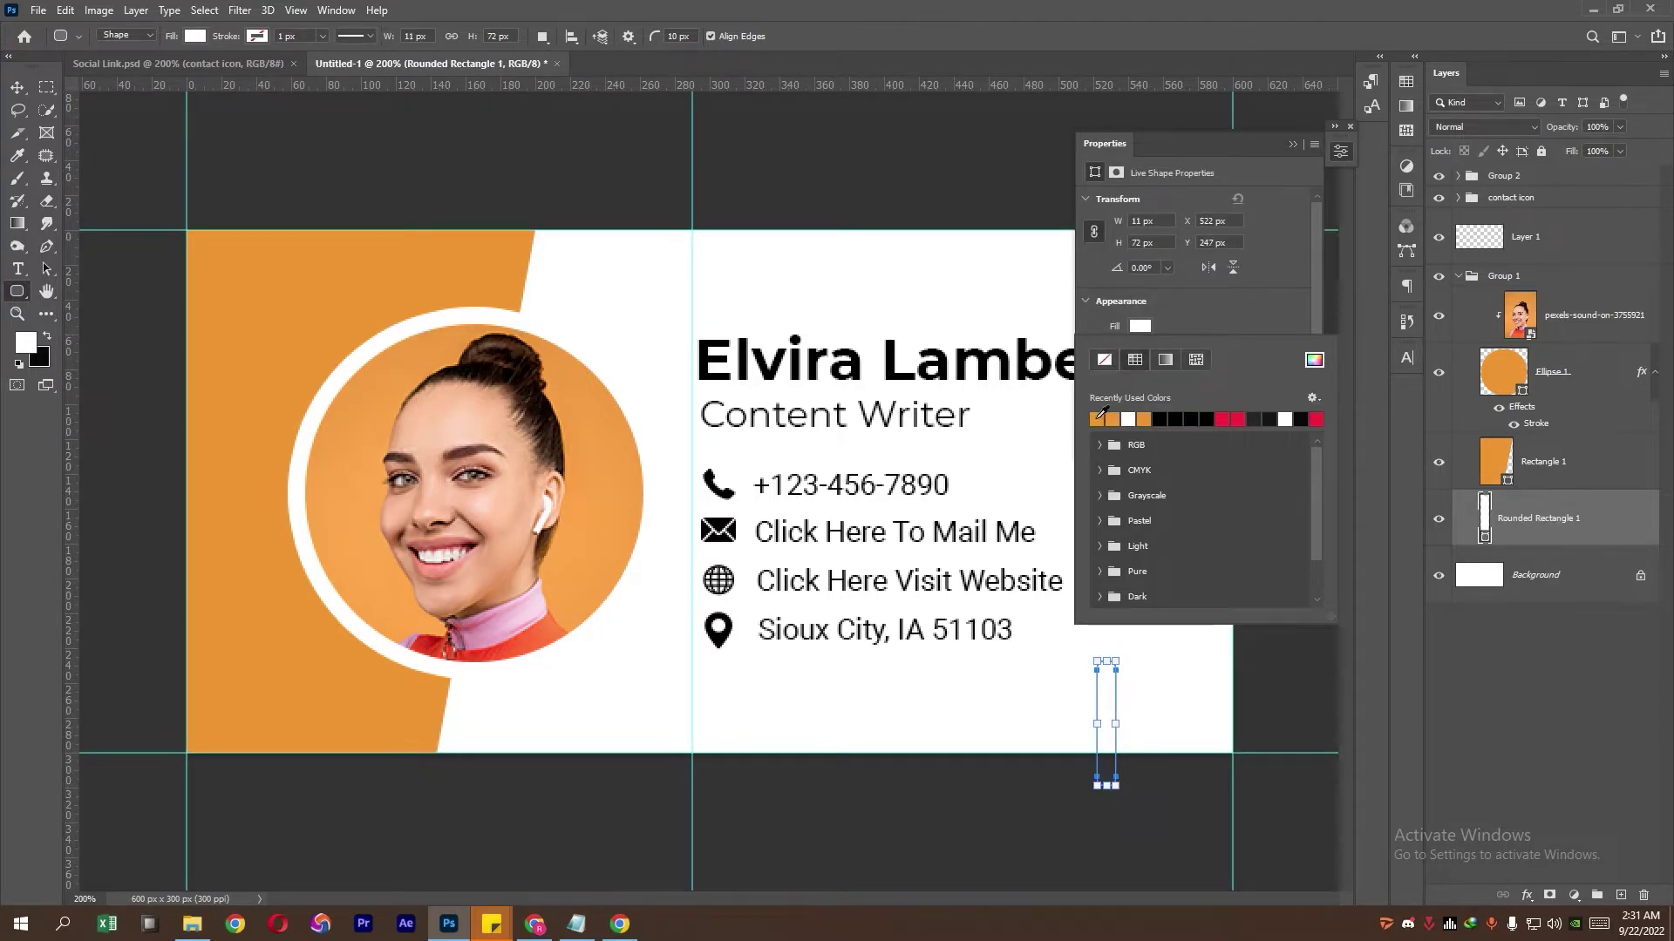
pyautogui.click(1101, 418)
pyautogui.click(1292, 142)
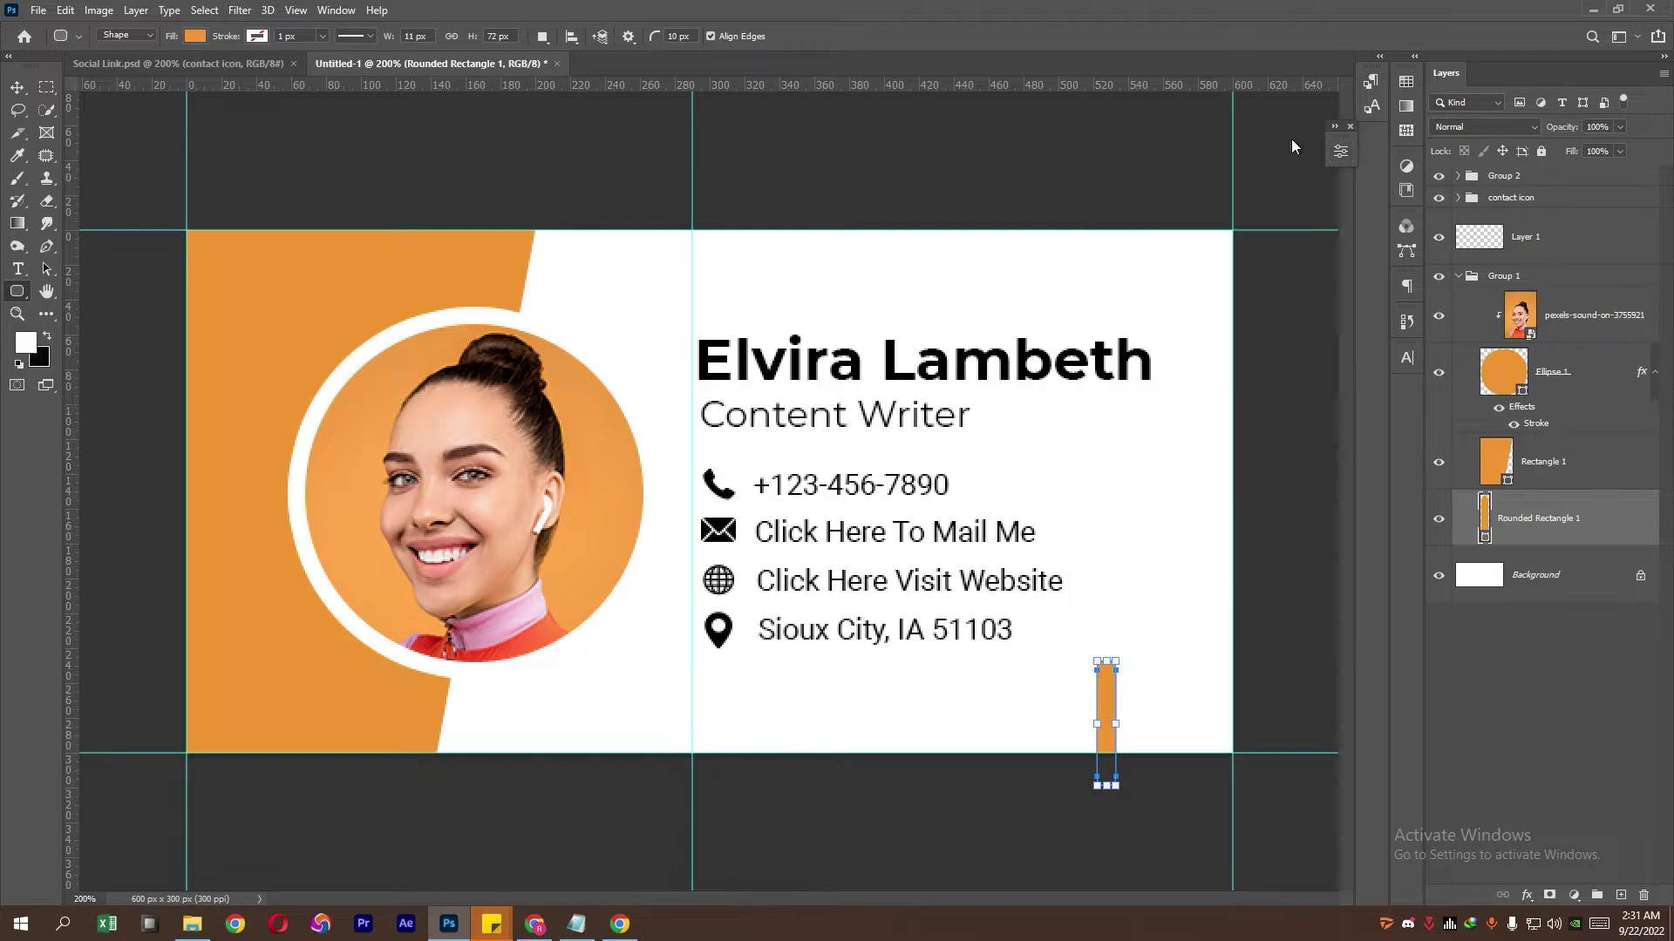
pyautogui.click(17, 80)
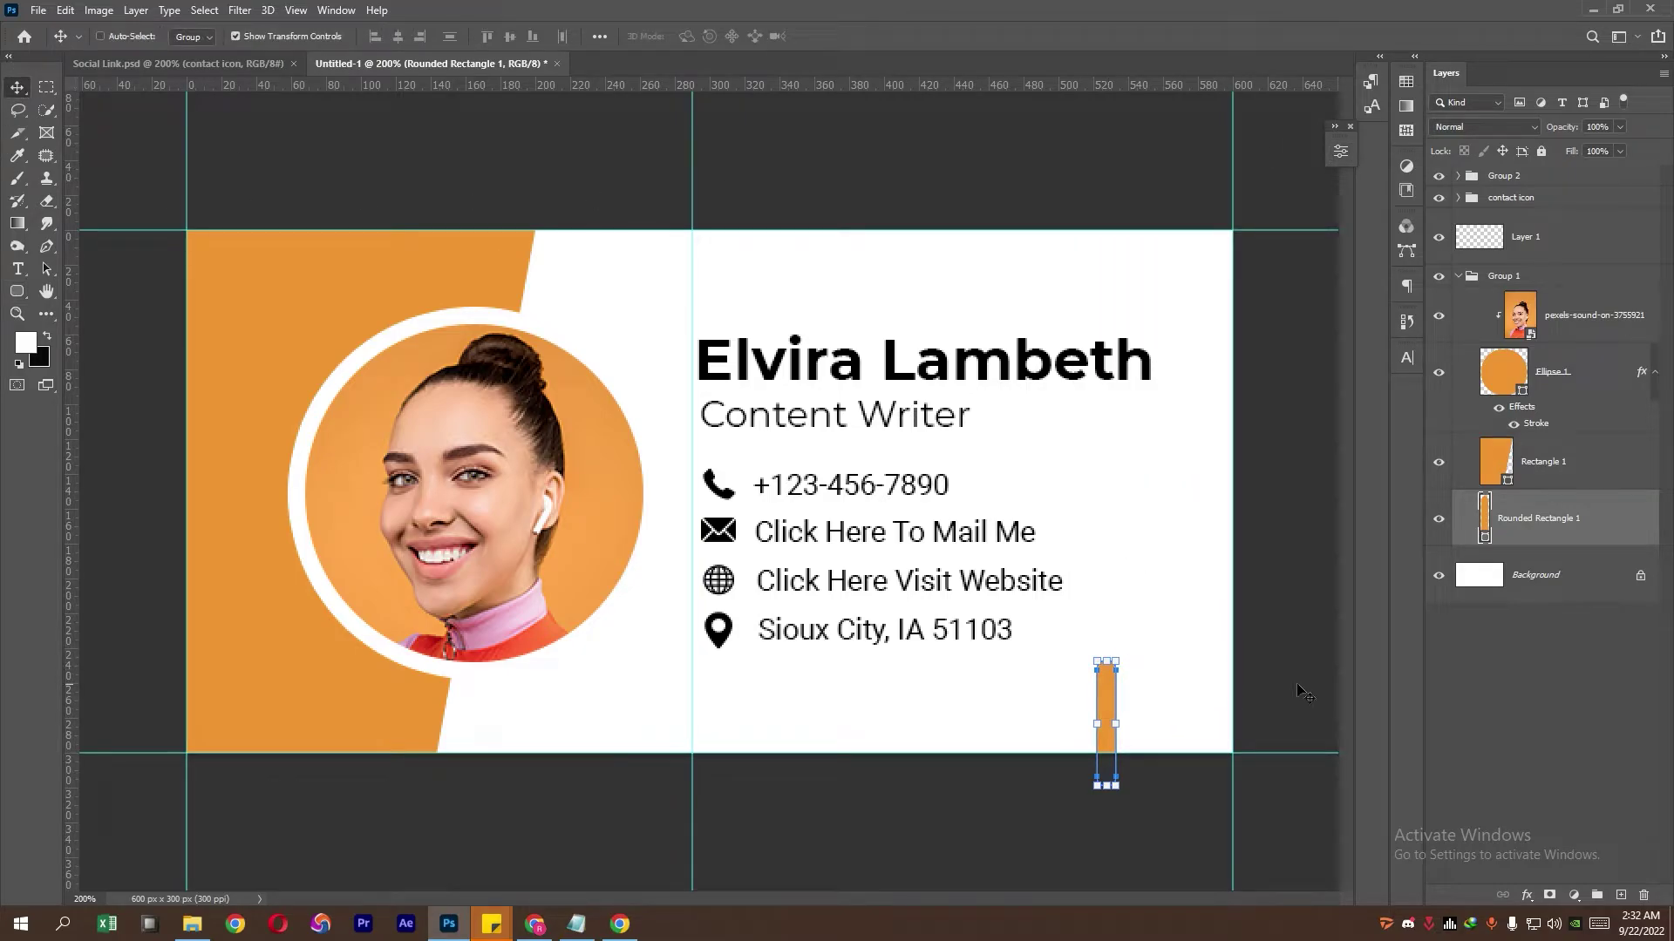
# Step: Duplicate the orange bar below-right of the original and rotate both into a diagonal slant
pyautogui.moveTo(1563, 546); pyautogui.dragTo(1620, 895)
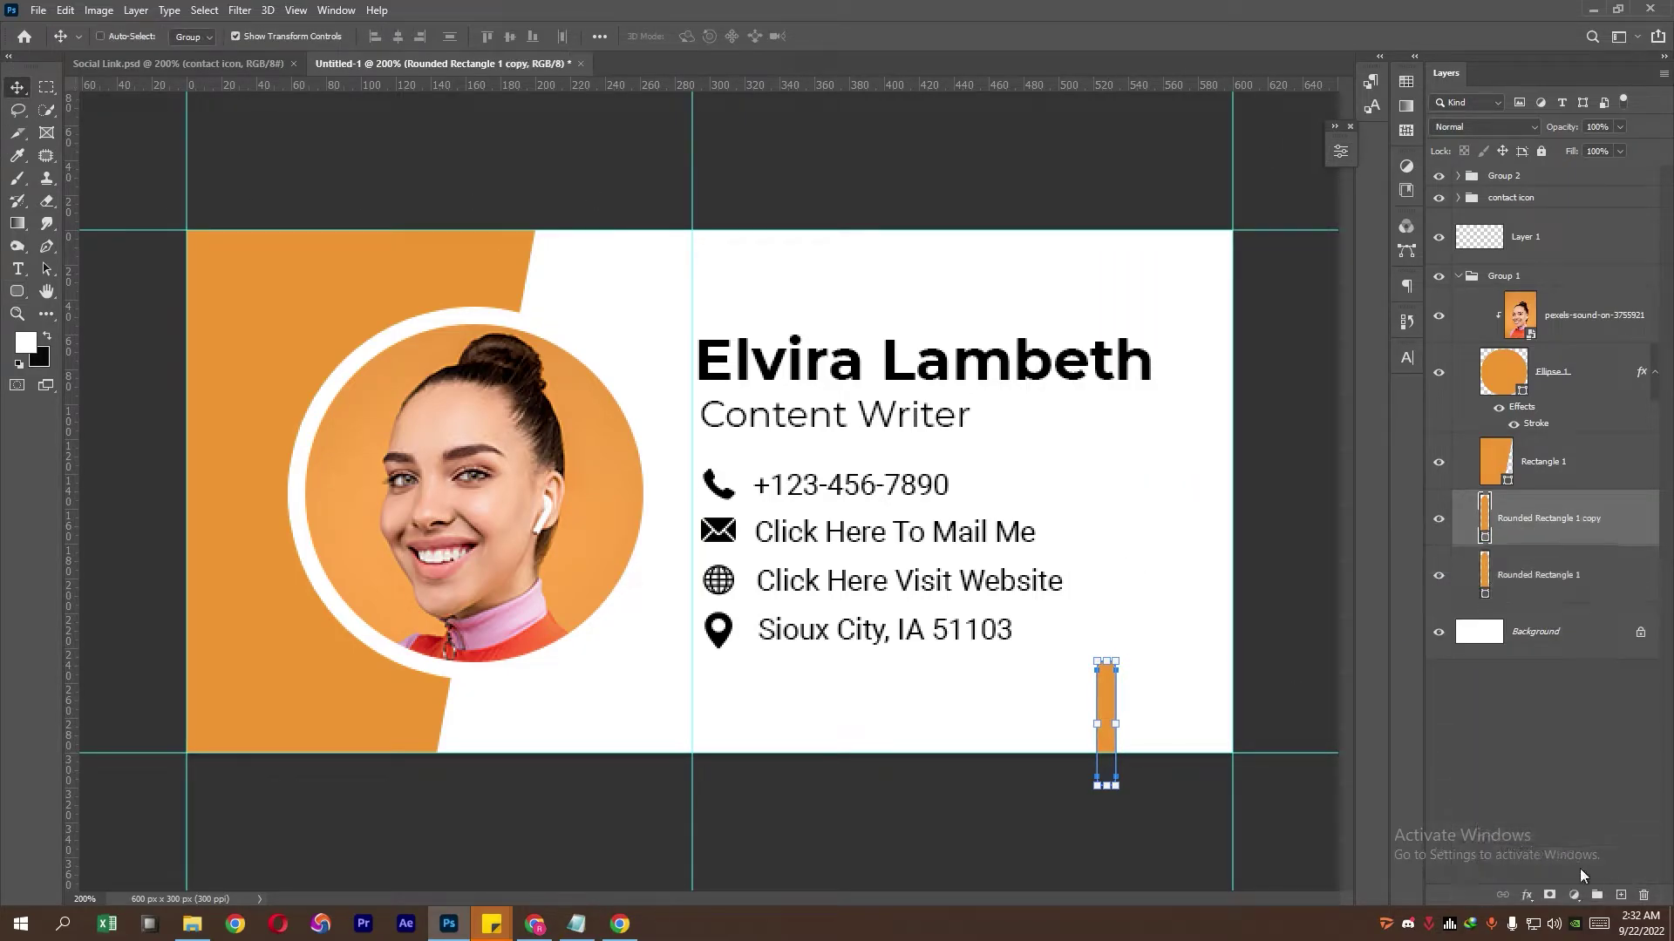
pyautogui.moveTo(1107, 754); pyautogui.dragTo(1145, 806)
pyautogui.keyDown('shift'); pyautogui.click(1586, 577); pyautogui.keyUp('shift')
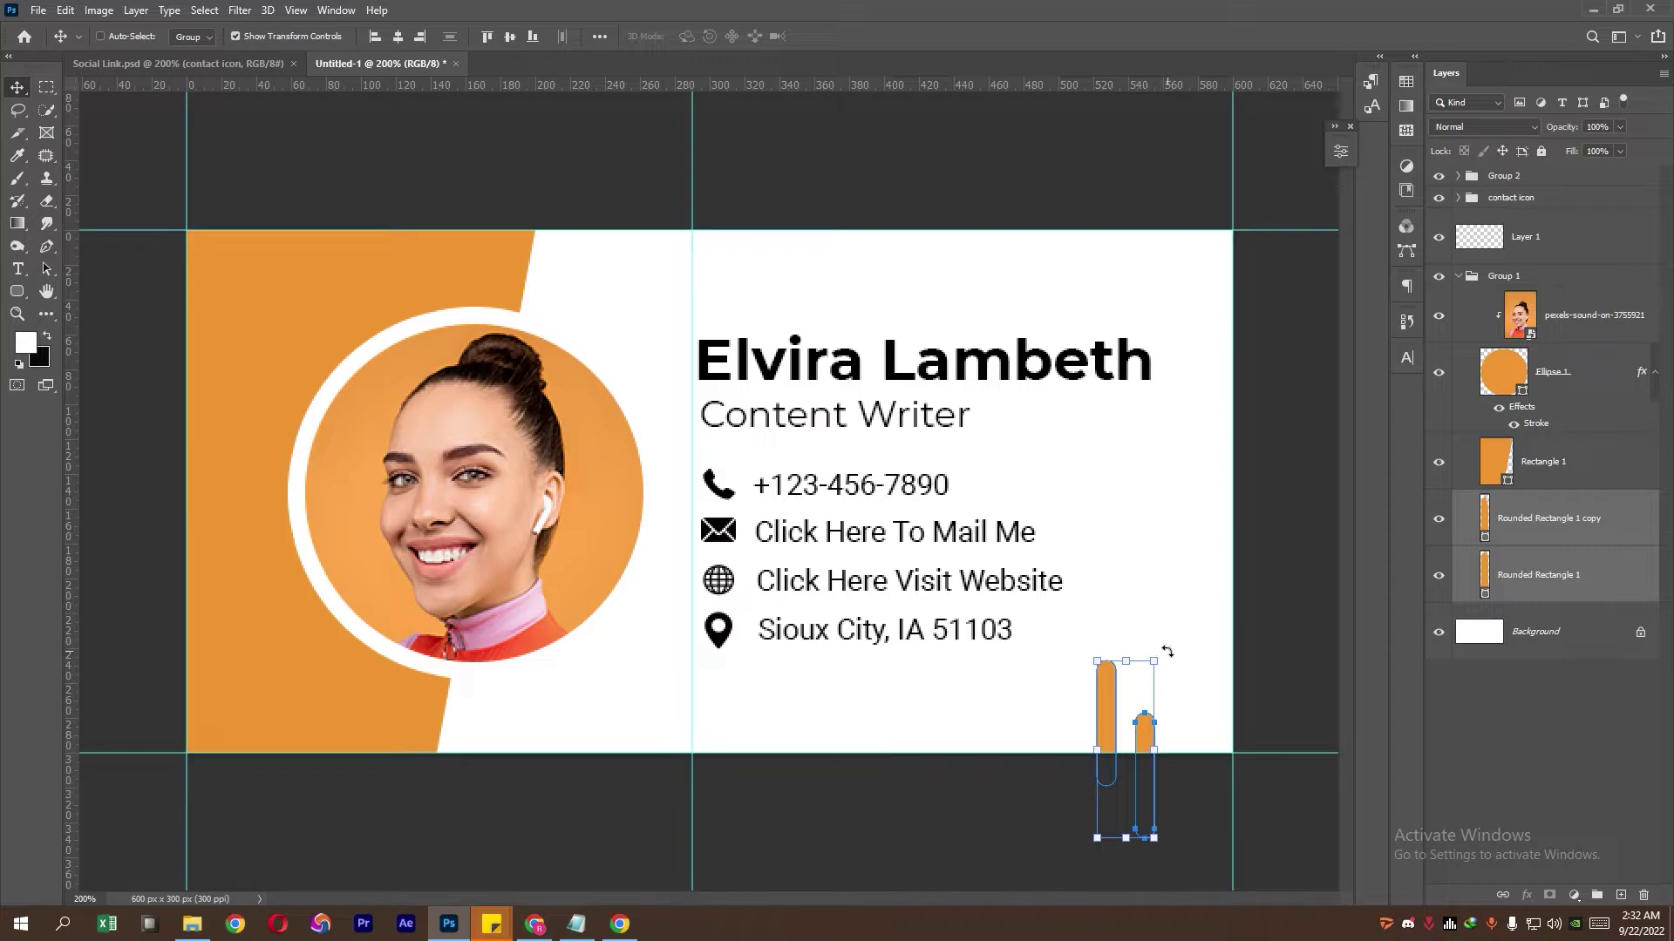
pyautogui.moveTo(1167, 652); pyautogui.dragTo(1229, 693)
pyautogui.moveTo(1108, 742); pyautogui.dragTo(1122, 746)
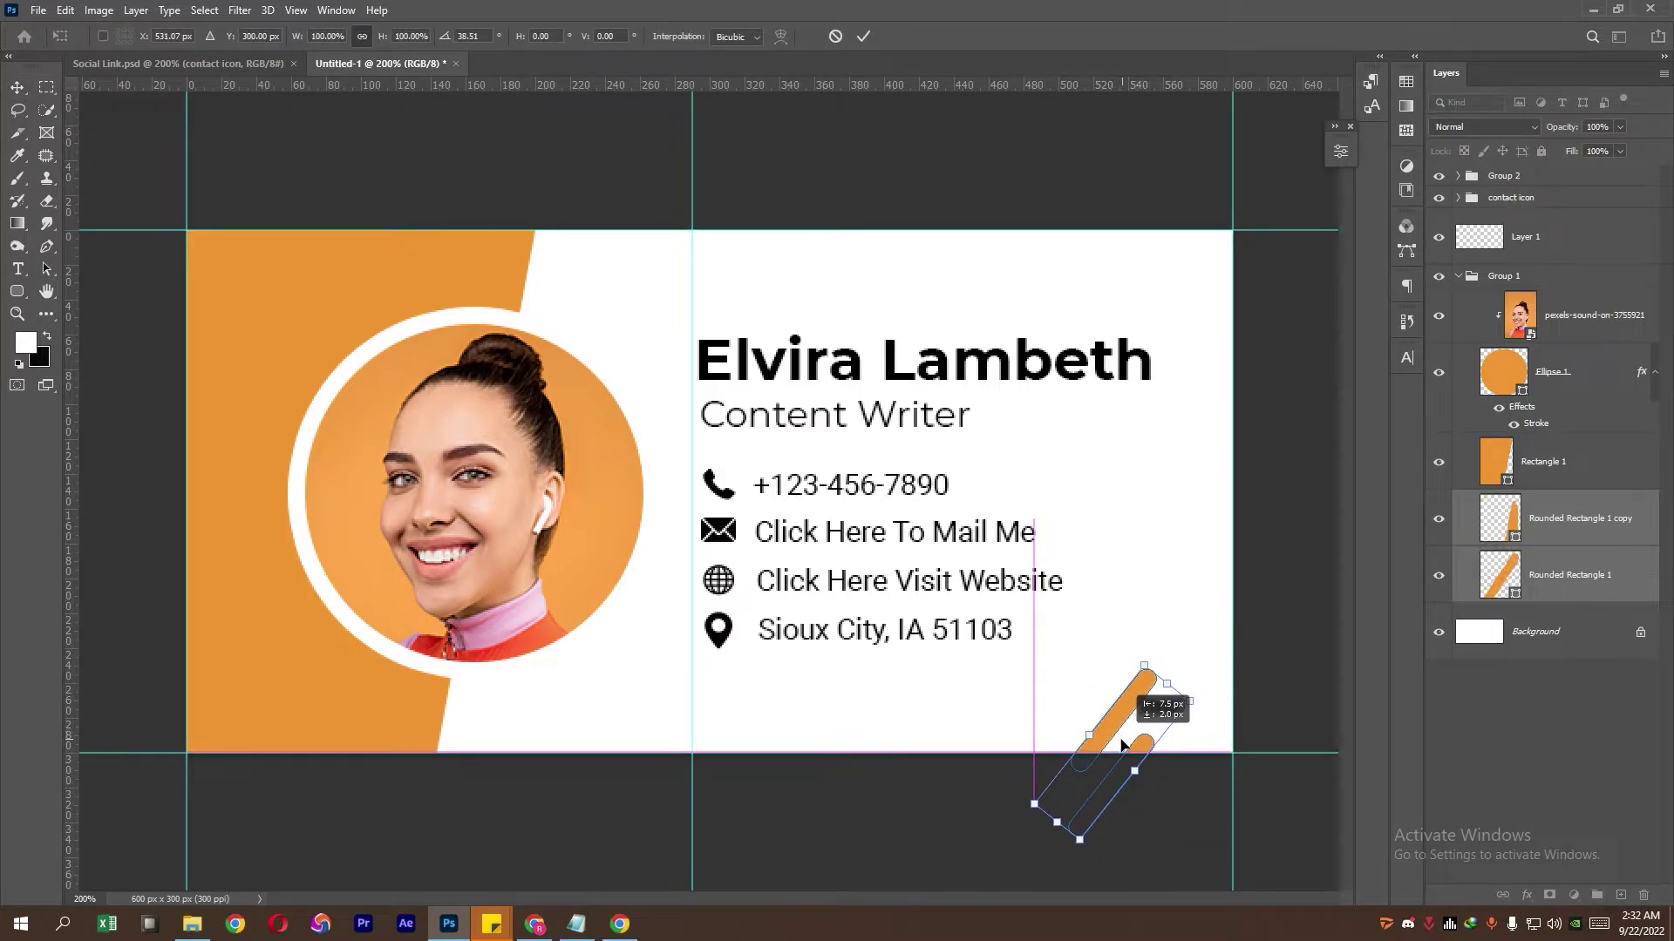
pyautogui.press('Return')
# Step: Nudge the copied bar three steps up and right of the original
pyautogui.click(1586, 571)
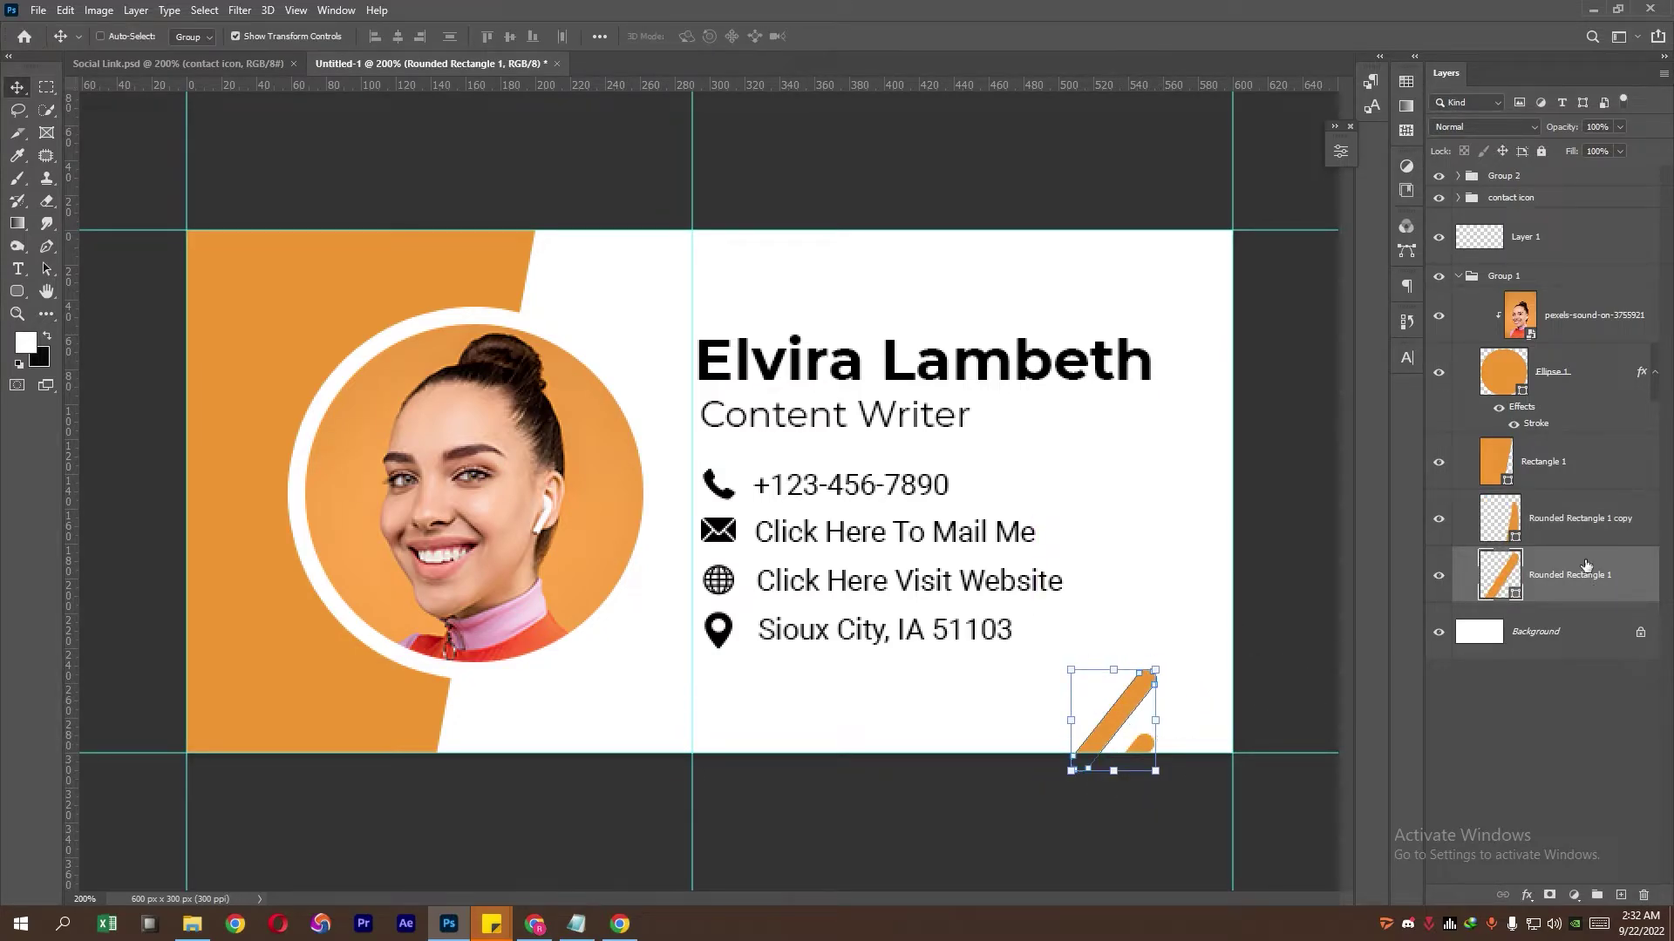
pyautogui.hotkey('alt', ']')
pyautogui.press('Right')
pyautogui.press('Right')
pyautogui.press('Right')
pyautogui.press('Up')
pyautogui.press('Up')
pyautogui.press('Up')
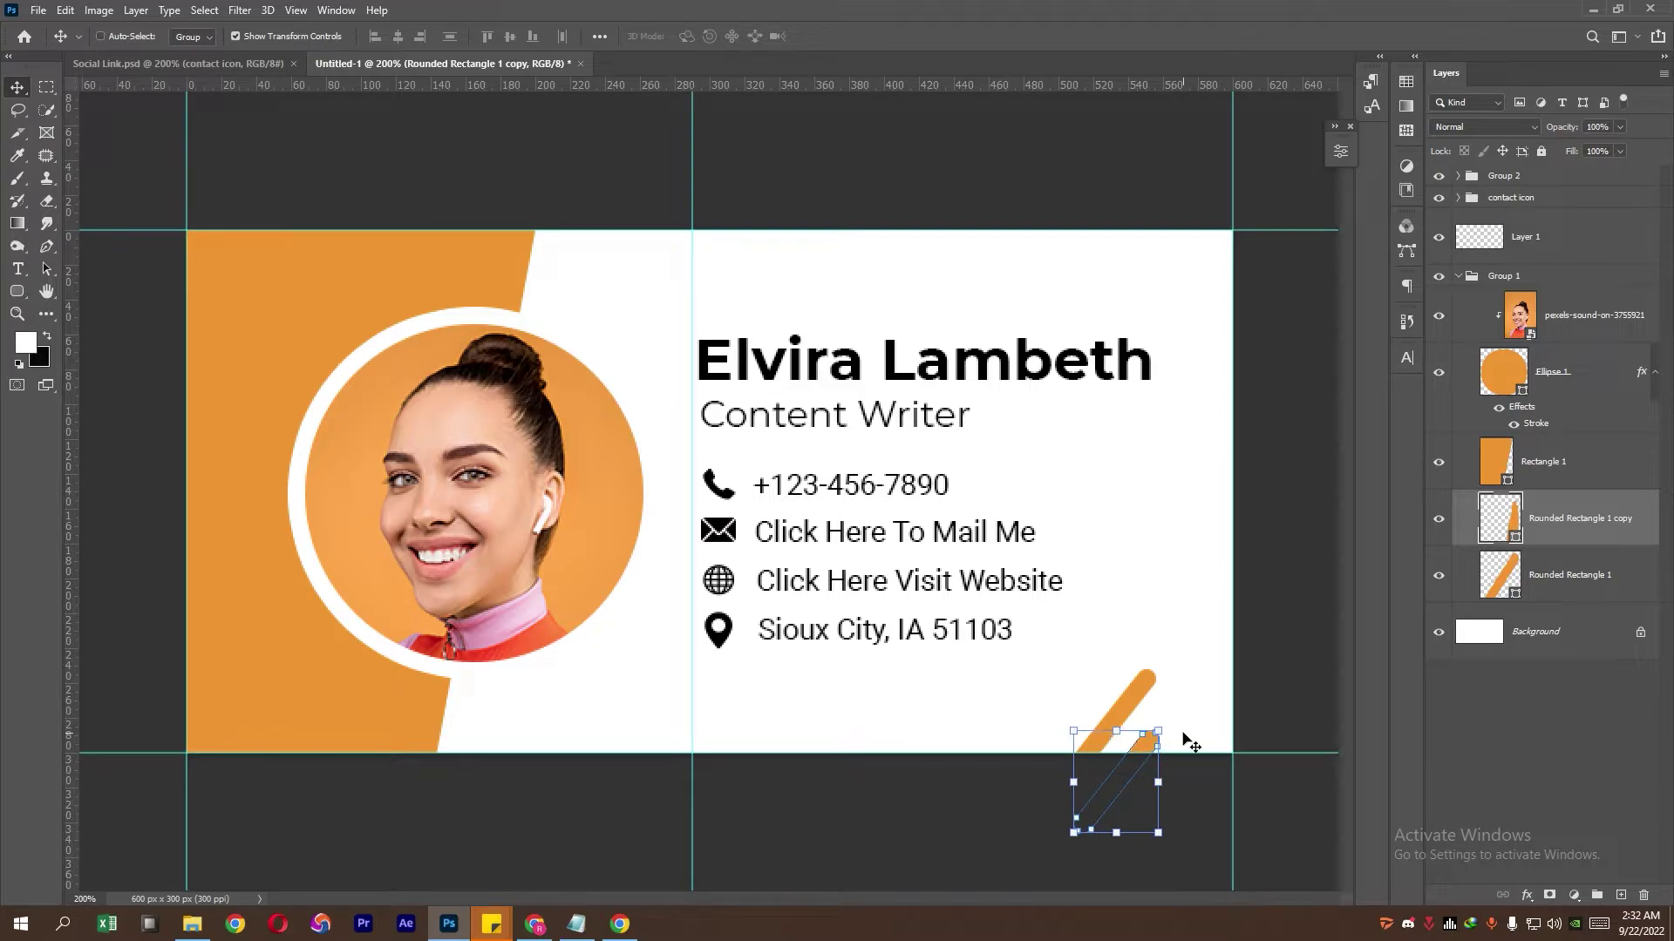
pyautogui.press('Right')
pyautogui.press('Right')
pyautogui.press('Right')
pyautogui.press('Up')
pyautogui.press('Up')
pyautogui.press('Up')
pyautogui.press('Up')
pyautogui.press('Right')
pyautogui.press('Up')
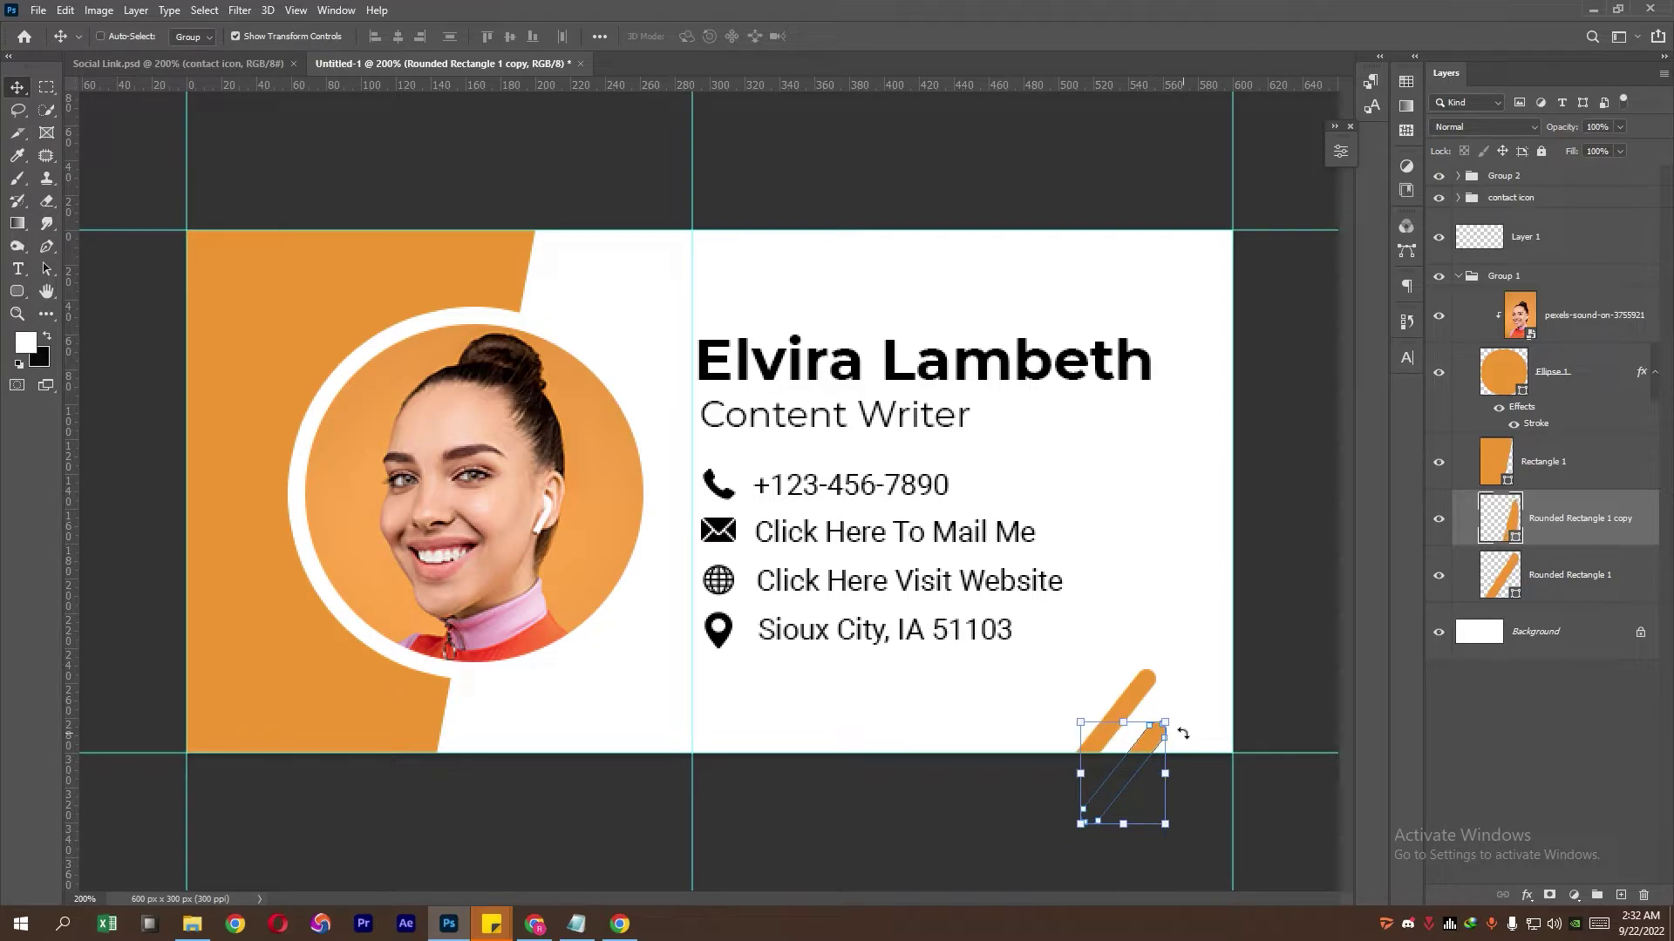
# Step: Rotate both stripes to a steeper angle and raise them toward the corner
pyautogui.keyDown('shift'); pyautogui.click(1599, 573); pyautogui.keyUp('shift')
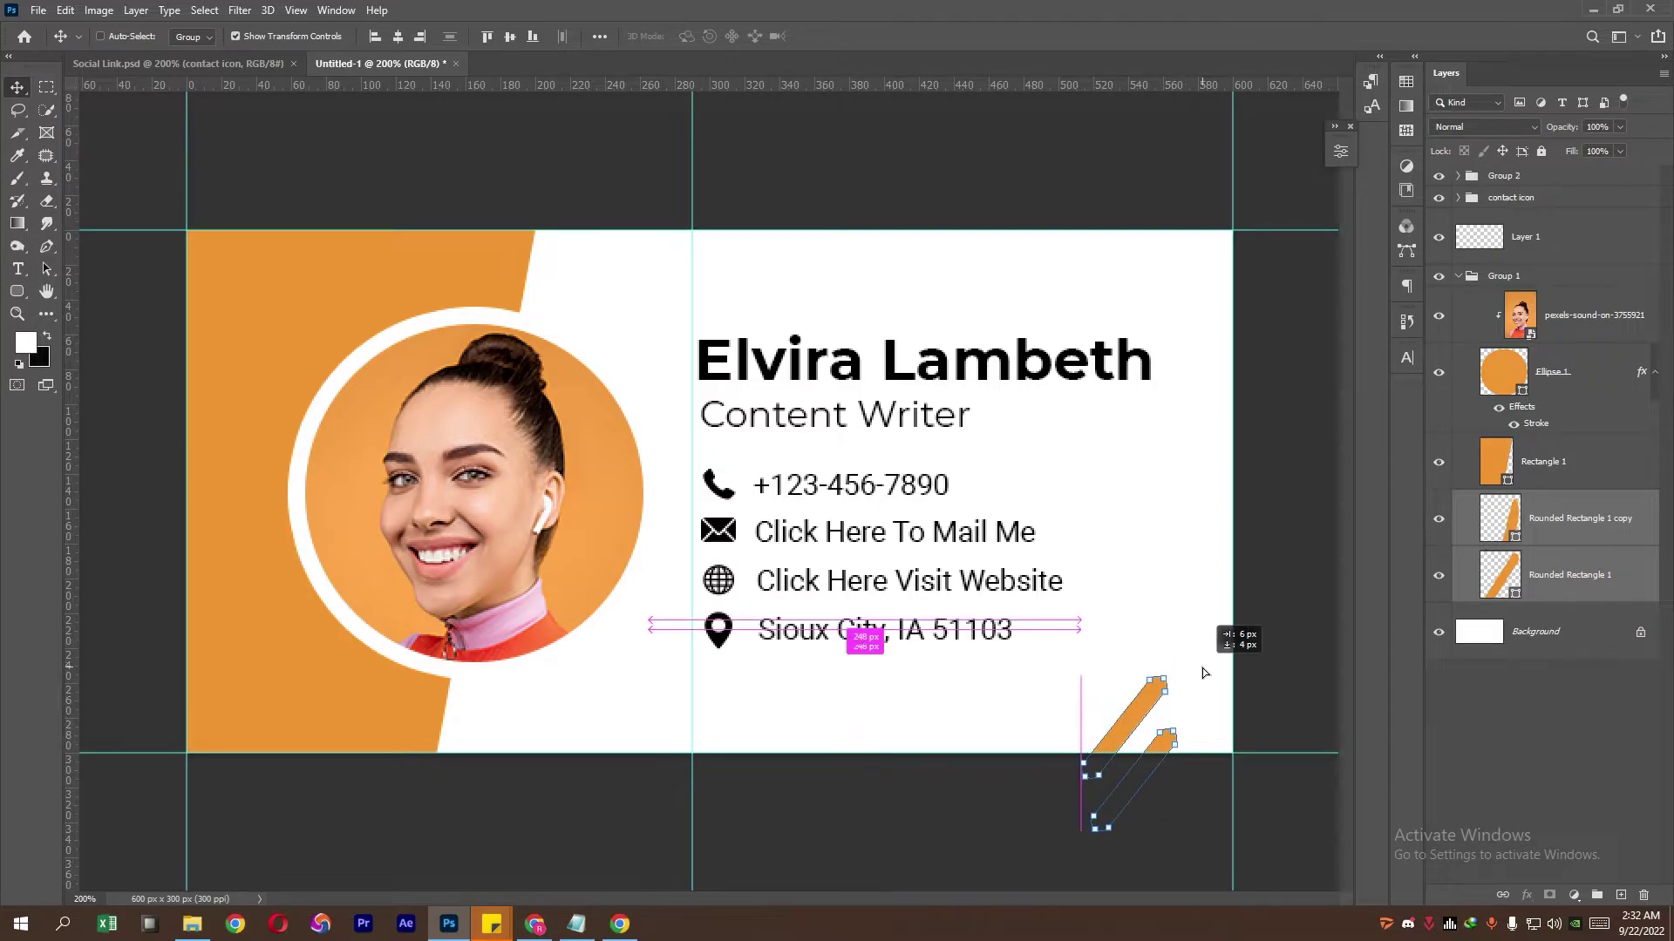
pyautogui.moveTo(1185, 665)
pyautogui.mouseDown()
pyautogui.moveTo(1168, 666)
pyautogui.moveTo(1196, 665)
pyautogui.mouseUp()
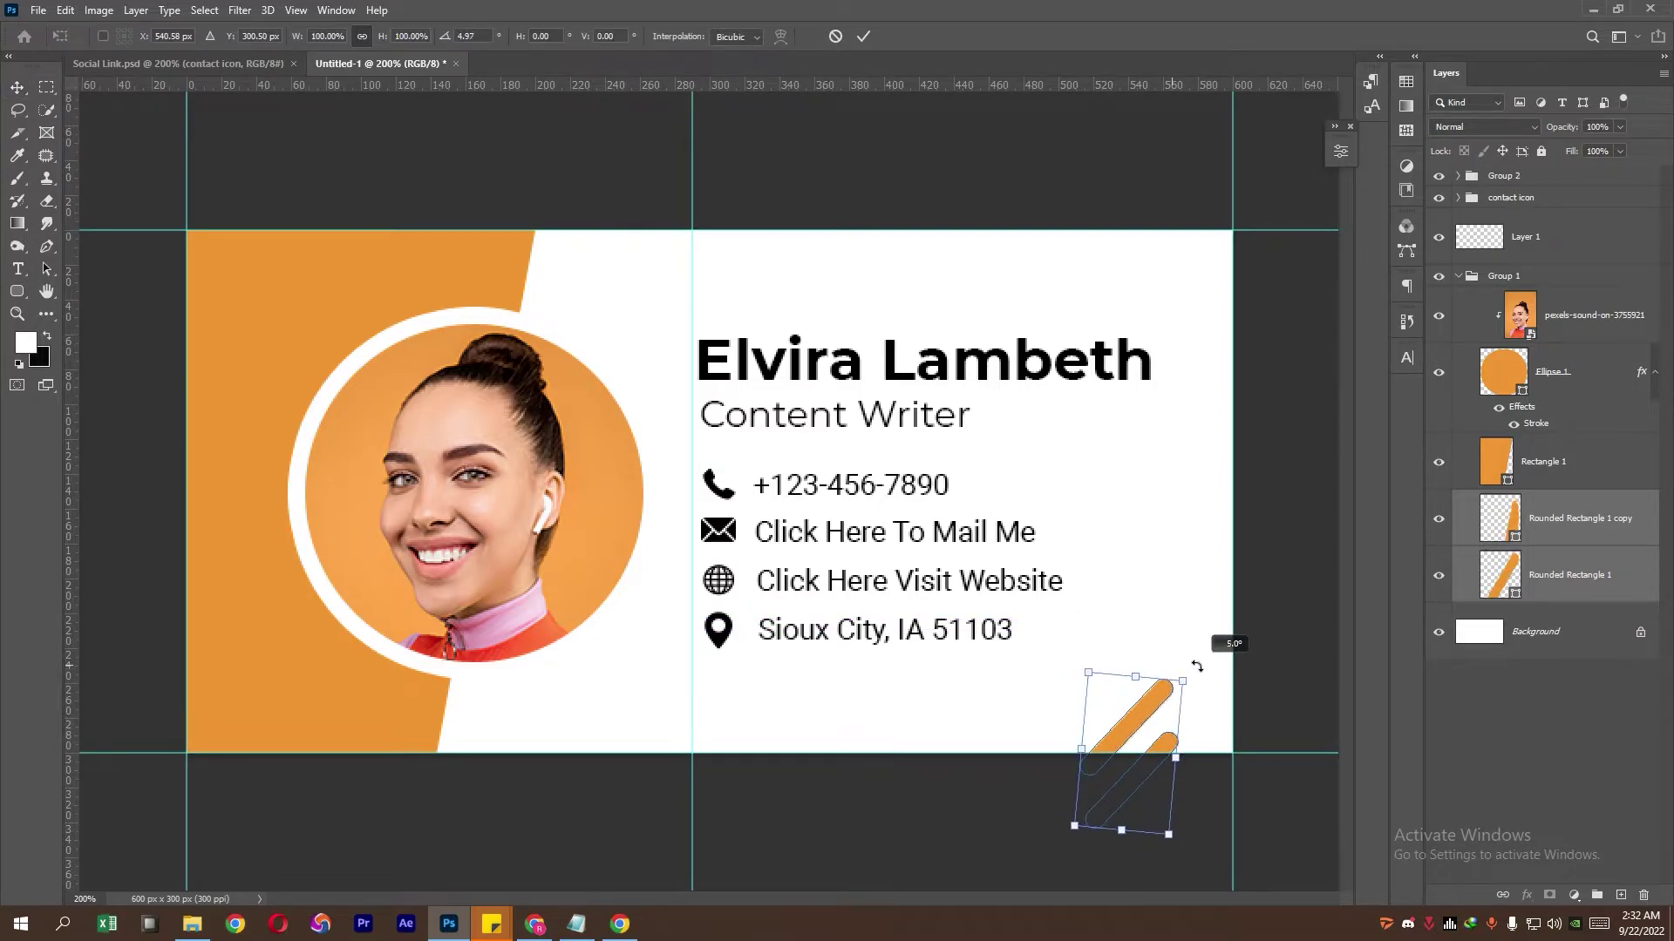
pyautogui.moveTo(1165, 742); pyautogui.dragTo(1172, 722)
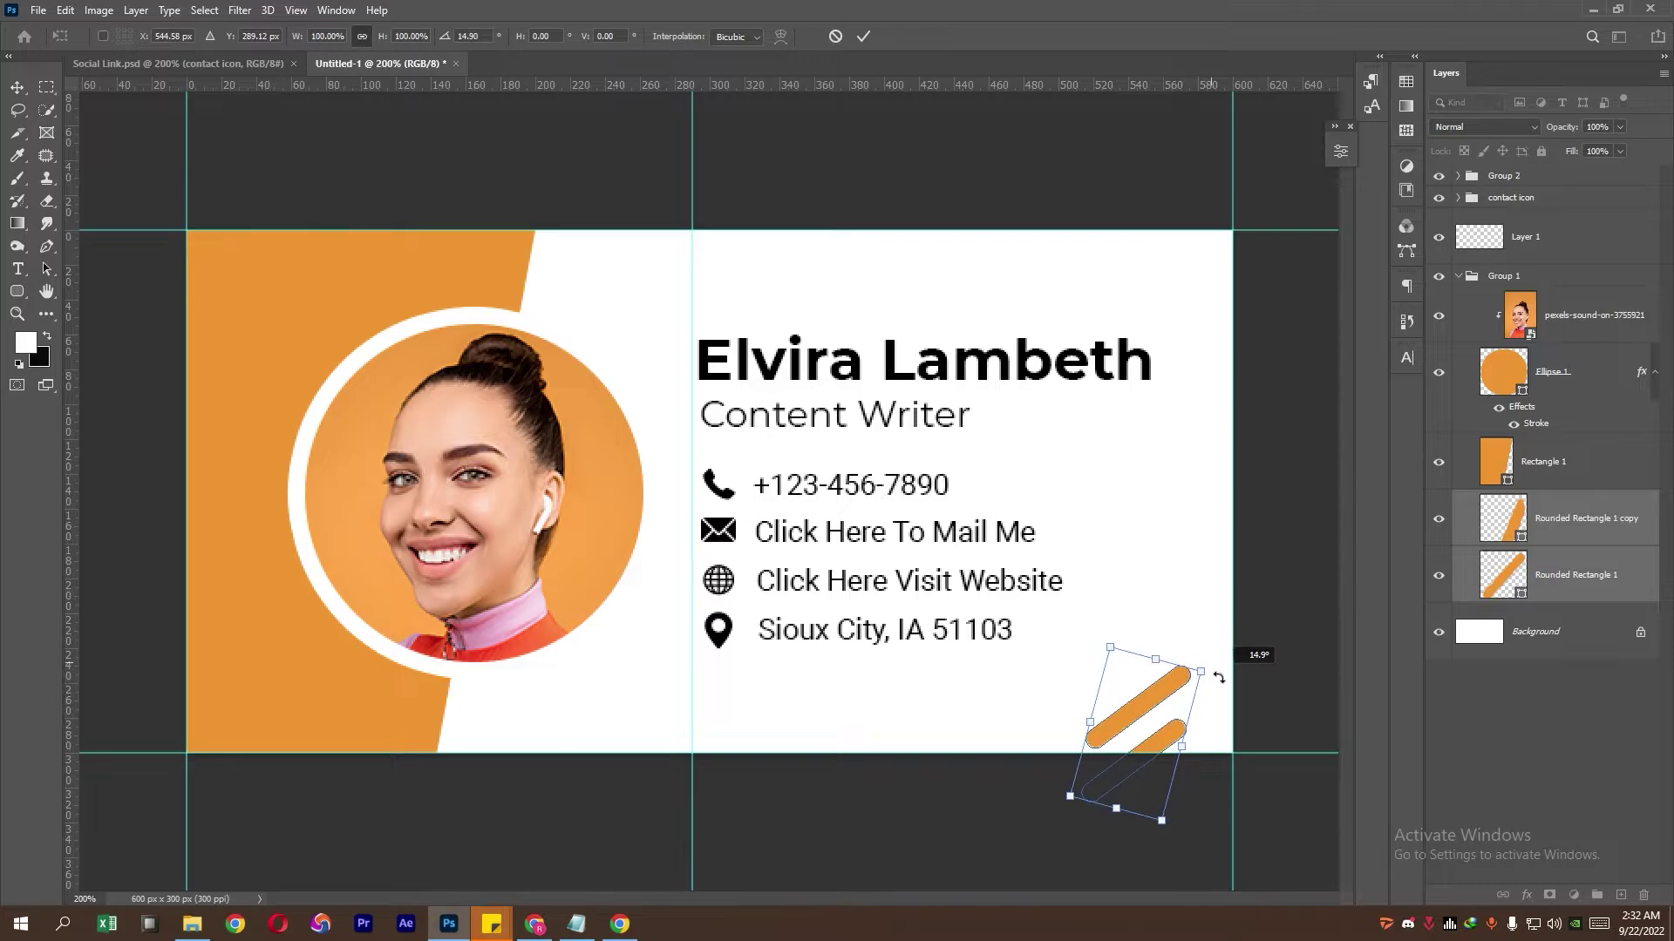
pyautogui.moveTo(1186, 709)
pyautogui.mouseDown()
pyautogui.moveTo(1203, 676)
pyautogui.moveTo(1171, 739)
pyautogui.moveTo(1195, 680)
pyautogui.mouseUp()
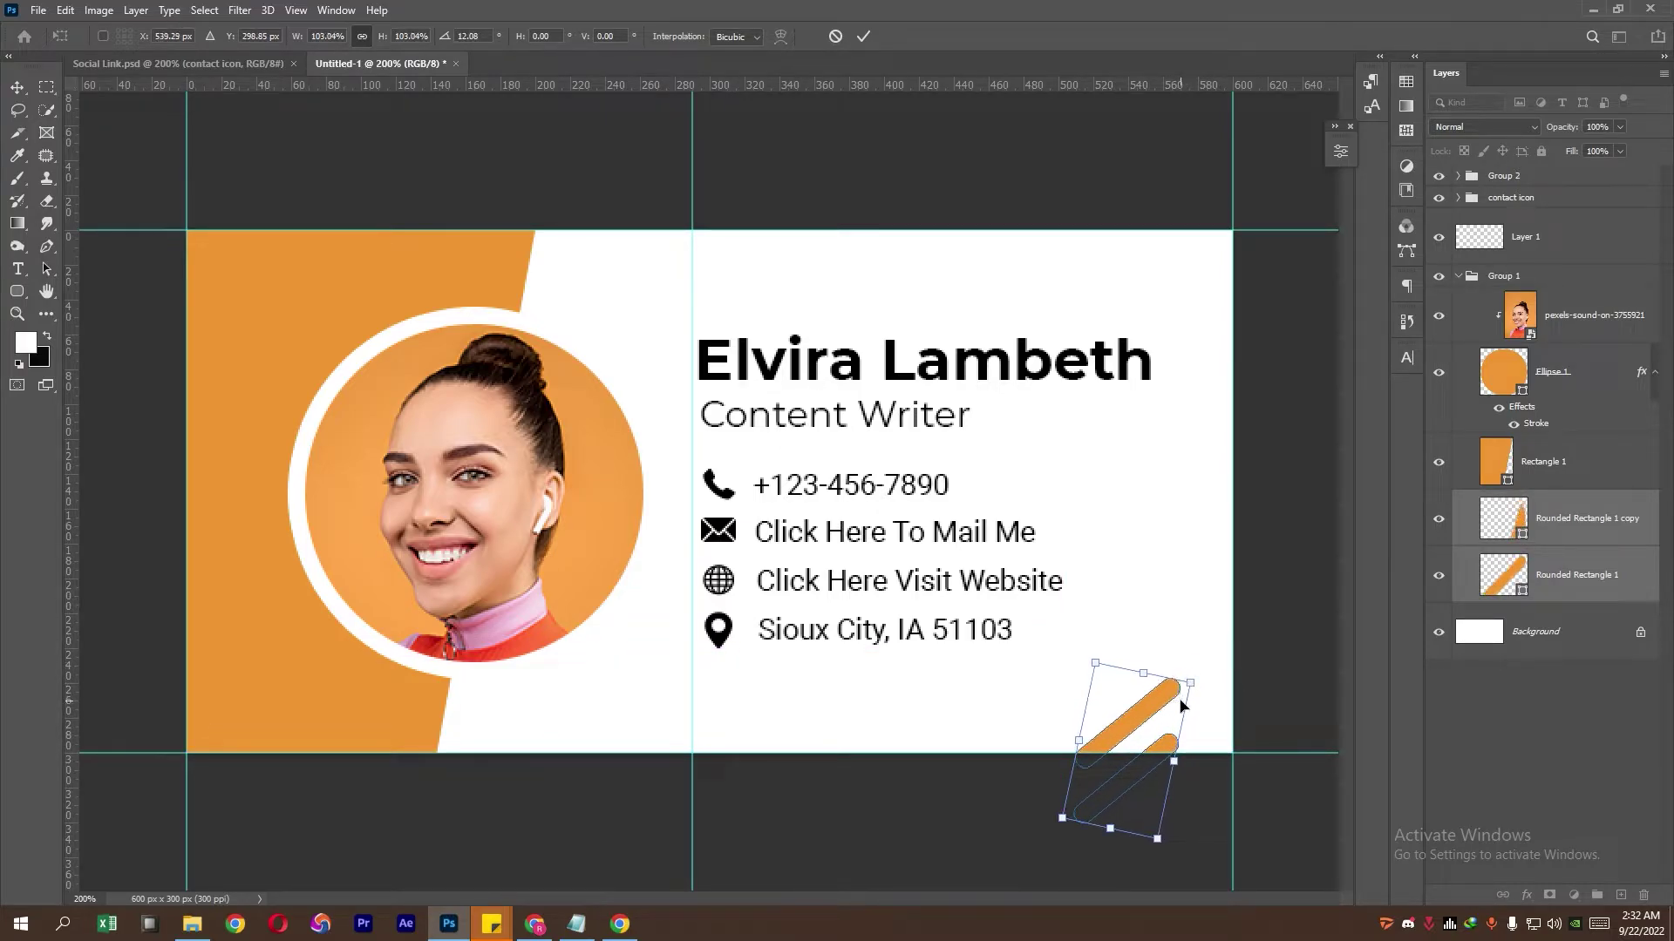
pyautogui.press('Return')
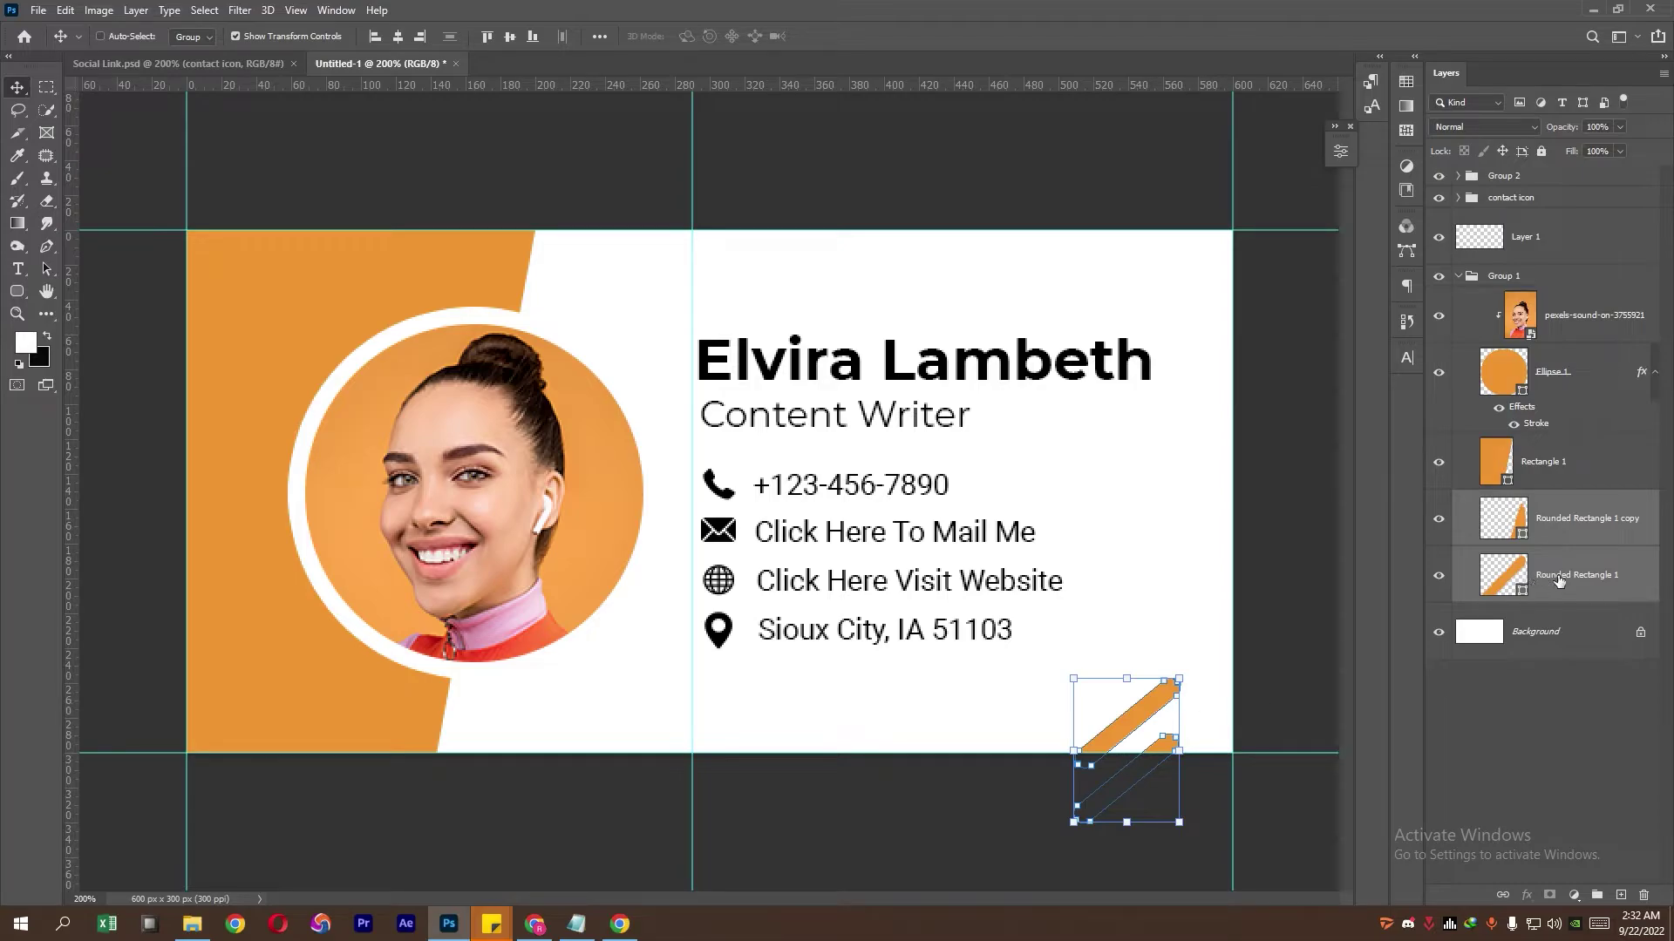
# Step: Nudge the copied stripe two more steps up and right to keep the stripes parallel
pyautogui.click(1526, 581)
pyautogui.click(1556, 534)
pyautogui.click(1555, 617)
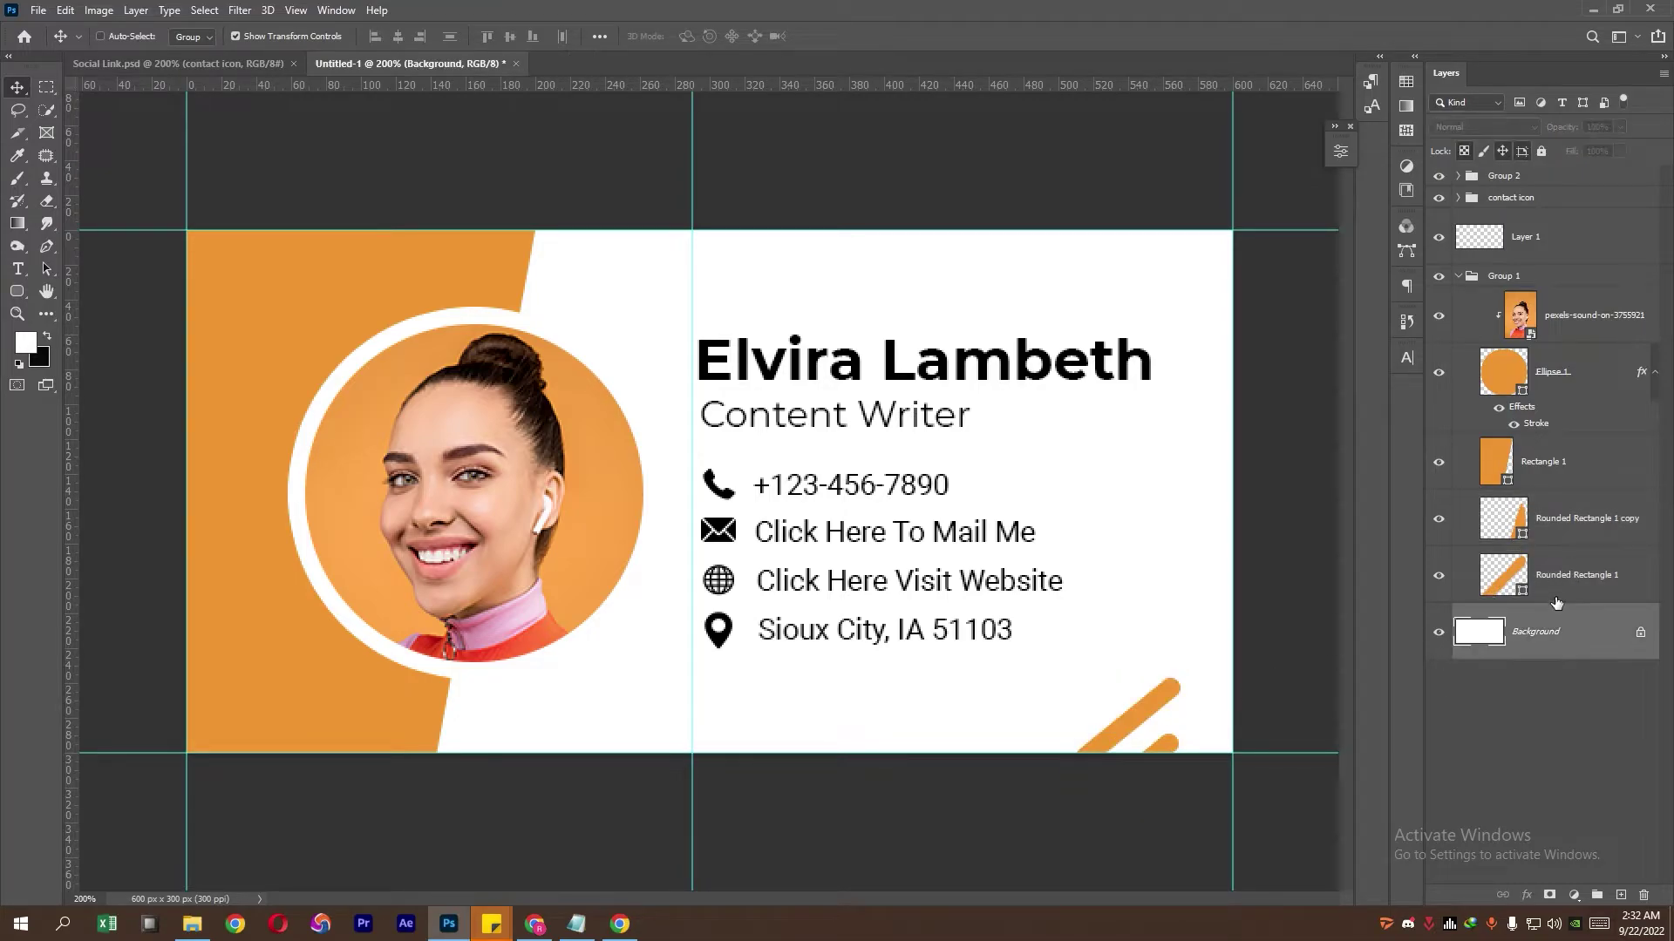
pyautogui.click(1569, 582)
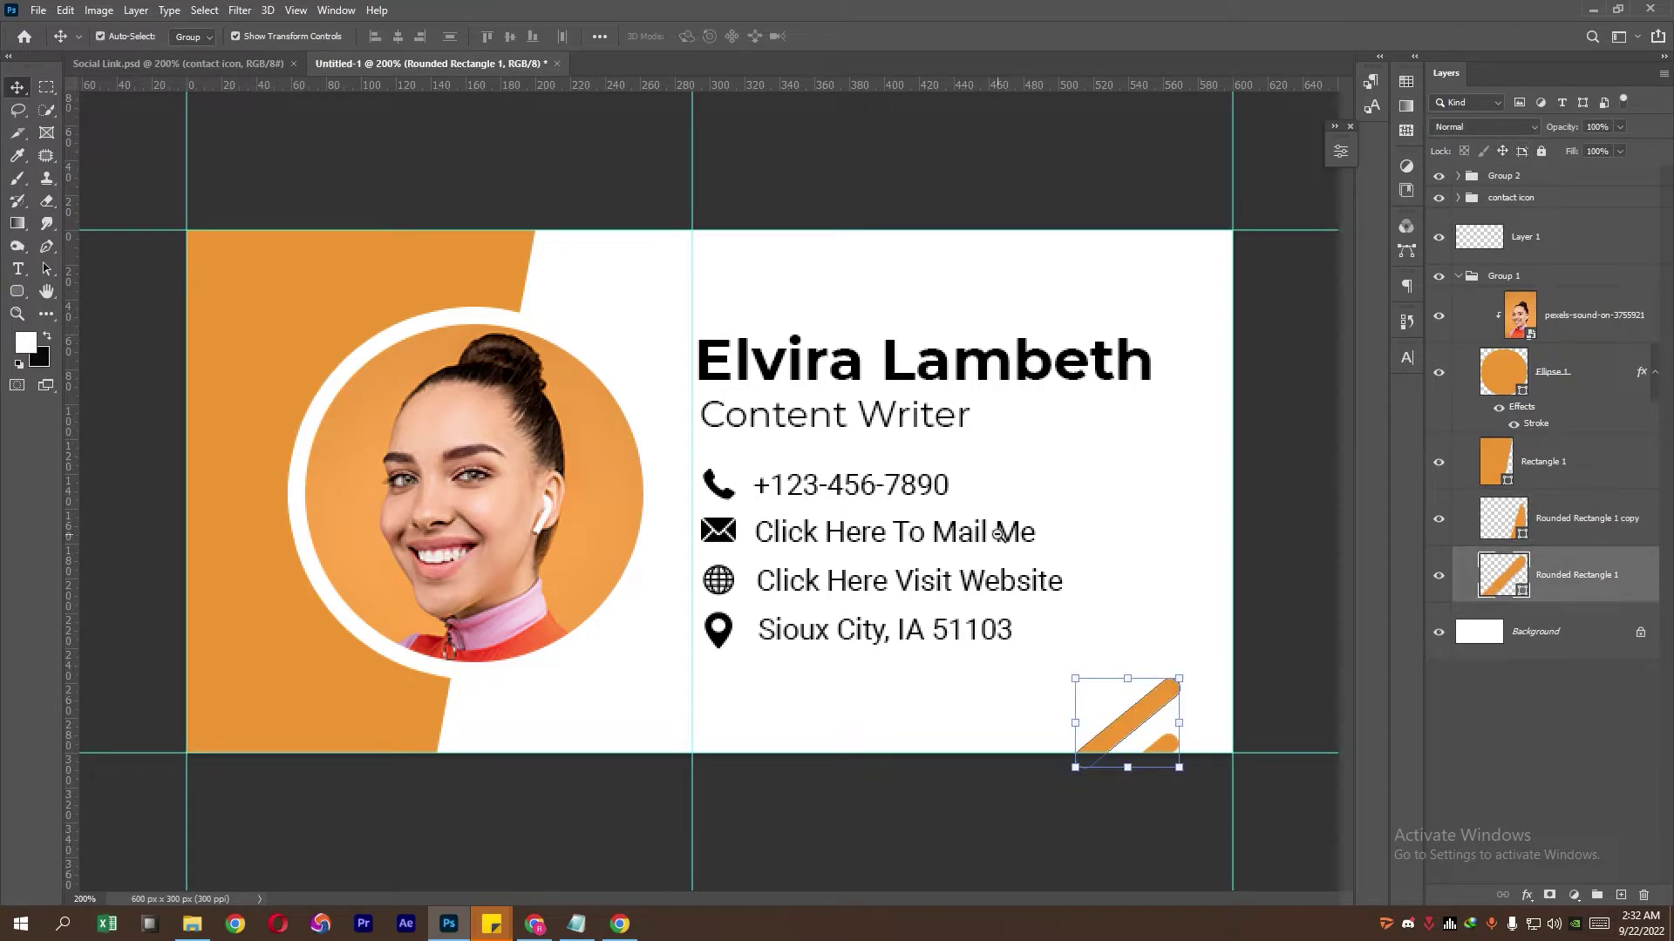
pyautogui.hotkey('ctrl', '-')
pyautogui.click(1602, 516)
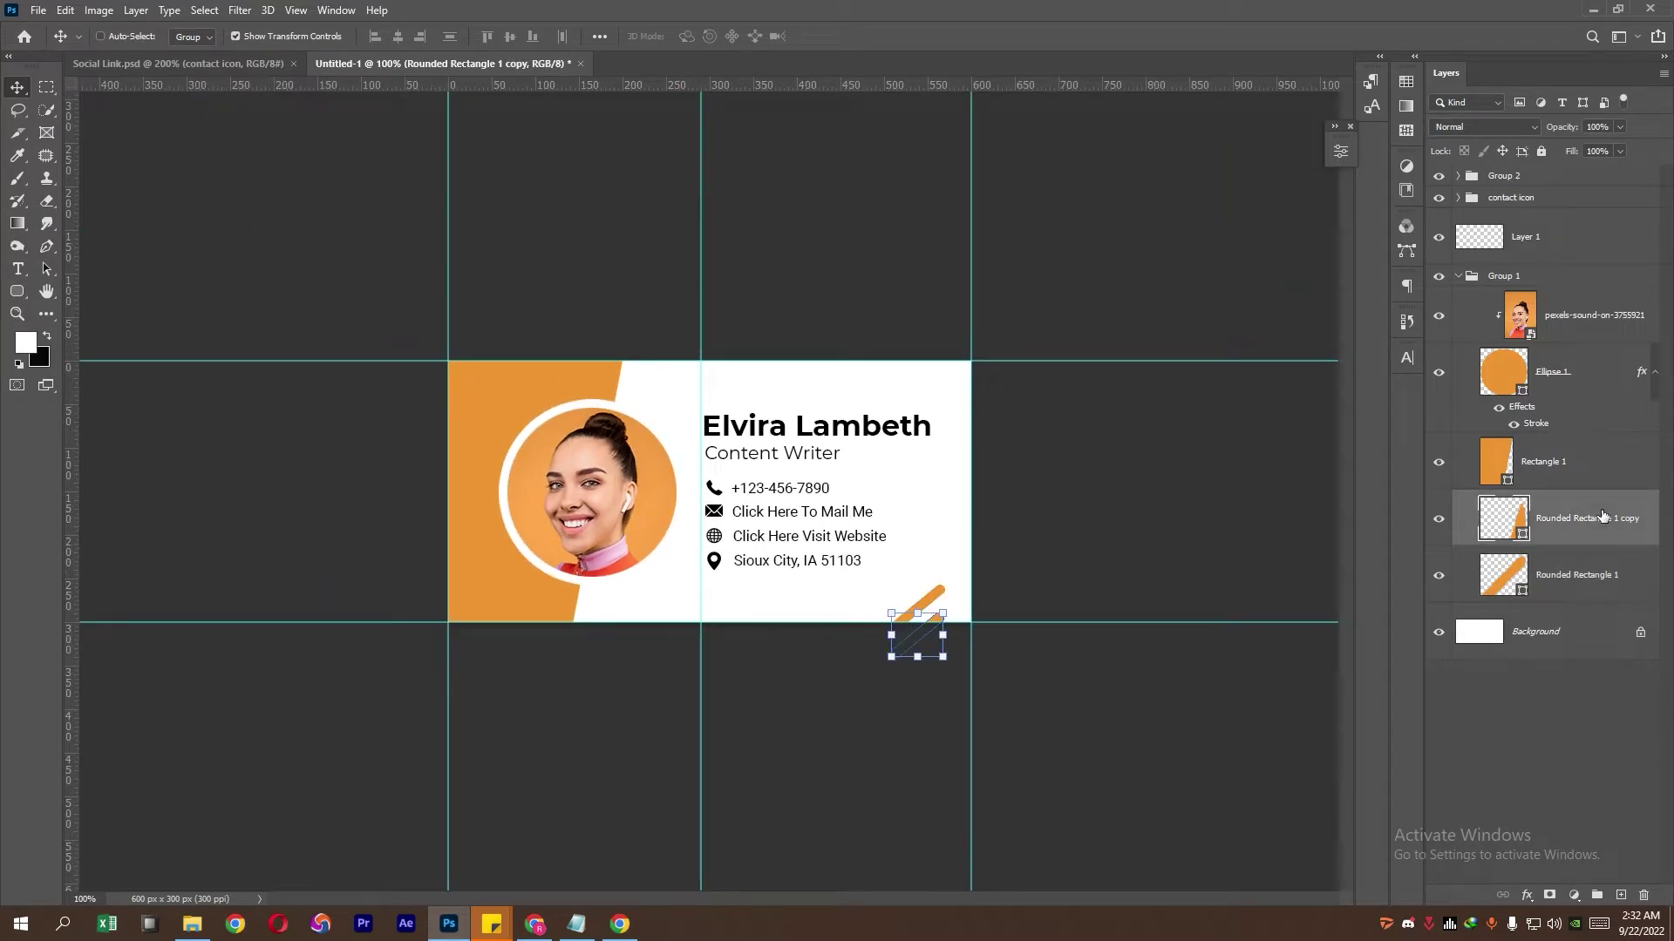
pyautogui.press('Right')
pyautogui.press('Right')
pyautogui.press('Right')
pyautogui.press('Up')
pyautogui.press('Up')
pyautogui.press('Up')
pyautogui.press('Right')
pyautogui.press('Up')
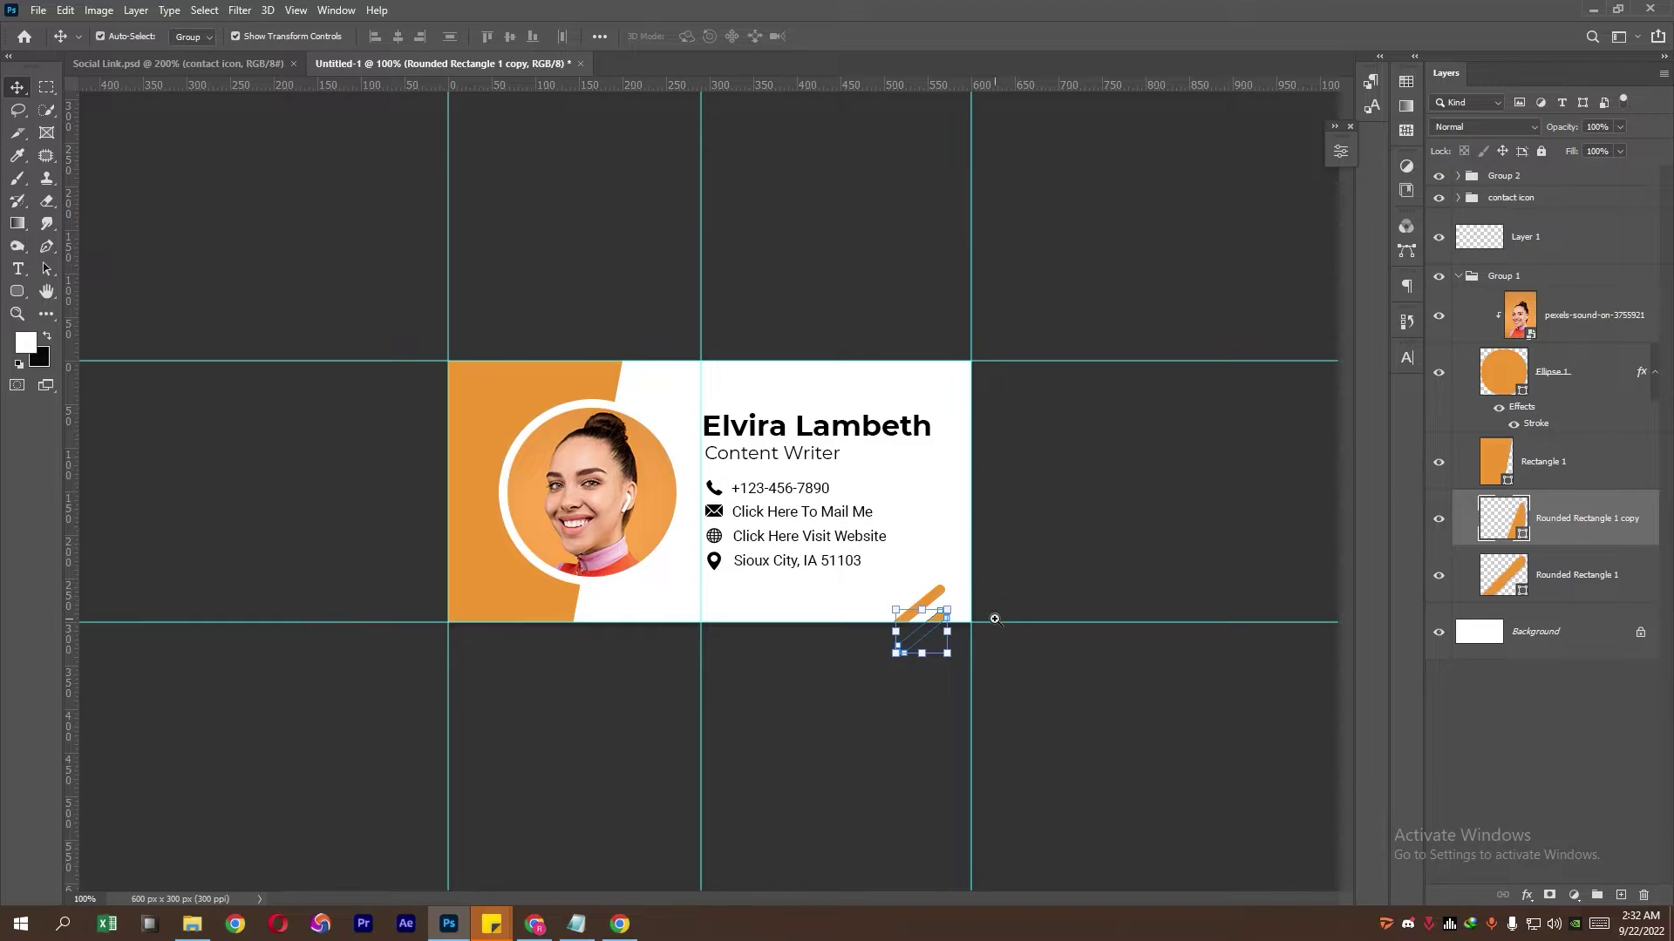
# Step: Select Rectangle 1, collapse Group 1 and check the stripes on the whole card
pyautogui.hotkey('ctrl', '+')
pyautogui.click(48, 86)
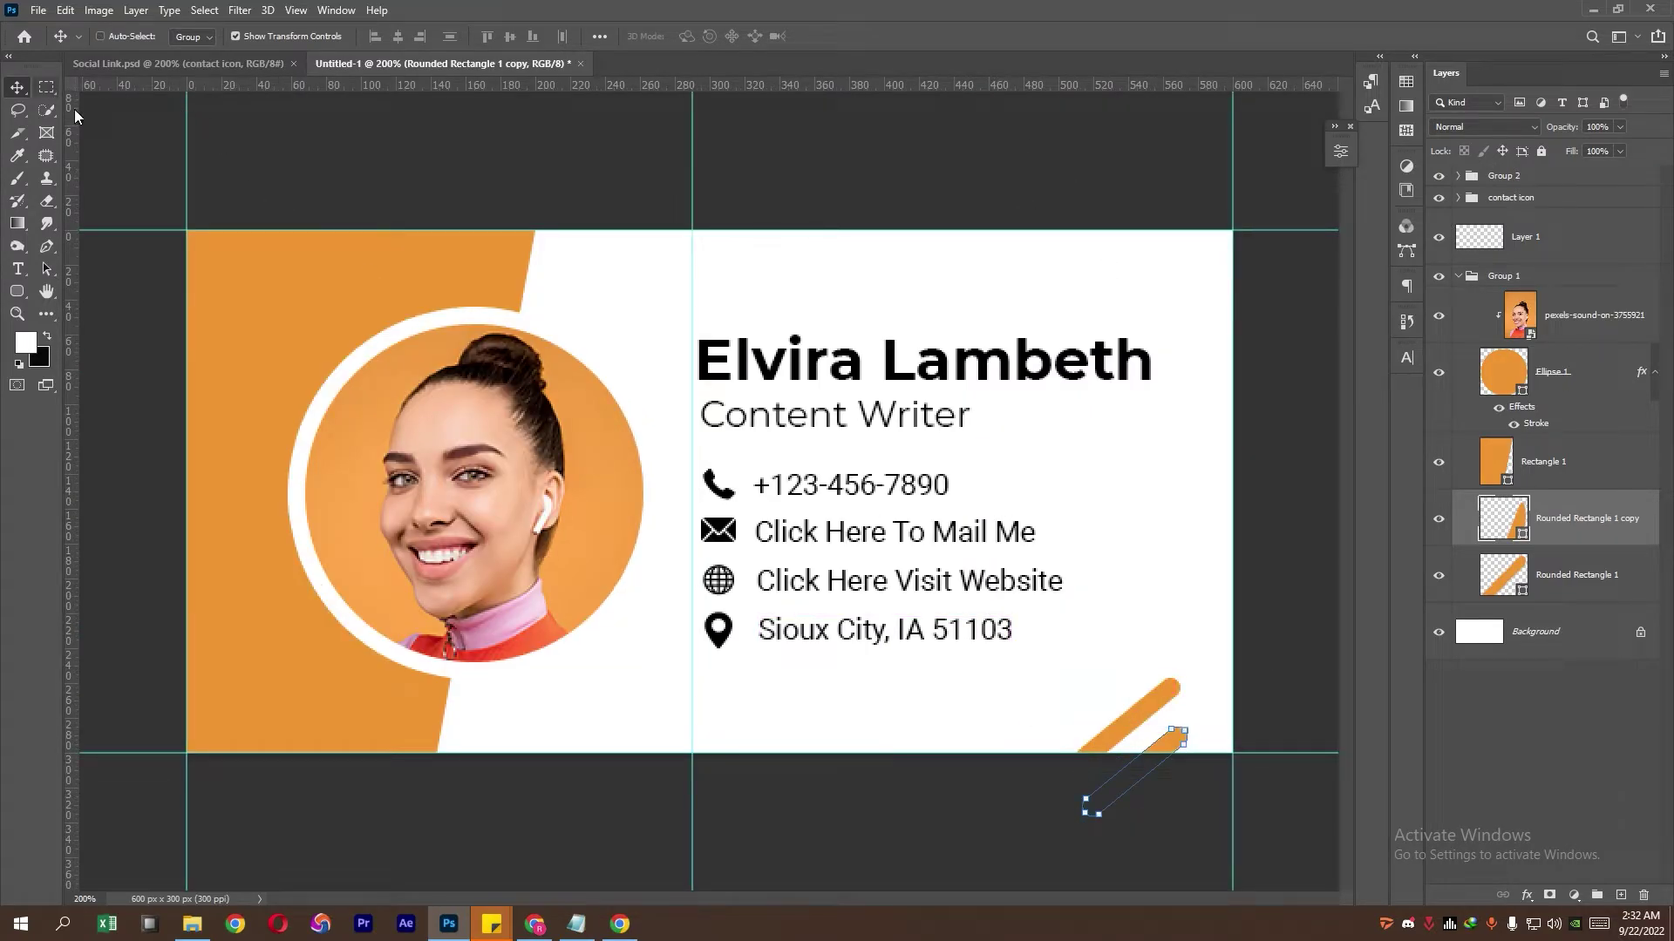
pyautogui.click(1543, 462)
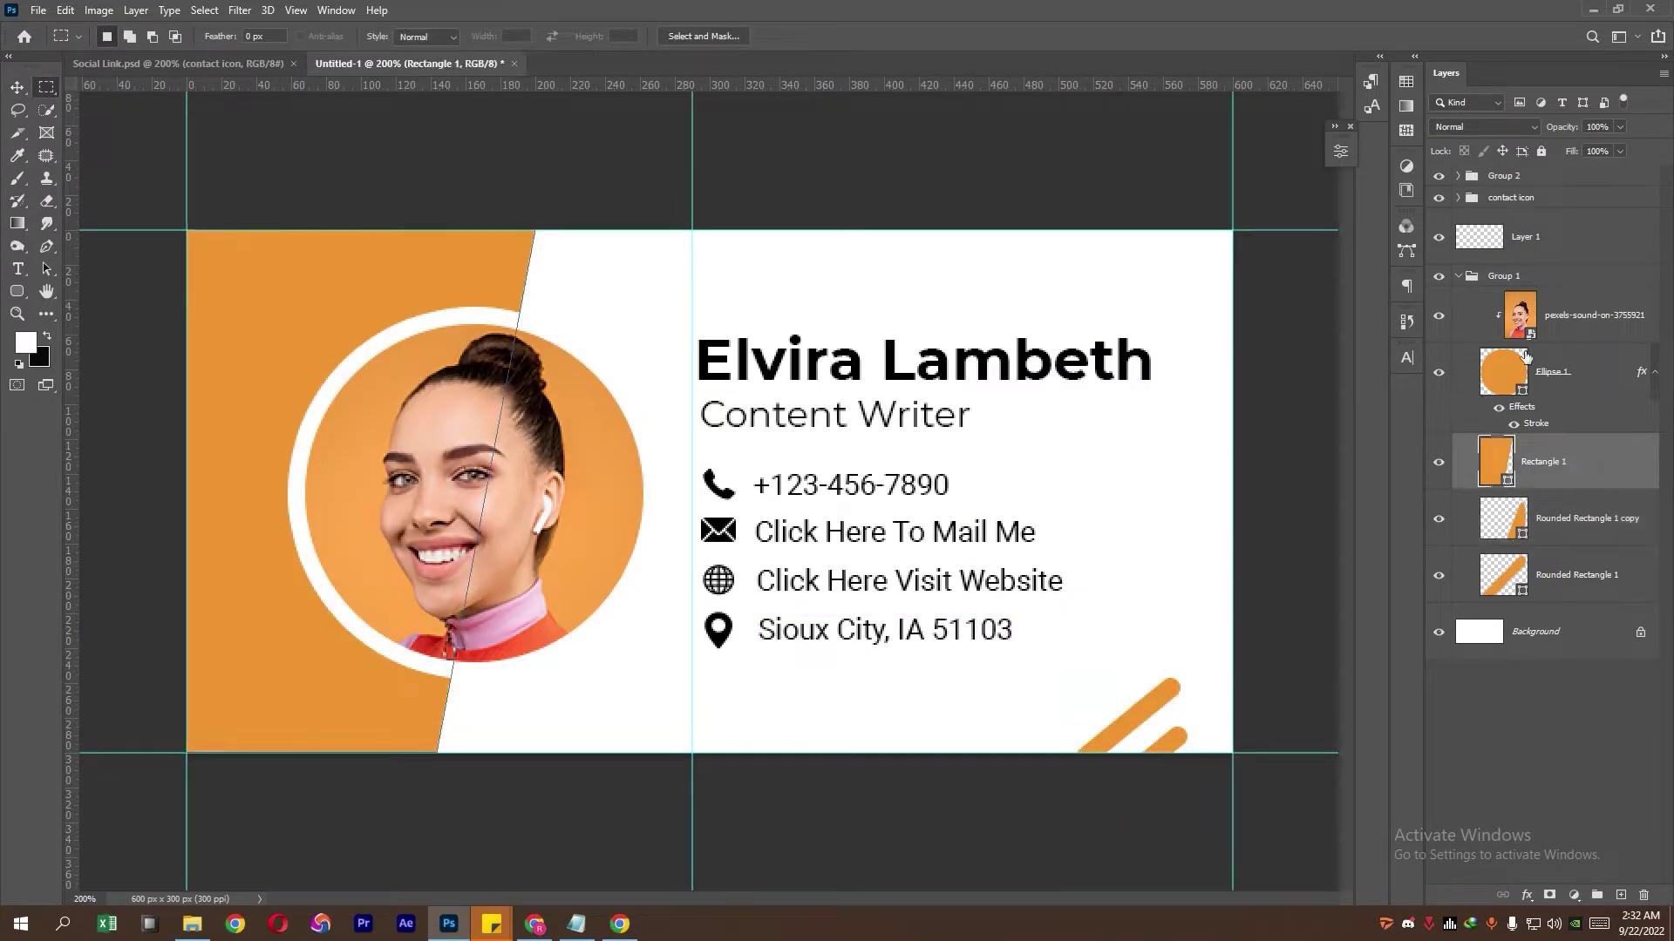
pyautogui.click(1467, 276)
pyautogui.hotkey('ctrl', '-')
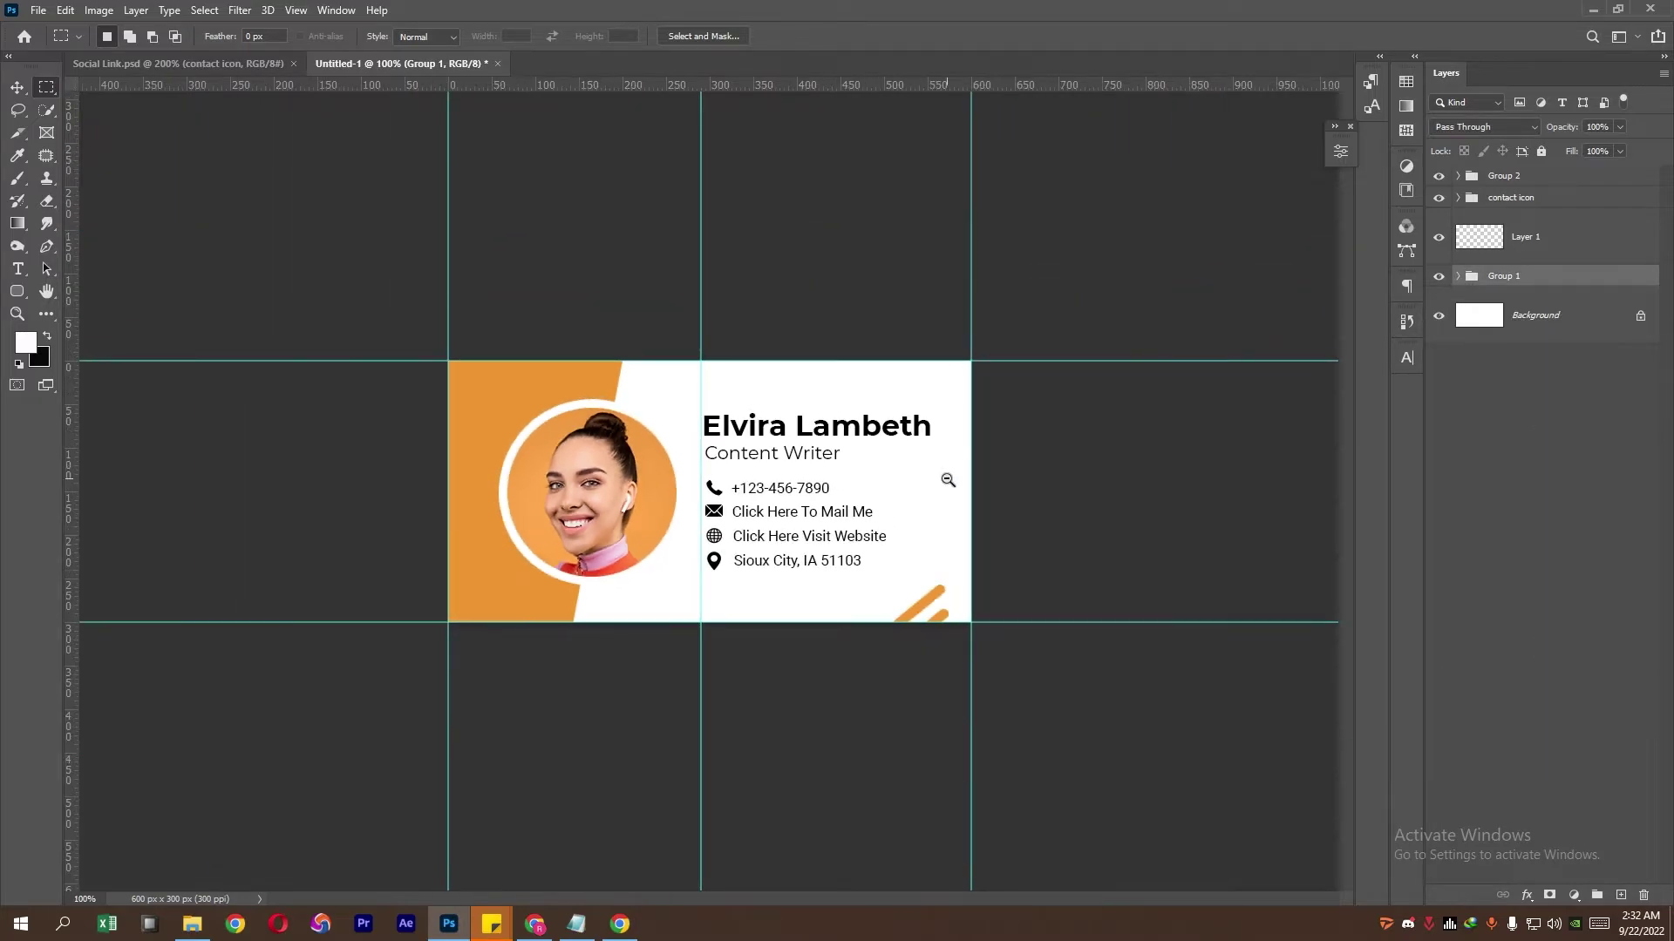
pyautogui.hotkey('ctrl', '+')
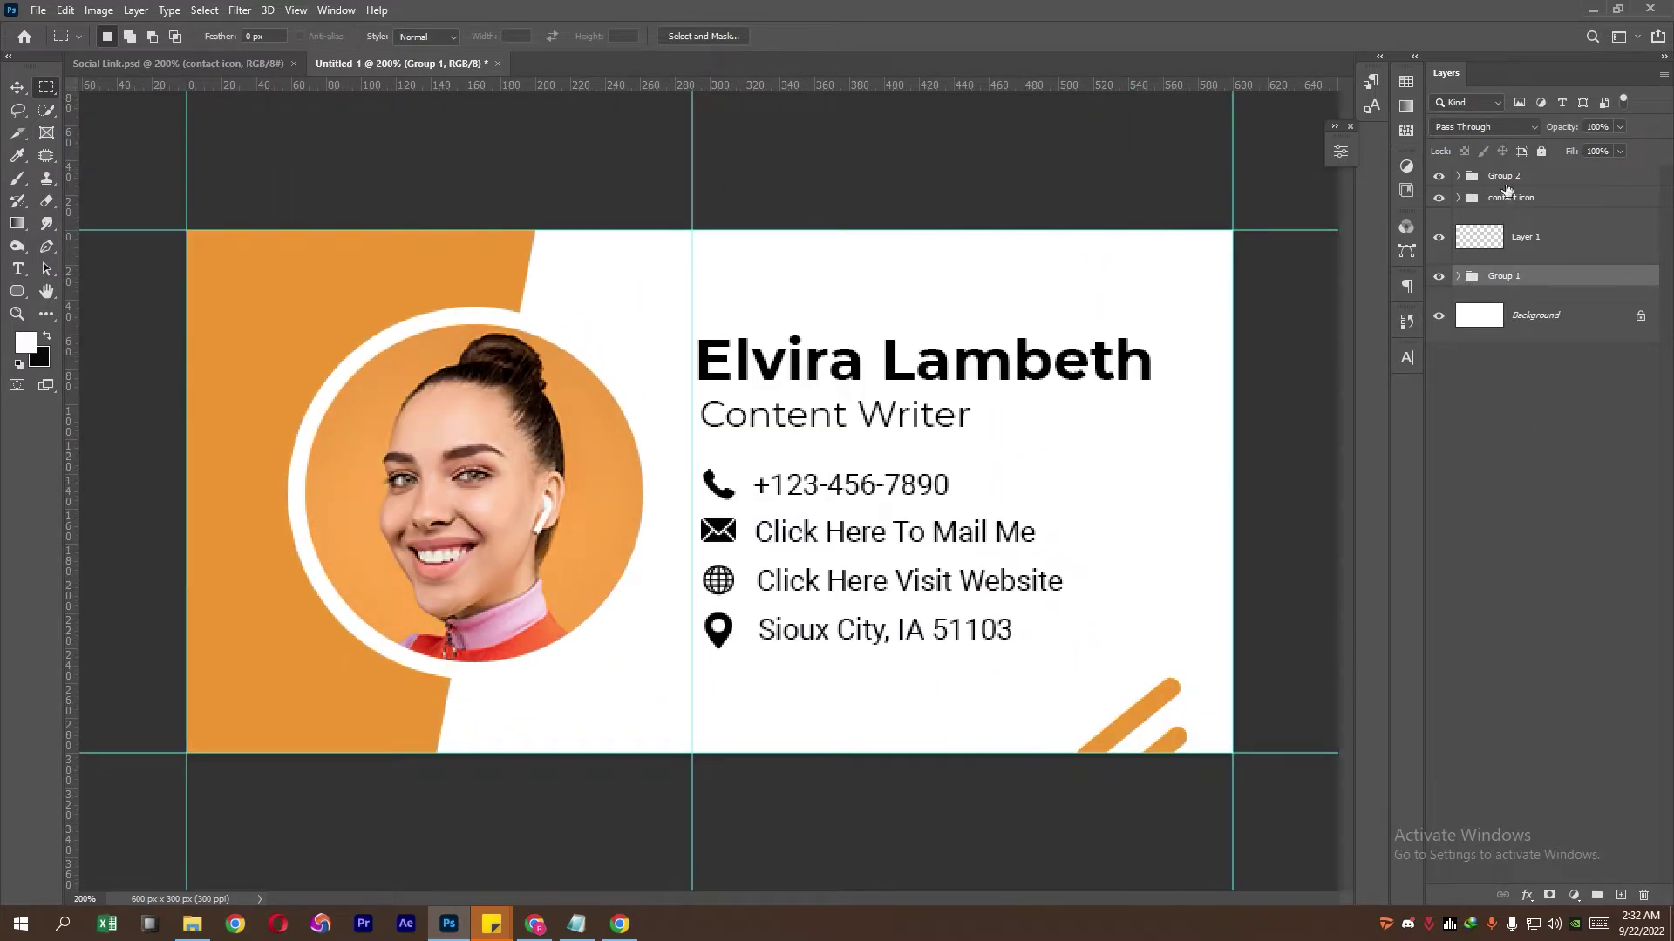
# Step: Recolour the name text layer to the orange sampled from the card
pyautogui.click(1458, 176)
pyautogui.click(1552, 241)
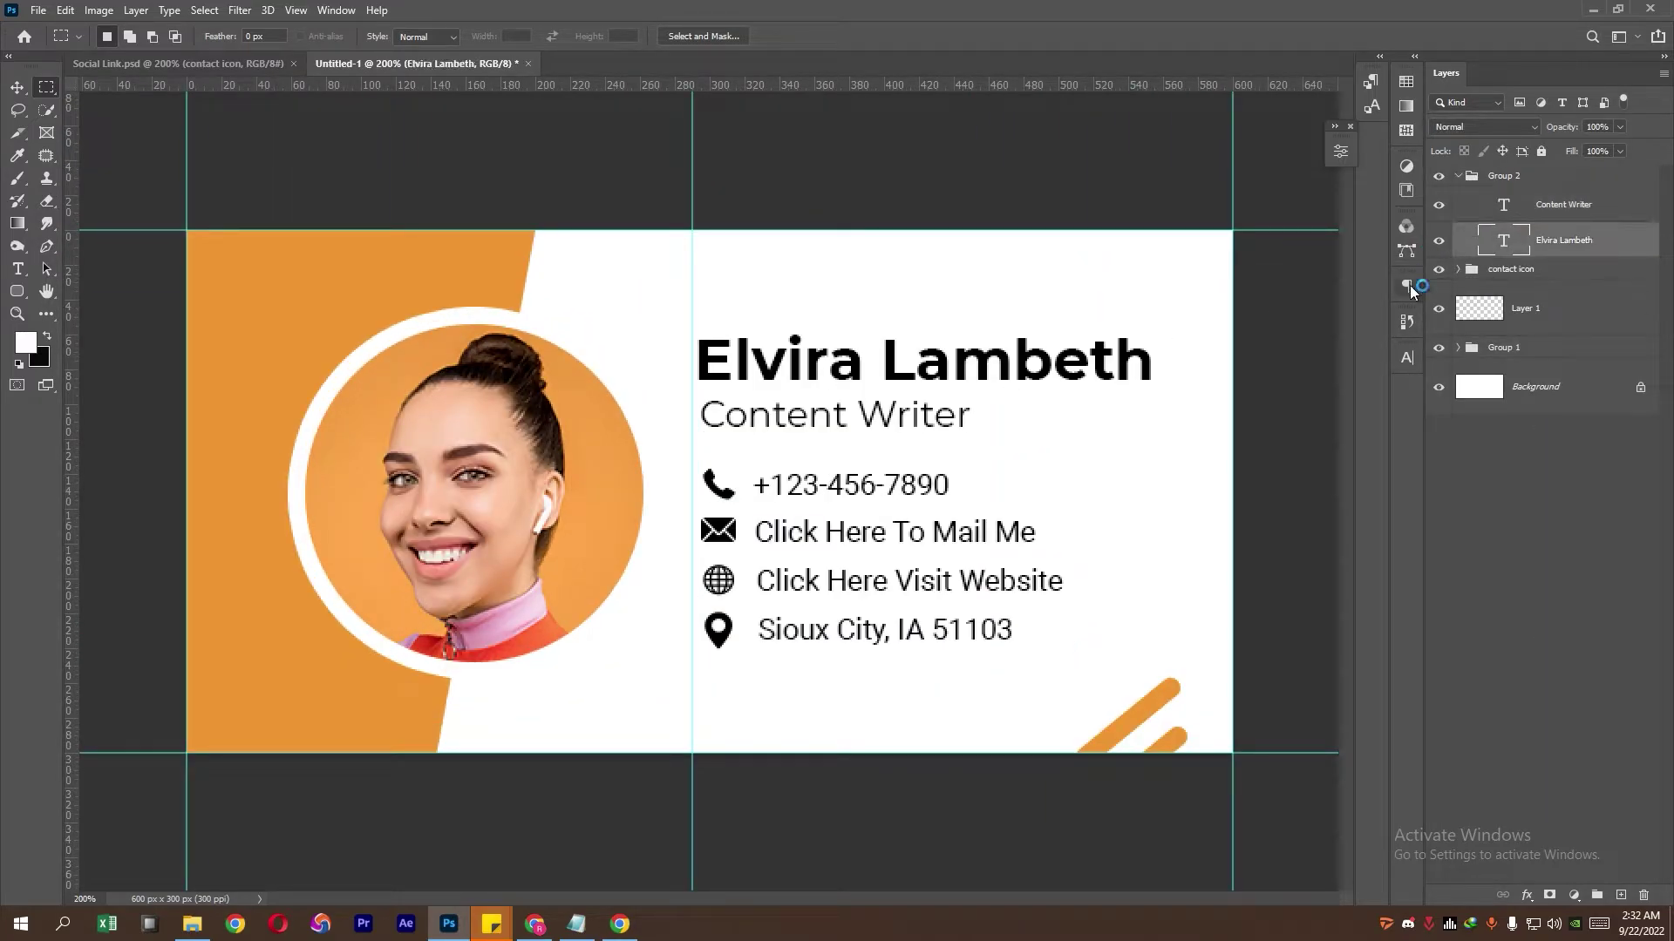
pyautogui.click(1407, 357)
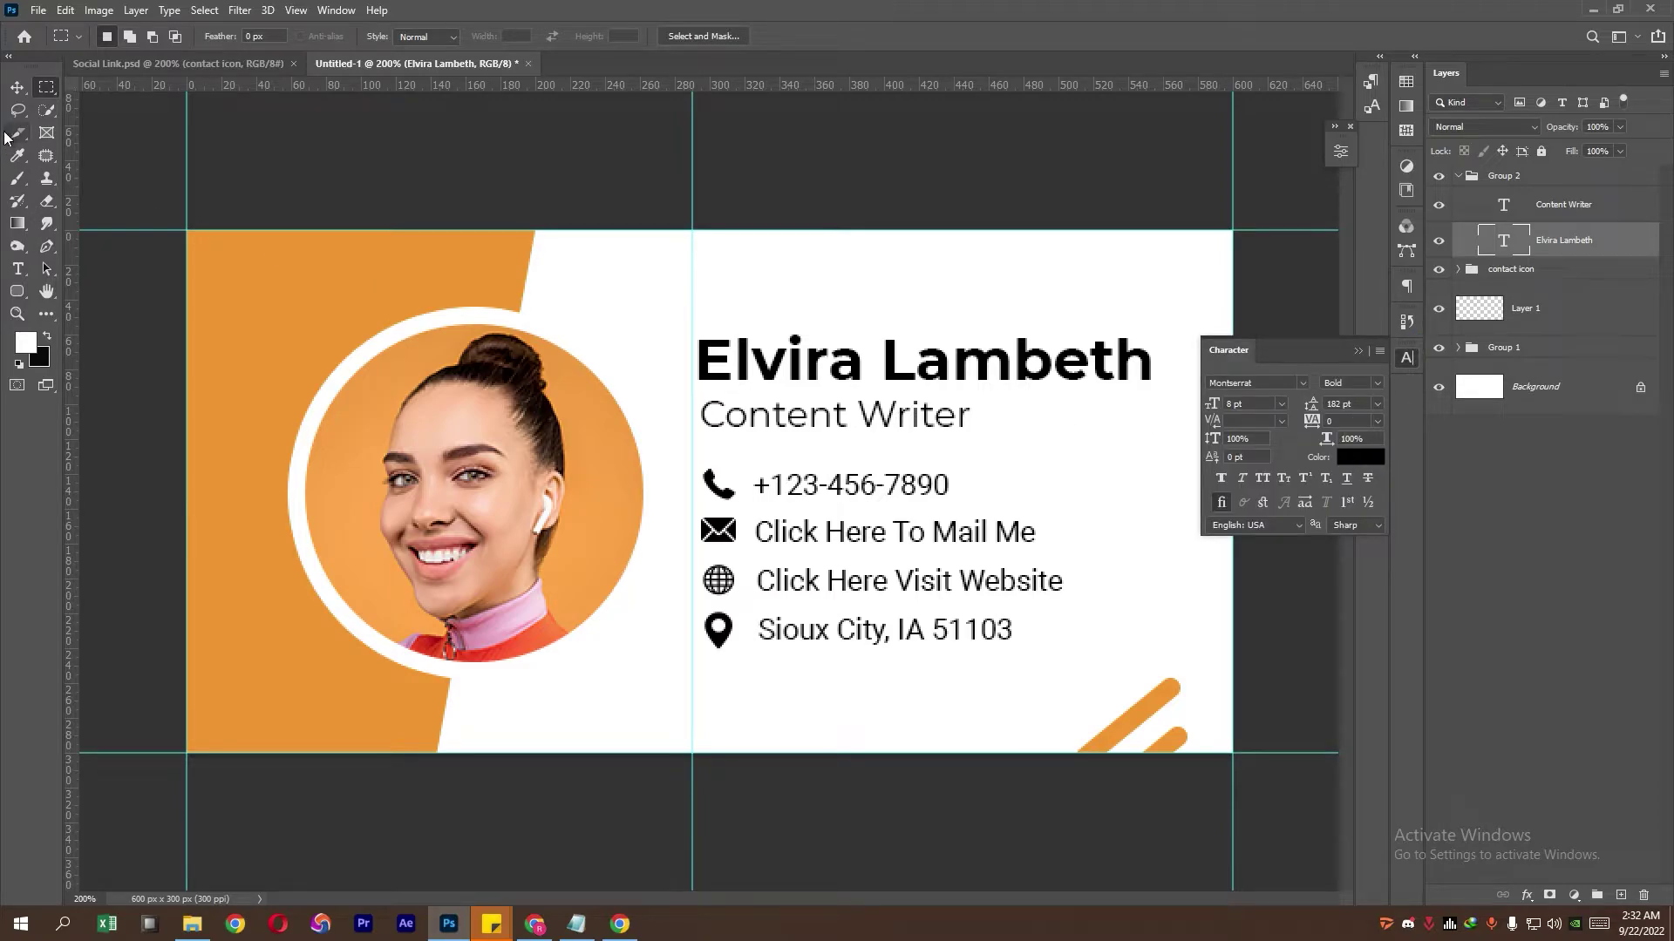
pyautogui.press('v')
pyautogui.click(1343, 459)
pyautogui.click(366, 280)
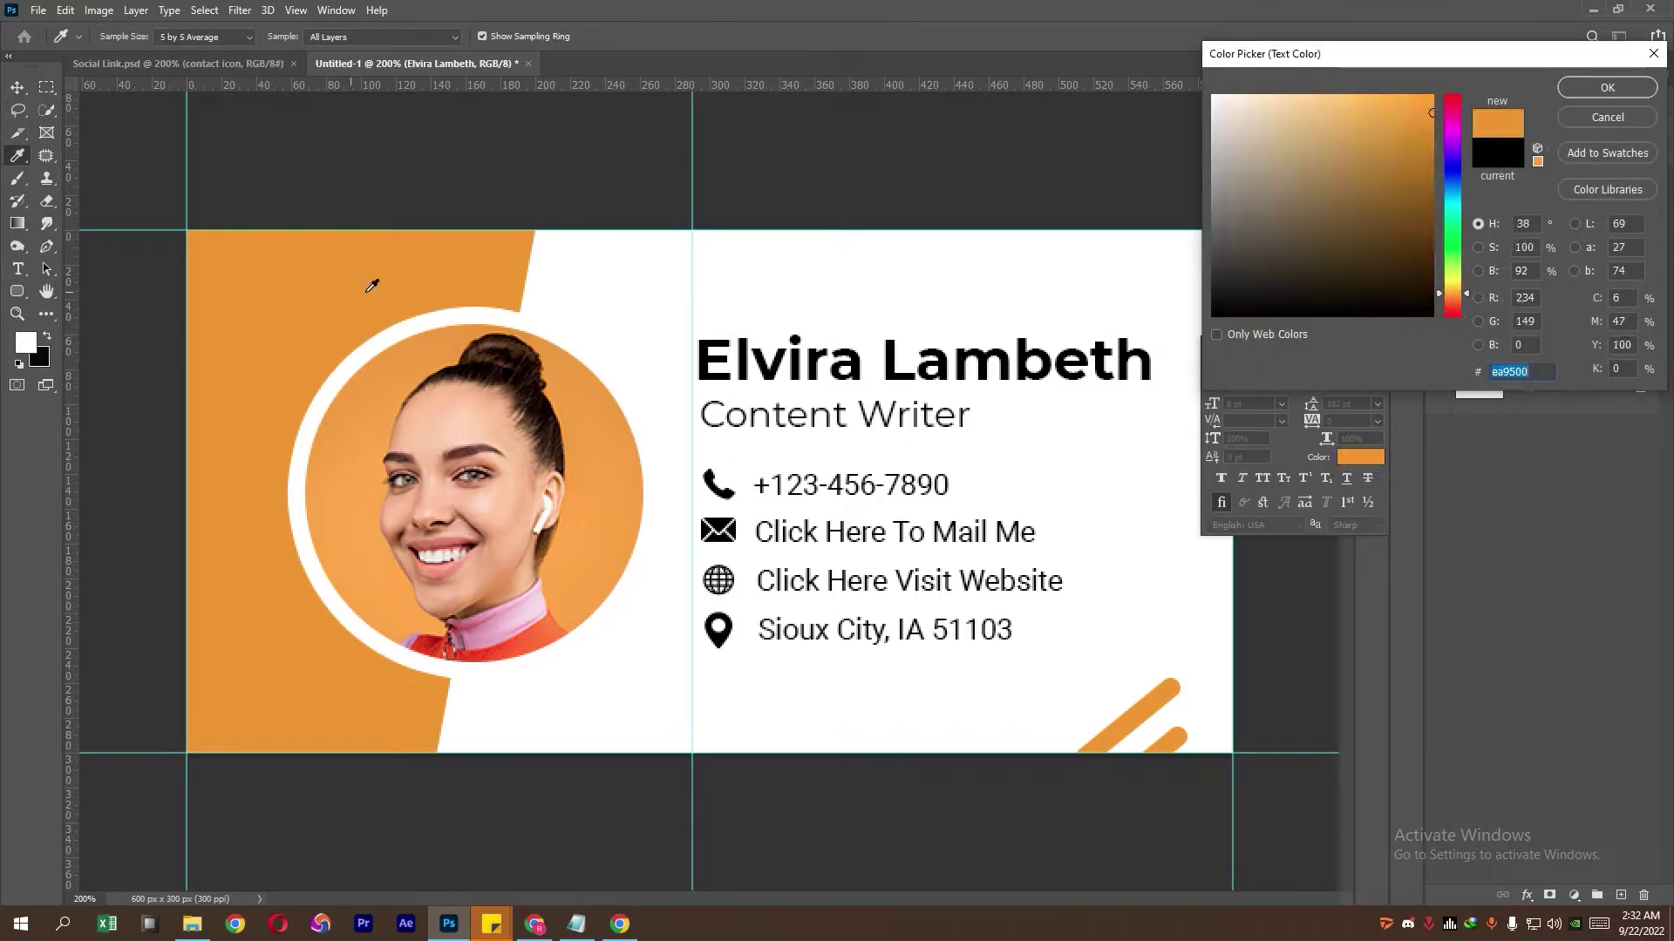
pyautogui.click(1585, 85)
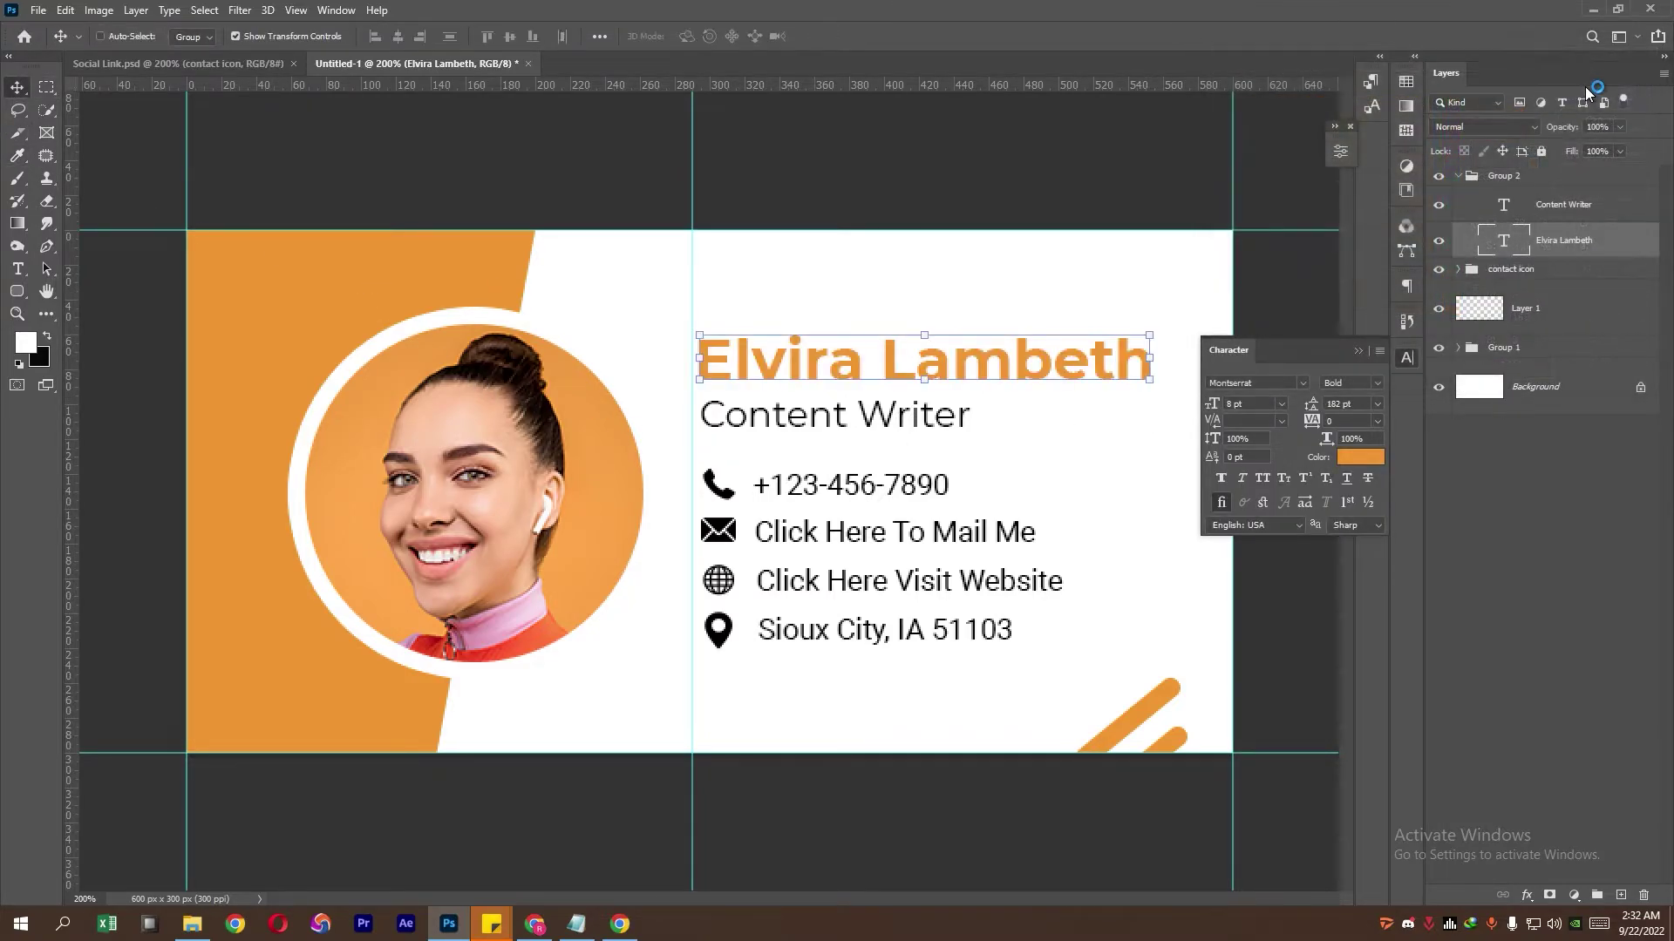
pyautogui.click(1357, 350)
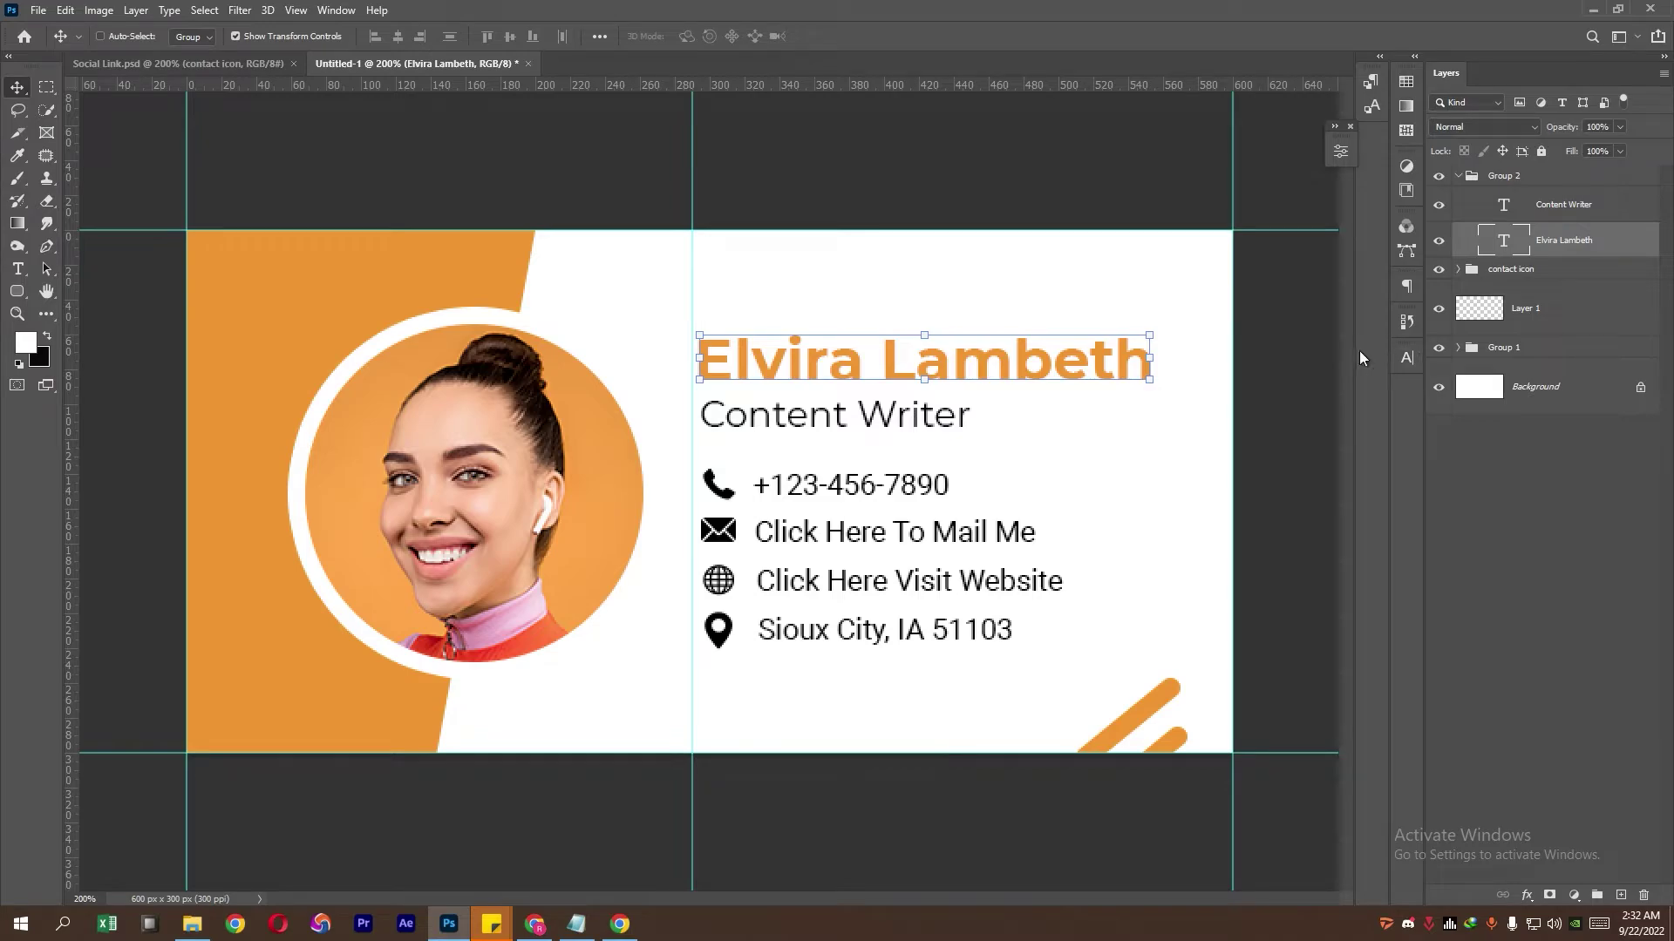
# Step: Group the email, phone, globe and location pin icon layers into Group 3
pyautogui.click(1471, 278)
pyautogui.click(1458, 270)
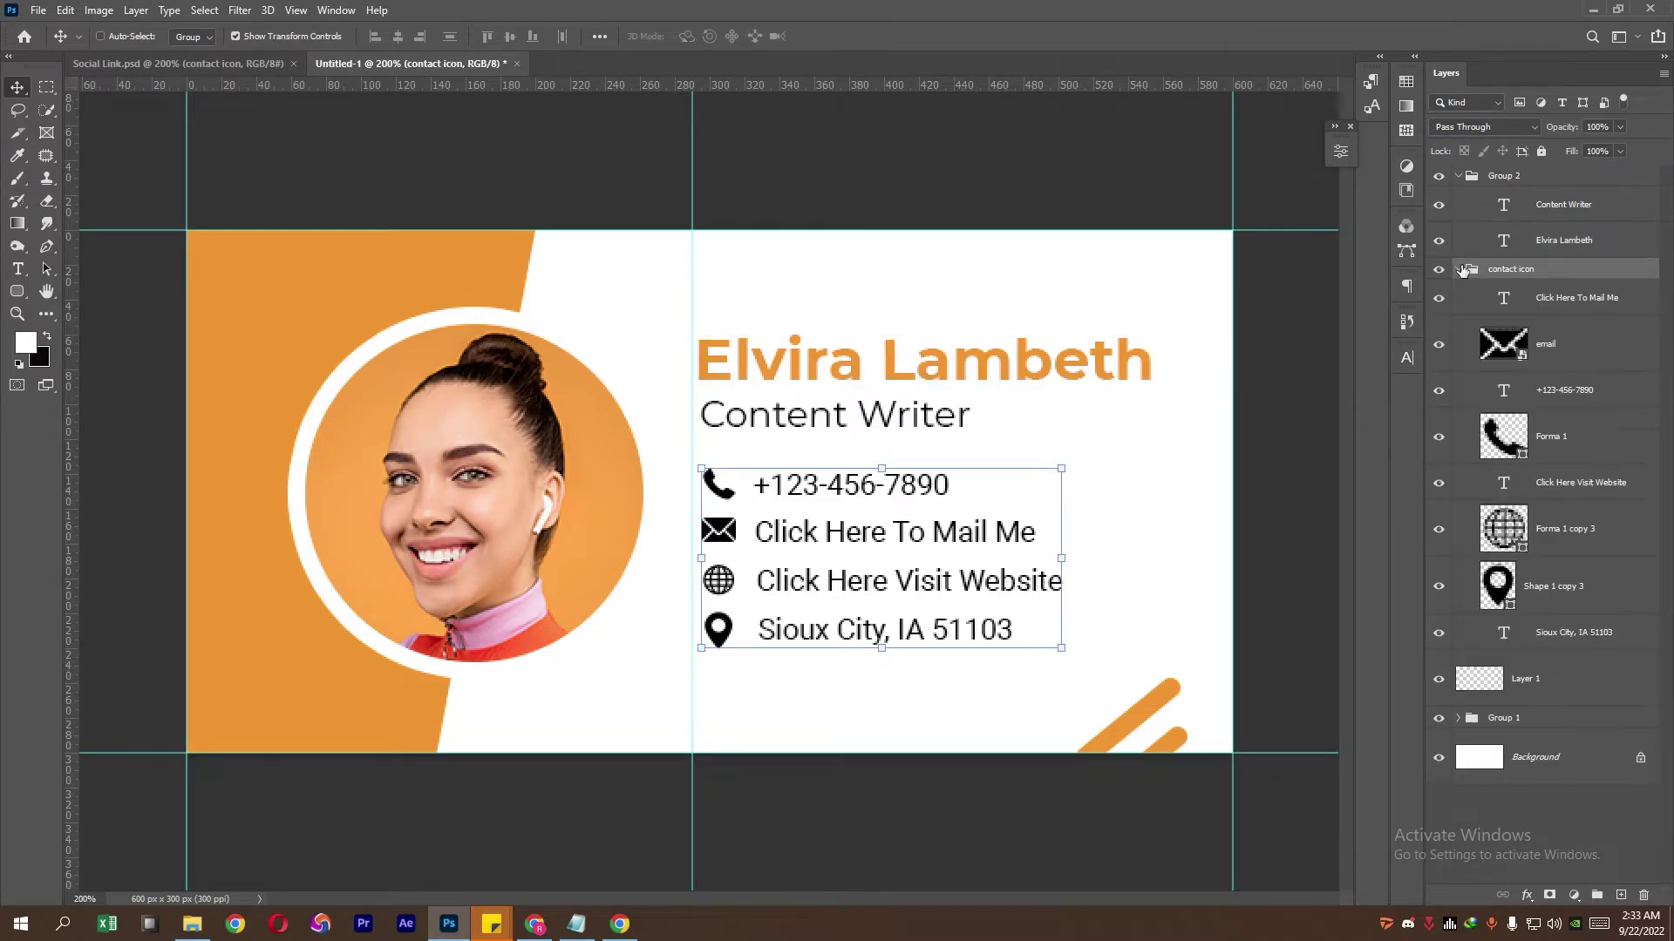
pyautogui.click(1611, 298)
pyautogui.click(1594, 346)
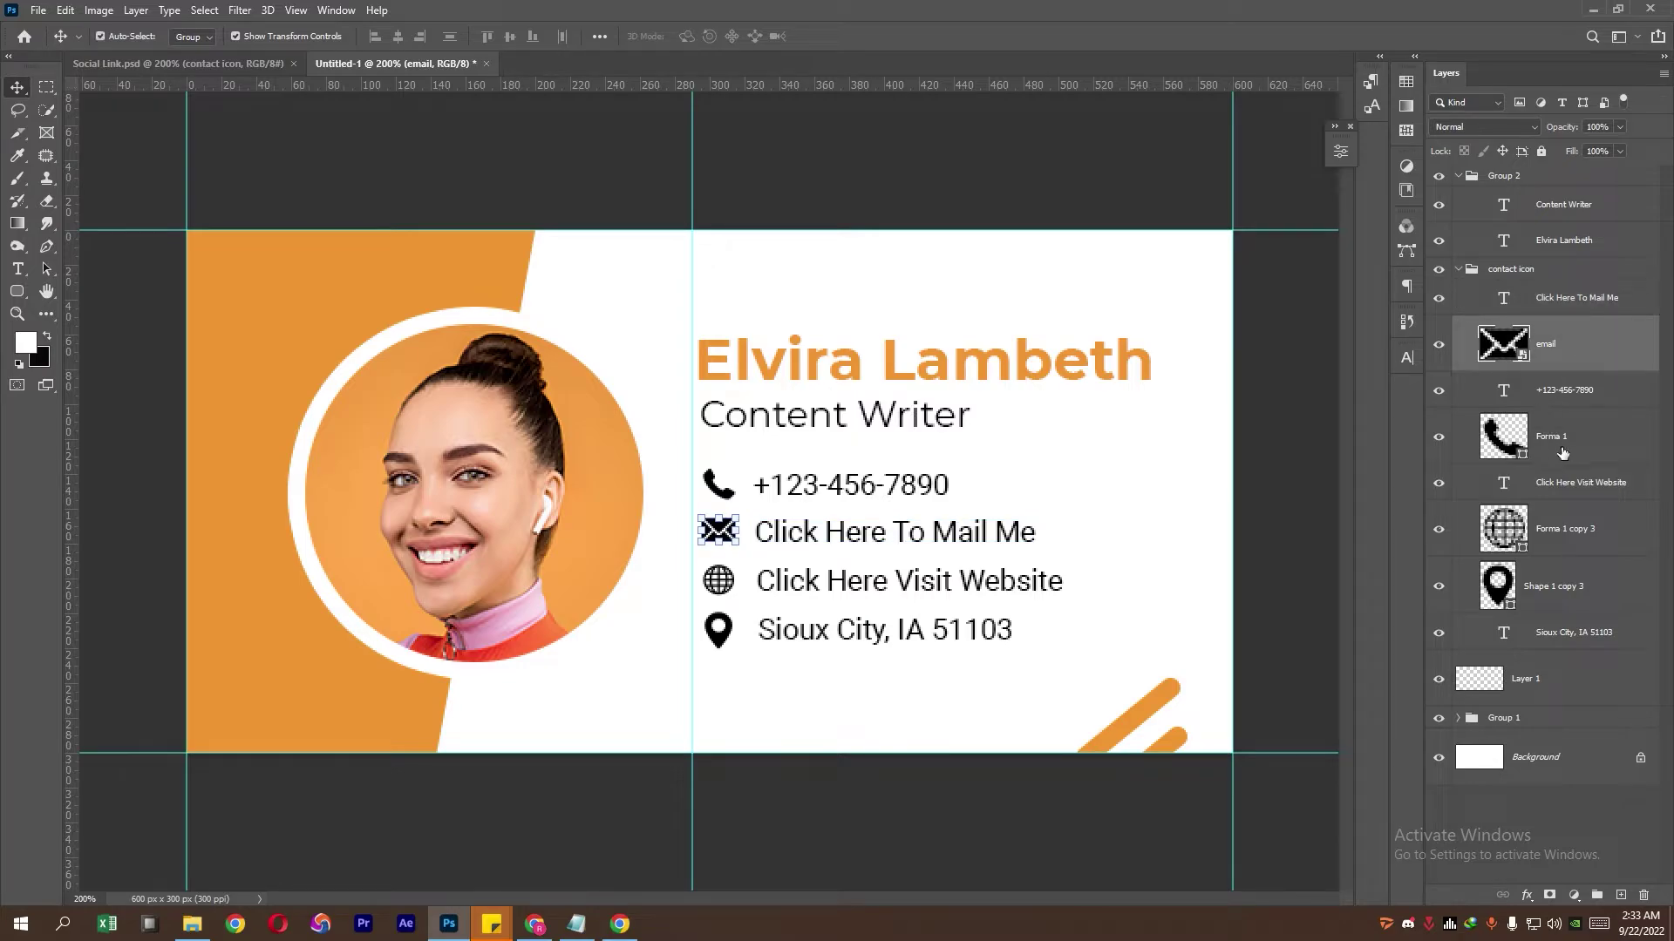
pyautogui.keyDown('ctrl'); pyautogui.click(1561, 441); pyautogui.keyUp('ctrl')
pyautogui.keyDown('ctrl'); pyautogui.click(1557, 544); pyautogui.keyUp('ctrl')
pyautogui.keyDown('ctrl'); pyautogui.click(1564, 608); pyautogui.keyUp('ctrl')
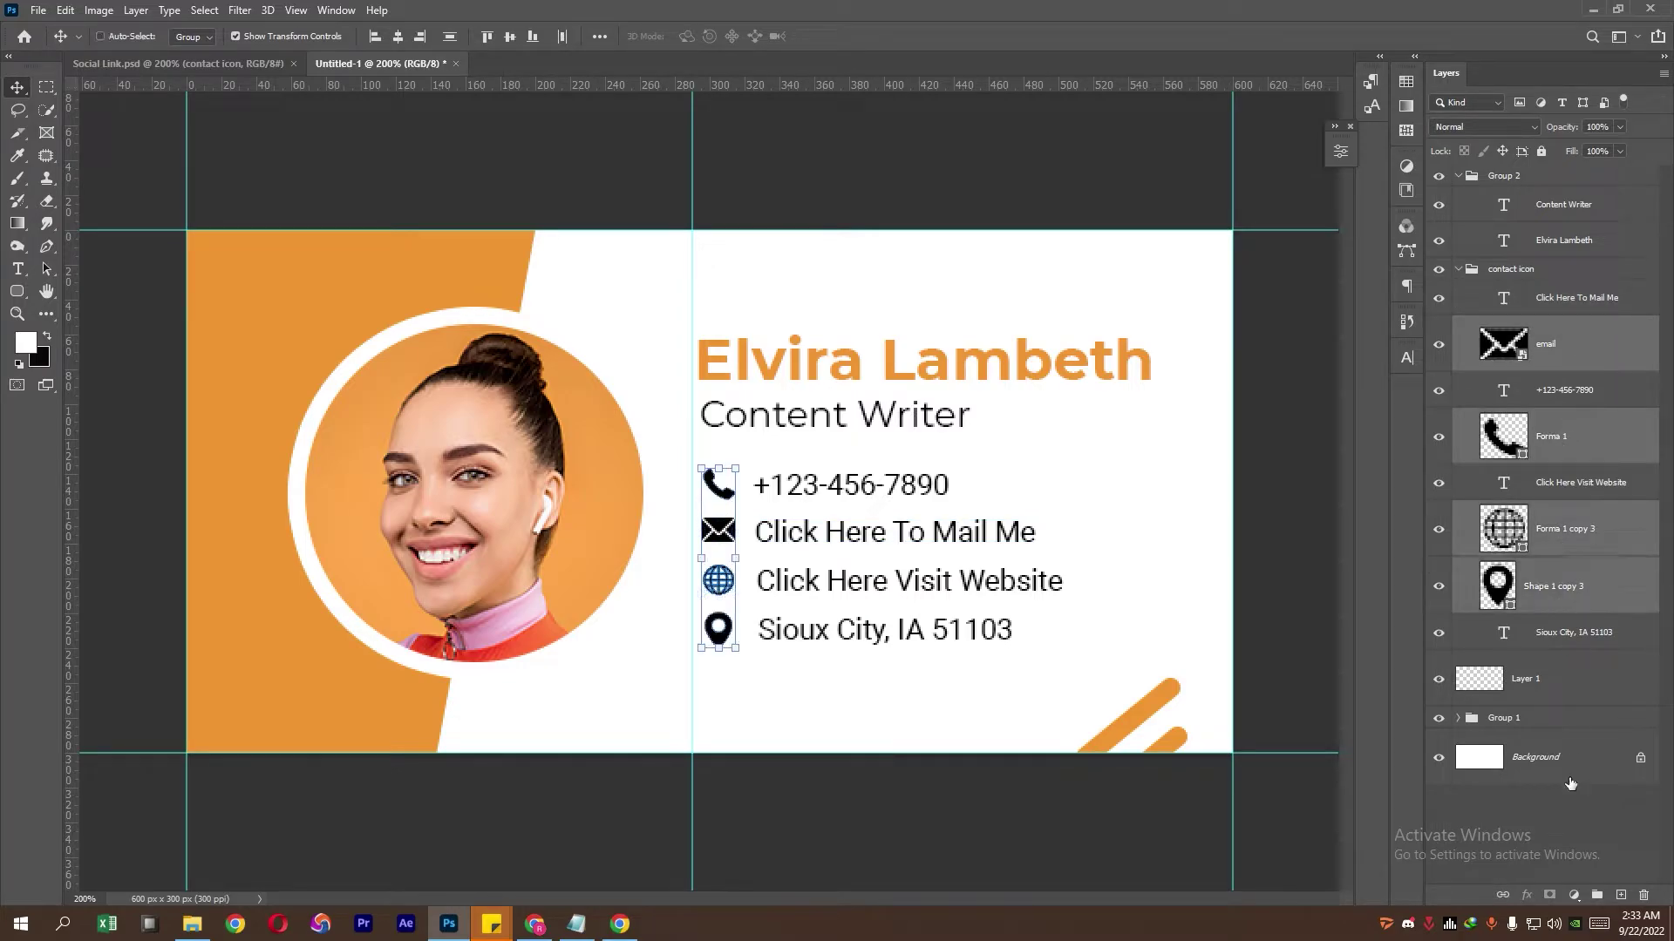
pyautogui.click(1598, 896)
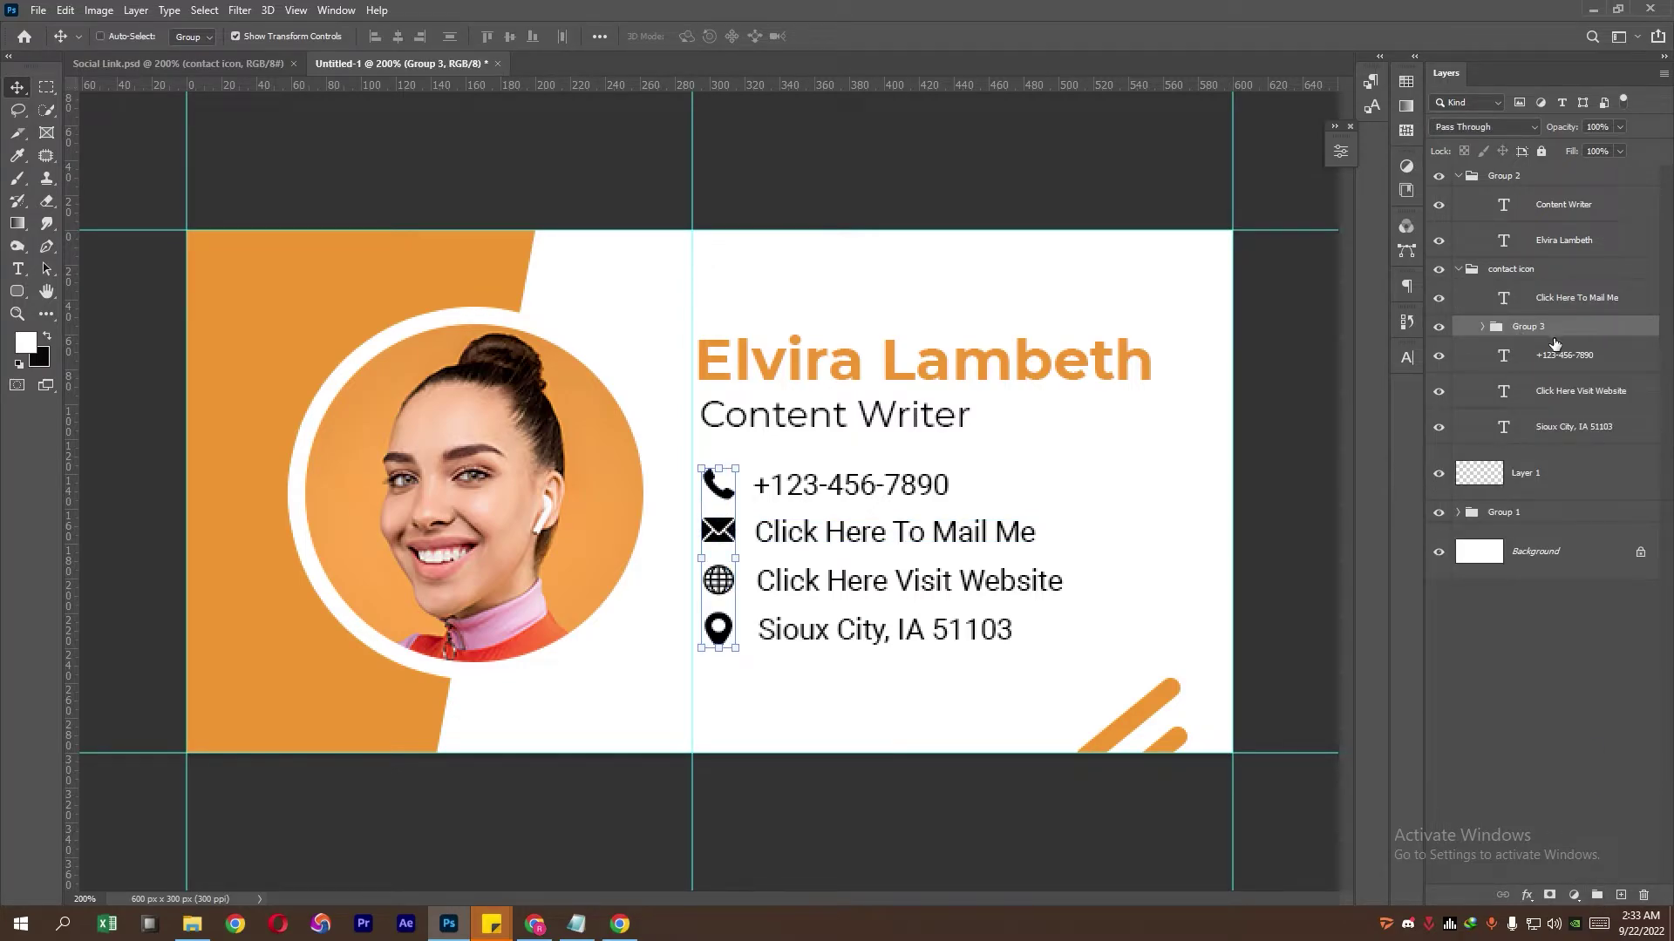
# Step: Give Group 3 a Color Overlay in the card's orange ea9500
pyautogui.doubleClick(1554, 340)
pyautogui.click(1037, 283)
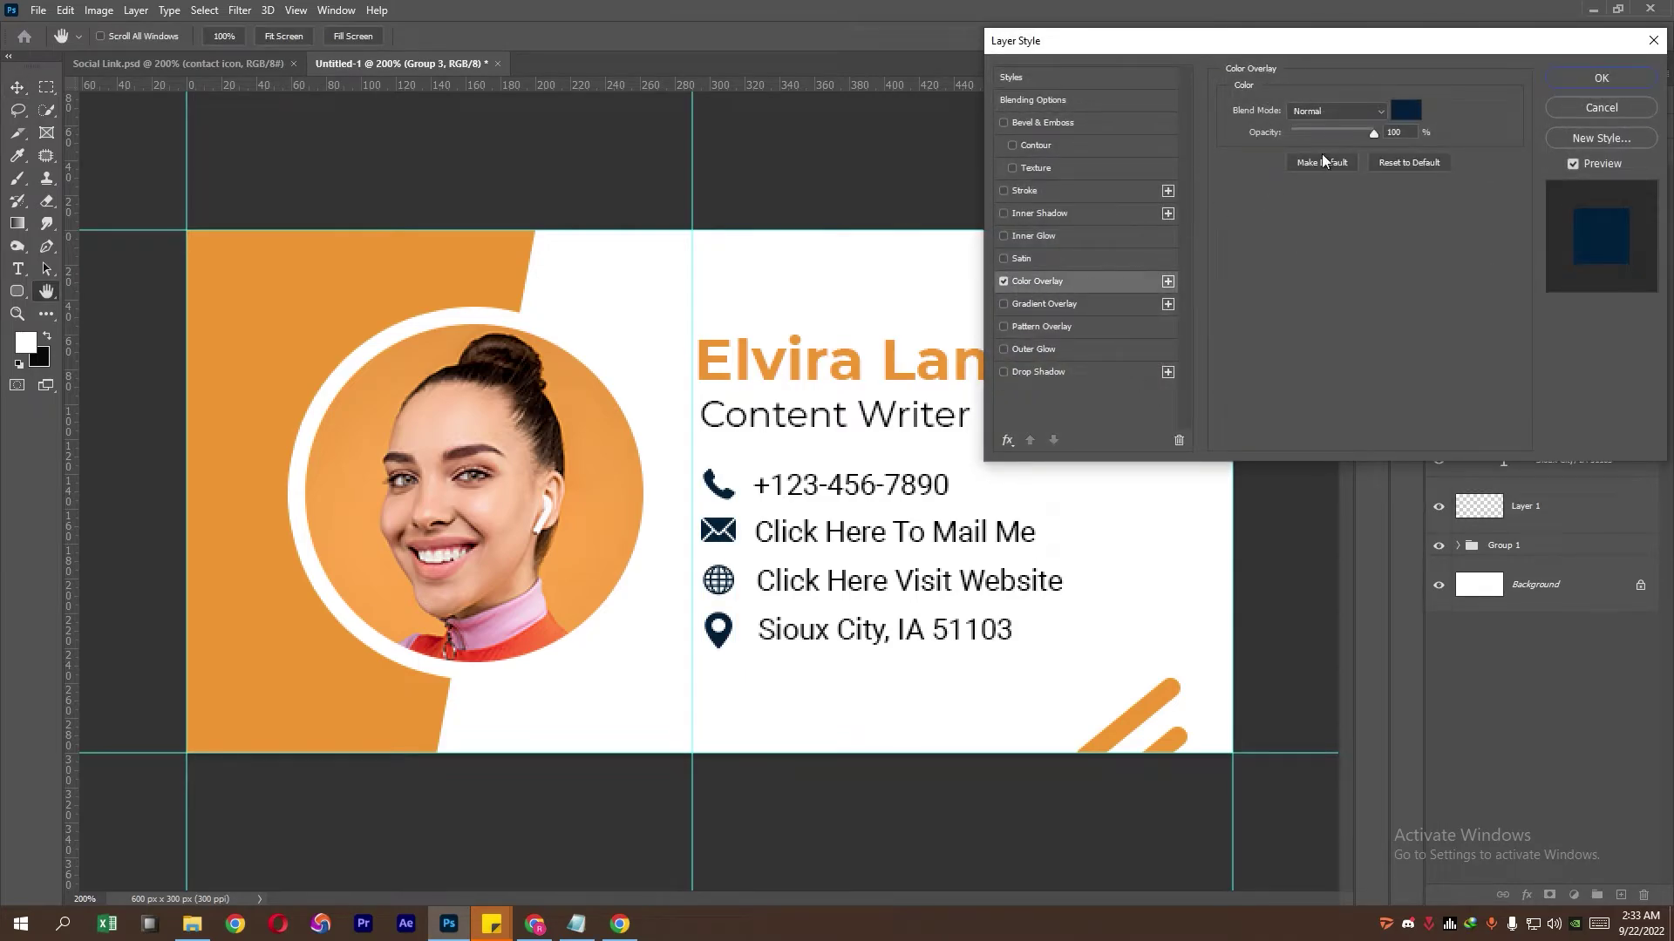
pyautogui.click(1404, 113)
pyautogui.click(380, 255)
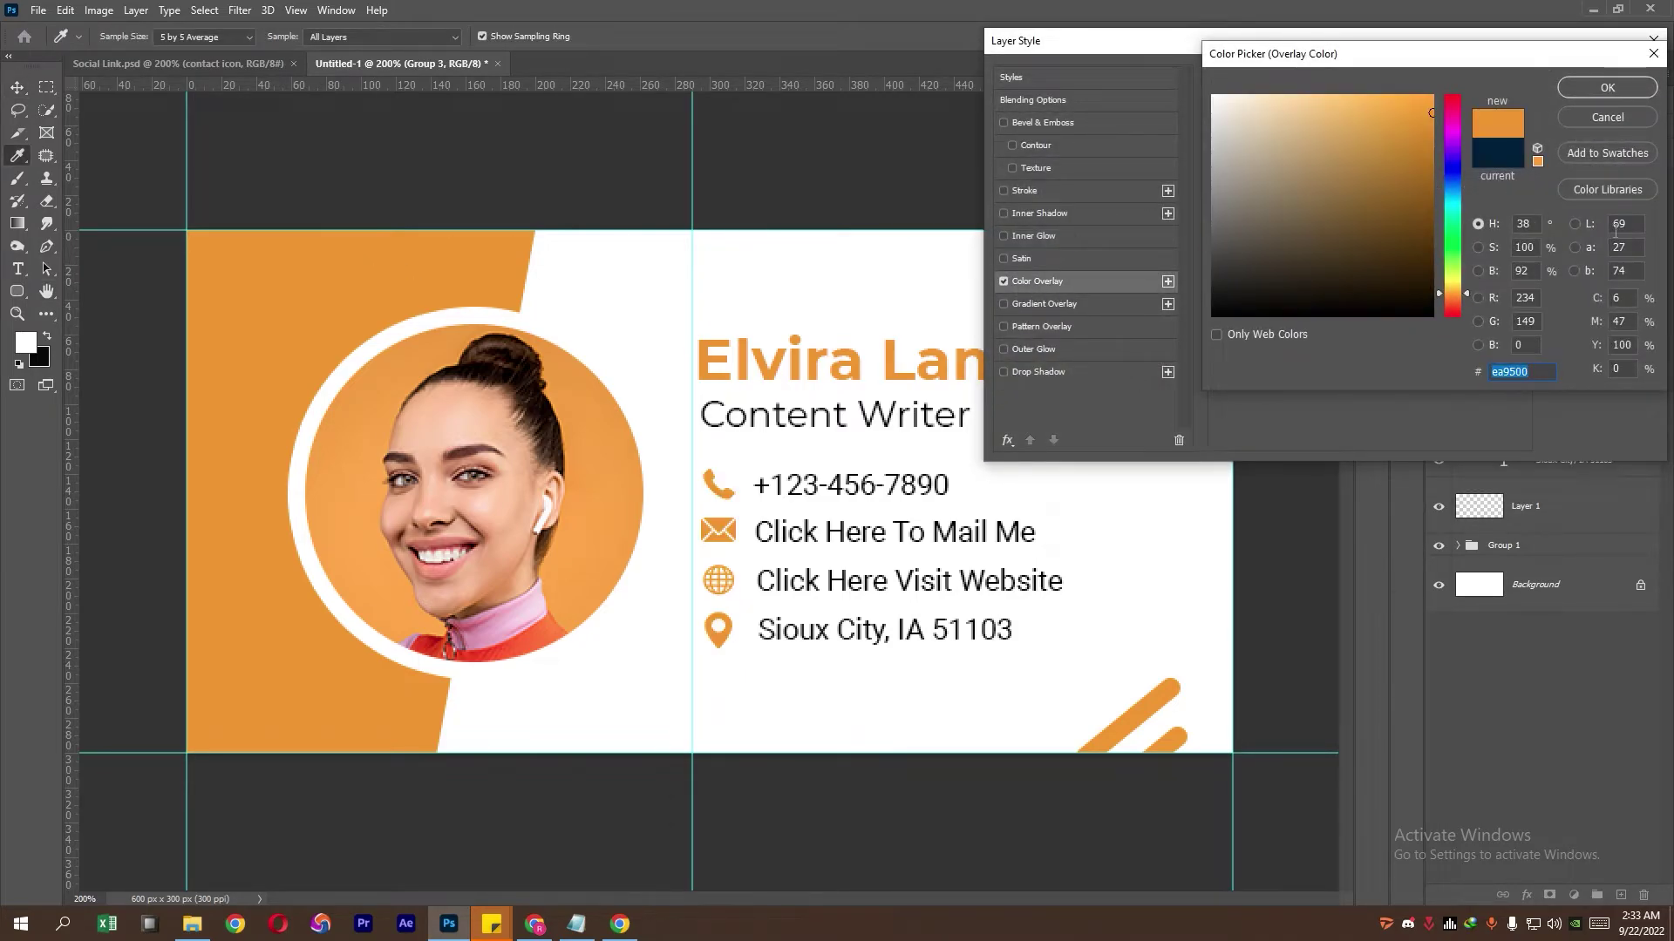
pyautogui.click(1612, 88)
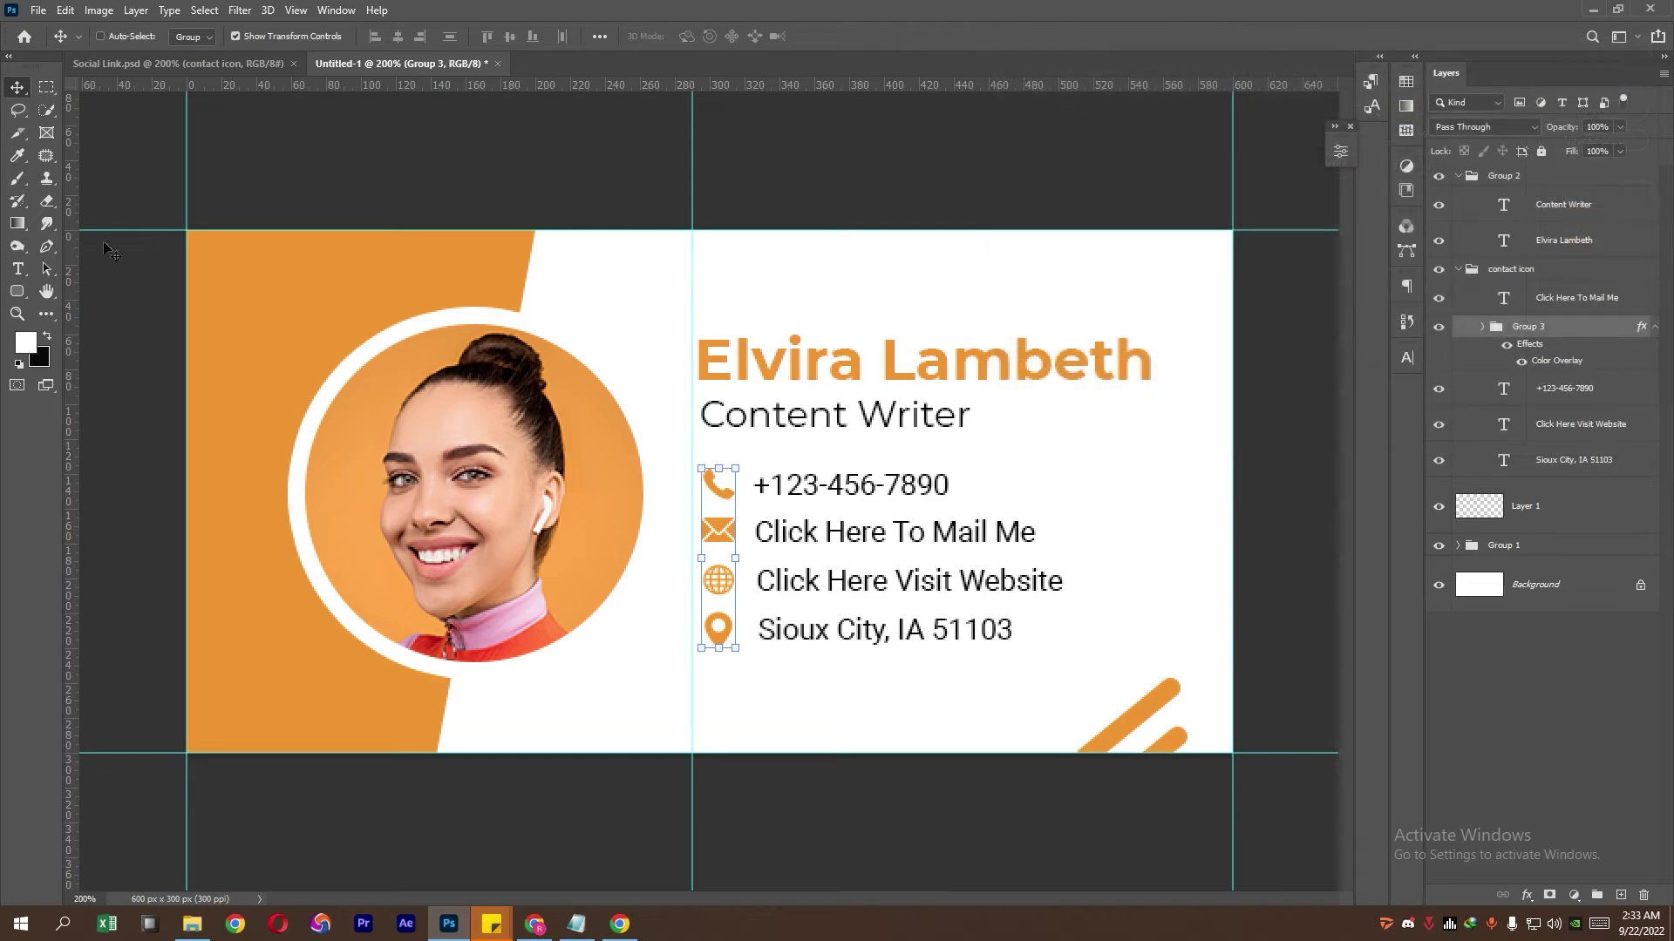
pyautogui.click(47, 86)
pyautogui.keyDown('ctrl'); pyautogui.keyDown('alt'); pyautogui.click(650, 263); pyautogui.keyUp('alt'); pyautogui.keyUp('ctrl')
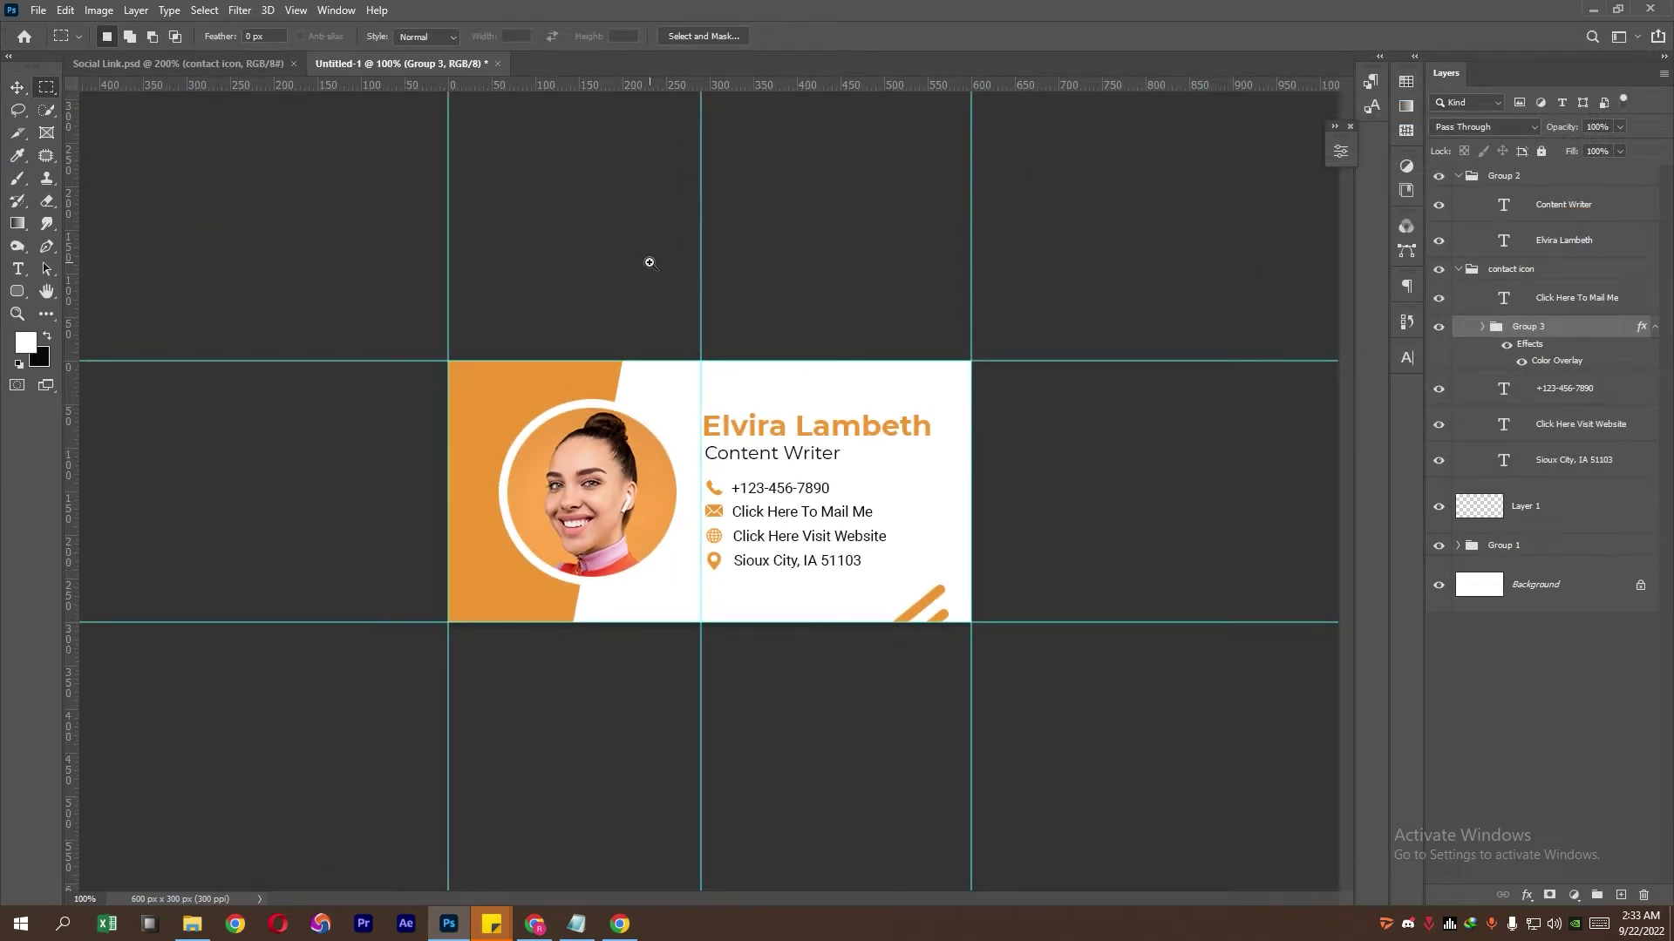
# Step: Stamp all visible card content into a new layer above Group 2
pyautogui.hotkey('ctrl', ';')
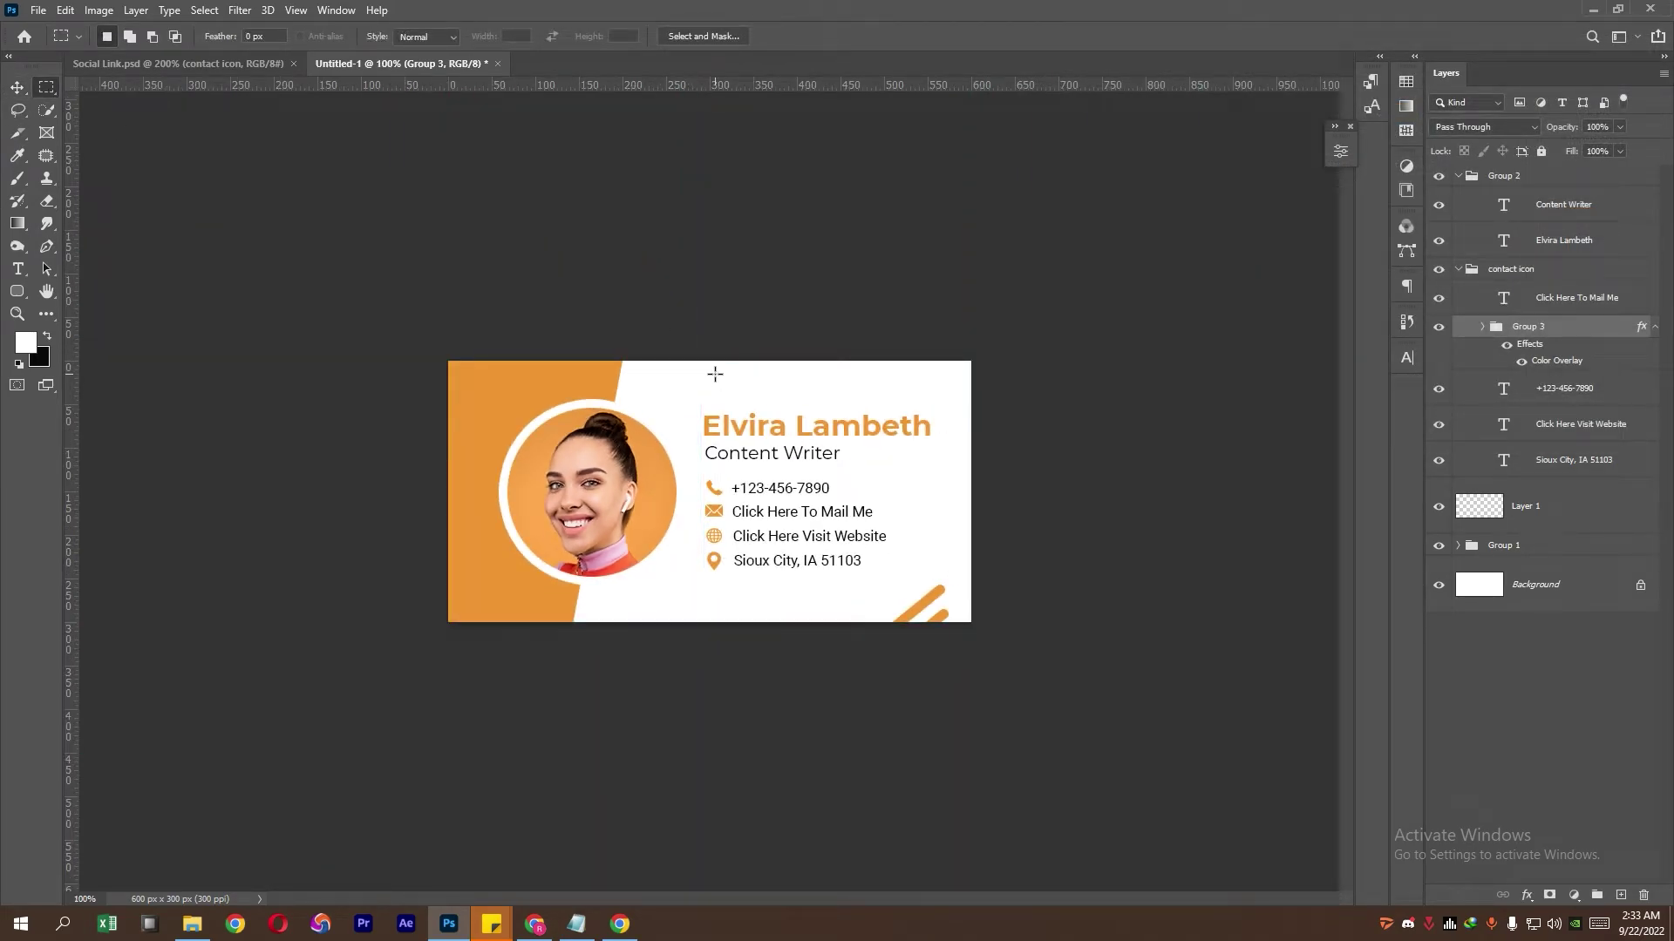
pyautogui.click(1458, 176)
pyautogui.click(1506, 177)
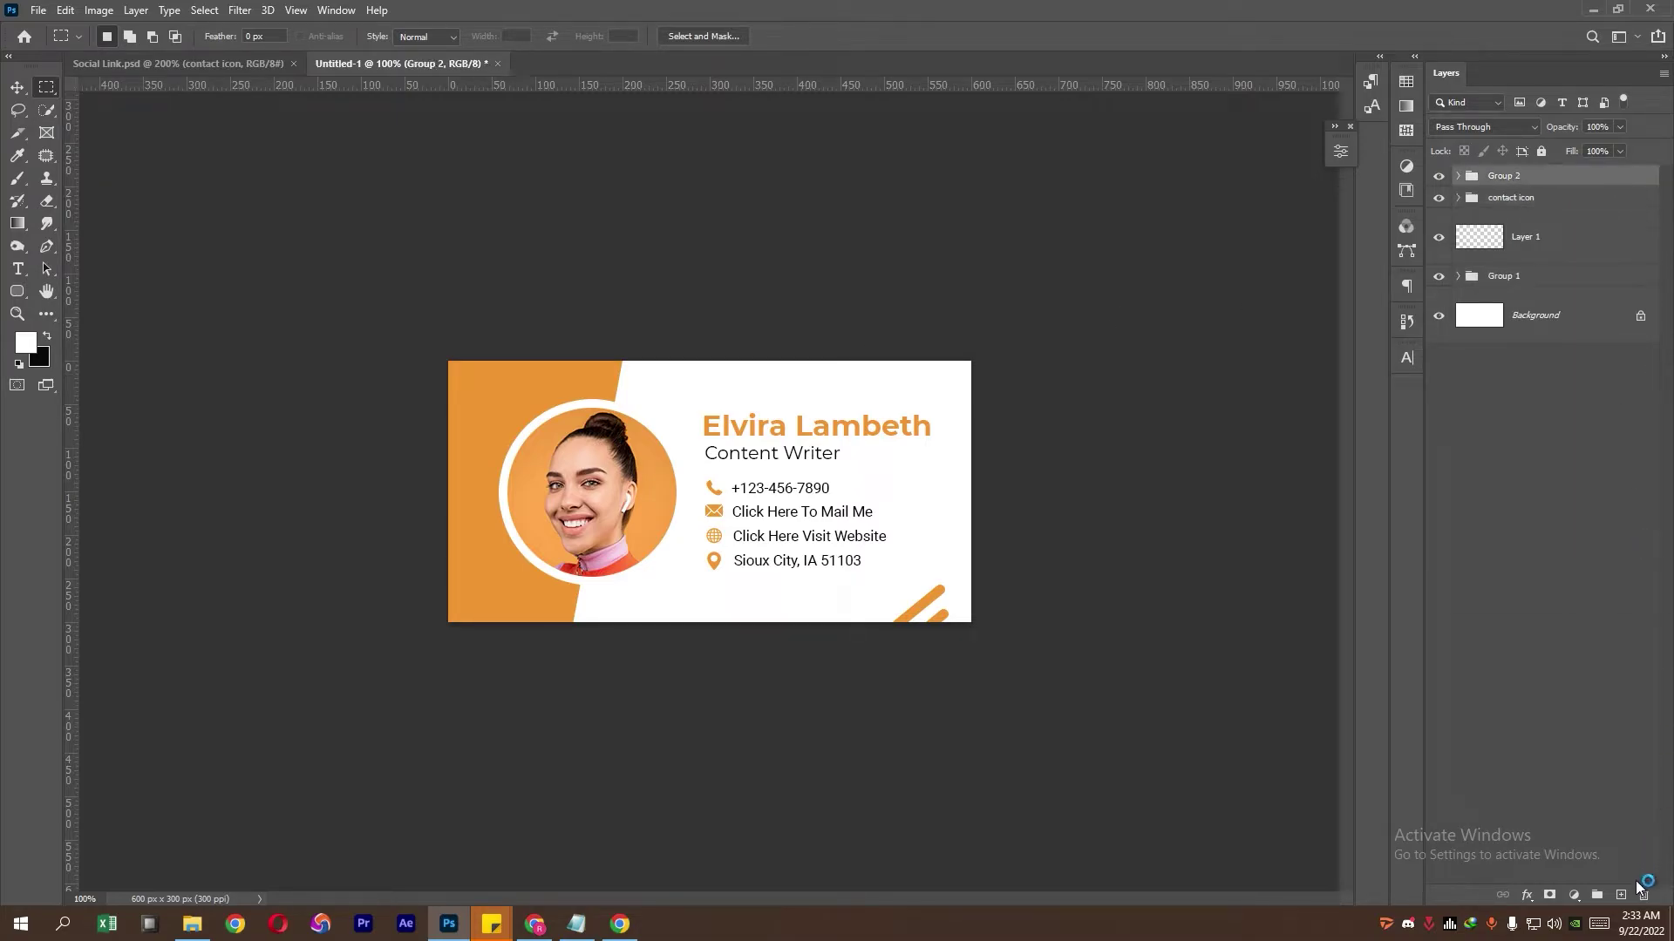
pyautogui.click(1620, 895)
pyautogui.hotkey('ctrl', 'shift', 'alt', 'e')
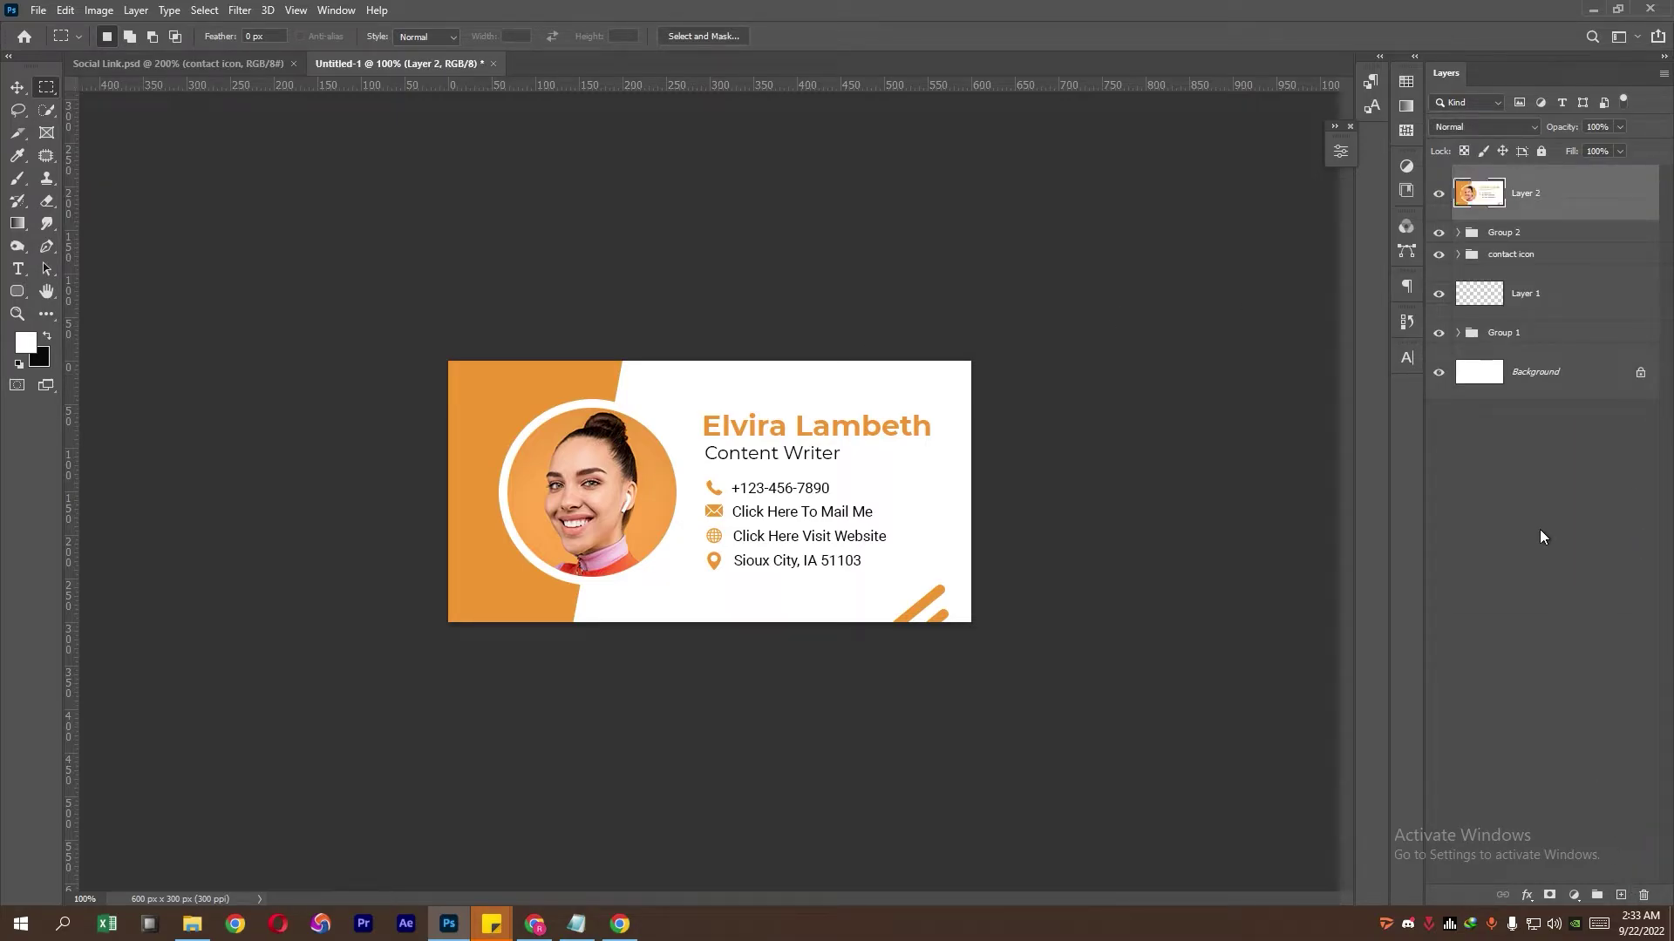
# Step: Convert merged Layer 2 to a Smart Object and hide the original layers
pyautogui.rightClick(1564, 183)
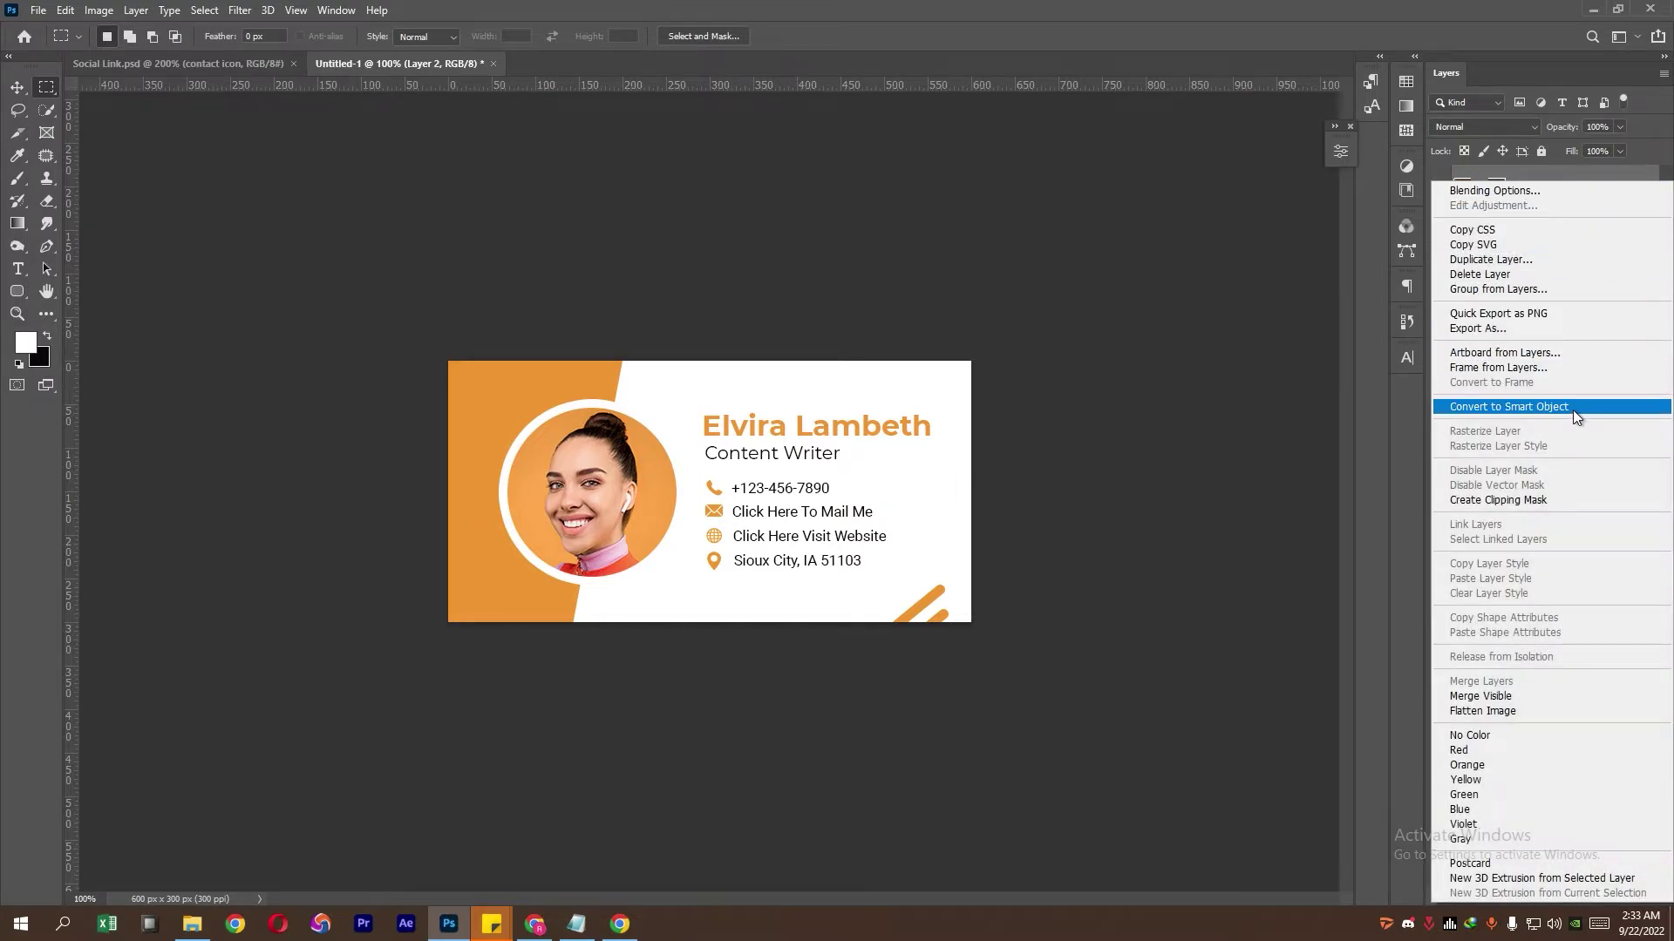
pyautogui.click(1574, 408)
pyautogui.click(1439, 335)
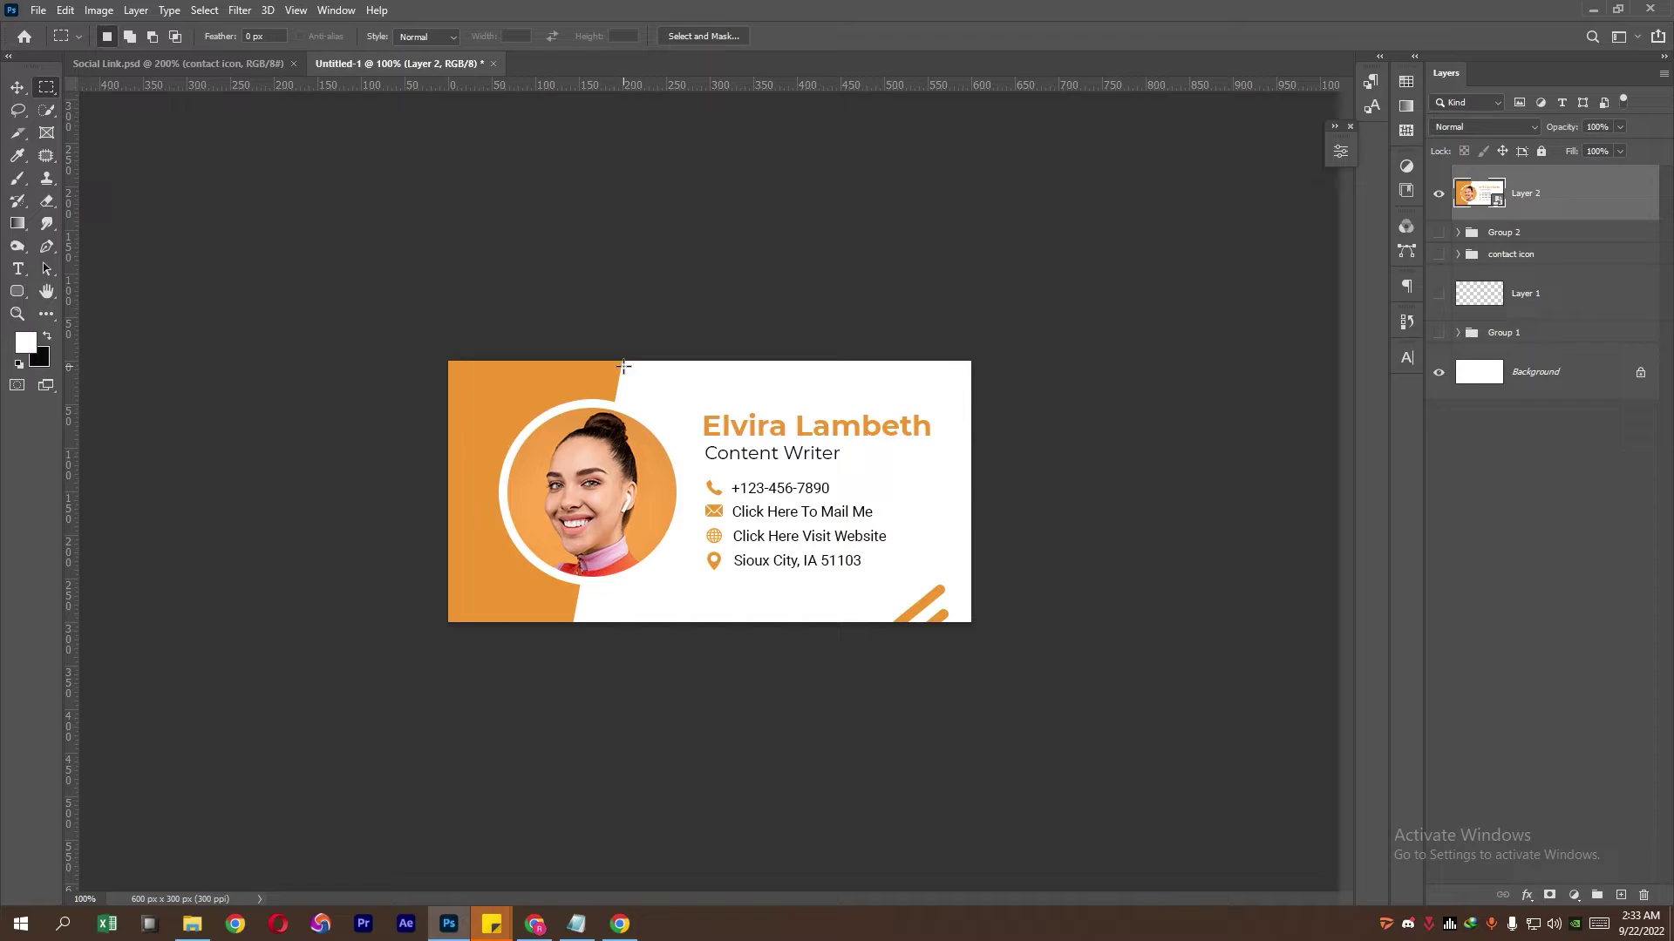
pyautogui.click(707, 558)
pyautogui.hotkey('ctrl', ';')
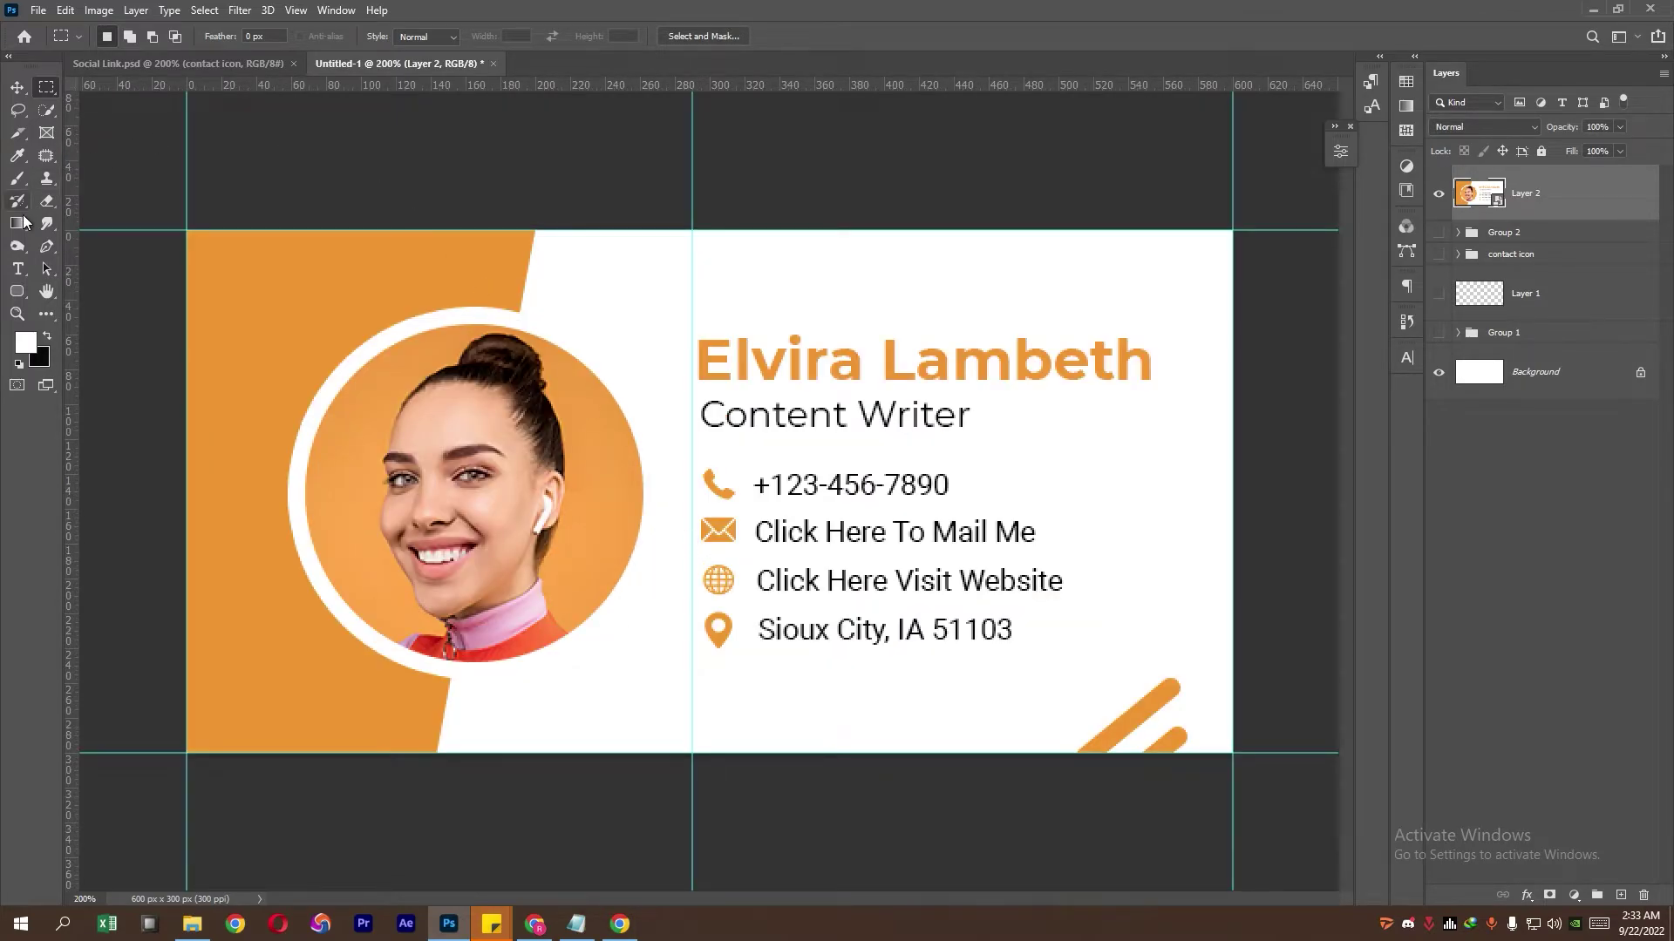
# Step: Slice the card's photo half and the name-and-title block down past Content Writer
pyautogui.click(19, 133)
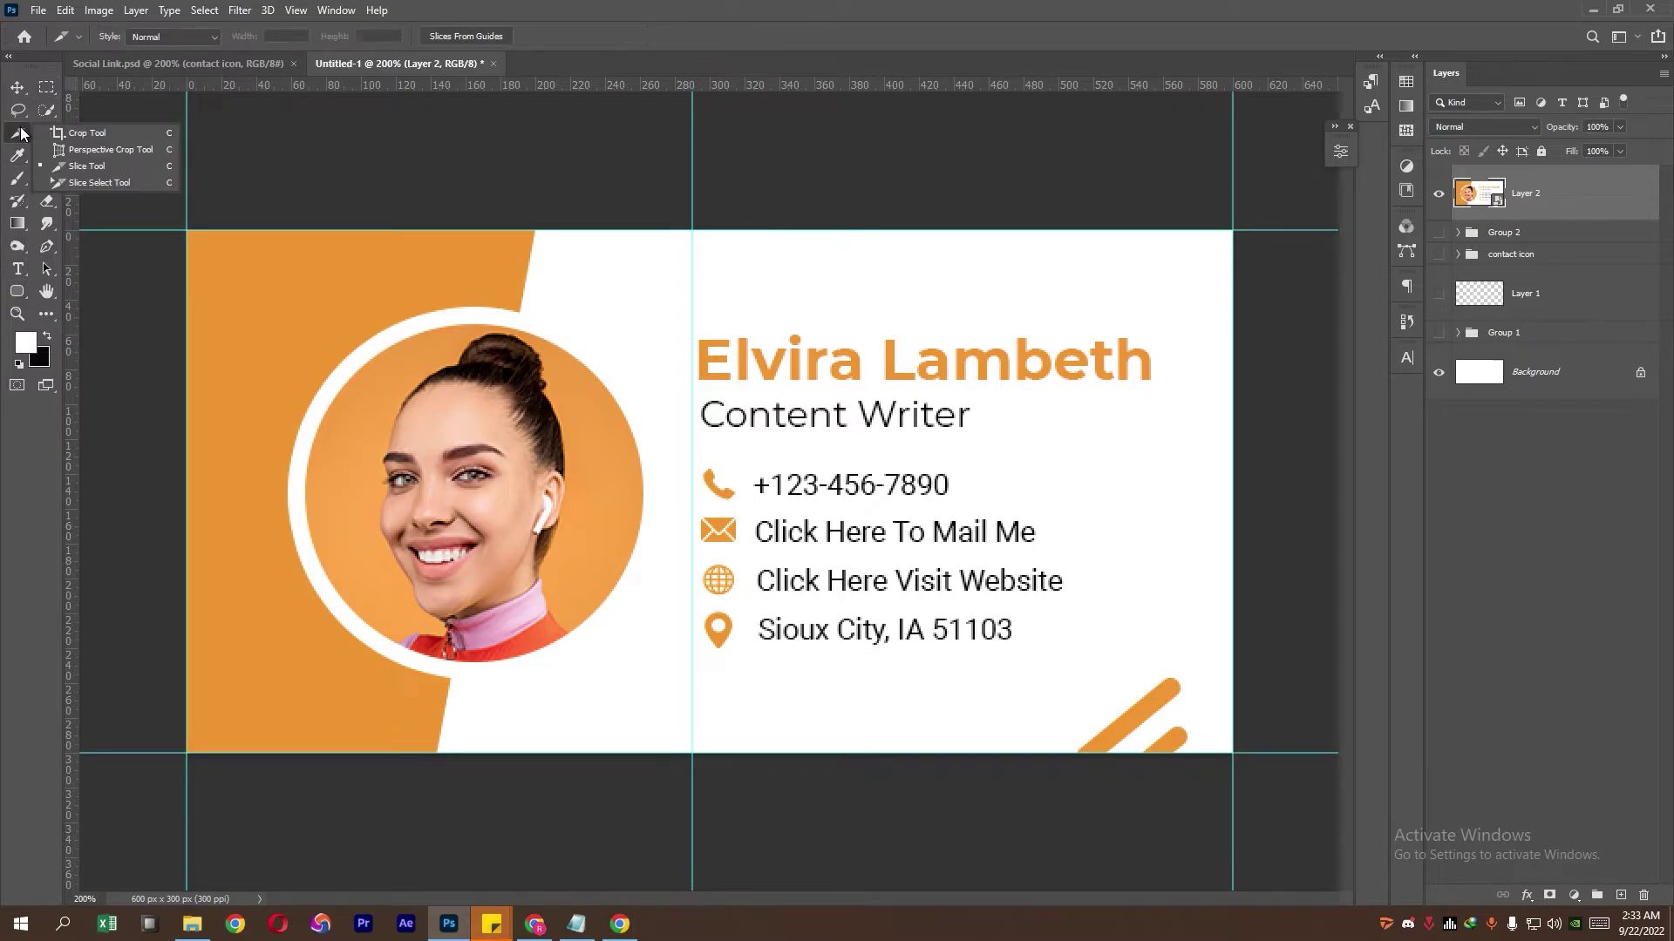
pyautogui.click(86, 165)
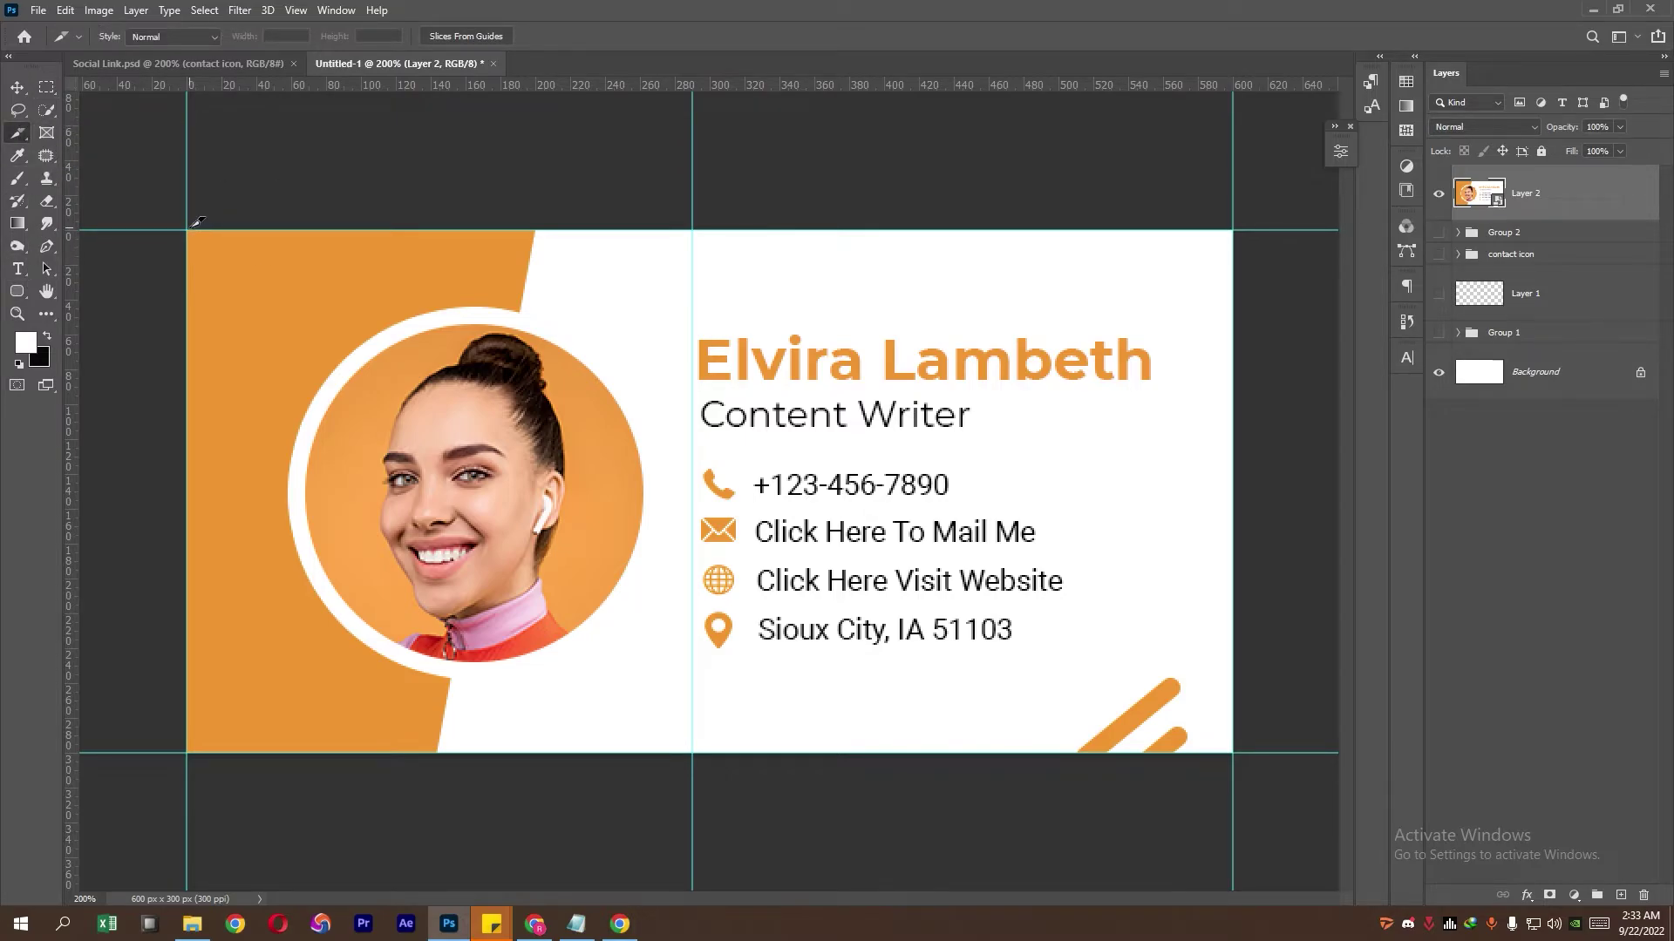
pyautogui.moveTo(189, 231)
pyautogui.mouseDown()
pyautogui.moveTo(692, 721)
pyautogui.moveTo(697, 749)
pyautogui.mouseUp()
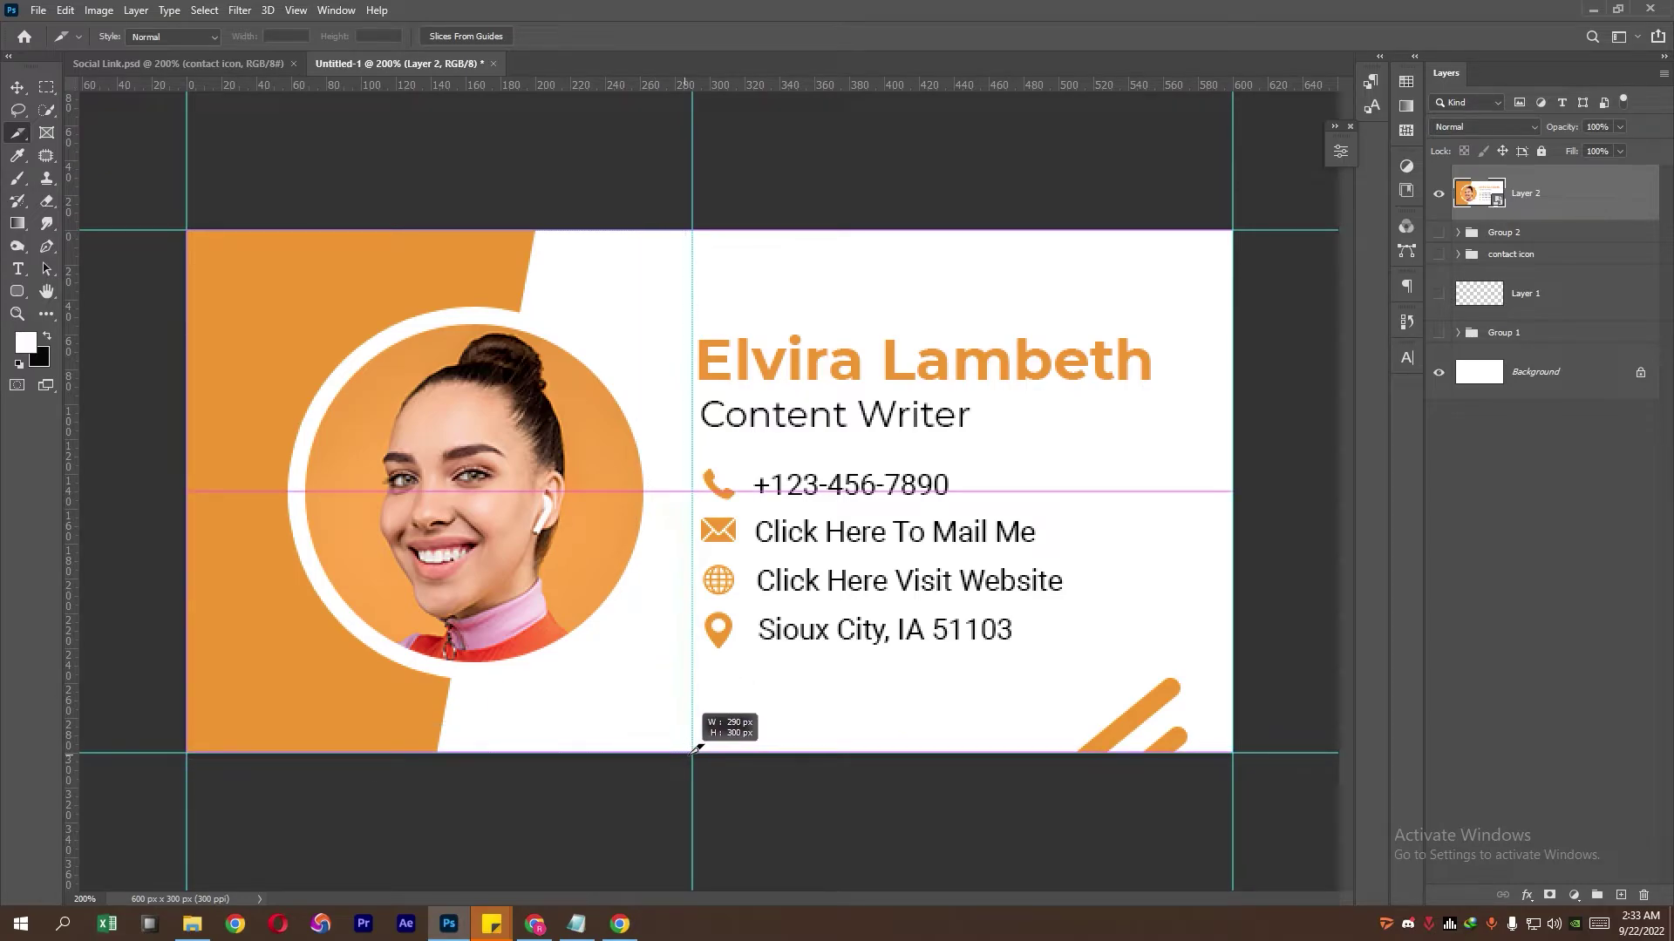
pyautogui.scroll(1, 841, 314)
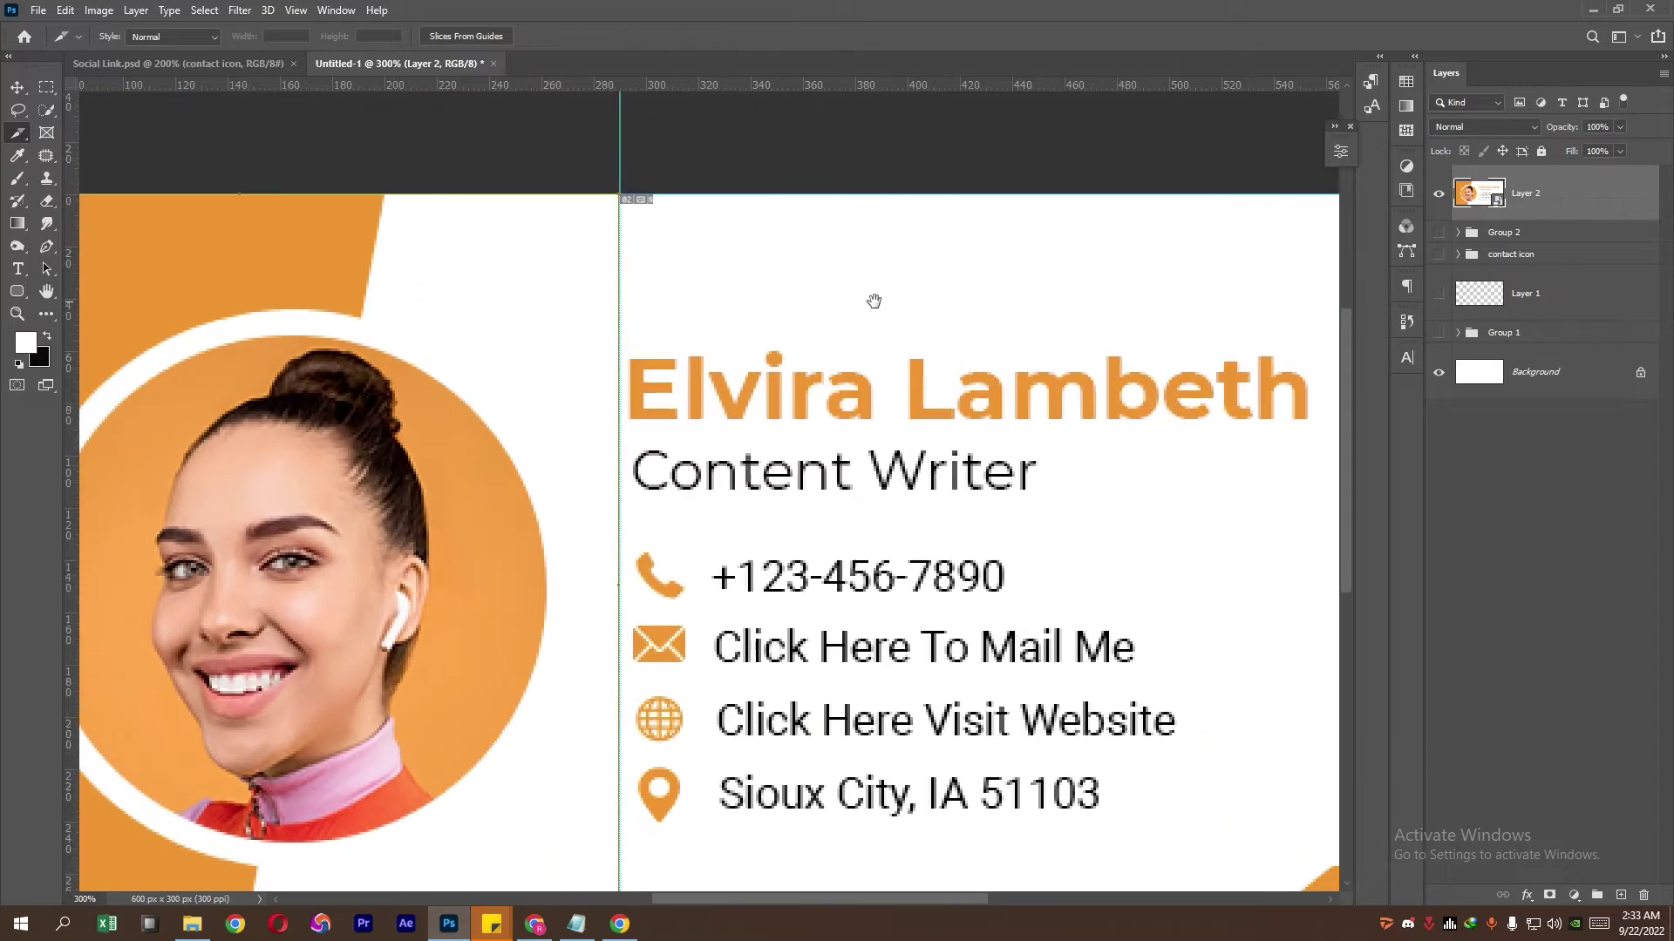
pyautogui.moveTo(870, 299)
pyautogui.mouseDown()
pyautogui.moveTo(578, 192)
pyautogui.moveTo(504, 230)
pyautogui.mouseUp()
pyautogui.moveTo(293, 137)
pyautogui.mouseDown()
pyautogui.moveTo(440, 239)
pyautogui.moveTo(1097, 447)
pyautogui.mouseUp()
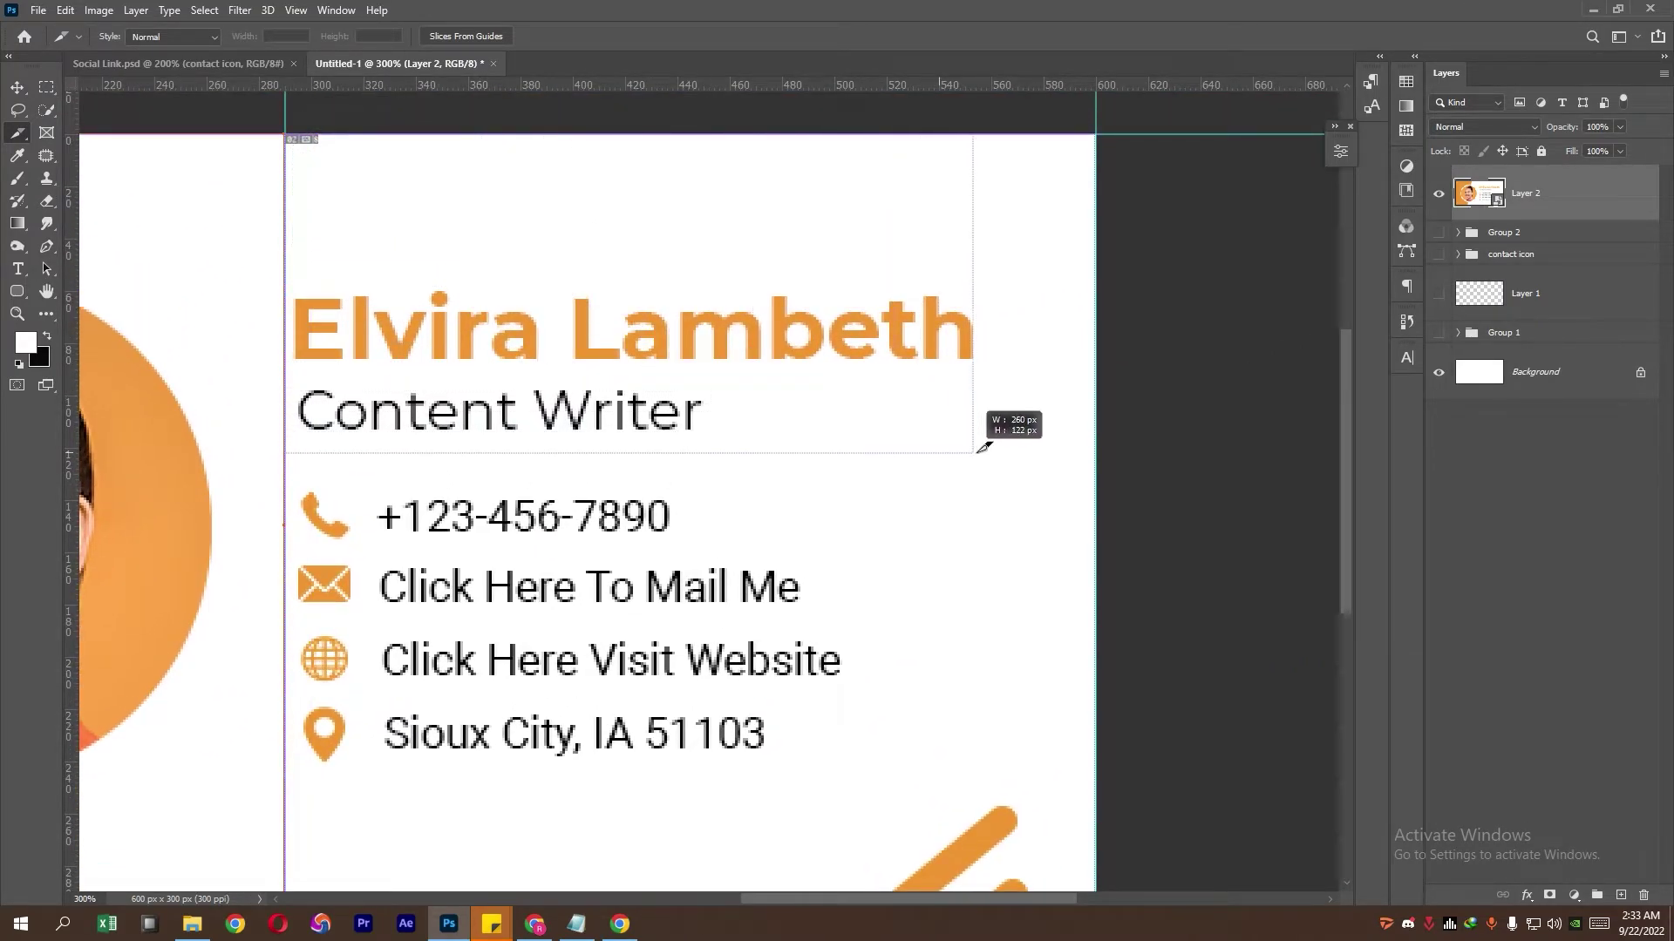
pyautogui.moveTo(1097, 446); pyautogui.dragTo(1096, 458)
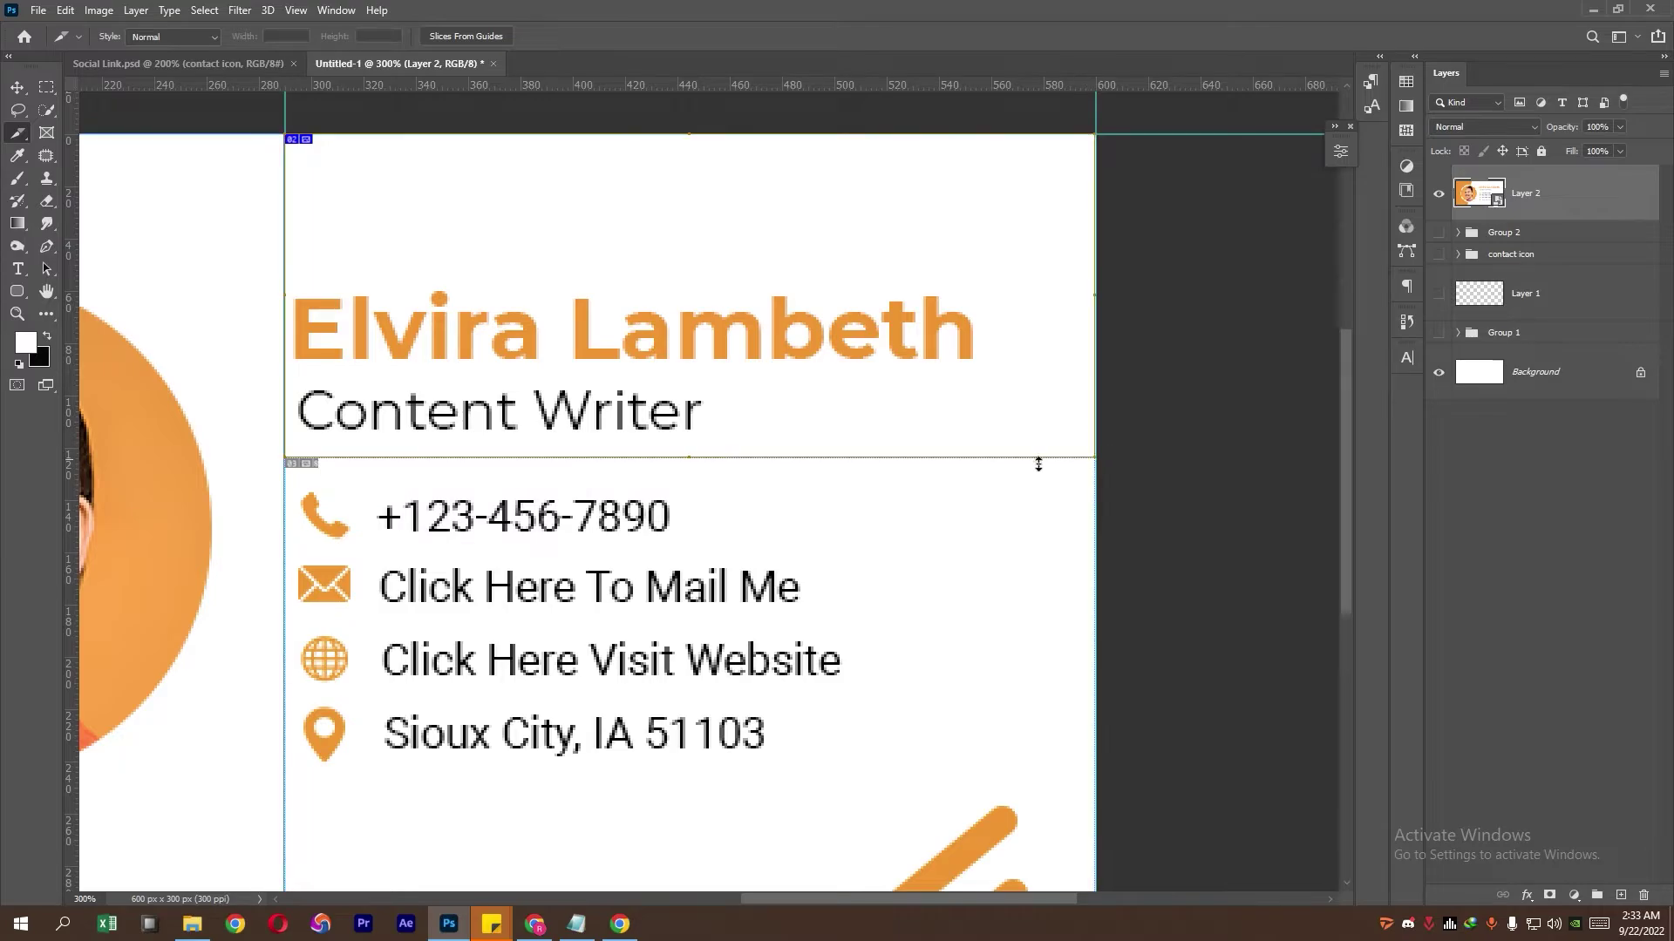
# Step: Slice the phone, mail, website and Sioux City address rows and the bottom stripe strip
pyautogui.moveTo(287, 460)
pyautogui.mouseDown()
pyautogui.moveTo(793, 545)
pyautogui.moveTo(1095, 549)
pyautogui.mouseUp()
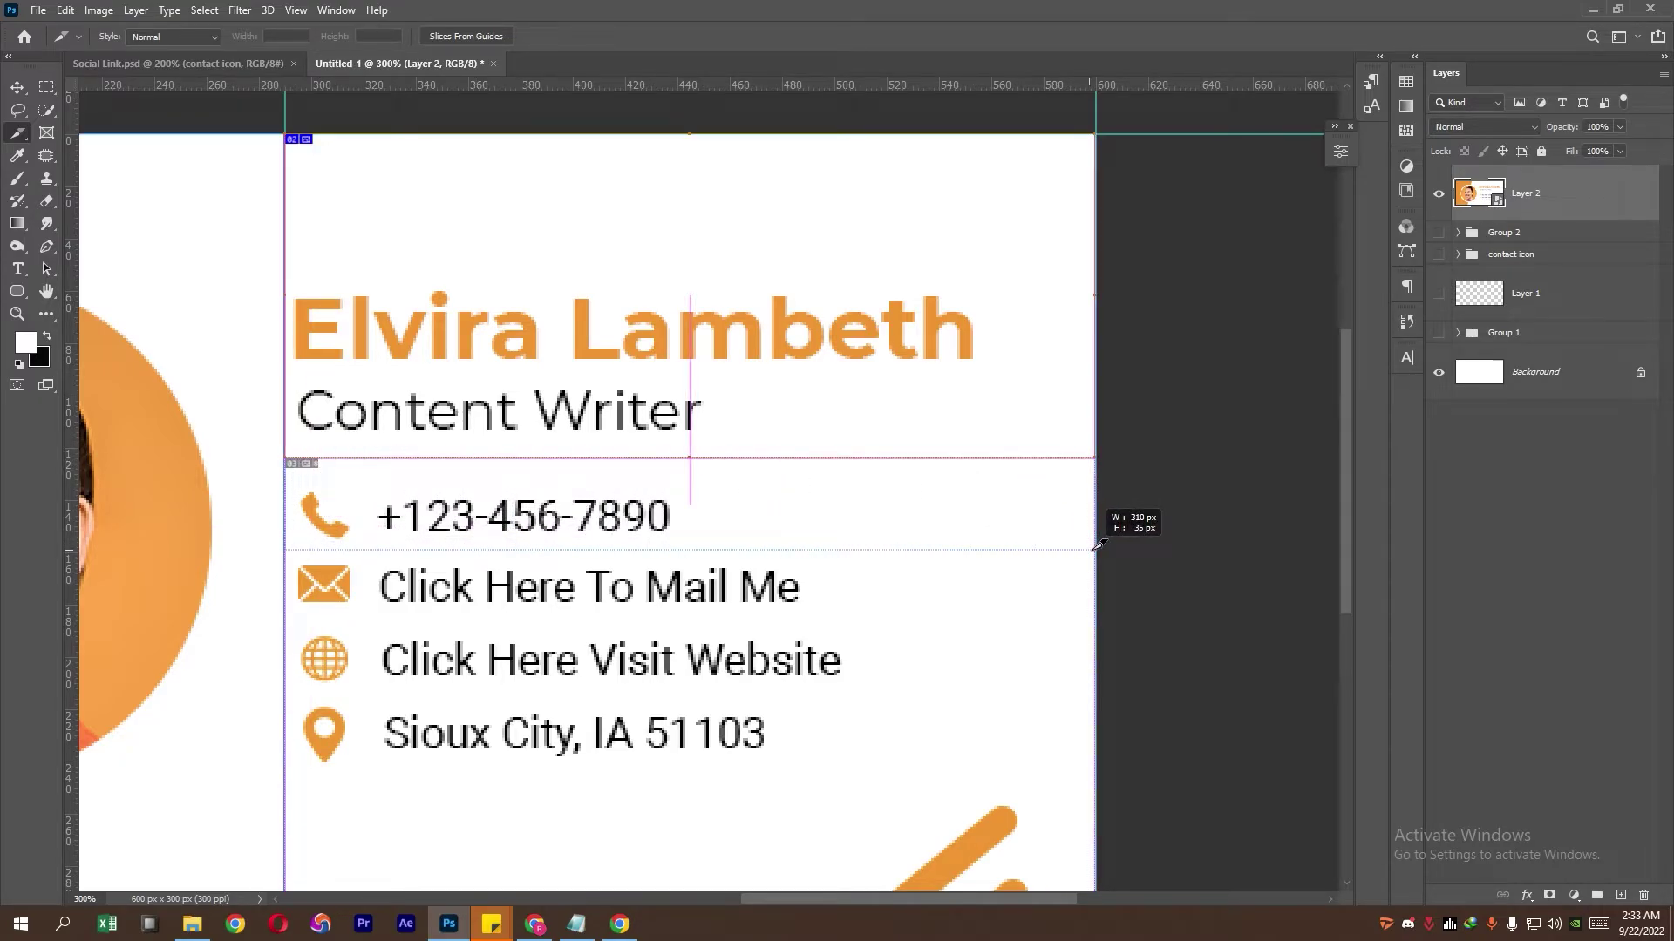
pyautogui.moveTo(293, 549)
pyautogui.mouseDown()
pyautogui.moveTo(471, 598)
pyautogui.moveTo(1095, 621)
pyautogui.mouseUp()
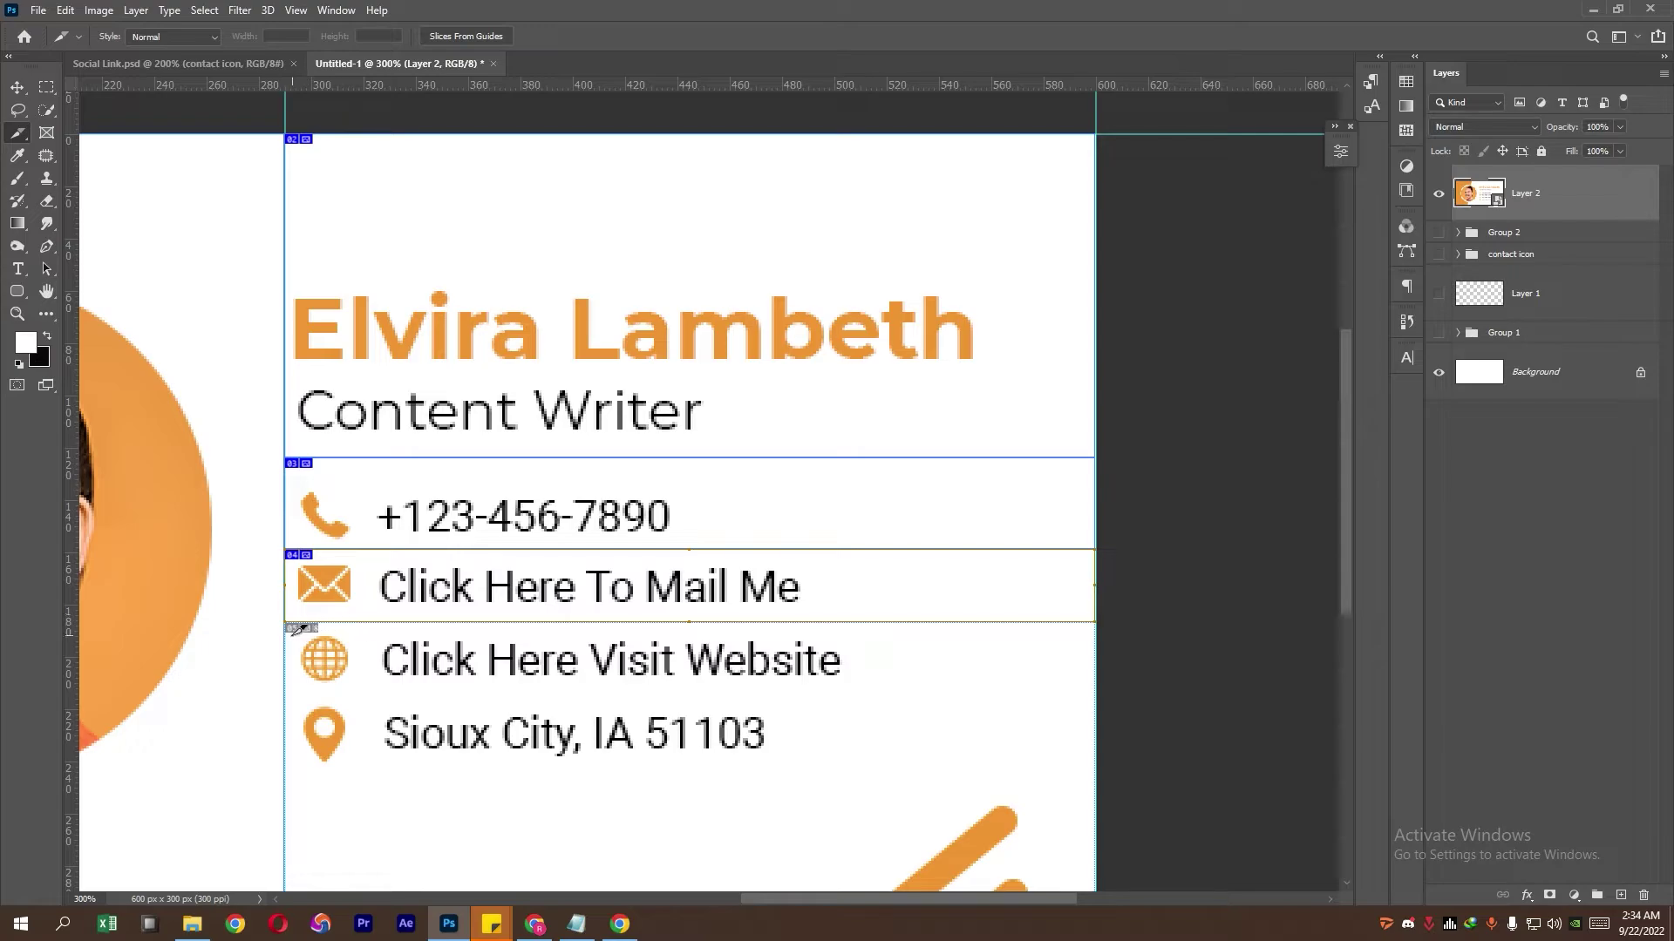
pyautogui.moveTo(288, 624); pyautogui.dragTo(1091, 695)
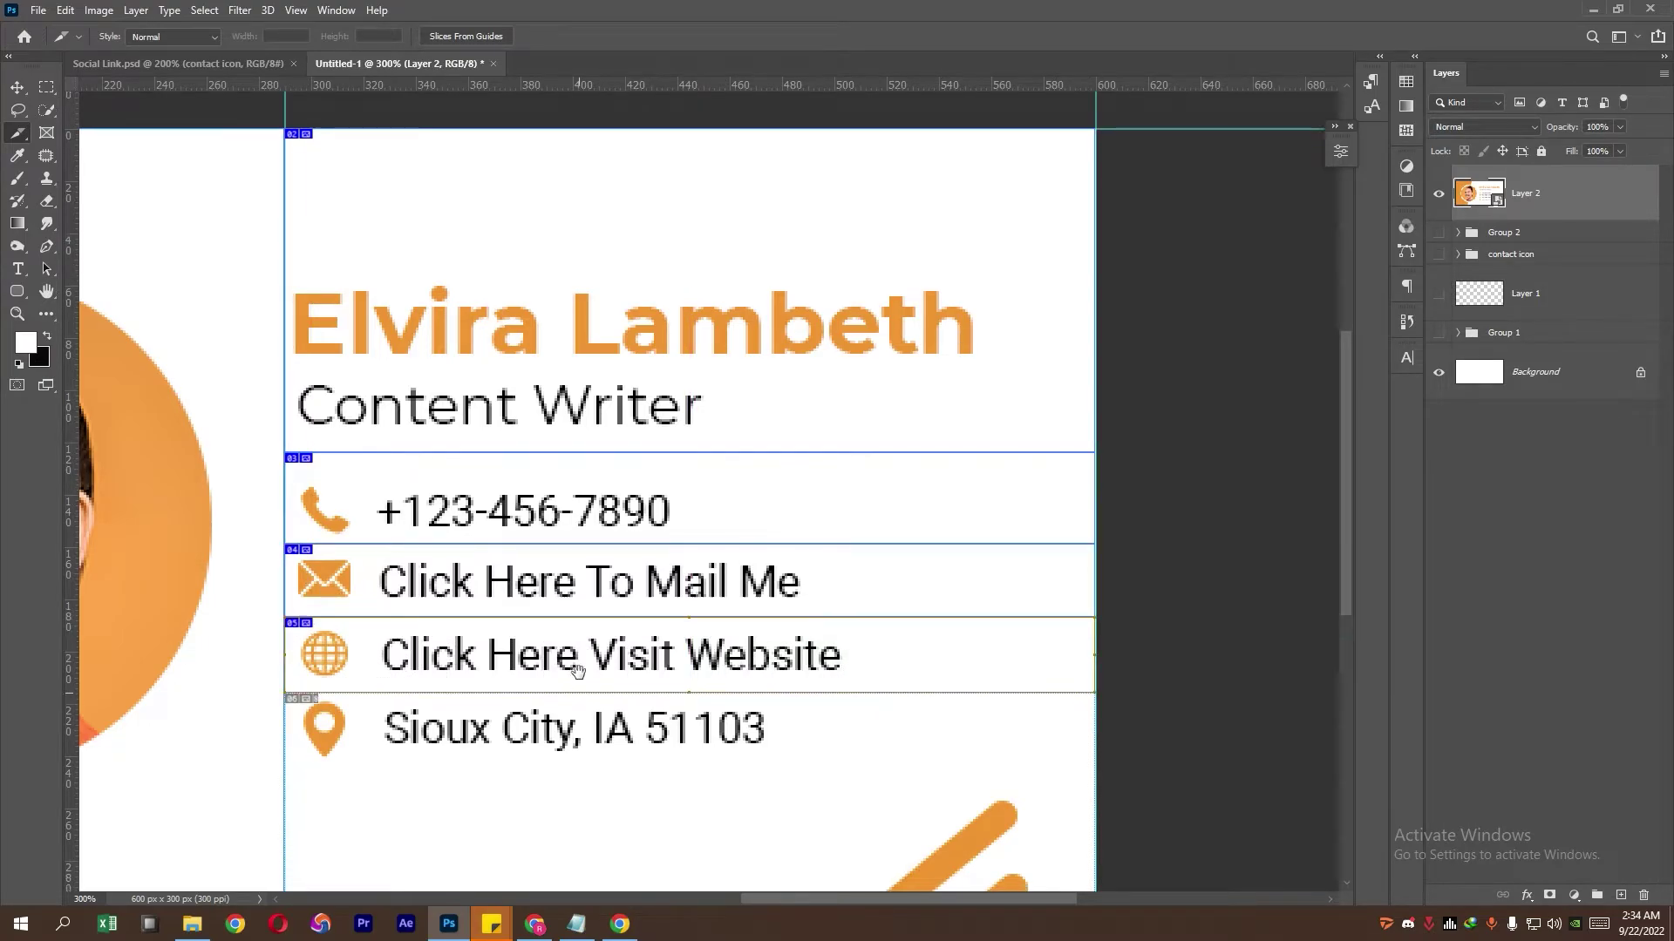
pyautogui.moveTo(447, 713); pyautogui.dragTo(419, 475)
pyautogui.moveTo(257, 463); pyautogui.dragTo(1069, 553)
pyautogui.moveTo(266, 556); pyautogui.dragTo(1069, 679)
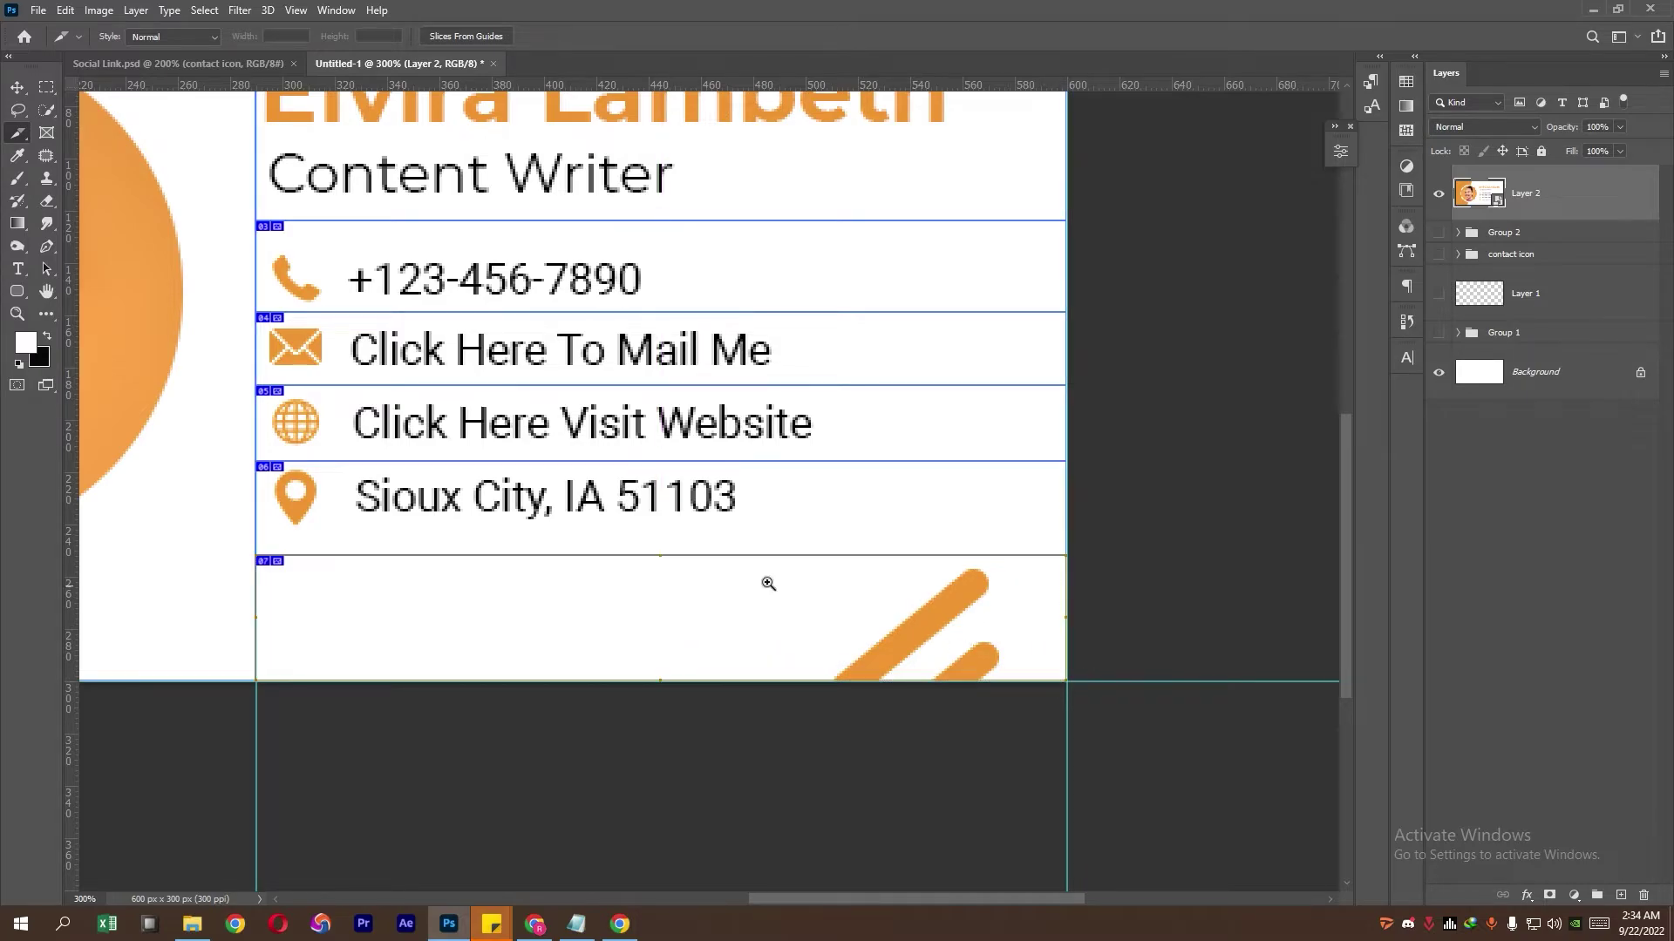
pyautogui.hotkey('ctrl', '-')
# Step: Rename the photo-half slice BG1 and slice 02 BG2
pyautogui.rightClick(479, 412)
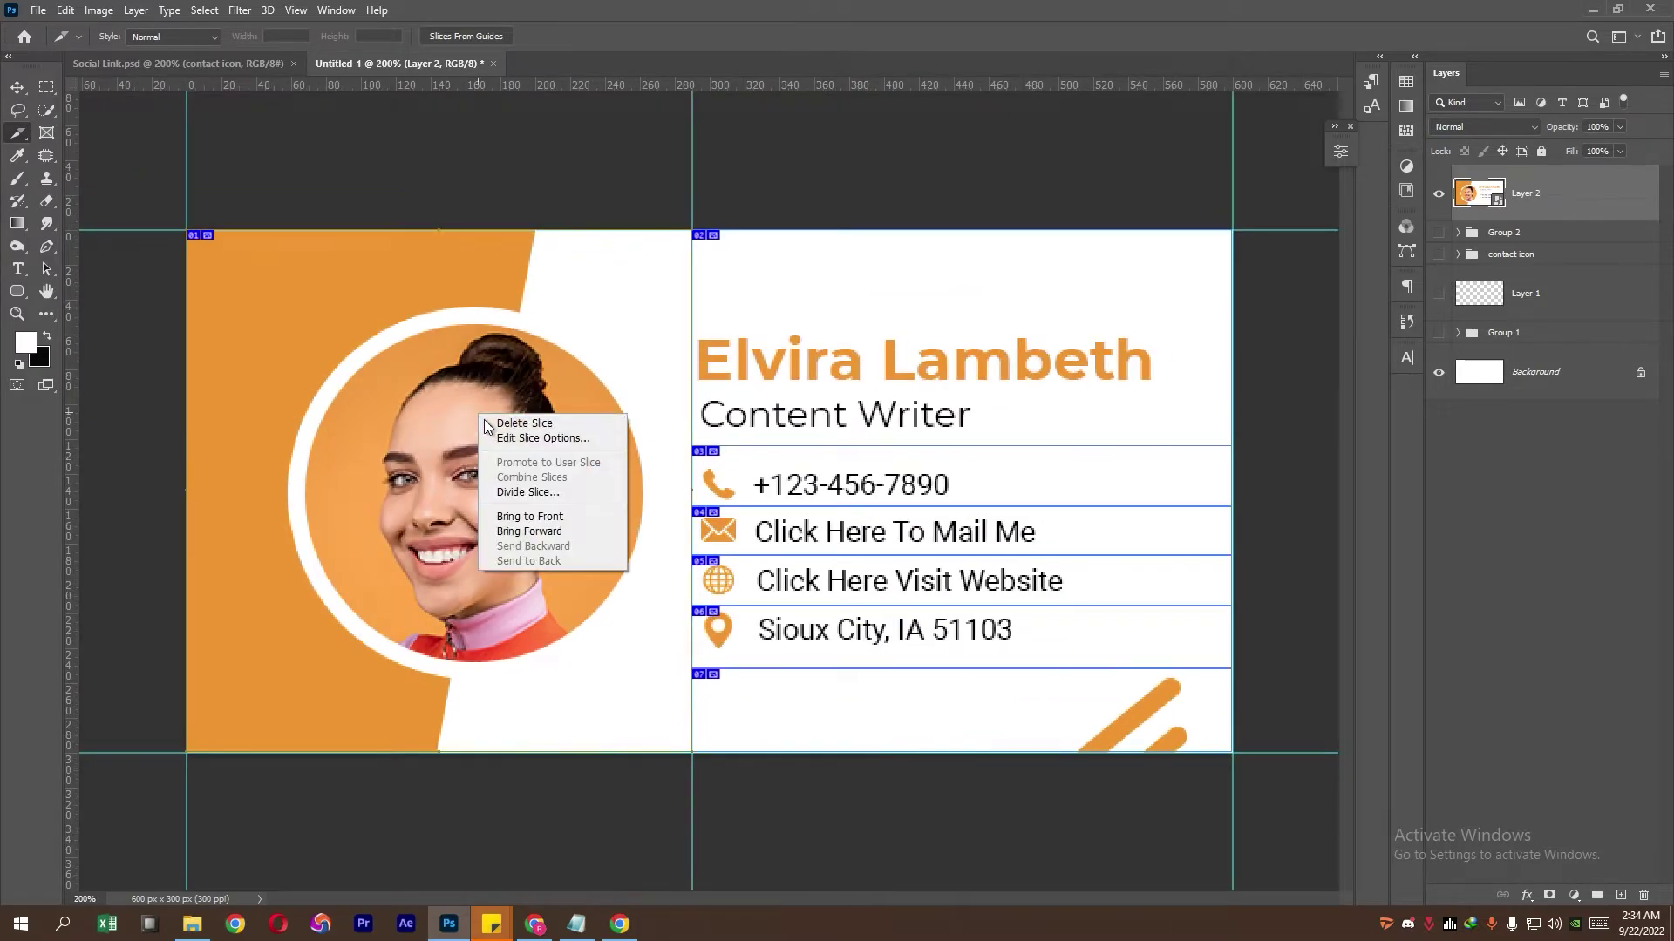
pyautogui.click(499, 436)
pyautogui.write('BG1')
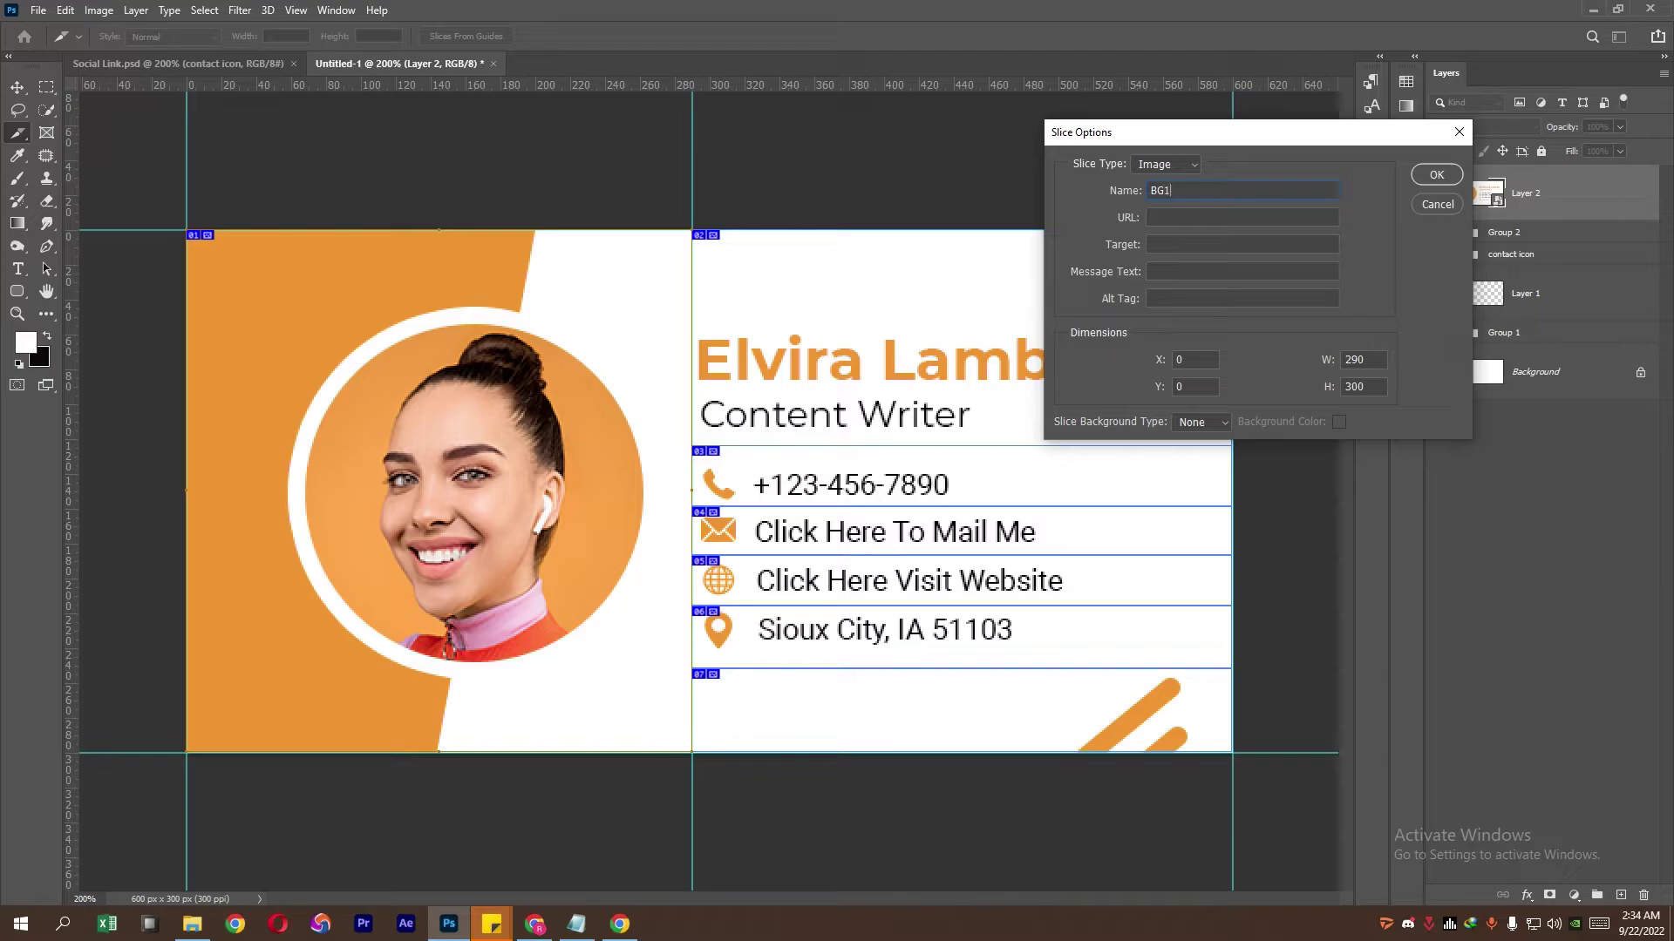
pyautogui.press('Return')
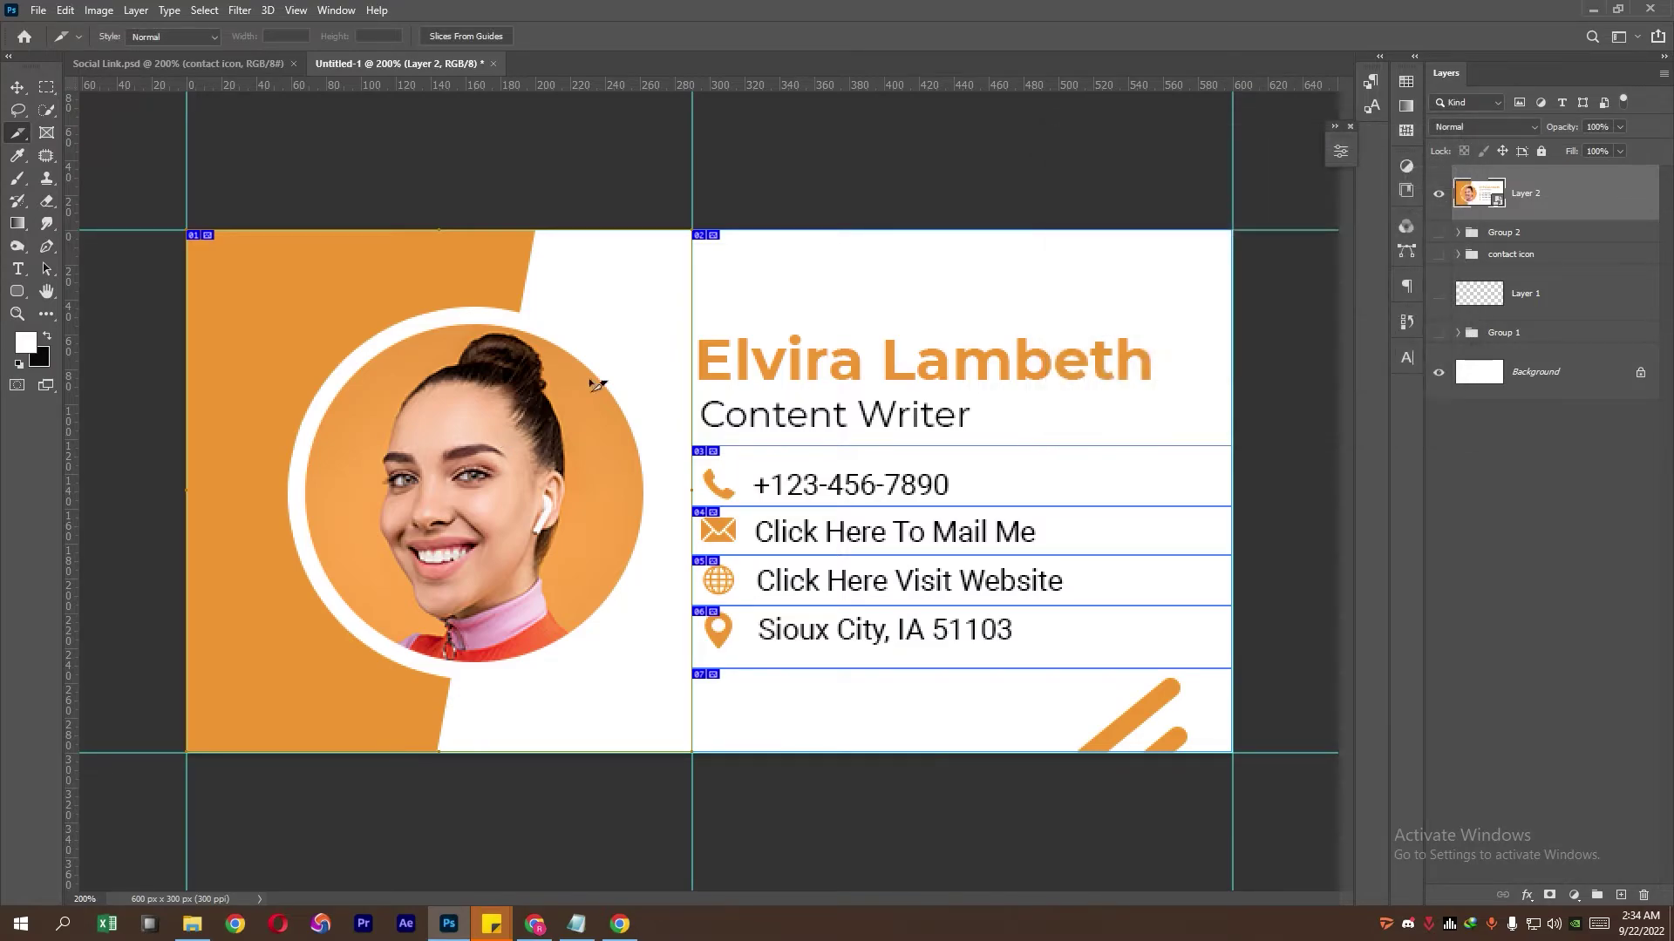
pyautogui.rightClick(847, 312)
pyautogui.click(861, 346)
pyautogui.write('BG2')
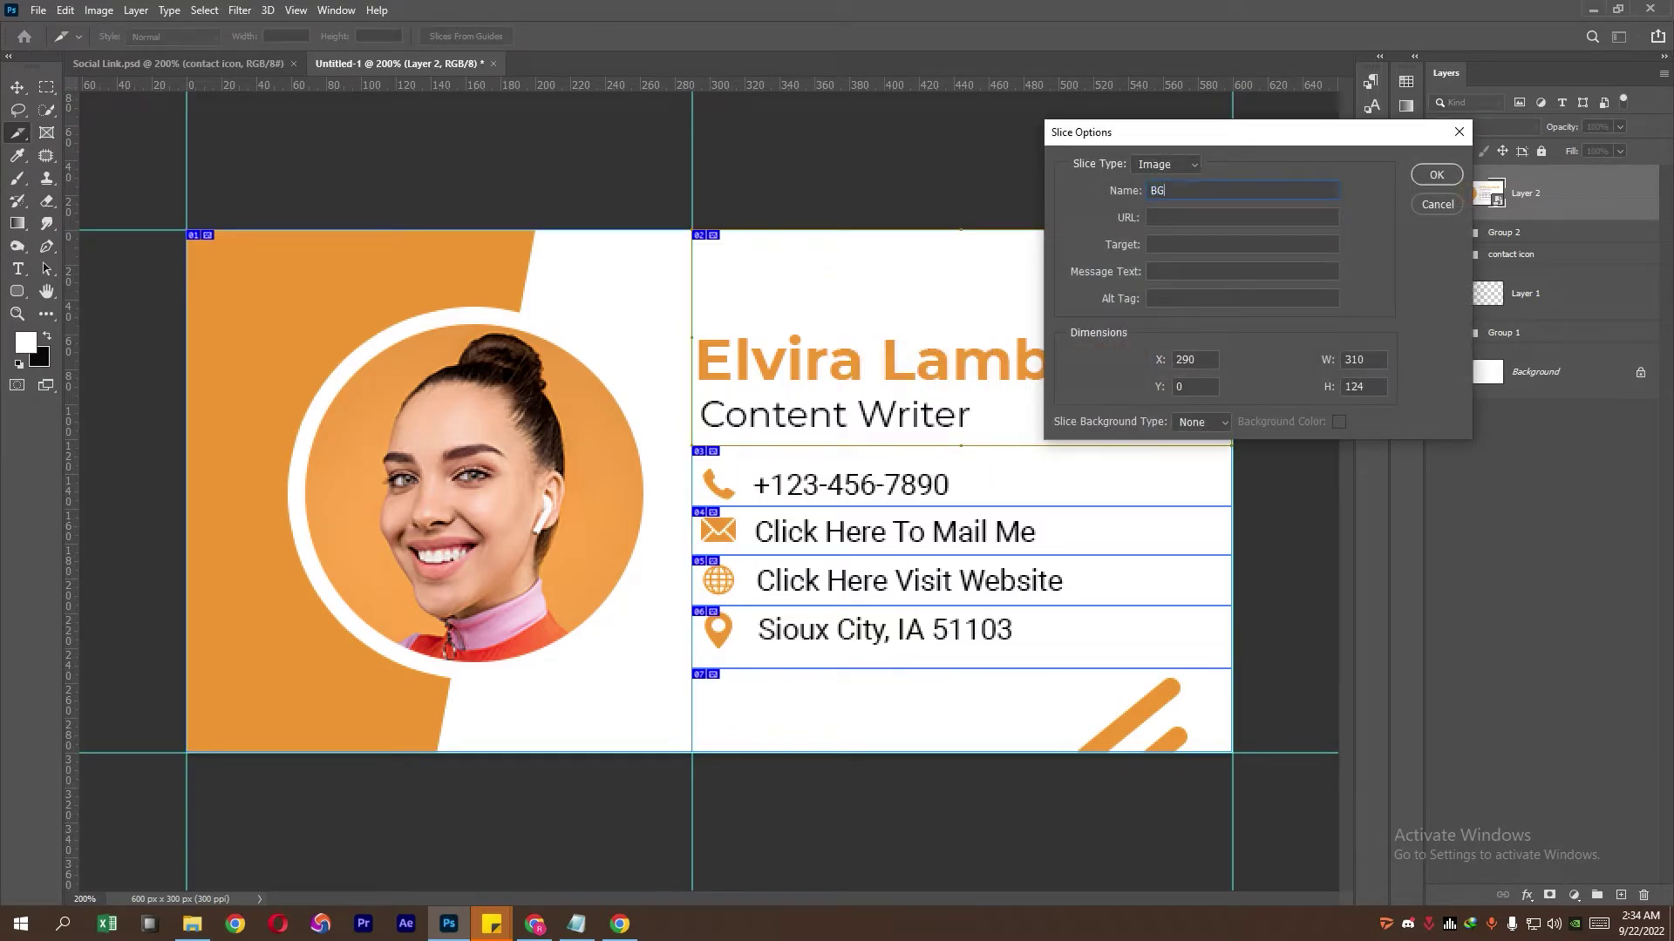
pyautogui.press('Return')
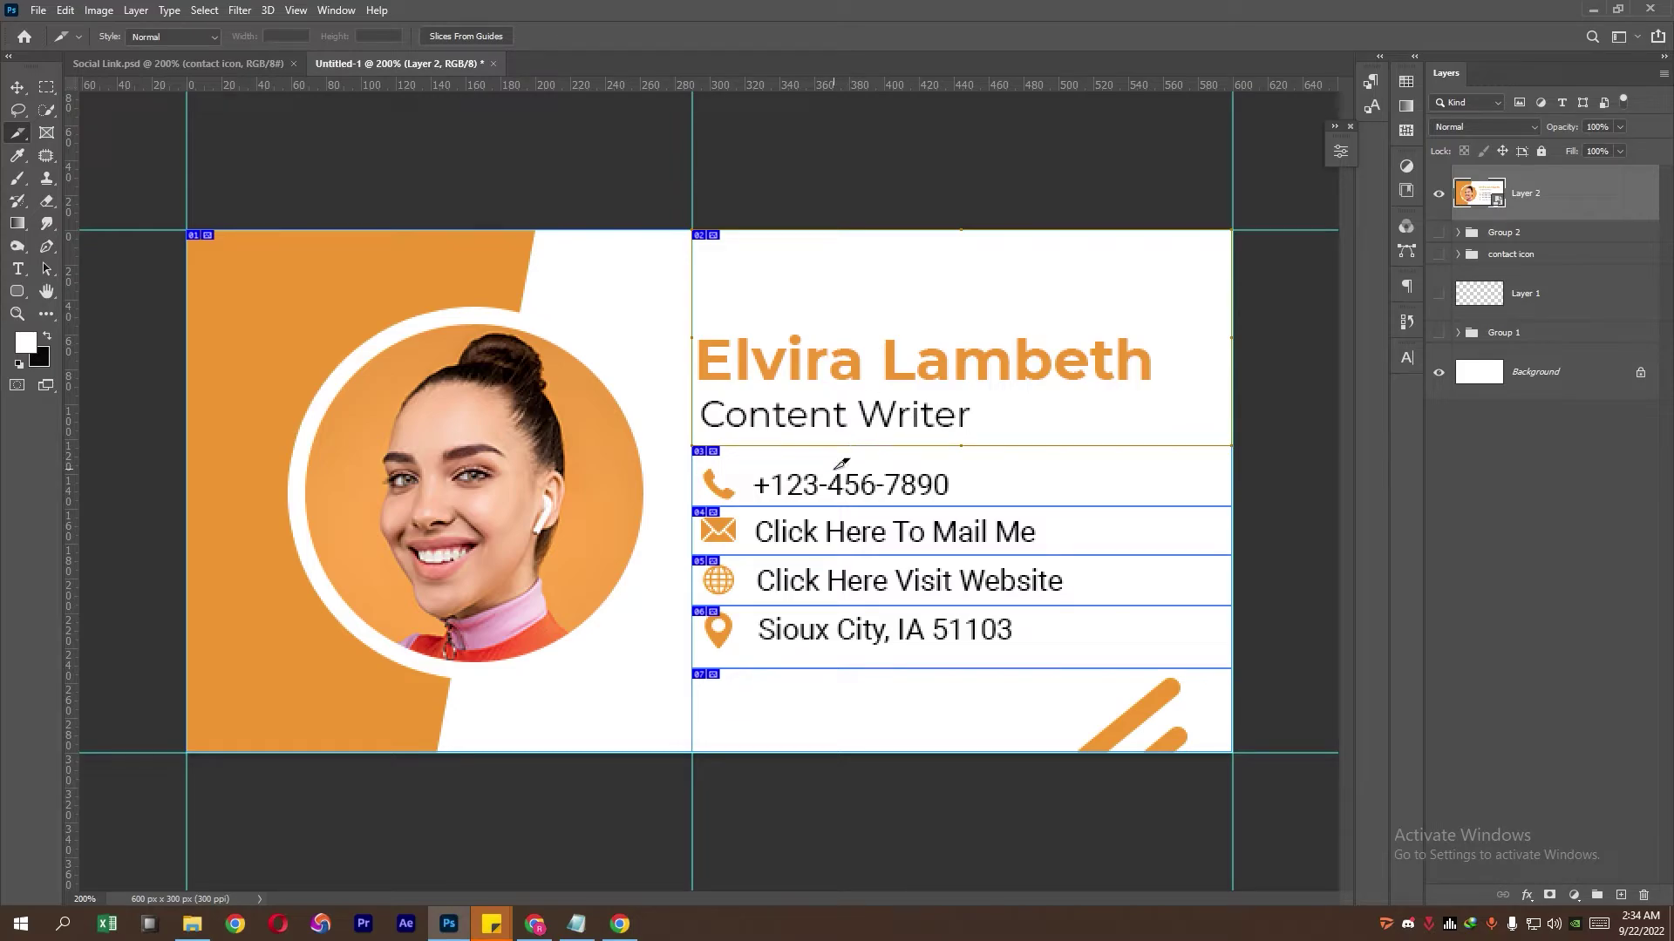
# Step: Name the phone-row slice and give it a tel link
pyautogui.rightClick(837, 469)
pyautogui.click(854, 495)
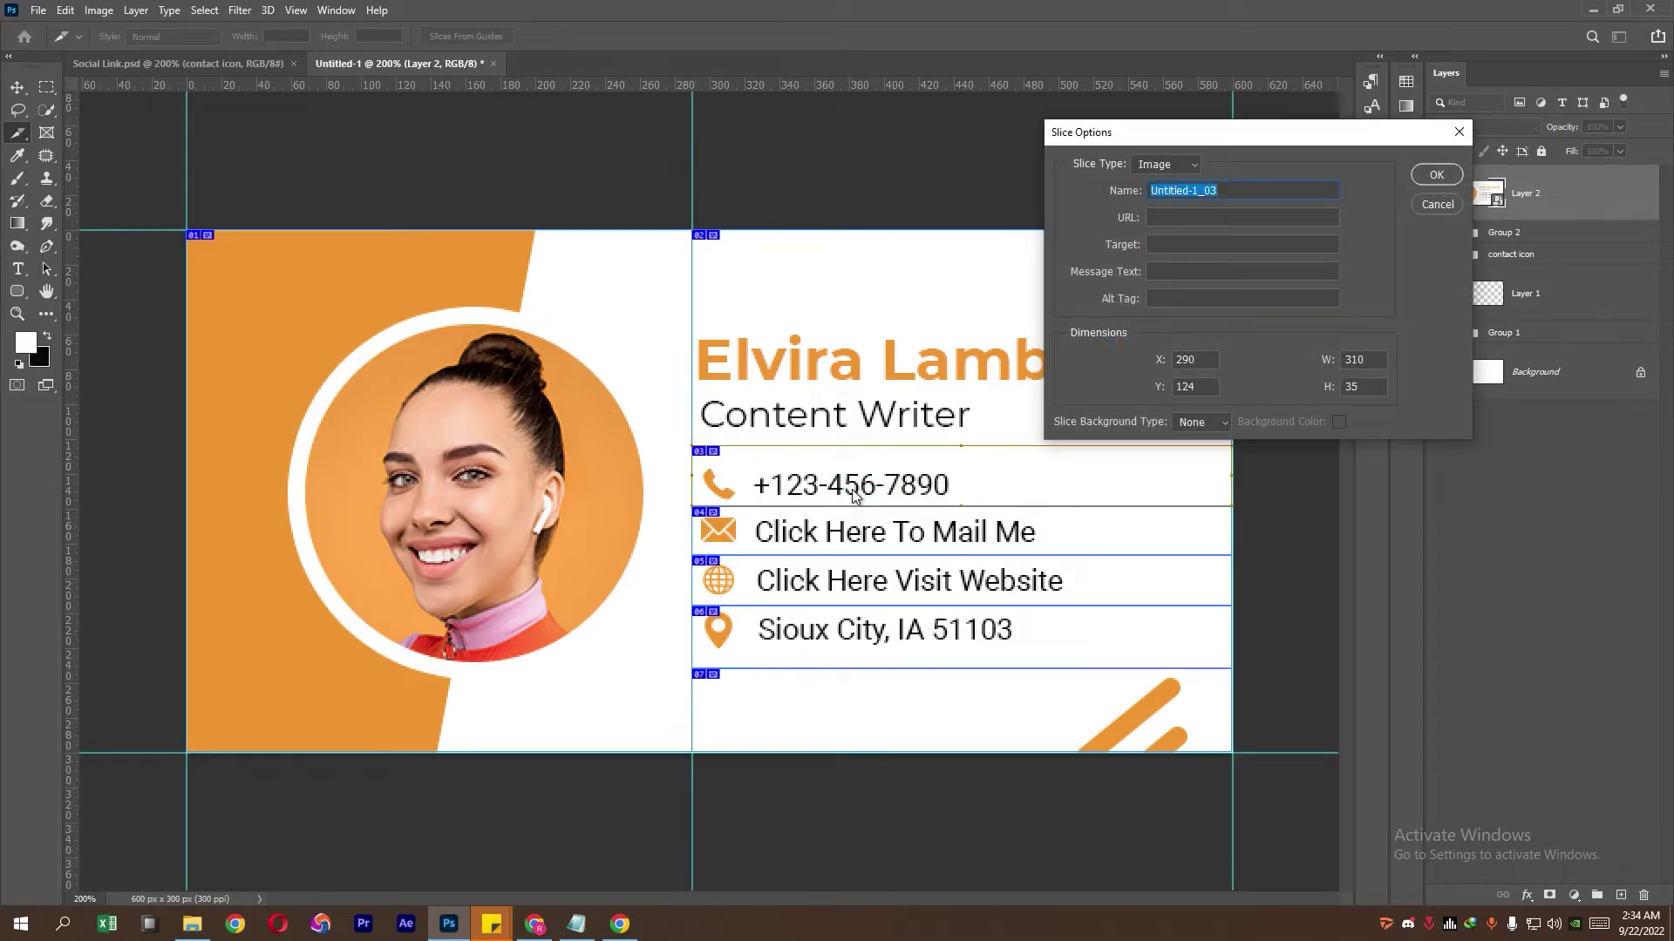
pyautogui.write('tel')
pyautogui.write('t')
pyautogui.write('456-7890')
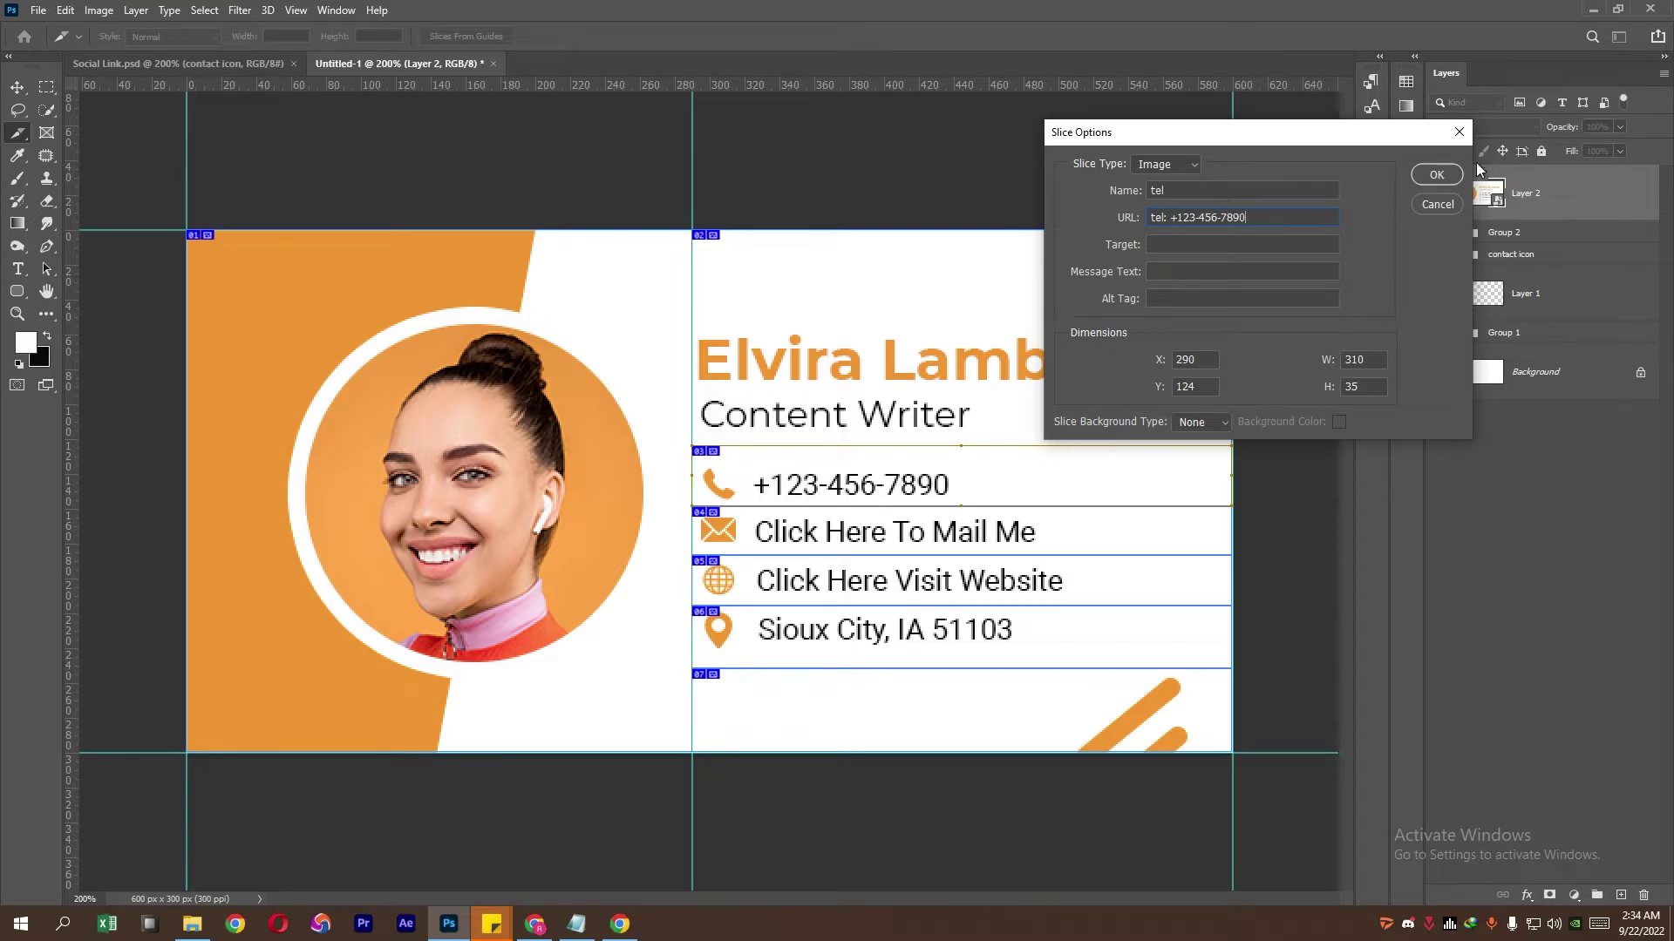
pyautogui.click(1437, 175)
# Step: Name the mail-row slice 'email' and enter a mailto: link to the contact's e-mail address
pyautogui.rightClick(830, 521)
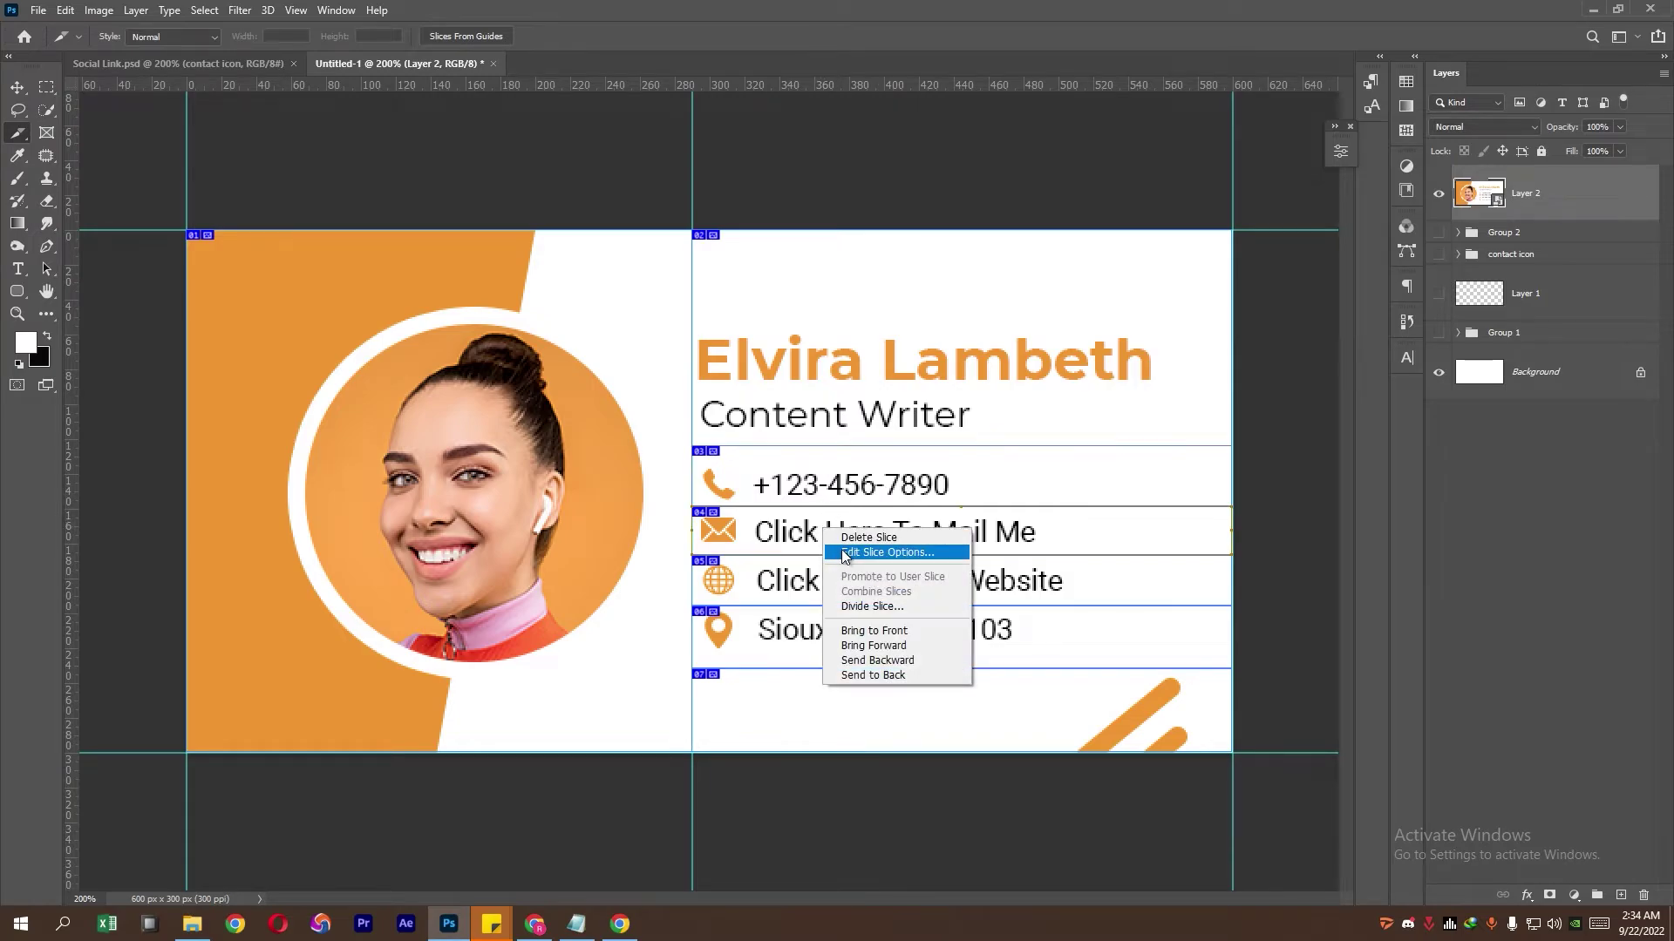
pyautogui.click(844, 558)
pyautogui.press('BackSpace')
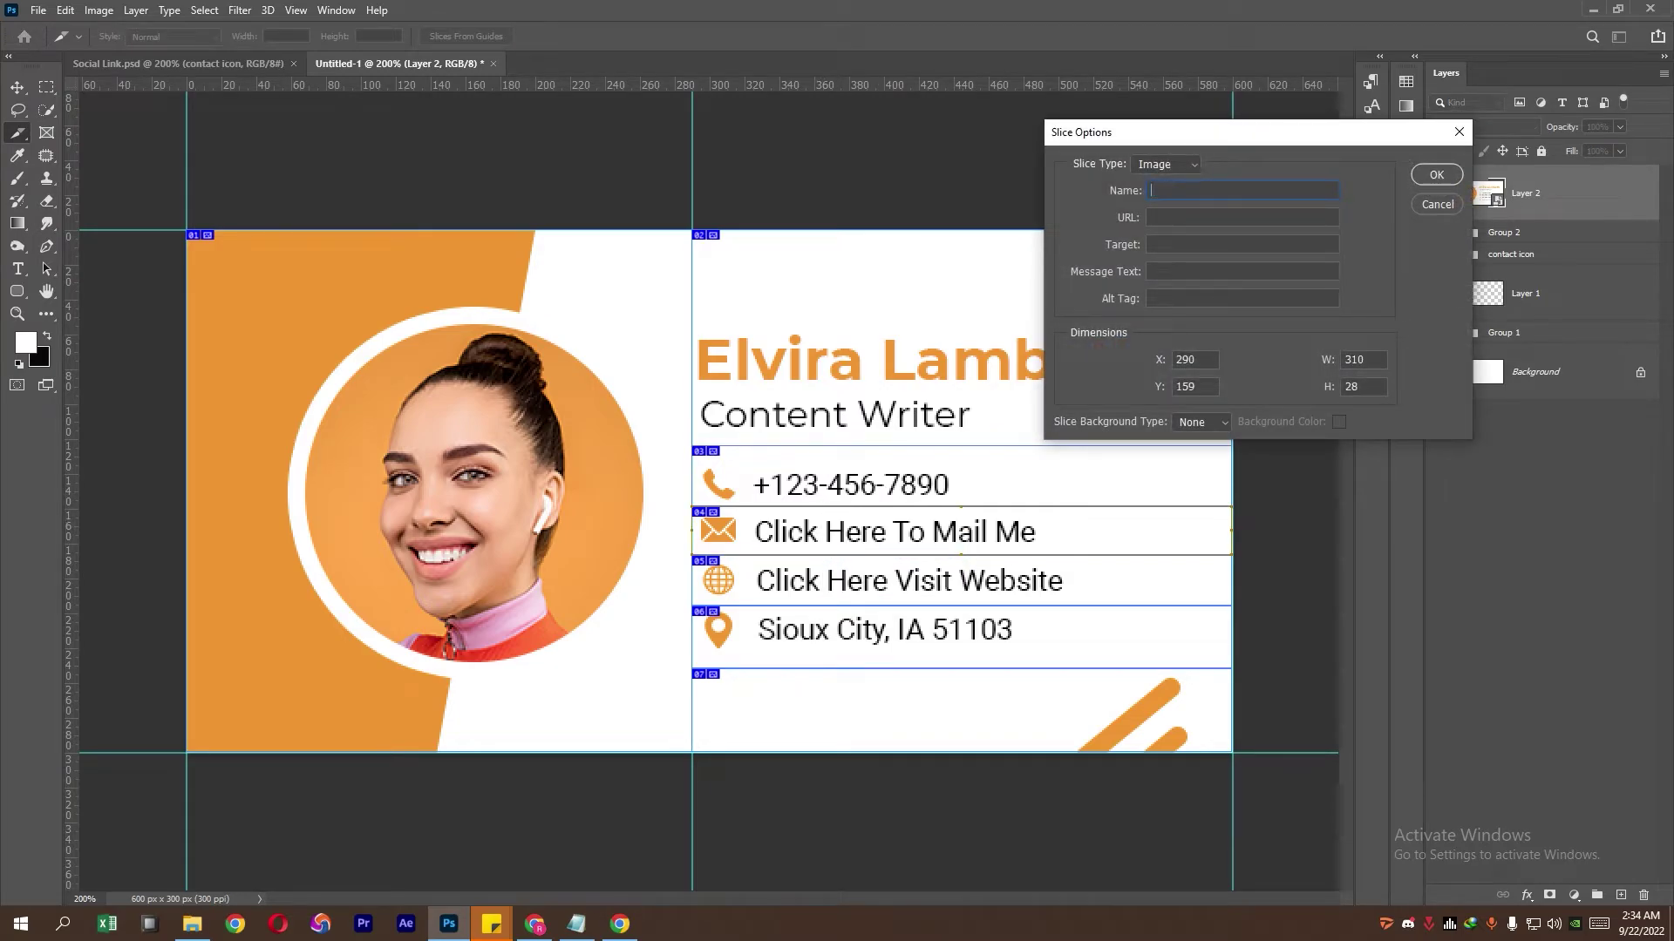
pyautogui.write('email')
pyautogui.press('Tab')
pyautogui.write('o:')
pyautogui.write(' abcd@g')
pyautogui.write('m')
pyautogui.press('BackSpace')
pyautogui.write('you')
pyautogui.write('ail.')
pyautogui.write('gm')
pyautogui.write('.com')
pyautogui.click(1435, 175)
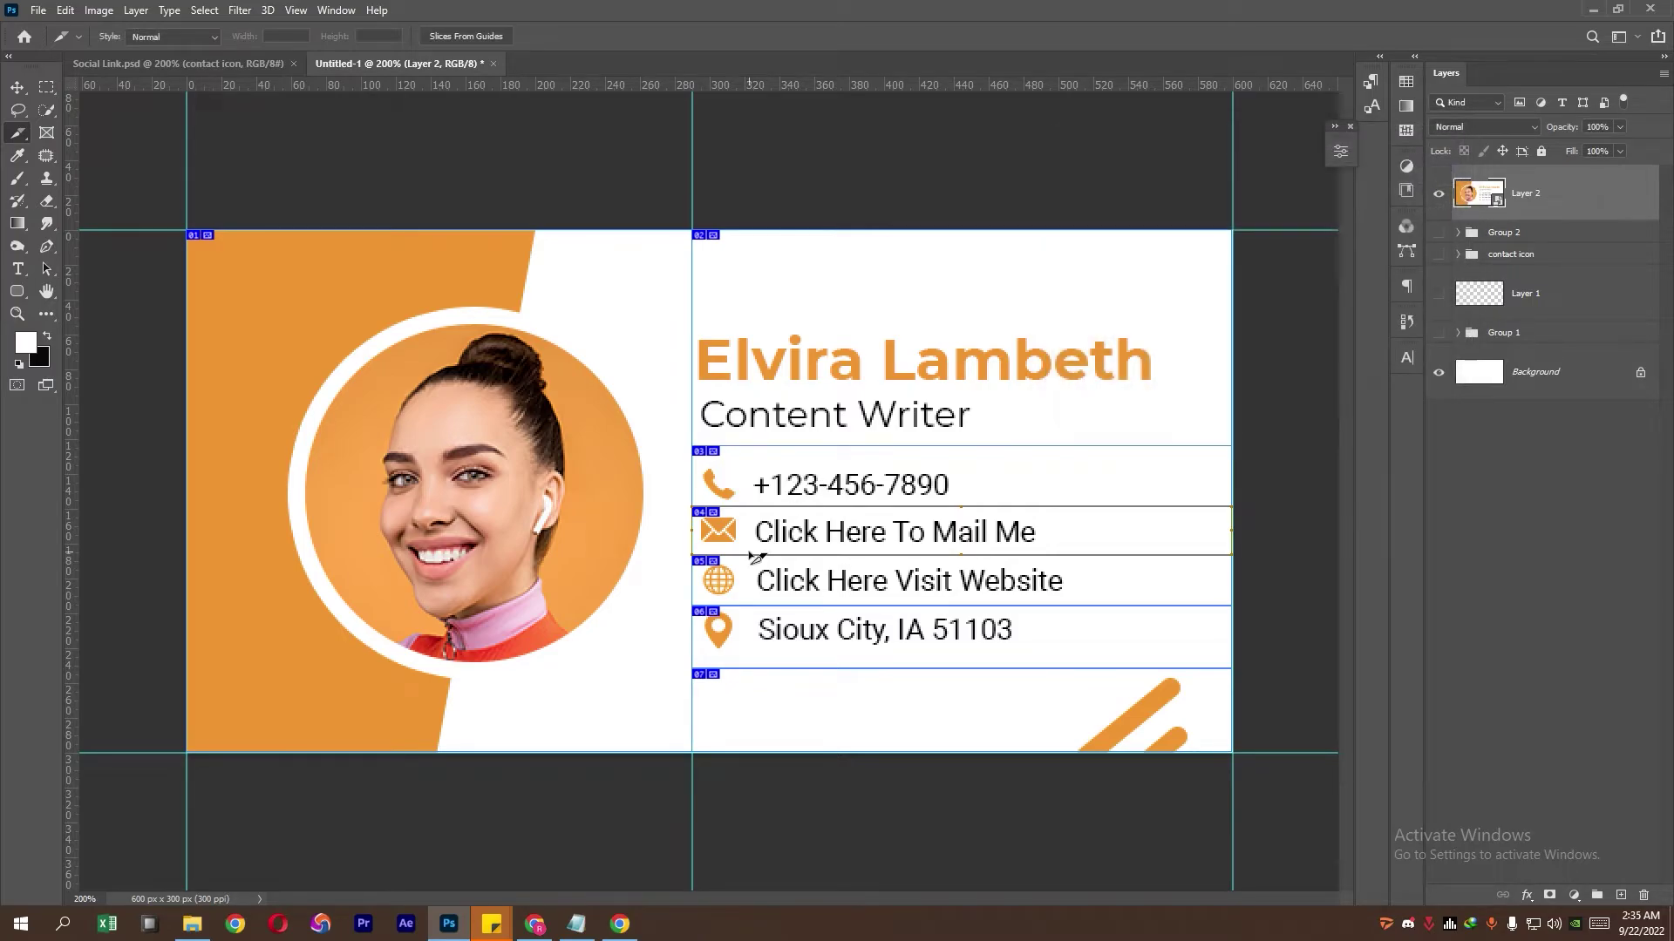
pyautogui.rightClick(840, 579)
pyautogui.click(868, 598)
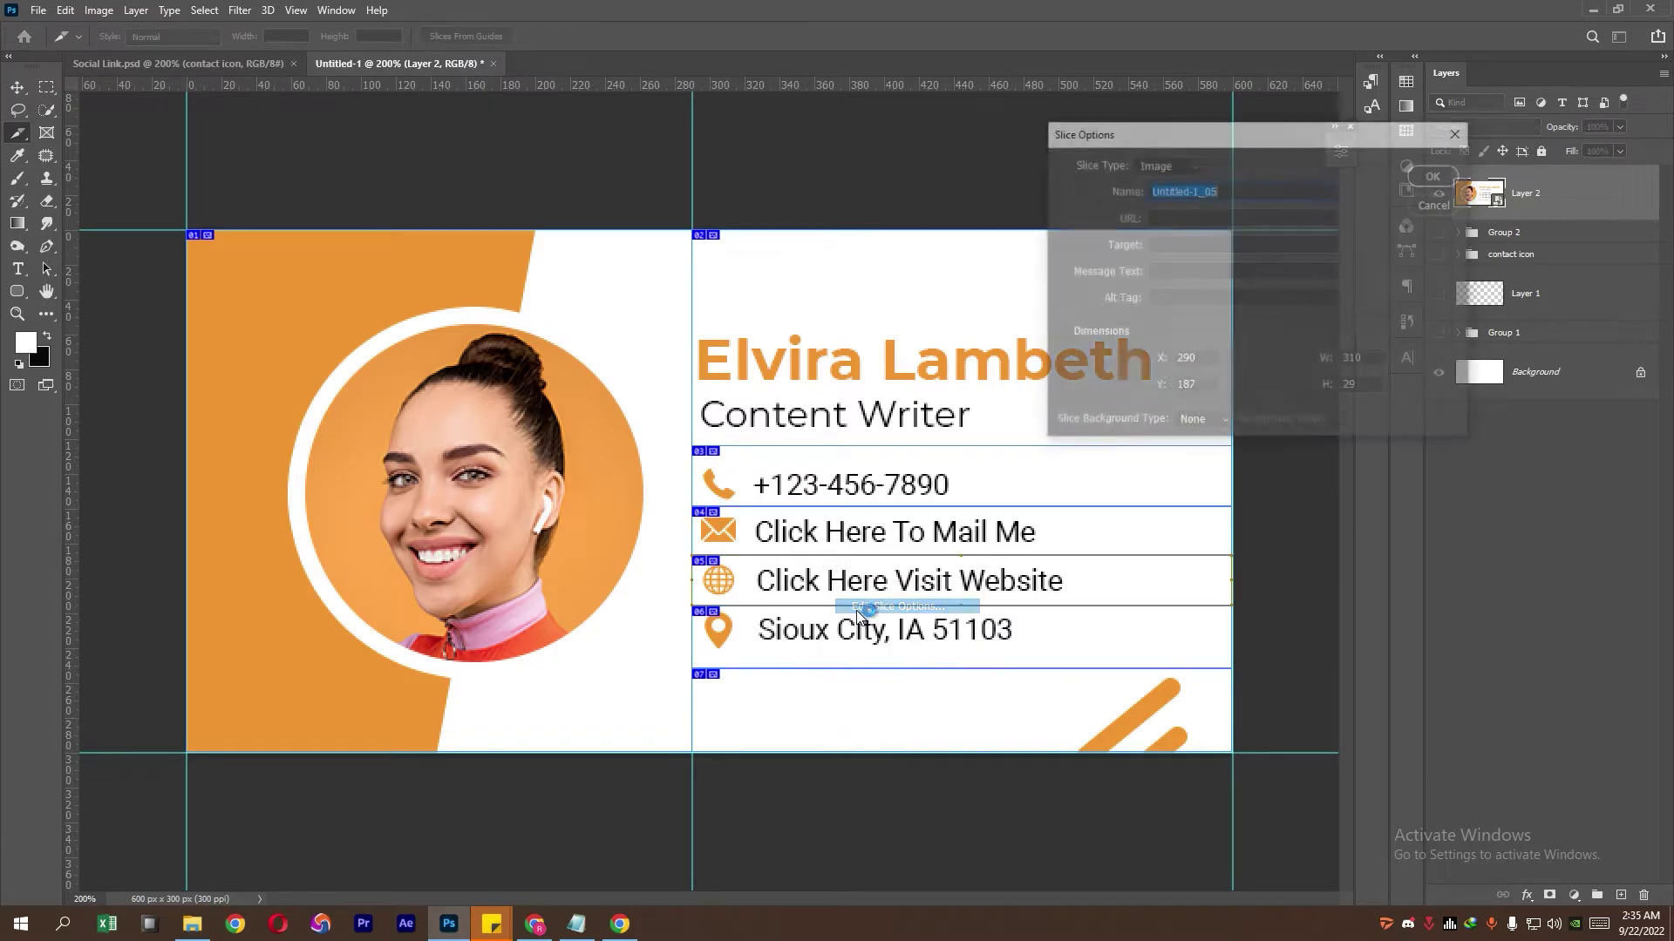
pyautogui.write('webs')
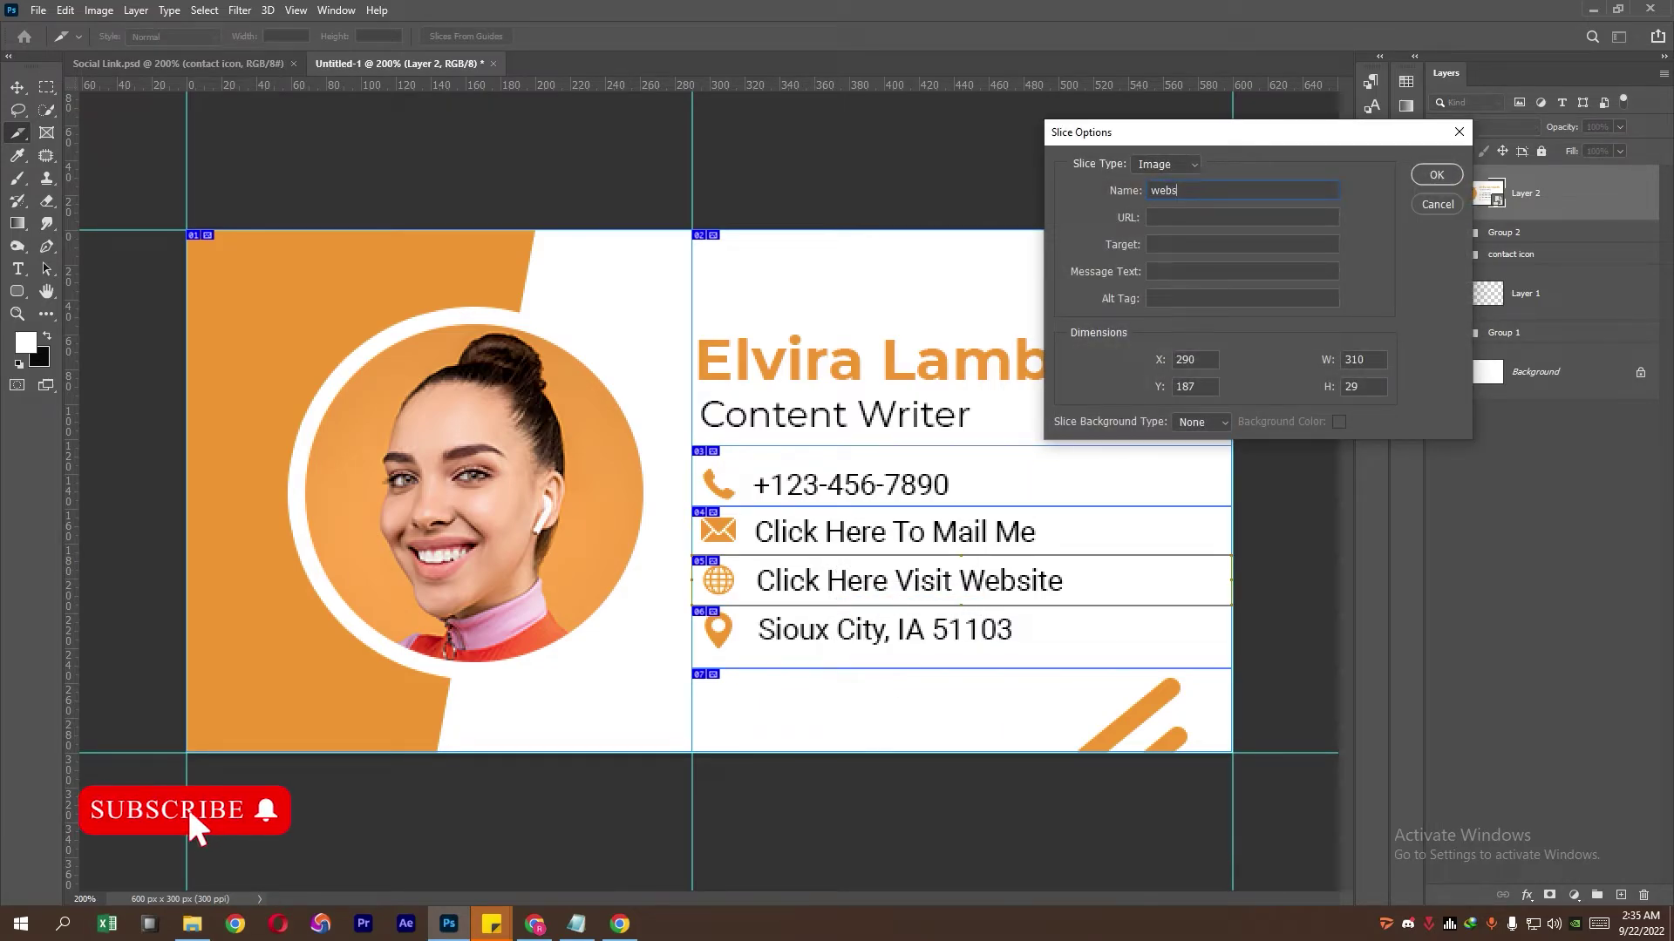
pyautogui.write('ite')
pyautogui.write('h')
pyautogui.write('ttps')
pyautogui.write('://www.google.com')
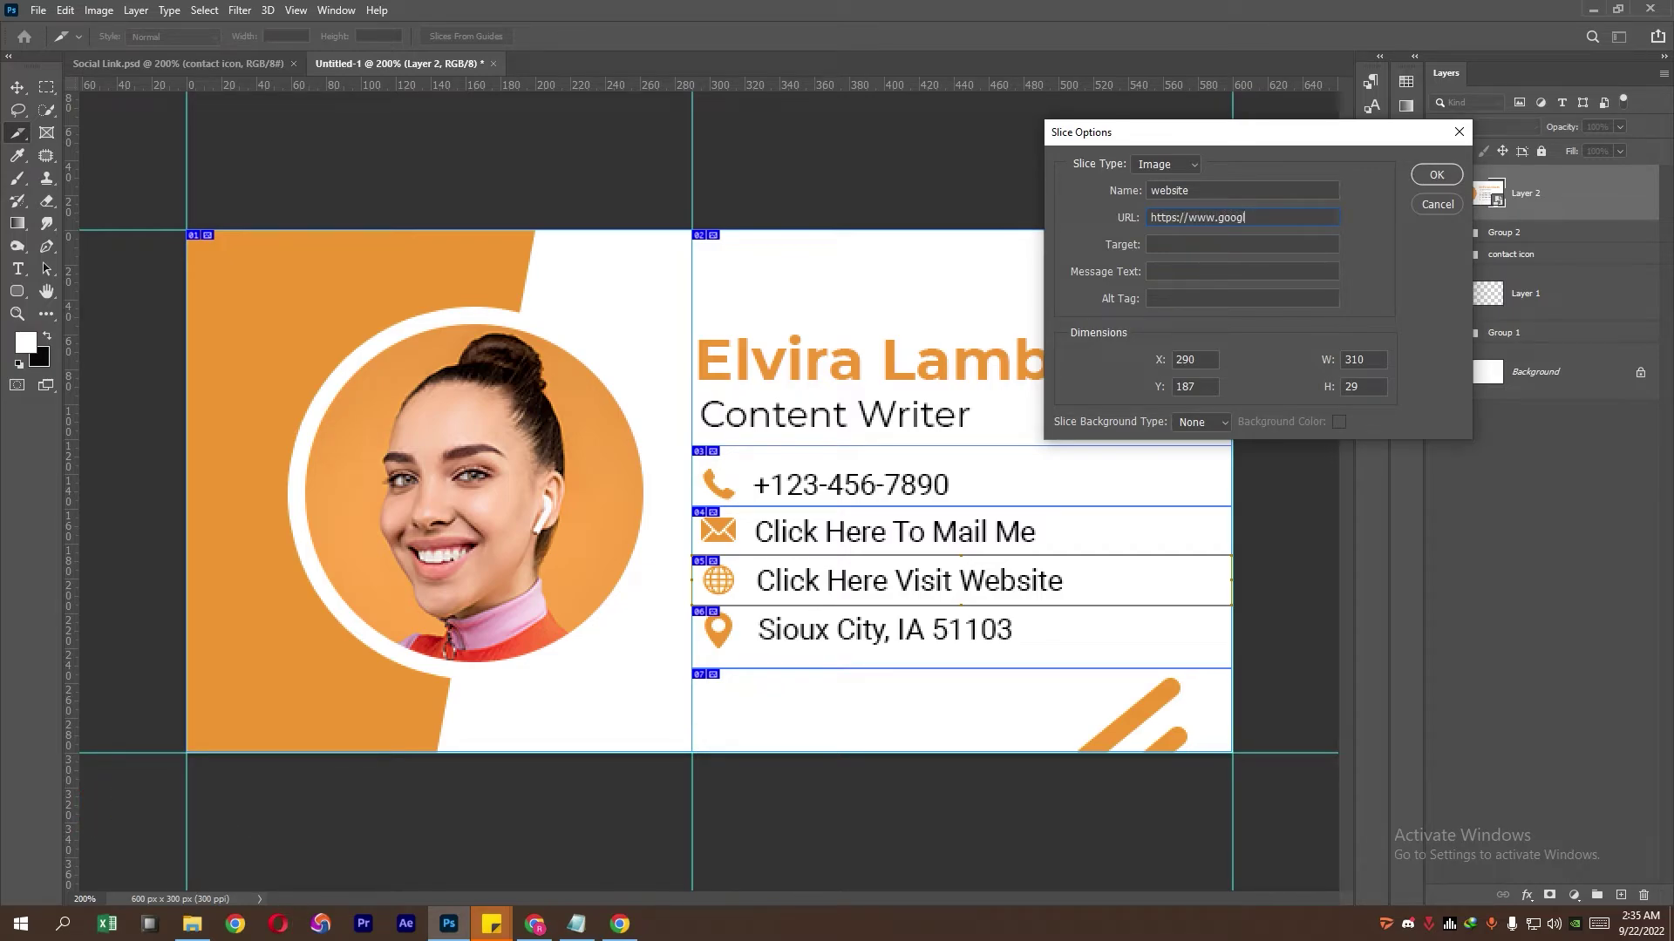
pyautogui.click(1436, 175)
# Step: Name the address slice and name the bottom decorative slice 'Design'
pyautogui.rightClick(878, 633)
pyautogui.click(898, 661)
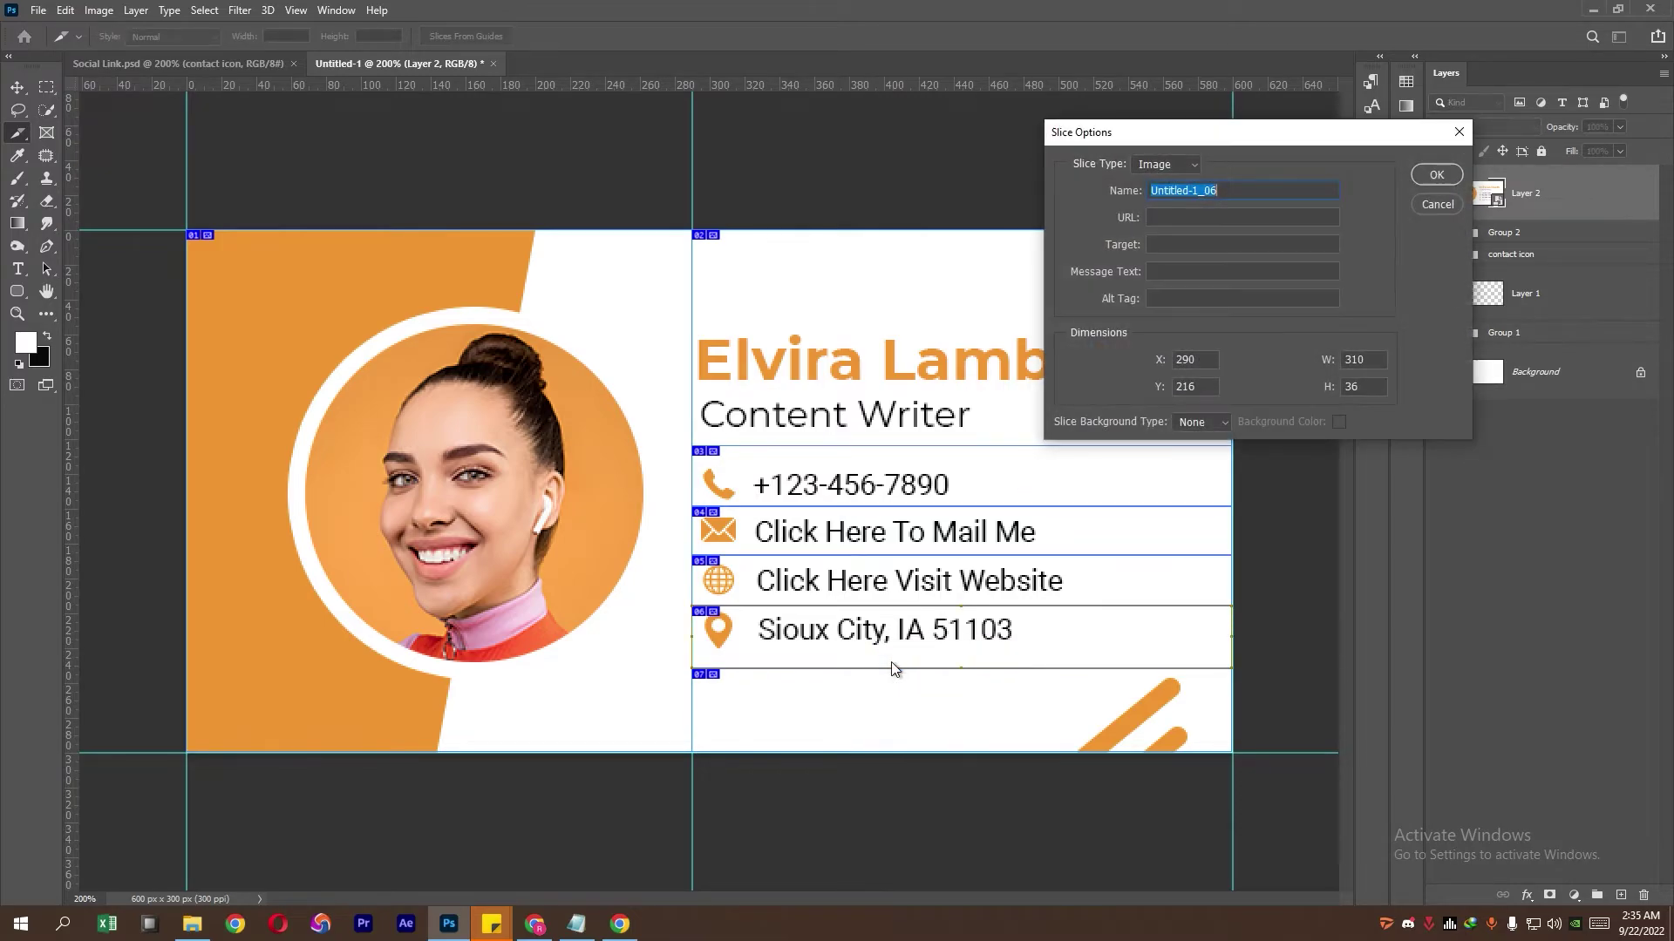
pyautogui.write('address')
pyautogui.press('Return')
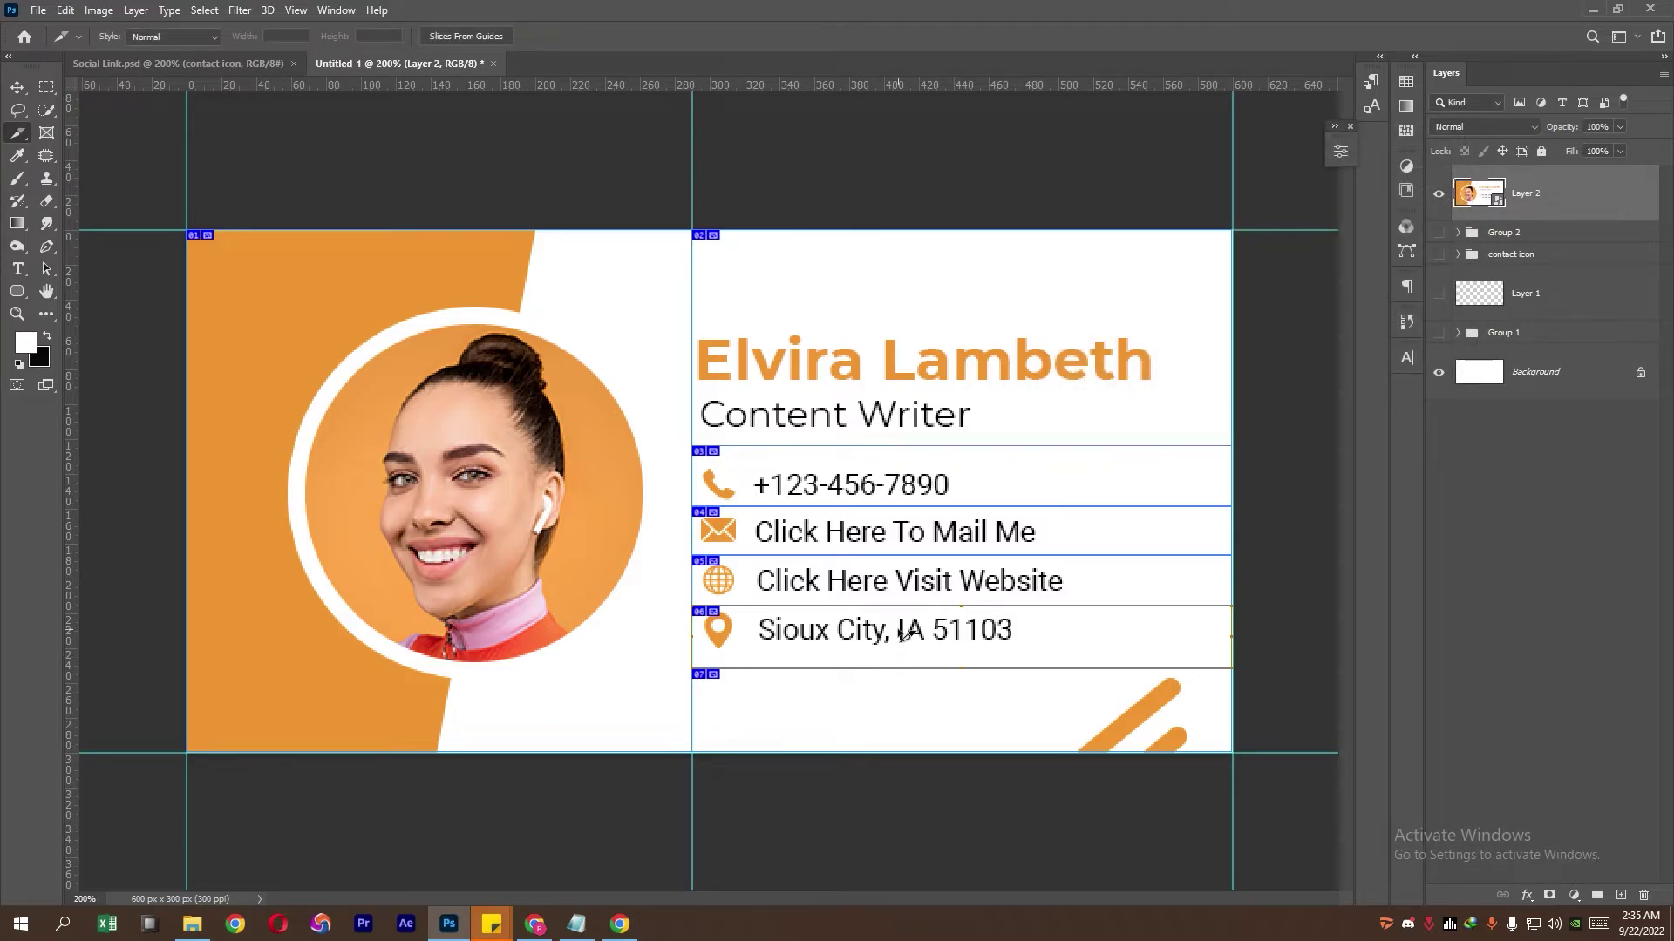
pyautogui.rightClick(904, 633)
pyautogui.click(924, 655)
pyautogui.click(1200, 197)
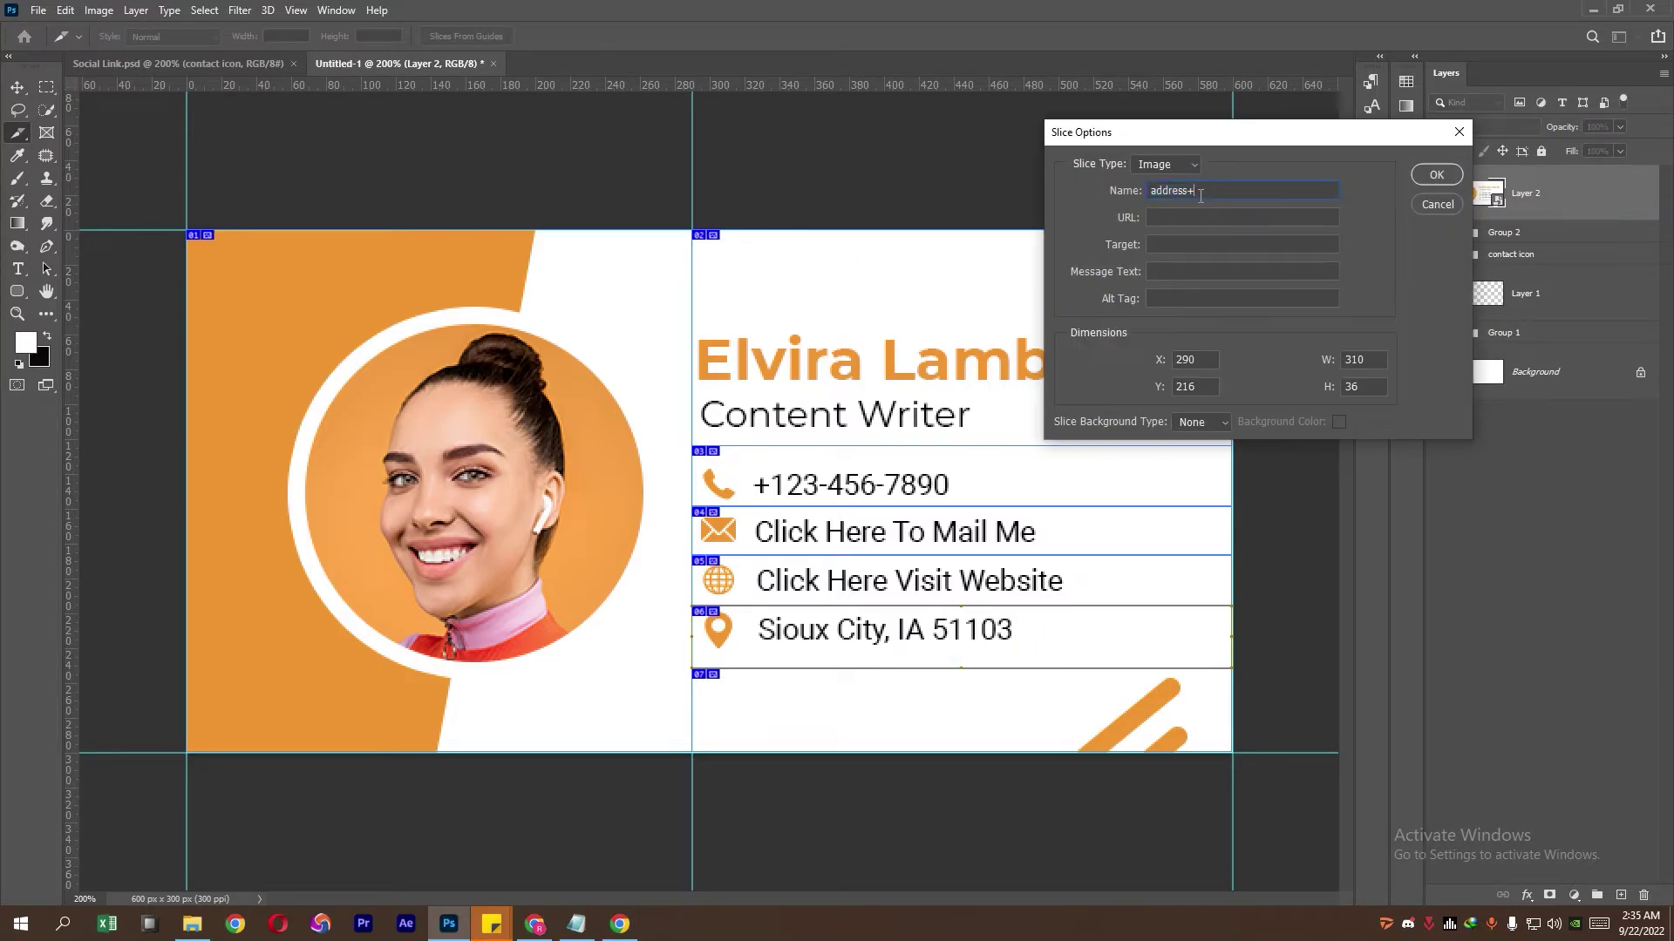
pyautogui.click(1435, 177)
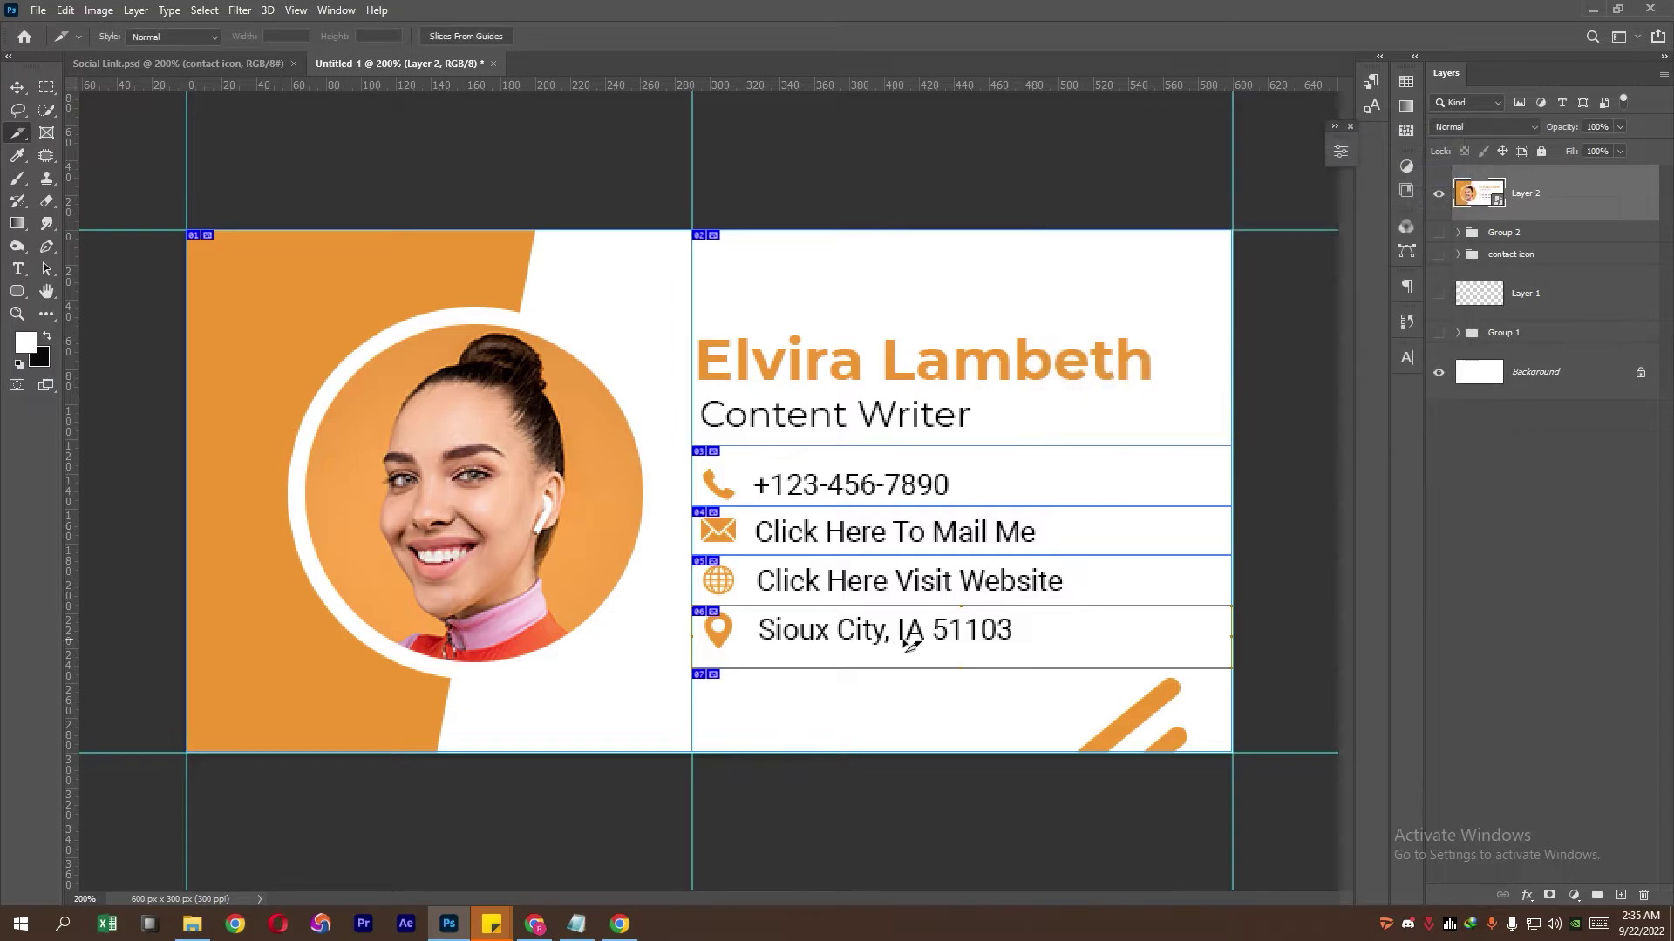
pyautogui.rightClick(881, 676)
pyautogui.click(902, 711)
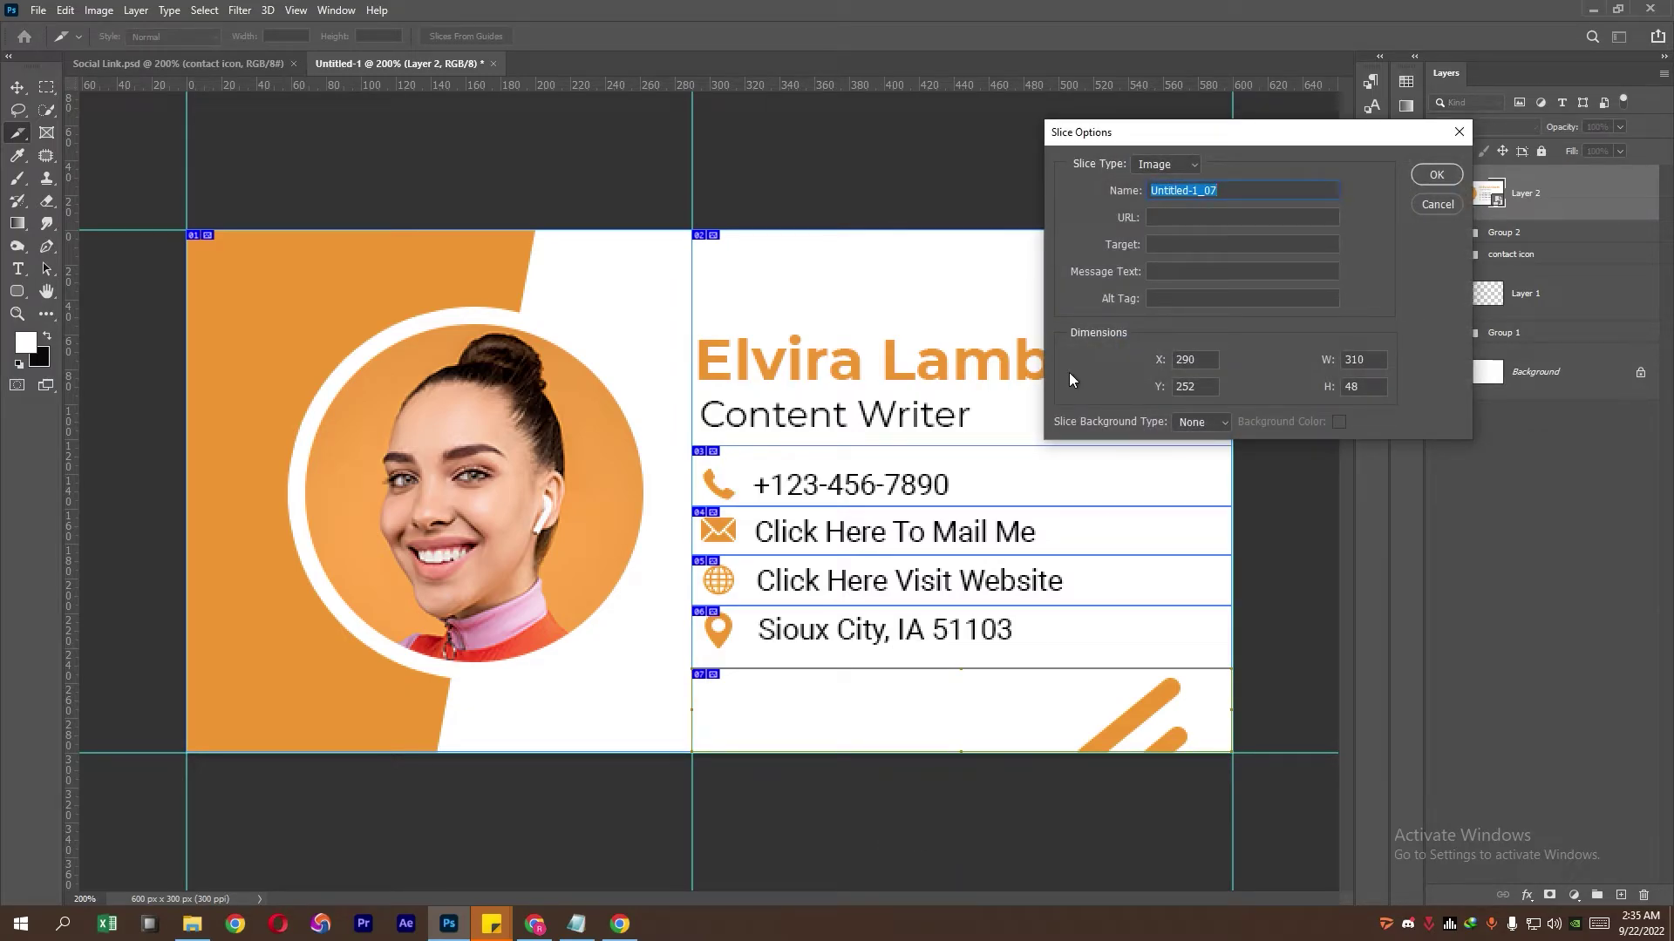
pyautogui.write('Design')
pyautogui.click(1437, 174)
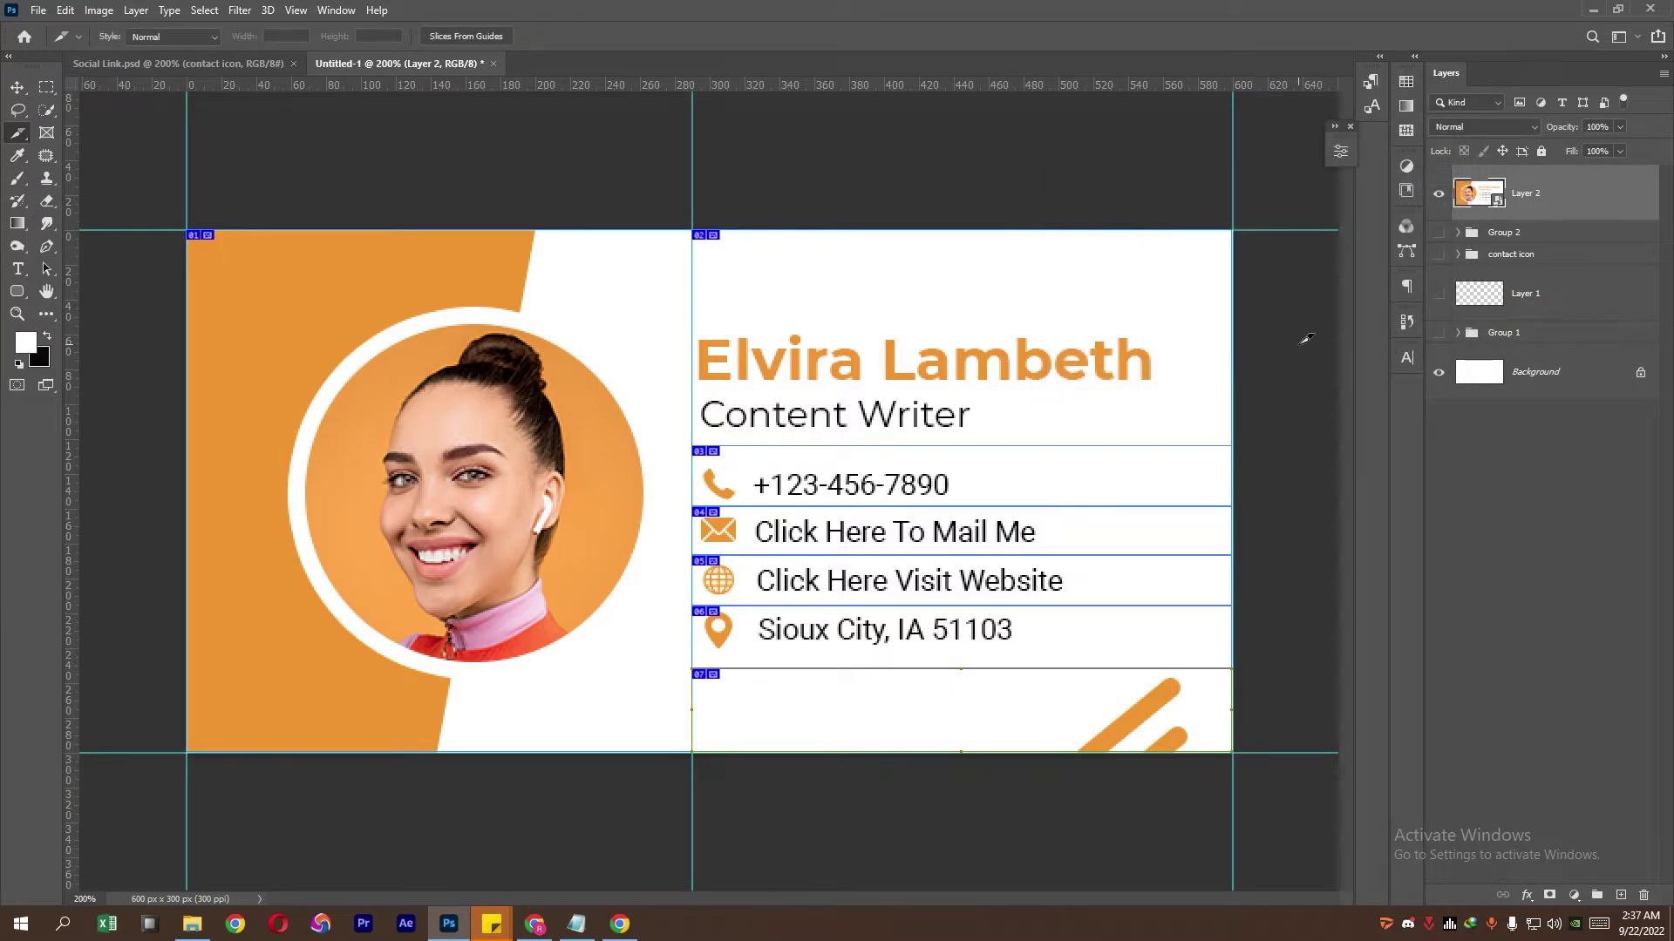
# Step: Set Save for Web to PNG-24 and preview the sliced card in the browser
pyautogui.click(38, 10)
pyautogui.moveTo(57, 263)
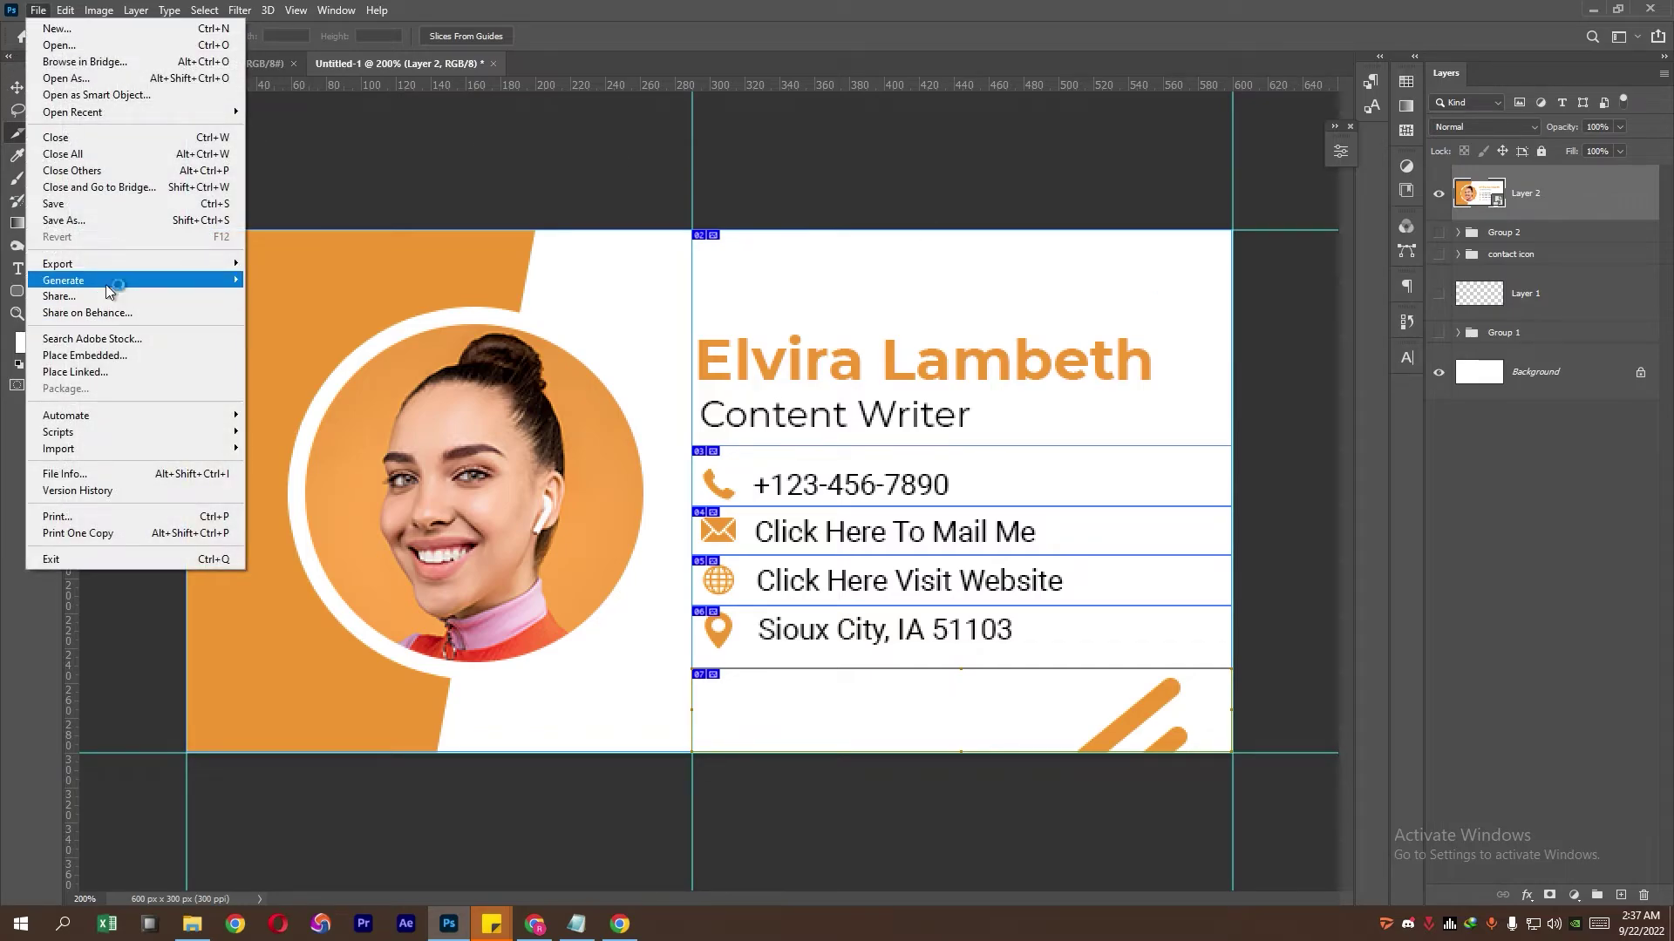
pyautogui.click(387, 332)
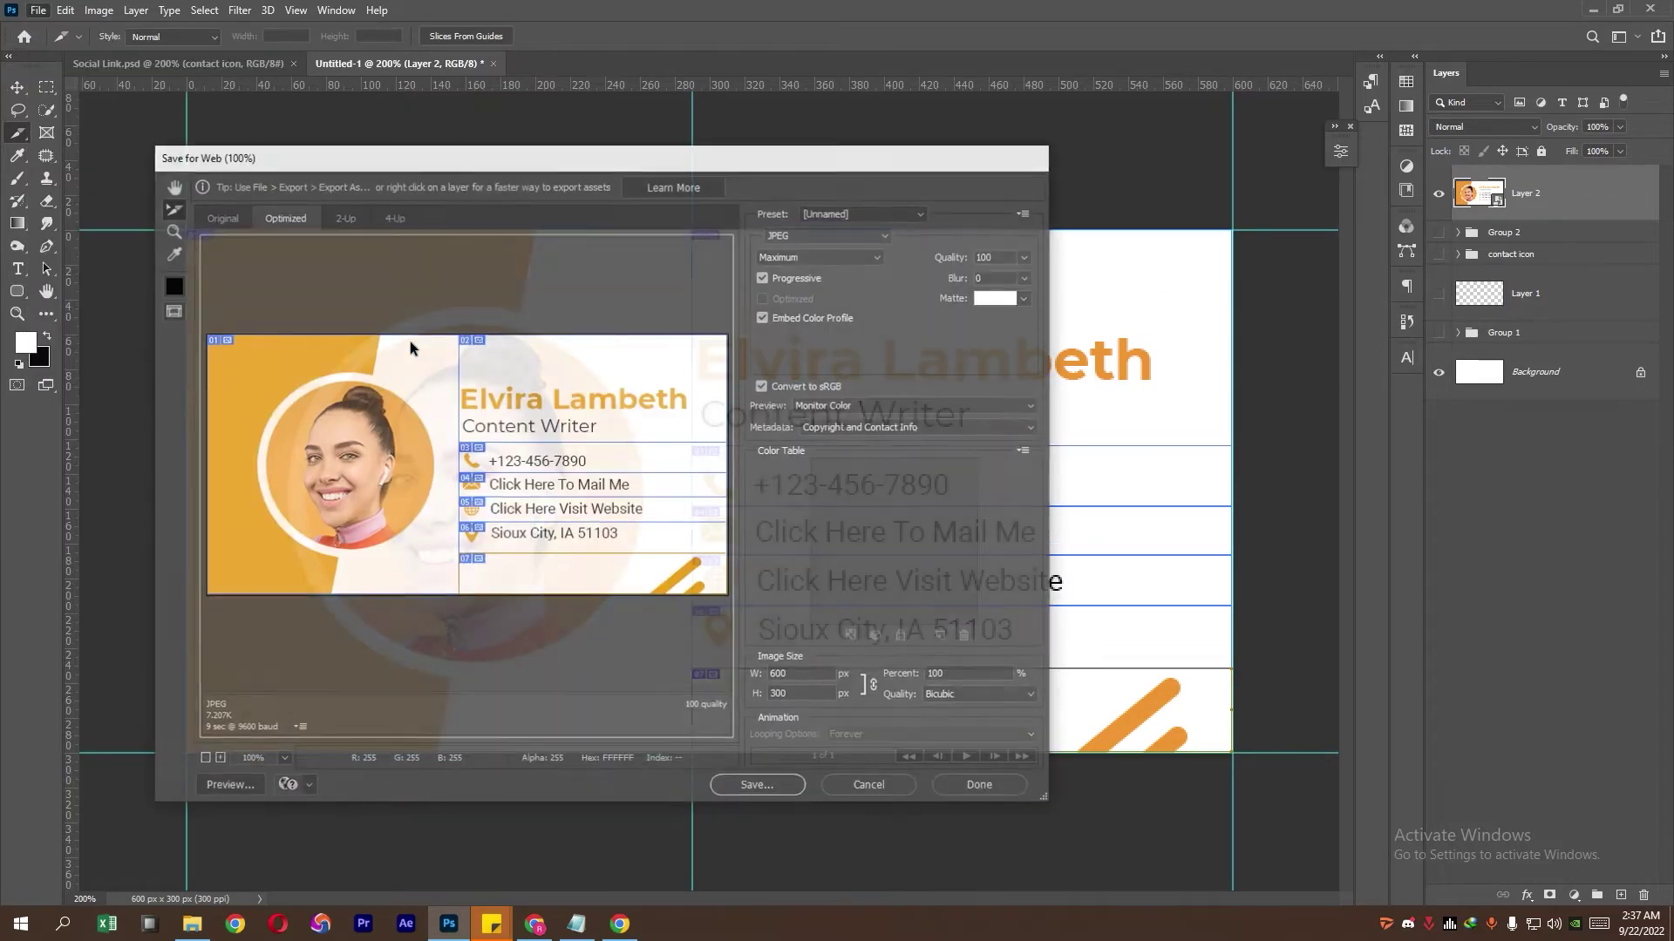
pyautogui.click(826, 230)
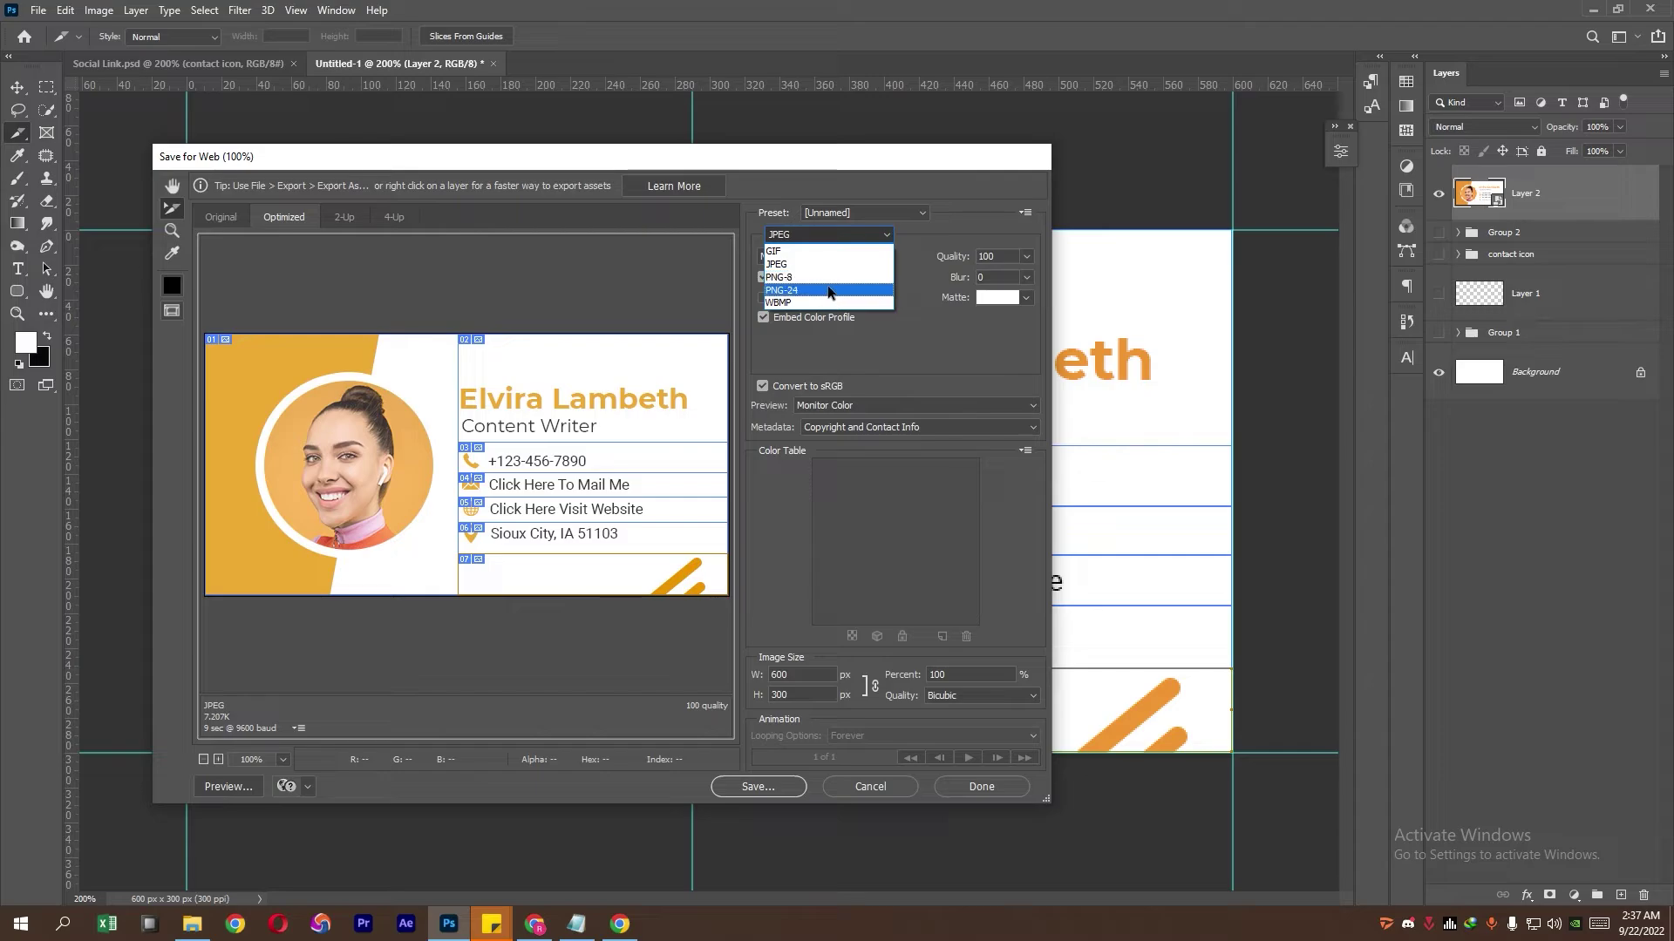
pyautogui.click(824, 292)
pyautogui.click(228, 787)
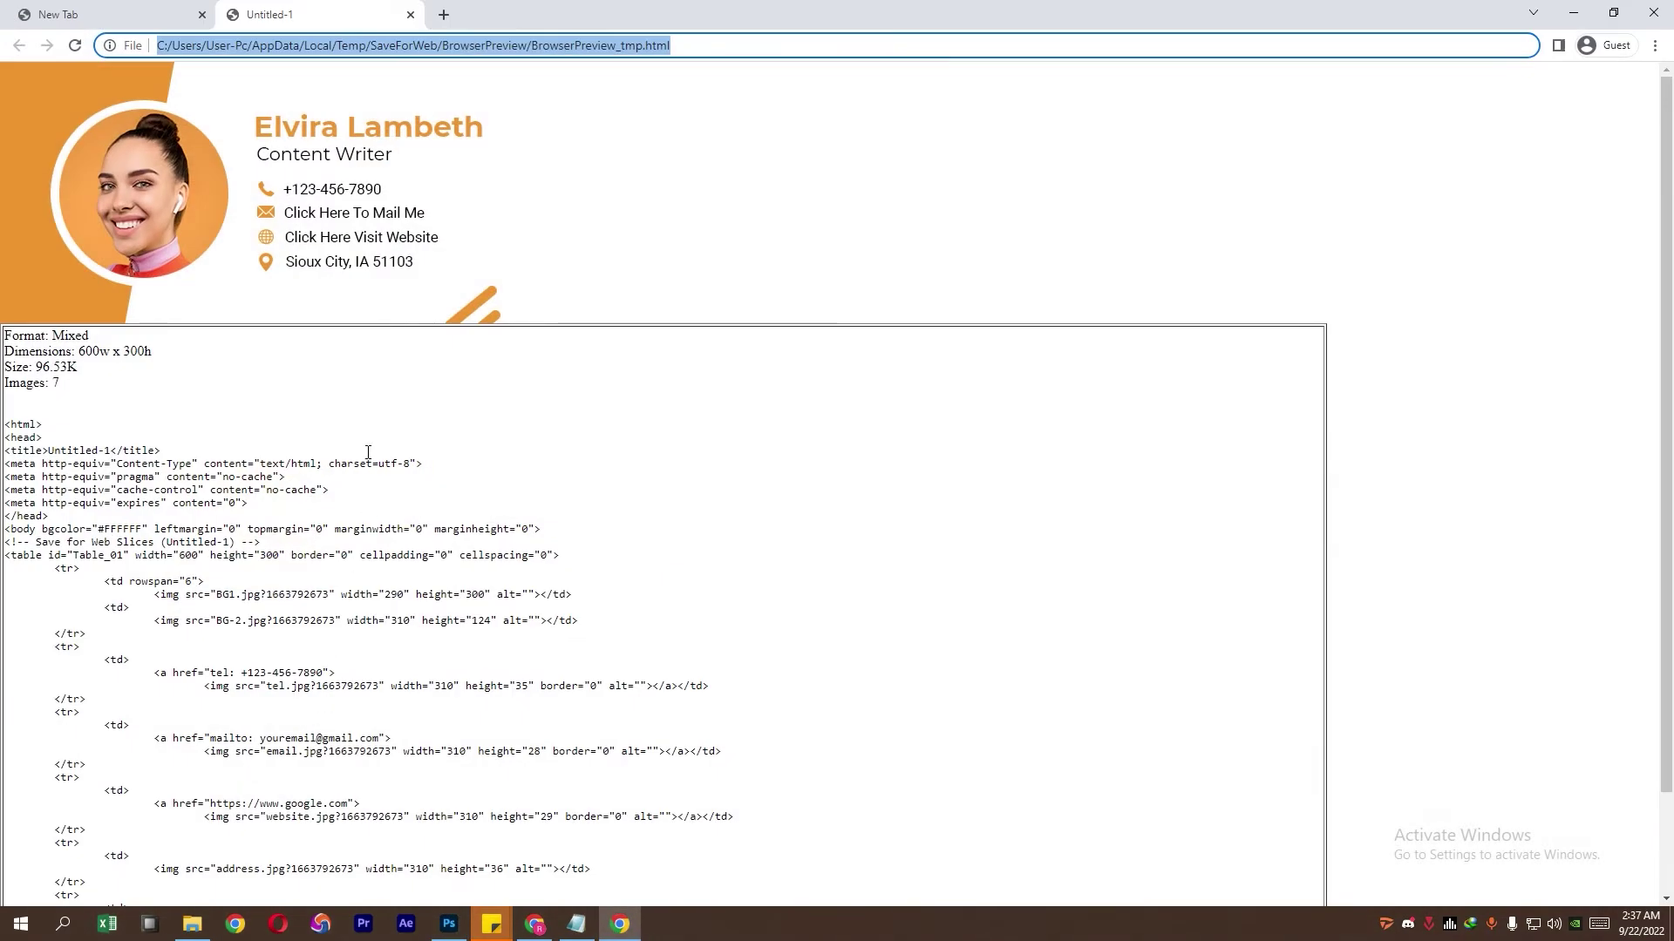
# Step: Copy the exported HTML code from the browser preview
pyautogui.scroll(-1, 64, 491)
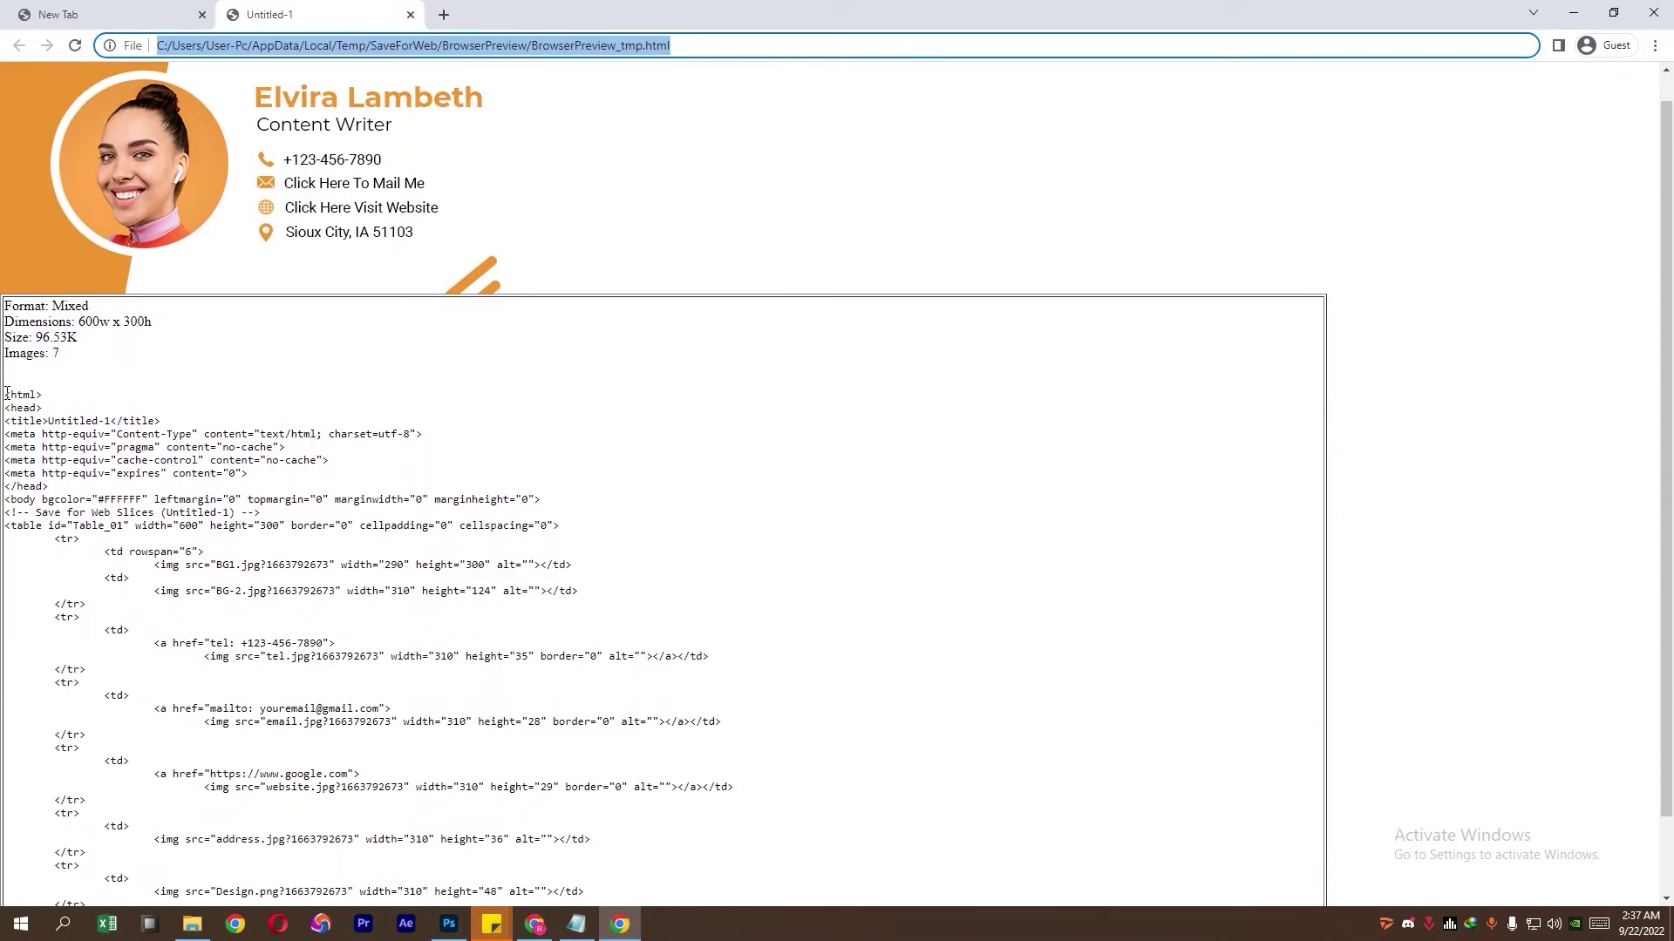
pyautogui.moveTo(7, 394); pyautogui.dragTo(202, 876)
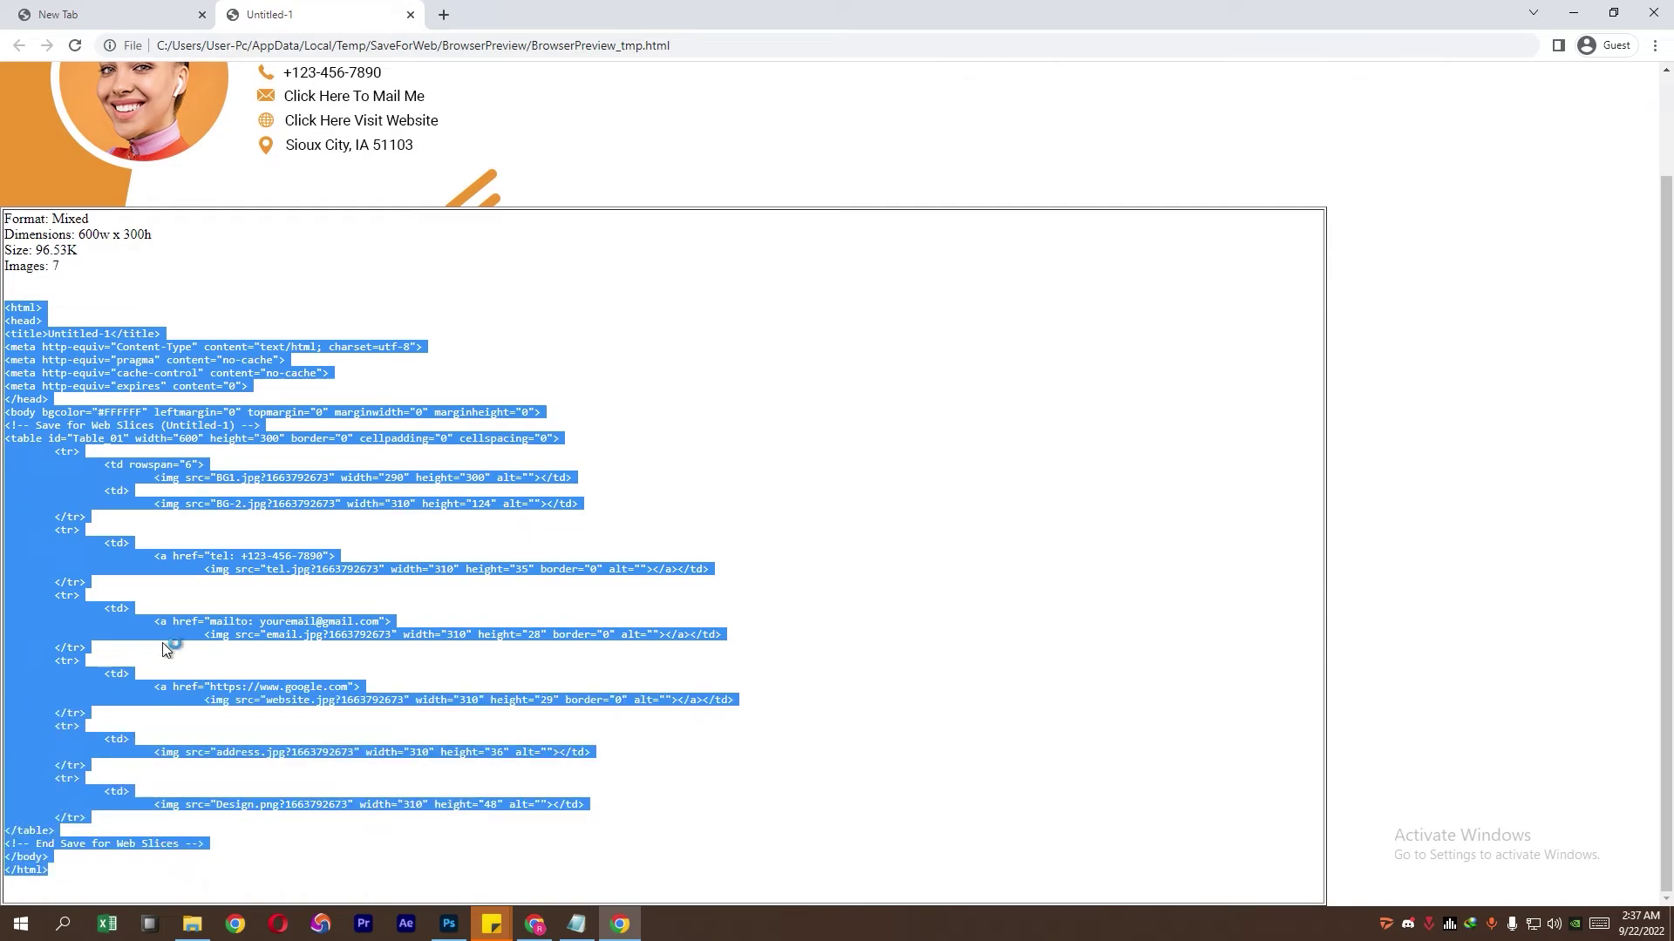
pyautogui.rightClick(165, 579)
pyautogui.click(183, 590)
pyautogui.click(216, 583)
# Step: Create a new text file in the project folder named signature.html
pyautogui.click(192, 924)
pyautogui.rightClick(494, 443)
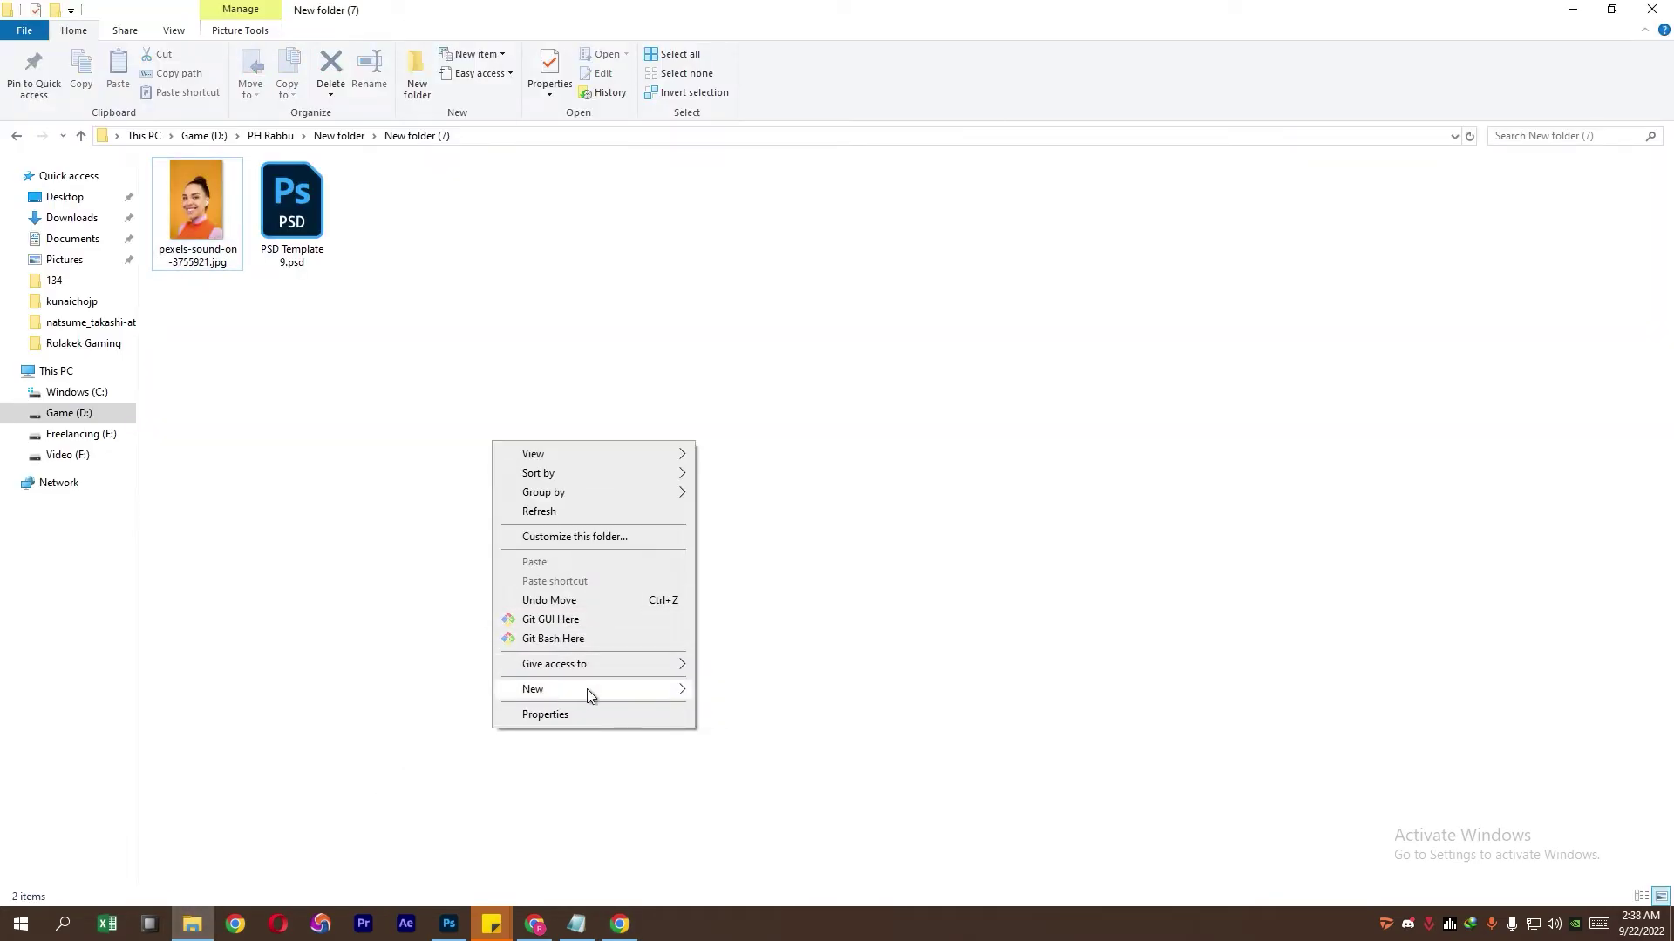
pyautogui.click(797, 814)
pyautogui.write('signature.txt')
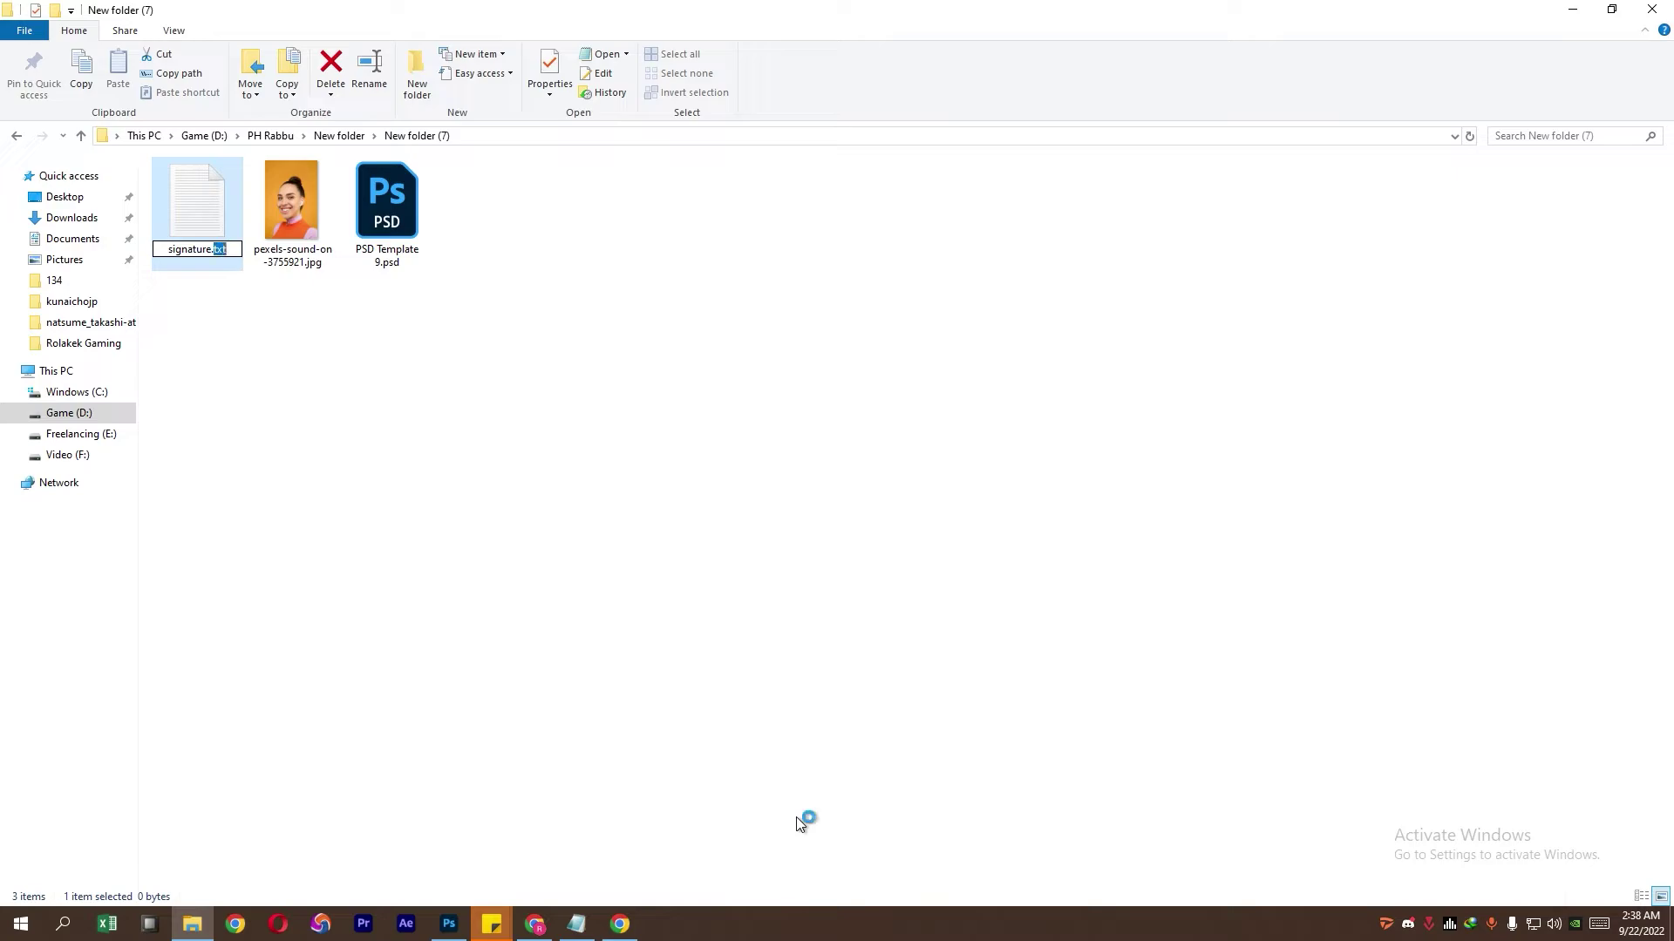
pyautogui.write('l')
pyautogui.press('Return')
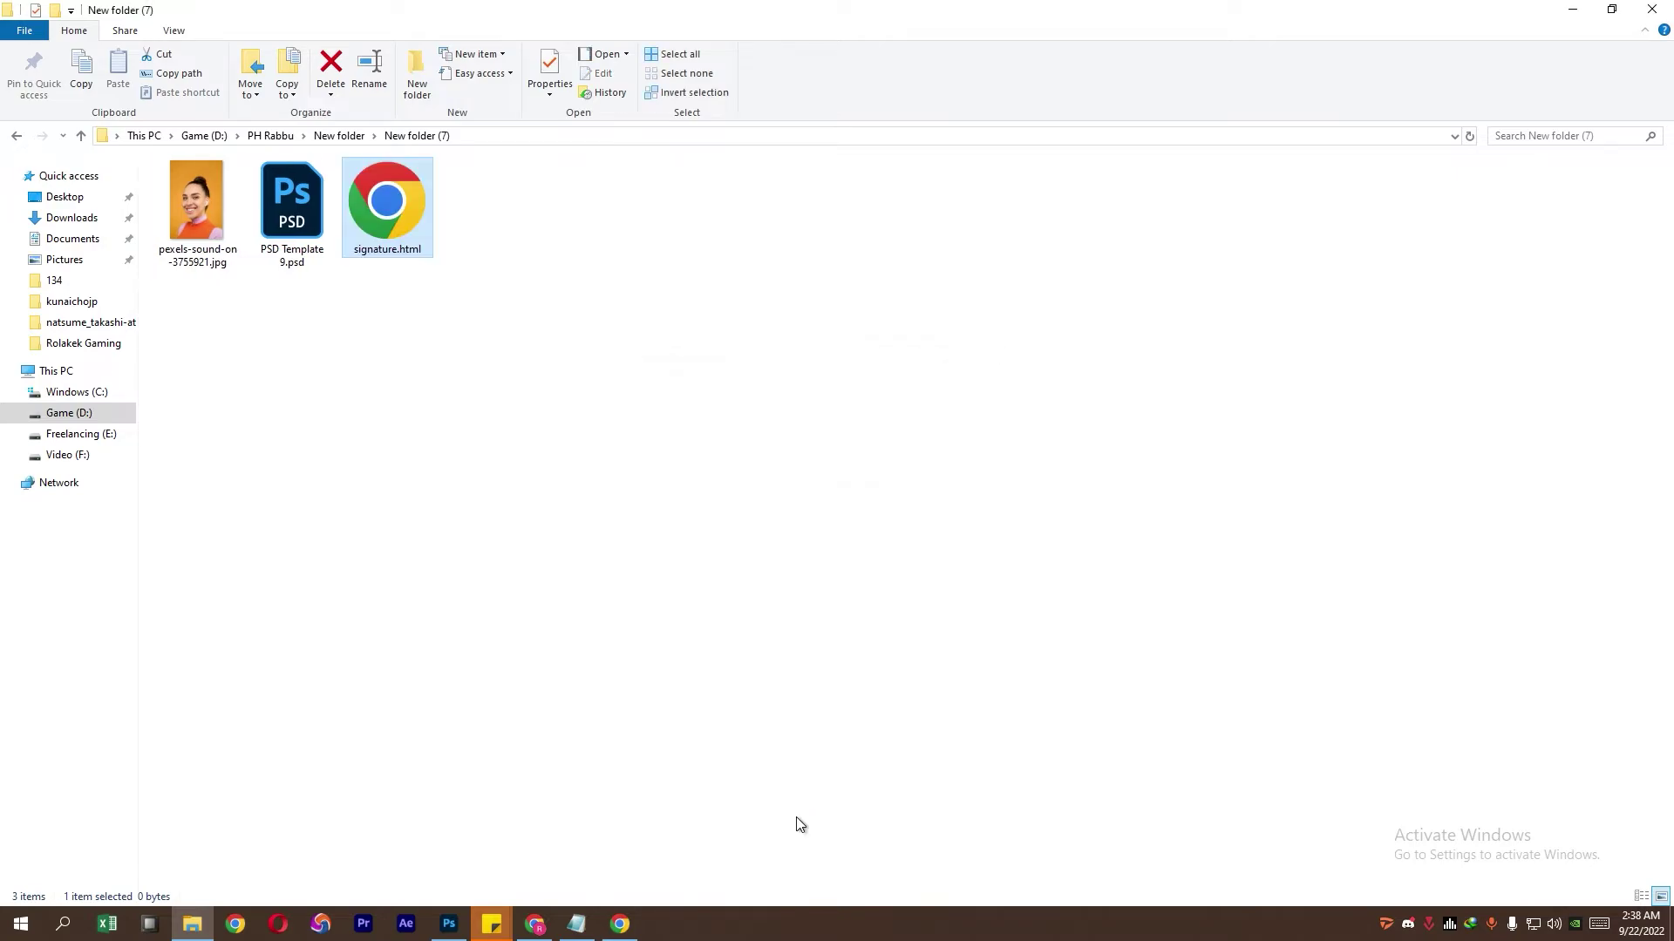
# Step: Paste the copied HTML into signature.html in Notepad, save it, and open it in the browser
pyautogui.rightClick(425, 216)
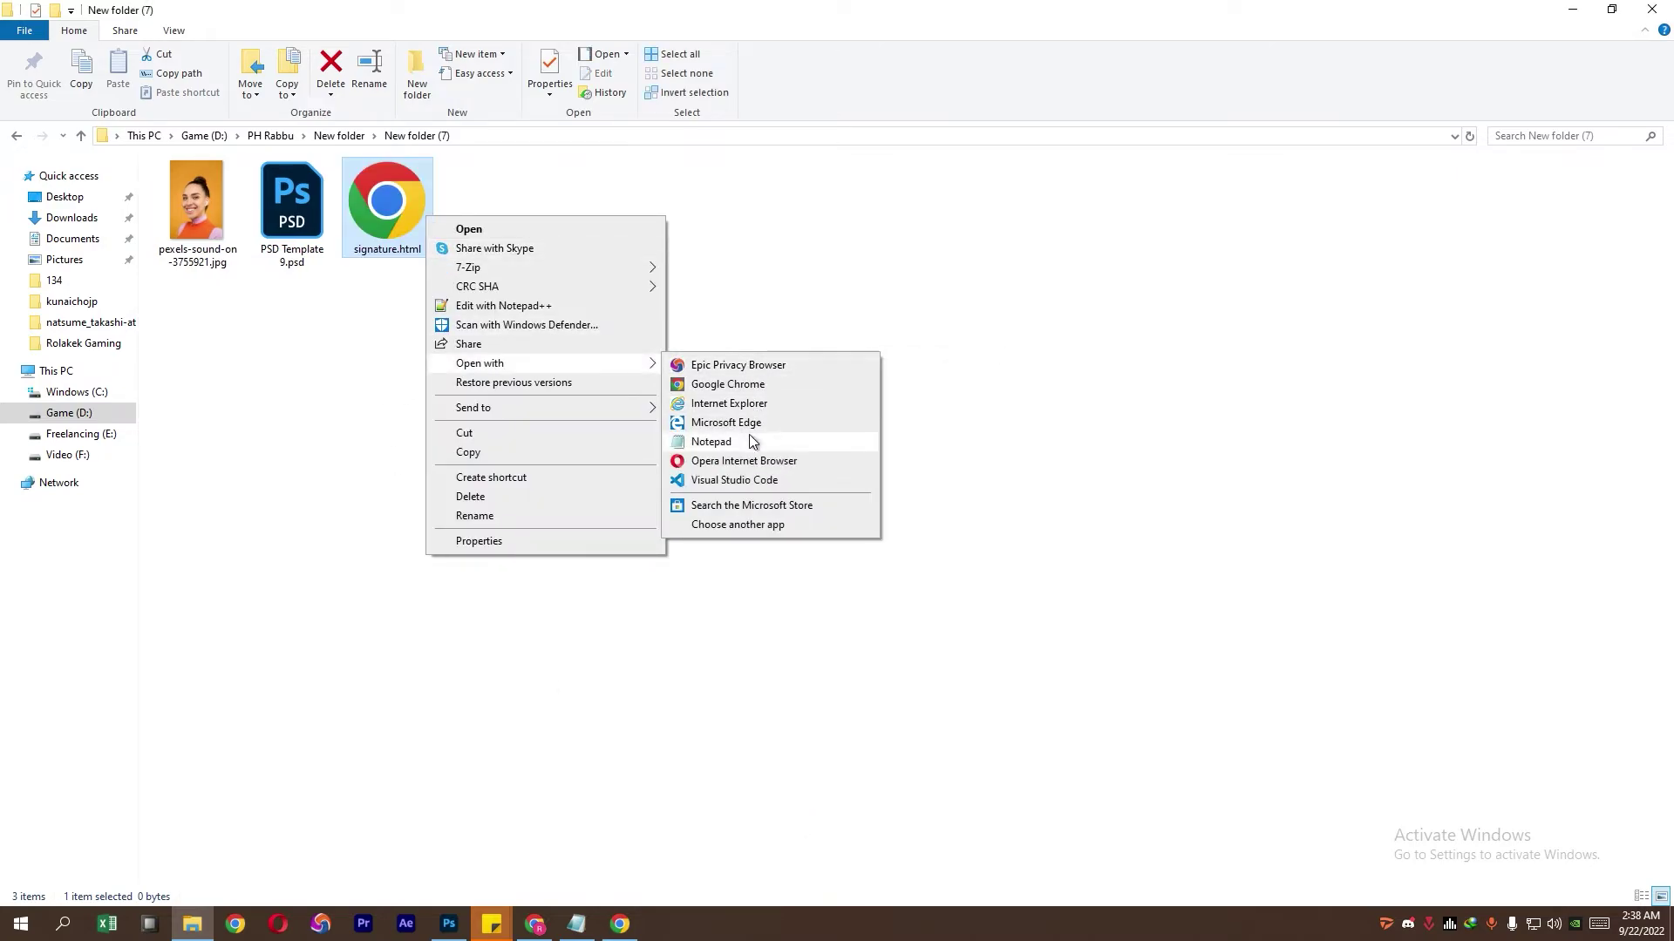
pyautogui.click(750, 435)
pyautogui.rightClick(860, 406)
pyautogui.click(901, 497)
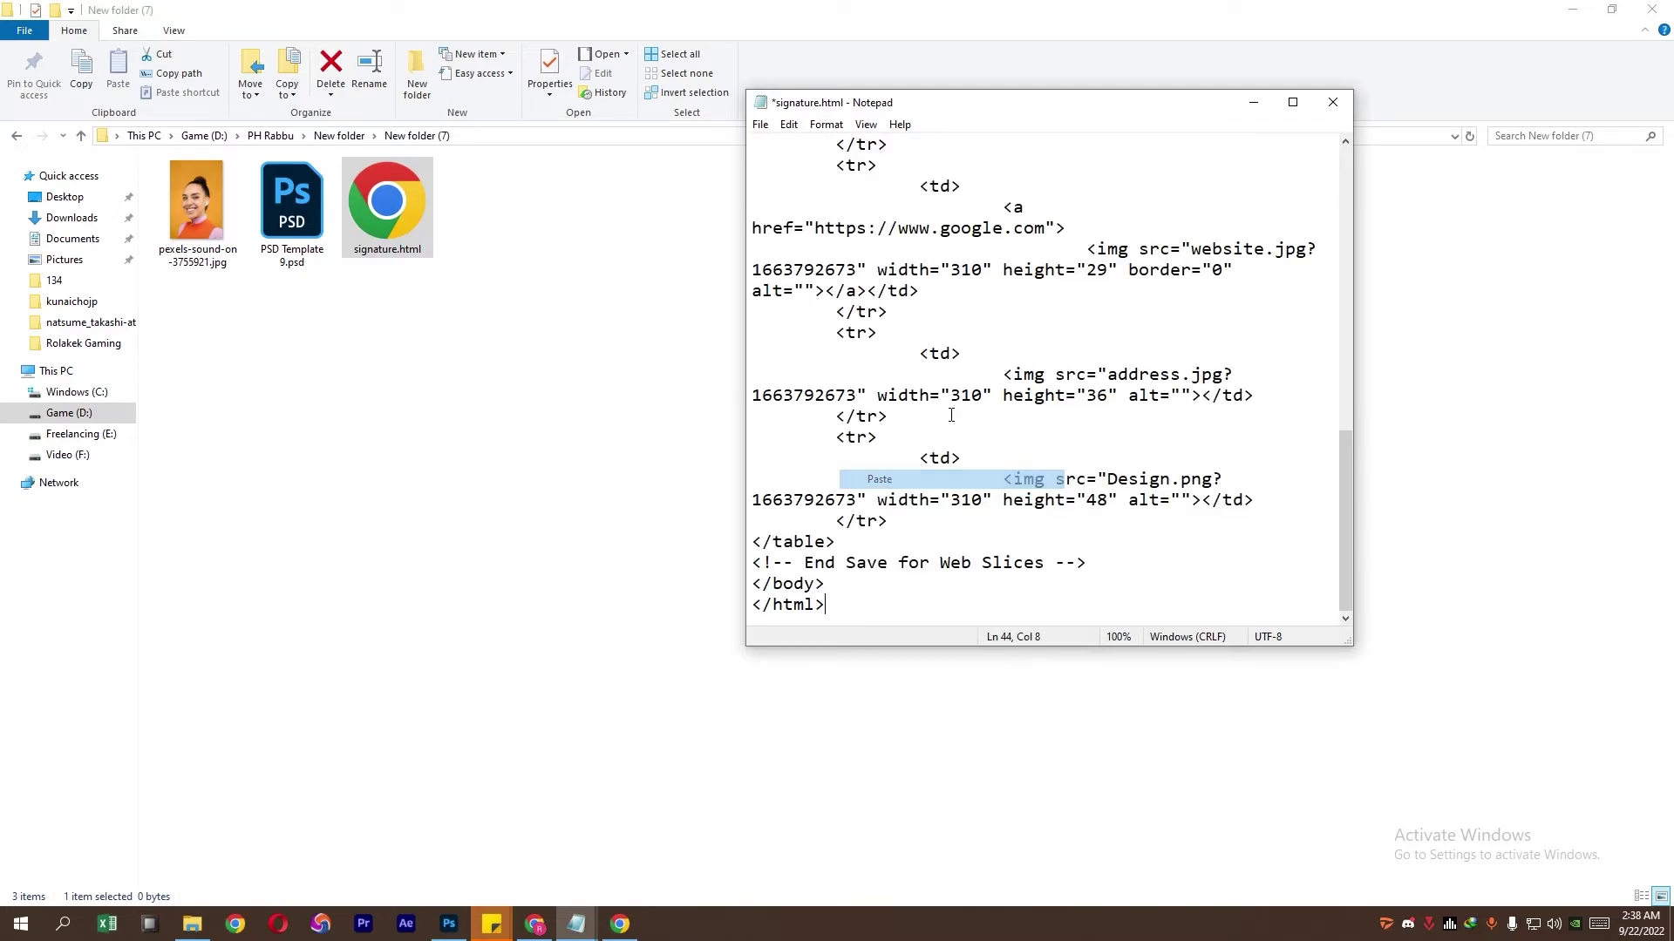
pyautogui.click(1332, 103)
pyautogui.click(788, 481)
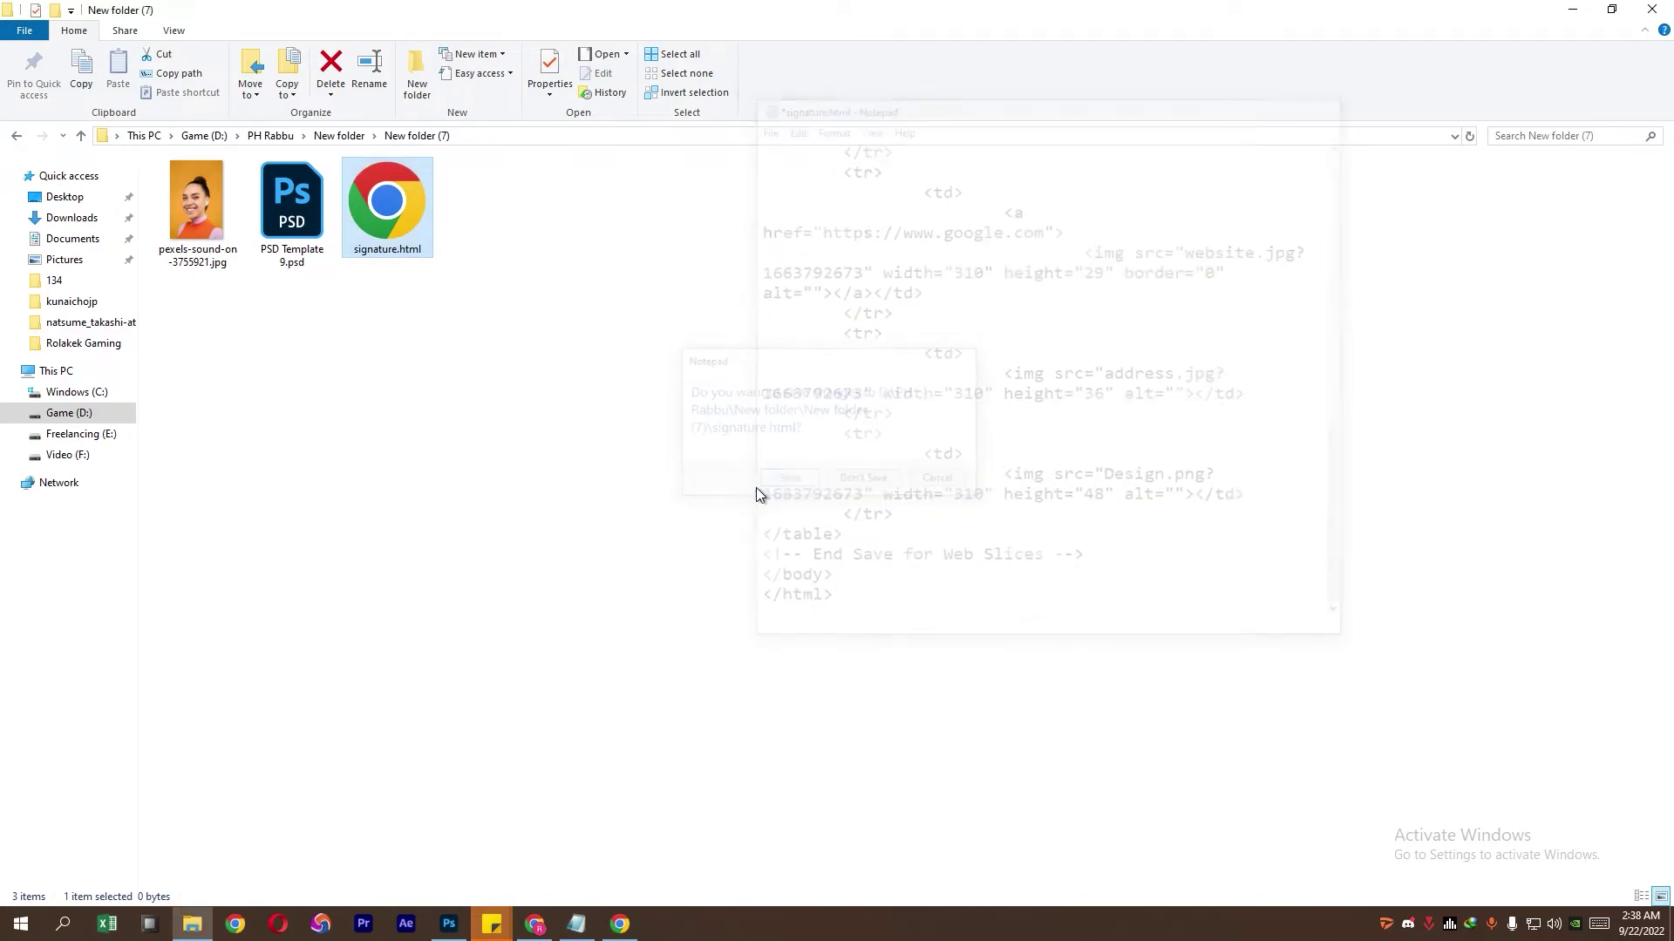
pyautogui.rightClick(403, 218)
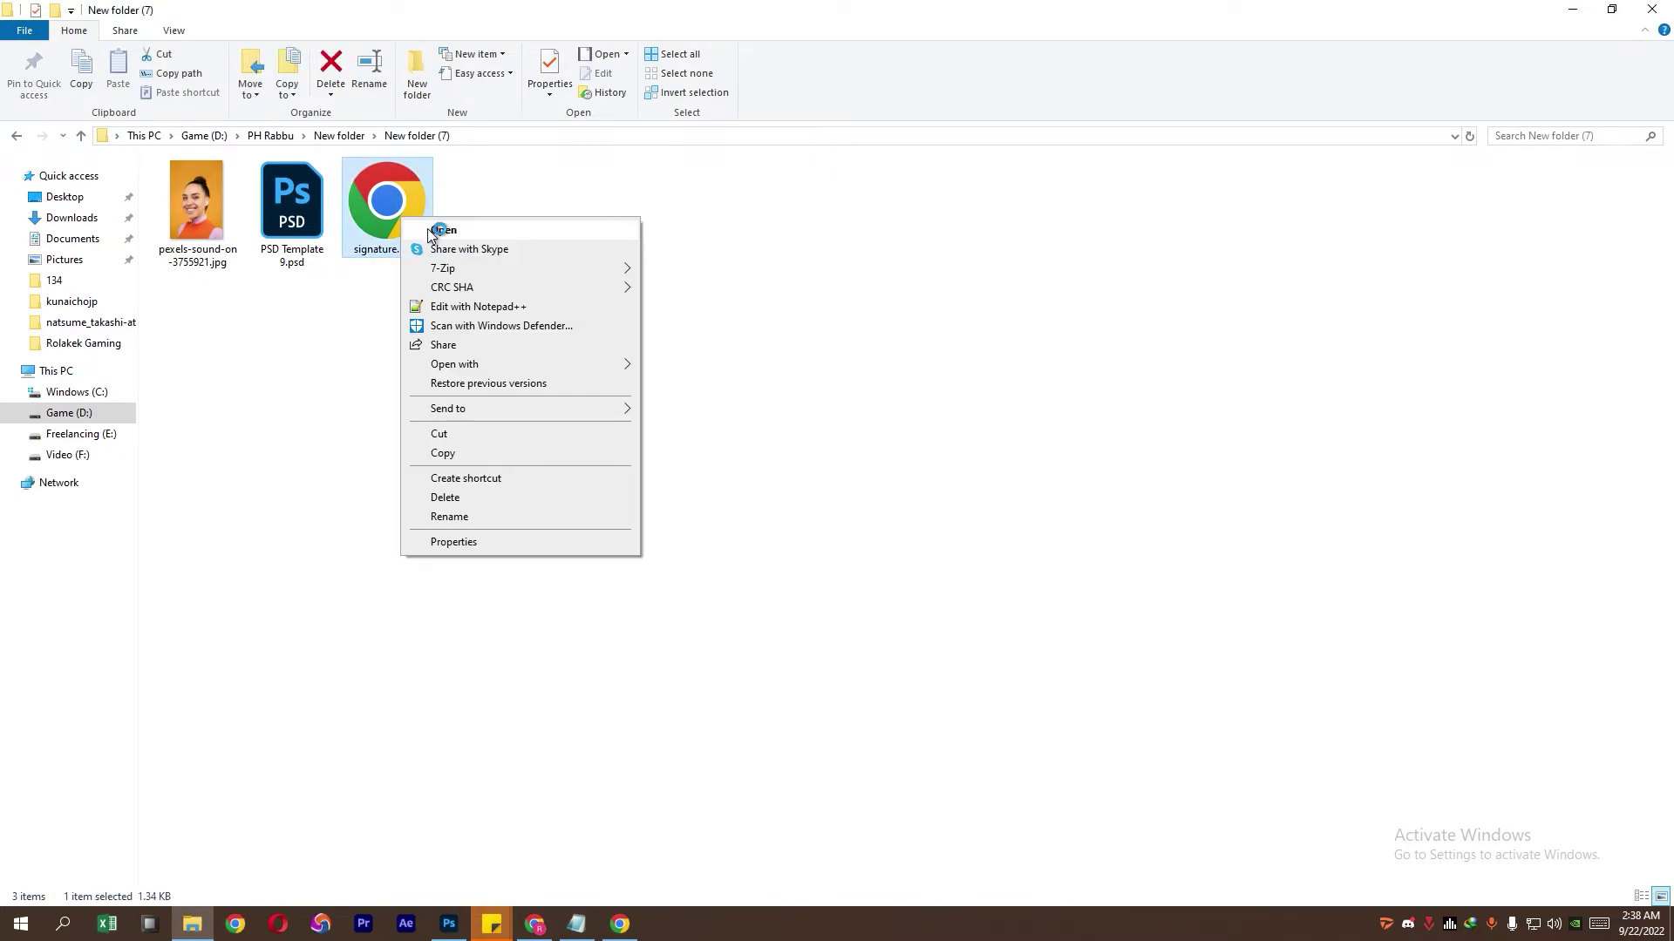
pyautogui.click(442, 230)
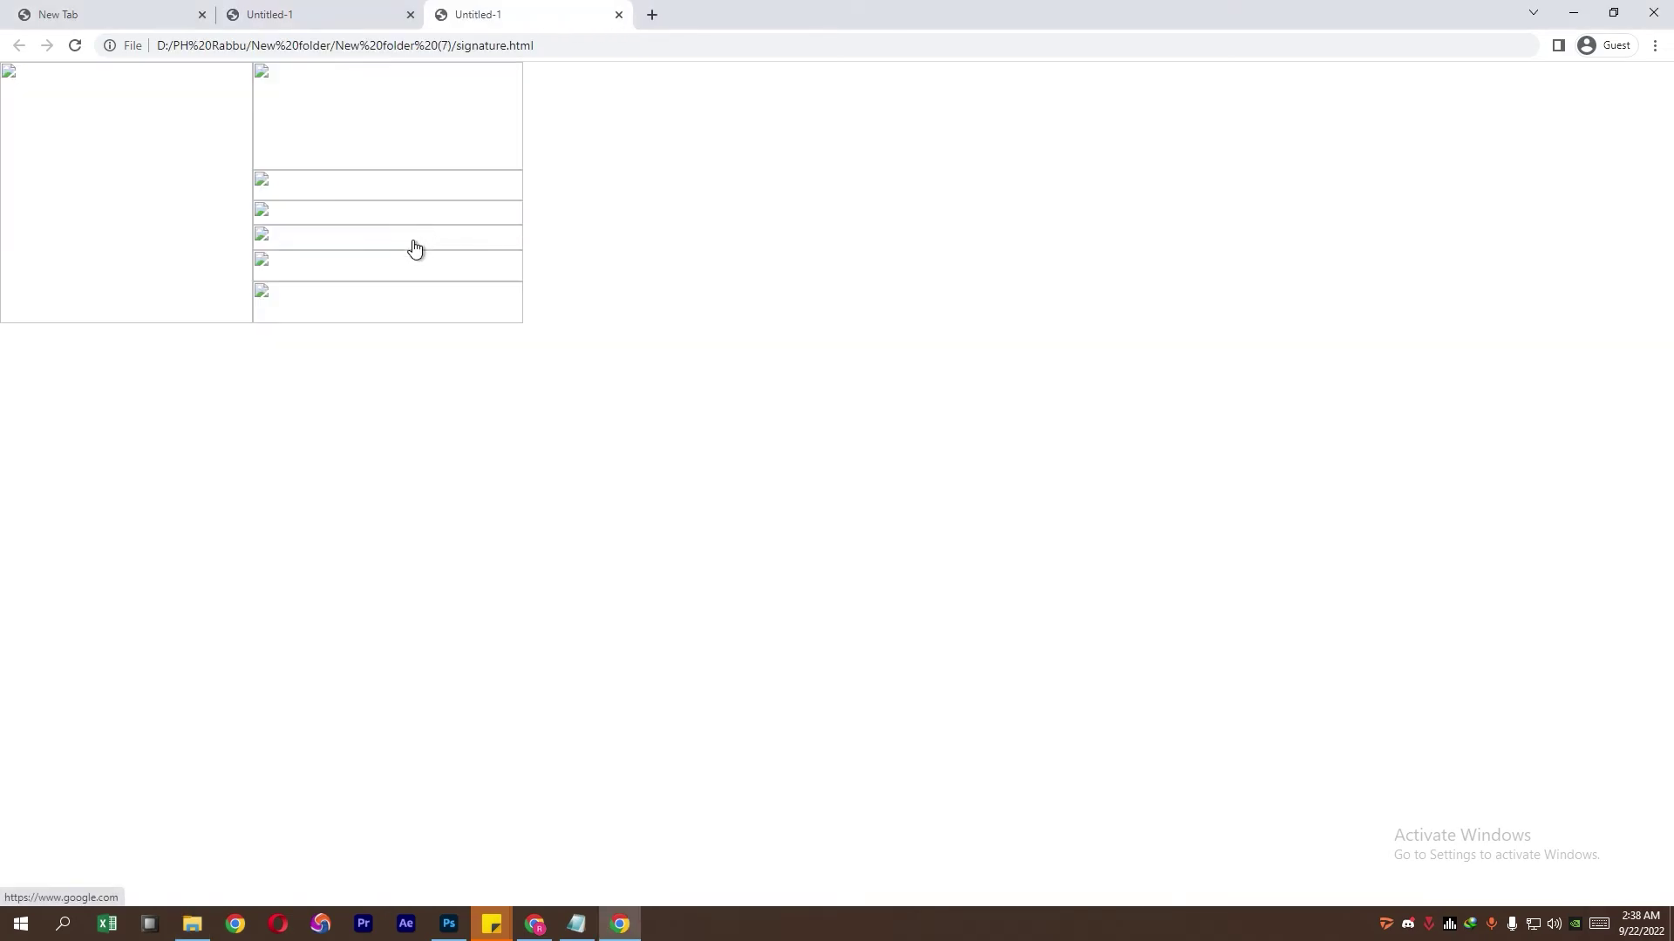
# Step: Search for and open the Postimages website in Chrome
pyautogui.click(618, 14)
pyautogui.click(157, 8)
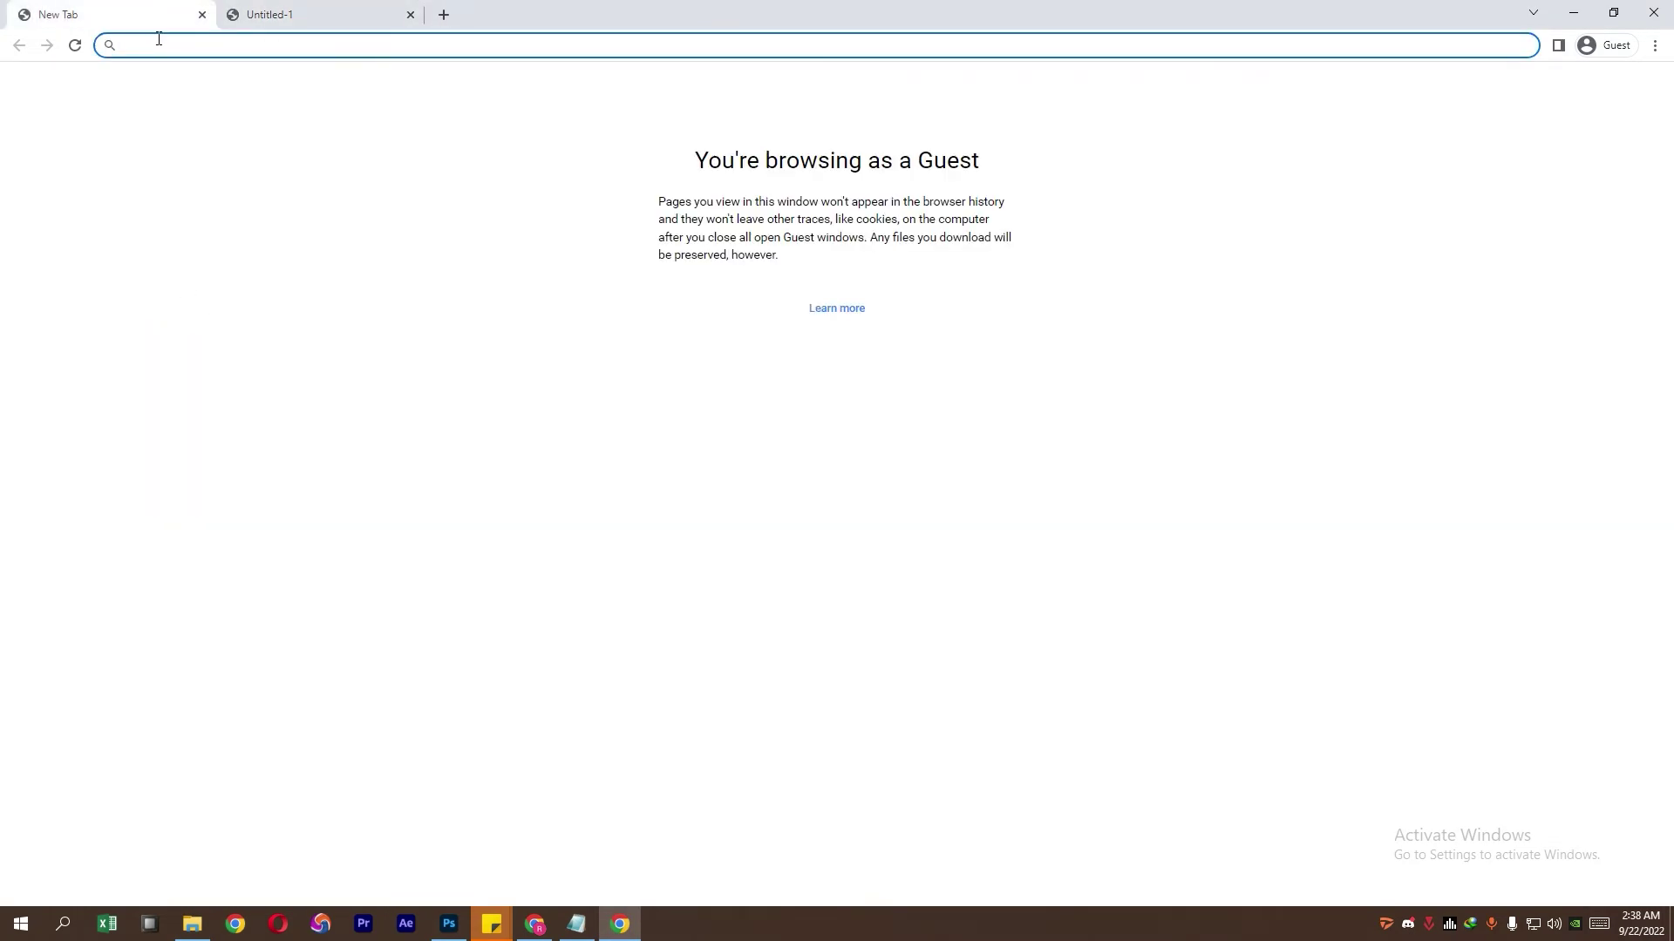
pyautogui.write('postimages')
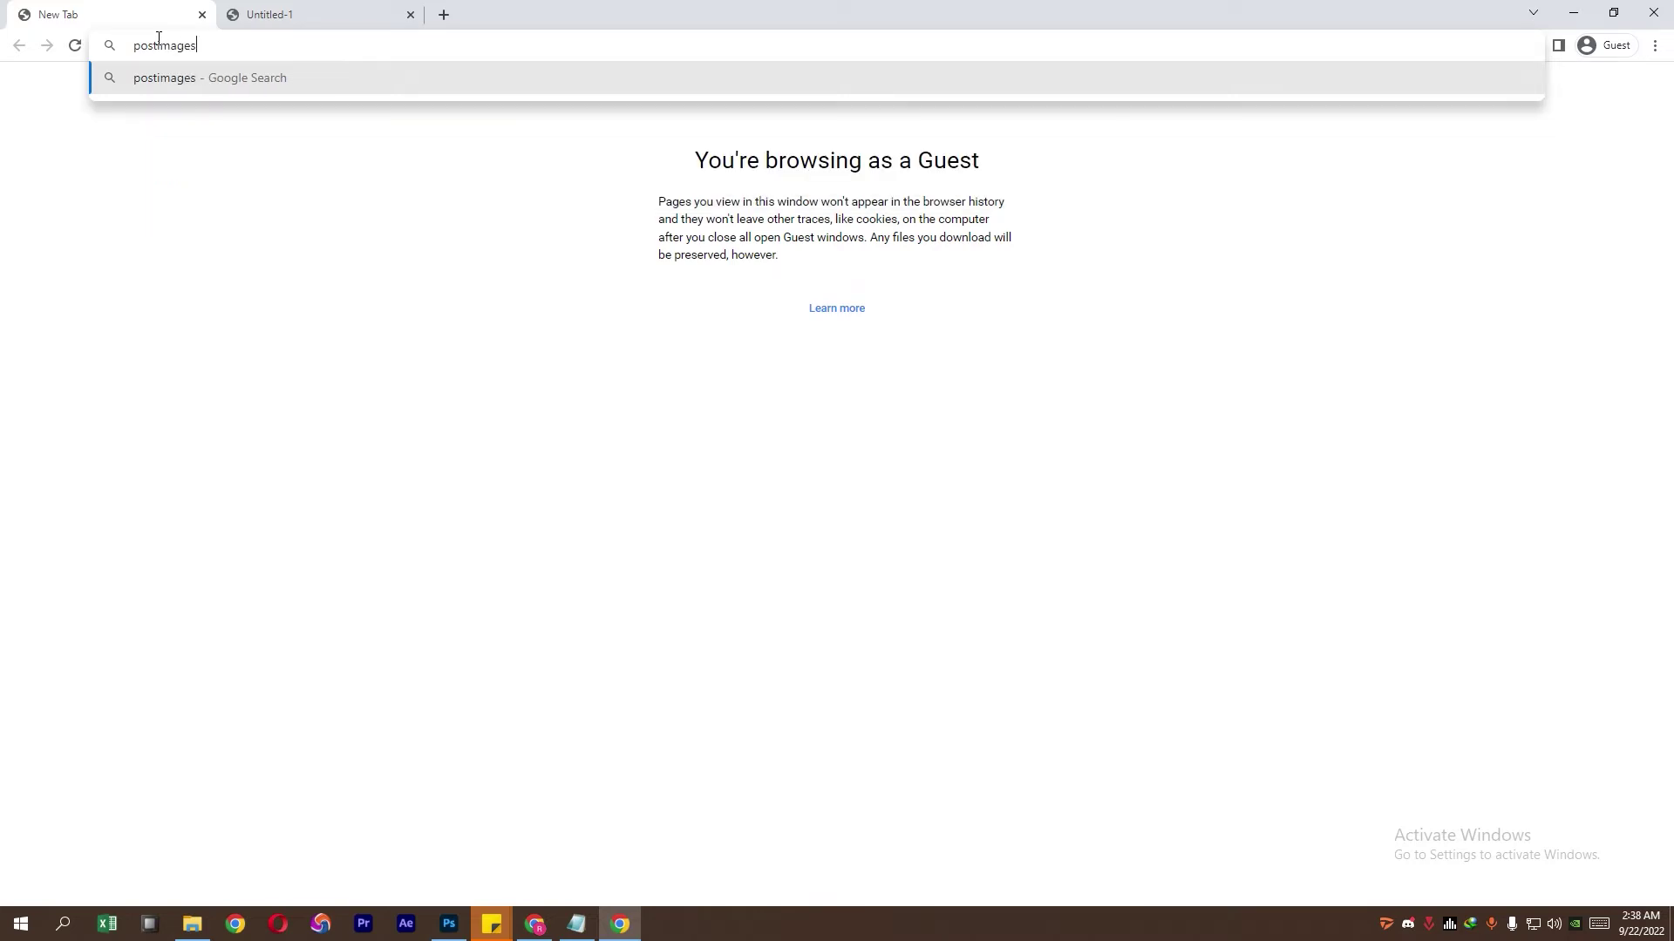
pyautogui.press('Return')
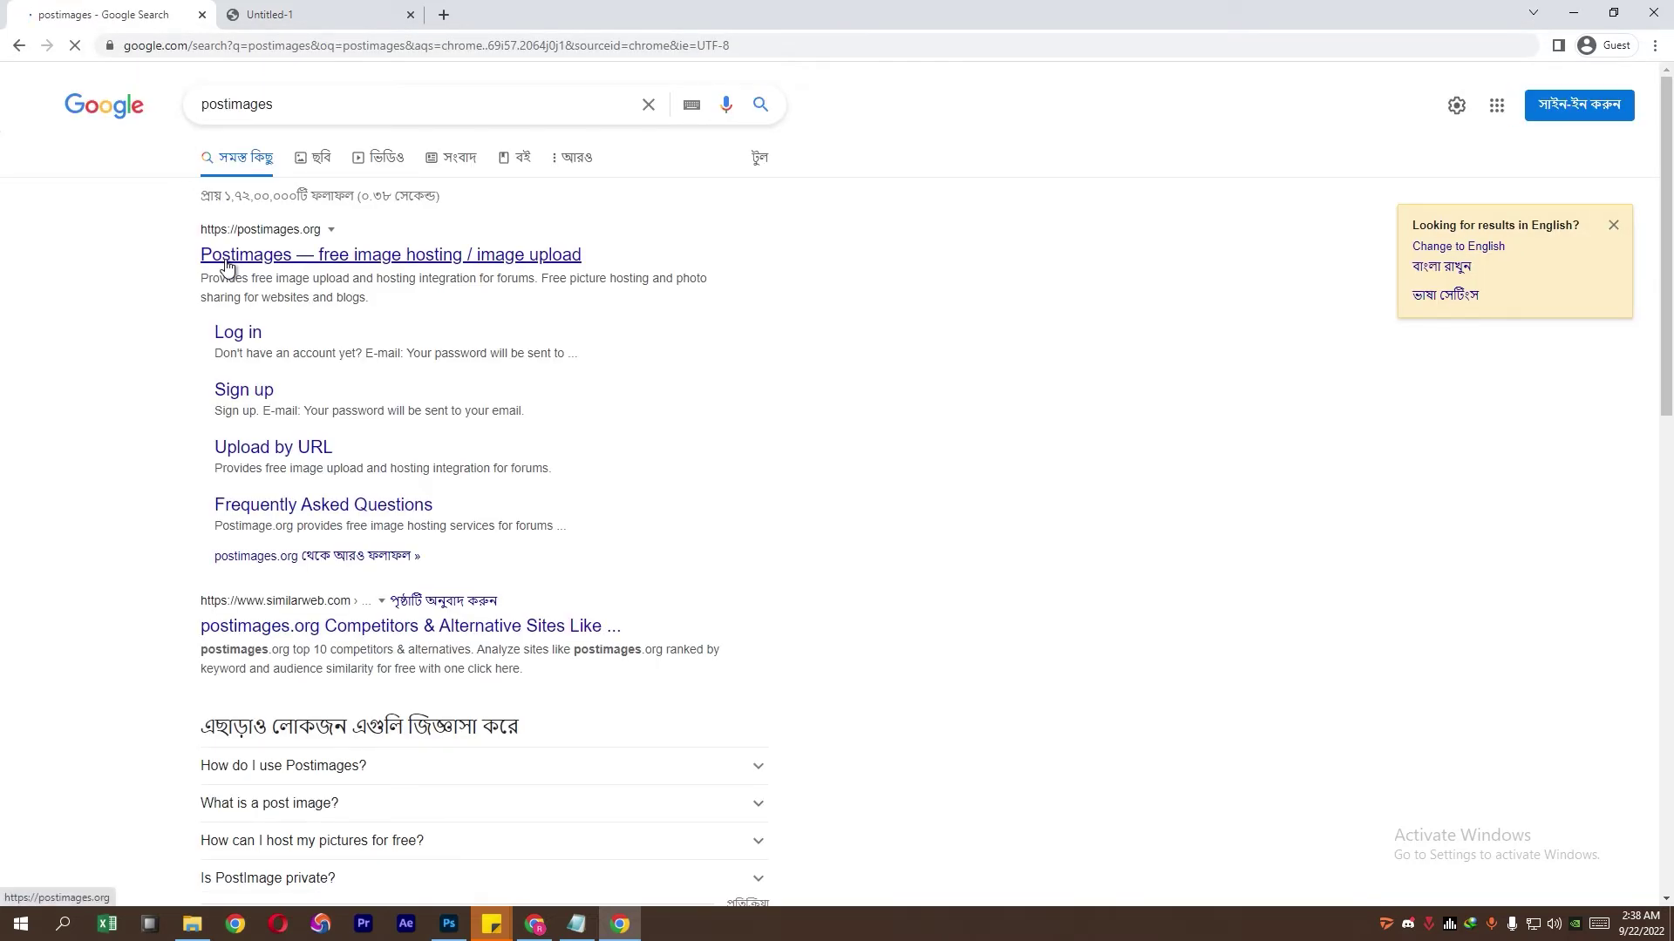
pyautogui.doubleClick(291, 103)
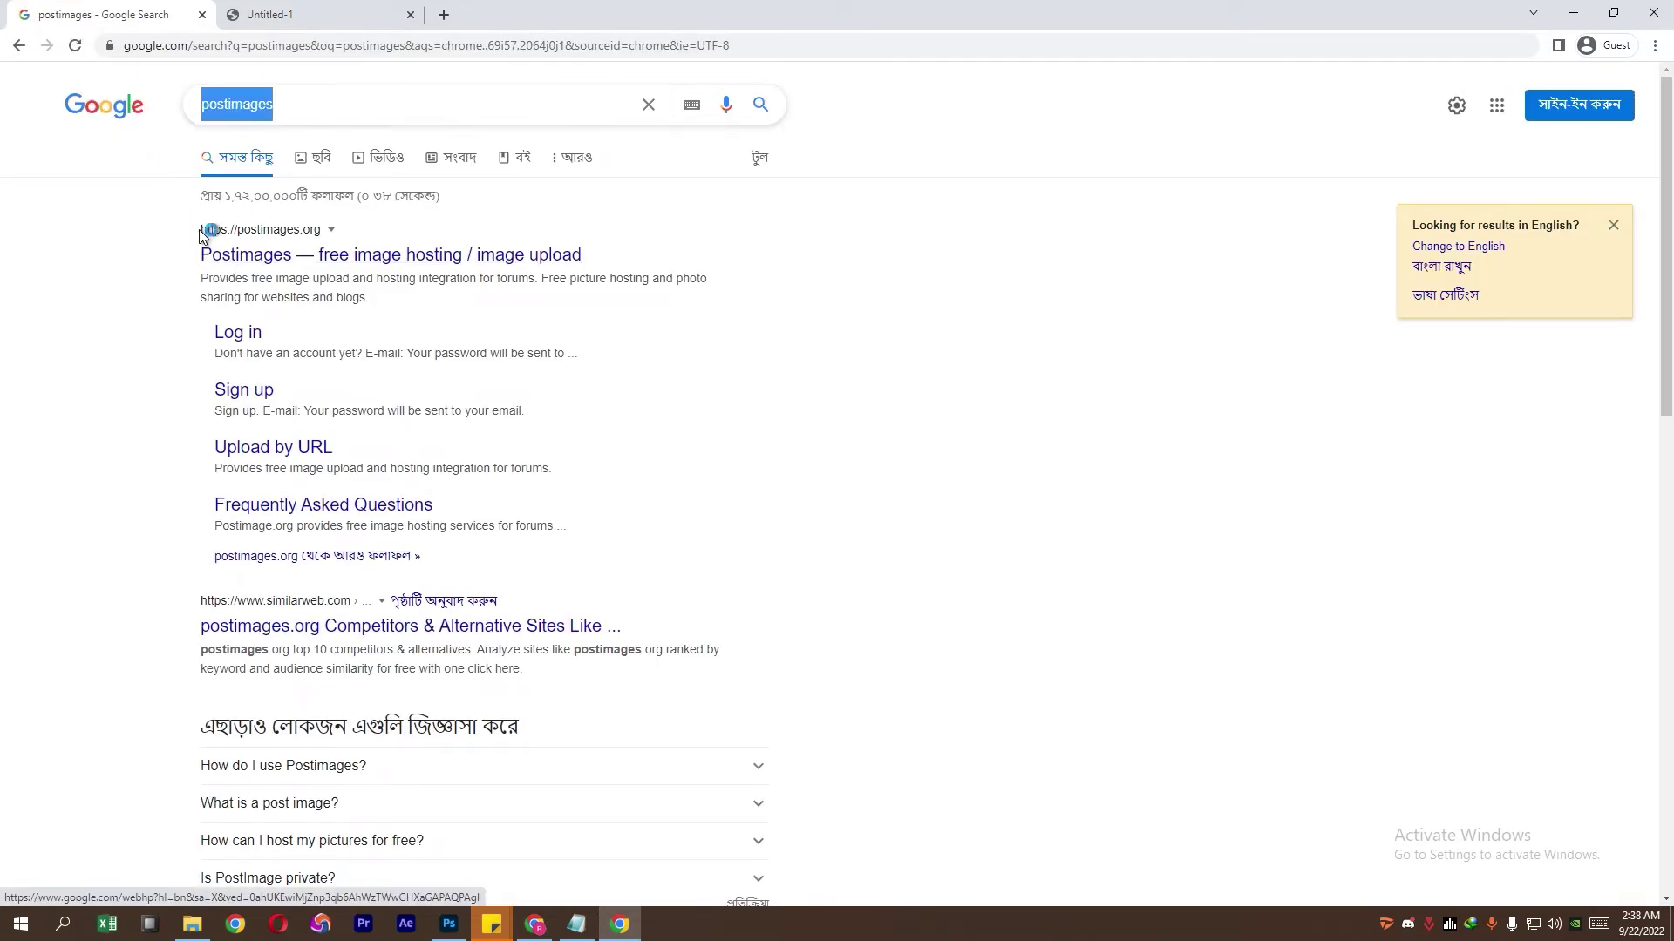
pyautogui.click(270, 256)
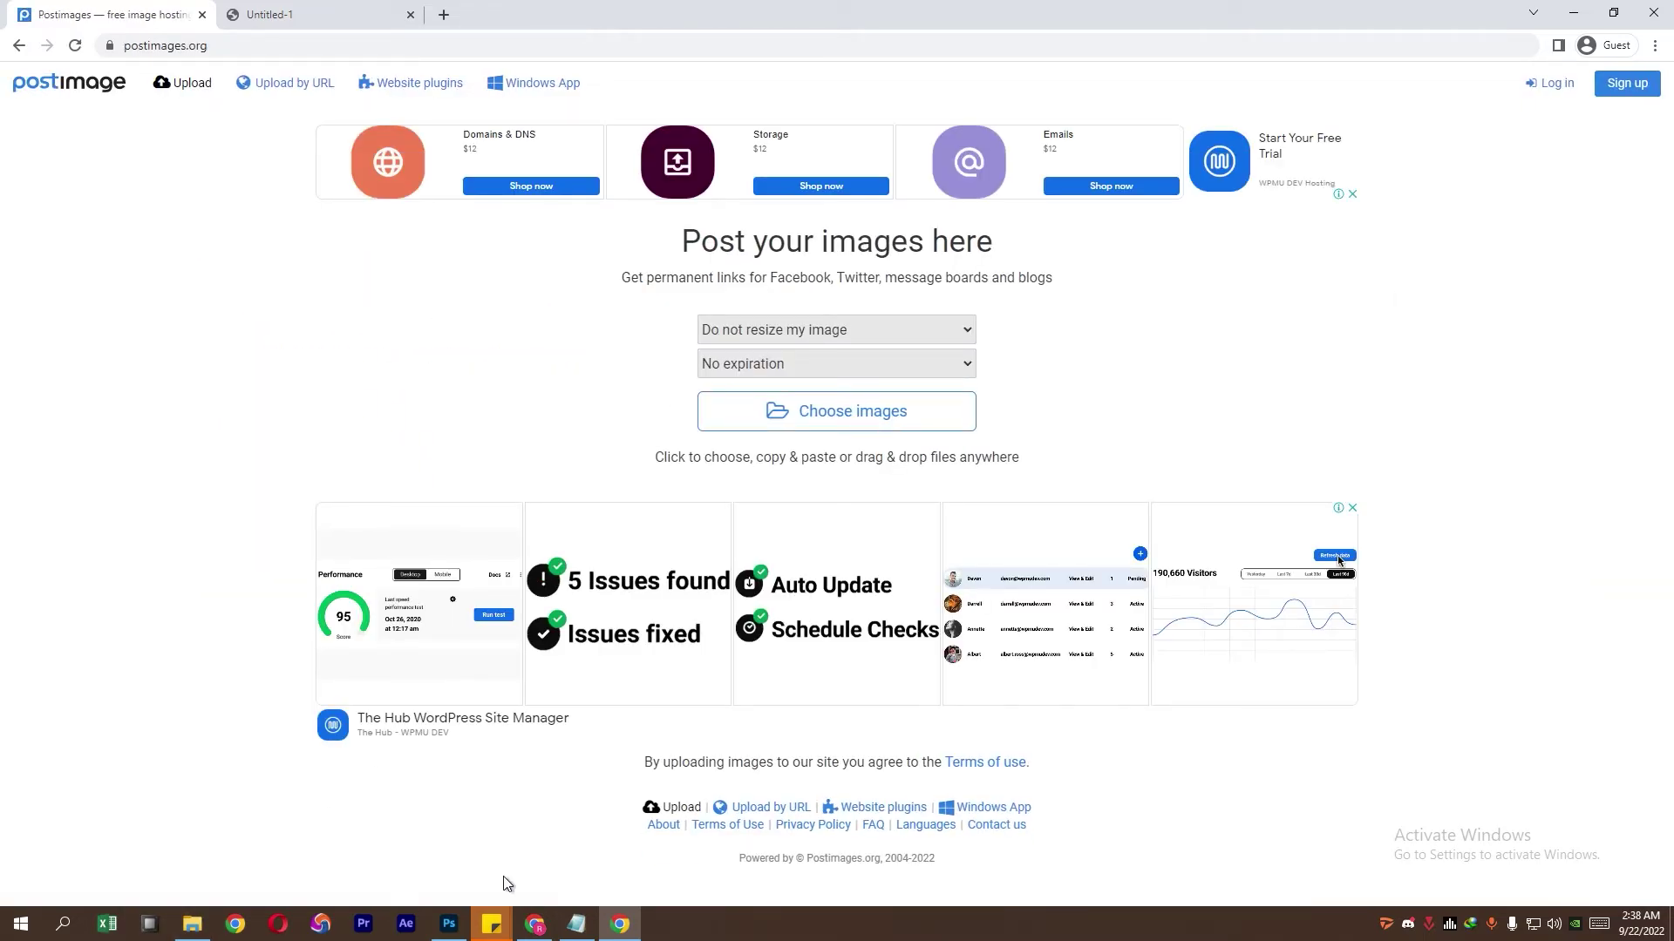
# Step: Save the sliced card from Save for Web as HTML and images into the export folder
pyautogui.click(448, 924)
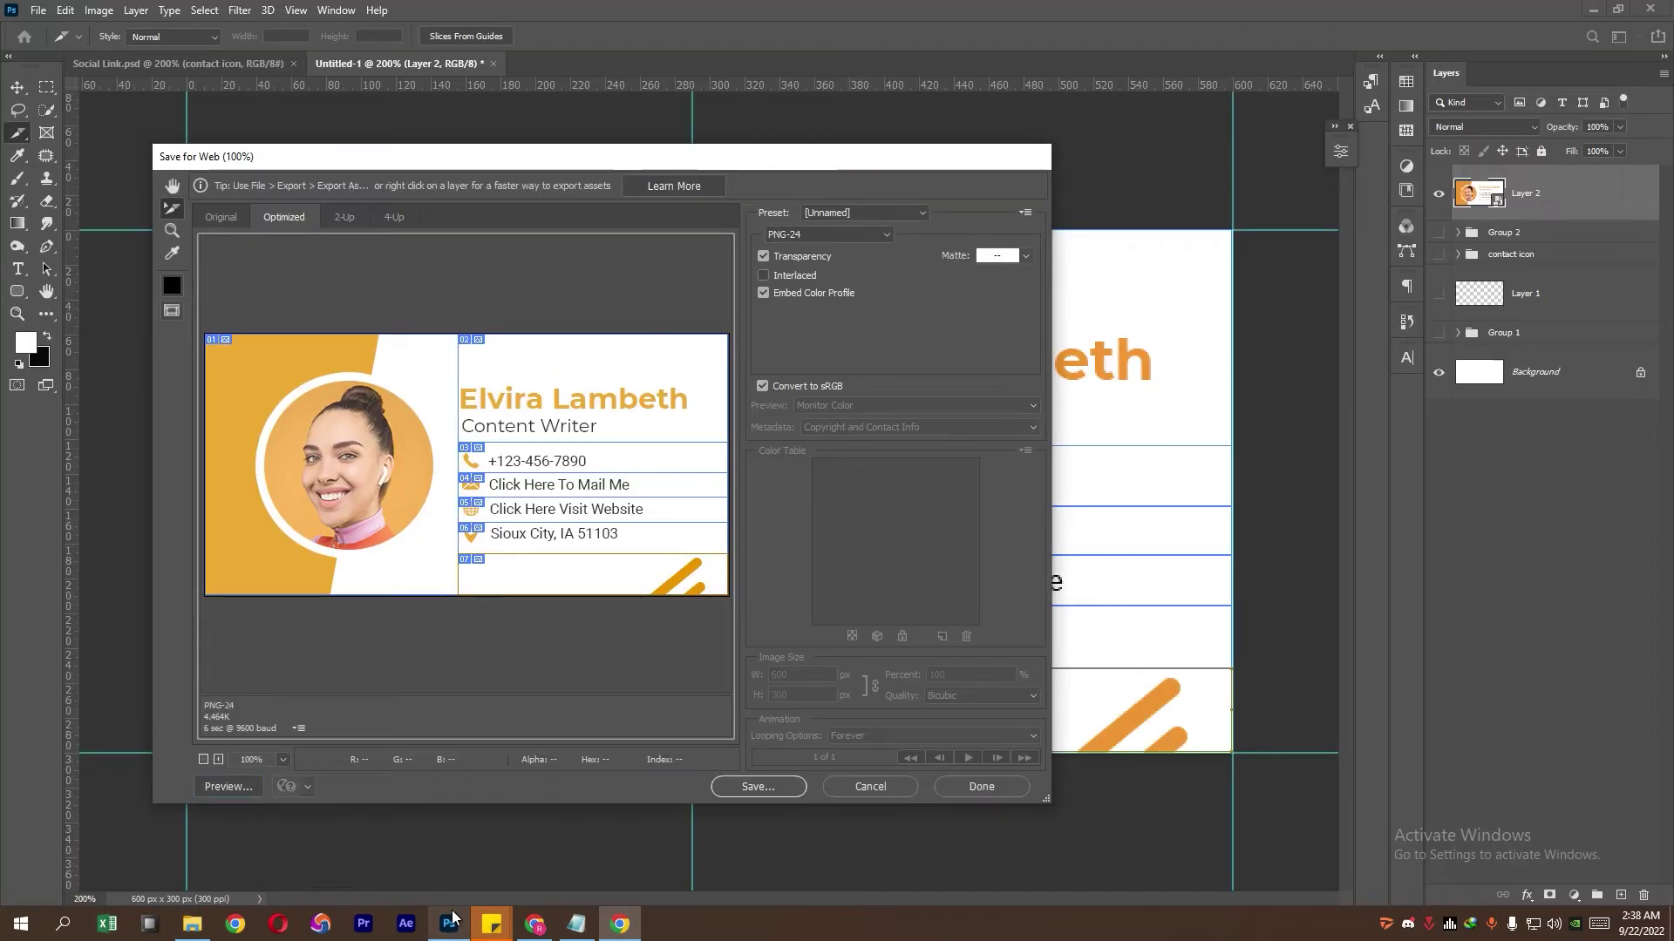
pyautogui.click(754, 788)
pyautogui.rightClick(429, 404)
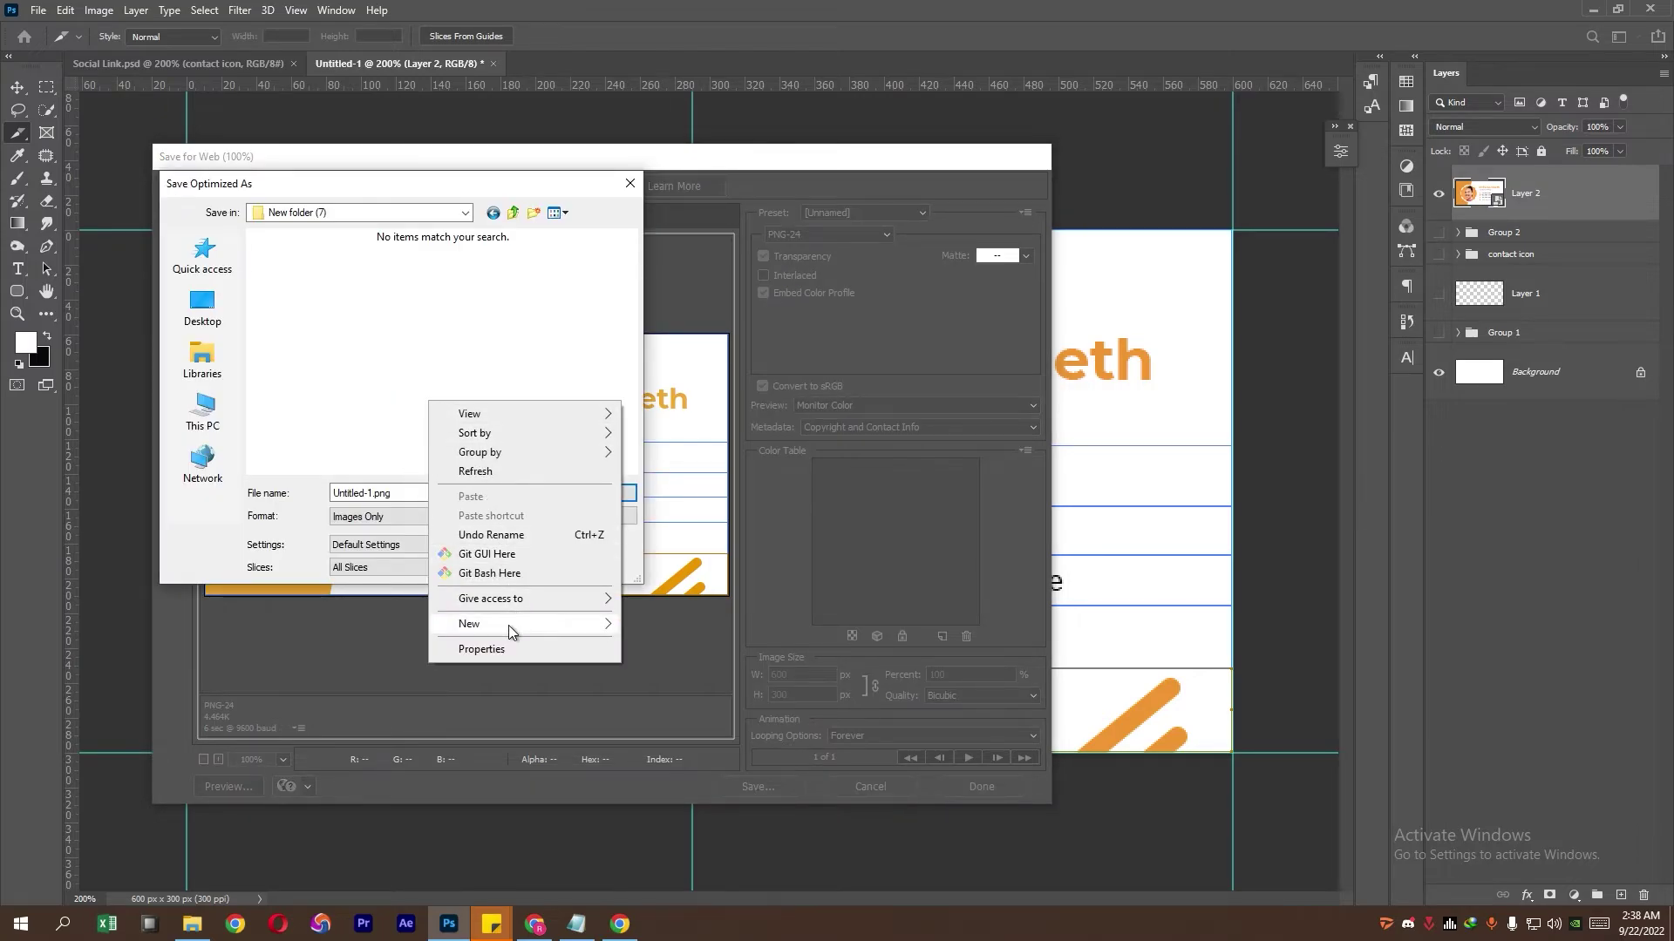
pyautogui.click(505, 462)
pyautogui.click(602, 490)
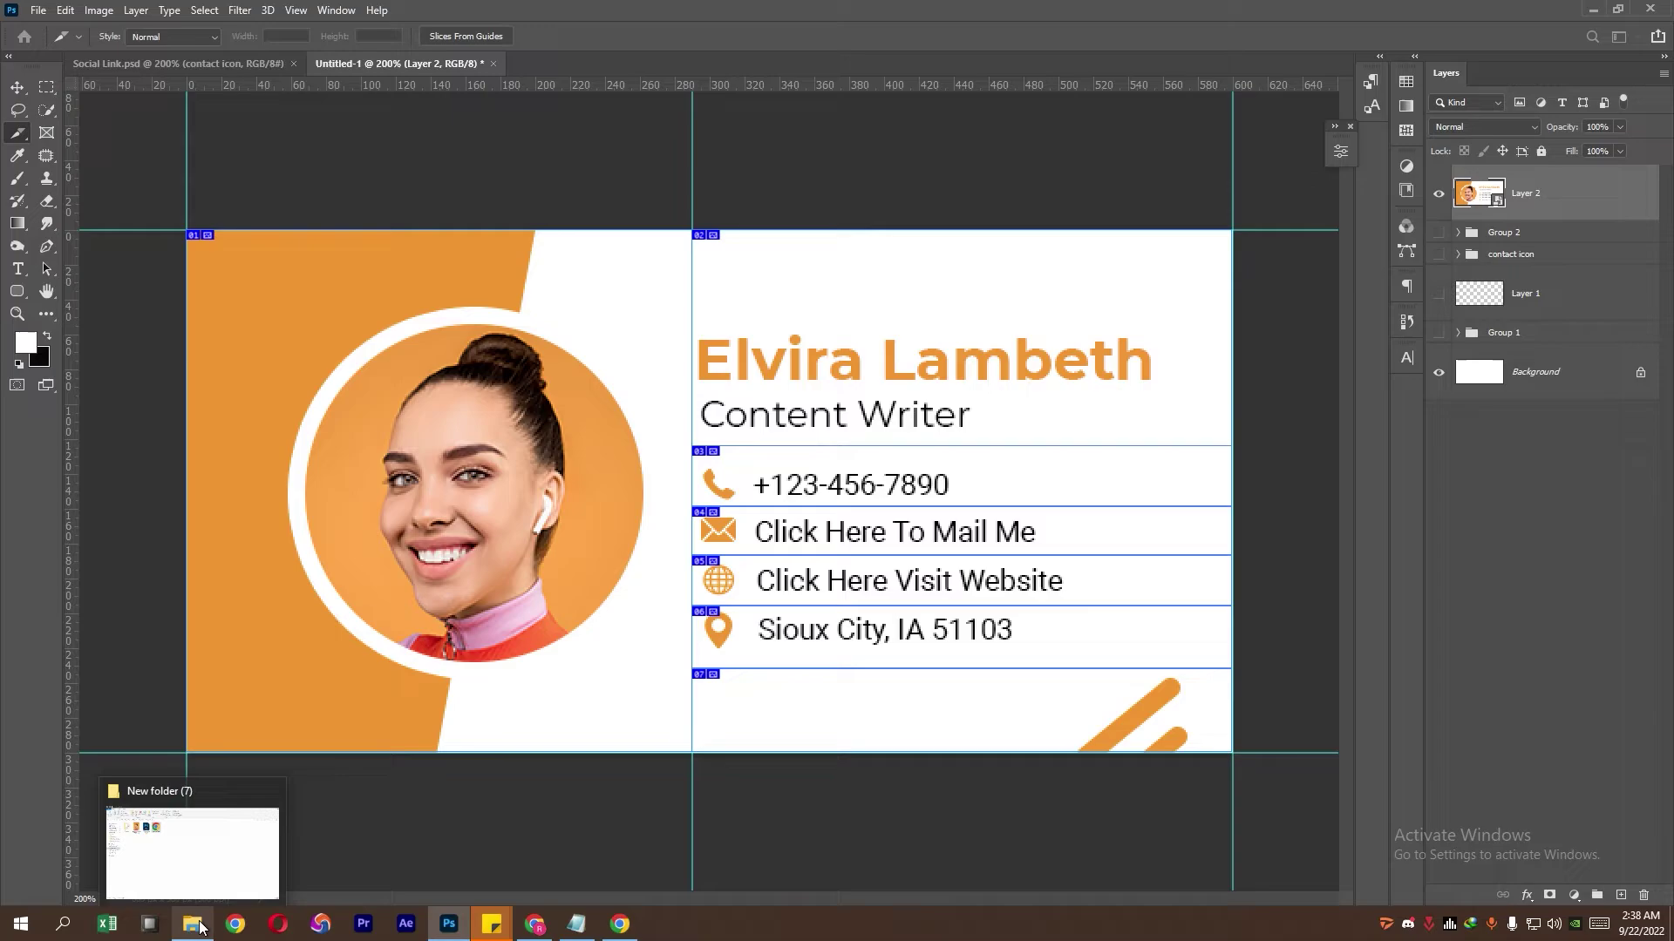
# Step: Drag all seven slice images from the images folder onto the Postimages upload page
pyautogui.click(199, 927)
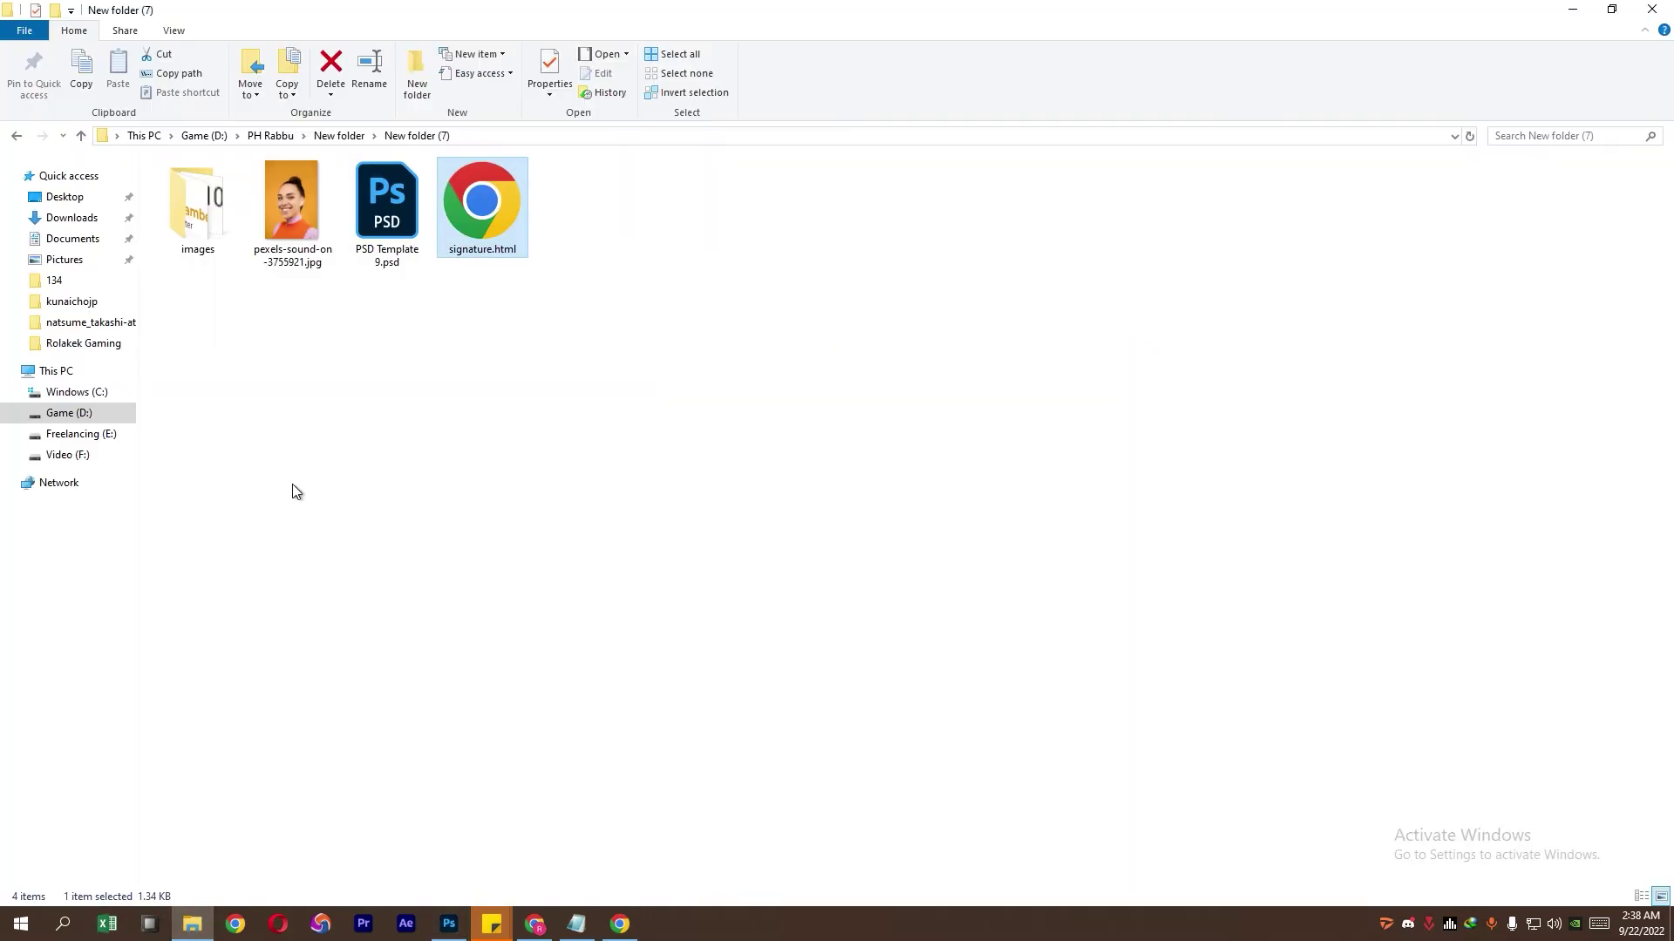
pyautogui.doubleClick(216, 219)
pyautogui.moveTo(203, 349); pyautogui.dragTo(915, 179)
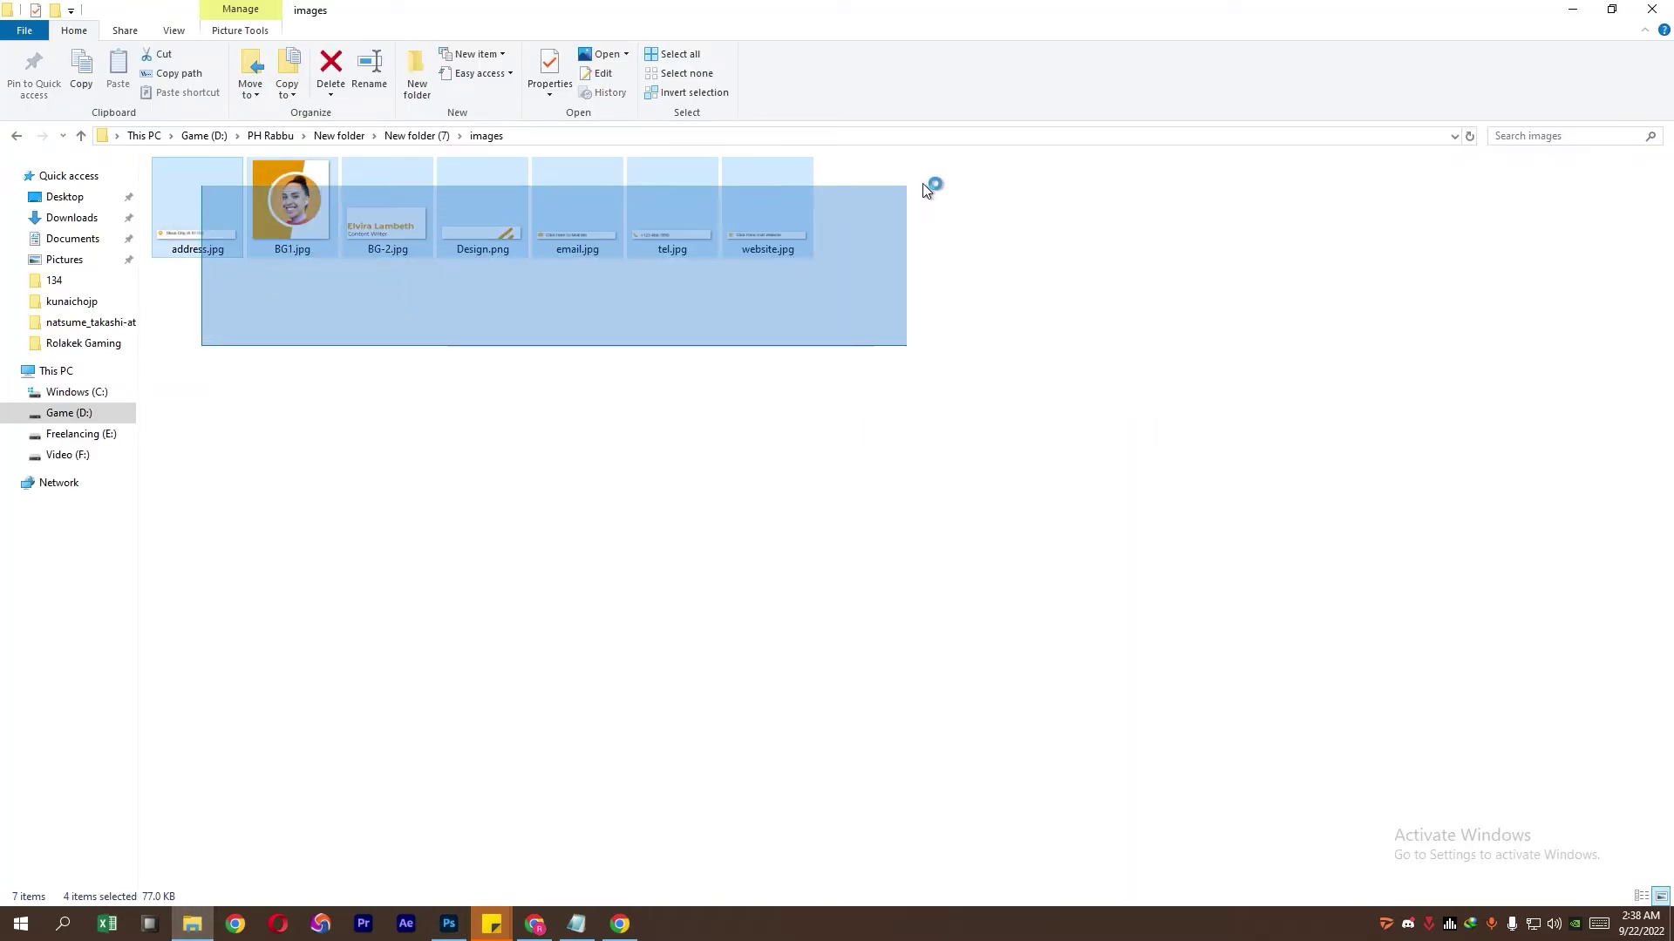
pyautogui.moveTo(249, 218)
pyautogui.mouseDown()
pyautogui.moveTo(449, 917)
pyautogui.moveTo(708, 612)
pyautogui.moveTo(778, 426)
pyautogui.mouseUp()
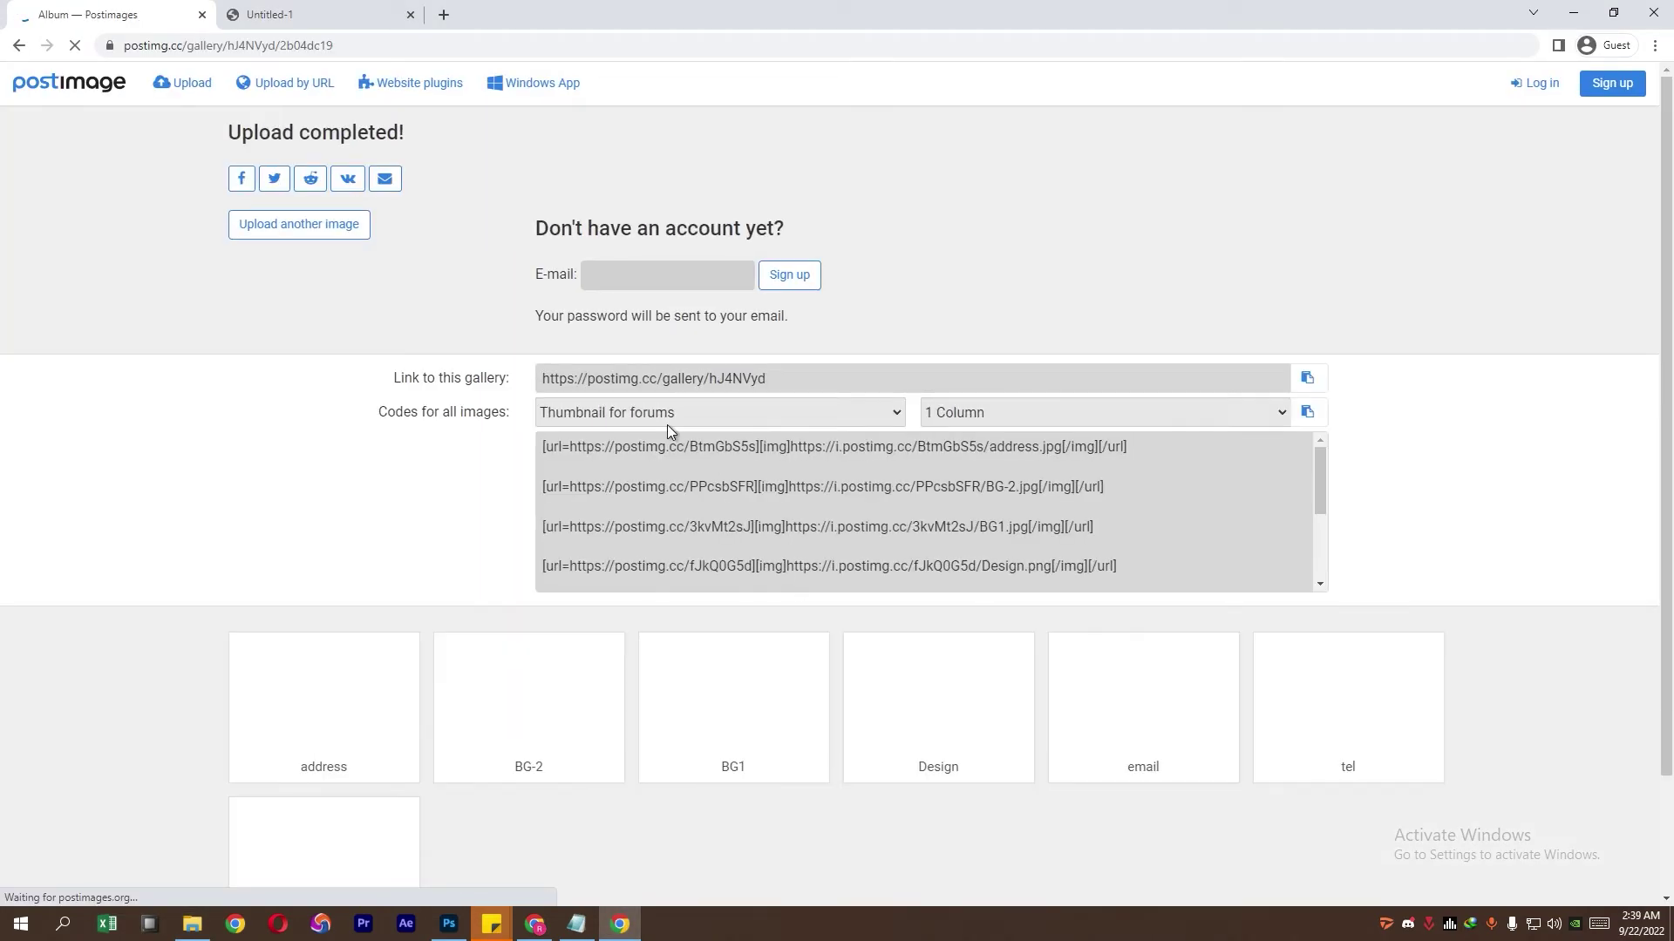
# Step: Switch the Postimages codes to direct links and copy the address.jpg link
pyautogui.click(664, 416)
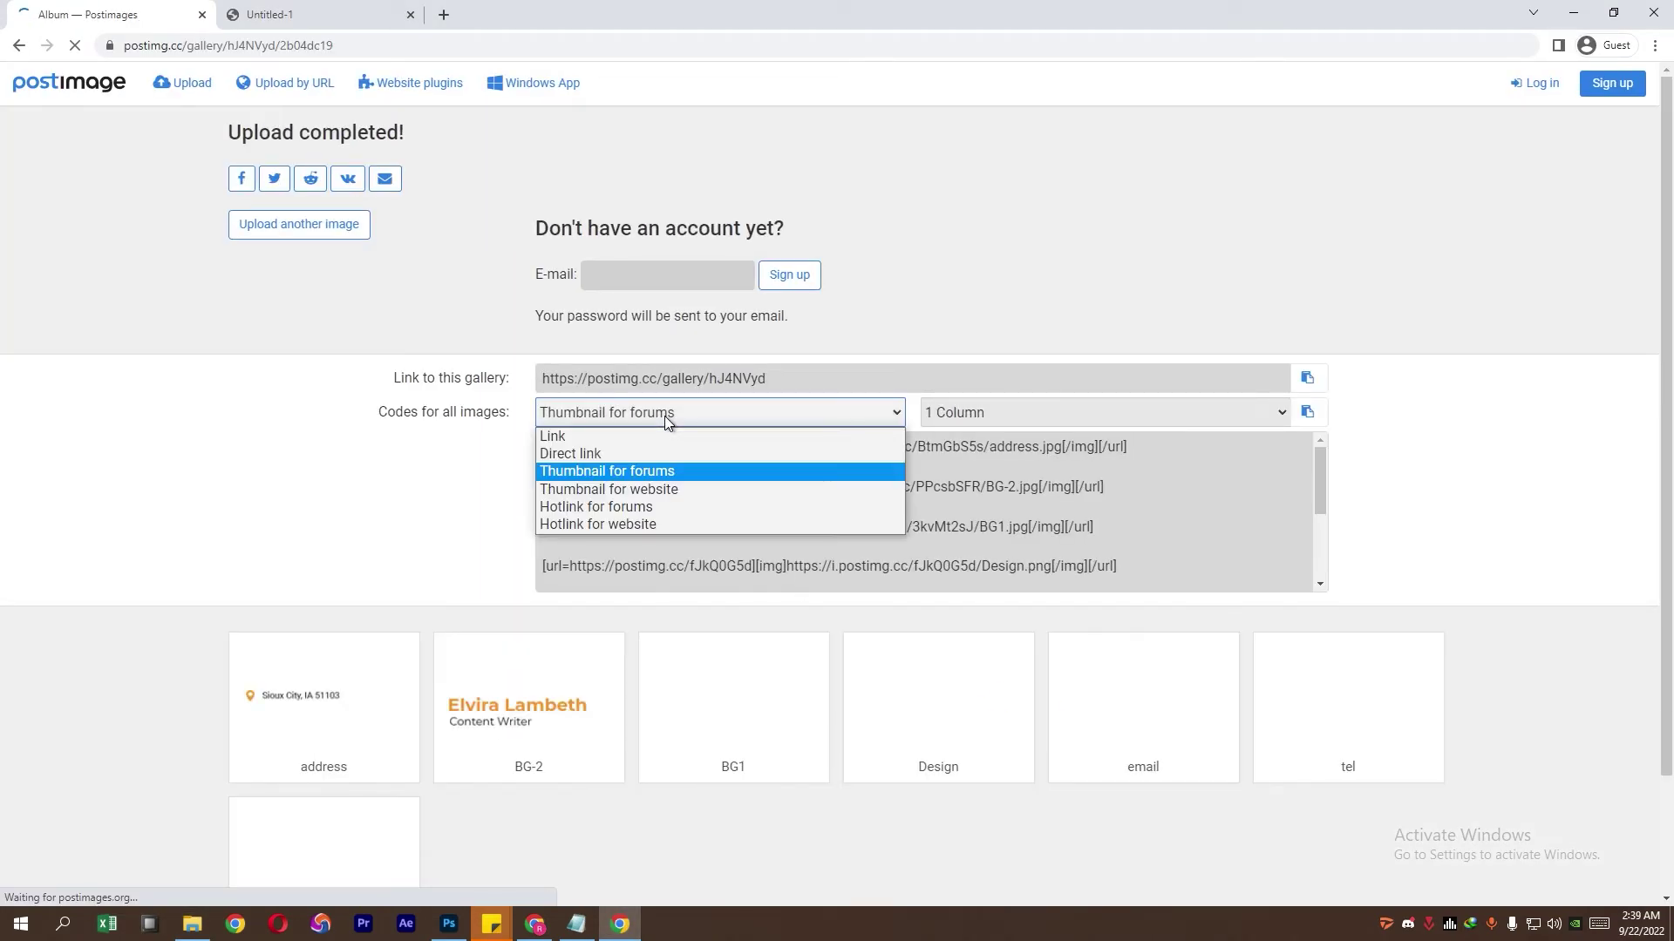
pyautogui.click(679, 449)
pyautogui.click(739, 446)
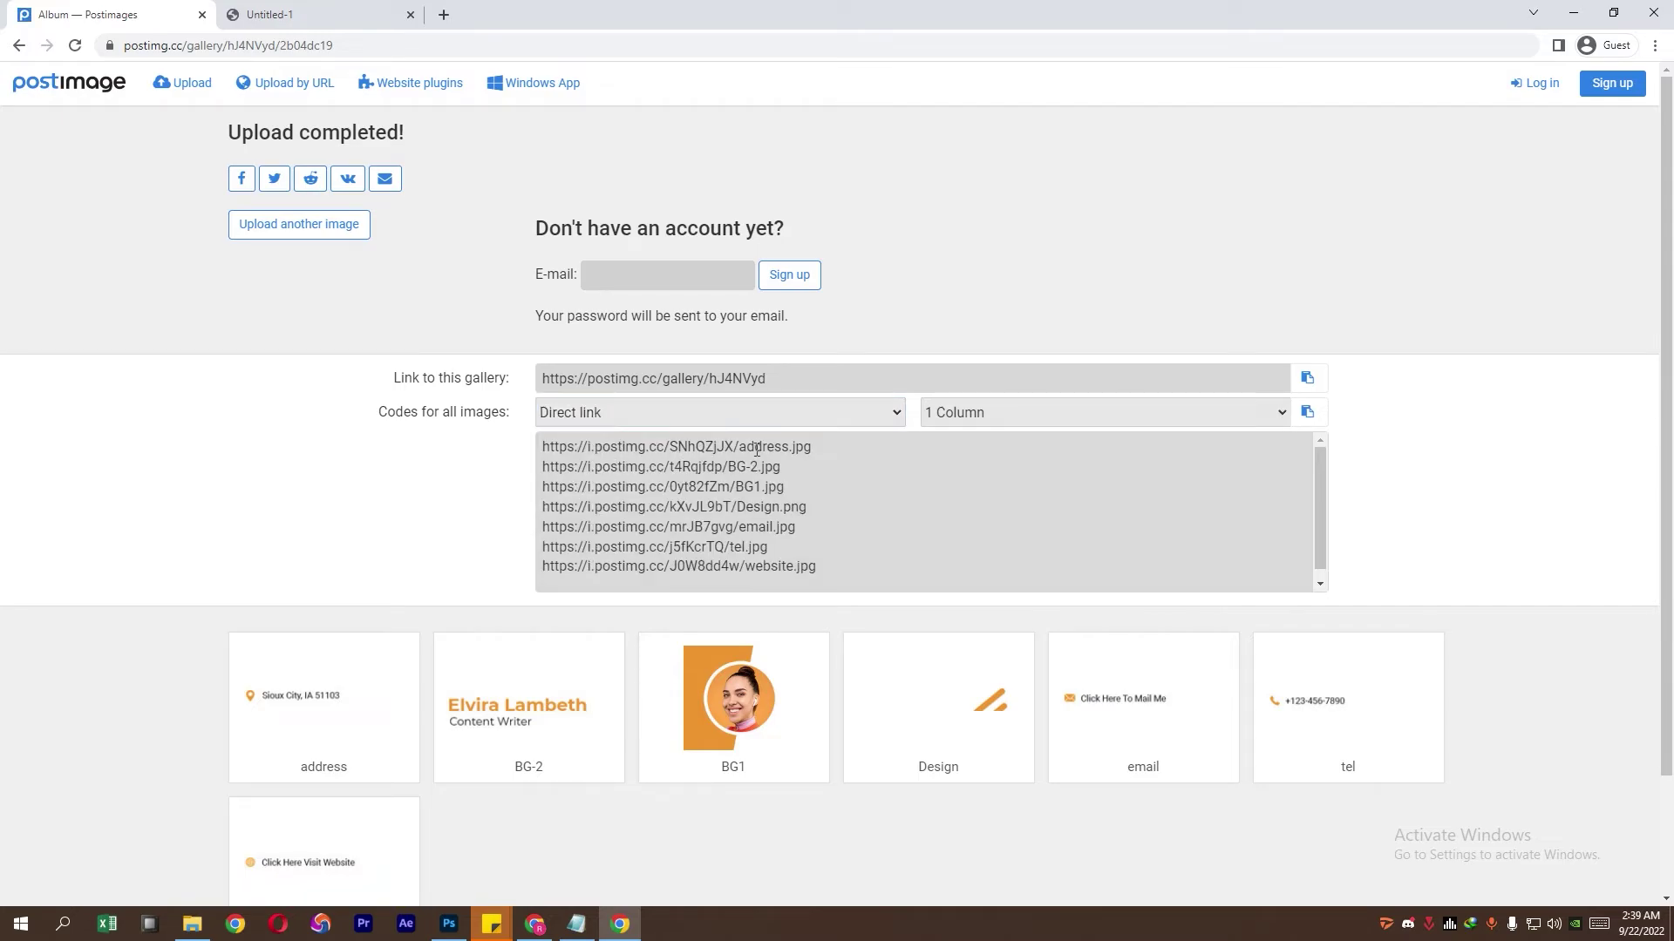
pyautogui.moveTo(829, 445); pyautogui.dragTo(541, 447)
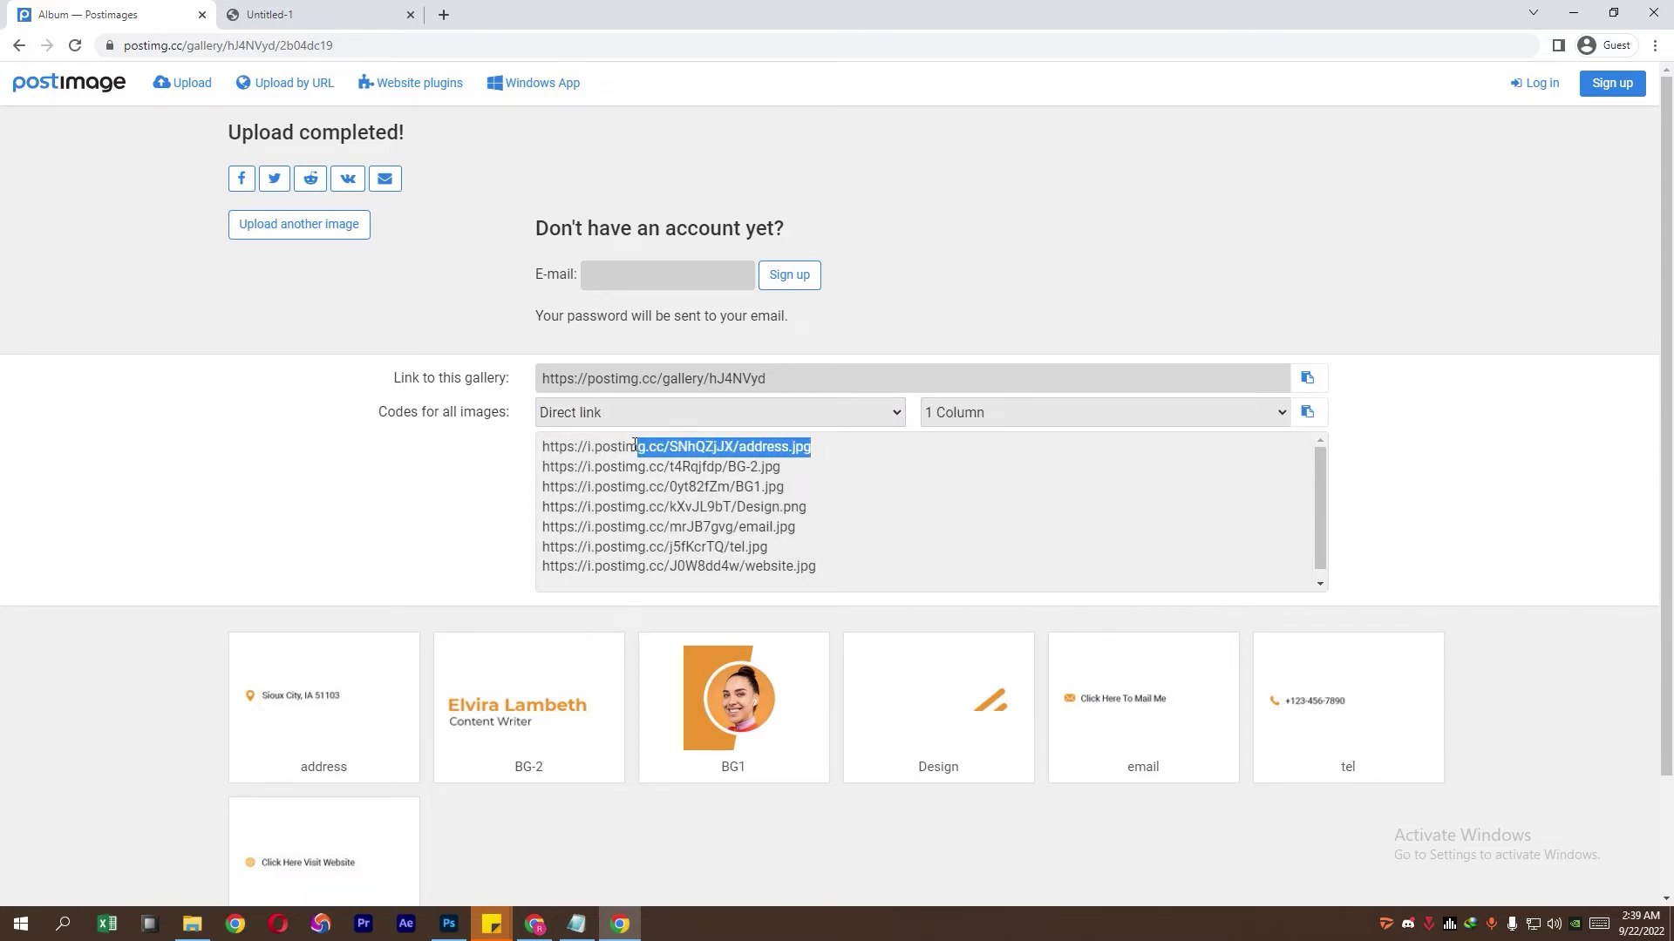
pyautogui.rightClick(542, 446)
pyautogui.click(609, 467)
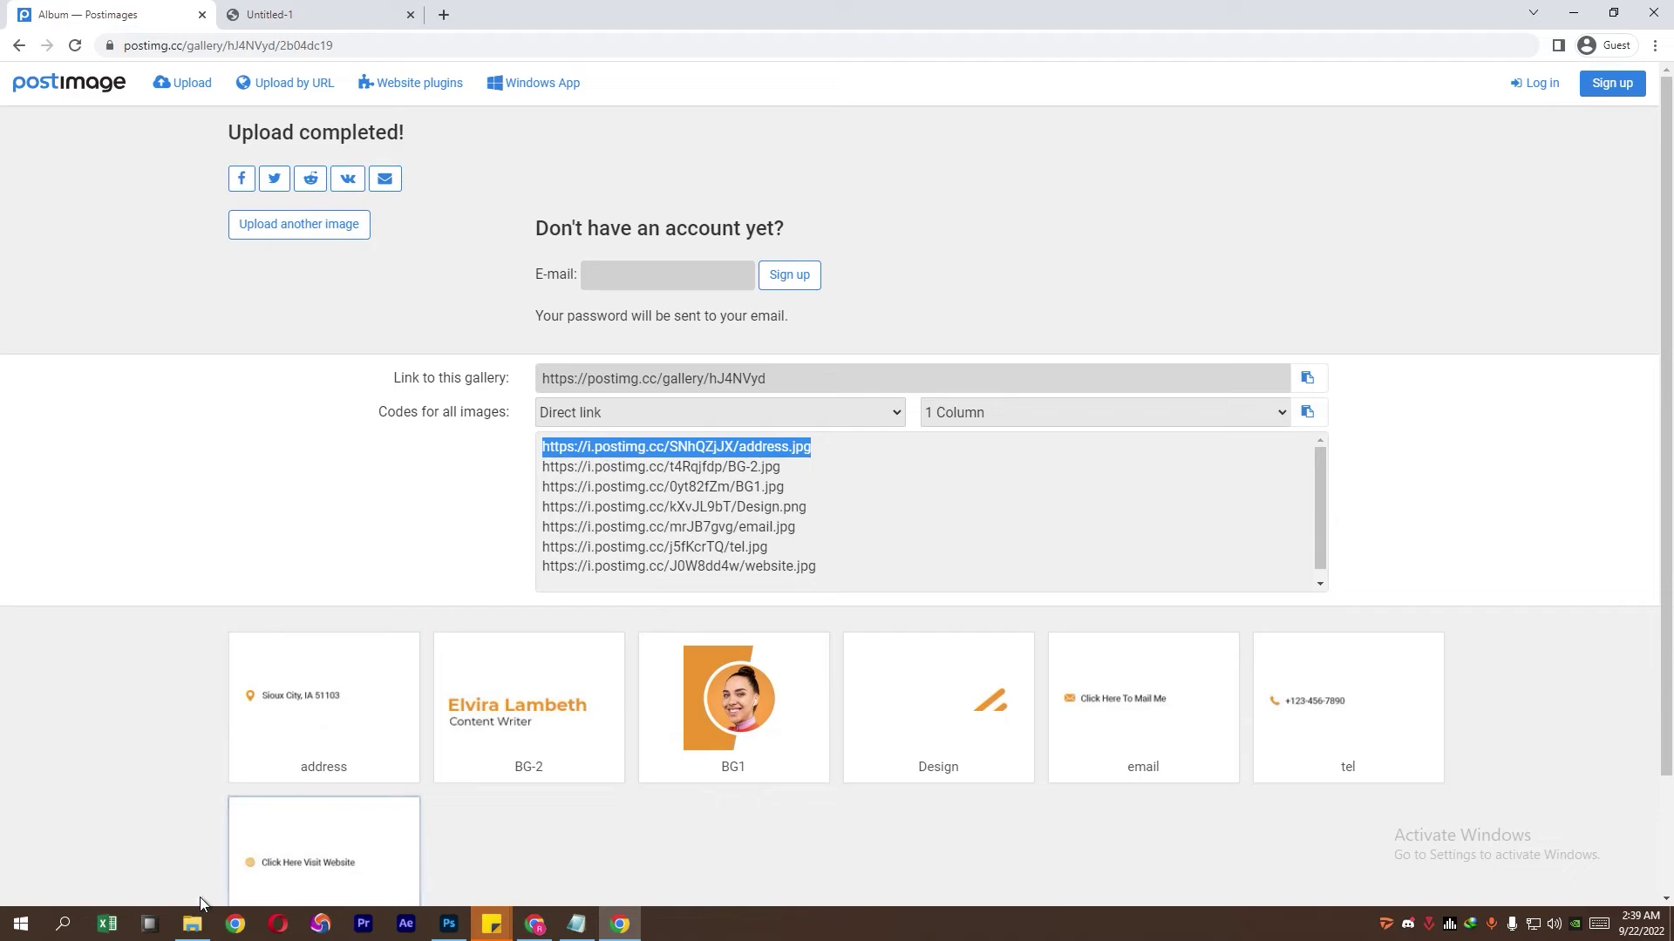
# Step: Open signature.html from the New folder (7) export folder in a maximised Notepad
pyautogui.hotkey('alt', 'Tab')
pyautogui.click(408, 288)
pyautogui.click(420, 137)
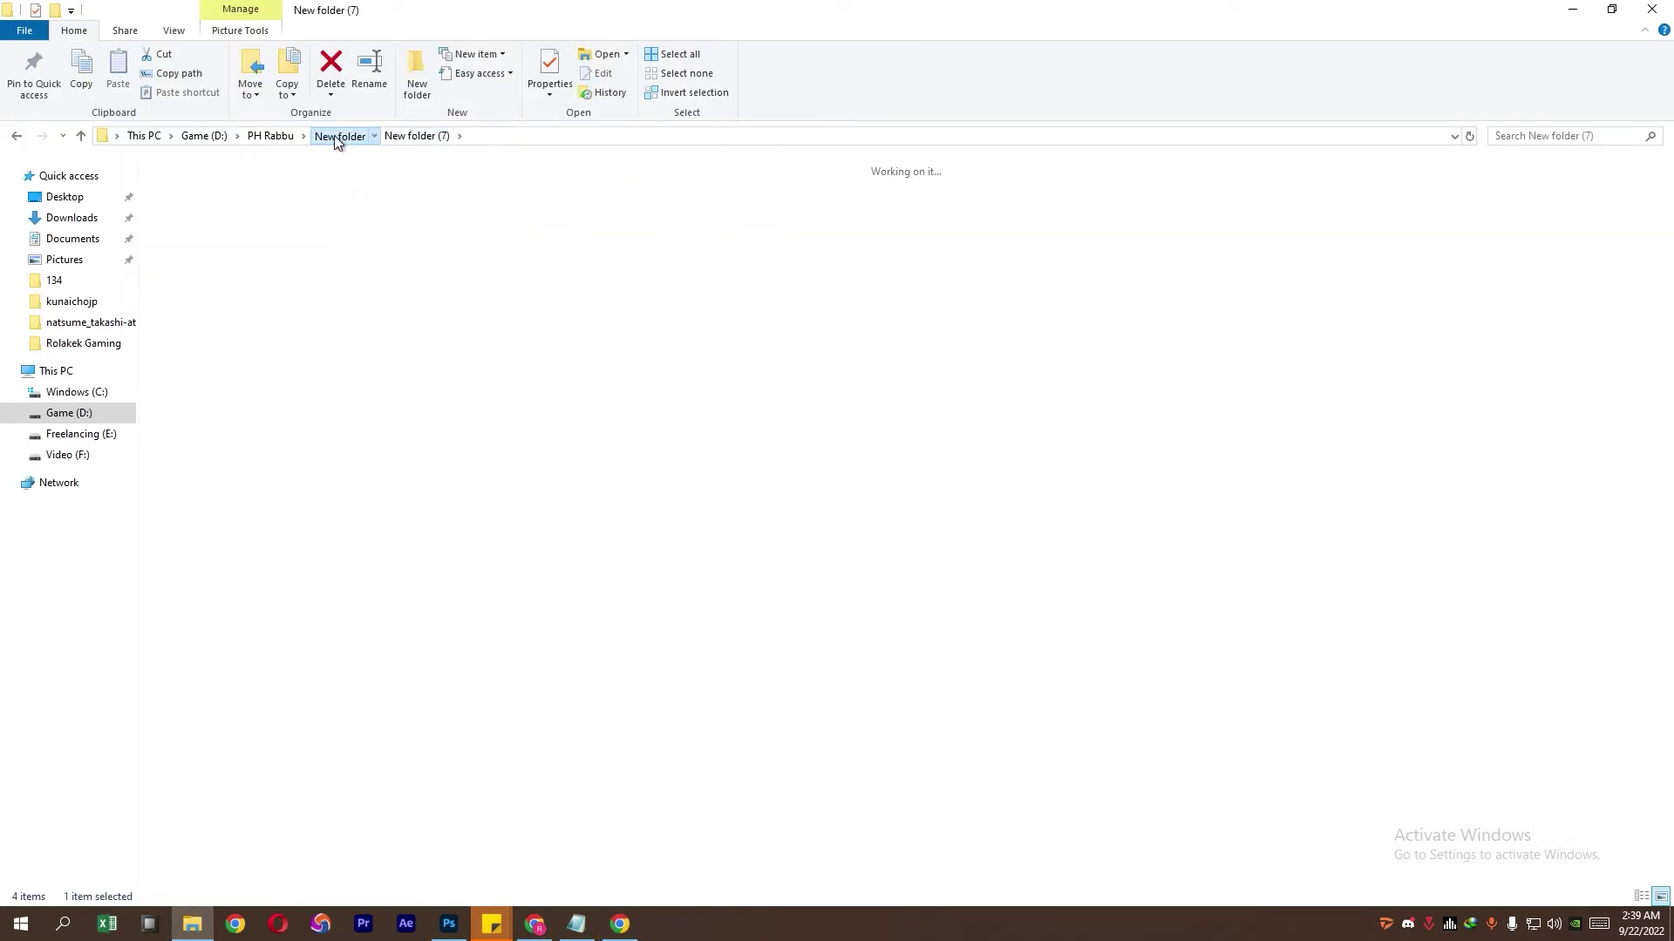
pyautogui.click(336, 135)
pyautogui.doubleClick(1318, 220)
pyautogui.rightClick(441, 211)
pyautogui.moveTo(495, 359)
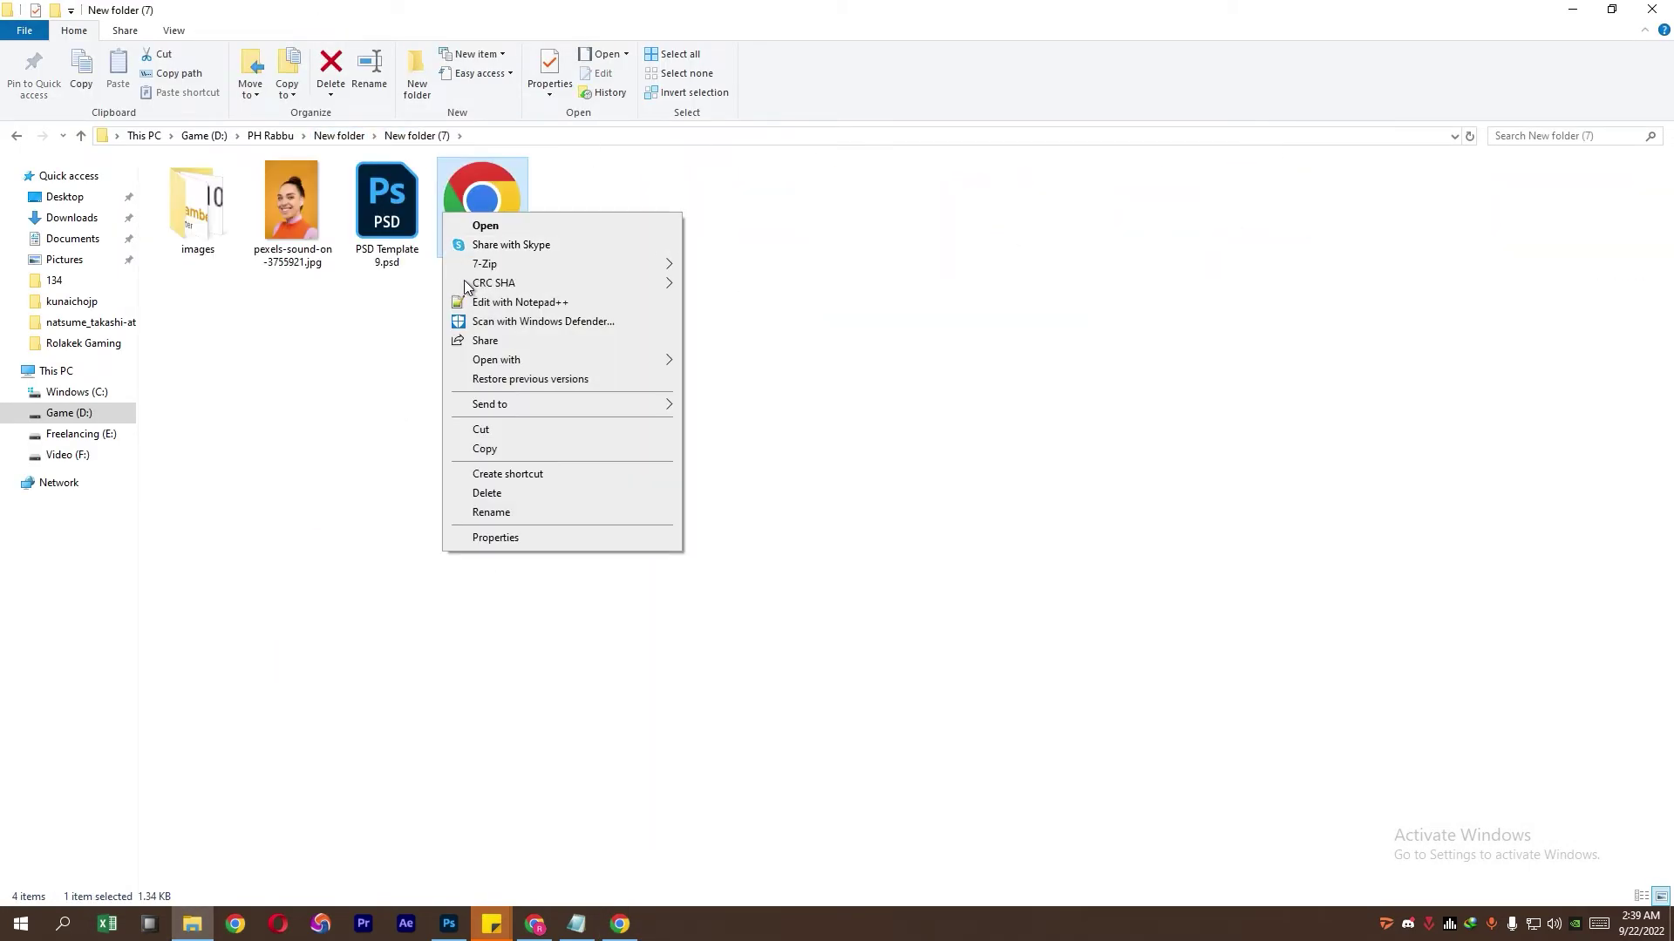
pyautogui.click(759, 438)
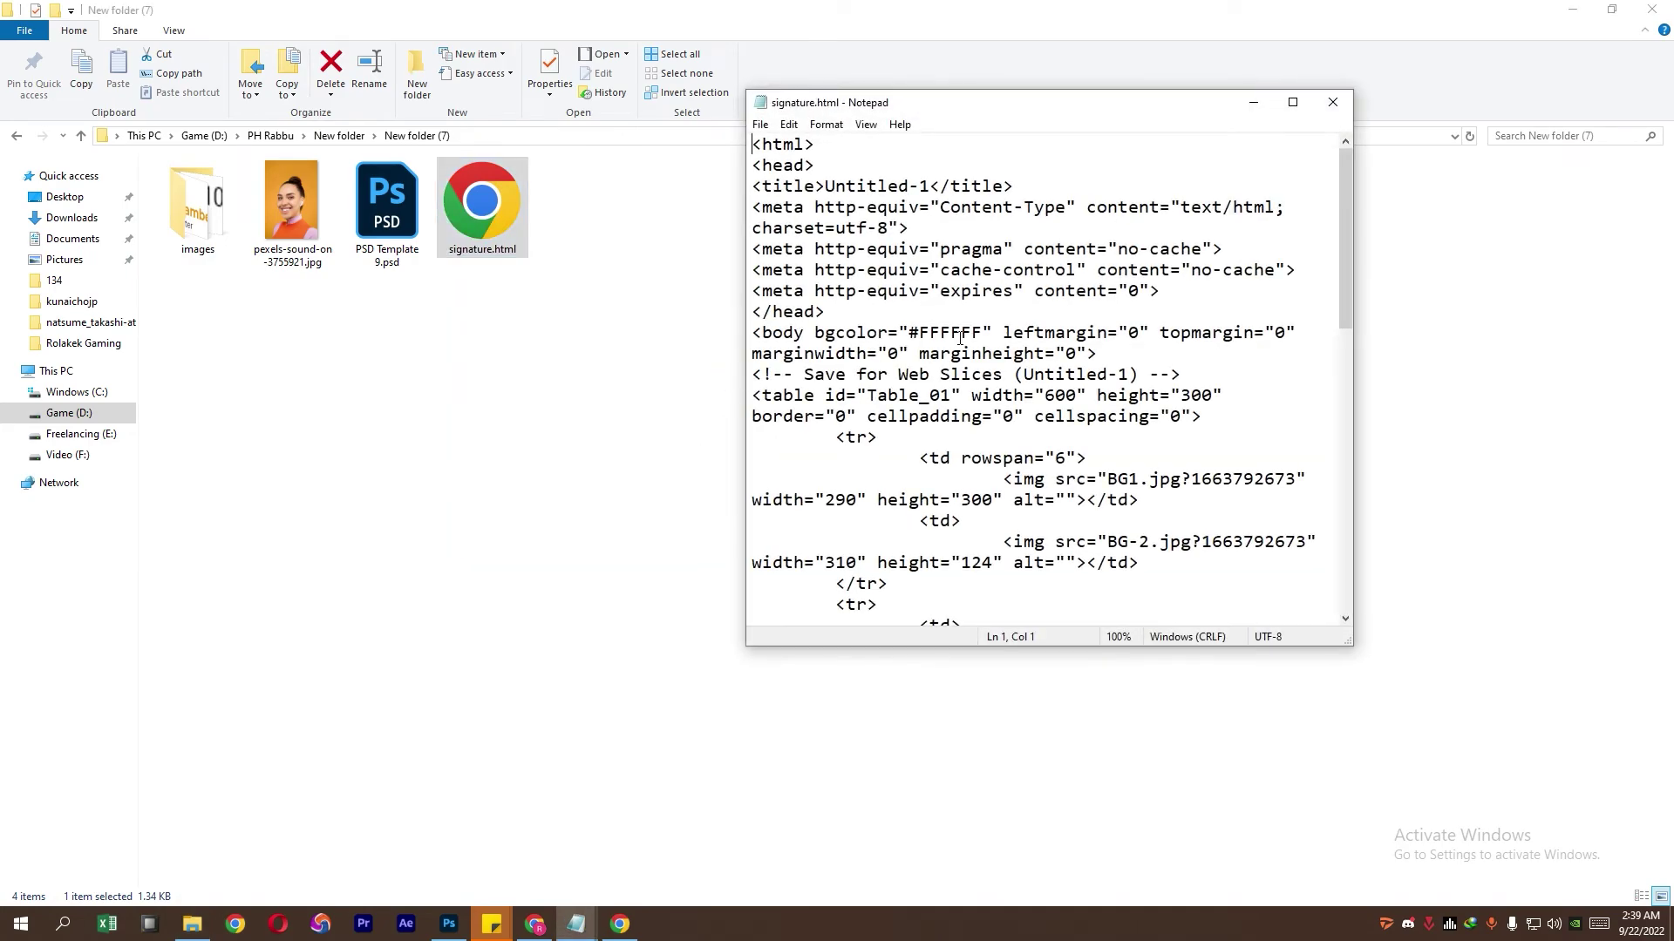
pyautogui.click(1278, 101)
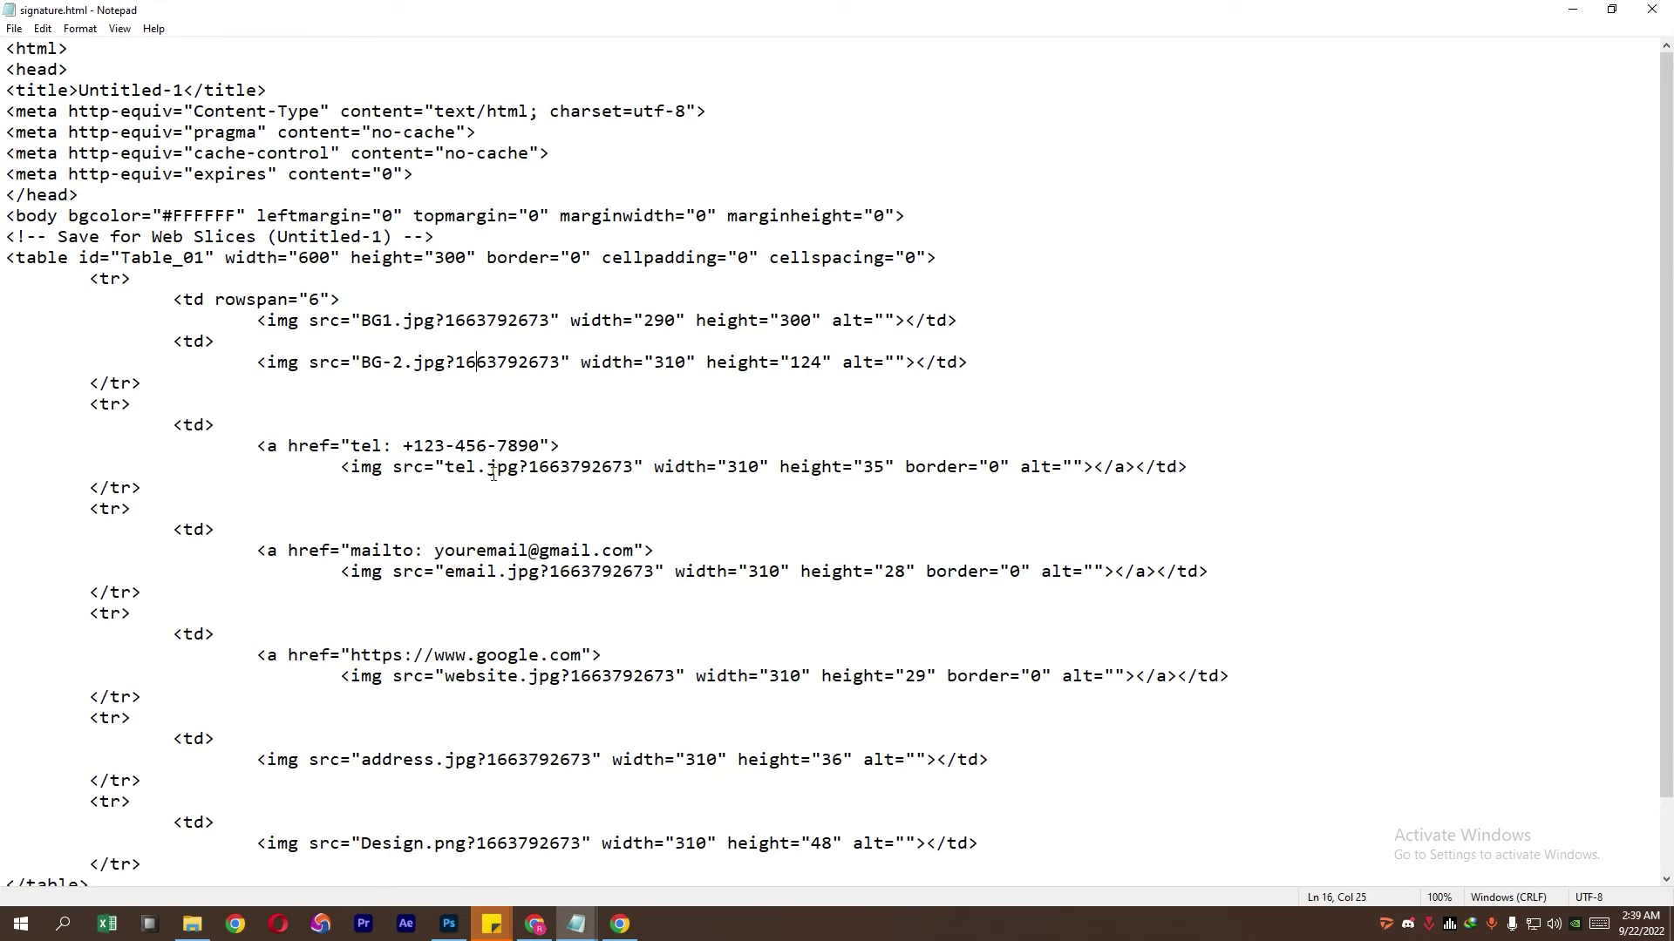
# Step: Replace the address.jpg source in signature.html with its hosted Postimages link
pyautogui.scroll(-2, 532, 643)
pyautogui.scroll(2, 538, 677)
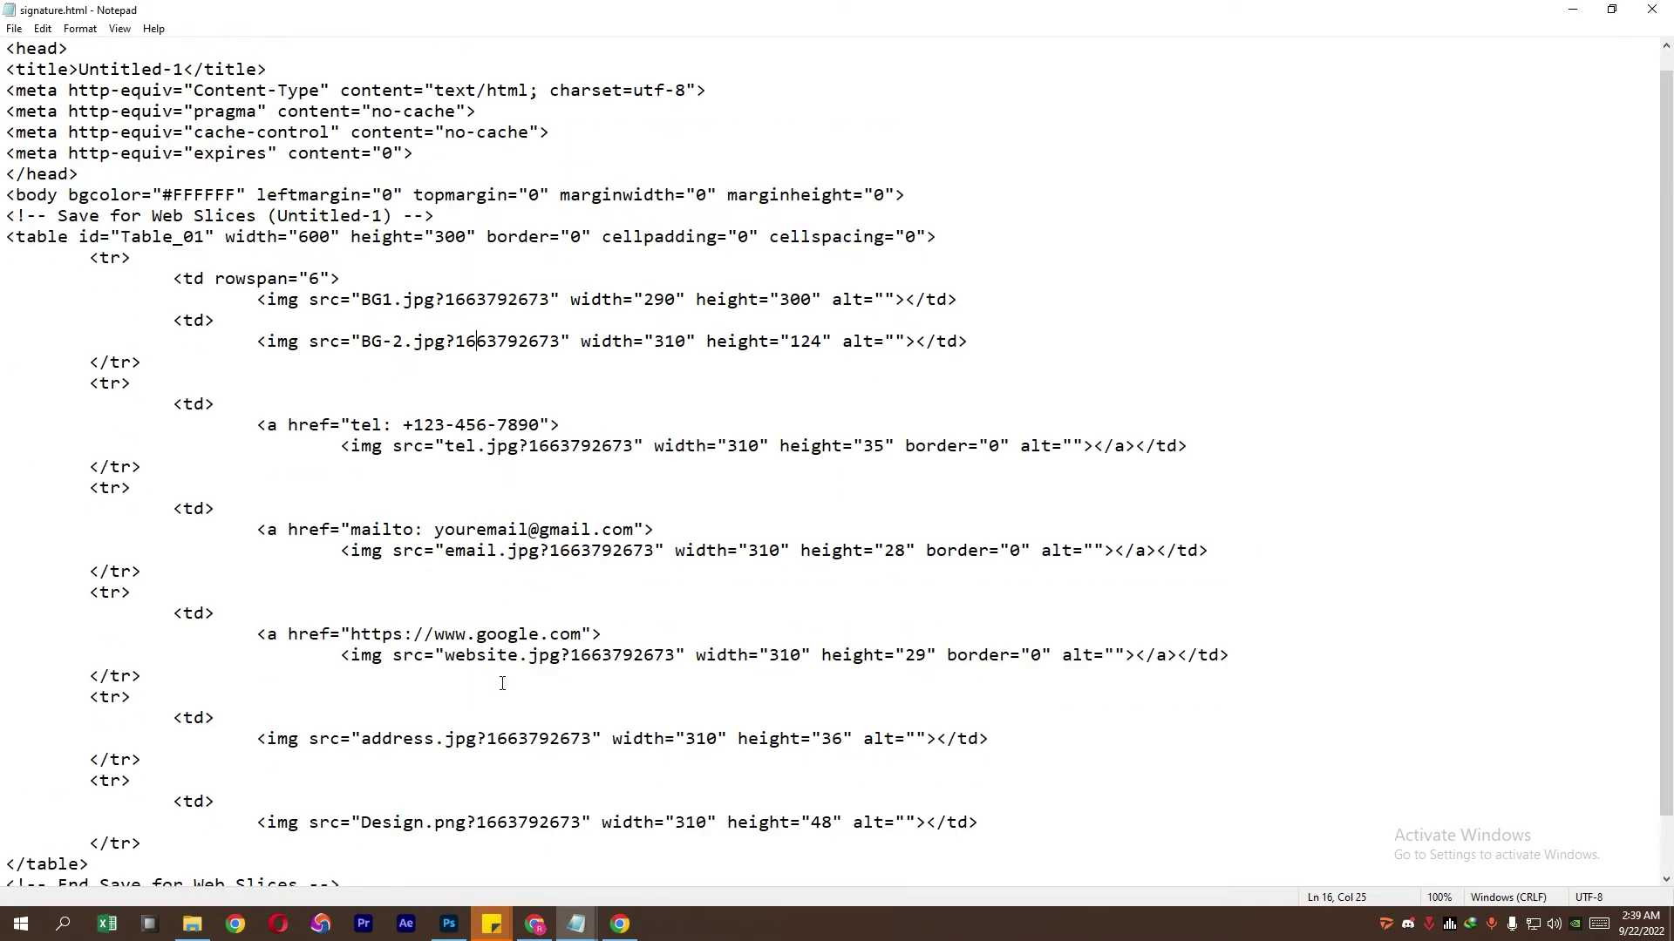
pyautogui.moveTo(362, 767); pyautogui.dragTo(575, 752)
pyautogui.click(362, 767)
pyautogui.press('BackSpace')
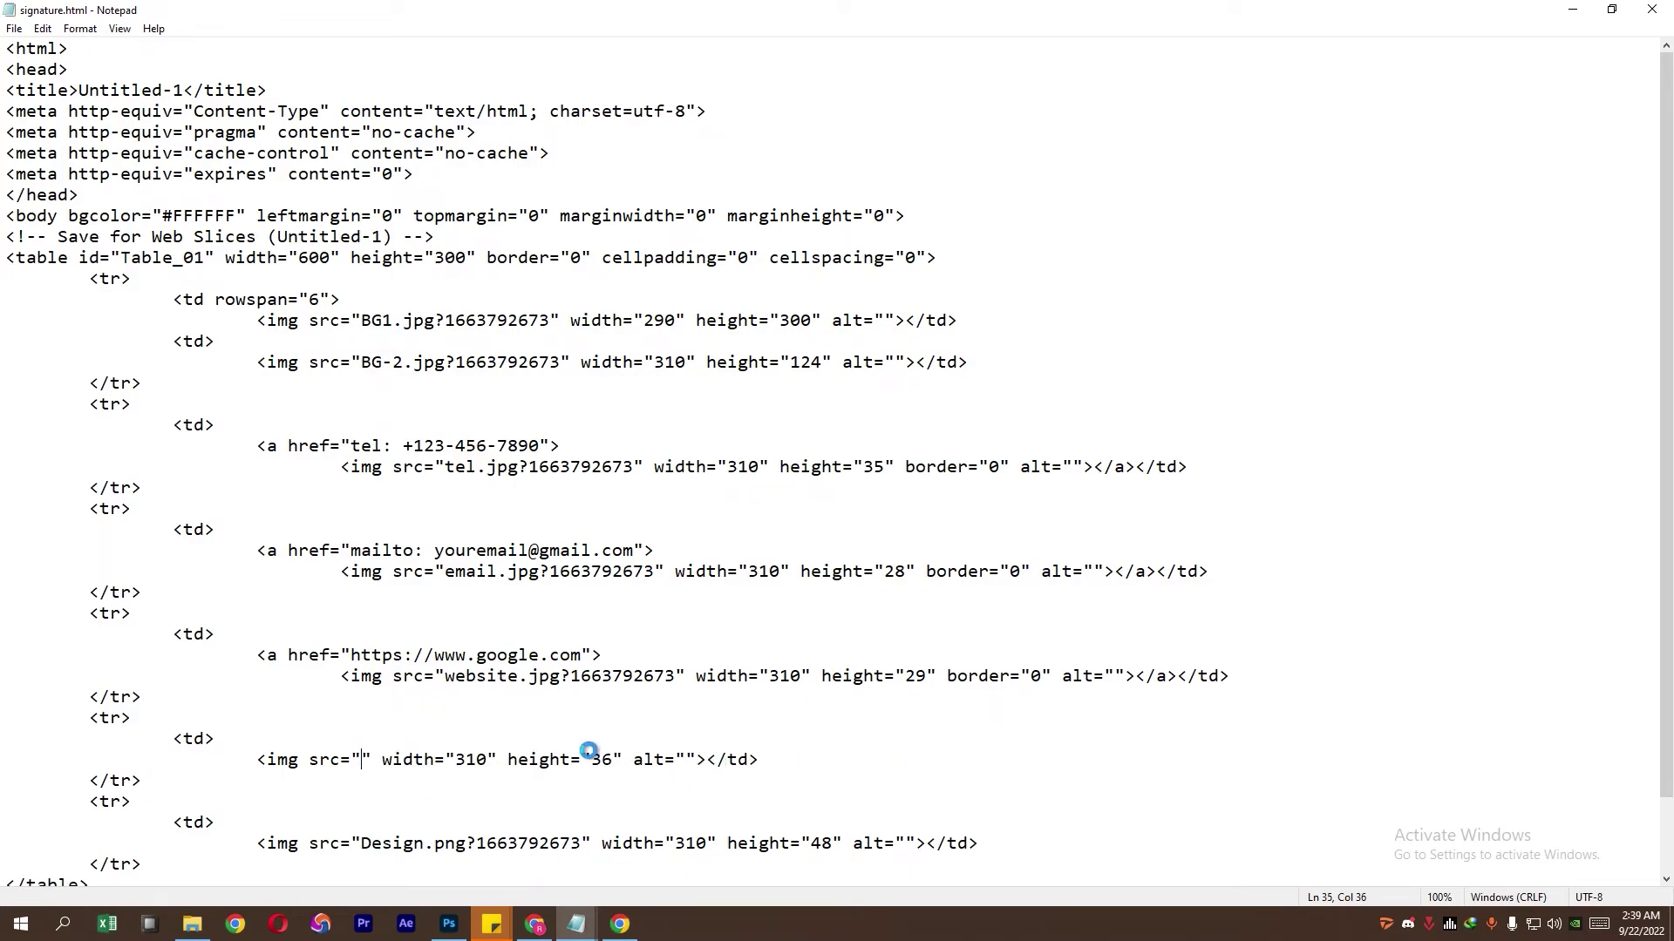
pyautogui.write('https://i.postimg.cc/SNhQZjJX/address.jpg')
# Step: Copy the BG-2.jpg direct link from Postimages and paste it over the old BG-2.jpg source
pyautogui.click(605, 914)
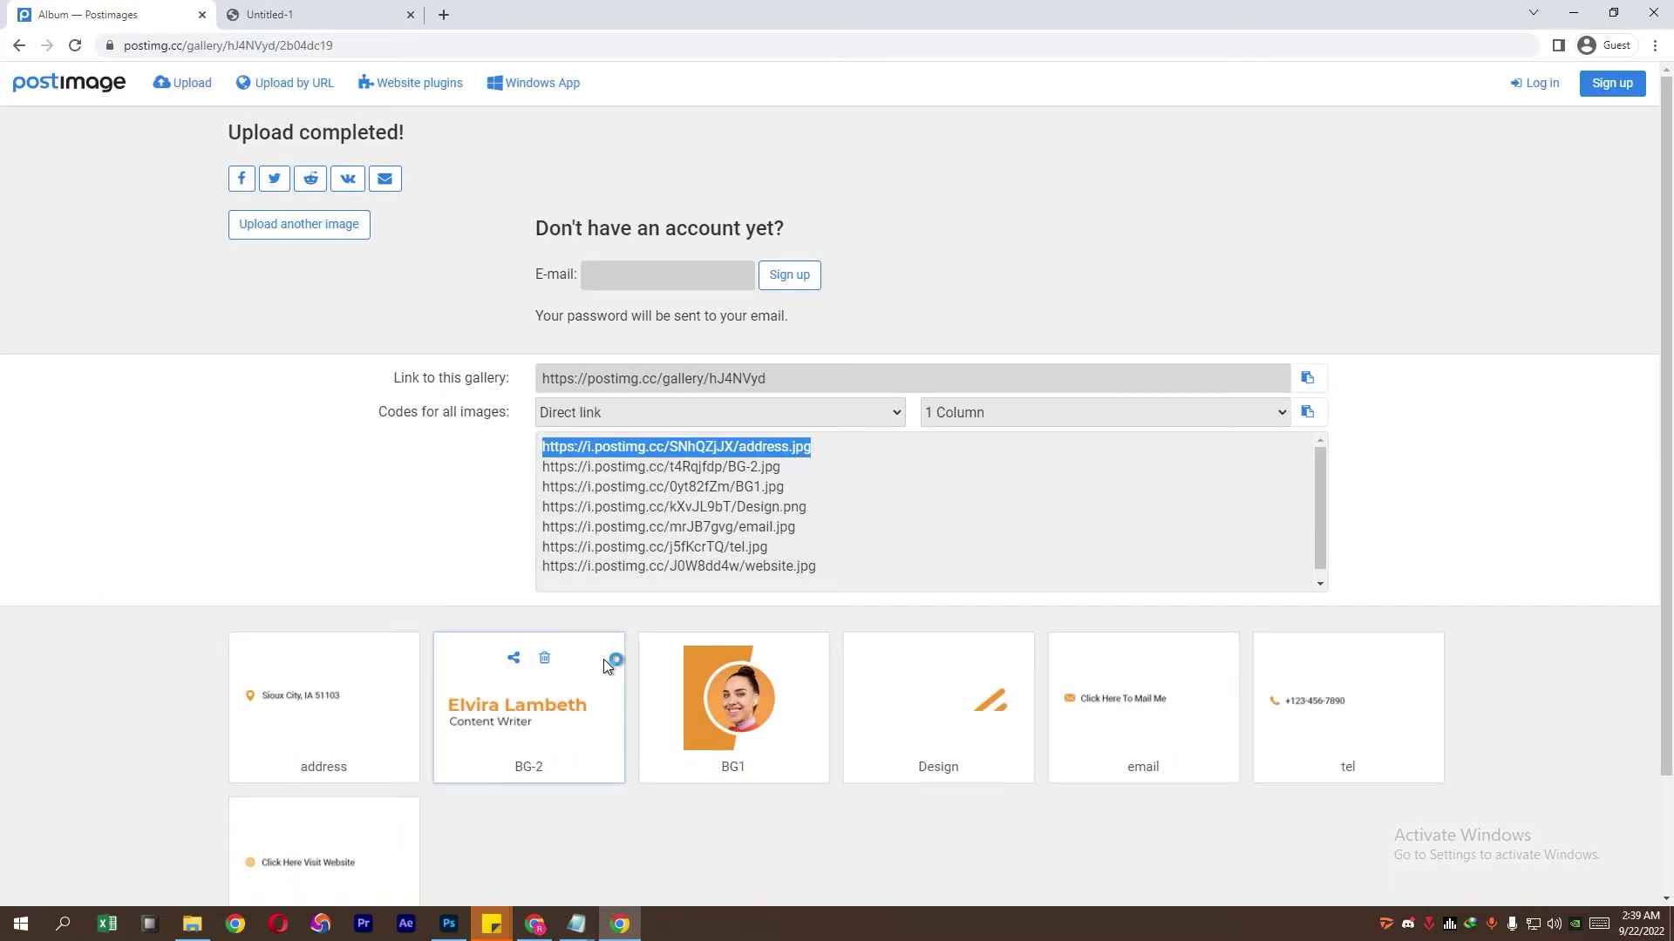
pyautogui.moveTo(728, 467); pyautogui.dragTo(555, 465)
pyautogui.rightClick(553, 466)
pyautogui.click(576, 475)
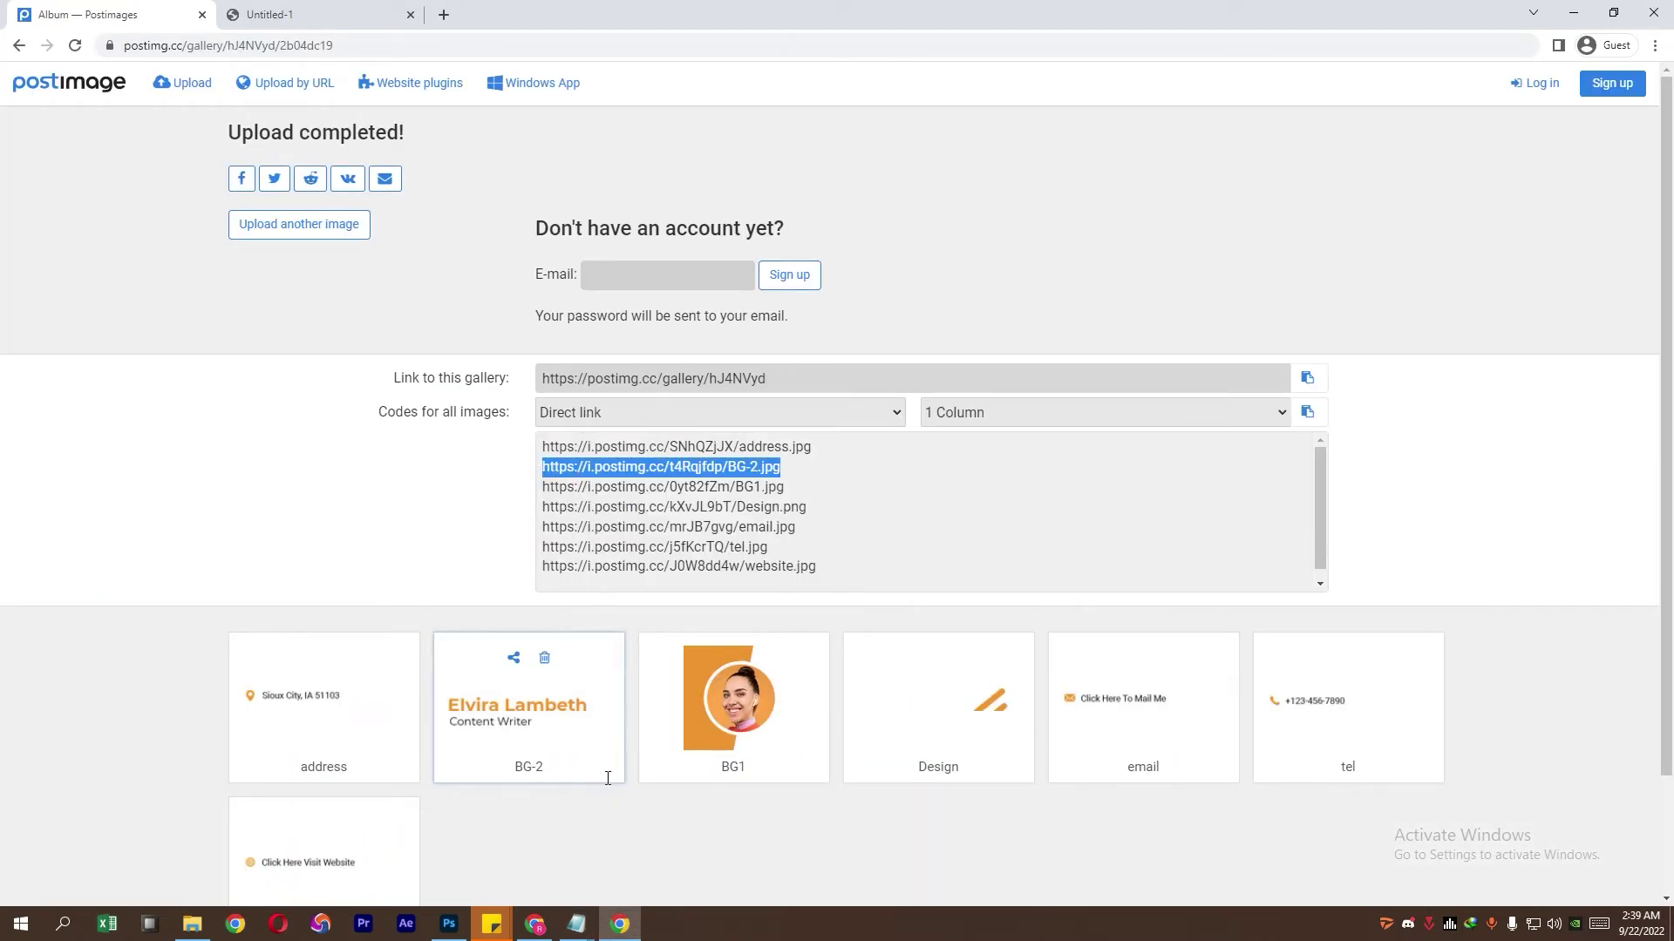
pyautogui.click(646, 860)
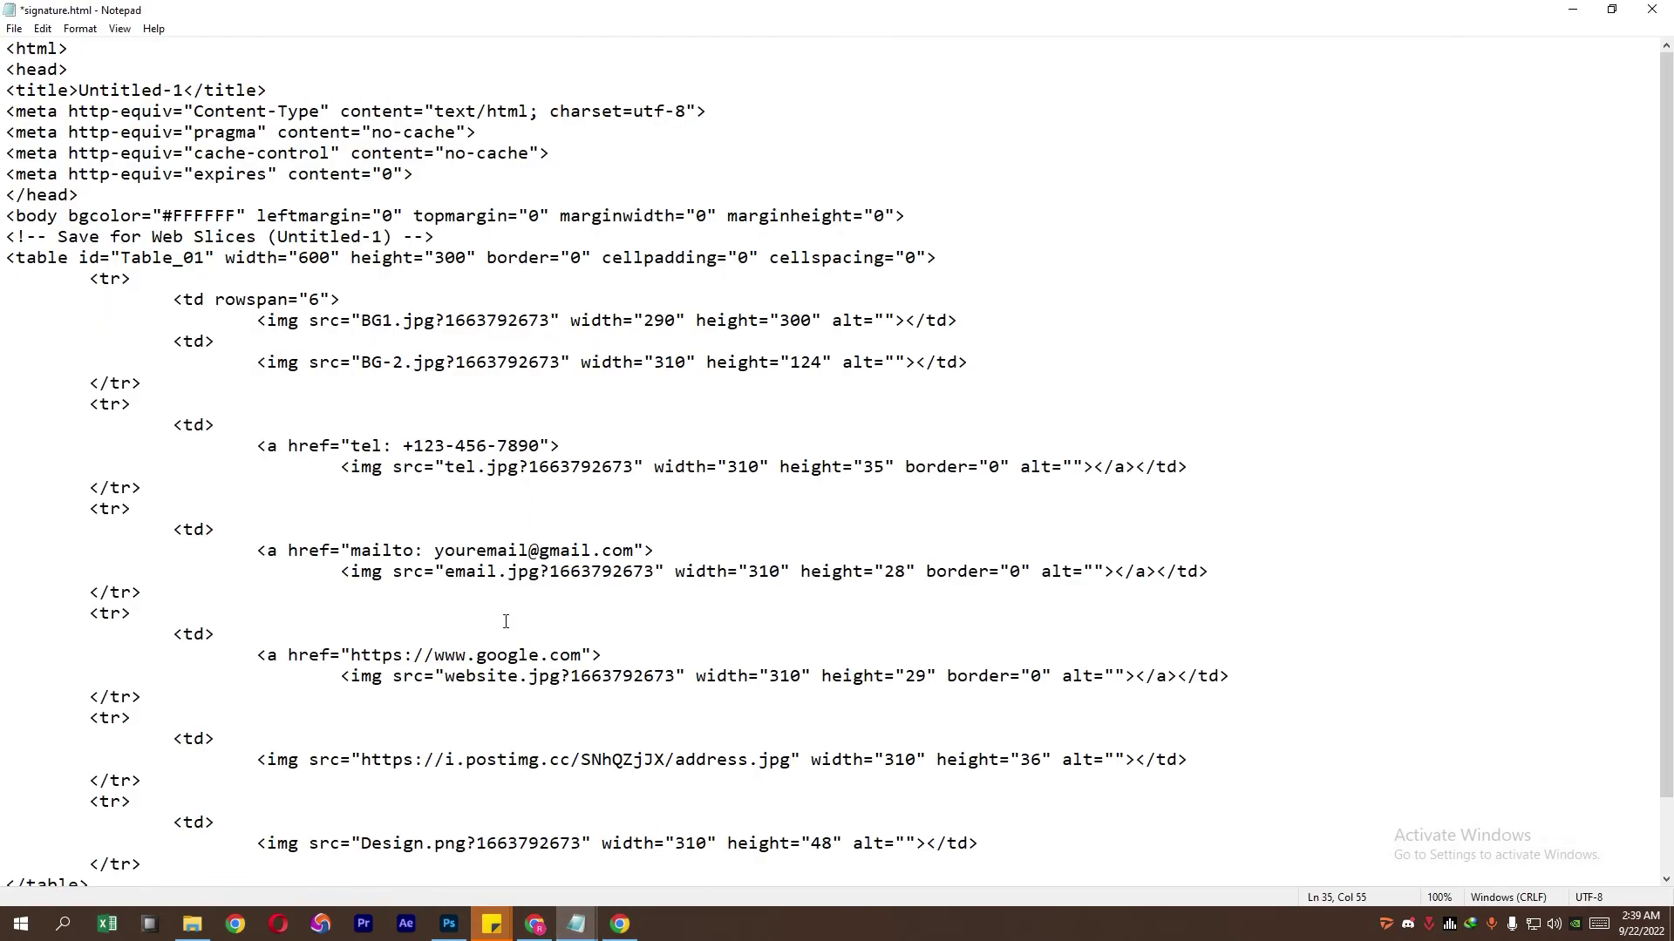
pyautogui.scroll(-2, 505, 622)
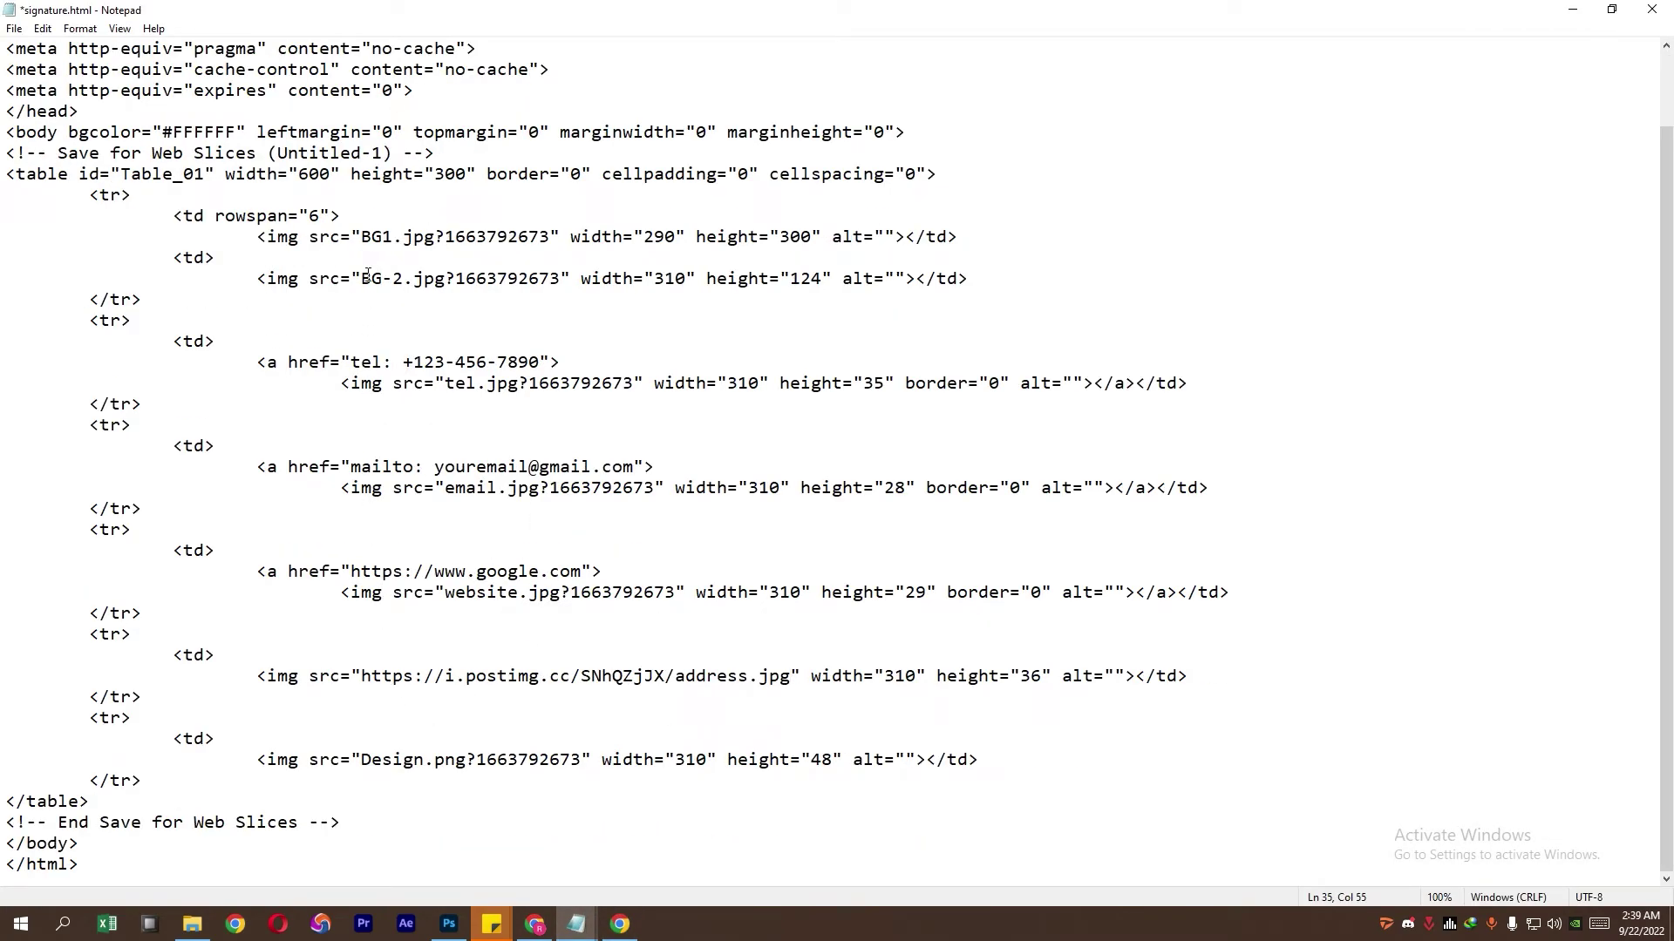
pyautogui.moveTo(367, 277); pyautogui.dragTo(559, 279)
pyautogui.press('BackSpace')
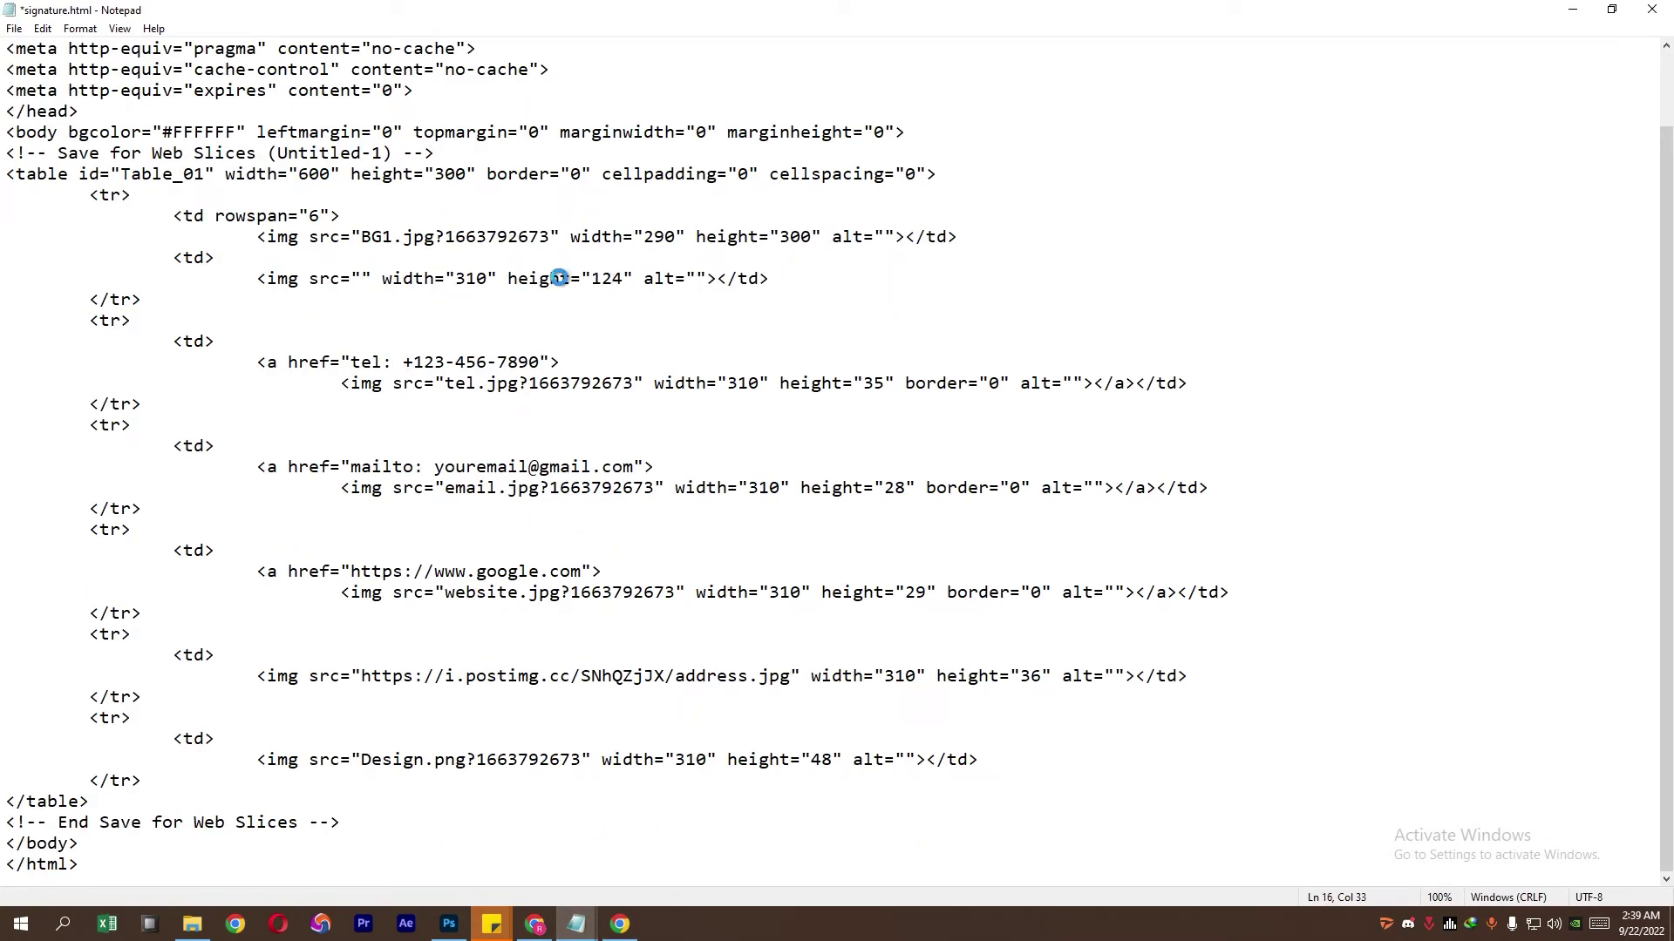
pyautogui.hotkey('ctrl', 'v')
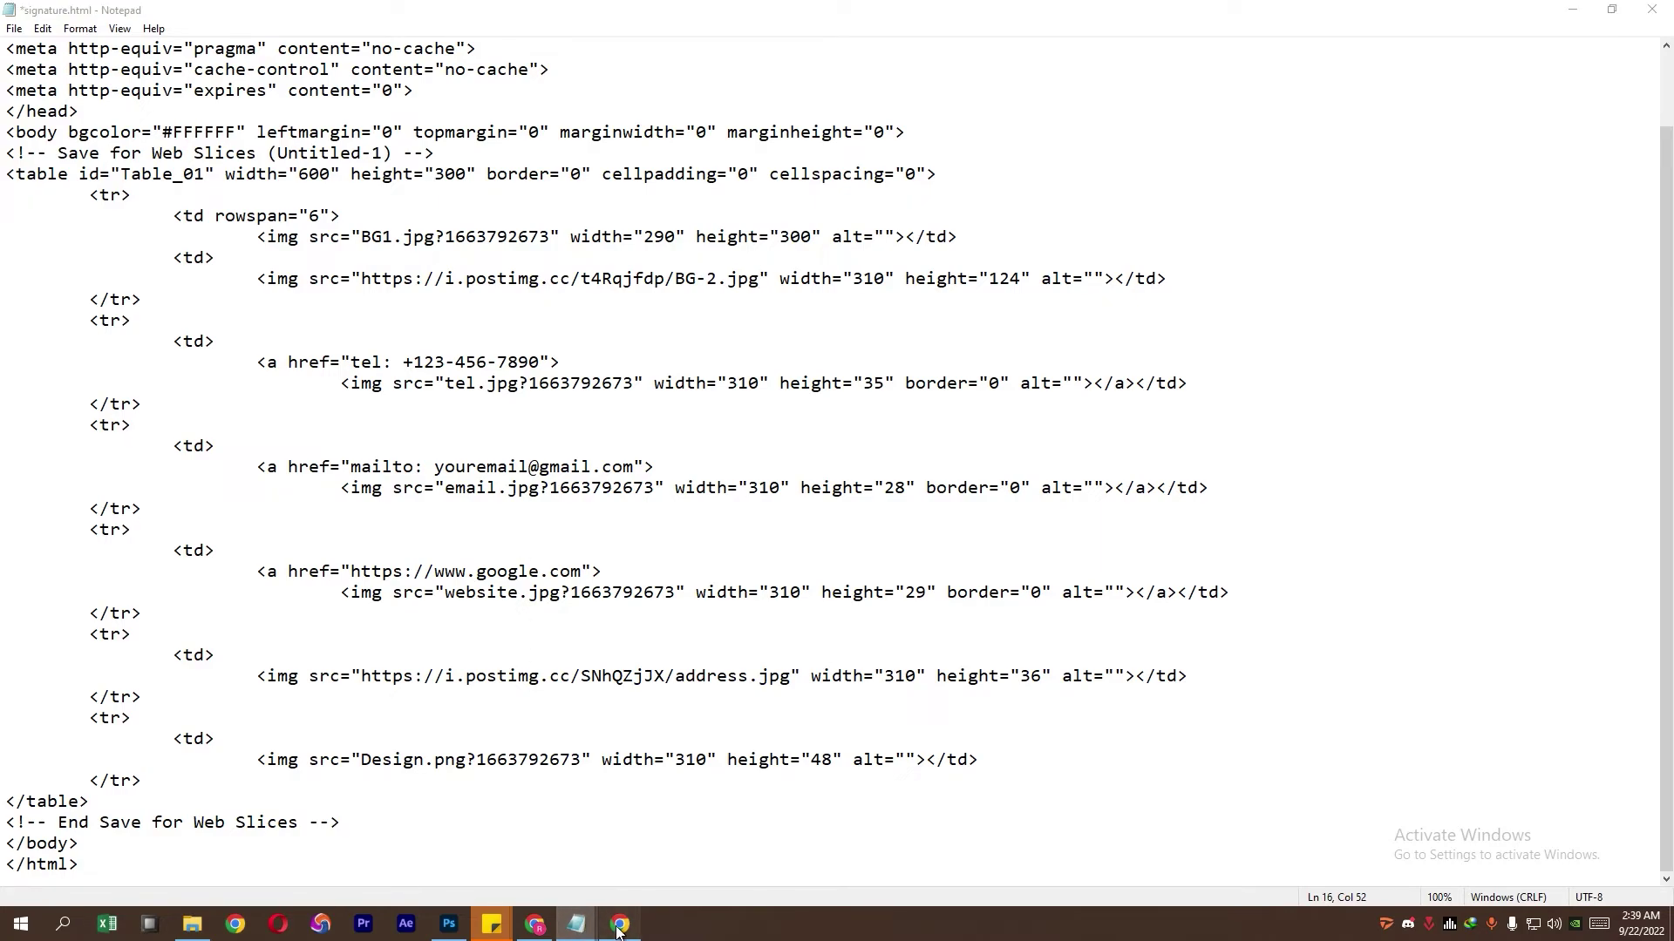
# Step: Copy the BG1.jpg direct link and paste it over the old BG1.jpg source
pyautogui.click(620, 924)
pyautogui.moveTo(732, 489)
pyautogui.mouseDown()
pyautogui.moveTo(763, 490)
pyautogui.moveTo(526, 489)
pyautogui.mouseUp()
pyautogui.rightClick(591, 487)
pyautogui.click(610, 502)
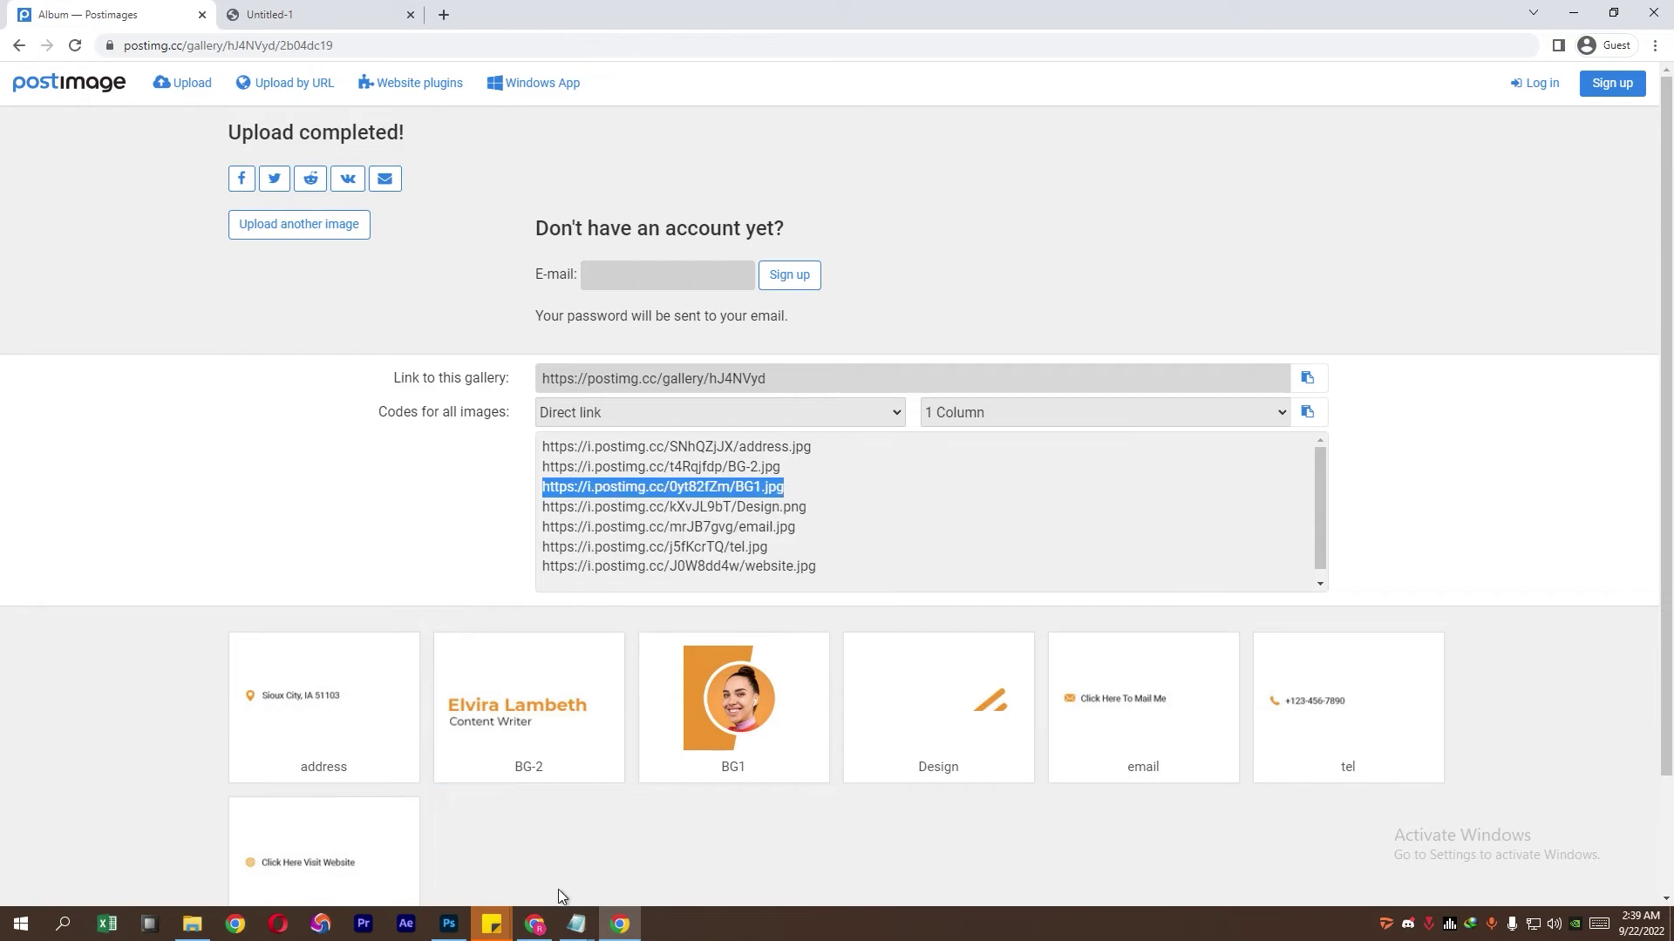
pyautogui.click(576, 924)
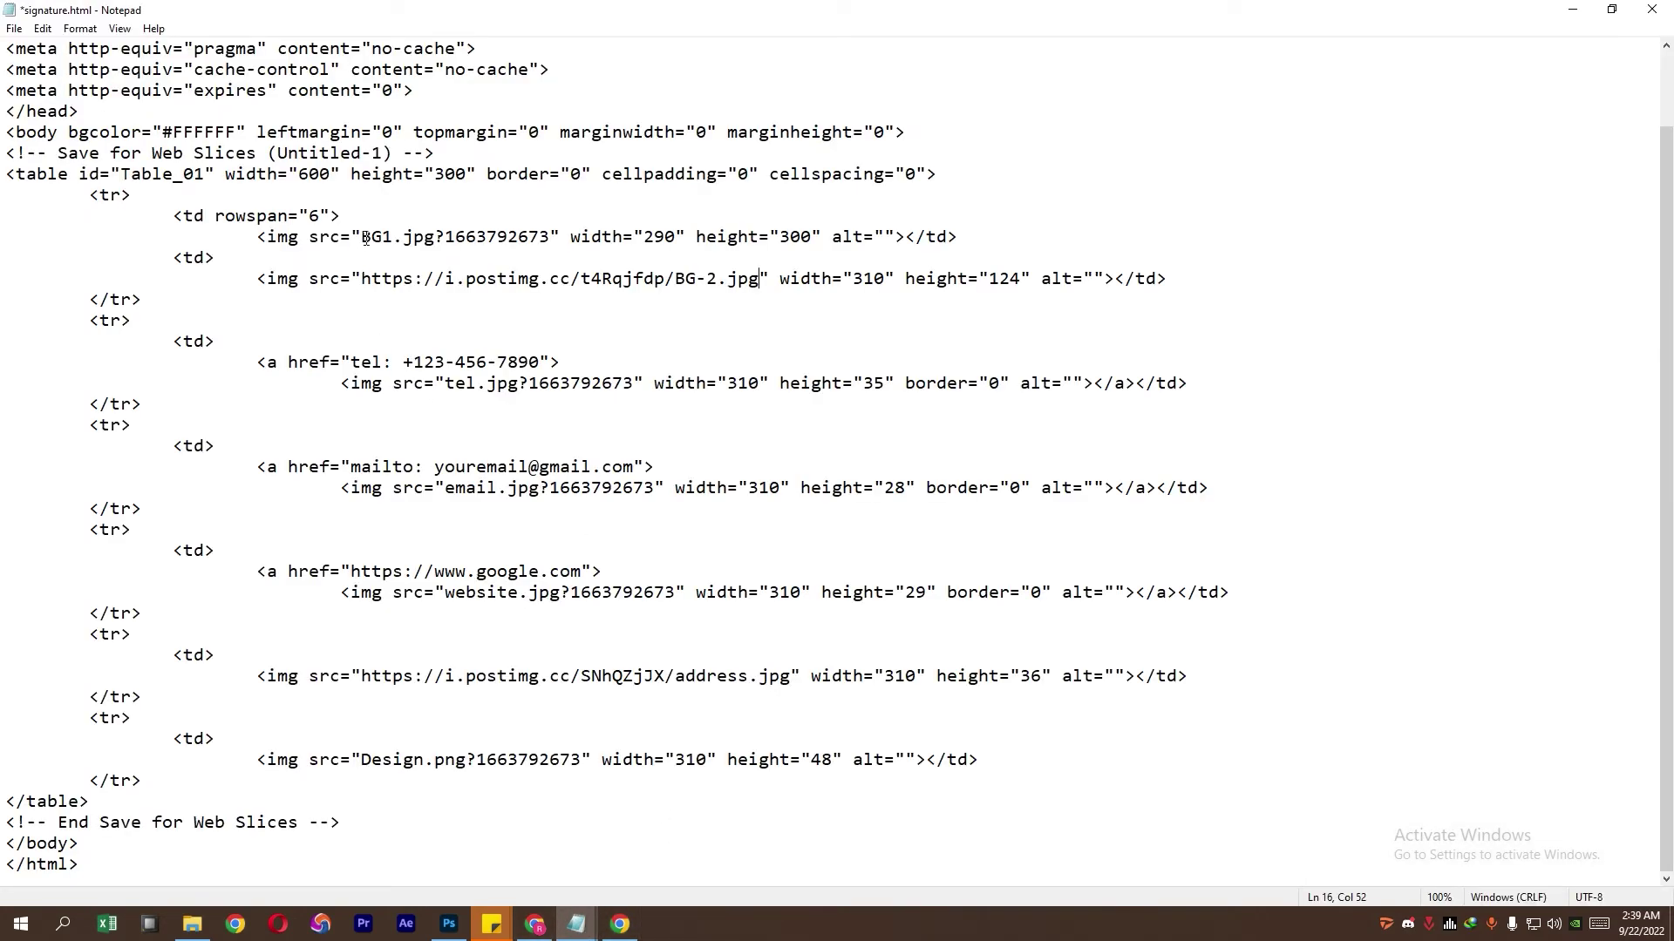
pyautogui.moveTo(424, 240); pyautogui.dragTo(553, 241)
pyautogui.hotkey('ctrl', 'v')
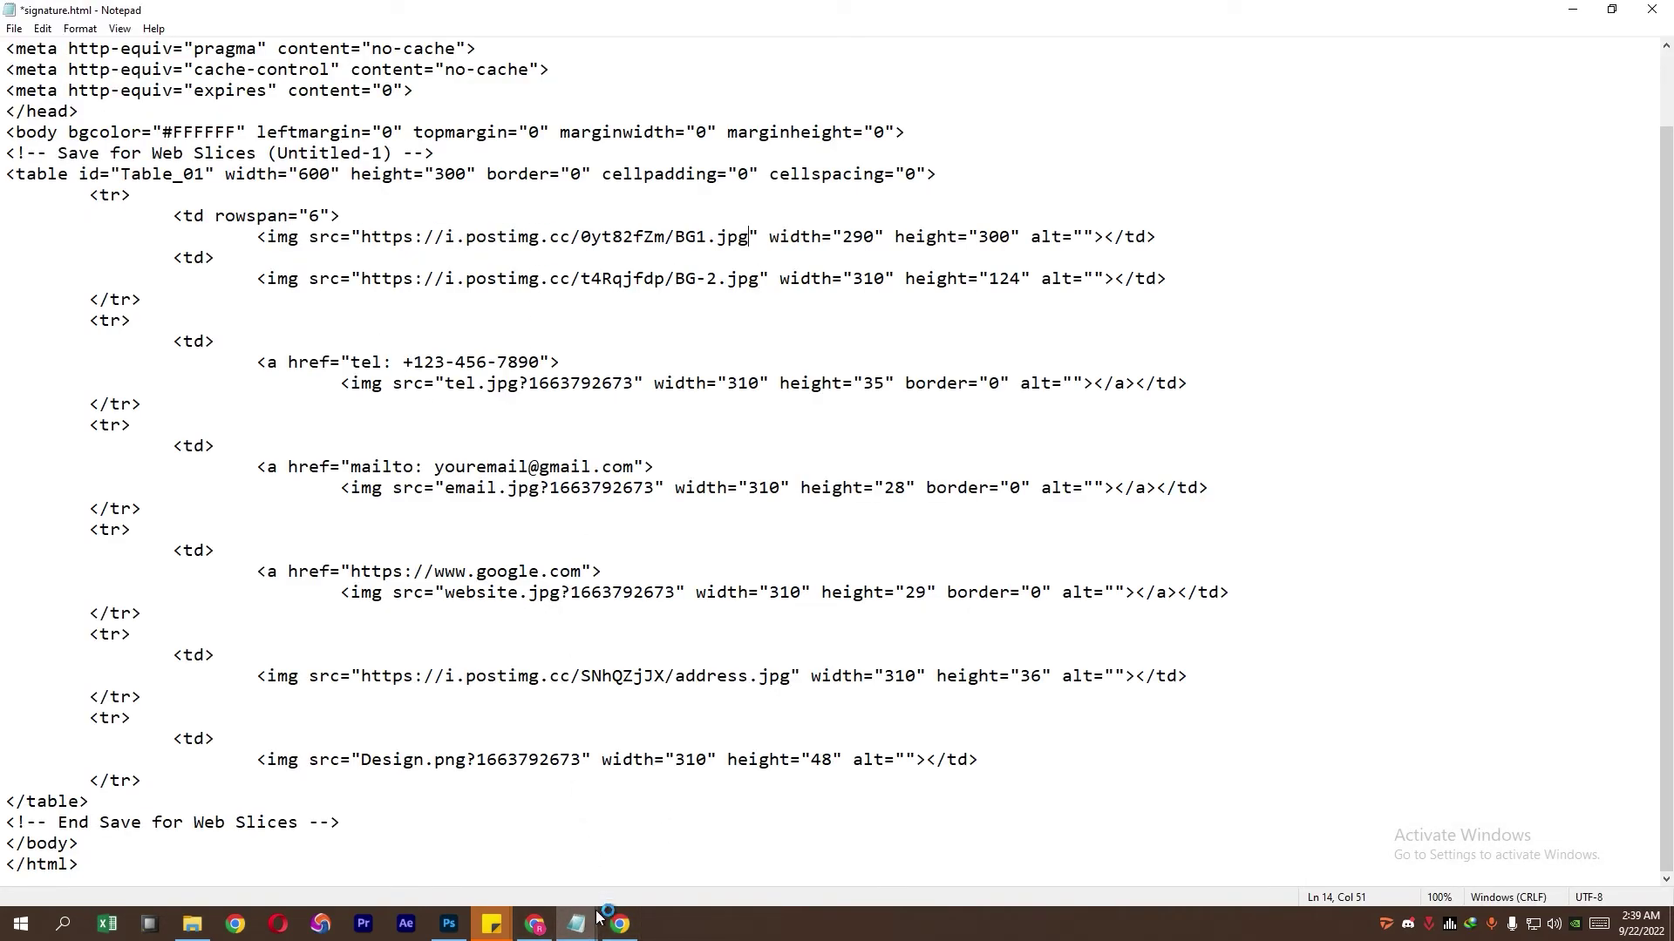
# Step: Select the Design.png direct link on the Postimages links page
pyautogui.click(620, 924)
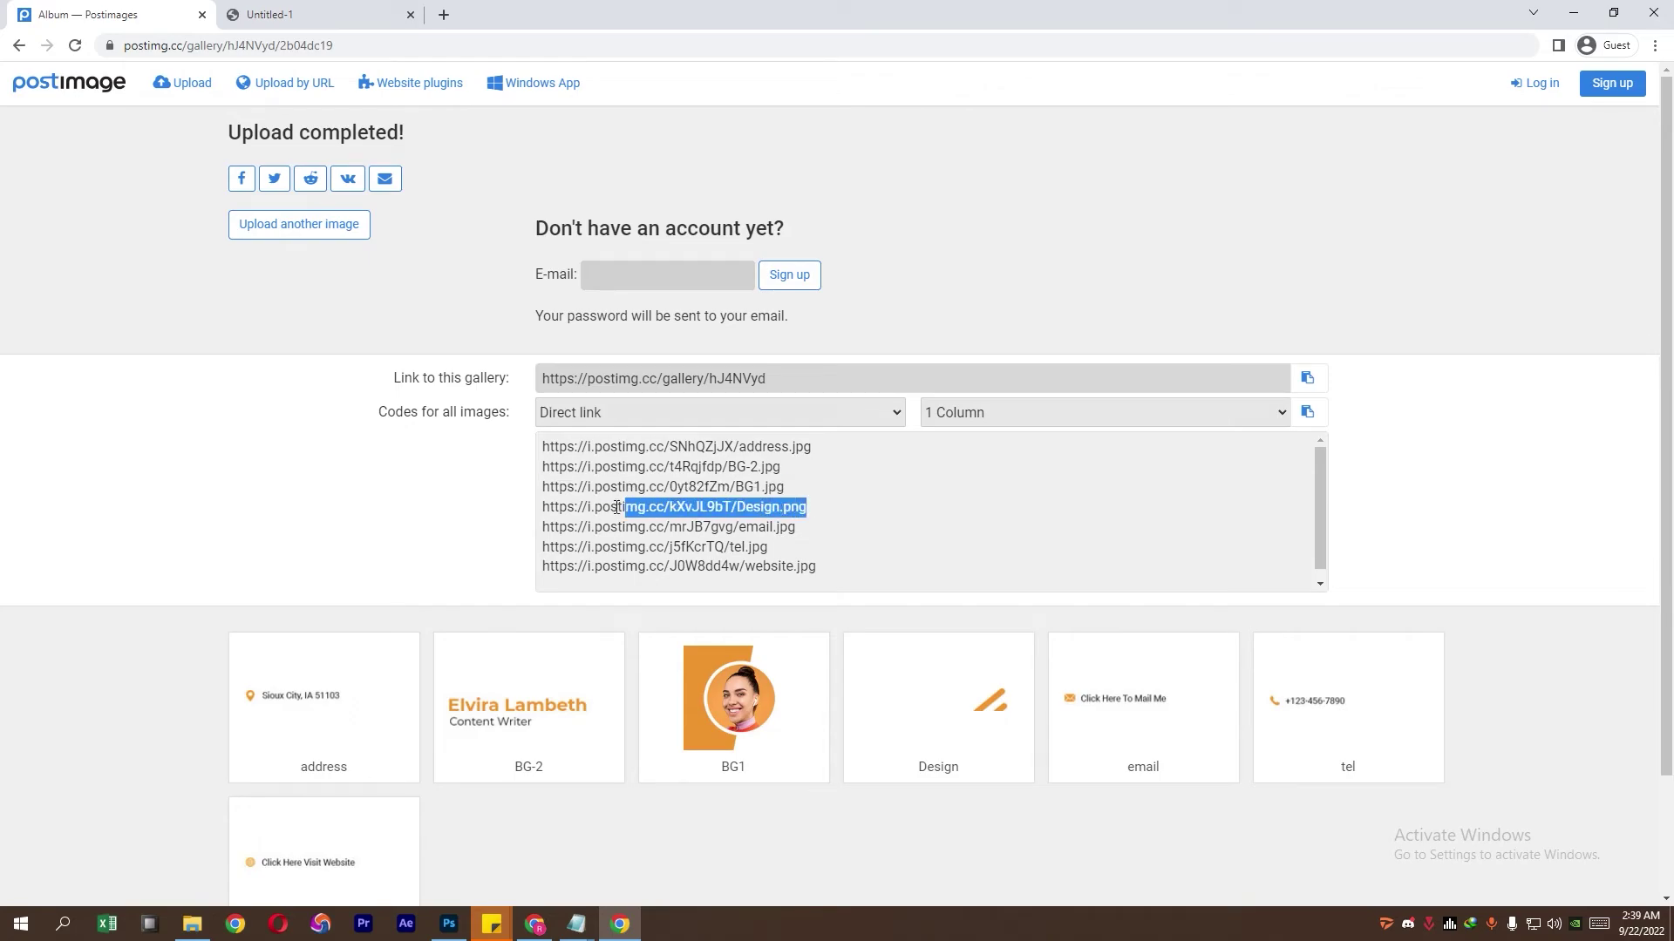
pyautogui.moveTo(811, 507); pyautogui.dragTo(525, 513)
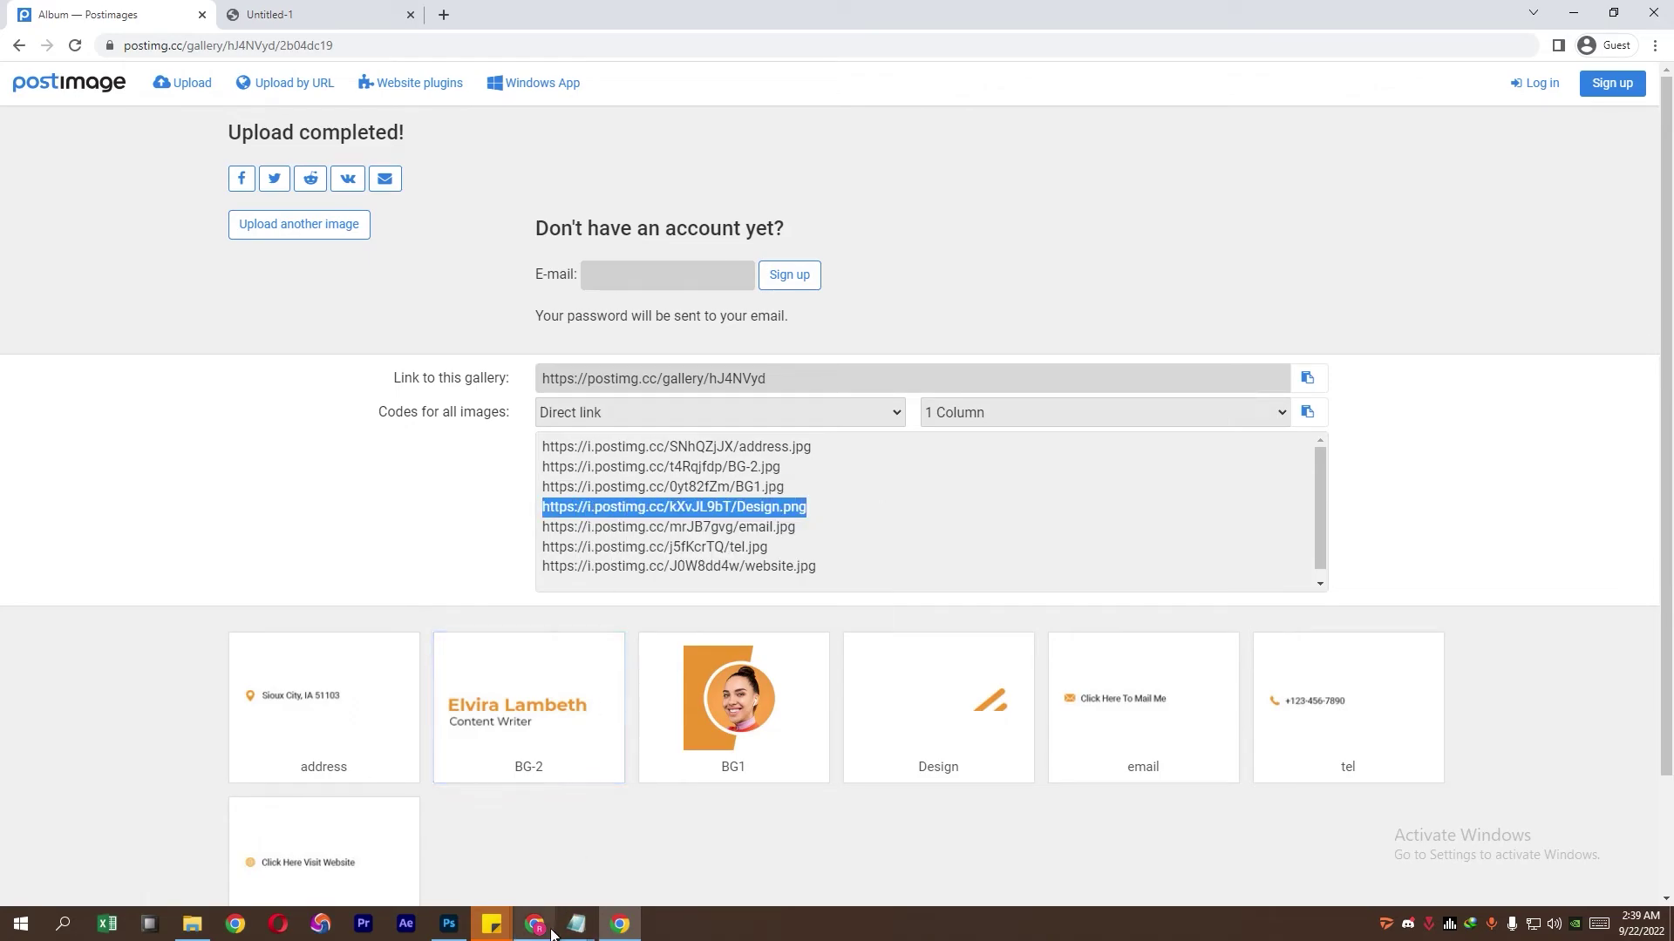
pyautogui.moveTo(575, 924)
pyautogui.click(641, 828)
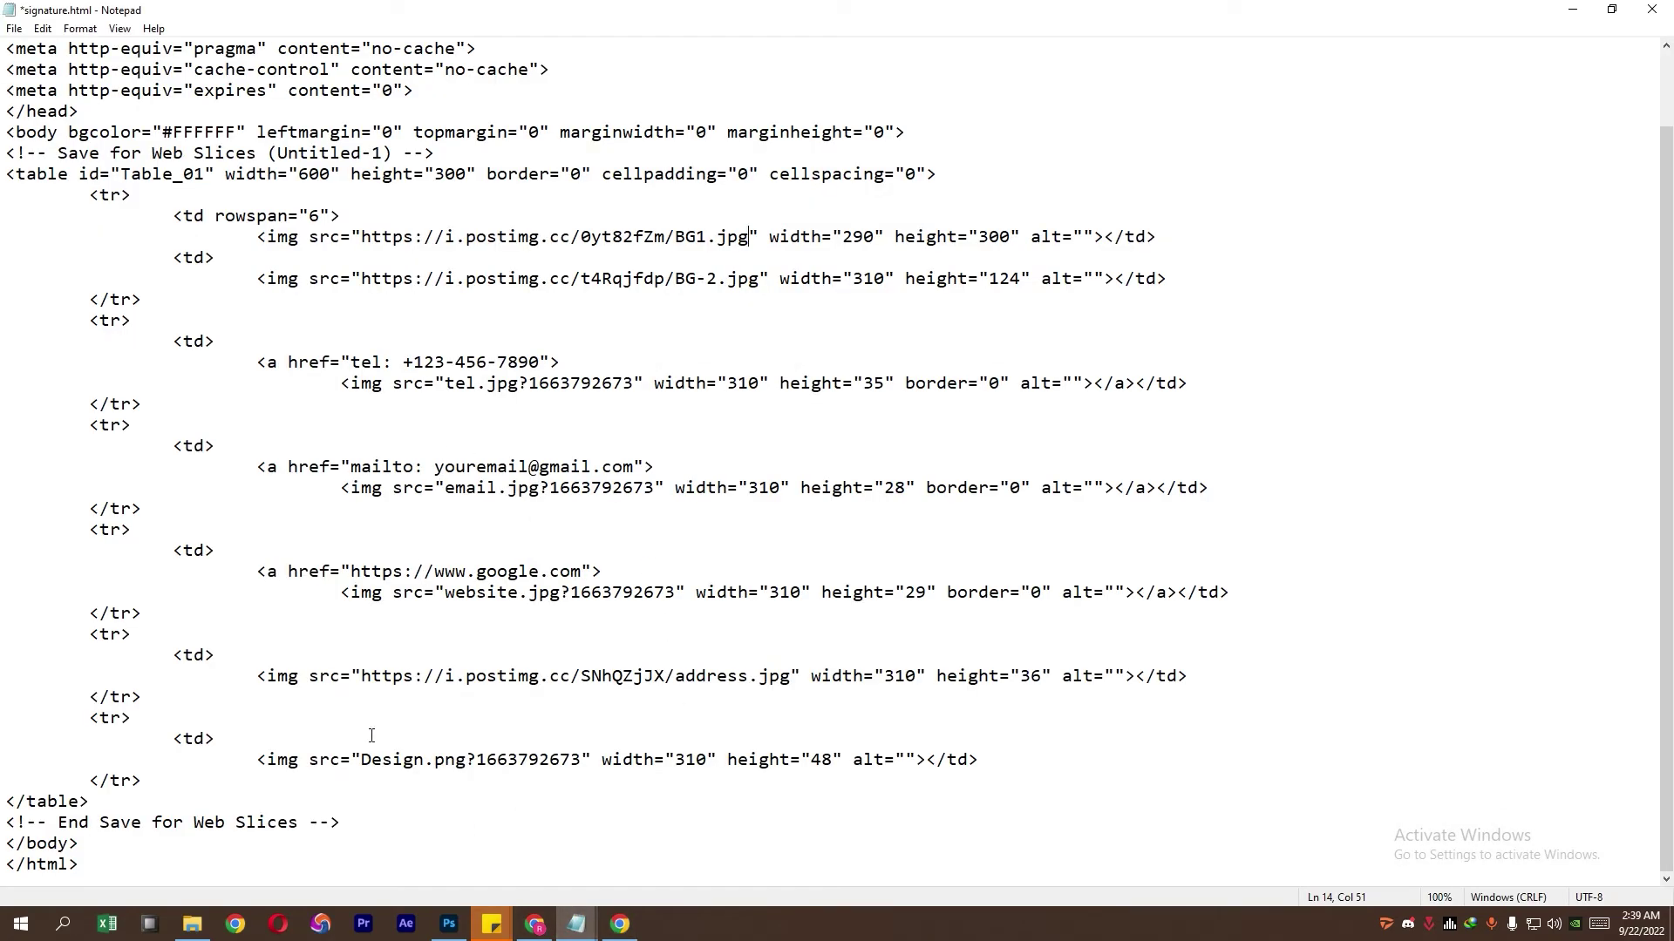
# Step: Replace the Design.png and email.jpg sources with their hosted Postimages links
pyautogui.moveTo(361, 760); pyautogui.dragTo(582, 754)
pyautogui.hotkey('ctrl', 'v')
pyautogui.click(620, 924)
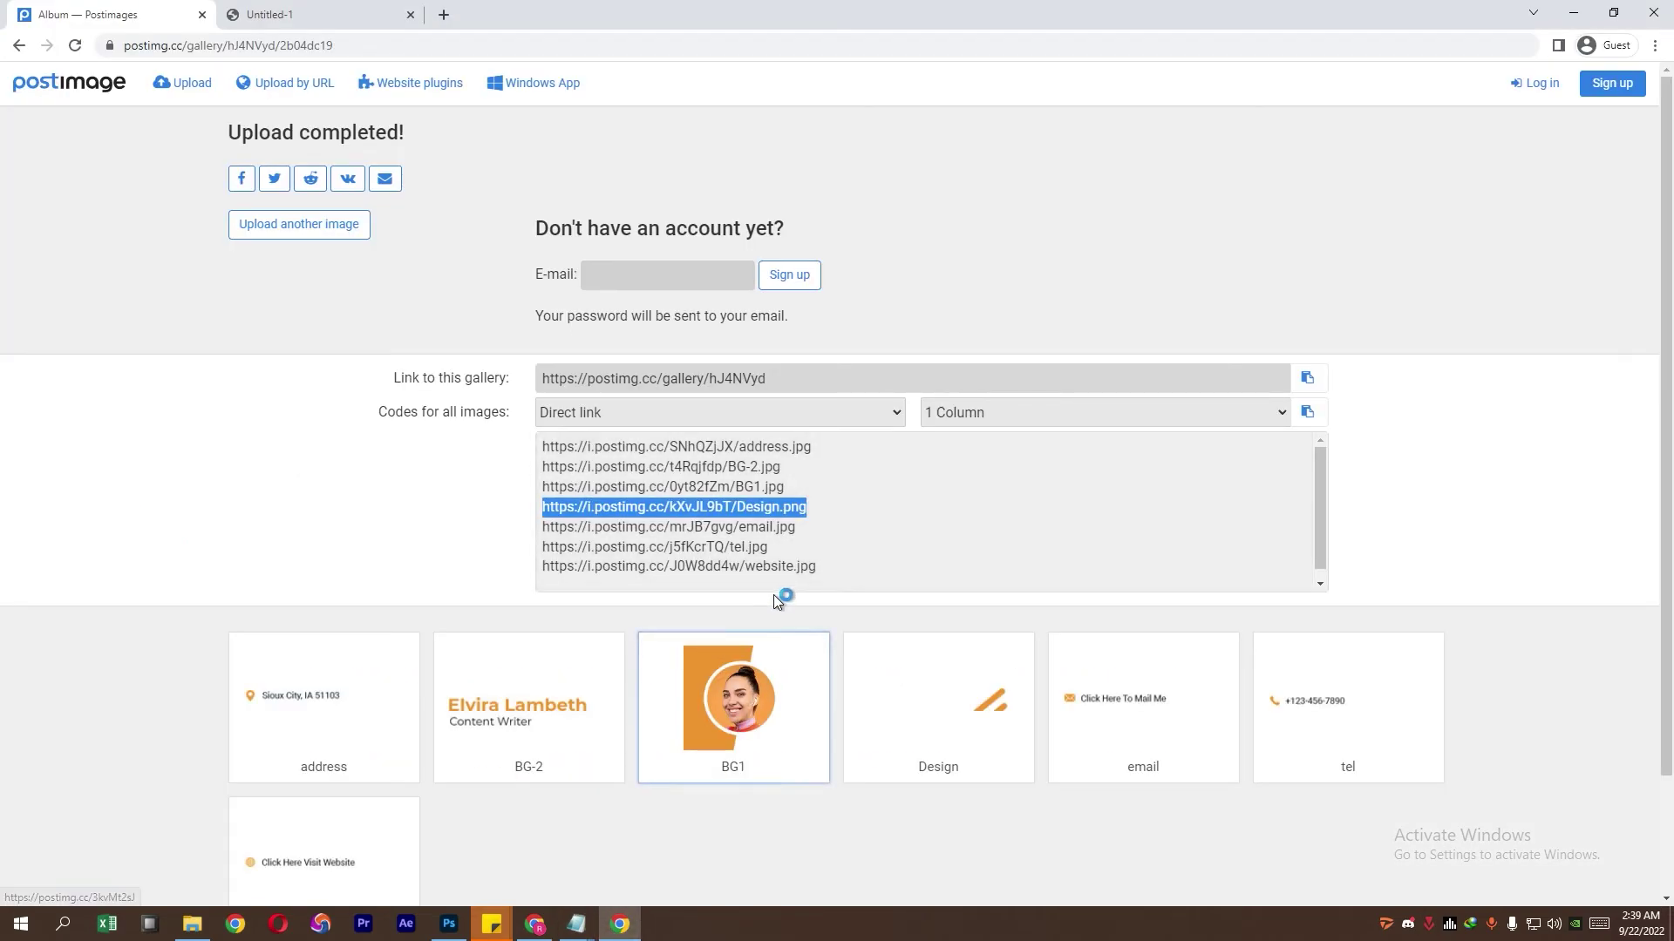
pyautogui.moveTo(795, 526); pyautogui.dragTo(542, 527)
pyautogui.rightClick(593, 526)
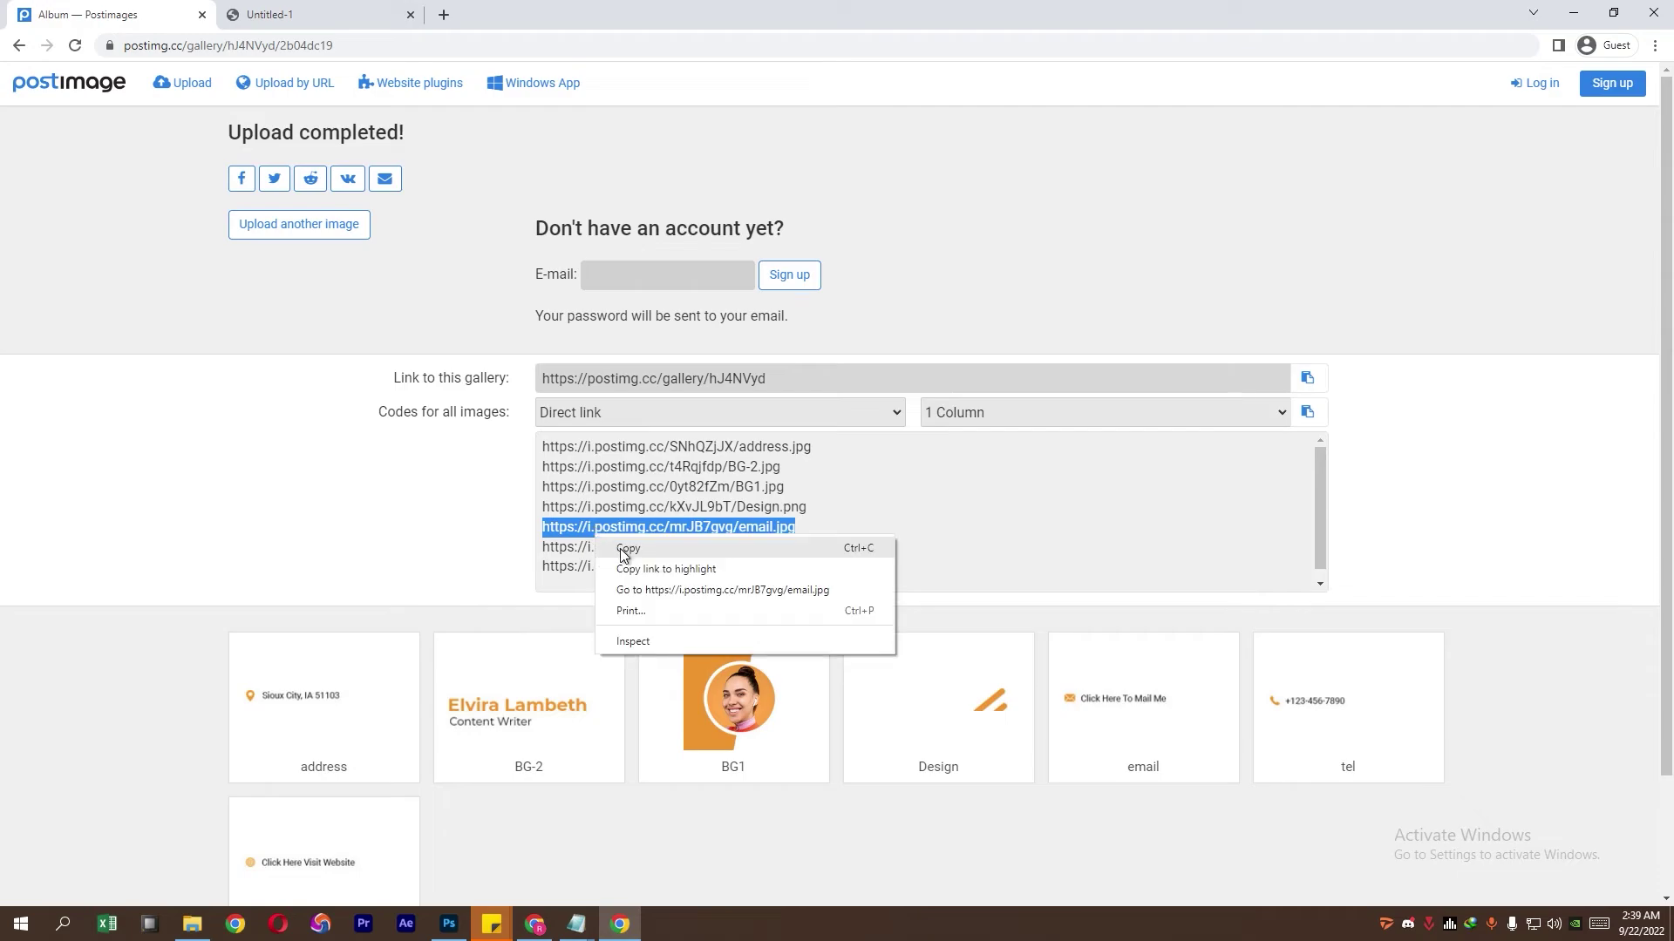
pyautogui.click(625, 547)
pyautogui.moveTo(577, 924)
pyautogui.click(665, 875)
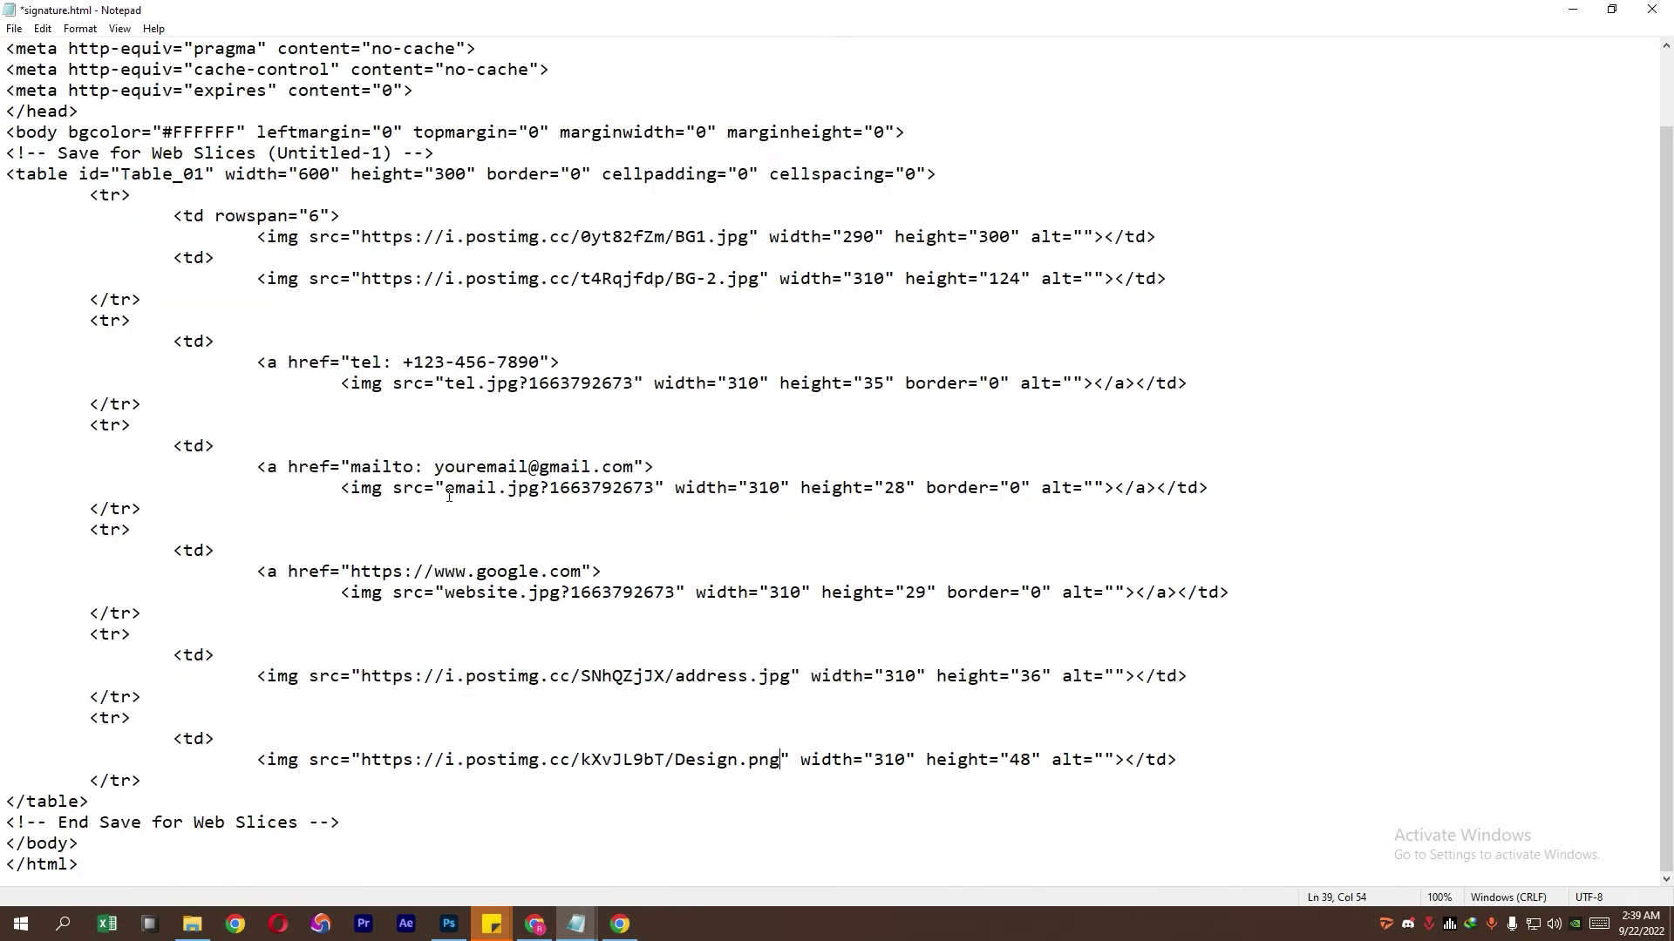
pyautogui.moveTo(446, 495); pyautogui.dragTo(621, 495)
pyautogui.hotkey('ctrl', 'v')
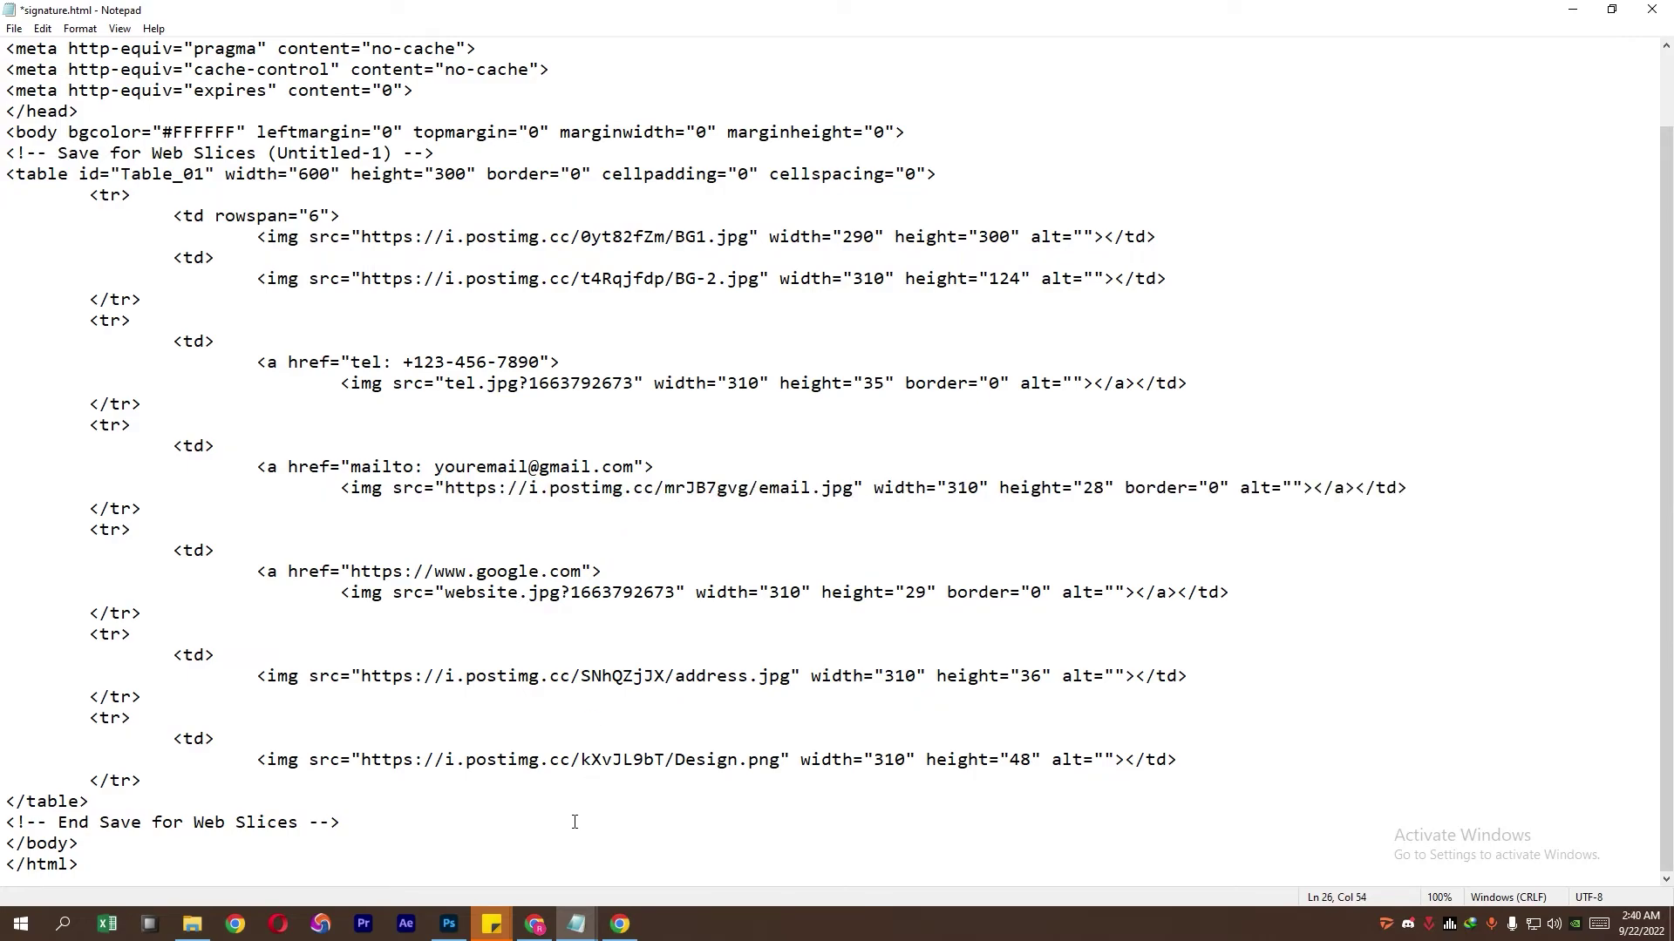
# Step: Copy the tel.jpg direct link and paste it over the local tel.jpg path
pyautogui.click(620, 924)
pyautogui.click(769, 547)
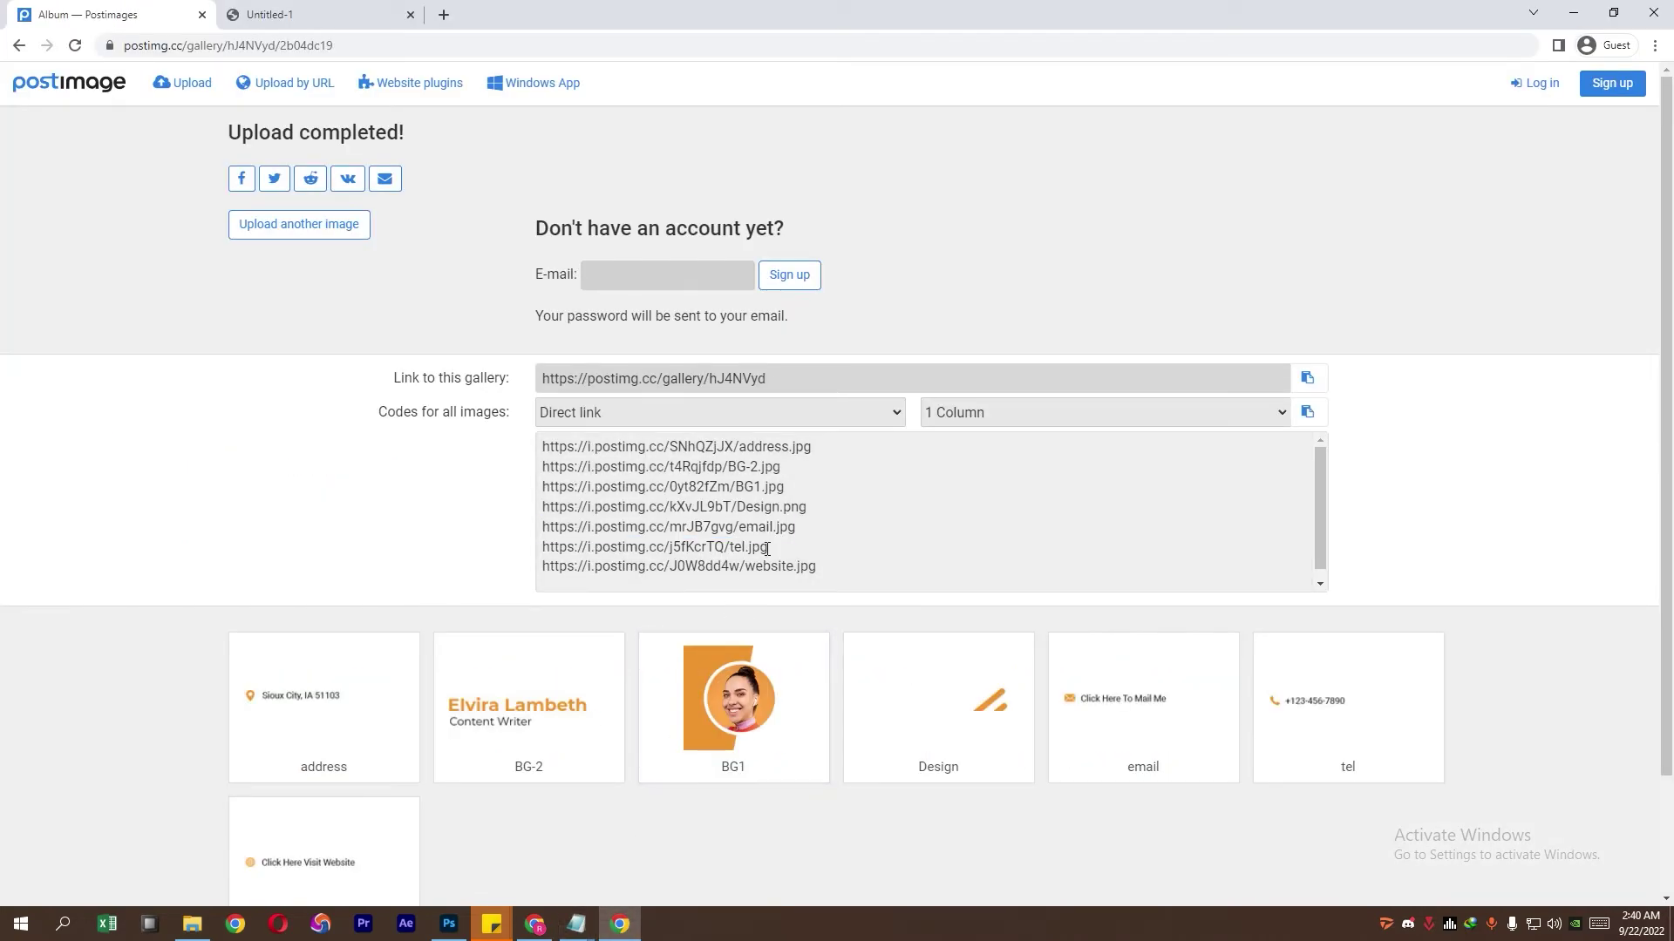
pyautogui.hotkey('shift', 'Home')
pyautogui.rightClick(541, 561)
pyautogui.click(580, 568)
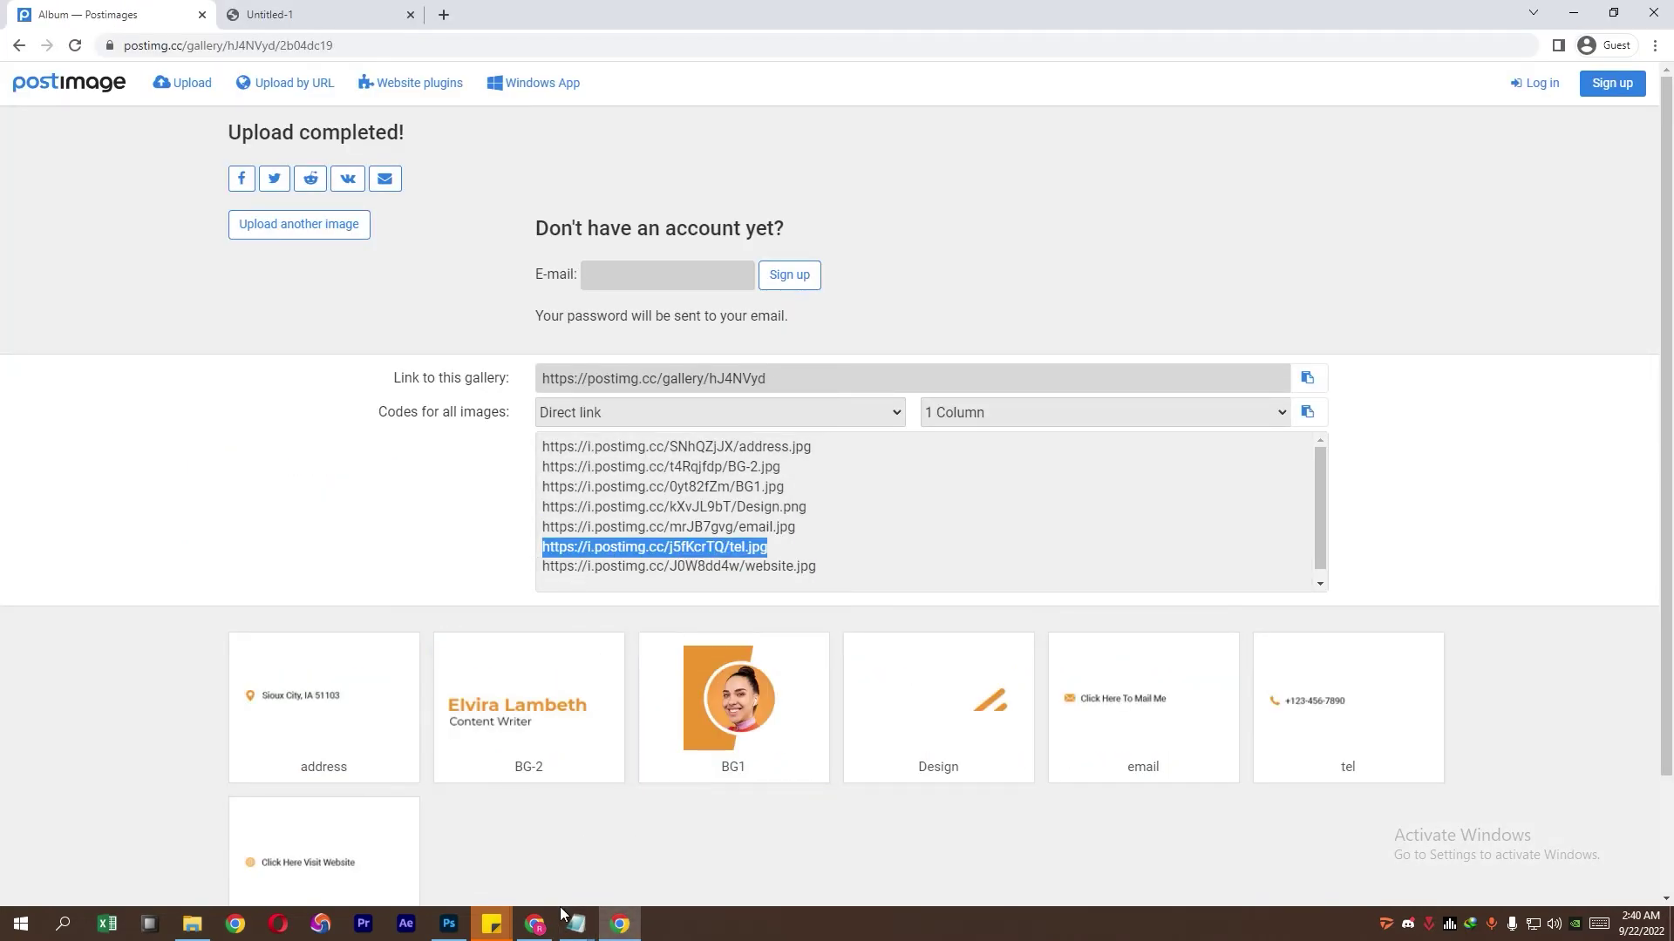
pyautogui.click(575, 924)
pyautogui.click(637, 849)
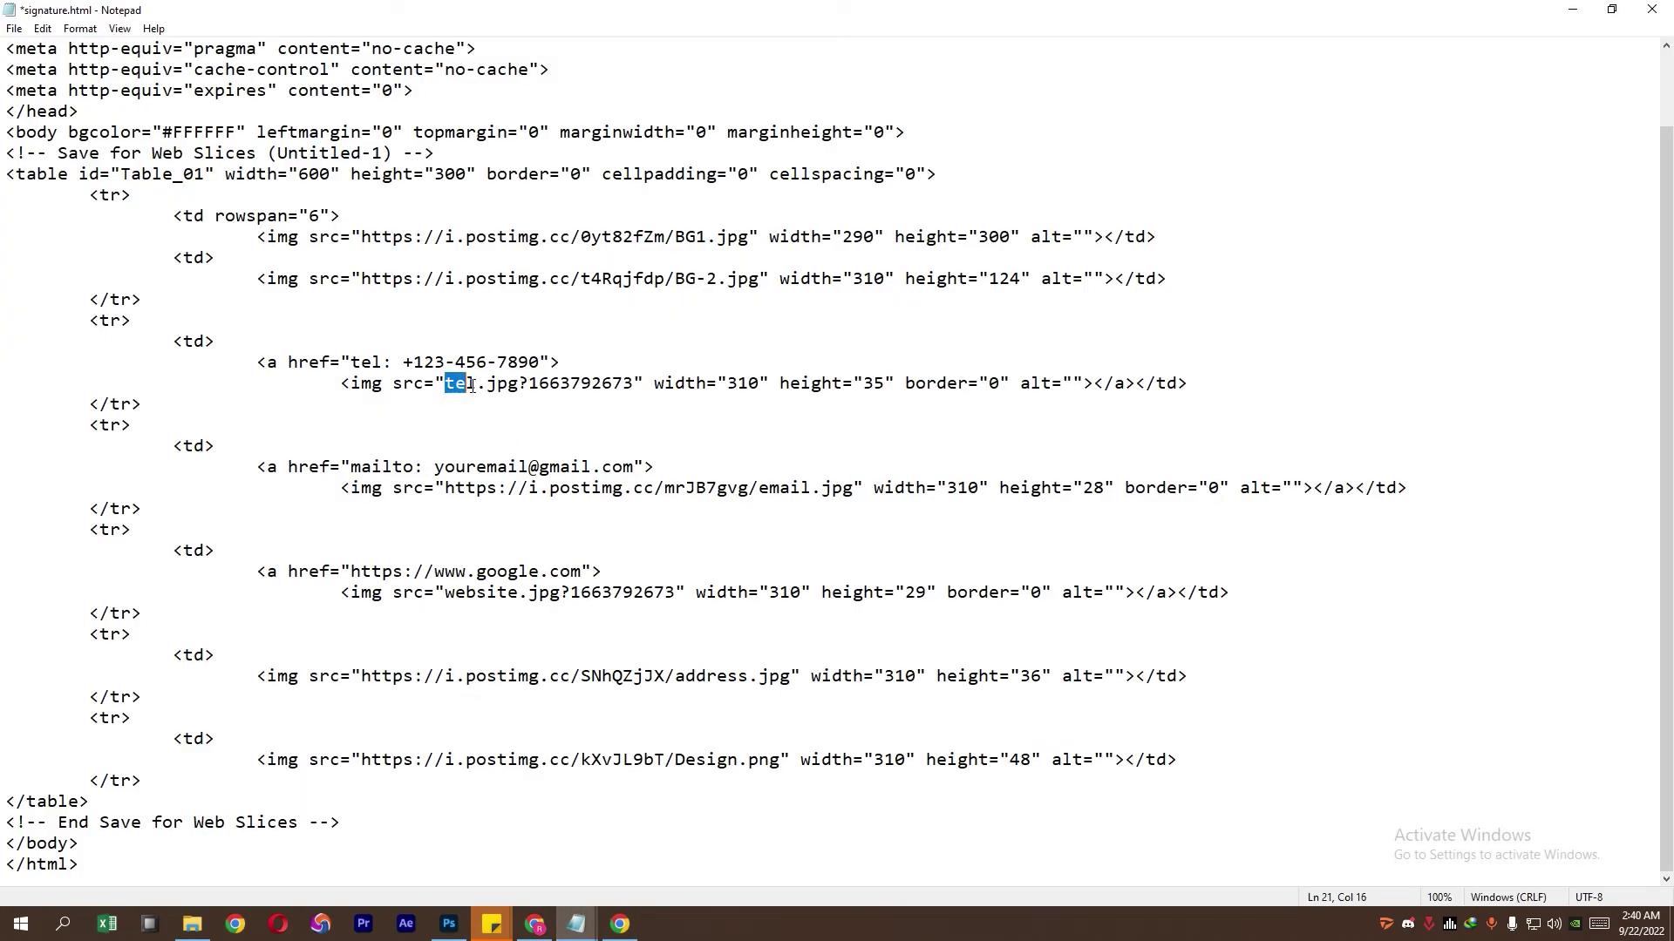
pyautogui.moveTo(472, 386); pyautogui.dragTo(652, 385)
pyautogui.hotkey('ctrl', 'v')
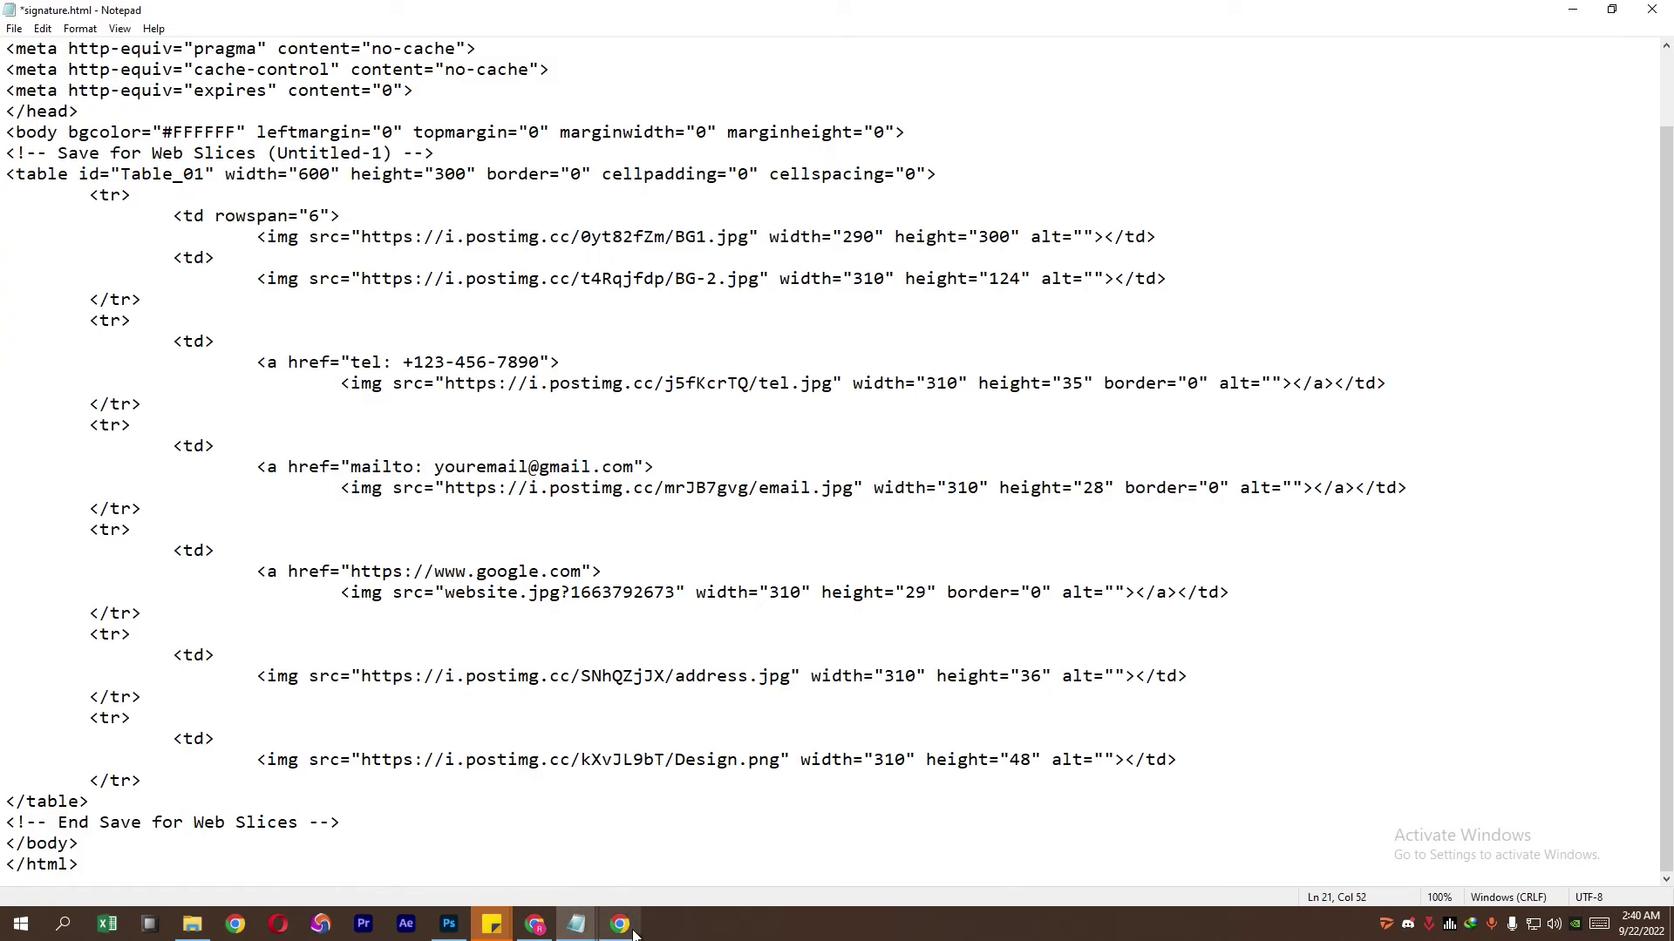
# Step: Copy the website.jpg direct link and paste it over the local website.jpg path
pyautogui.click(621, 923)
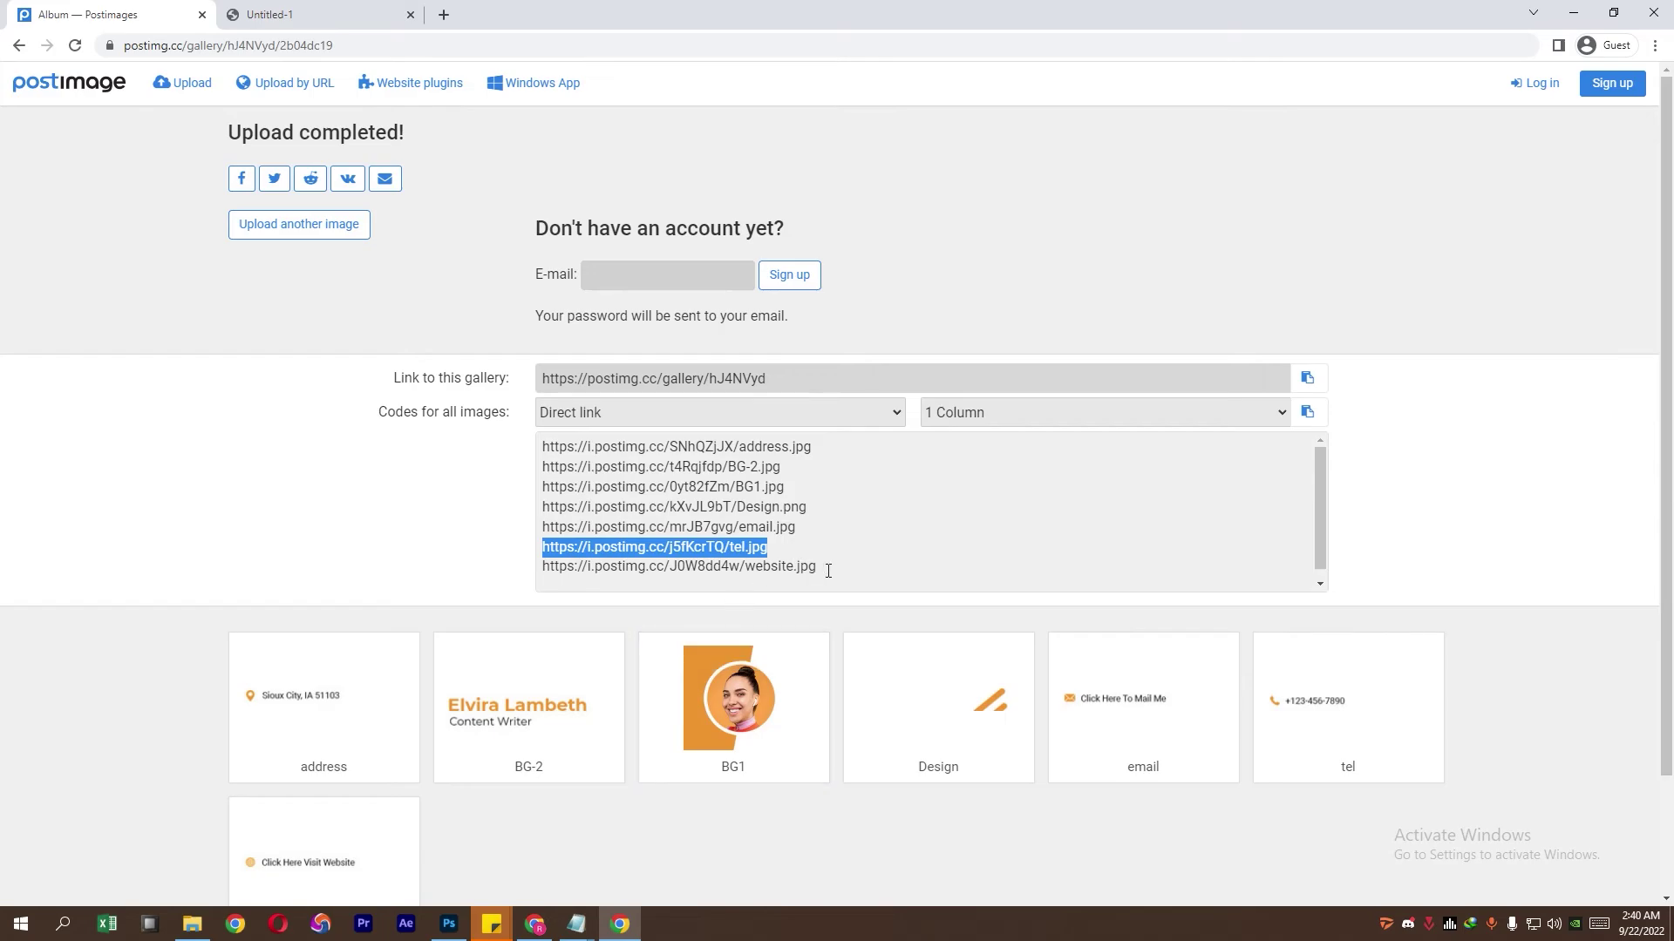
pyautogui.moveTo(826, 568); pyautogui.dragTo(551, 570)
pyautogui.rightClick(583, 567)
pyautogui.click(613, 583)
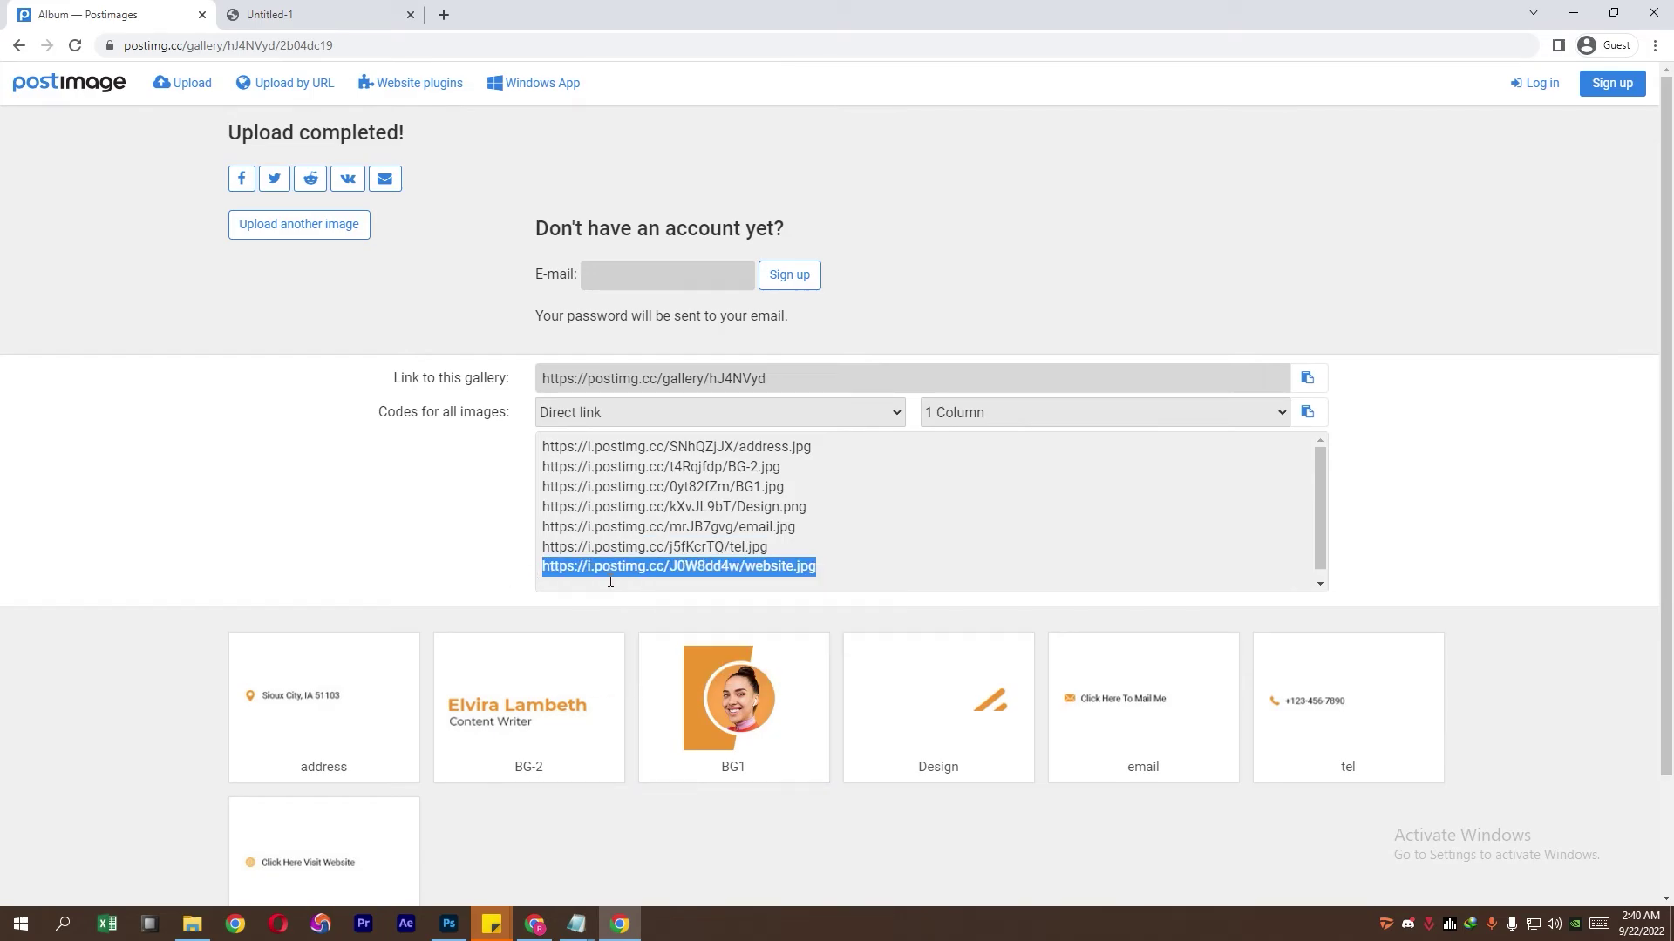
pyautogui.click(575, 923)
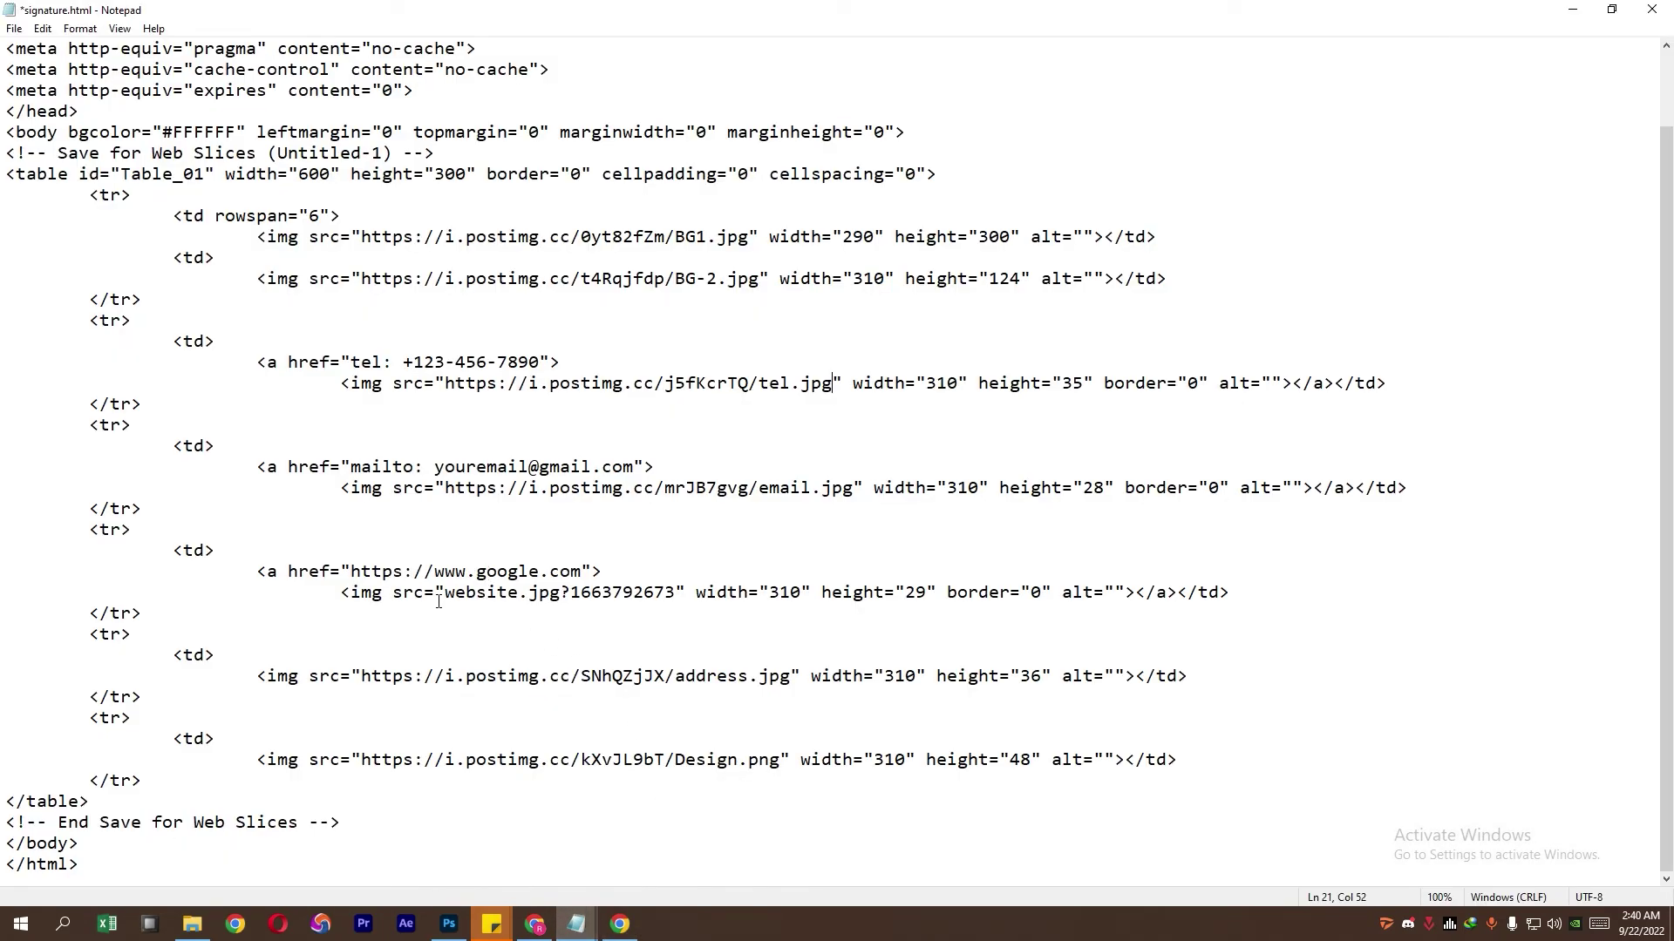
pyautogui.moveTo(446, 593); pyautogui.dragTo(650, 593)
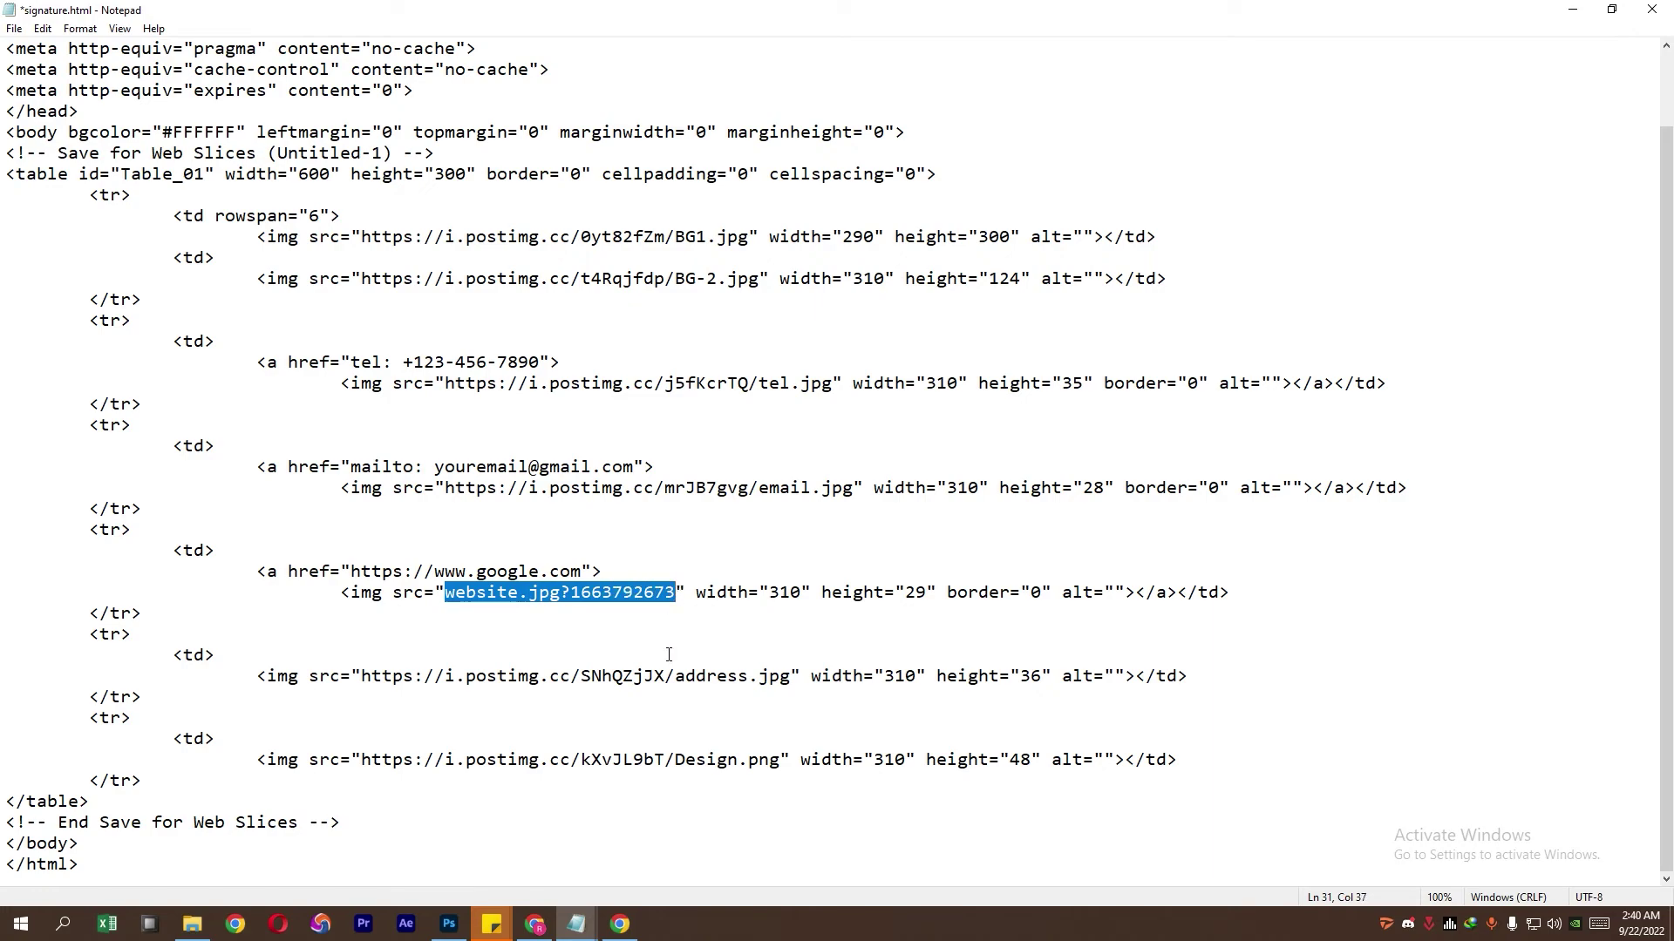
pyautogui.hotkey('ctrl', 'v')
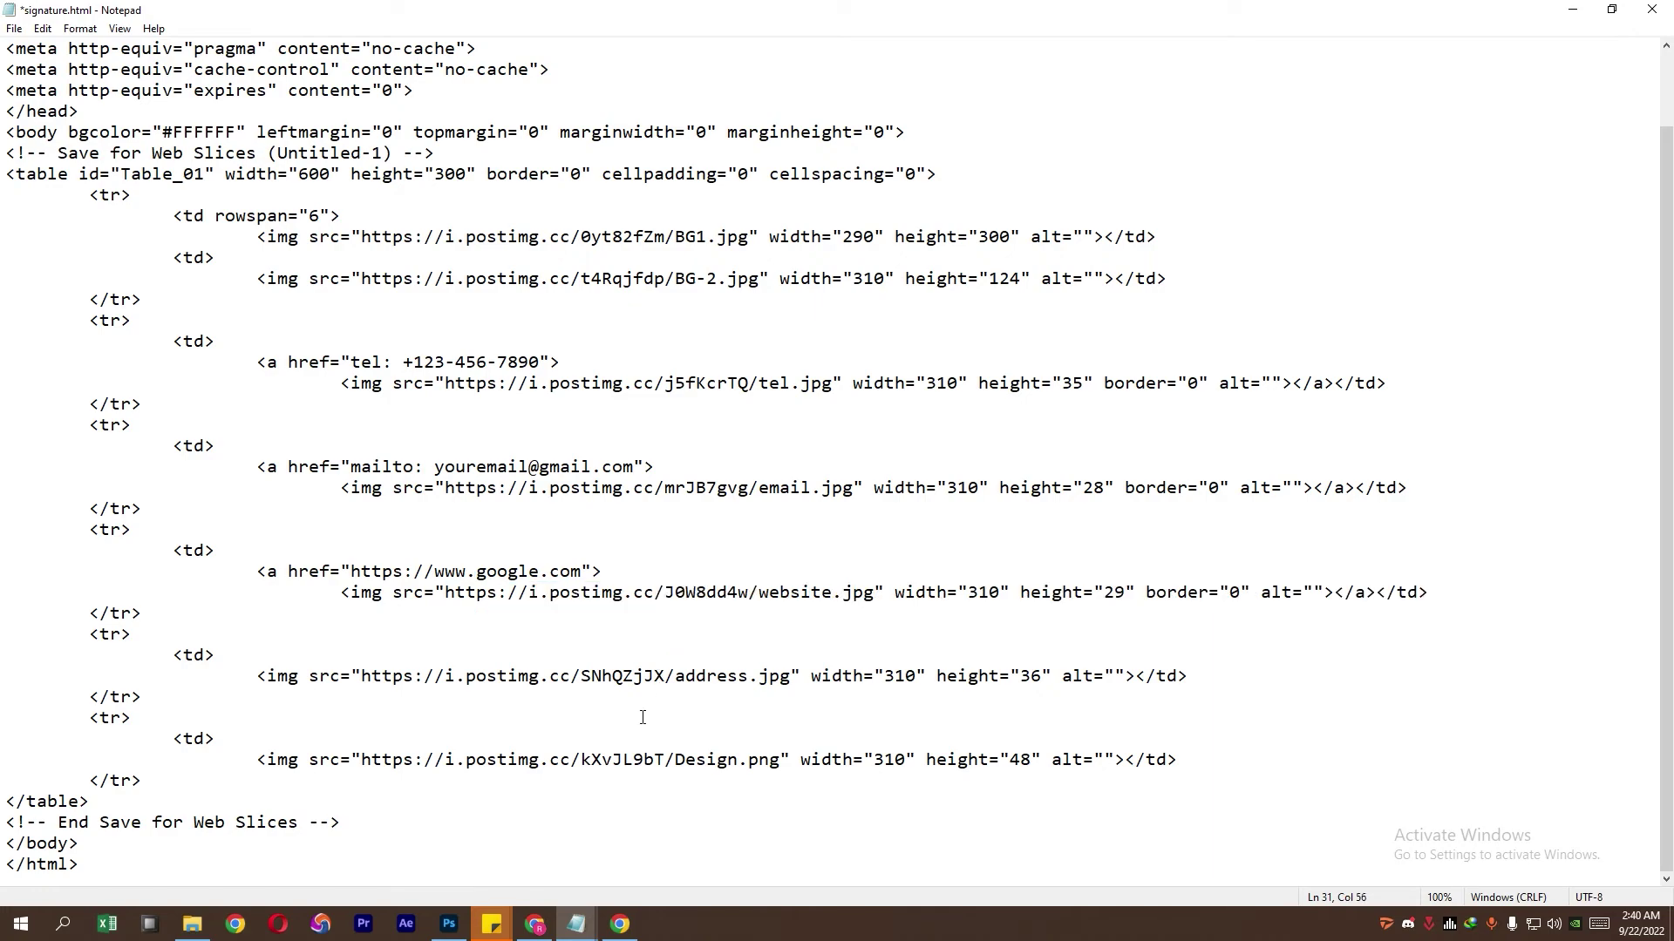
pyautogui.click(620, 923)
pyautogui.scroll(-1, 778, 610)
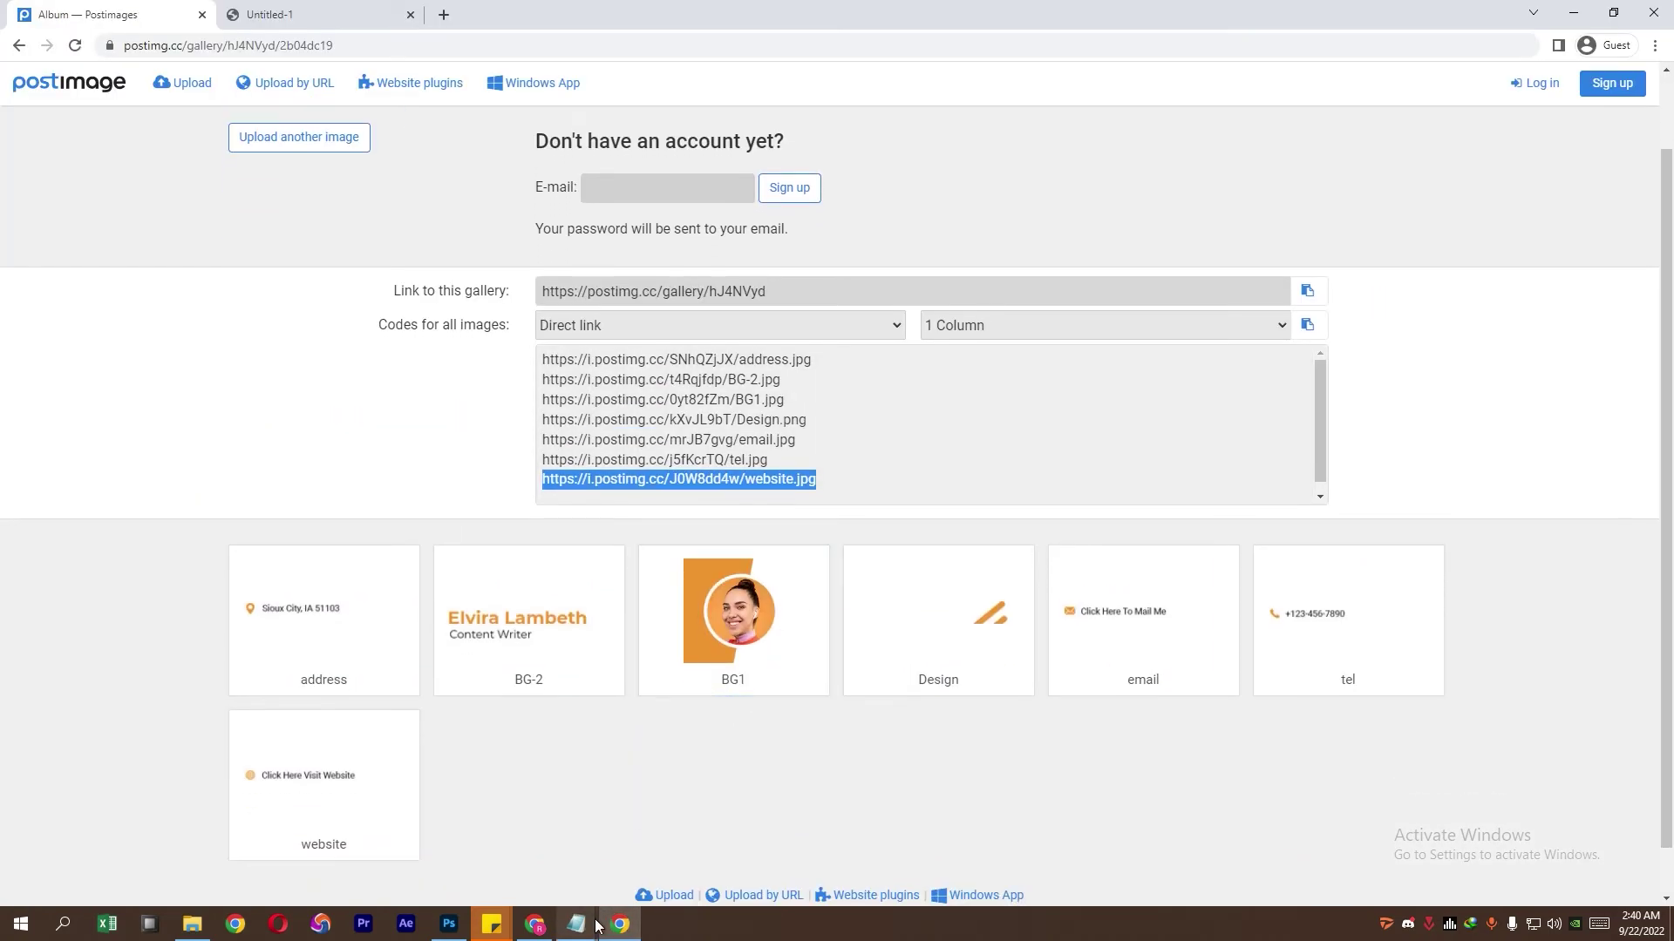
# Step: Save the edited signature.html and close Notepad
pyautogui.click(639, 841)
pyautogui.hotkey('alt', 'F4')
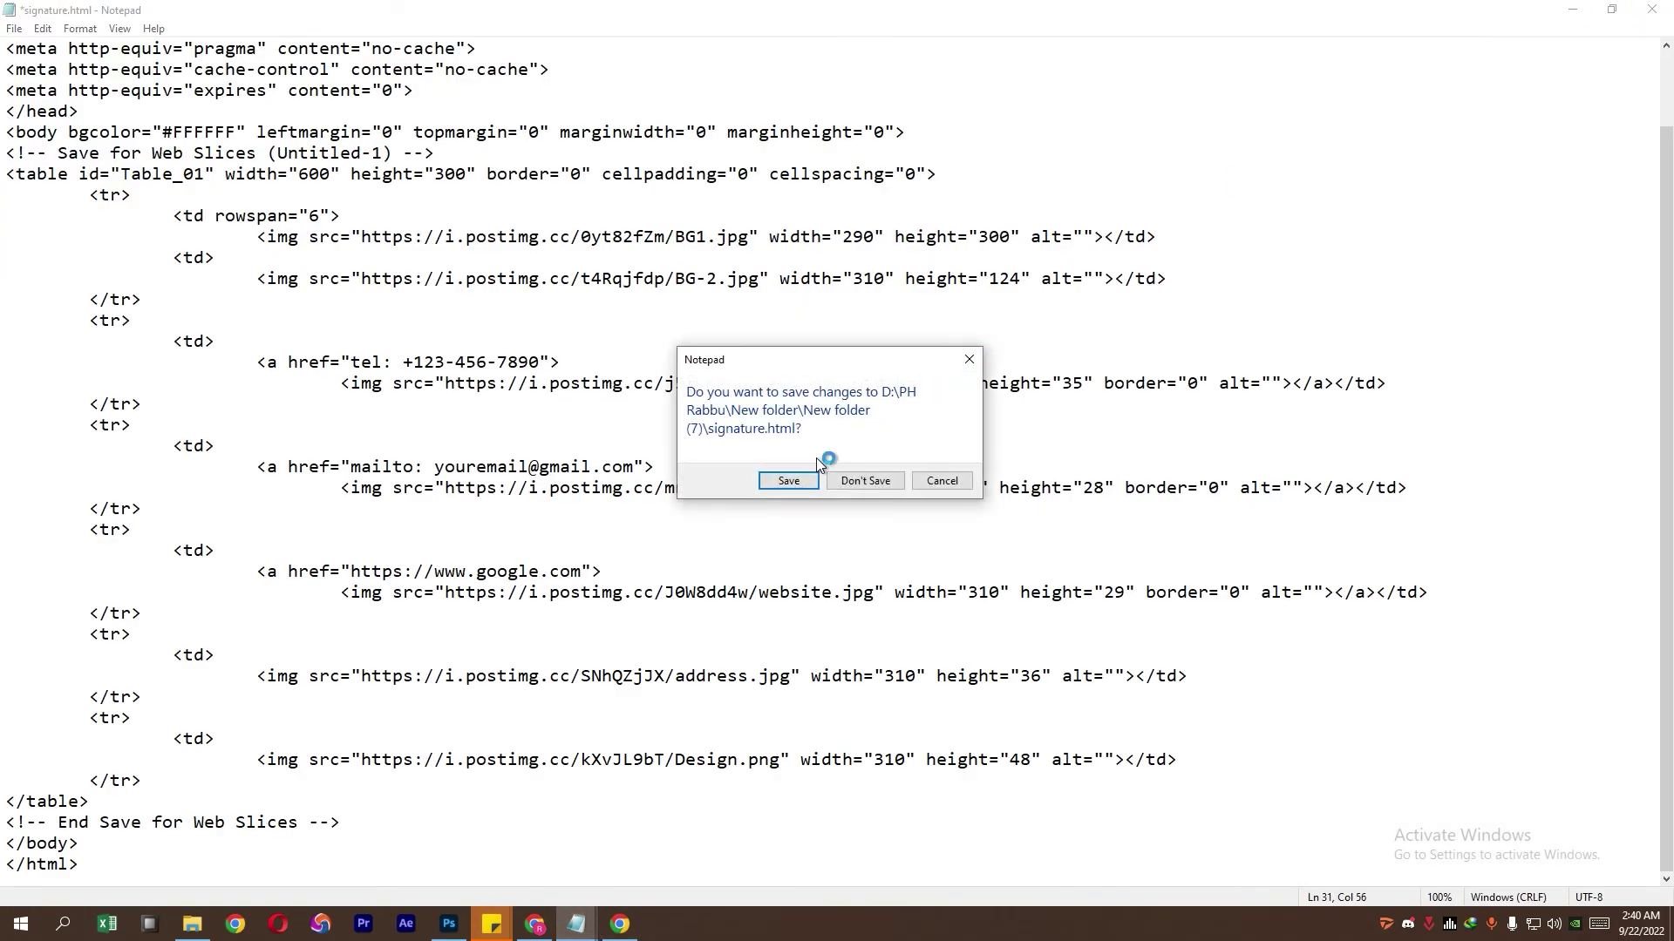
pyautogui.click(788, 481)
# Step: Open signature.html in Chrome and copy the entire rendered contact card
pyautogui.click(194, 925)
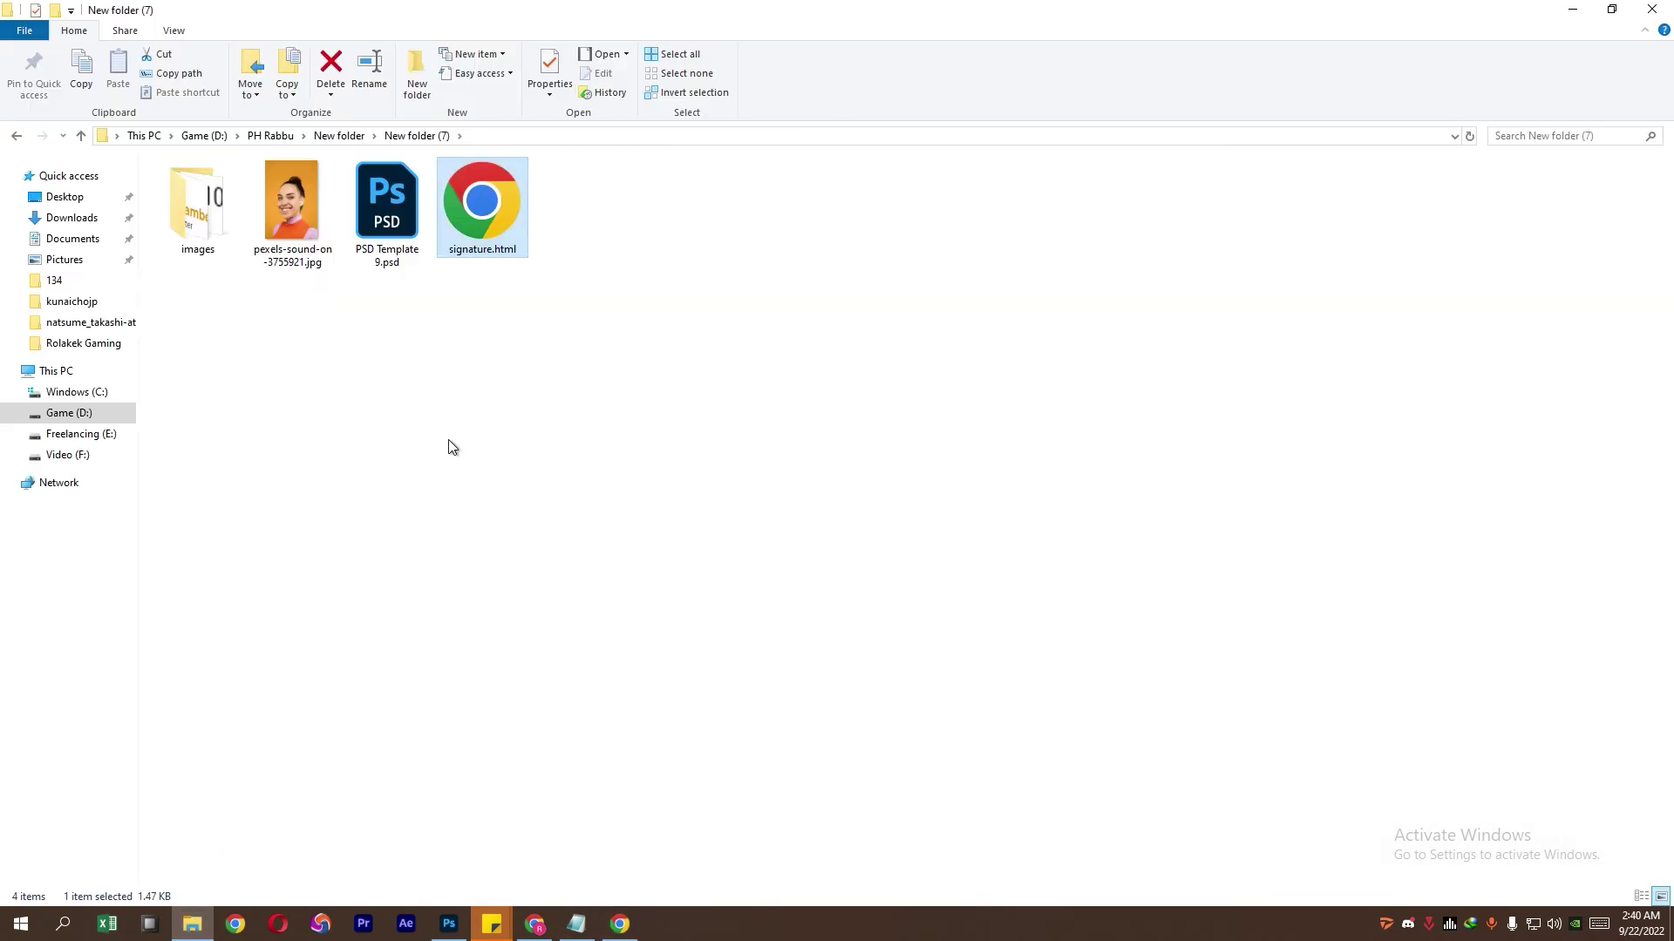
pyautogui.rightClick(448, 445)
pyautogui.click(482, 205)
pyautogui.rightClick(506, 213)
pyautogui.click(523, 208)
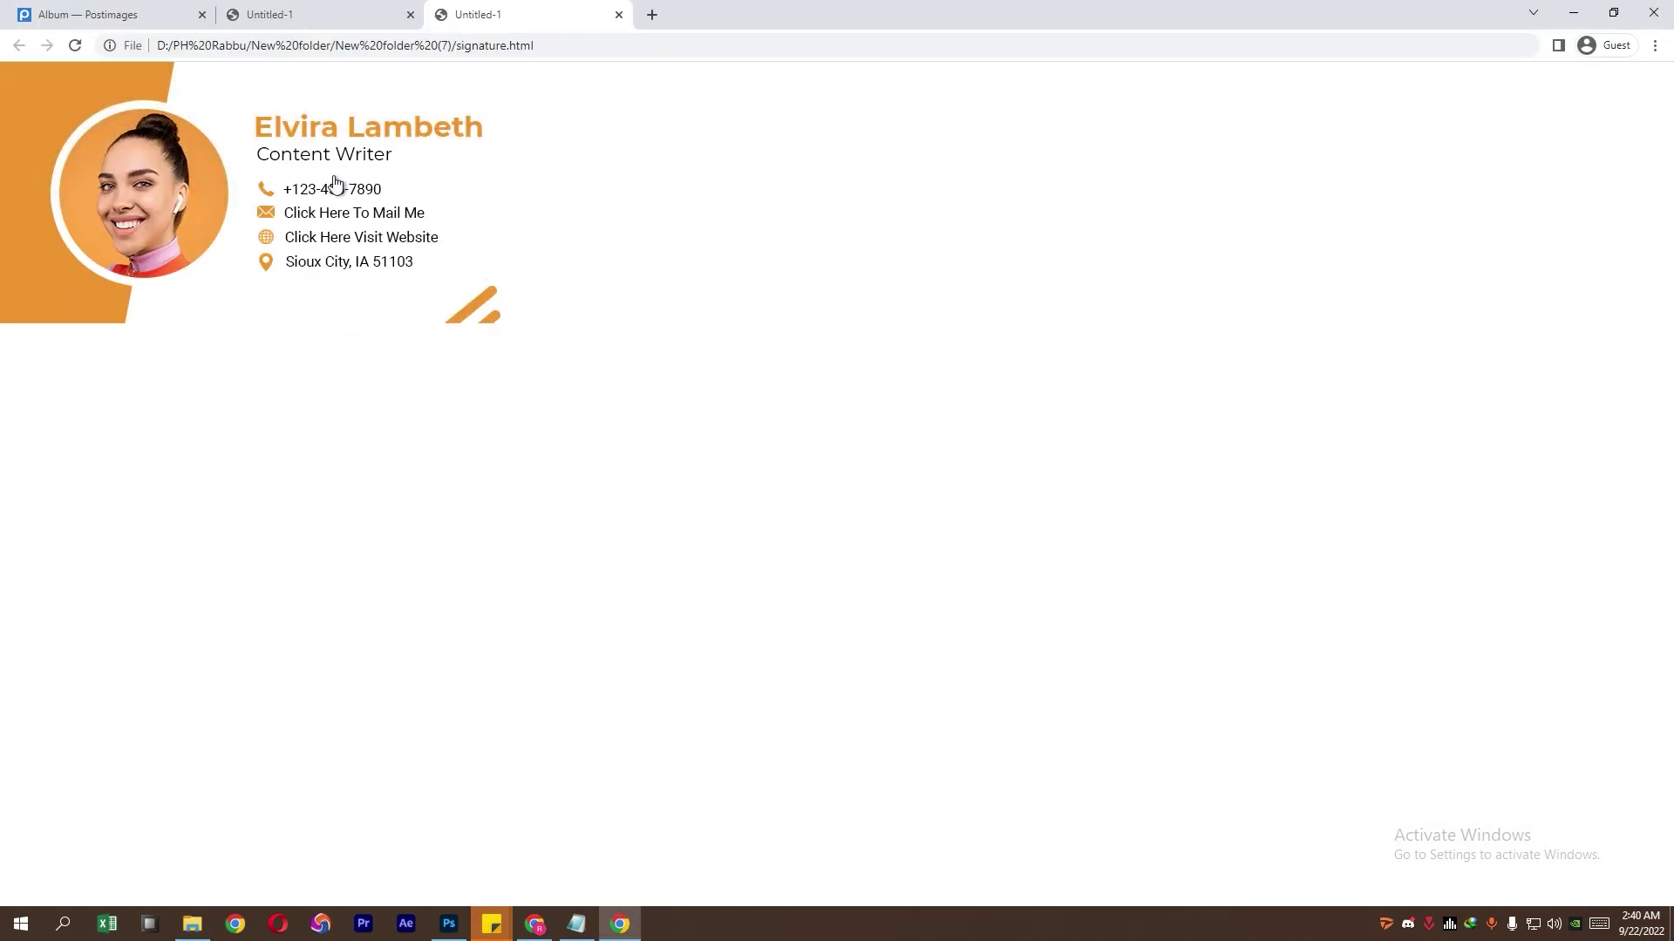
pyautogui.hotkey('ctrl', 'a')
pyautogui.rightClick(484, 373)
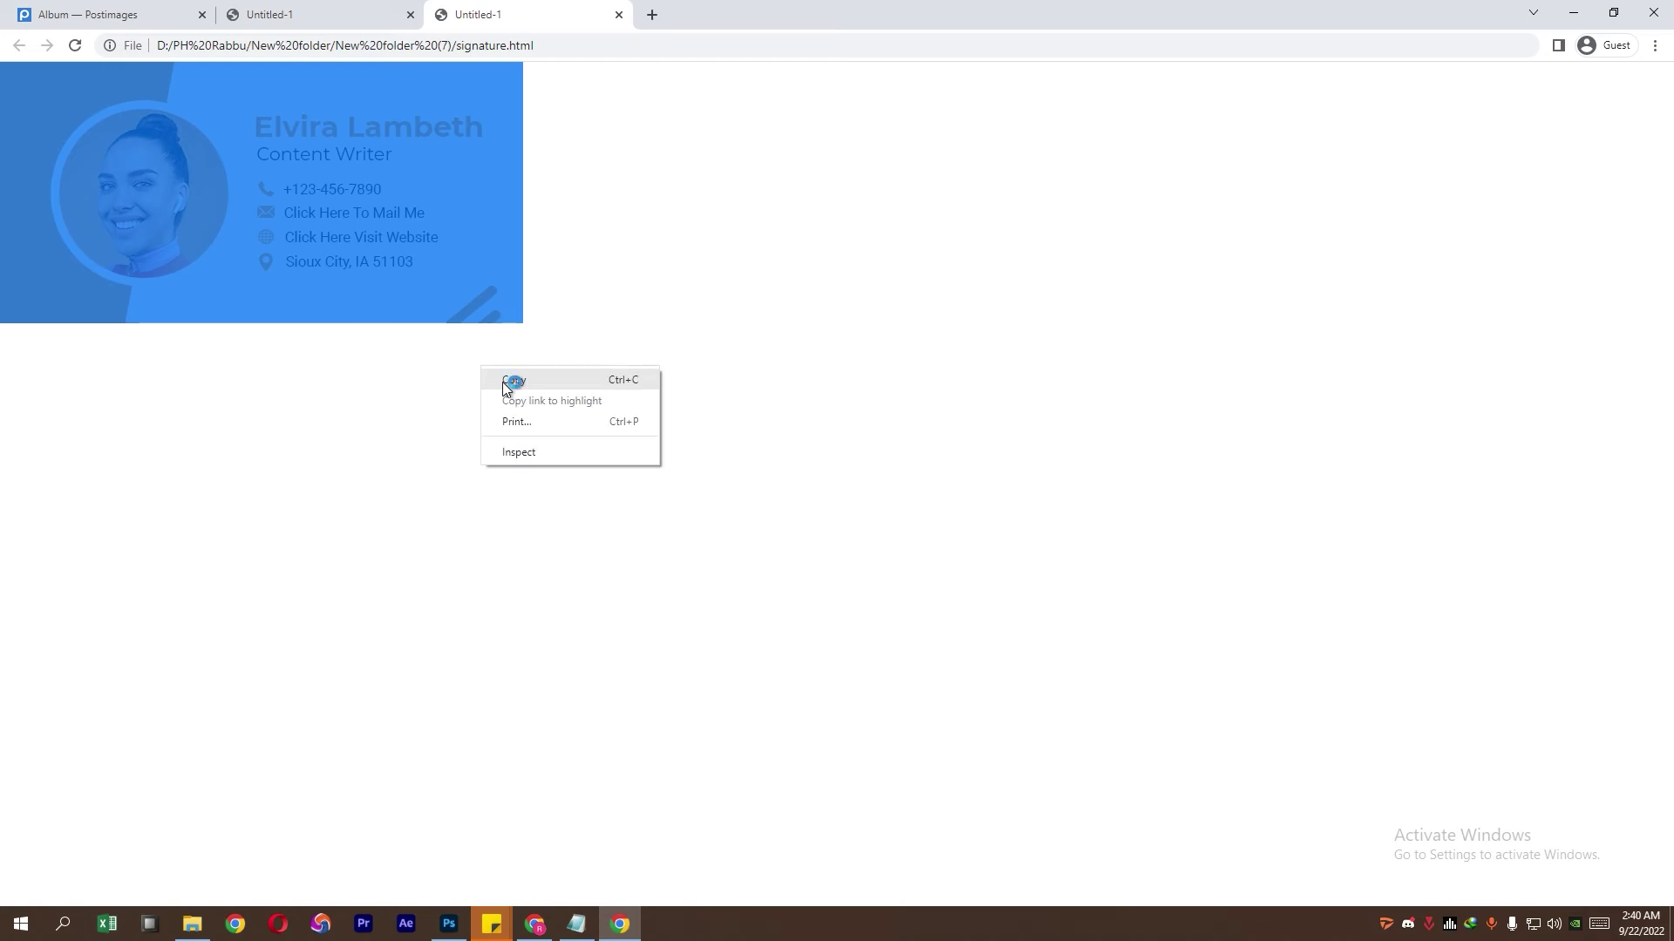
pyautogui.click(512, 381)
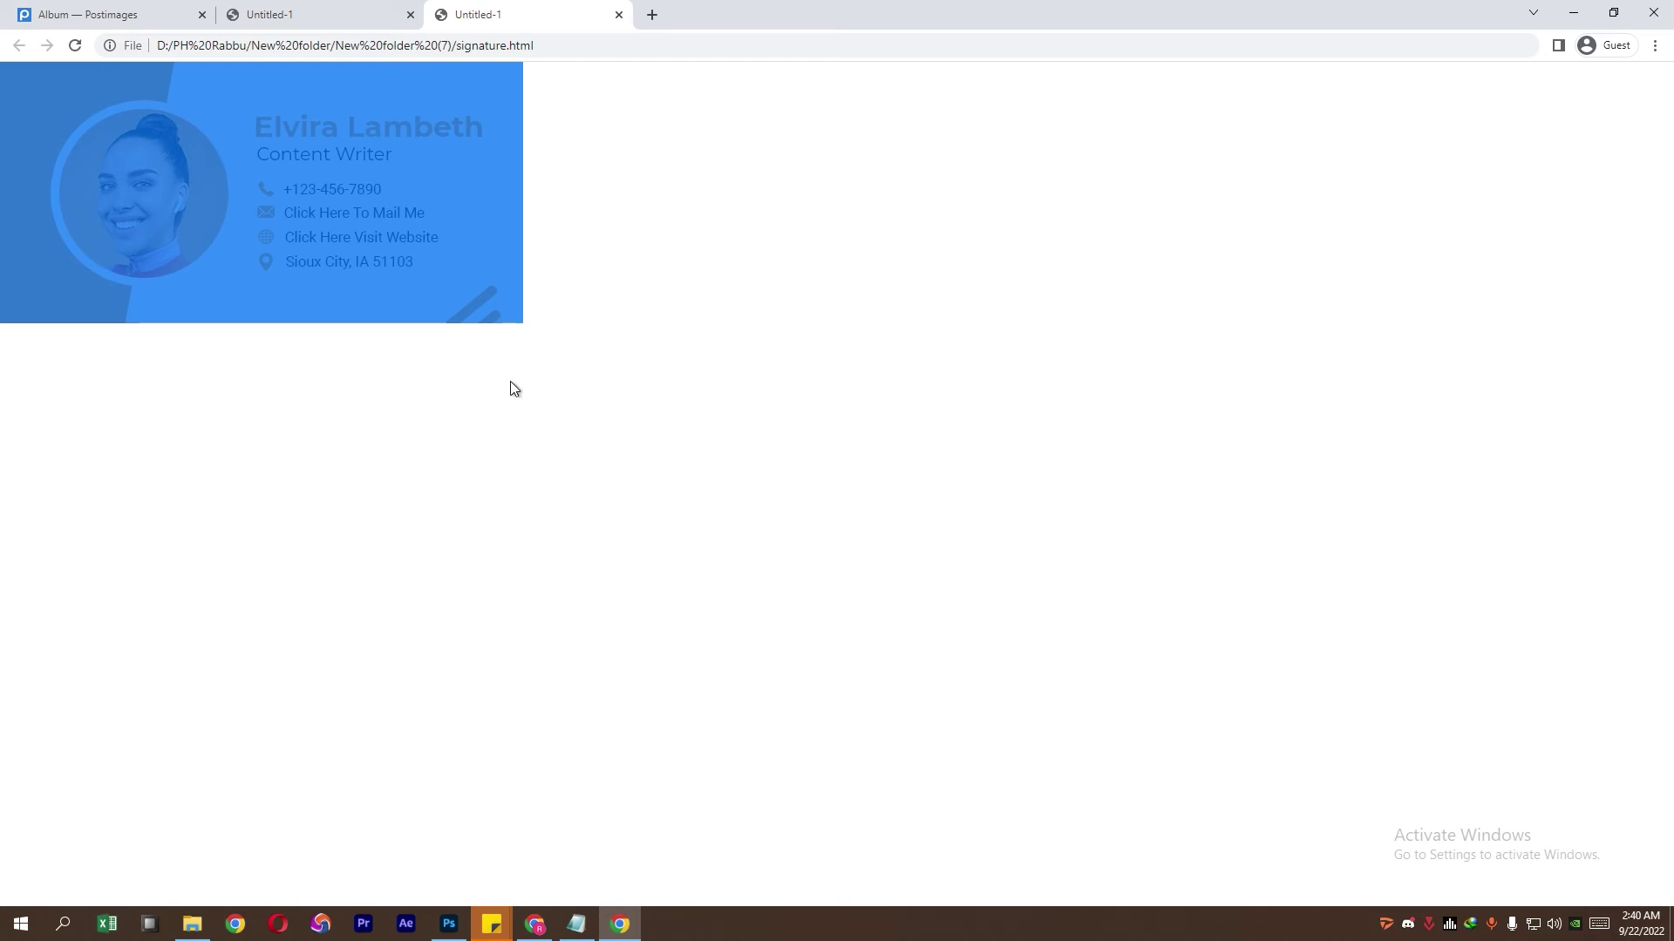
# Step: Create a Gmail signature named 'demo' containing the pasted contact card
pyautogui.click(235, 924)
pyautogui.click(576, 333)
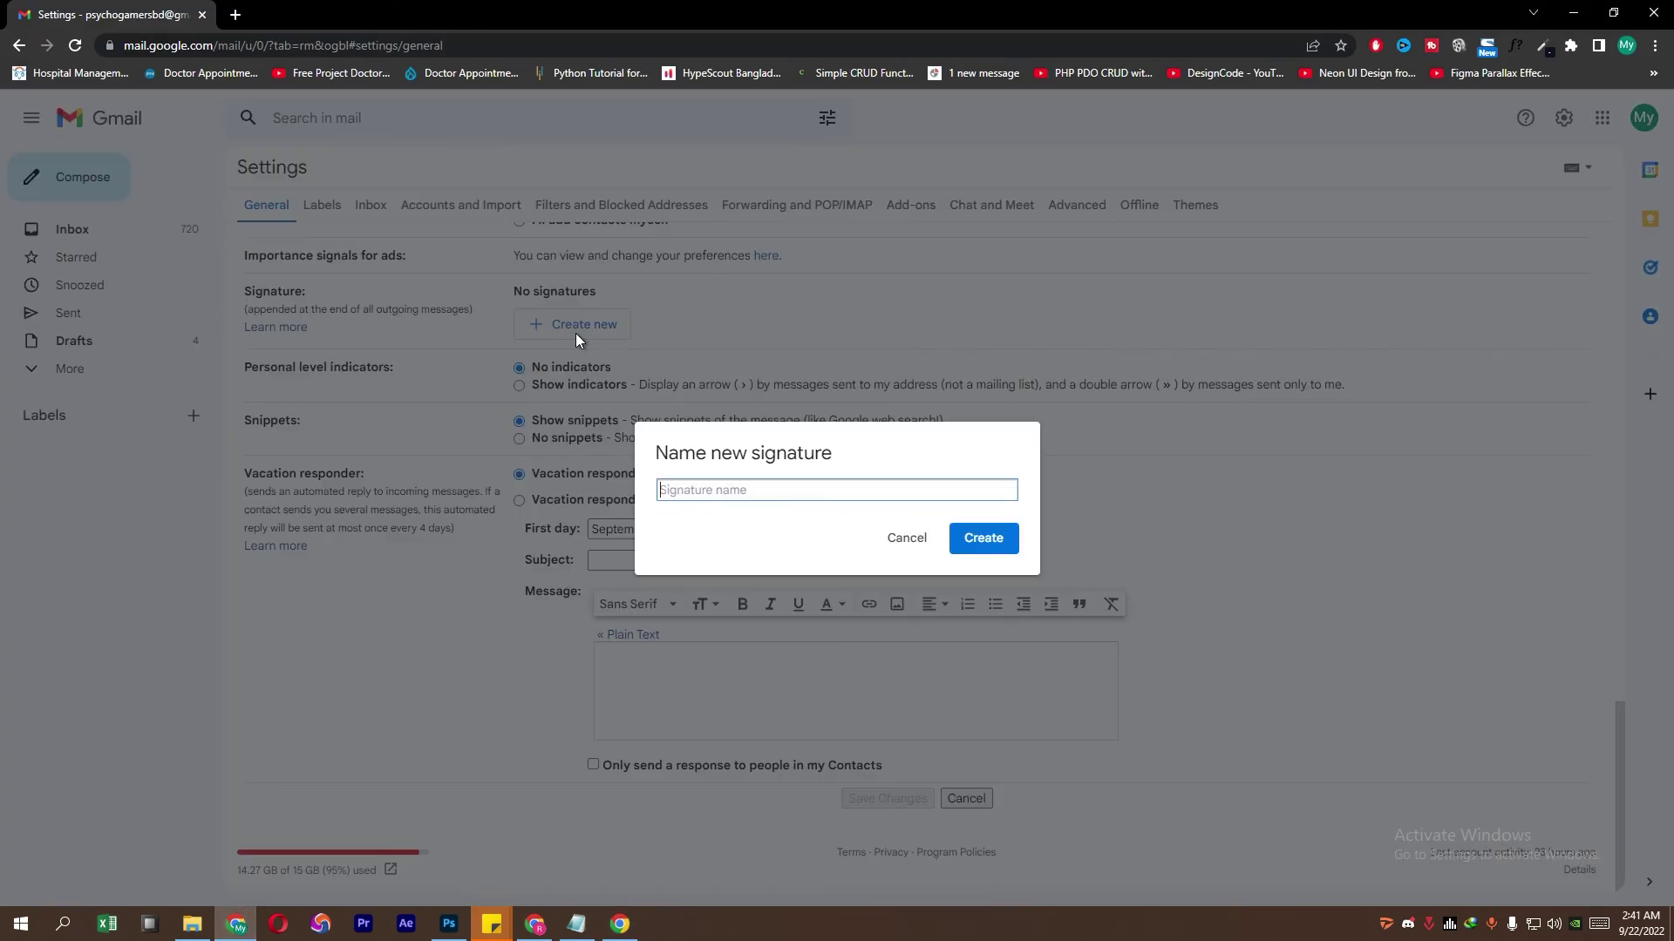
pyautogui.write('demo')
pyautogui.press('Return')
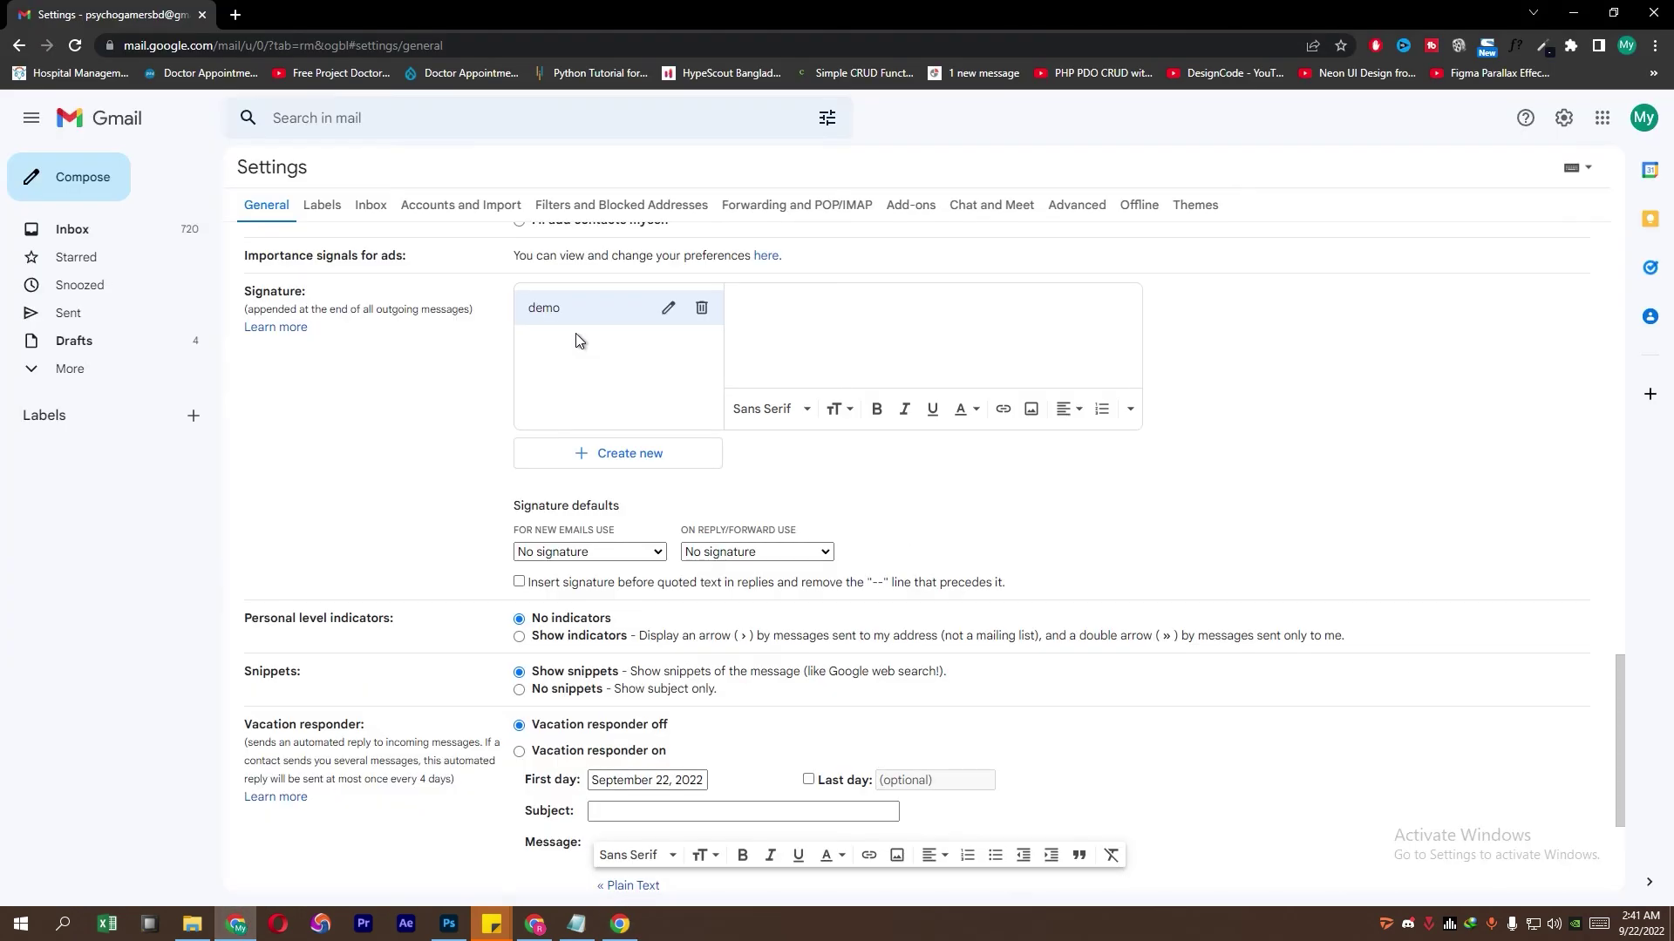
pyautogui.rightClick(861, 338)
pyautogui.click(925, 470)
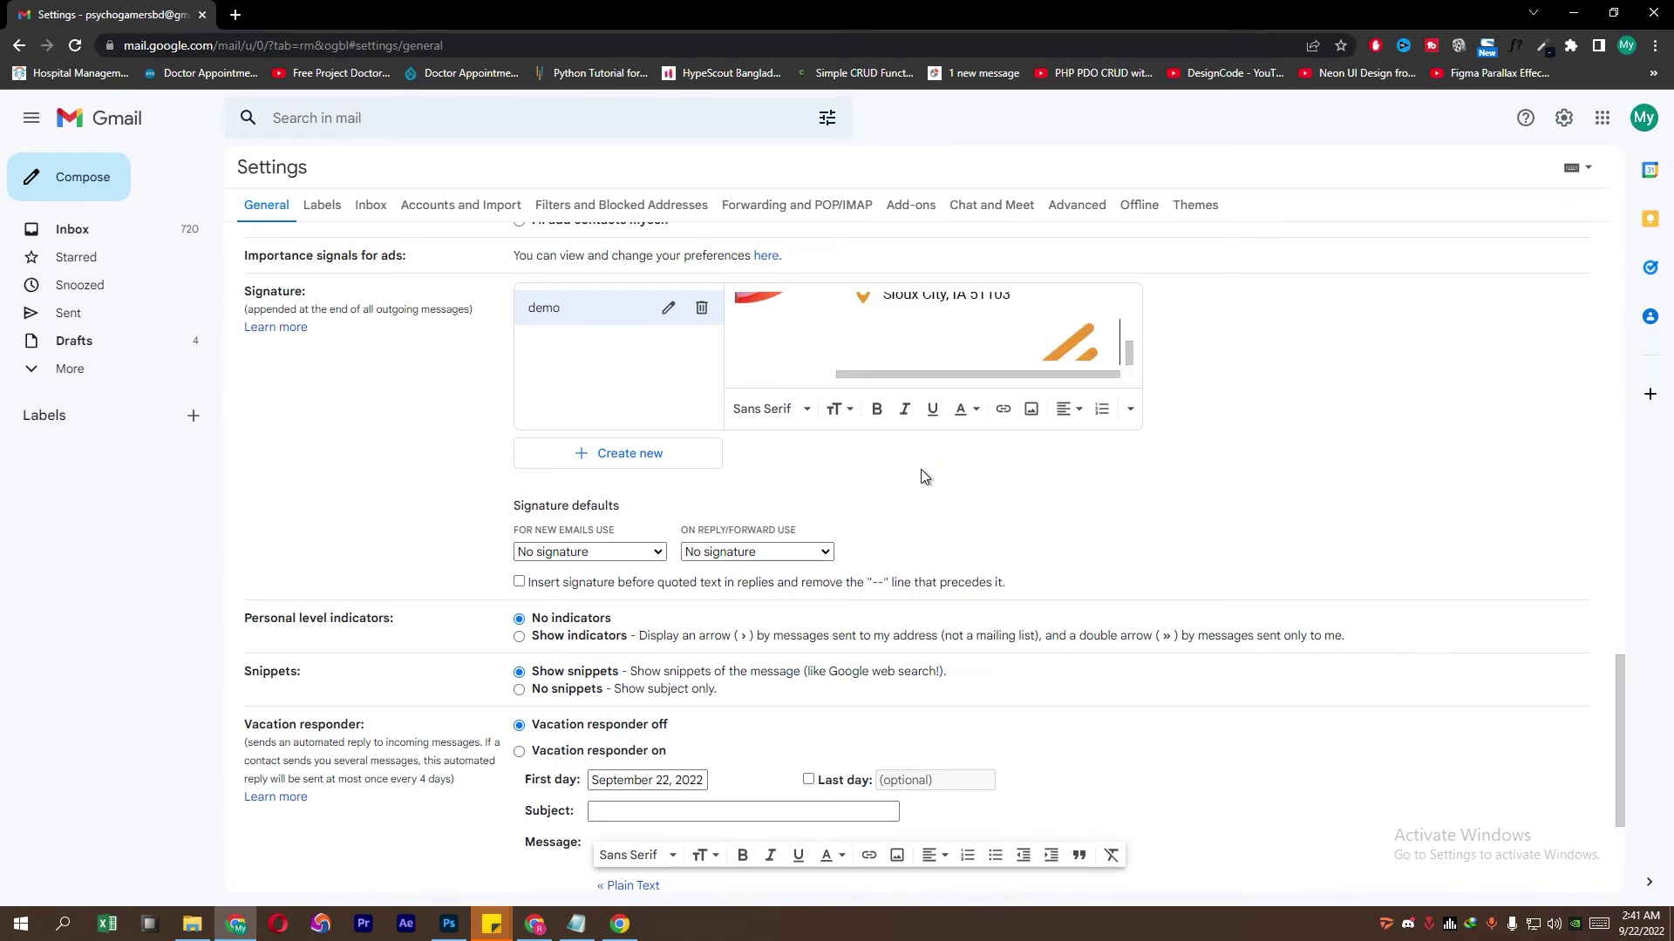
# Step: Set 'demo' as the signature for new emails and save the settings
pyautogui.click(617, 551)
pyautogui.click(549, 585)
pyautogui.scroll(-3, 575, 593)
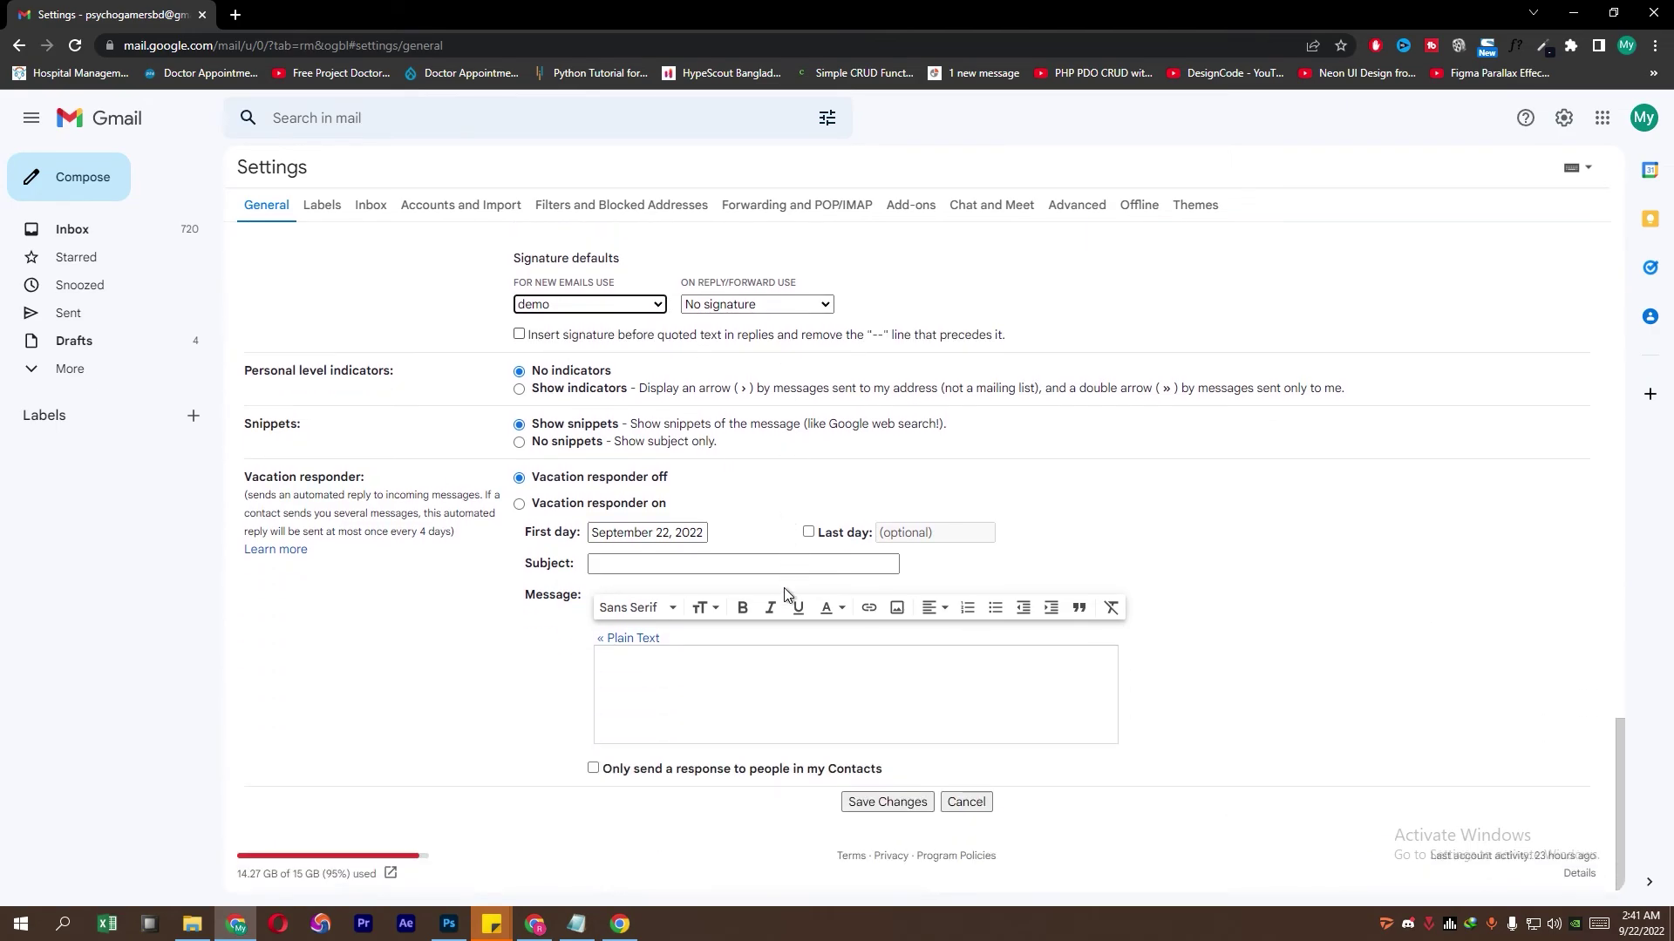
pyautogui.click(861, 797)
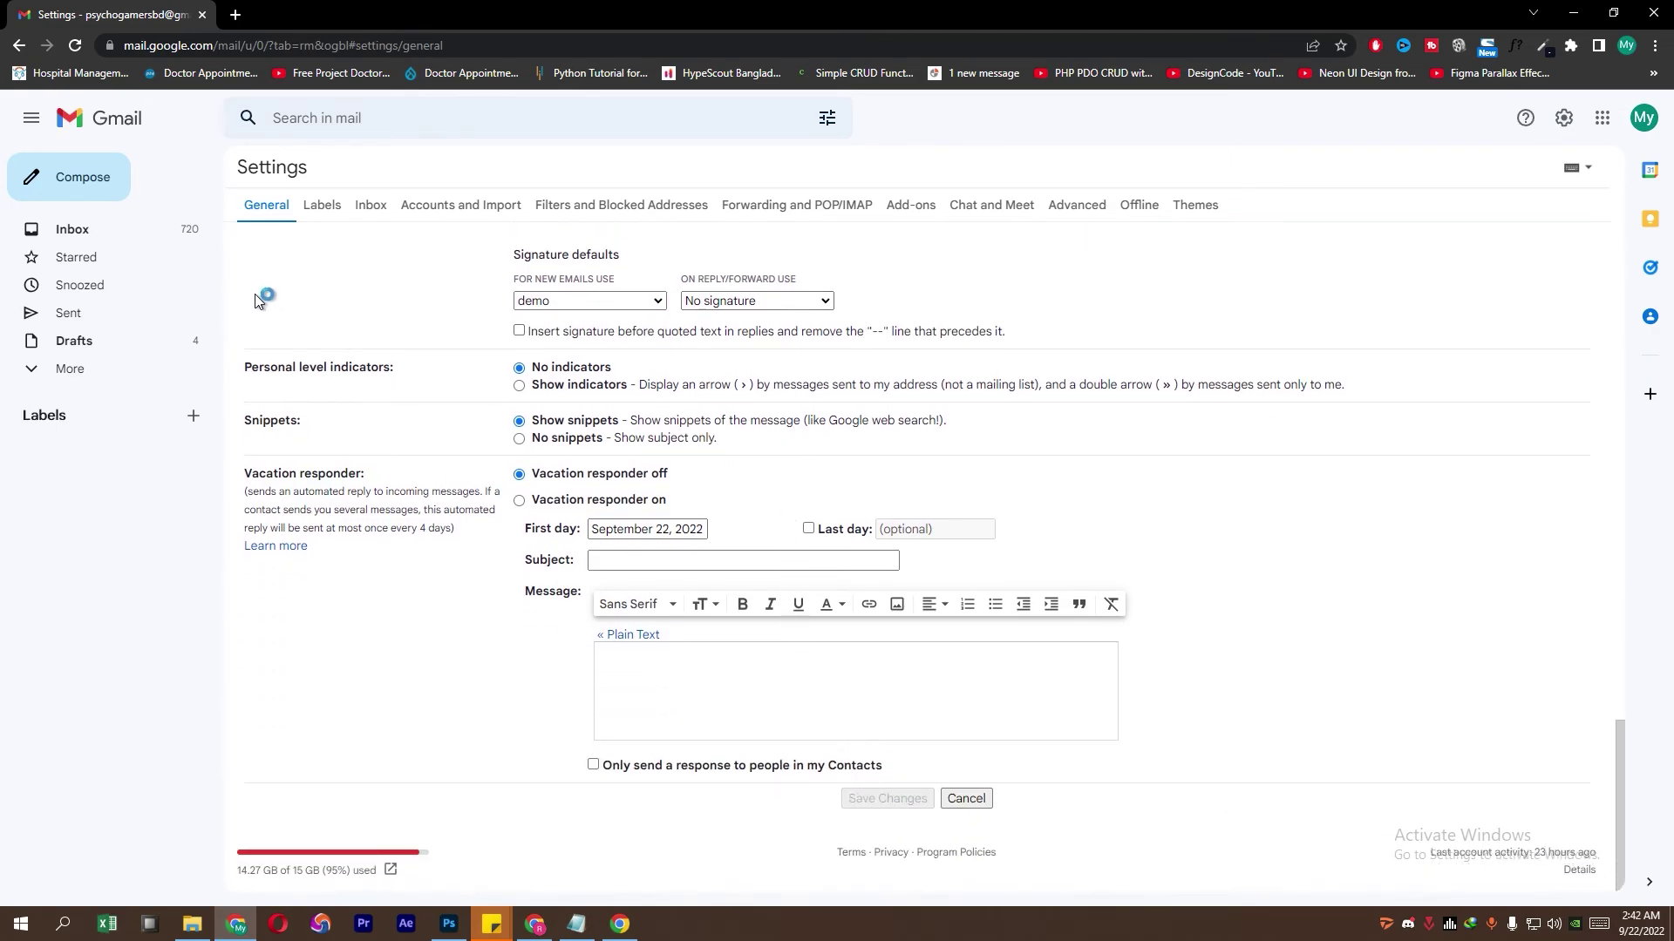
# Step: Compose a new message and test the signature's images, mail, phone and website links
pyautogui.click(70, 177)
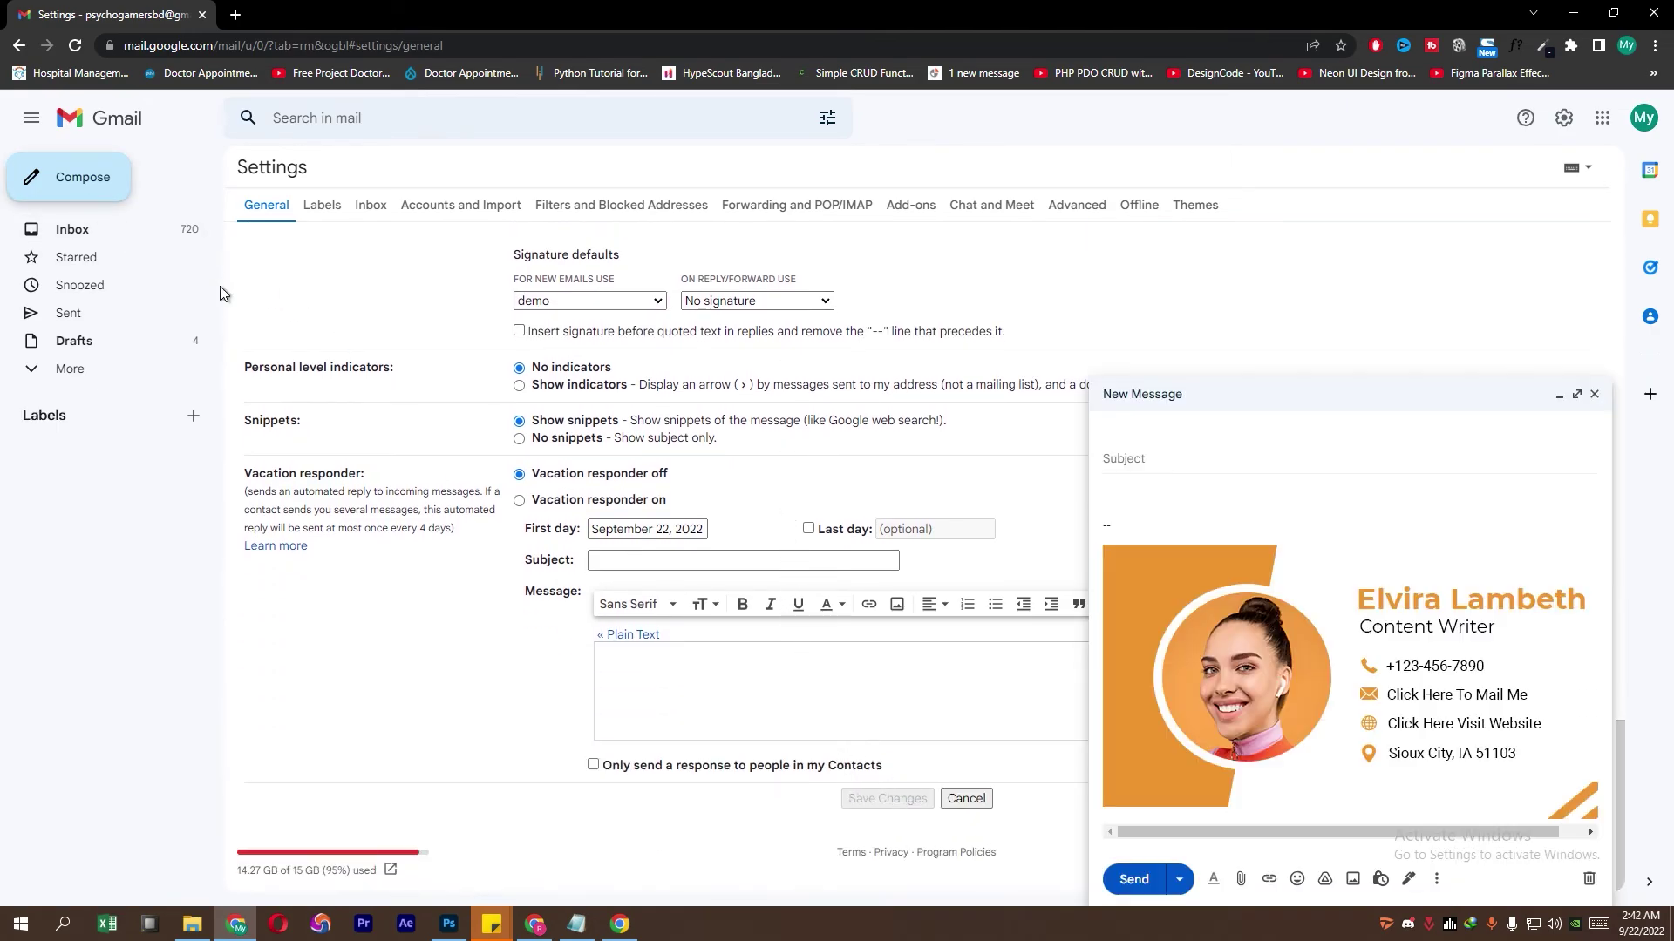
pyautogui.click(1245, 694)
pyautogui.click(1435, 617)
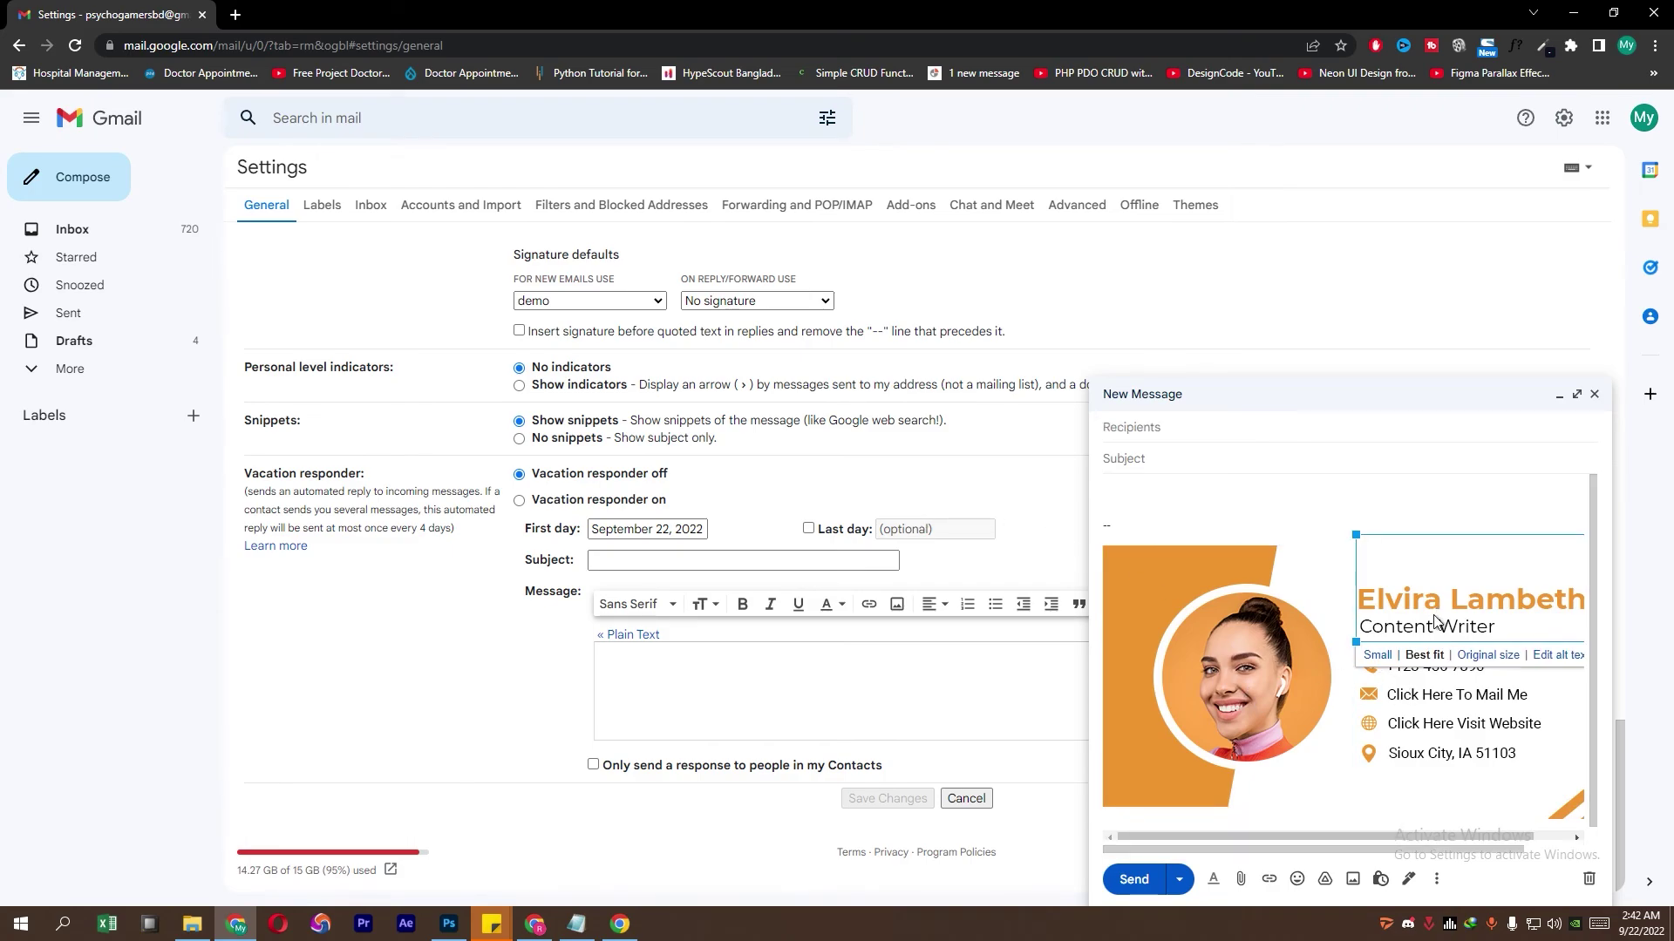
pyautogui.click(1416, 694)
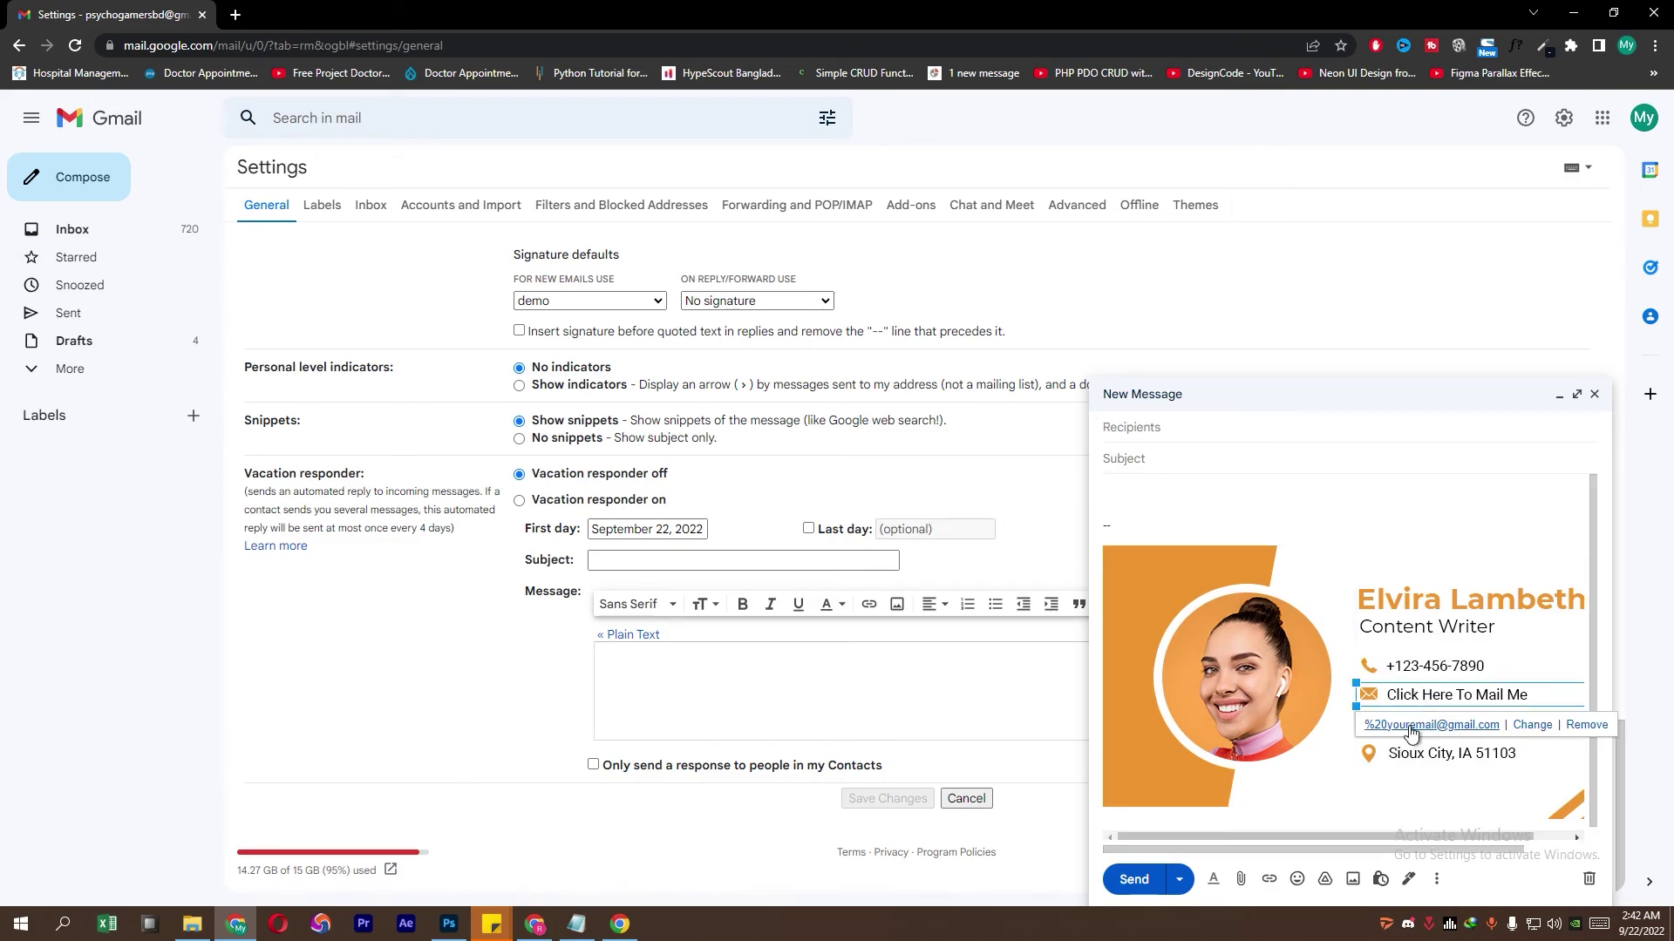
pyautogui.click(1425, 666)
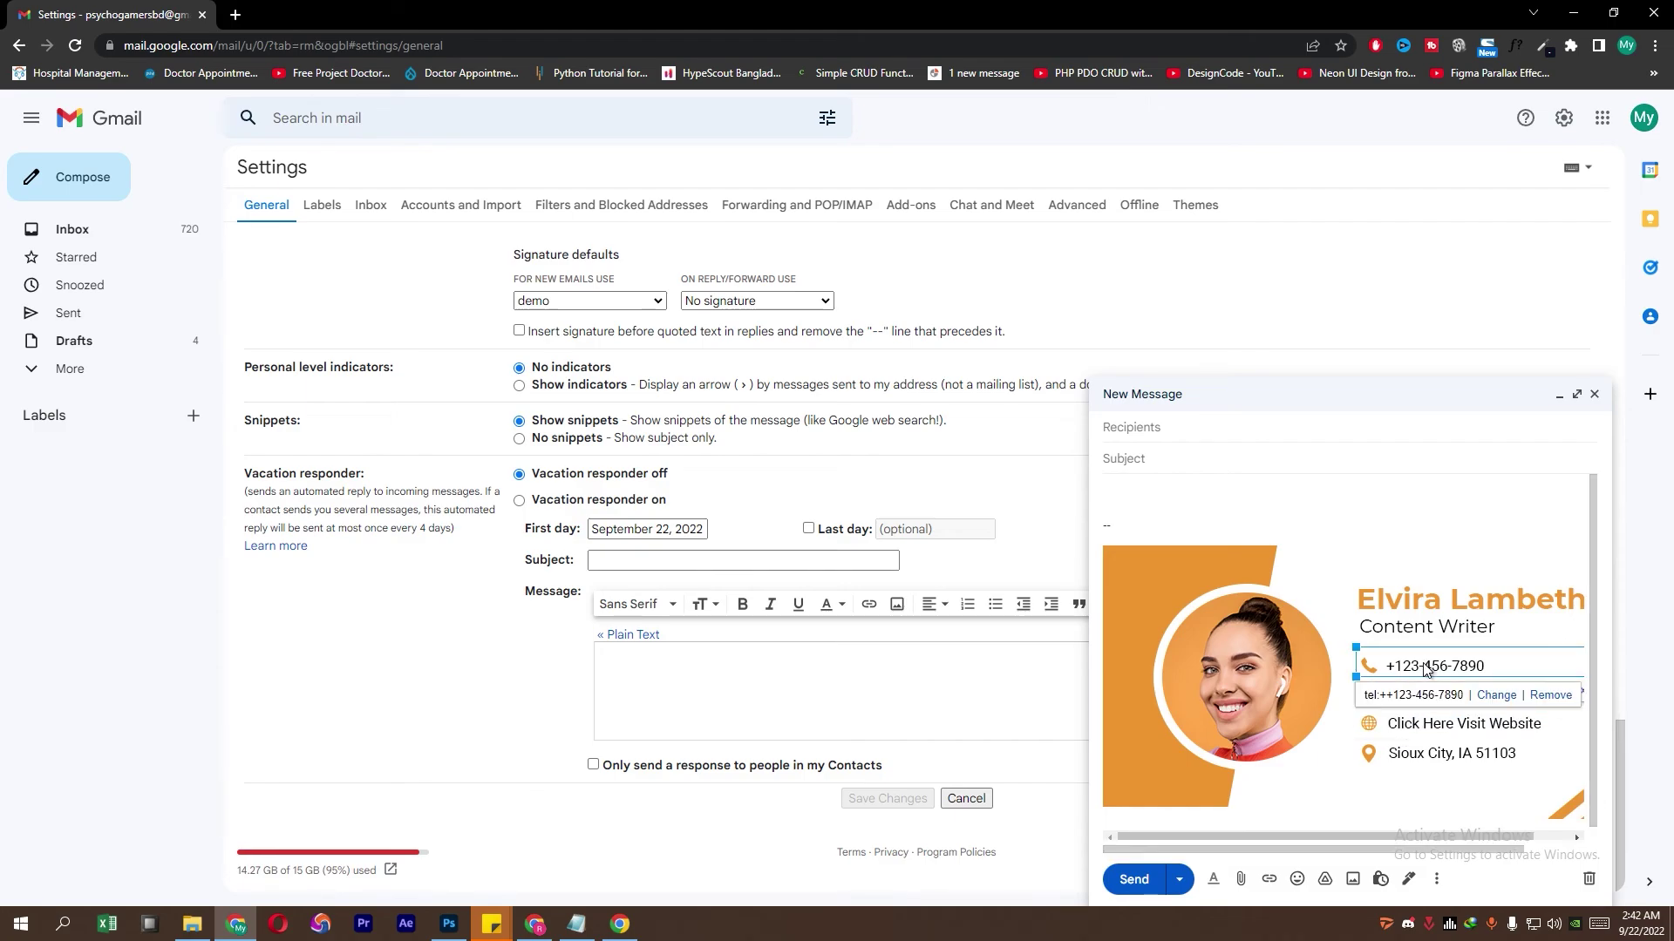
pyautogui.click(1422, 724)
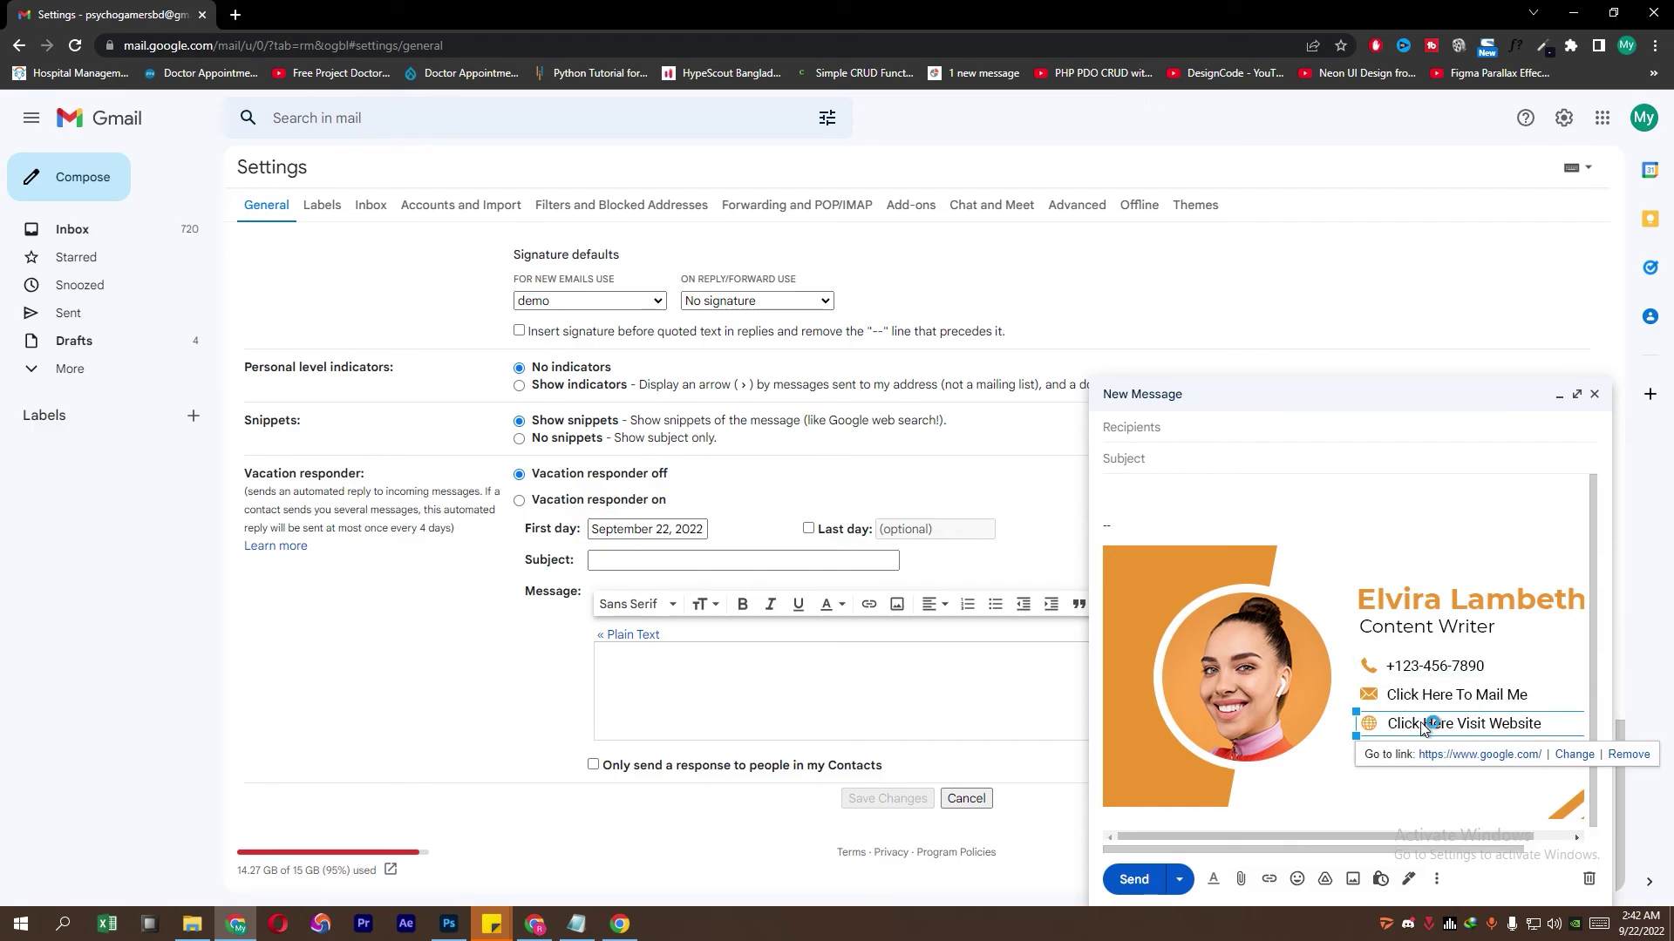
pyautogui.click(1472, 697)
pyautogui.click(1442, 761)
pyautogui.click(1464, 721)
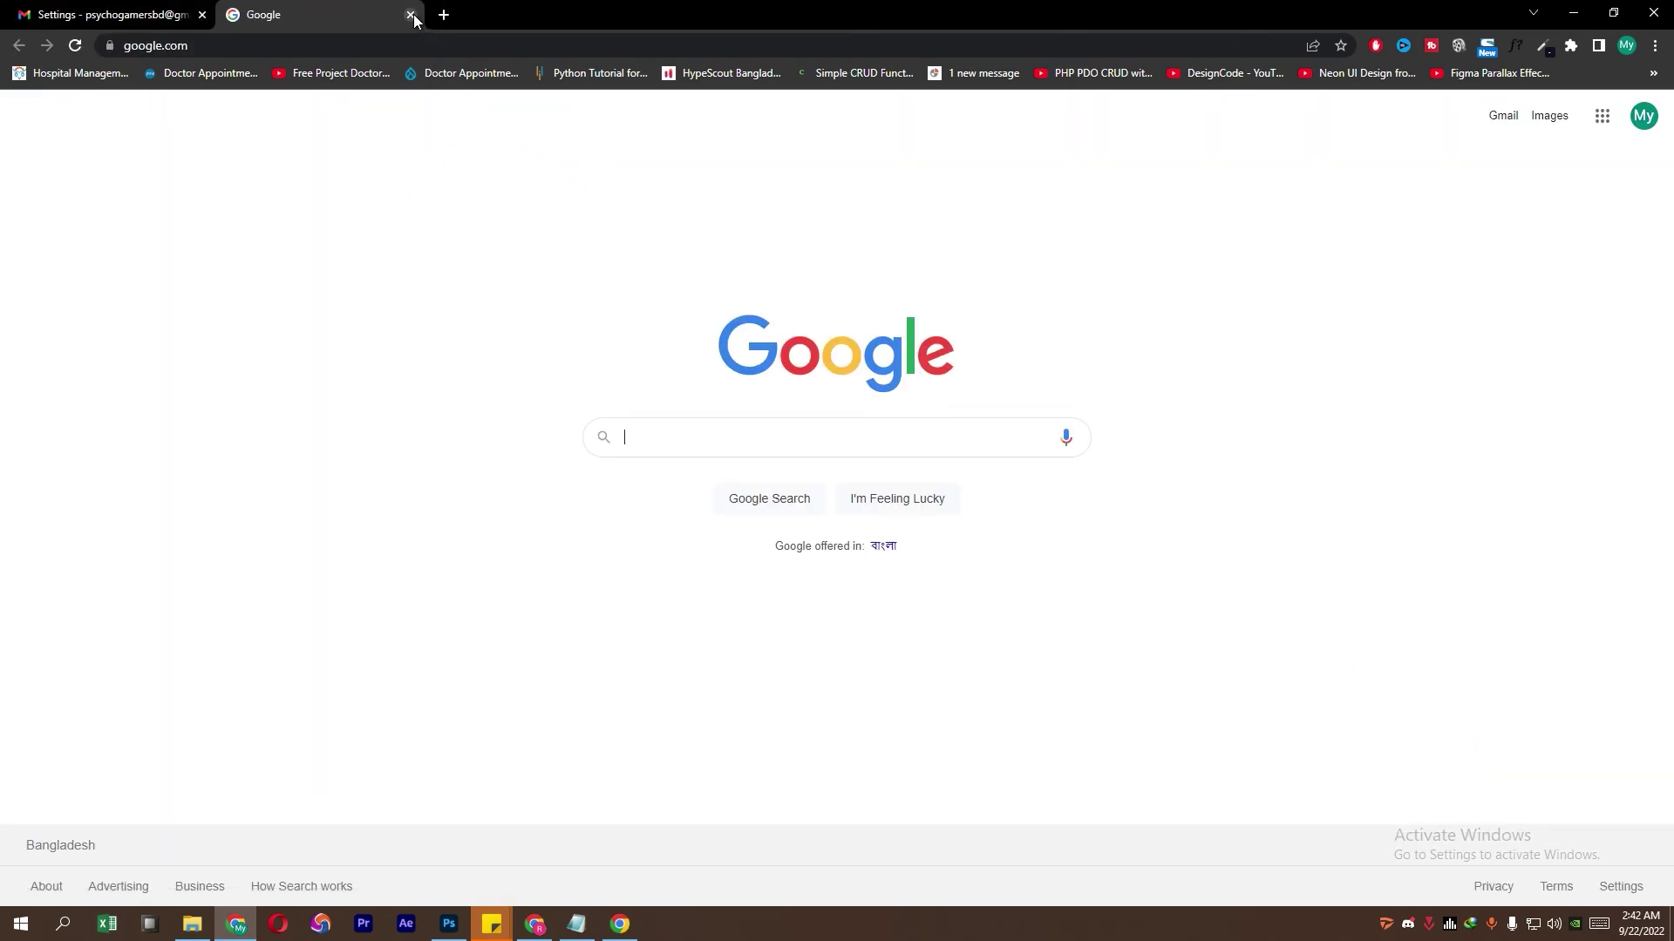
pyautogui.click(411, 15)
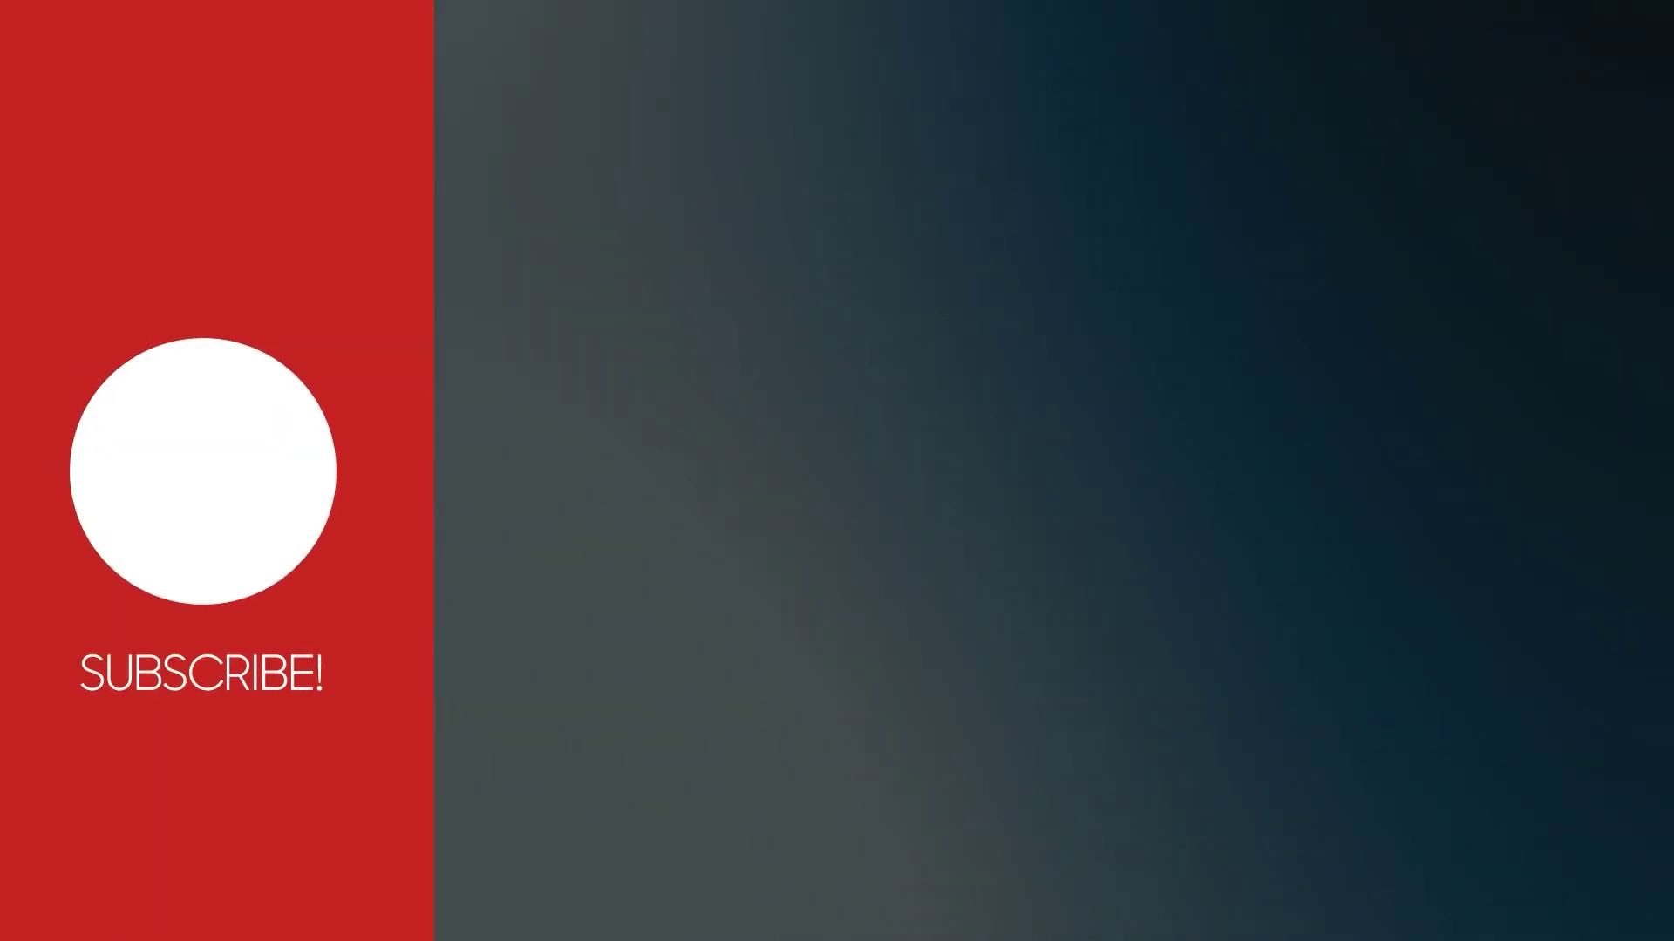